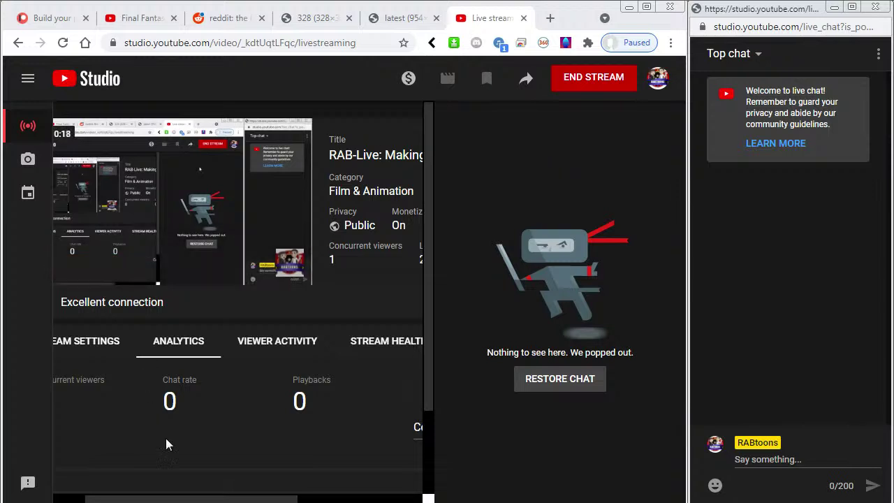
# Switch from the YouTube Studio stream dashboard to Adobe Flash with the Yuna Gunner document
pyautogui.moveTo(319, 495); pyautogui.dragTo(250, 497)
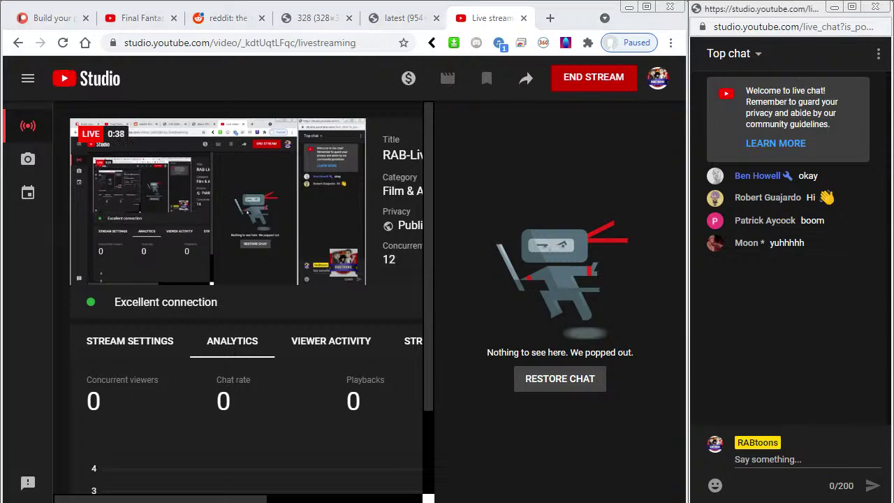
pyautogui.hotkey('alt', 'Tab')
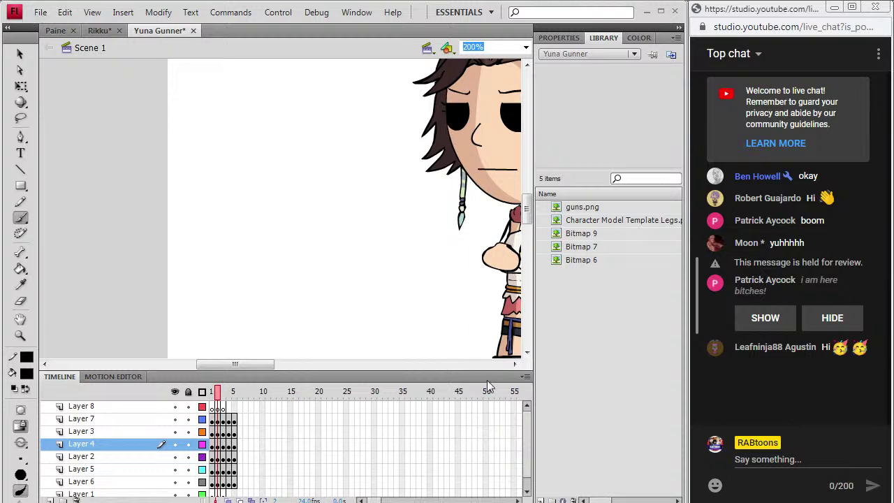
pyautogui.hotkey('alt', 'Tab')
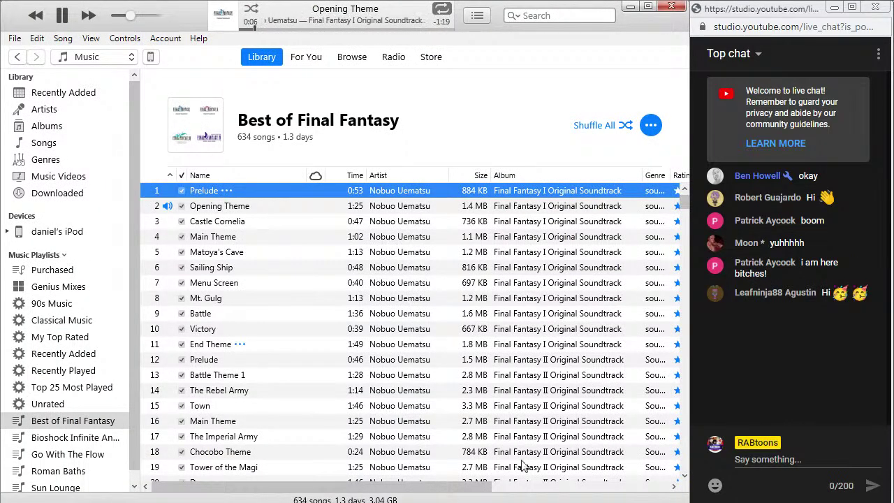
pyautogui.hotkey('alt', 'Tab')
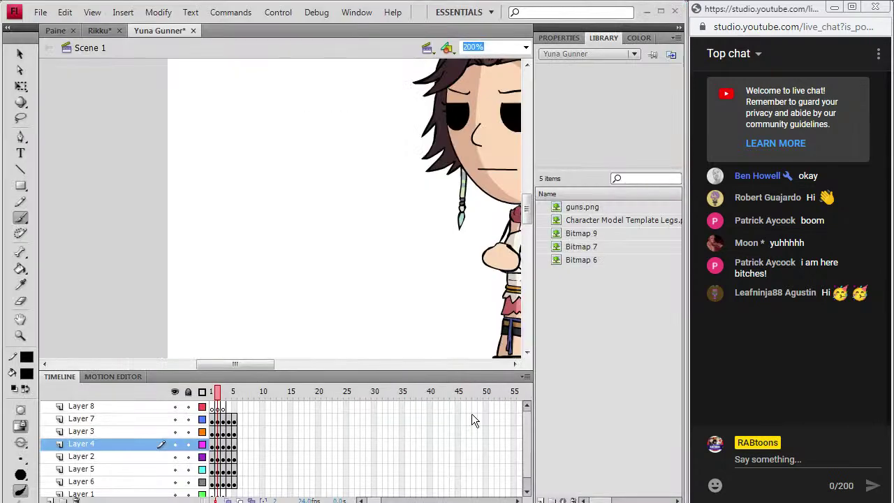
# Open the Rabtoon Model Template document from the Games folder
pyautogui.click(63, 12)
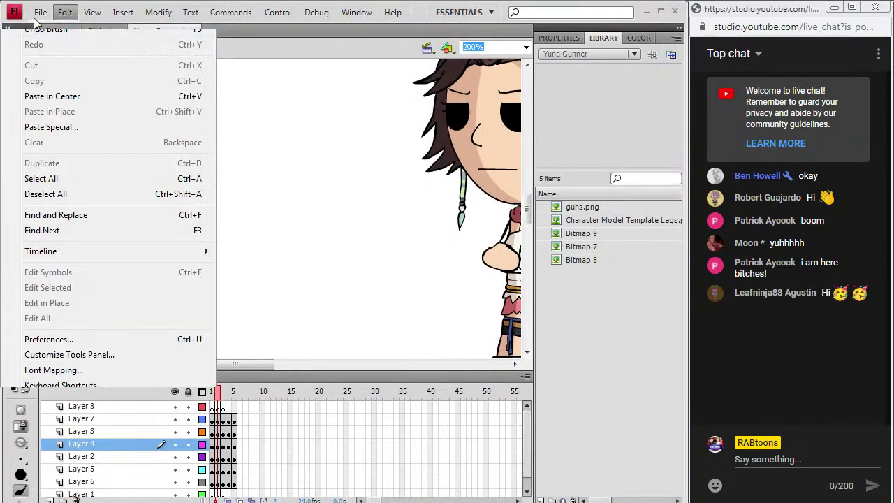
pyautogui.press('Escape')
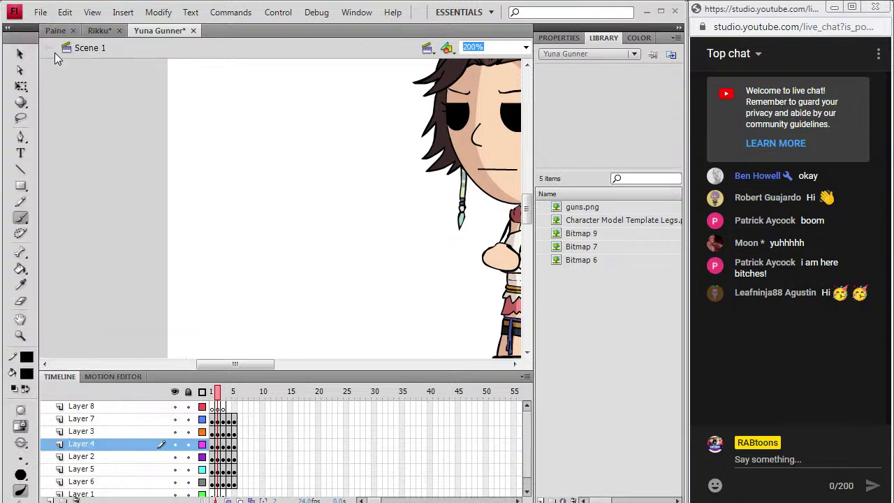
pyautogui.hotkey('ctrl', 'o')
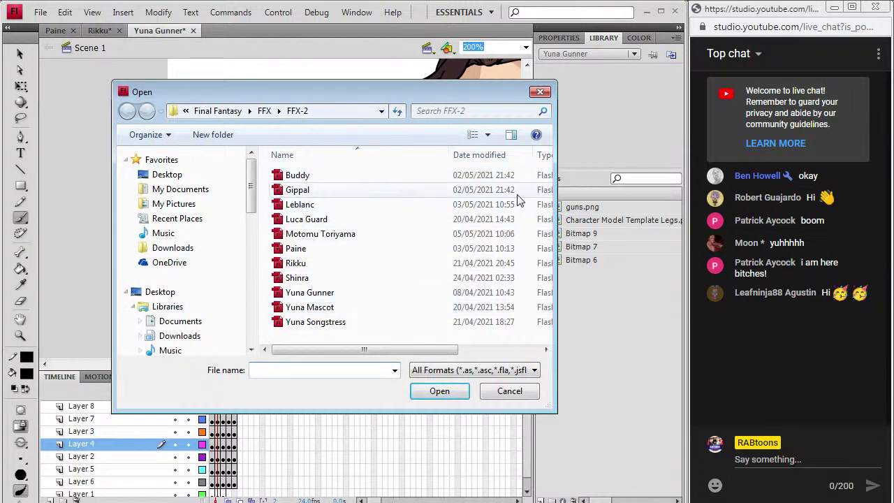
pyautogui.click(217, 111)
pyautogui.moveTo(542, 240); pyautogui.dragTo(548, 292)
pyautogui.click(258, 111)
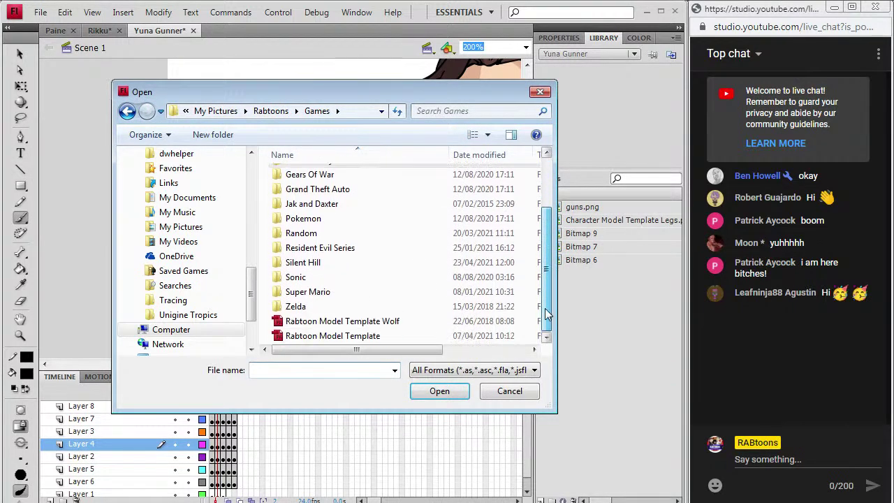
pyautogui.doubleClick(314, 337)
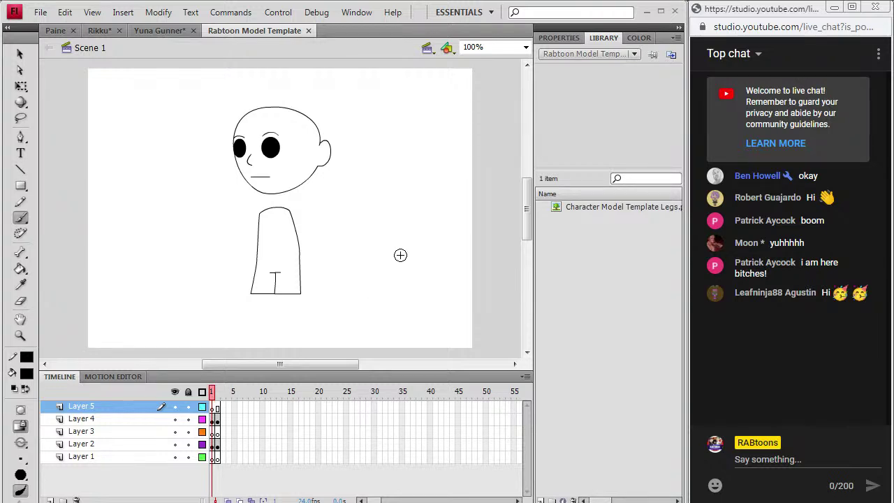
# Remove frame 2 from all five layers of the template and select frame 1 of Layer 5
pyautogui.moveTo(218, 405); pyautogui.dragTo(216, 456)
pyautogui.rightClick(217, 455)
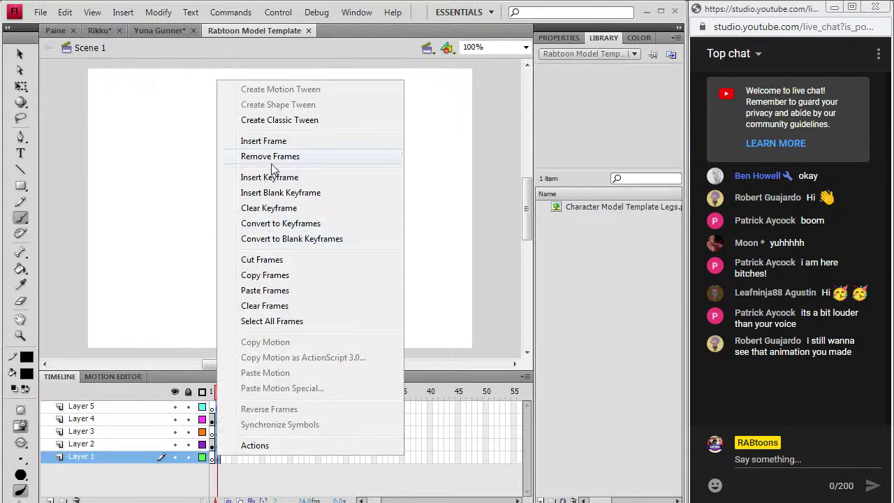
pyautogui.click(264, 195)
pyautogui.click(212, 405)
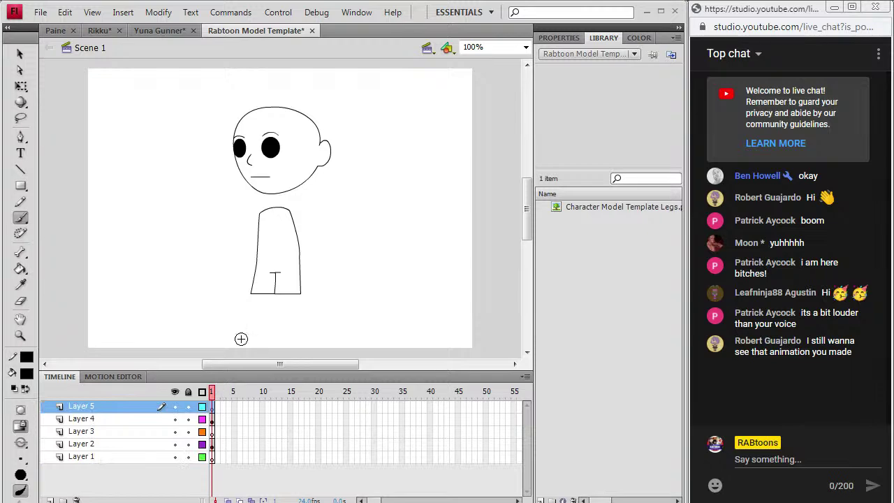
# Save the template as a new Flash document named Logos in the Final Fantasy > FFX > FFX-2 folder
pyautogui.click(41, 12)
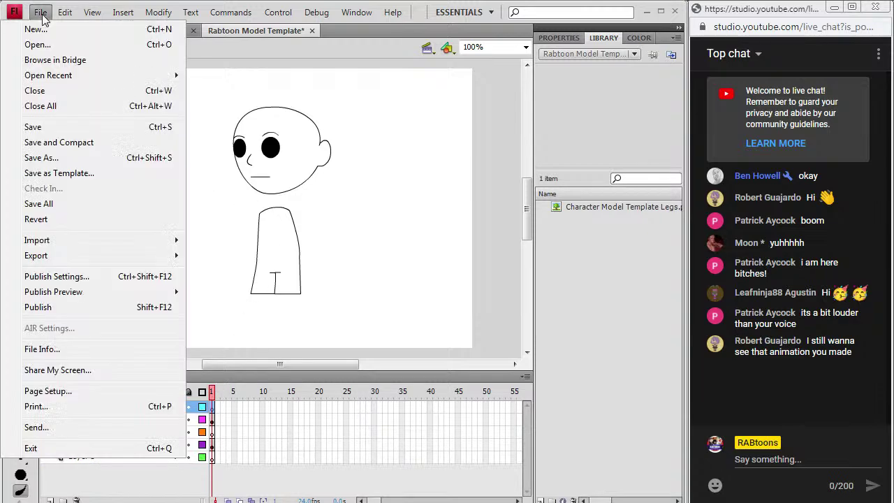
pyautogui.click(58, 155)
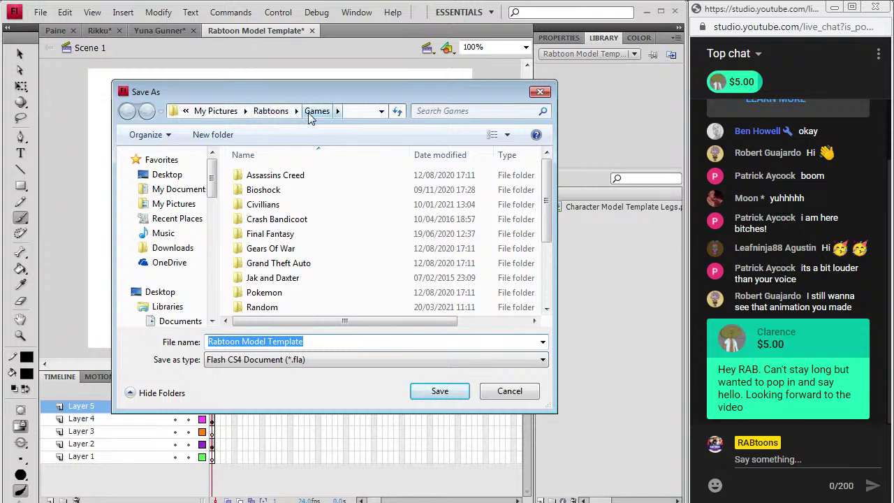
pyautogui.doubleClick(258, 234)
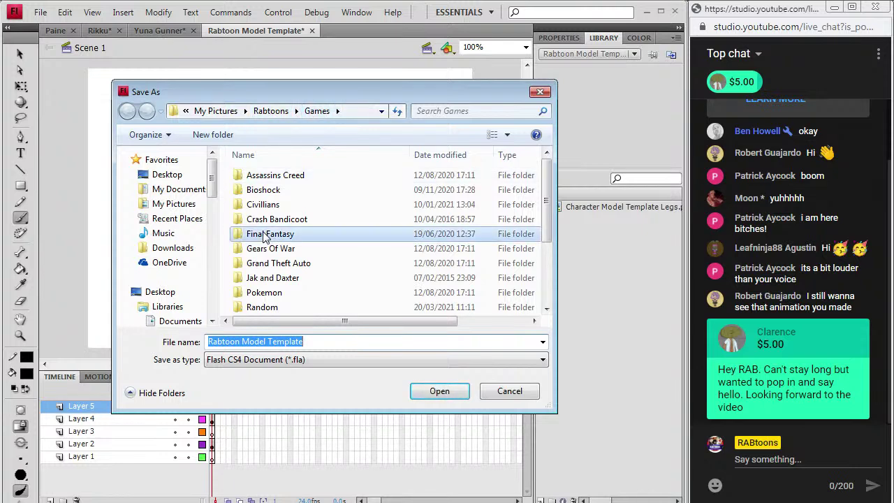
pyautogui.scroll(-3, 293, 226)
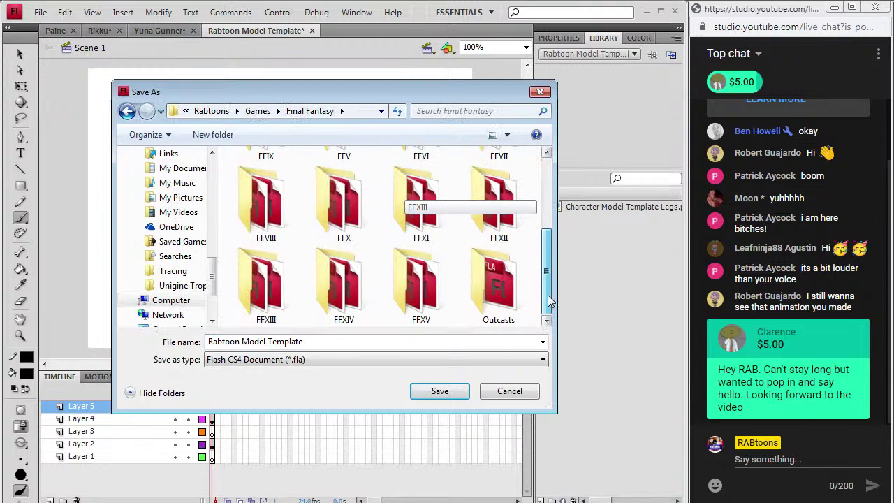
pyautogui.click(313, 221)
pyautogui.doubleClick(346, 215)
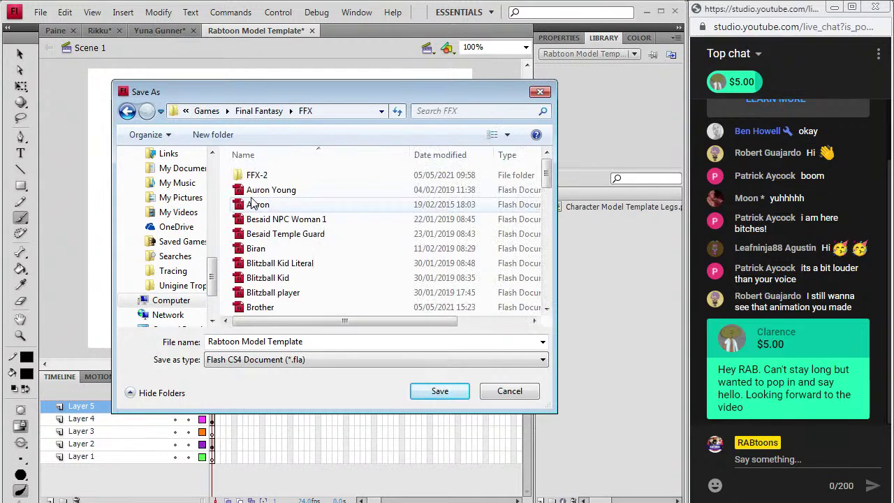
pyautogui.doubleClick(252, 176)
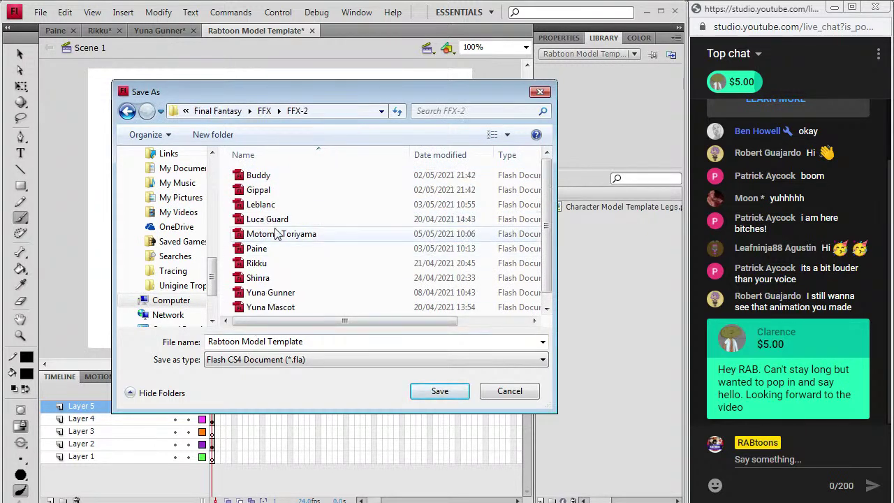
pyautogui.click(270, 338)
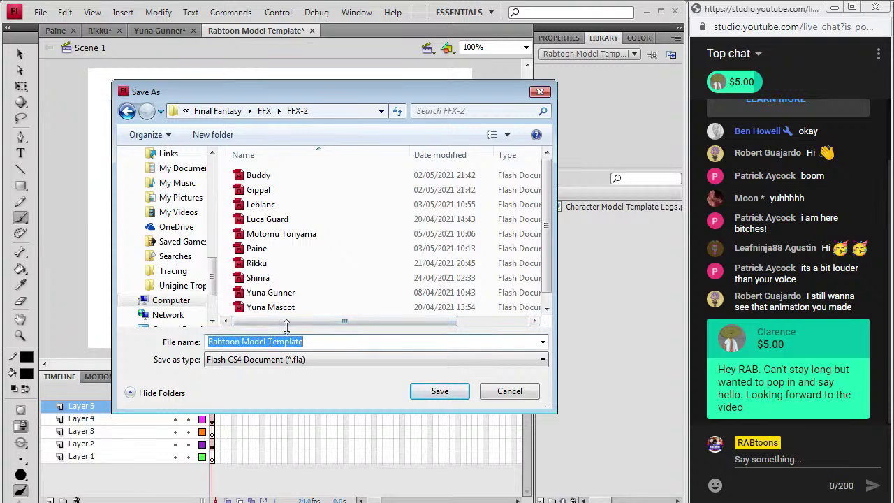
pyautogui.write('Logos')
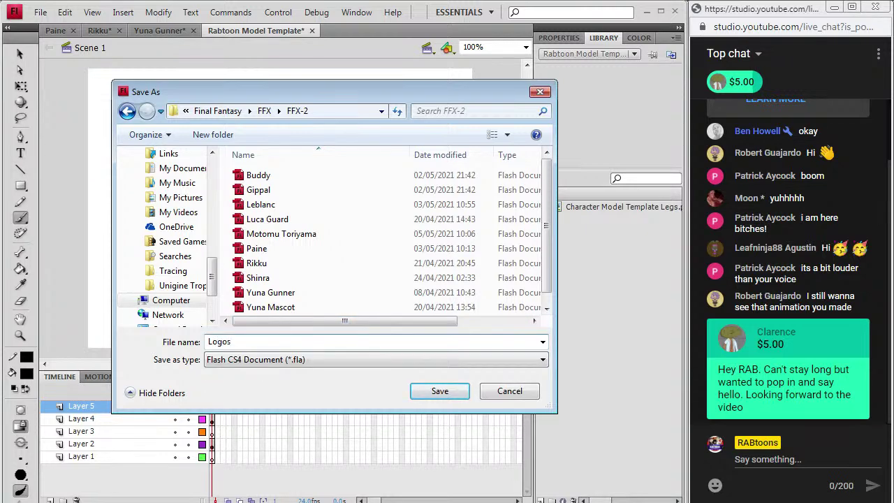
pyautogui.click(427, 391)
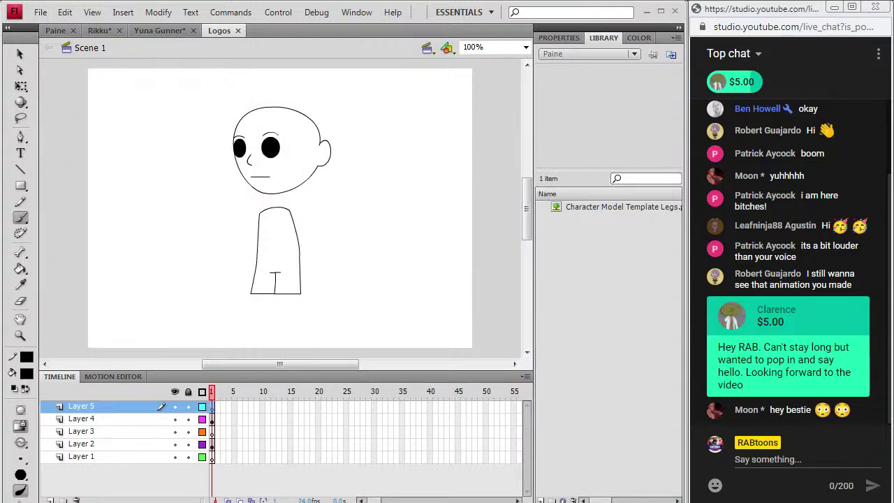
# Switch to Chrome and search Google for "logos ffx-2" in a new tab
pyautogui.hotkey('alt', 'Tab')
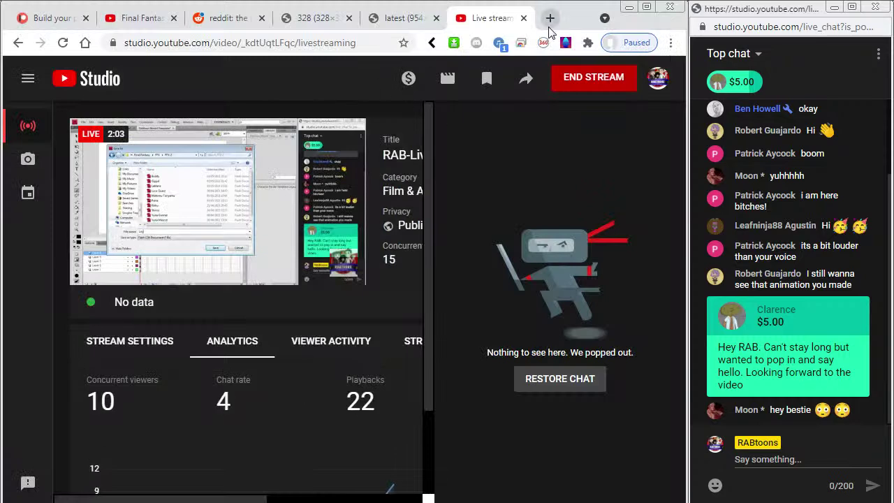
pyautogui.click(550, 17)
pyautogui.write('logos fffx-')
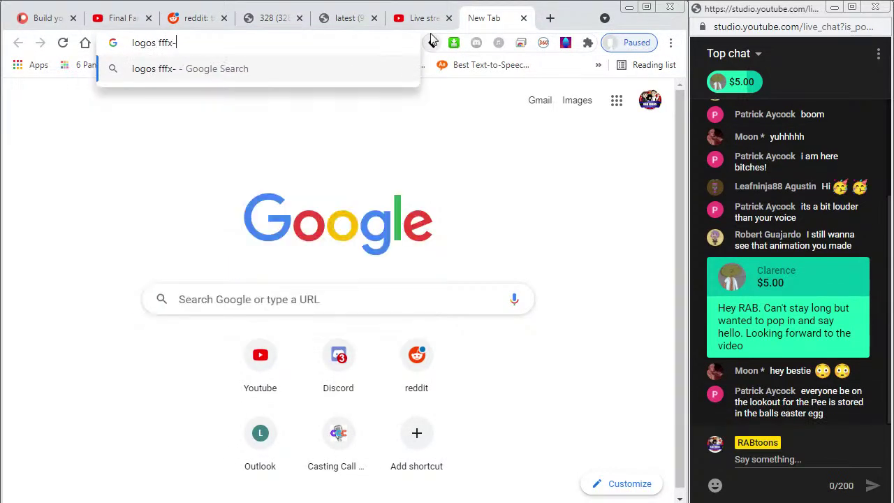
pyautogui.press('BackSpace')
pyautogui.write('x-2')
pyautogui.press('Return')
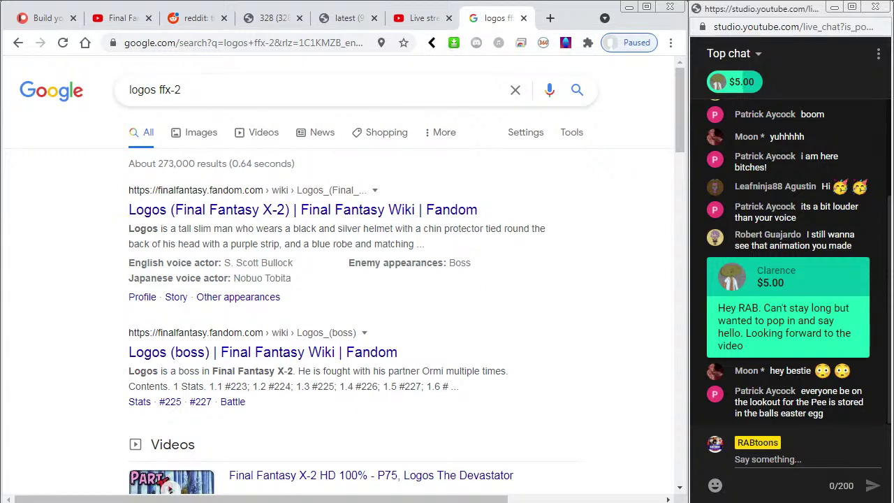
# Lower the music volume slightly in iTunes and return to the Google results in Chrome
pyautogui.hotkey('alt', 'Tab')
pyautogui.moveTo(131, 16); pyautogui.dragTo(122, 16)
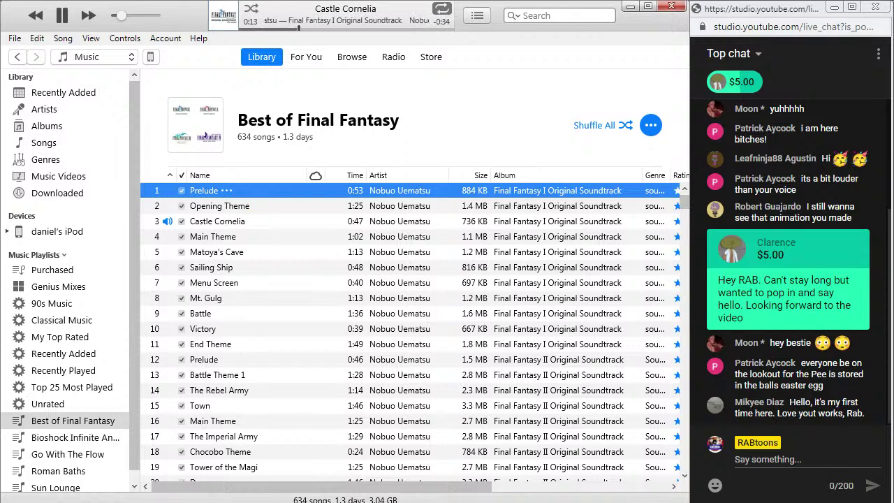
pyautogui.hotkey('alt', 'Tab')
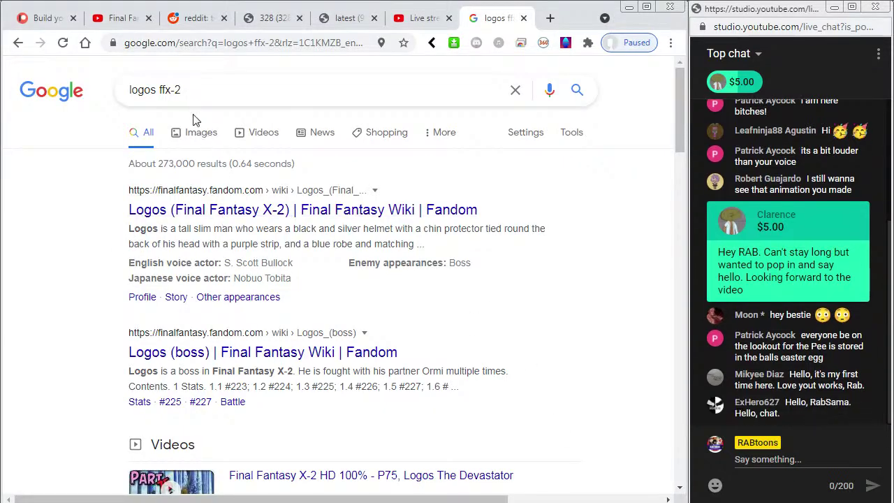
# Show the image results and open the full-body Logos character artwork in its own browser tab
pyautogui.click(196, 142)
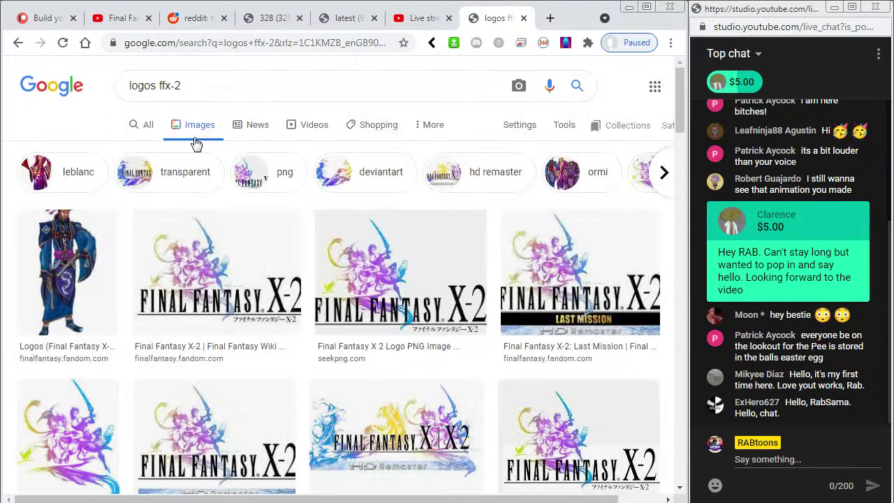
pyautogui.click(68, 272)
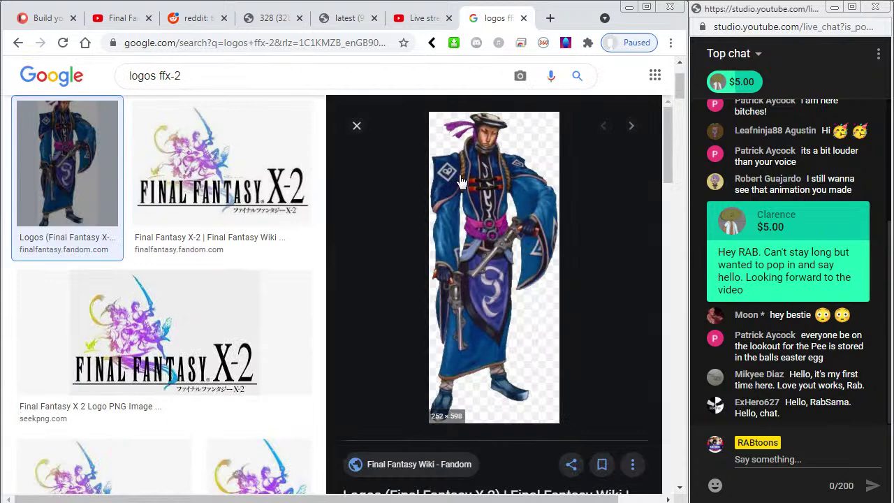
pyautogui.rightClick(458, 174)
pyautogui.click(501, 317)
pyautogui.click(498, 28)
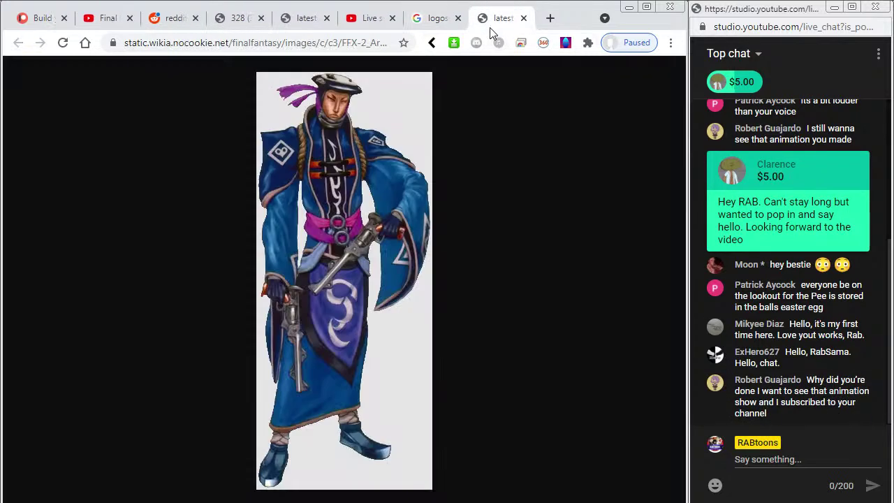
# Look through the related images in the Google results for further pictures of Logos, comparing them with the full-body artwork
pyautogui.click(430, 19)
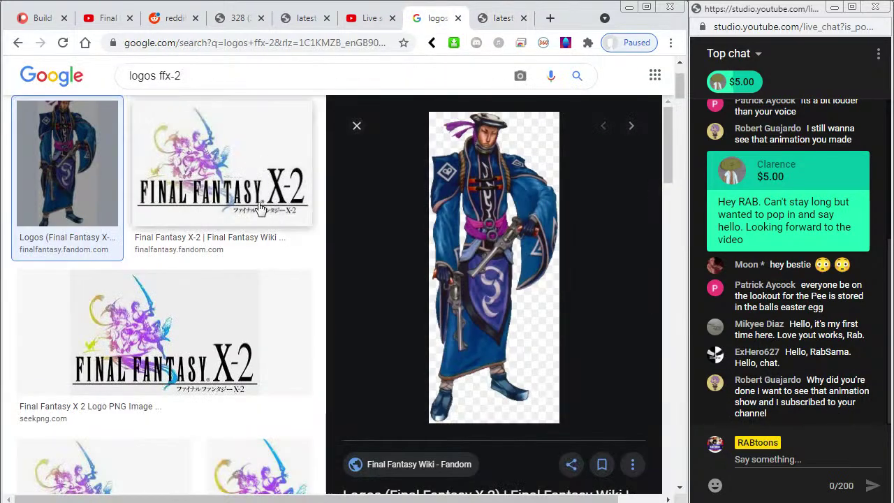
pyautogui.moveTo(667, 160); pyautogui.dragTo(633, 329)
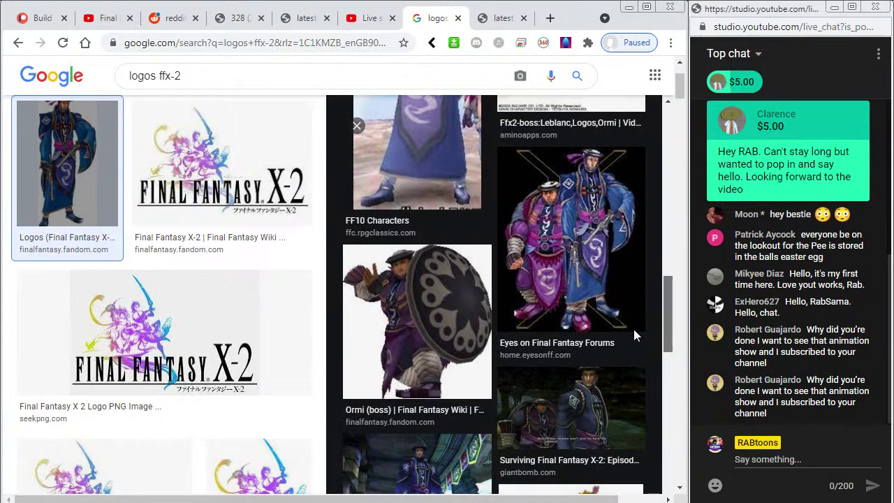
pyautogui.click(500, 21)
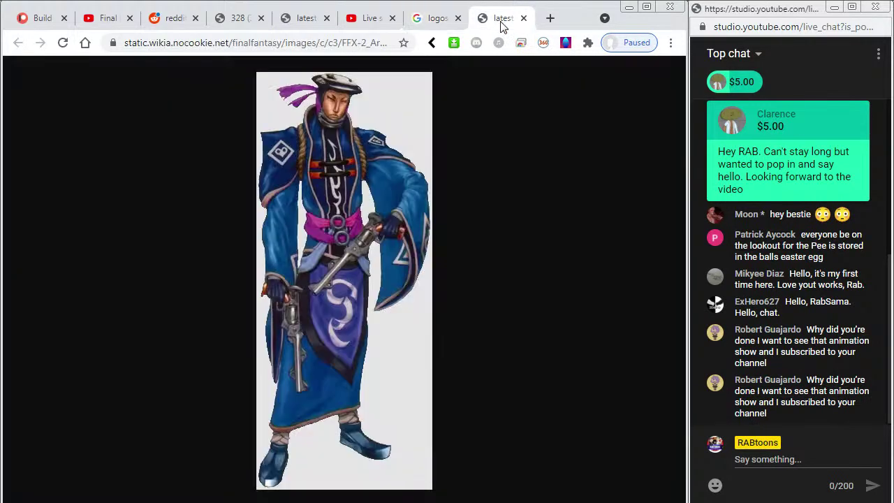
pyautogui.click(437, 18)
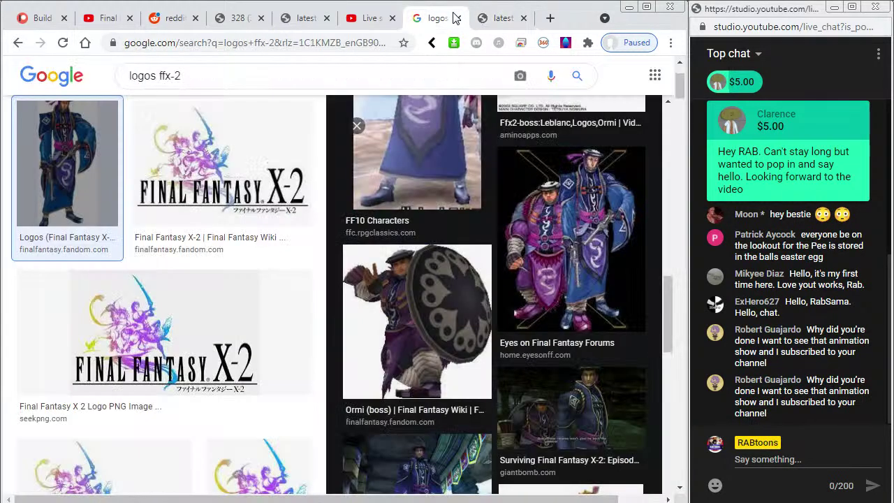
pyautogui.scroll(-3, 412, 340)
pyautogui.scroll(-10, 415, 340)
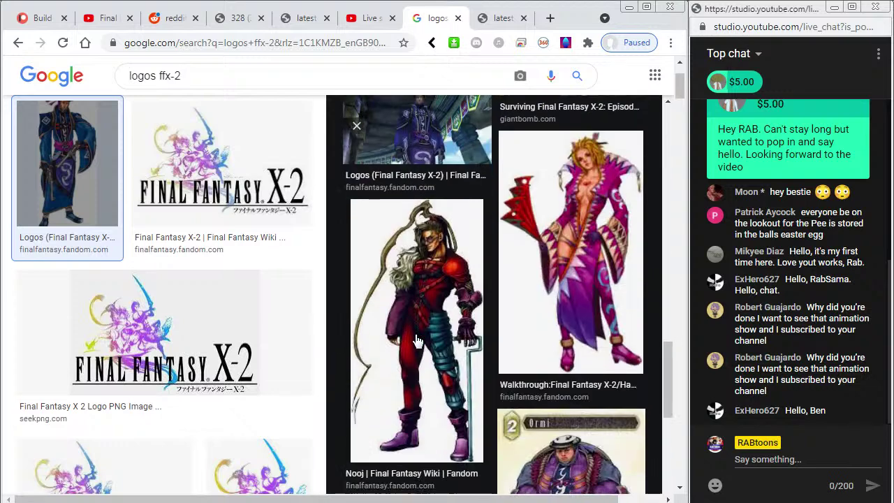
pyautogui.scroll(-4, 321, 343)
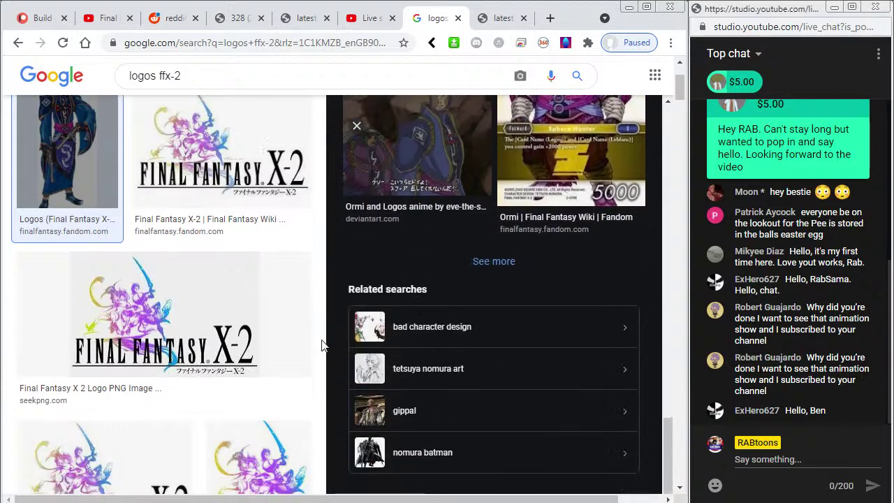
pyautogui.scroll(1, 321, 342)
pyautogui.scroll(1, 403, 251)
# Preview related in-game pictures of Logos, including the Socksmakepeoplesexy.Net screenshot, and examine their related images for more reference views
pyautogui.click(404, 252)
pyautogui.scroll(-3, 404, 253)
pyautogui.scroll(-2, 400, 257)
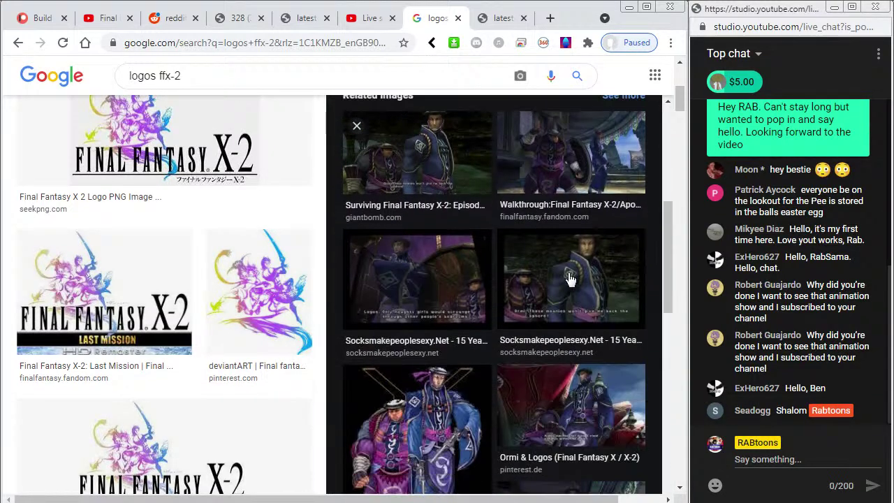
pyautogui.click(389, 277)
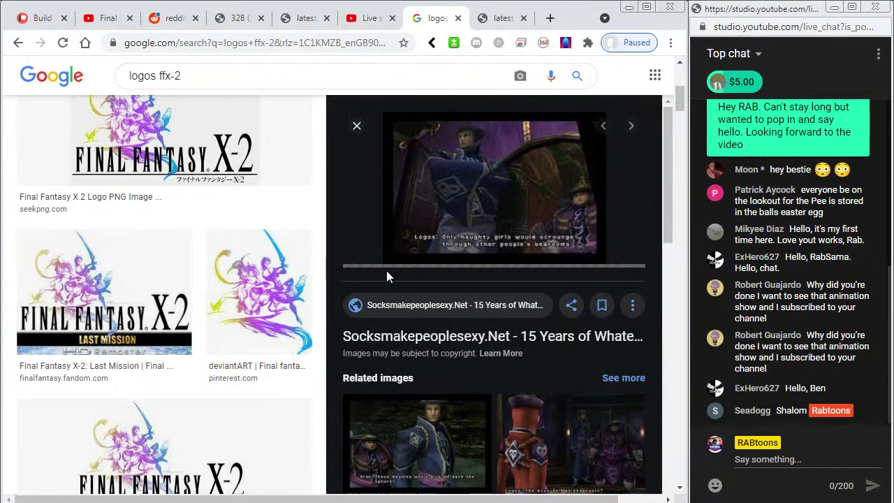
pyautogui.scroll(-4, 447, 340)
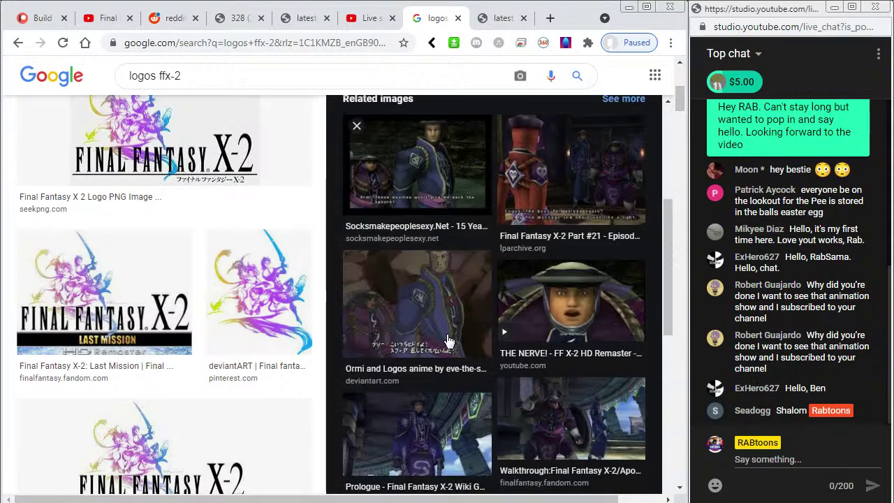
pyautogui.scroll(-4, 447, 340)
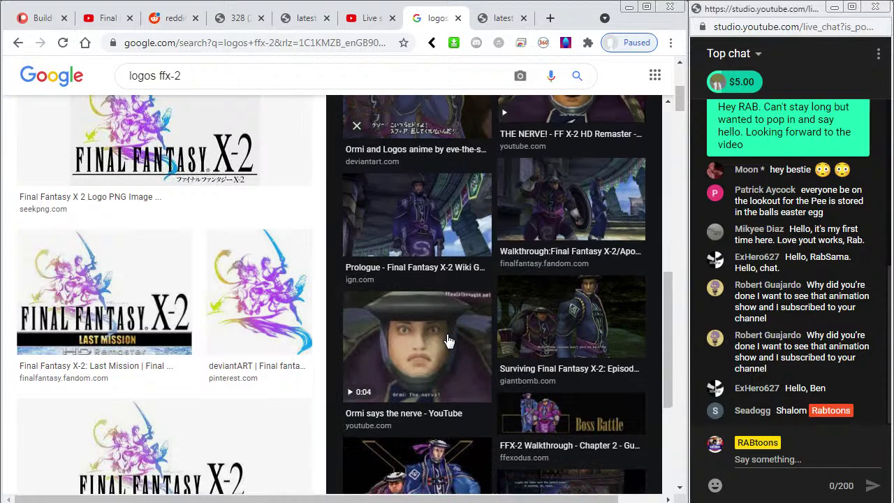
pyautogui.scroll(-1, 447, 340)
pyautogui.scroll(-2, 448, 340)
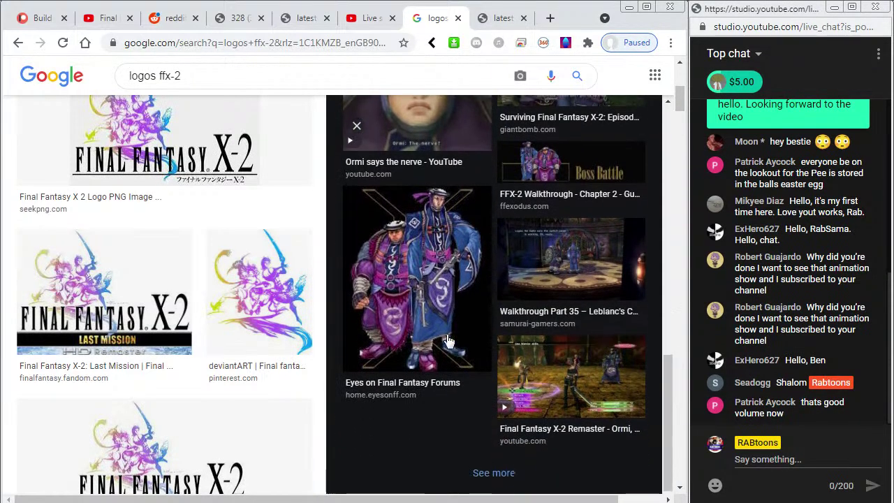
pyautogui.scroll(4, 447, 340)
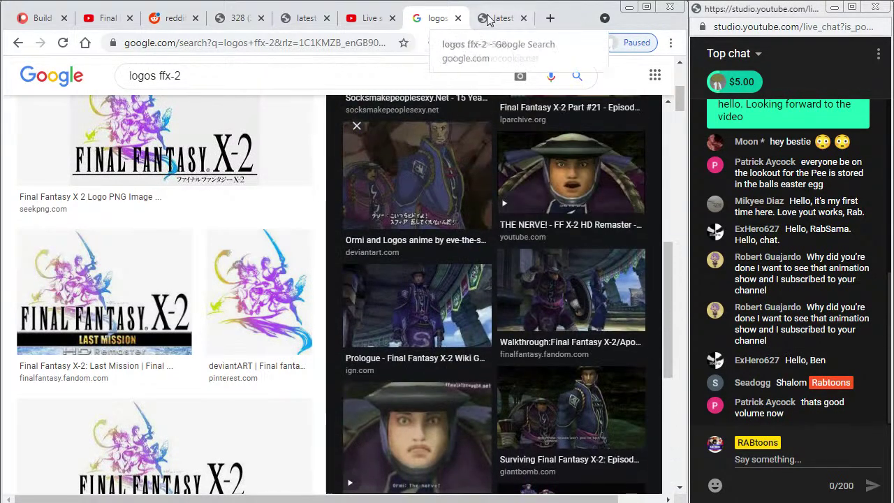
# Copy the full-body Logos artwork from its own browser tab and switch to Flash
pyautogui.click(491, 20)
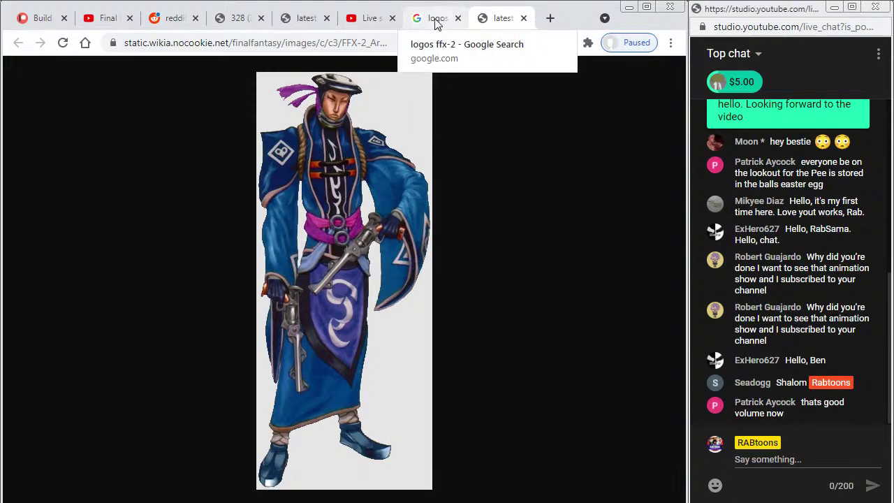
pyautogui.click(435, 23)
pyautogui.click(504, 25)
pyautogui.rightClick(349, 270)
pyautogui.click(389, 314)
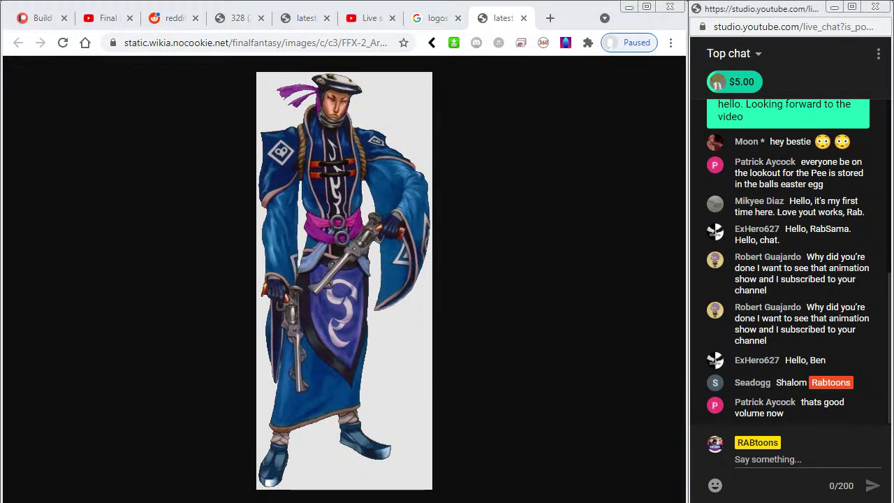
pyautogui.hotkey('alt', 'Tab')
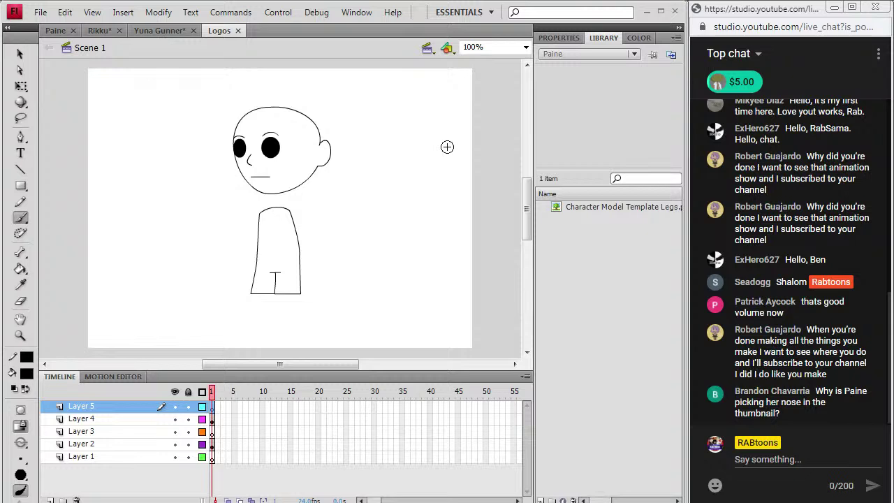
# Paste the copied artwork onto Layer 1 and move it to the left of the template head and body
pyautogui.click(212, 457)
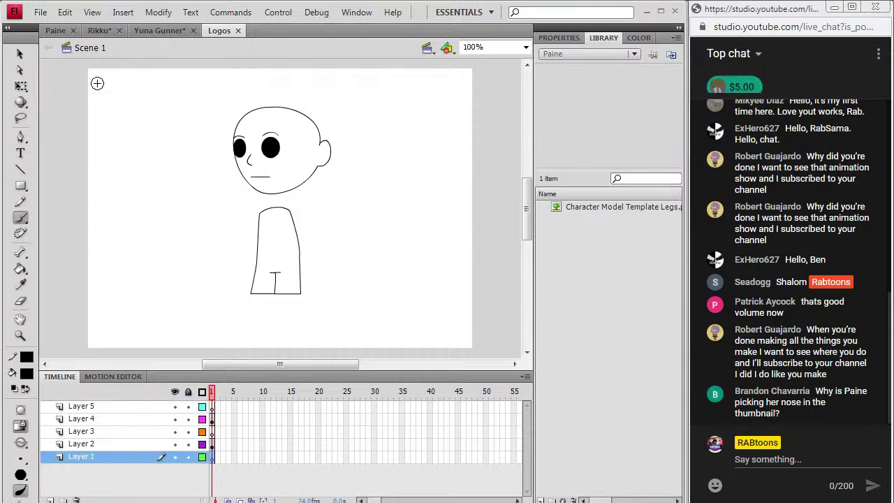
pyautogui.click(64, 12)
pyautogui.click(57, 98)
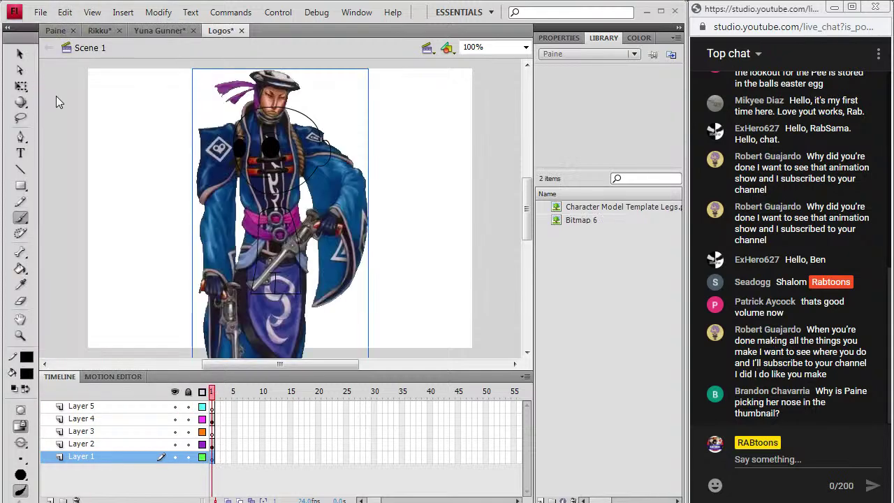
pyautogui.click(19, 54)
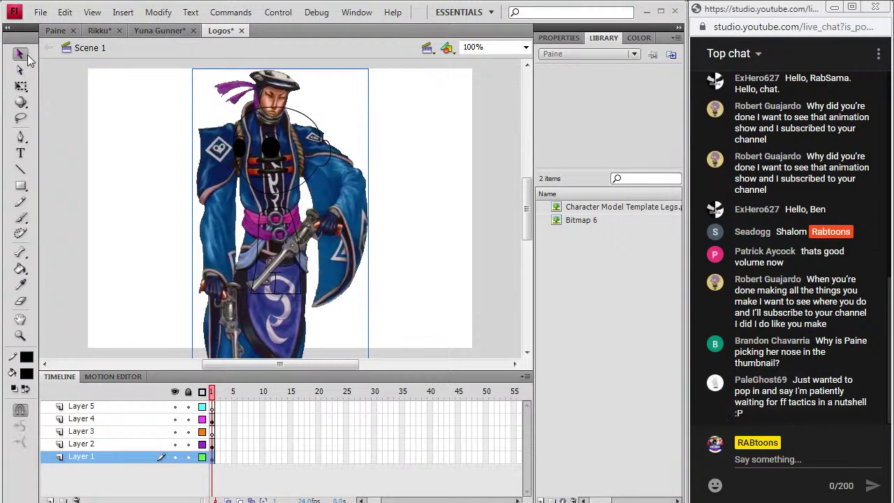
pyautogui.moveTo(347, 198); pyautogui.dragTo(224, 198)
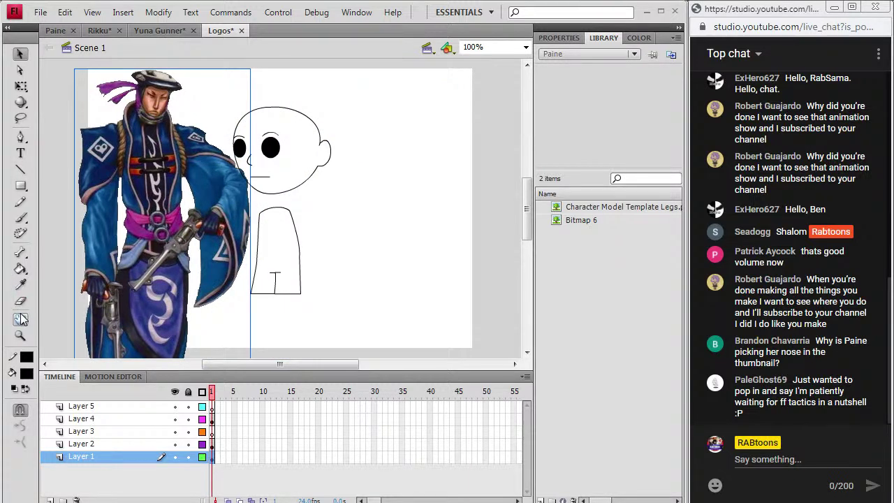
# Draw the outline of Logos's wide, flat hat over the top of the head on Layer 5 with the Brush
pyautogui.click(21, 319)
pyautogui.click(20, 335)
pyautogui.click(229, 170)
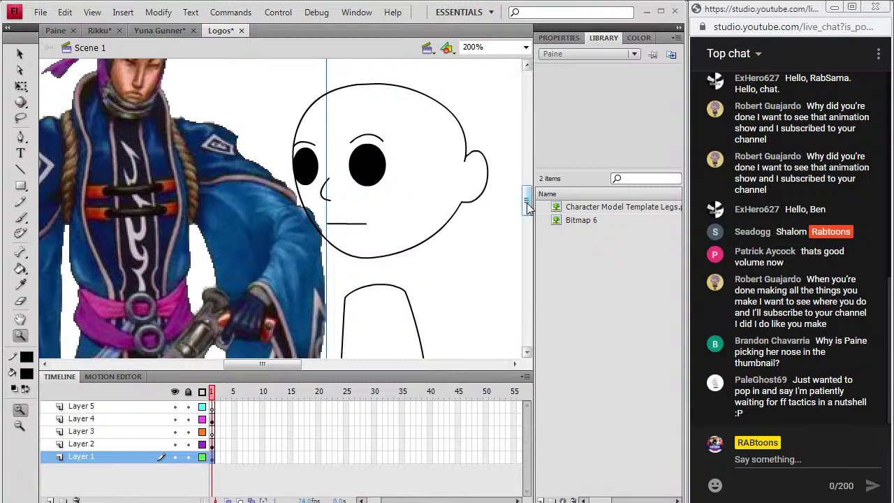
pyautogui.scroll(3, 528, 194)
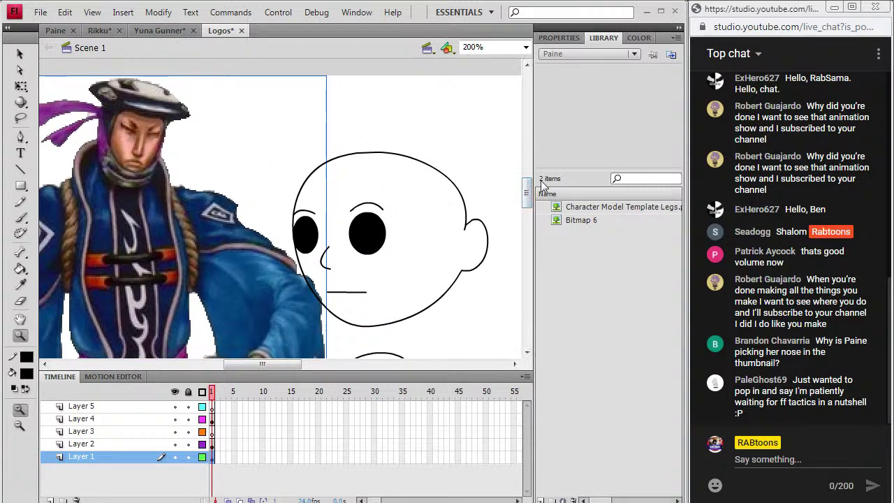
pyautogui.press('b')
pyautogui.click(211, 419)
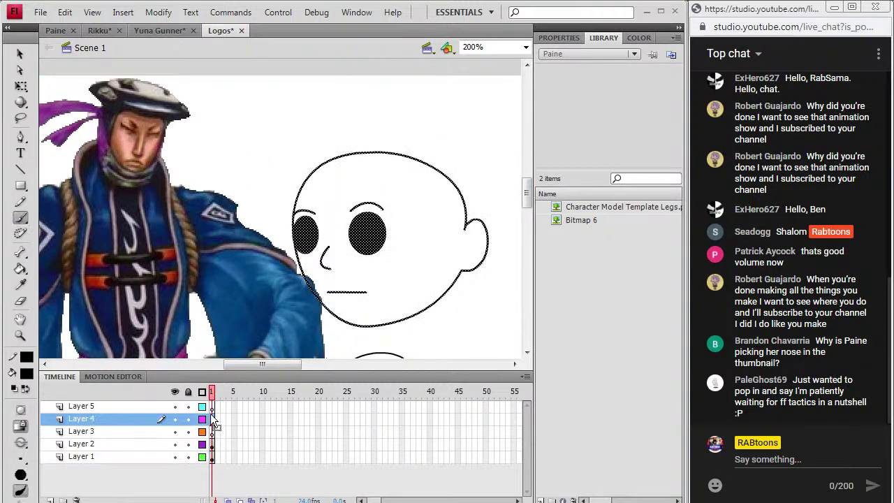
pyautogui.click(216, 407)
pyautogui.moveTo(281, 366); pyautogui.dragTo(286, 365)
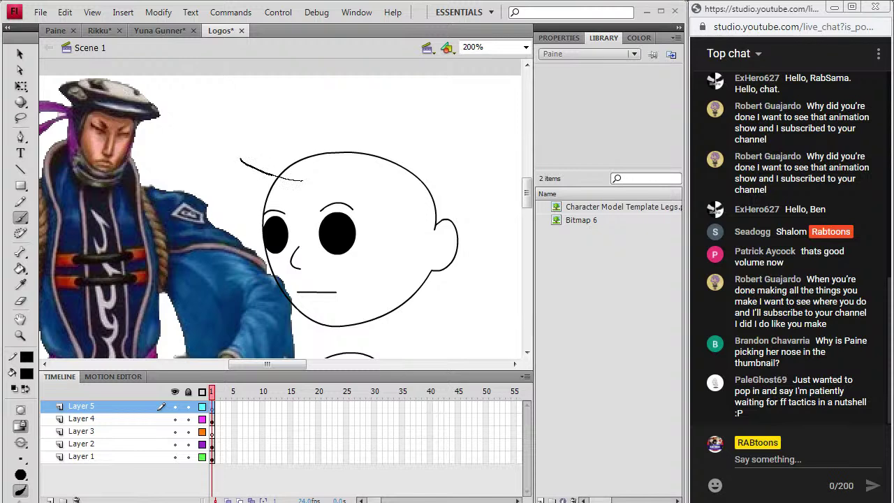
pyautogui.moveTo(301, 129)
pyautogui.mouseDown()
pyautogui.moveTo(359, 125)
pyautogui.moveTo(416, 142)
pyautogui.mouseUp()
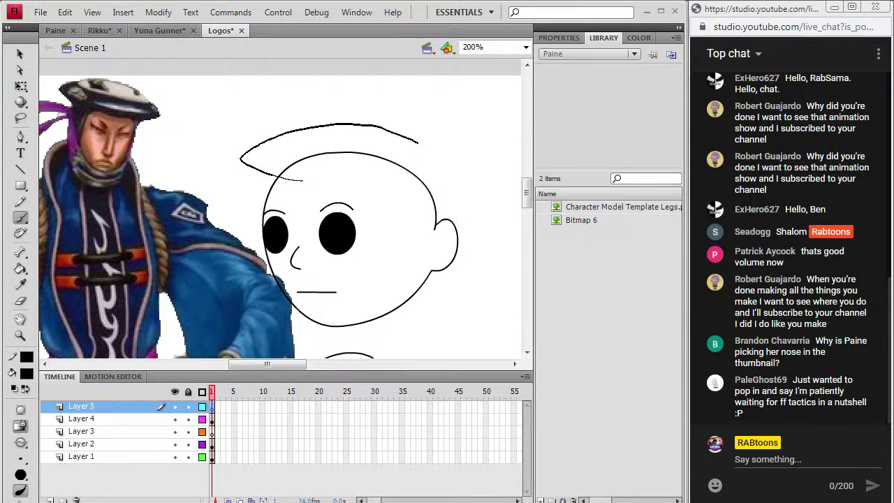
pyautogui.moveTo(455, 182)
pyautogui.mouseDown()
pyautogui.moveTo(326, 188)
pyautogui.moveTo(297, 181)
pyautogui.mouseUp()
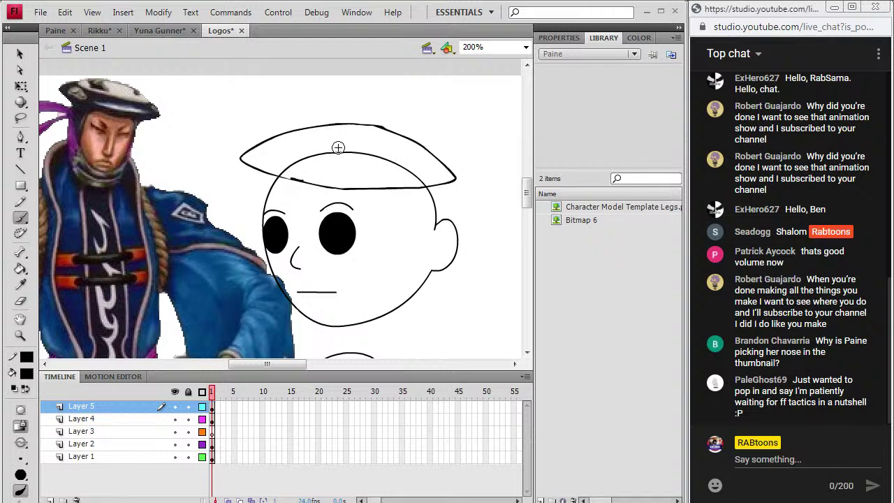
# Lock Layer 4 and erase the stray line overlap on the hat's lower brim edge on Layer 5
pyautogui.click(20, 301)
pyautogui.click(174, 420)
pyautogui.click(174, 420)
pyautogui.click(187, 419)
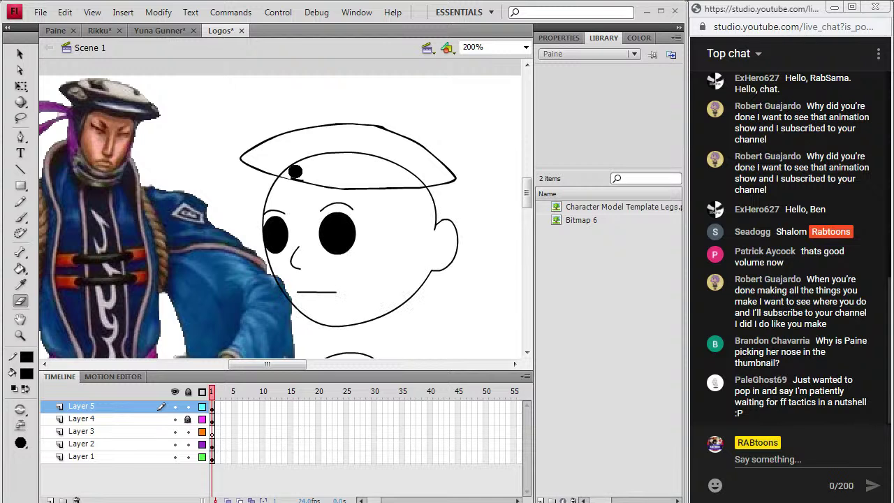
pyautogui.moveTo(293, 170); pyautogui.dragTo(309, 174)
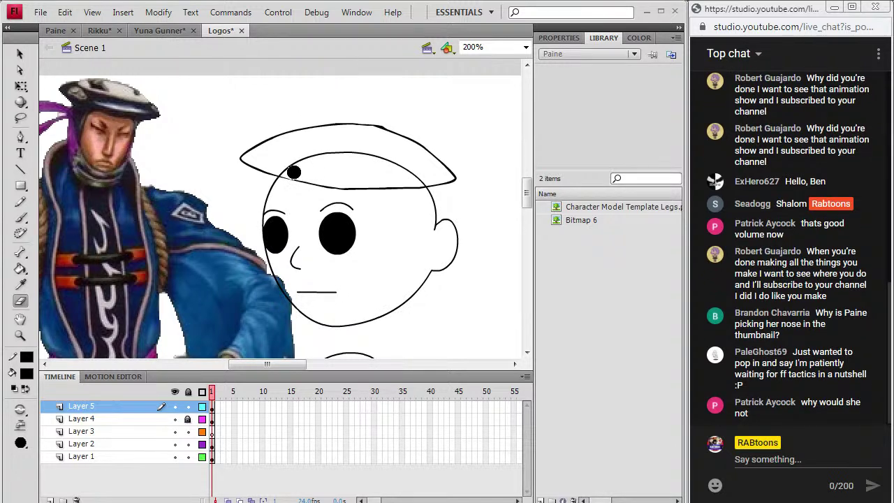
pyautogui.click(20, 217)
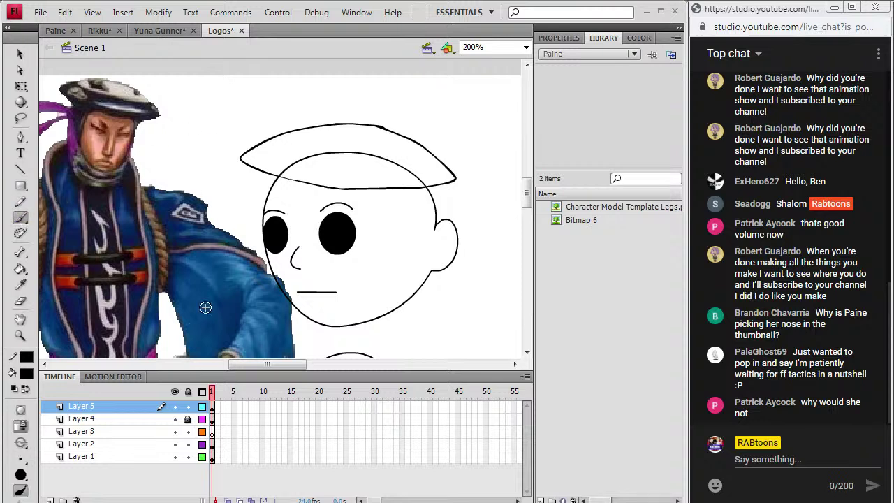
pyautogui.click(175, 419)
pyautogui.click(175, 419)
pyautogui.click(20, 301)
pyautogui.moveTo(264, 190); pyautogui.dragTo(289, 270)
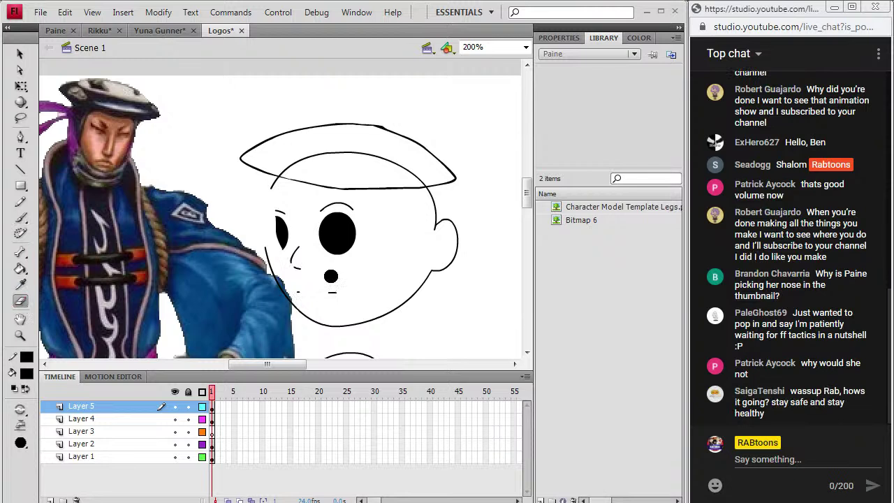
pyautogui.hotkey('ctrl', 'z')
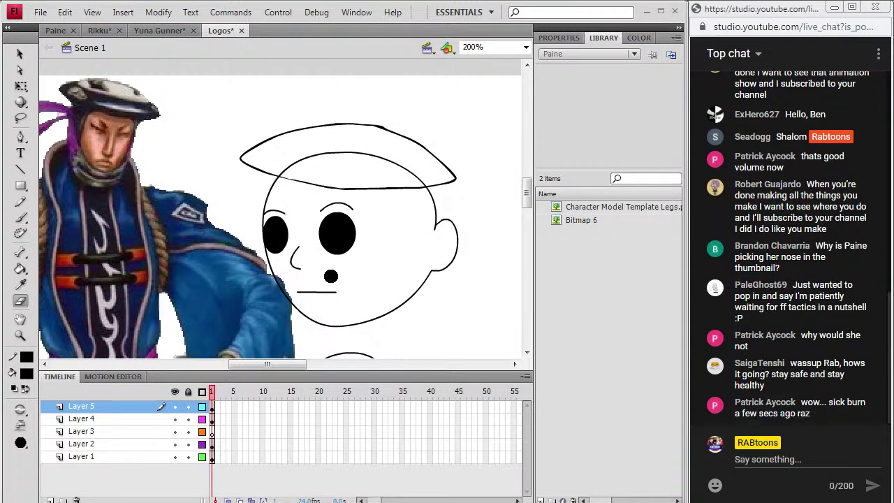
# Draw the curved inner brim line and the jagged markings on both sides of the hat on Layer 5
pyautogui.click(212, 407)
pyautogui.press('b')
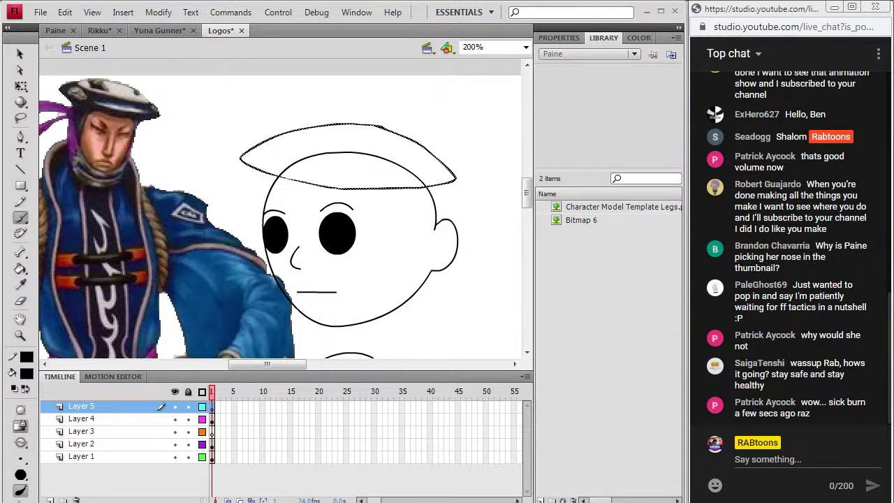
pyautogui.moveTo(349, 166); pyautogui.dragTo(436, 159)
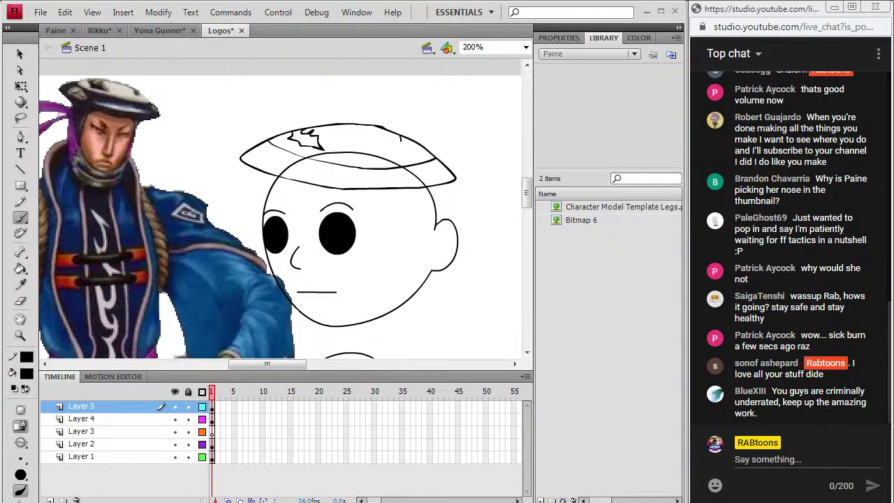
pyautogui.moveTo(396, 148); pyautogui.dragTo(406, 141)
pyautogui.moveTo(320, 146); pyautogui.dragTo(327, 150)
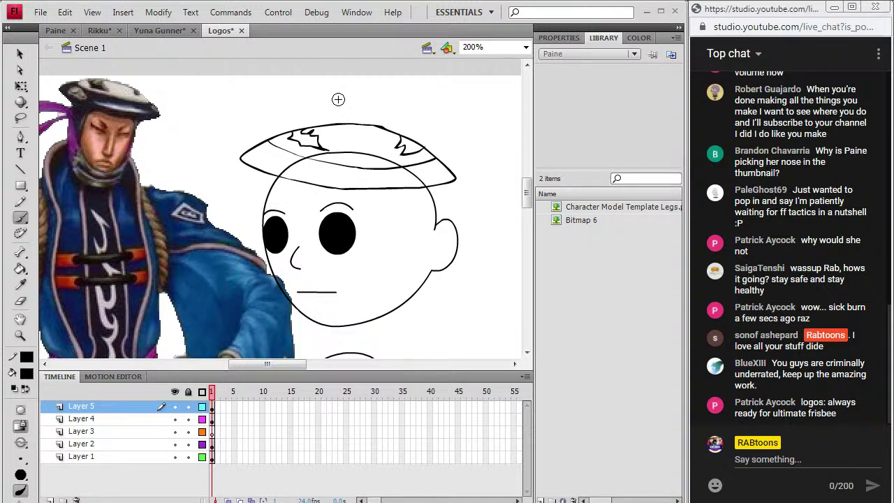
# Select the hat drawing on Layer 5 and nudge it slightly to the right over the head
pyautogui.moveTo(300, 365); pyautogui.dragTo(294, 372)
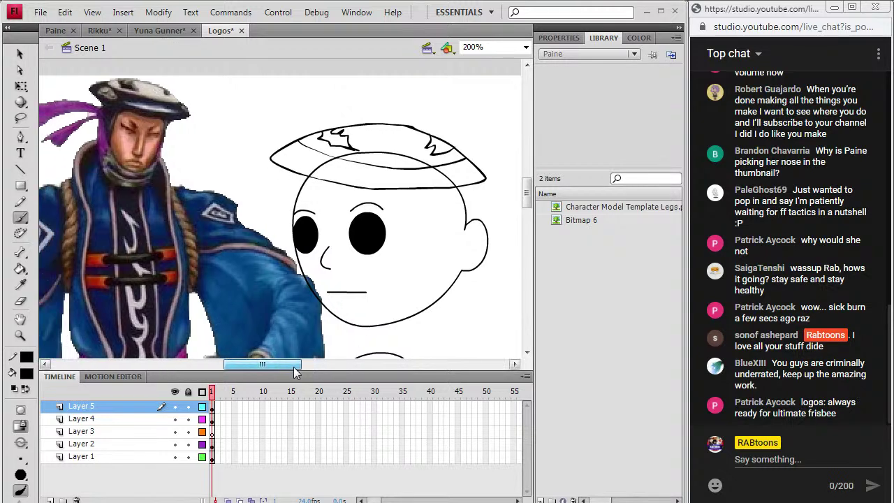
pyautogui.press('v')
pyautogui.click(211, 408)
pyautogui.press('Right')
pyautogui.press('Right')
pyautogui.press('Right')
pyautogui.press('Right')
pyautogui.press('Right')
pyautogui.press('Right')
pyautogui.press('Right')
pyautogui.press('Left')
pyautogui.press('Left')
pyautogui.press('Left')
pyautogui.press('Left')
# Draw the chin guard with its inner bands and two small rivets along the lower jaw on Layer 5 with the Brush
pyautogui.press('b')
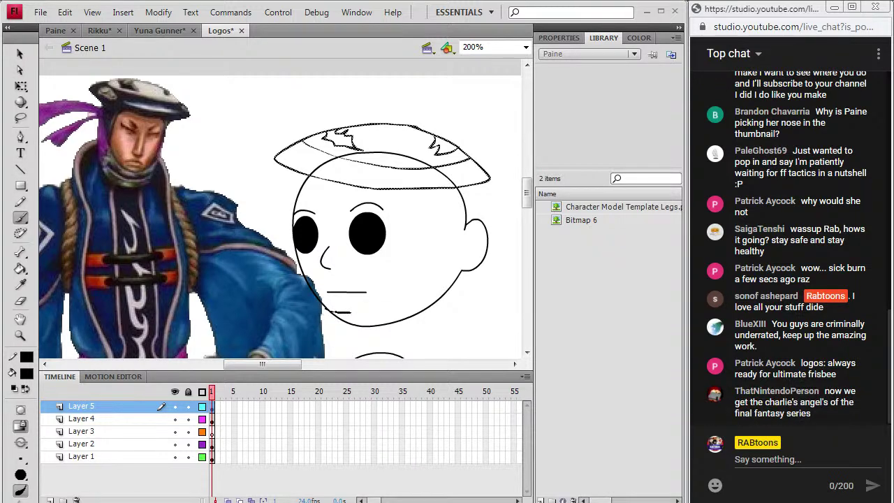
pyautogui.moveTo(347, 313); pyautogui.dragTo(394, 305)
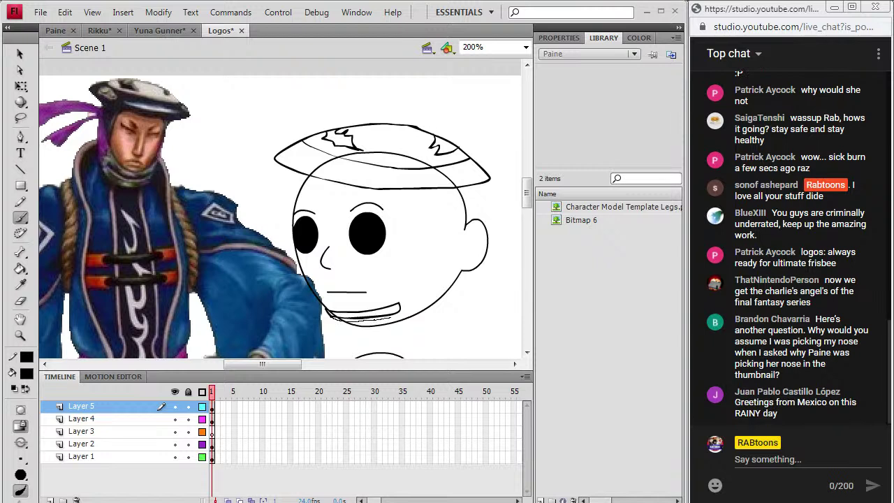
pyautogui.moveTo(395, 307); pyautogui.dragTo(327, 317)
pyautogui.moveTo(403, 310); pyautogui.dragTo(401, 306)
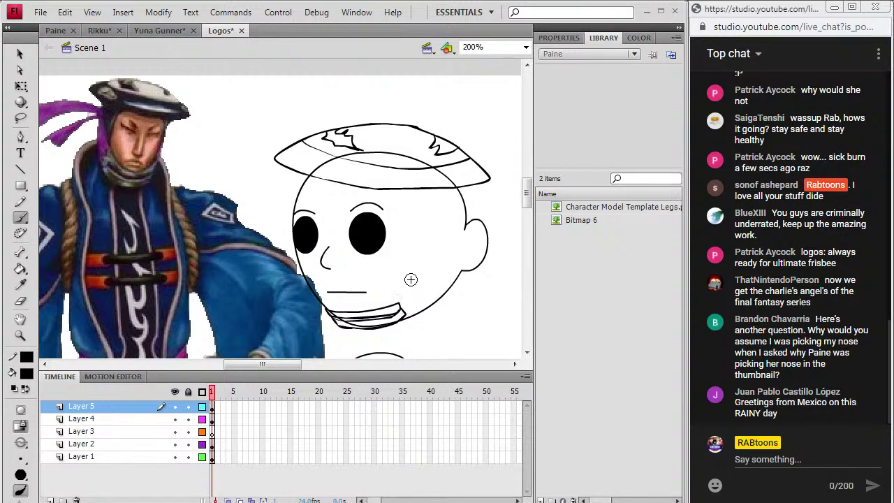
pyautogui.click(401, 315)
pyautogui.click(396, 308)
# Draw the strap from the chin guard up to the hat, with its knot, two hanging ribbons and the hood edge beside the face
pyautogui.moveTo(457, 211); pyautogui.dragTo(459, 212)
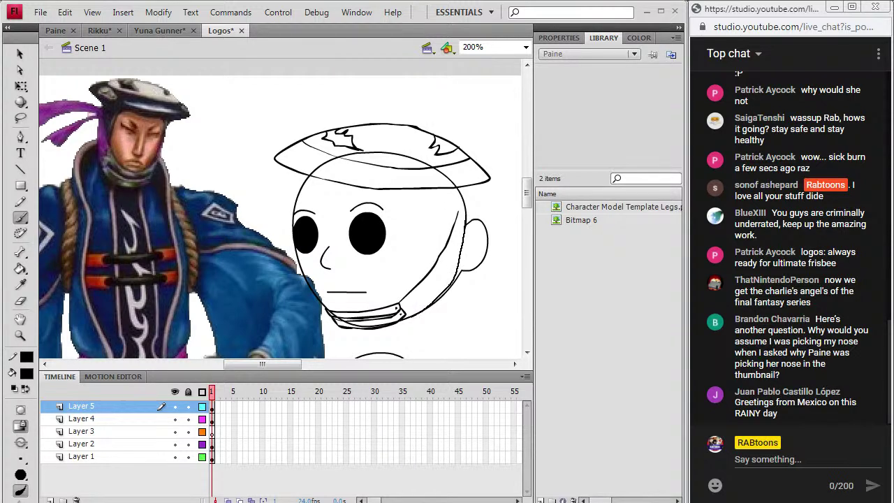
pyautogui.moveTo(403, 320); pyautogui.dragTo(400, 307)
pyautogui.moveTo(463, 217)
pyautogui.mouseDown()
pyautogui.moveTo(462, 196)
pyautogui.moveTo(462, 293)
pyautogui.mouseUp()
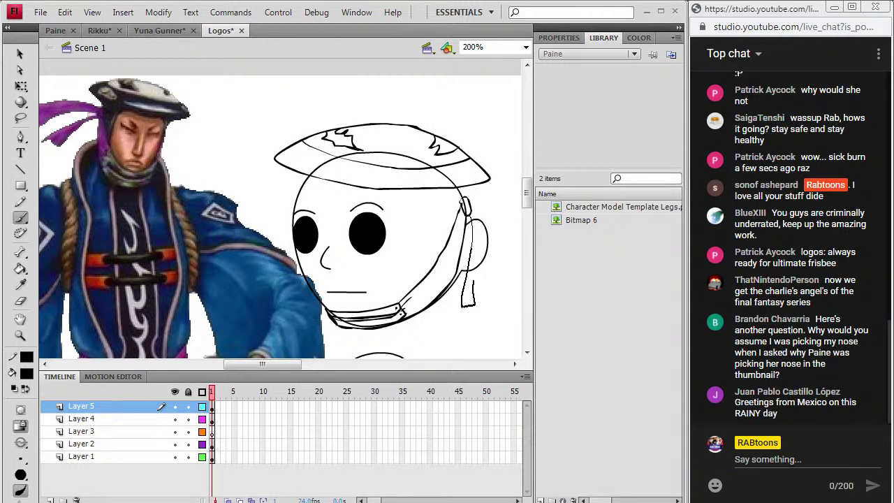
pyautogui.moveTo(473, 223); pyautogui.dragTo(462, 302)
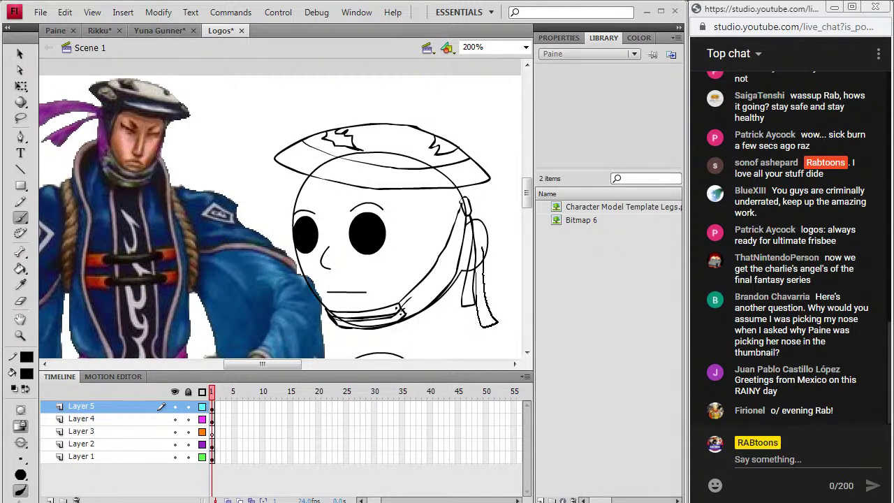
pyautogui.moveTo(477, 227); pyautogui.dragTo(473, 219)
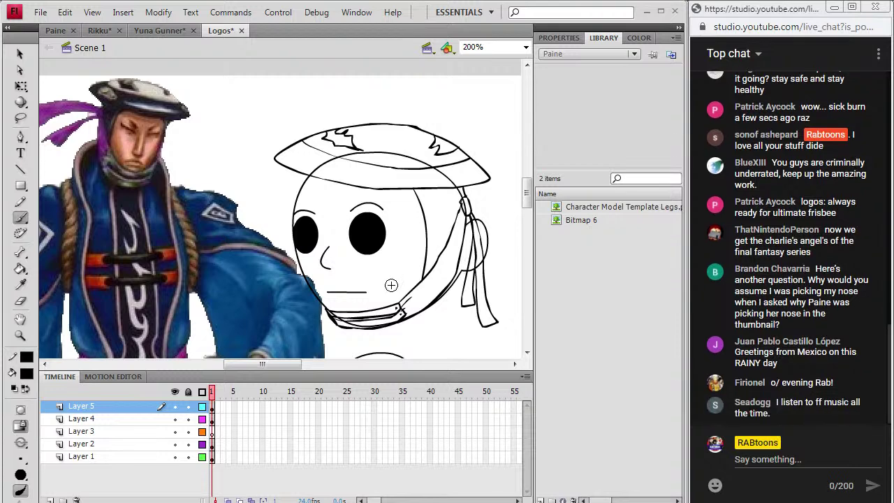
# On Layer 4, add a short curved cheek line and draw slightly slanted straight lines across the lower part of both eyes
pyautogui.click(215, 419)
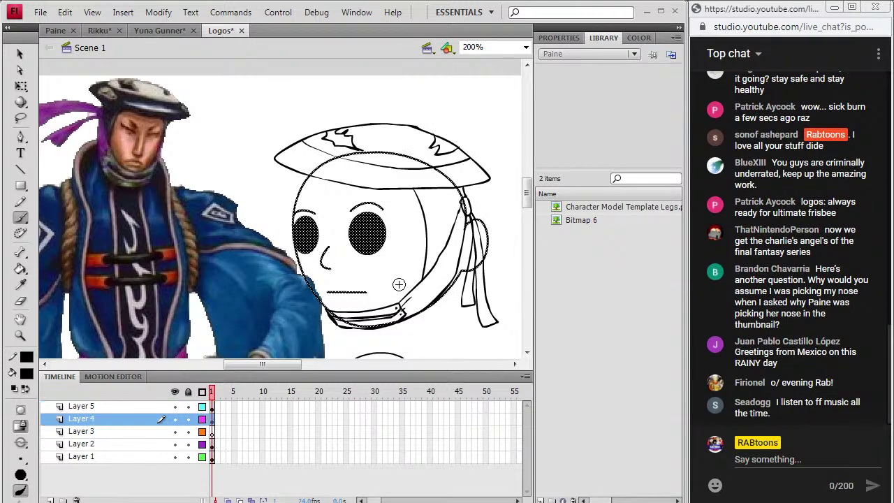
pyautogui.hotkey('ctrl', 'shift', 'a')
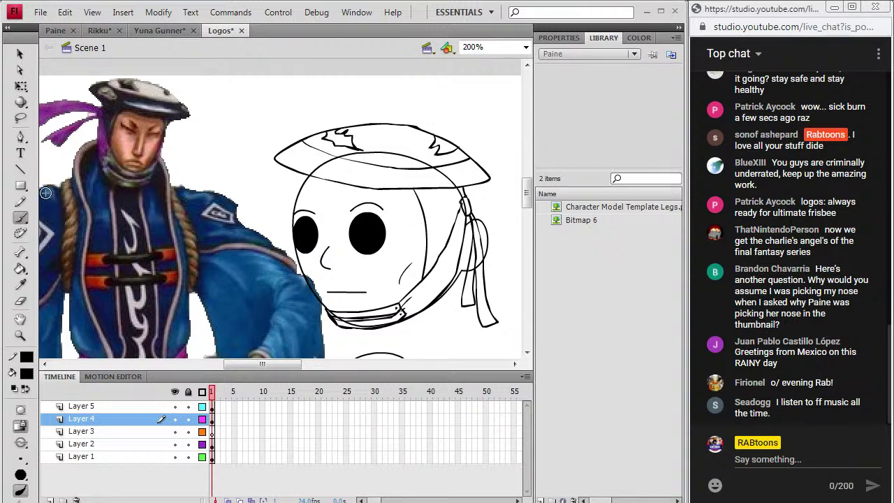
pyautogui.press('n')
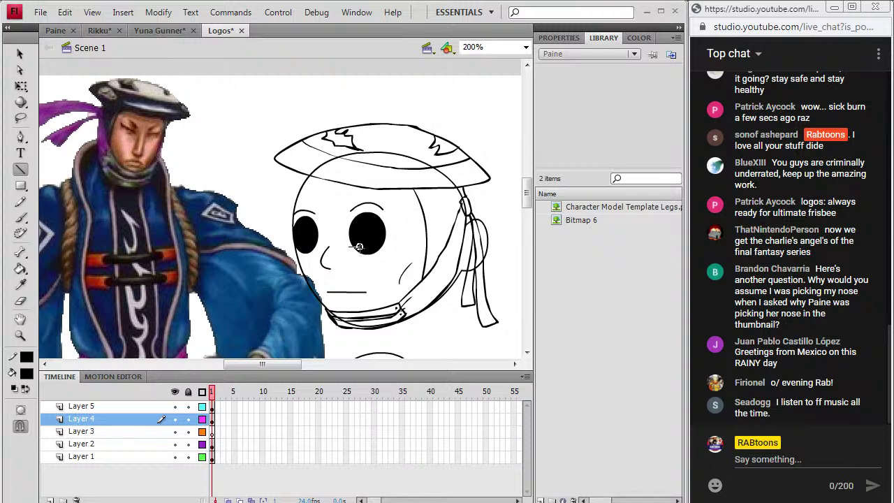
pyautogui.moveTo(399, 241); pyautogui.dragTo(393, 239)
pyautogui.click(21, 218)
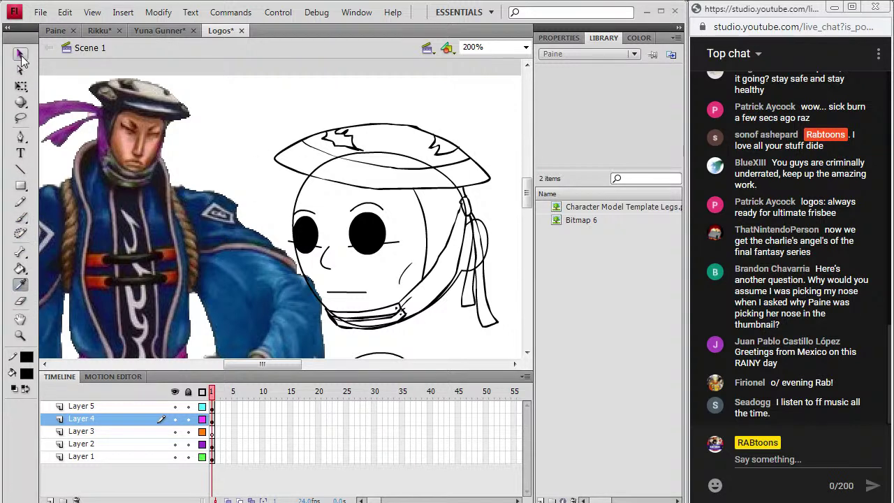
# Trim the eyes below the cut lines, delete the leftover line ends, and move the reference artwork left, clear of the face
pyautogui.click(20, 54)
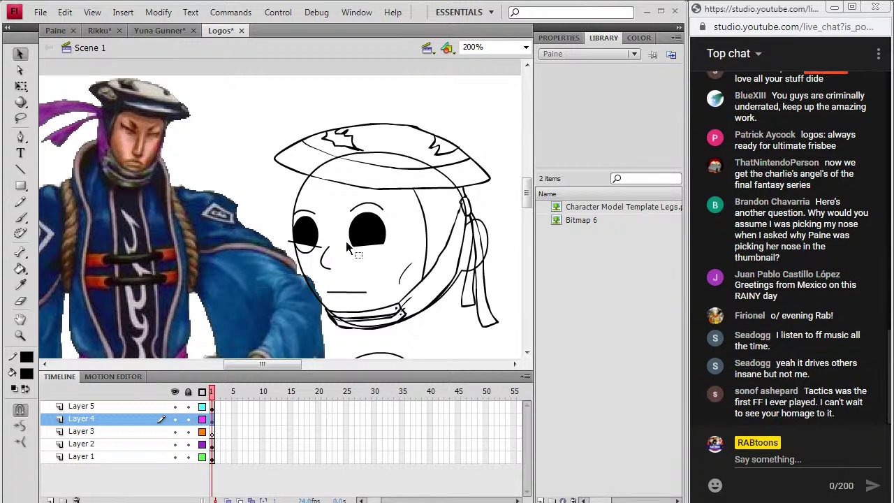
pyautogui.click(321, 254)
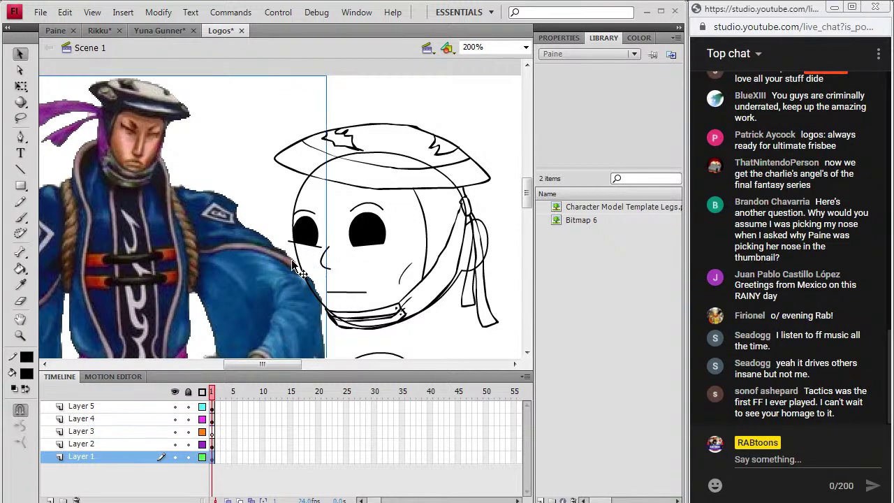
pyautogui.moveTo(321, 253); pyautogui.dragTo(286, 253)
pyautogui.click(322, 252)
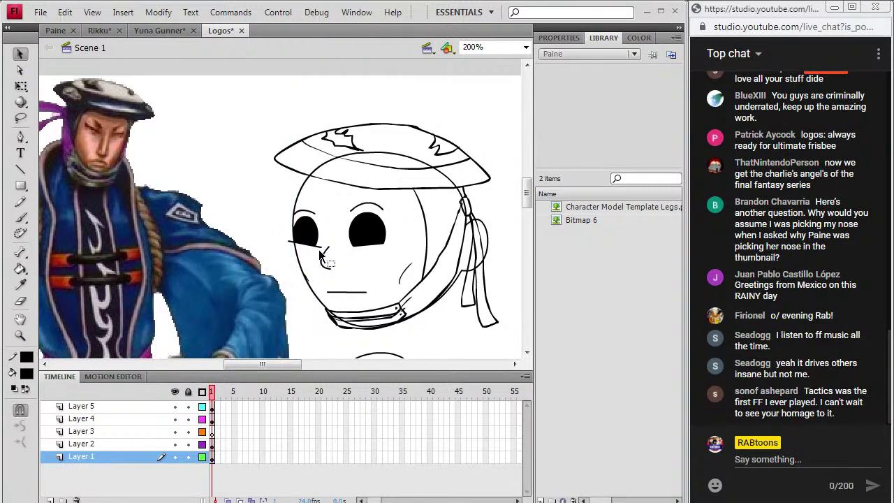
pyautogui.click(319, 247)
pyautogui.press('Delete')
pyautogui.click(291, 242)
pyautogui.press('Delete')
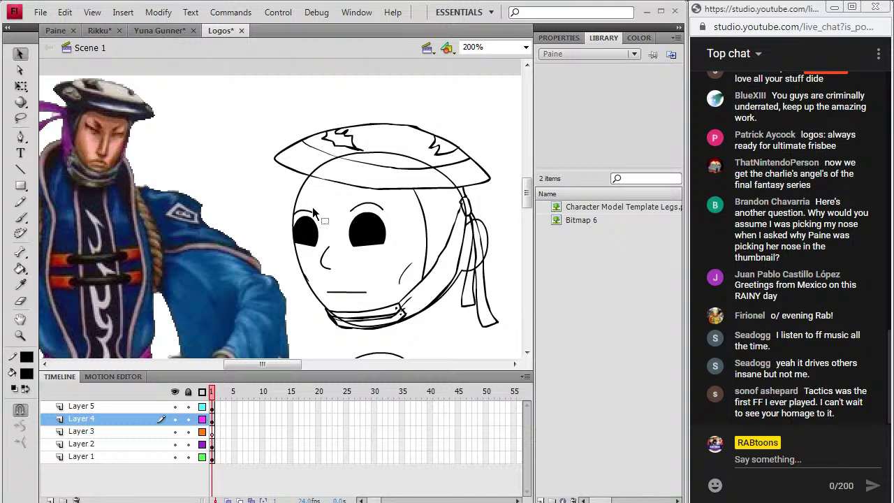
# Set the stroke to yellow #FFFF00 with its alpha lowered to transparent, and draw slanted Line tool cuts across the upper eyes
pyautogui.click(30, 360)
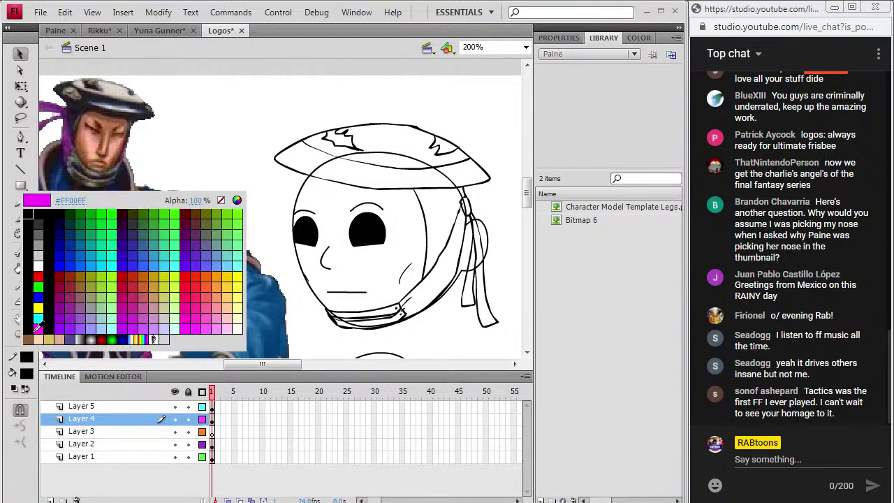
pyautogui.click(237, 277)
pyautogui.click(29, 360)
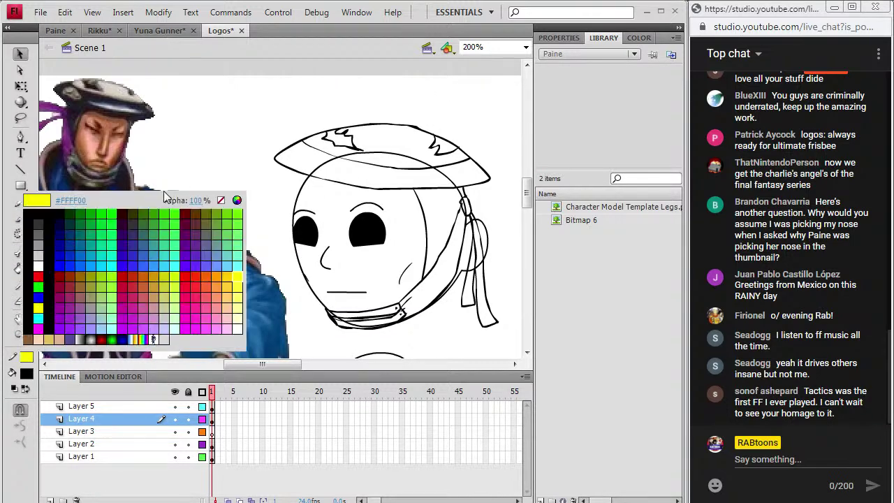
pyautogui.moveTo(197, 201); pyautogui.dragTo(117, 219)
pyautogui.click(21, 169)
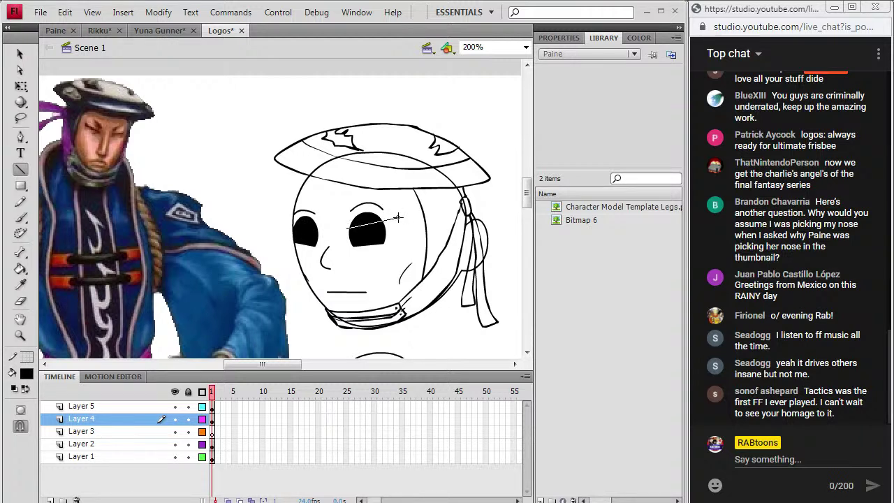
# Delete the parts of both eyes above the slanted cuts to make an angry glare, and save the file
pyautogui.click(20, 53)
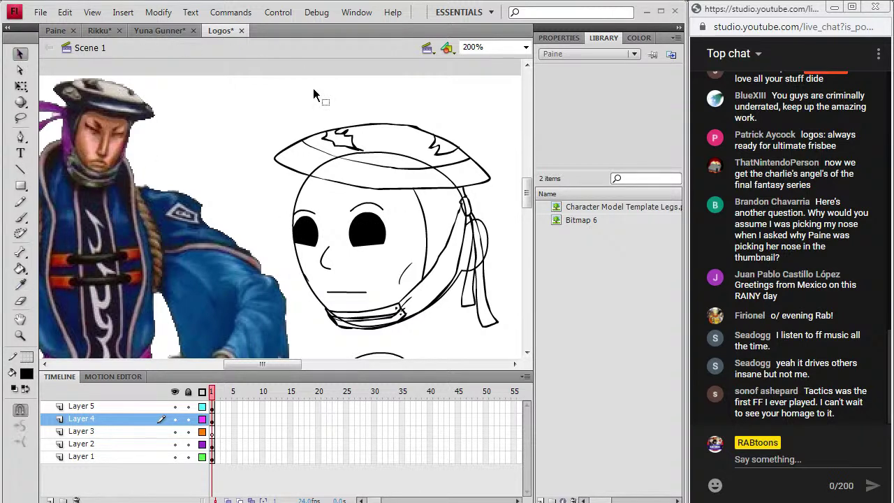
pyautogui.click(304, 227)
pyautogui.click(332, 200)
pyautogui.moveTo(347, 223); pyautogui.dragTo(397, 174)
pyautogui.press('Delete')
pyautogui.moveTo(313, 221); pyautogui.dragTo(286, 203)
pyautogui.press('Delete')
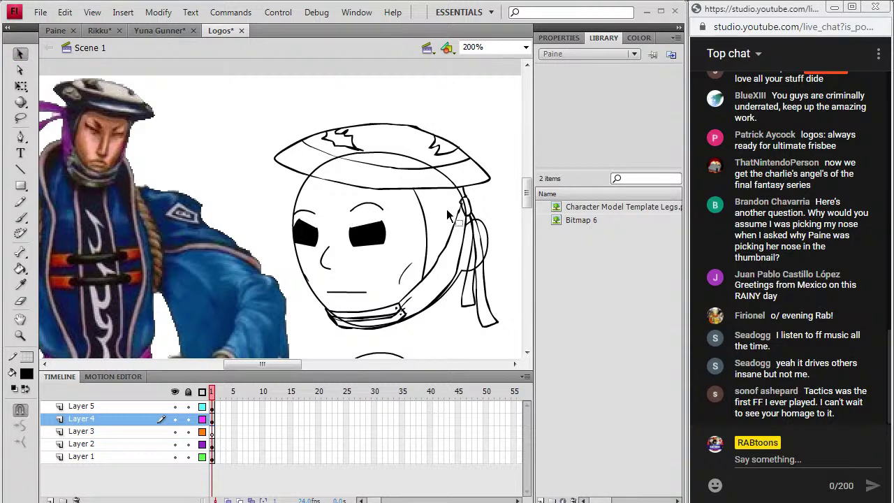
pyautogui.click(40, 12)
pyautogui.click(32, 127)
# Touch up the strap line just below the hat brim on Layer 5 with the Brush
pyautogui.click(22, 219)
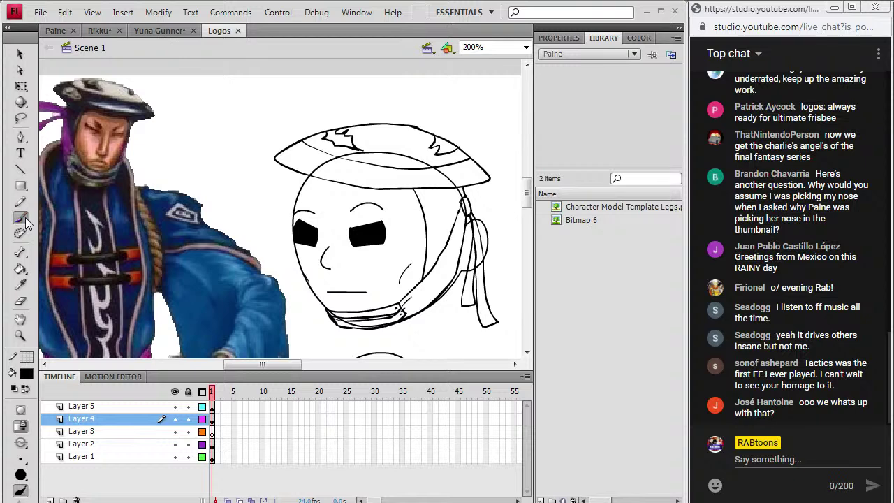
pyautogui.click(211, 405)
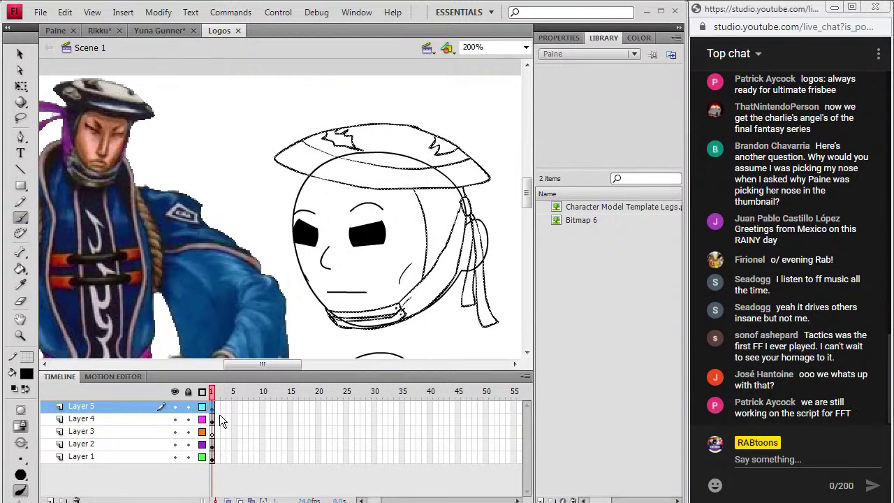
pyautogui.click(463, 191)
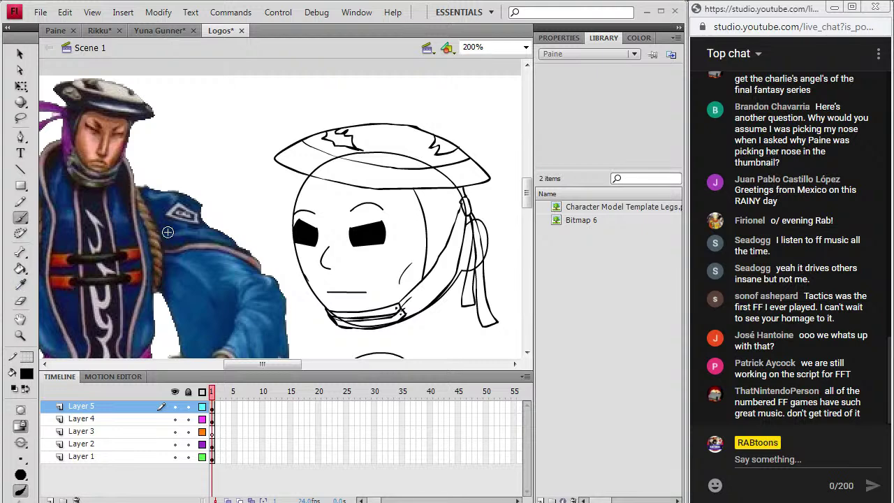
# Cut the hat and strap artwork from Layer 5 and paste it in place on Layer 4
pyautogui.click(211, 408)
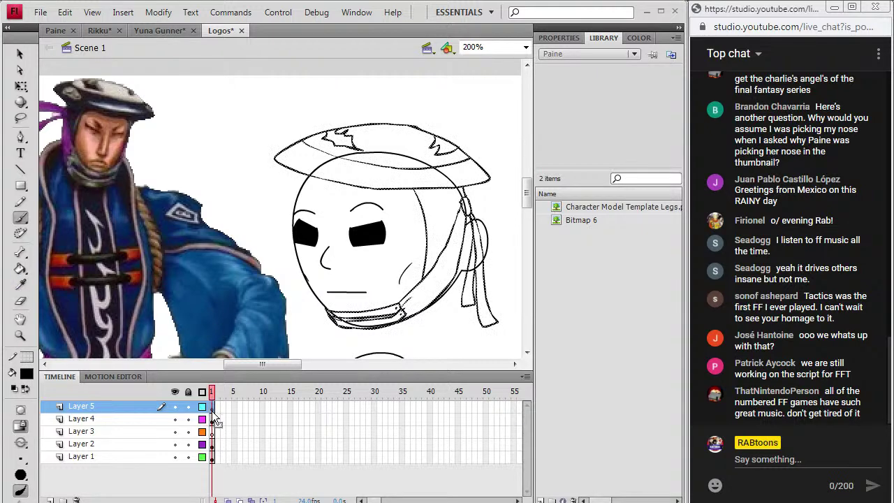
pyautogui.click(64, 12)
pyautogui.click(60, 64)
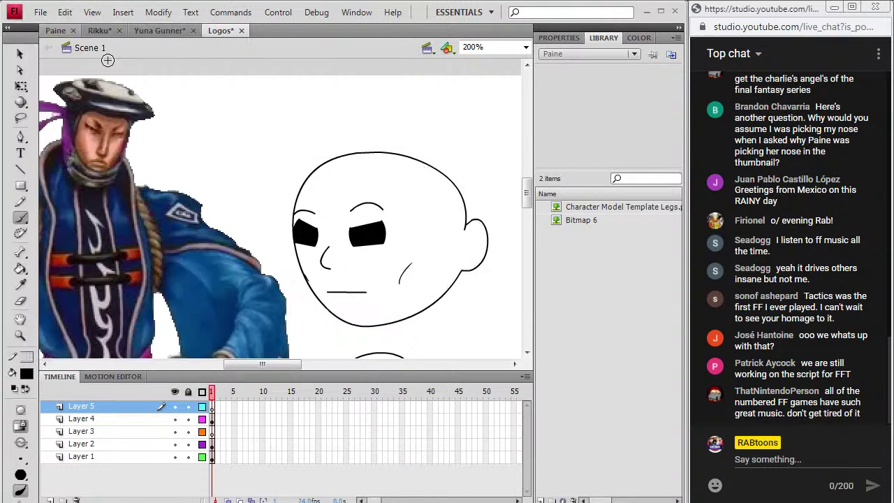
pyautogui.click(212, 419)
pyautogui.click(65, 12)
pyautogui.hotkey('ctrl', 'shift', 'v')
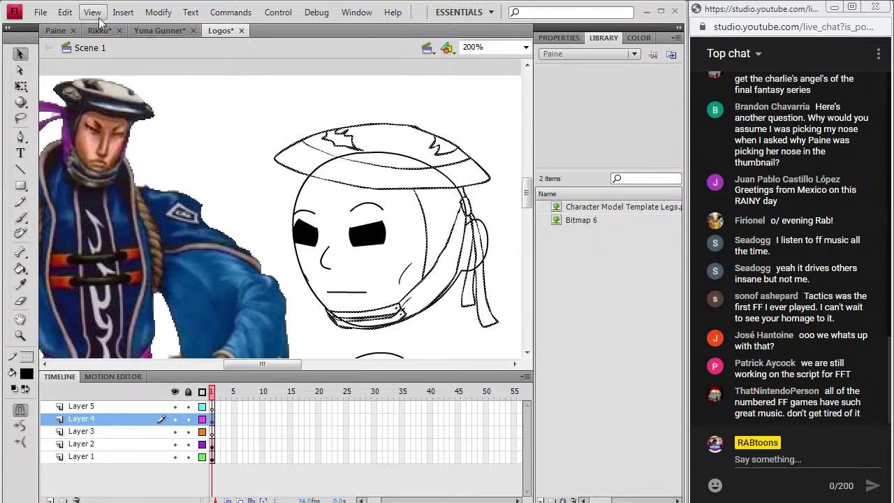
# Delete the template's chin line segments that overlap the chin guard on Layer 4
pyautogui.click(359, 344)
pyautogui.click(343, 321)
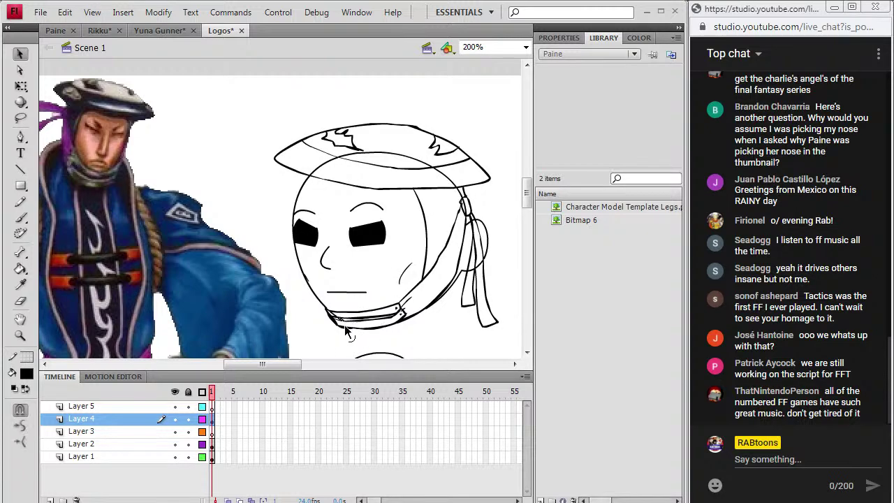
pyautogui.press('Delete')
pyautogui.click(335, 317)
pyautogui.press('Delete')
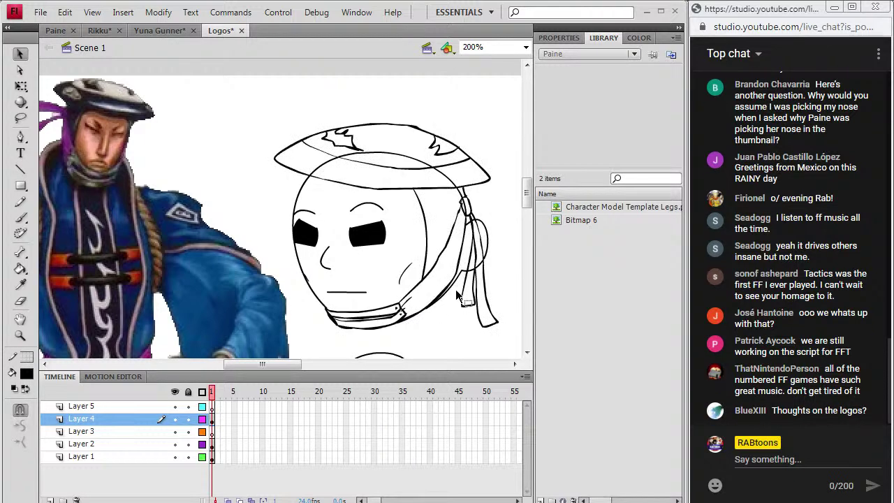
# Delete the ear, back-of-head and skull lines that cross the strap and hat on Layer 4, and save the file
pyautogui.doubleClick(478, 254)
pyautogui.click(463, 271)
pyautogui.press('Delete')
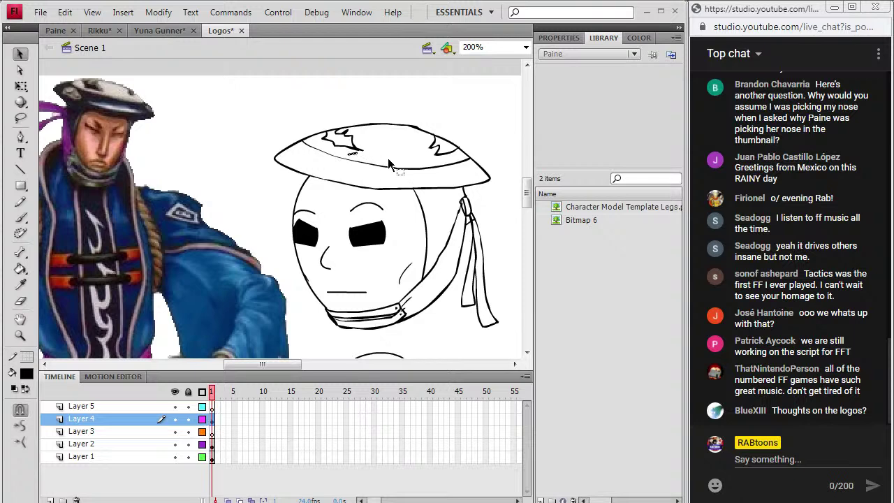
pyautogui.doubleClick(444, 232)
pyautogui.click(489, 221)
pyautogui.click(41, 12)
pyautogui.click(61, 127)
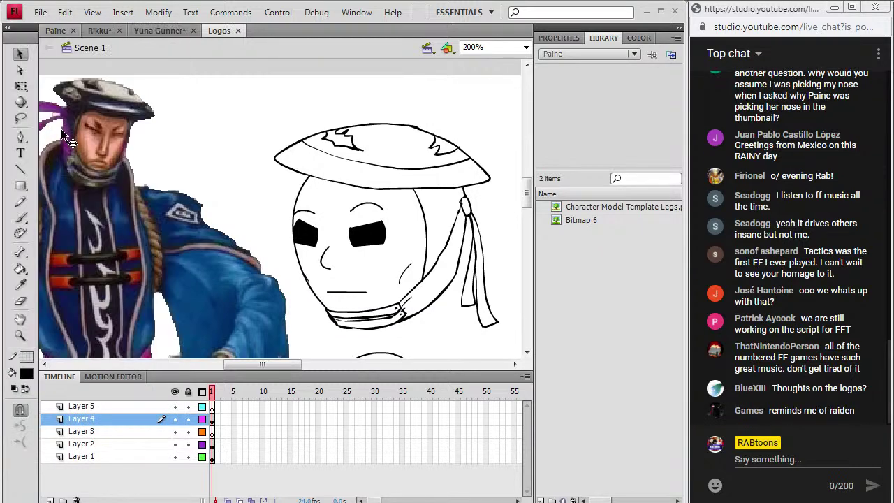
# Fill the strap, knot and ribbons with purple sampled from the reference's headband, and the hood beside the face with sampled dark navy
pyautogui.click(20, 285)
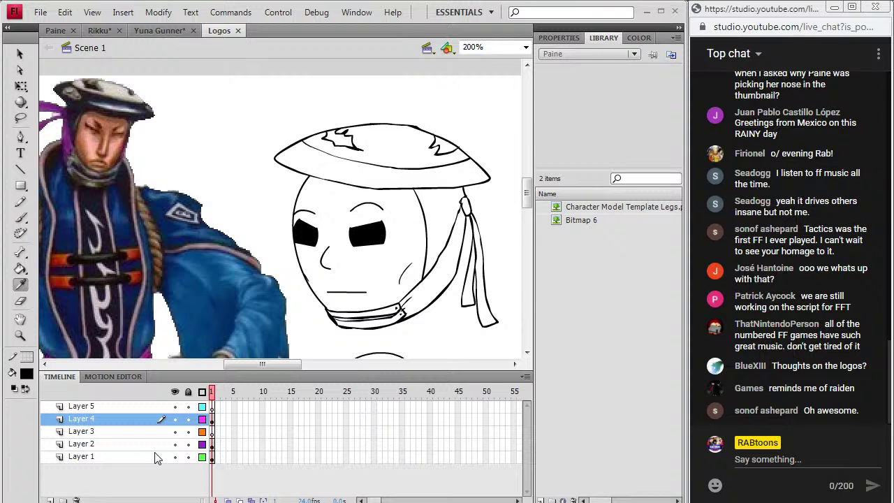
pyautogui.moveTo(272, 366); pyautogui.dragTo(266, 366)
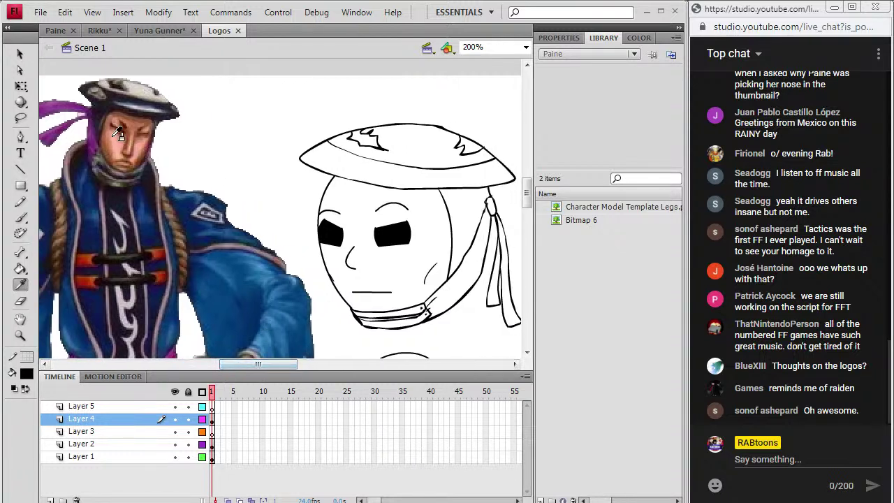
pyautogui.click(94, 142)
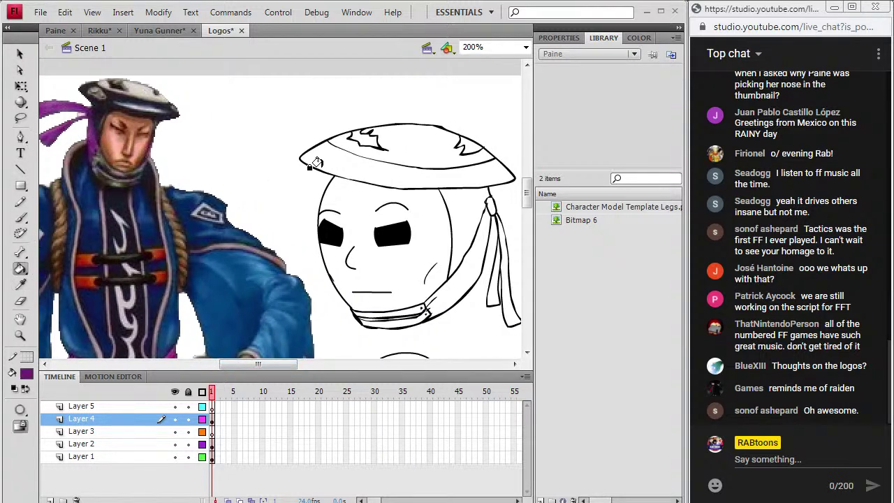
pyautogui.click(469, 259)
pyautogui.click(488, 275)
pyautogui.click(498, 266)
pyautogui.click(487, 207)
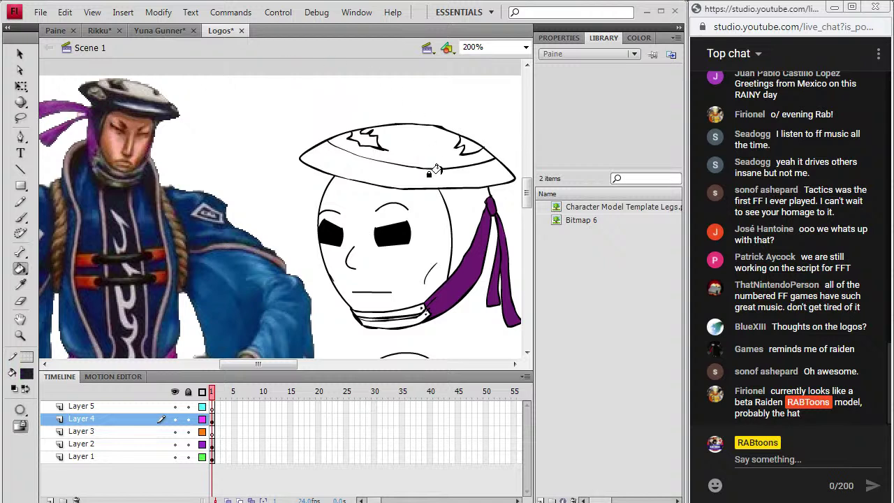
pyautogui.click(463, 208)
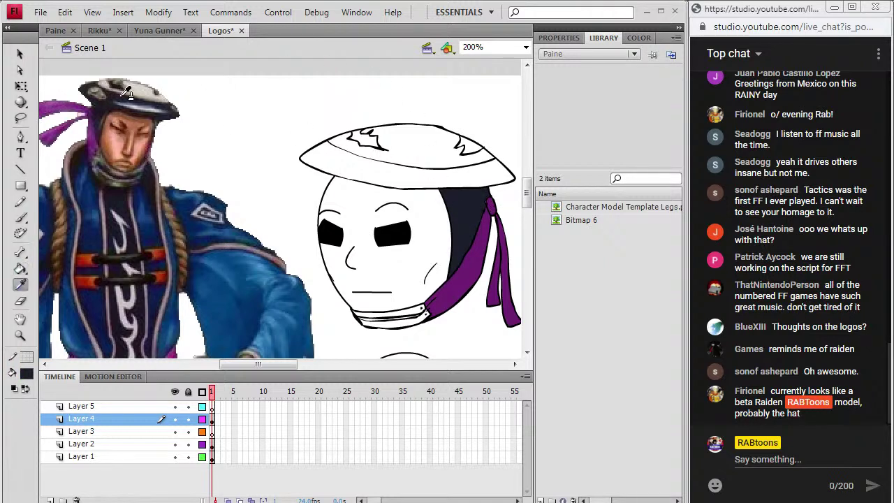
# Fill the hat's brim with dark navy and its crown with light grey
pyautogui.click(383, 168)
pyautogui.click(27, 374)
pyautogui.click(419, 143)
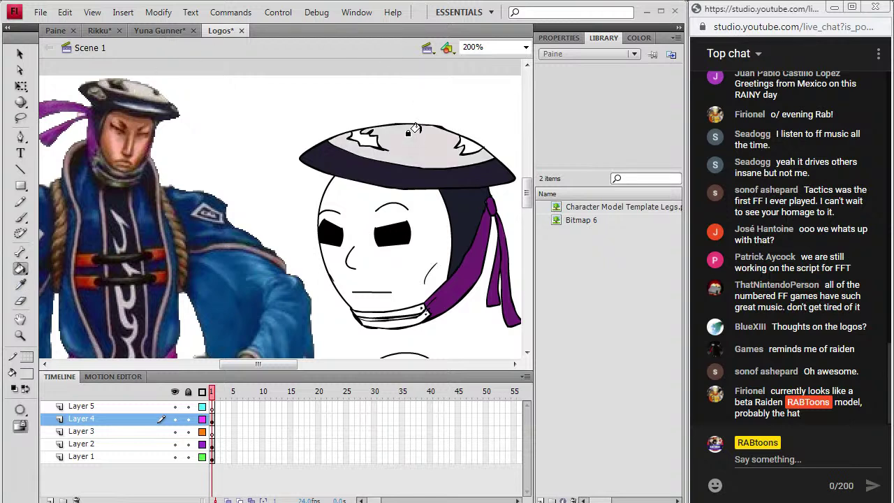
# Fill both jagged patches on the hat's crown with the dark brown sampled from the reference hat
pyautogui.click(21, 284)
pyautogui.click(118, 100)
pyautogui.click(359, 137)
pyautogui.click(20, 284)
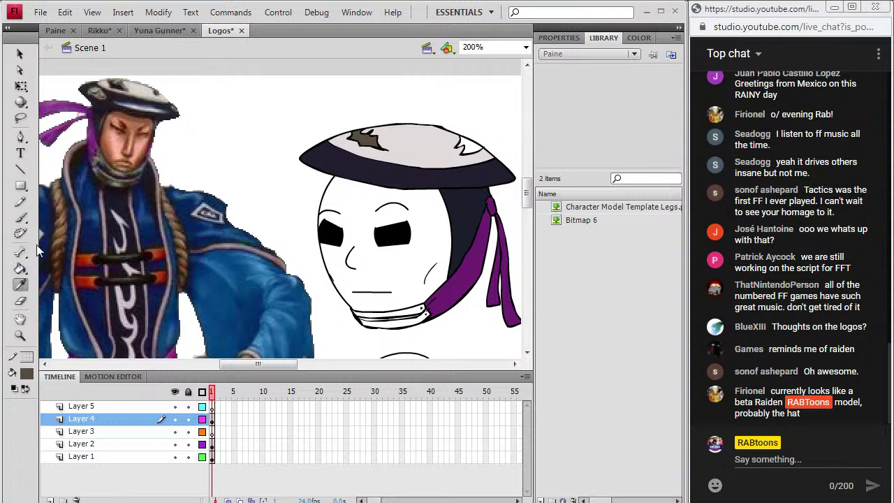
pyautogui.click(119, 93)
pyautogui.click(358, 132)
pyautogui.click(461, 148)
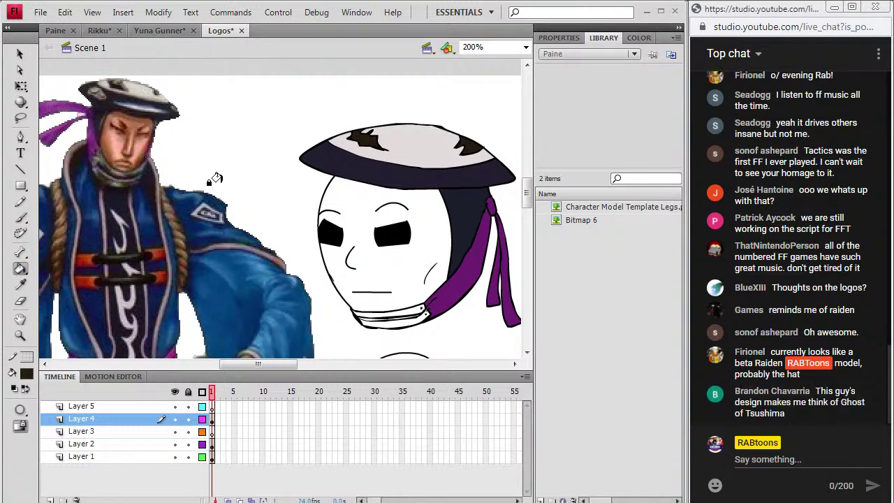
# Fill the face with the skin tone sampled from the reference's face
pyautogui.click(20, 284)
pyautogui.click(117, 143)
pyautogui.click(375, 214)
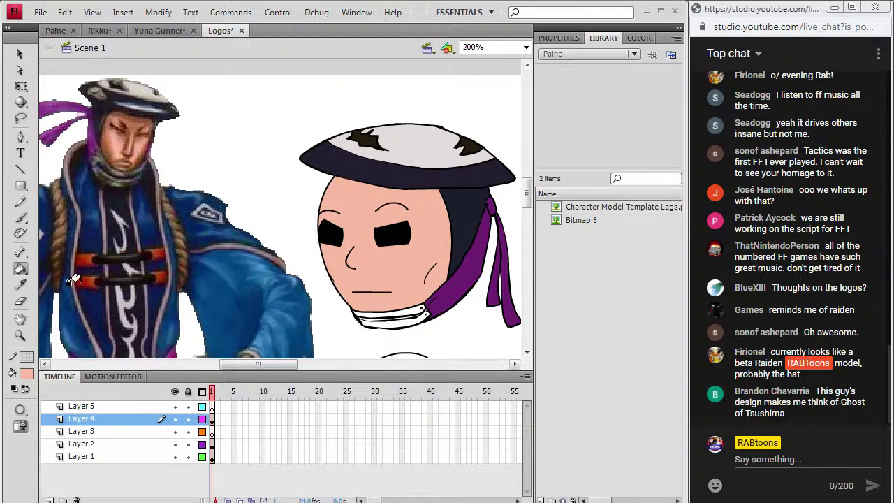
# Fill the chin guard's bands with olive grey sampled from the reference, and the gap between them with the hood's dark navy
pyautogui.click(21, 284)
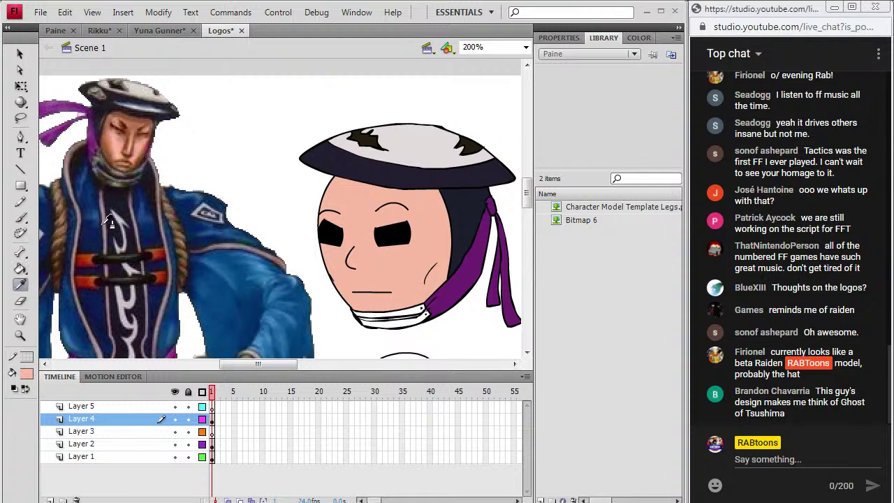
pyautogui.click(117, 177)
pyautogui.click(391, 320)
pyautogui.click(394, 309)
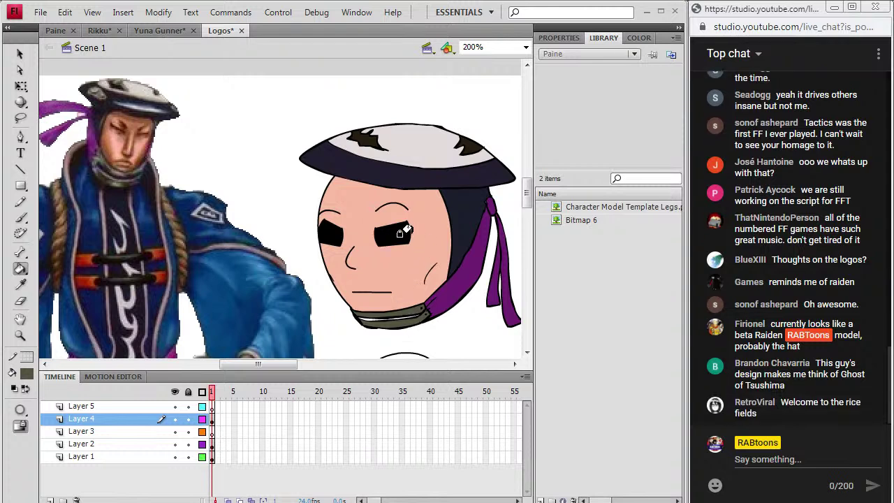
pyautogui.click(21, 284)
pyautogui.click(470, 211)
pyautogui.click(363, 315)
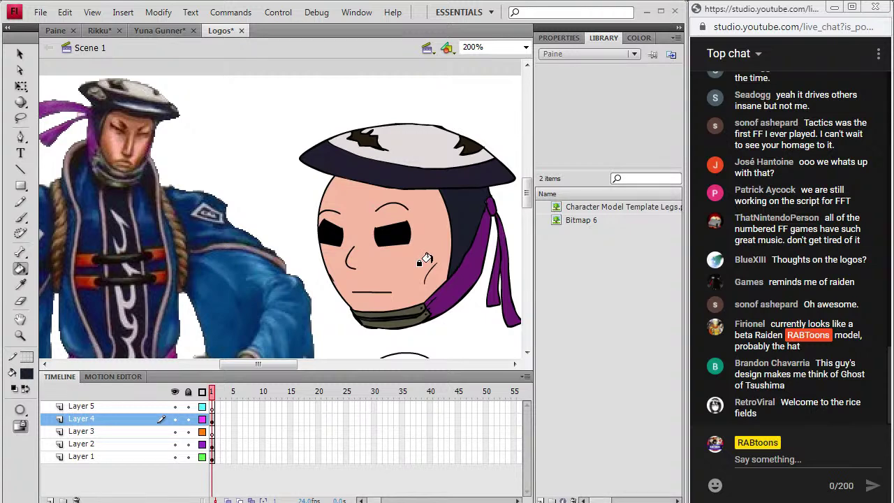
# Draw shadow boundary lines with the Pencil tool down the side of the face, under the brim and across the hat
pyautogui.press('y')
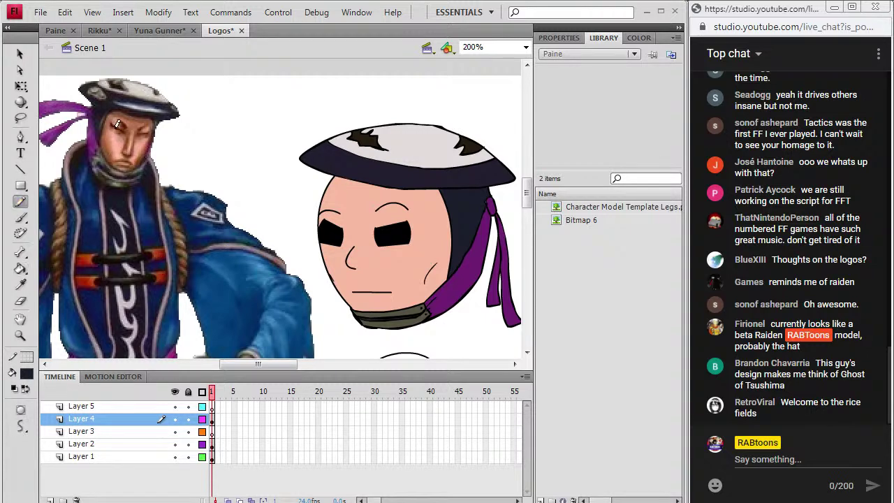
pyautogui.click(213, 418)
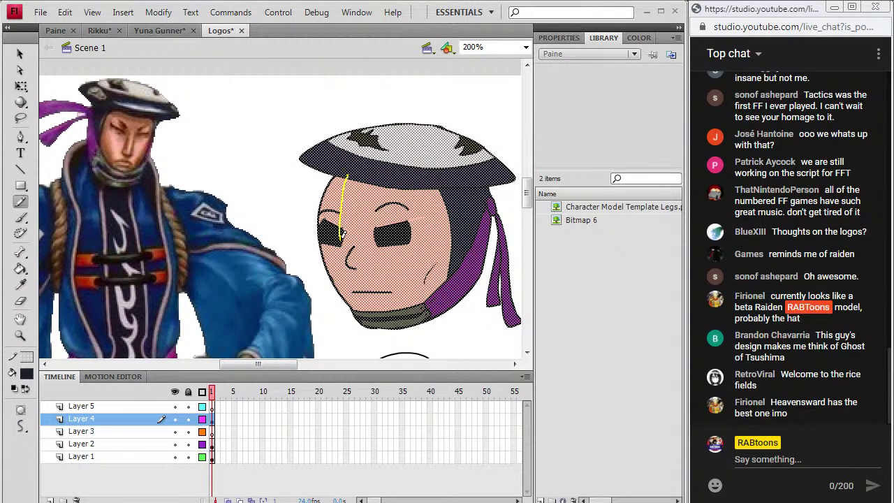
pyautogui.hotkey('ctrl', 'z')
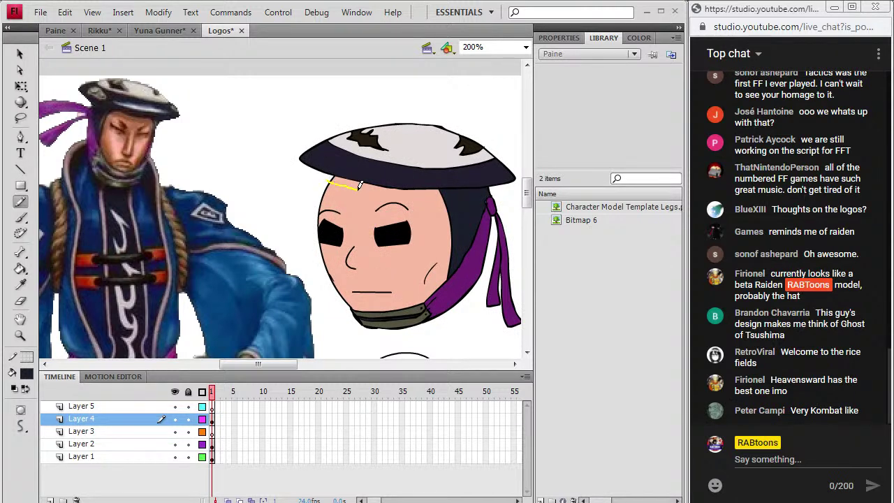
pyautogui.moveTo(451, 188); pyautogui.dragTo(451, 189)
pyautogui.moveTo(424, 122); pyautogui.dragTo(426, 121)
# Mix a darker grey from the hat's light grey and fill the shadow area of the crown with it
pyautogui.click(21, 269)
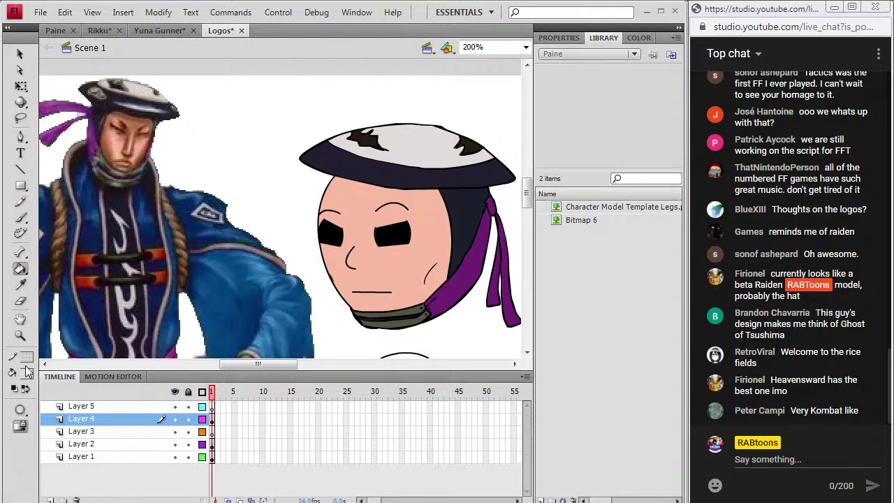
pyautogui.click(26, 372)
pyautogui.click(241, 219)
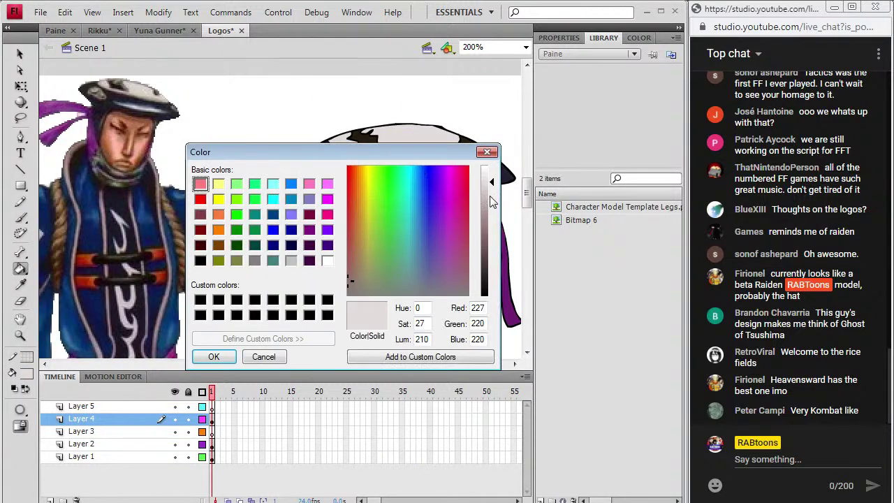
pyautogui.click(490, 203)
pyautogui.click(214, 356)
pyautogui.click(377, 126)
# Mix a darker shade of the brim's navy and fill the shadow area of the brim
pyautogui.click(28, 374)
pyautogui.click(39, 259)
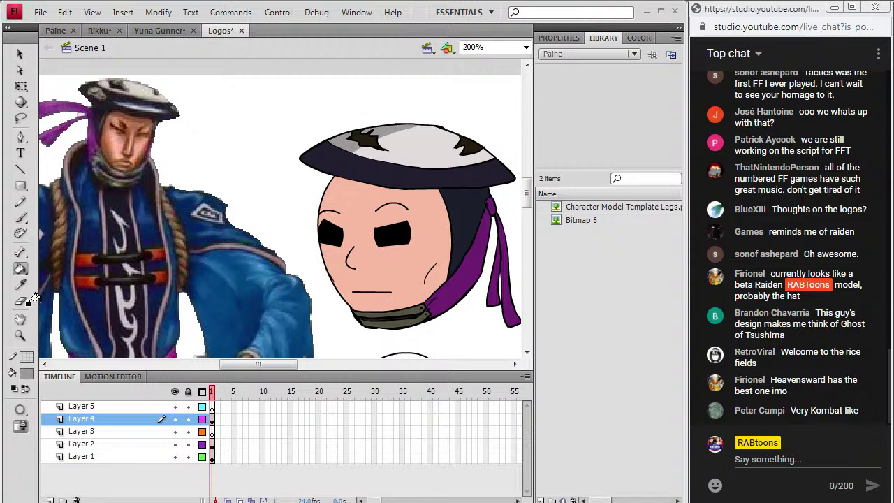
pyautogui.click(387, 174)
pyautogui.click(28, 374)
pyautogui.click(238, 204)
pyautogui.moveTo(497, 267); pyautogui.dragTo(492, 293)
pyautogui.click(213, 356)
# Fill the shadow areas on the side of the face and under the brim with a darker skin tone sampled from the reference
pyautogui.press('i')
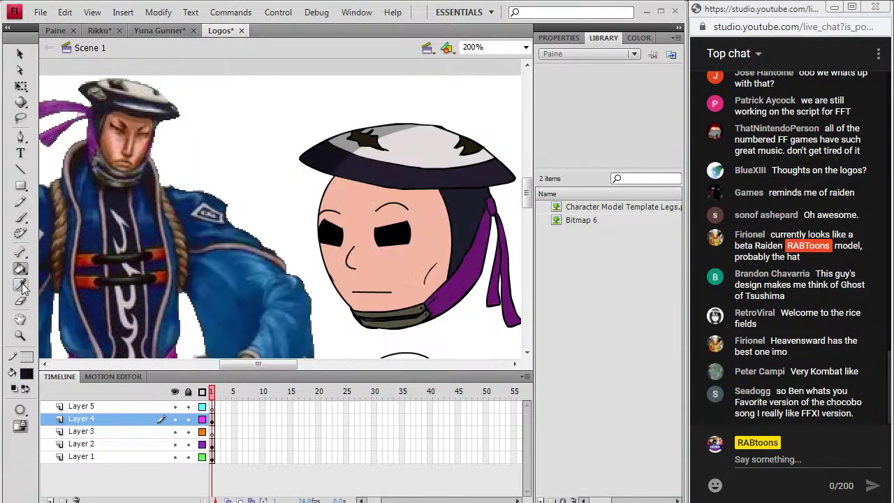
pyautogui.click(120, 138)
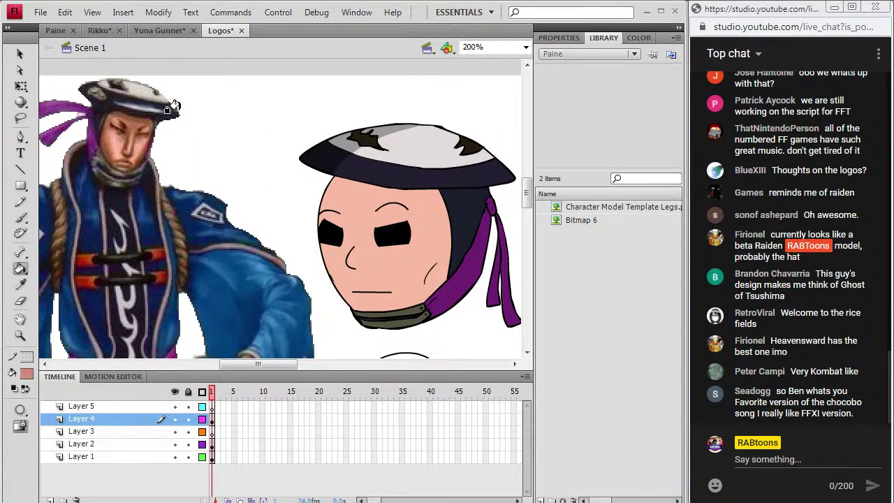
pyautogui.click(322, 241)
pyautogui.click(327, 201)
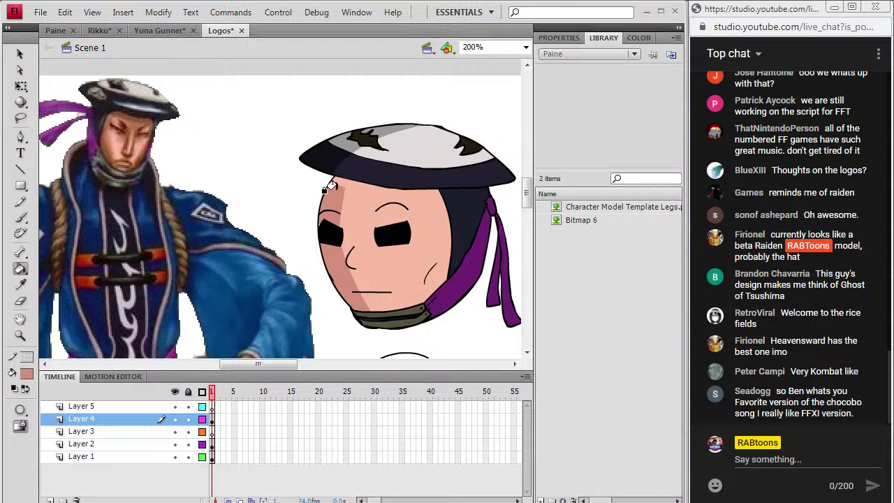
pyautogui.click(363, 178)
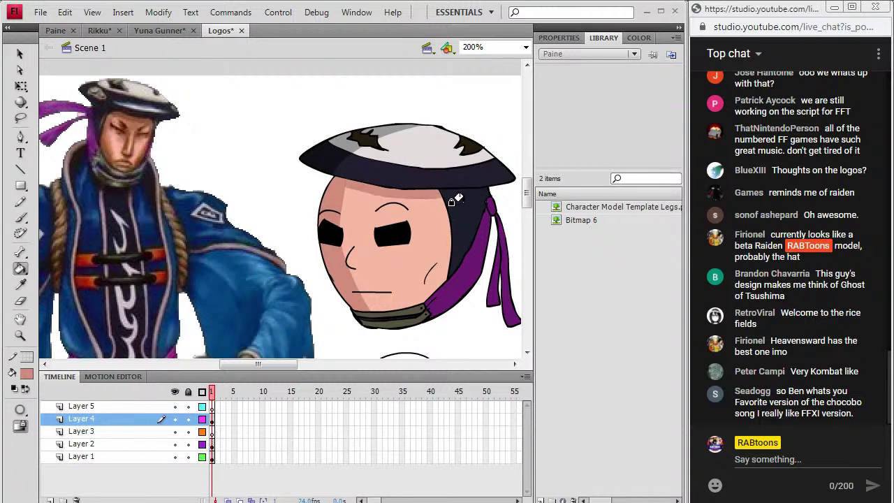
# Mix a darker shade of the chin guard's olive grey for its shadow
pyautogui.click(21, 284)
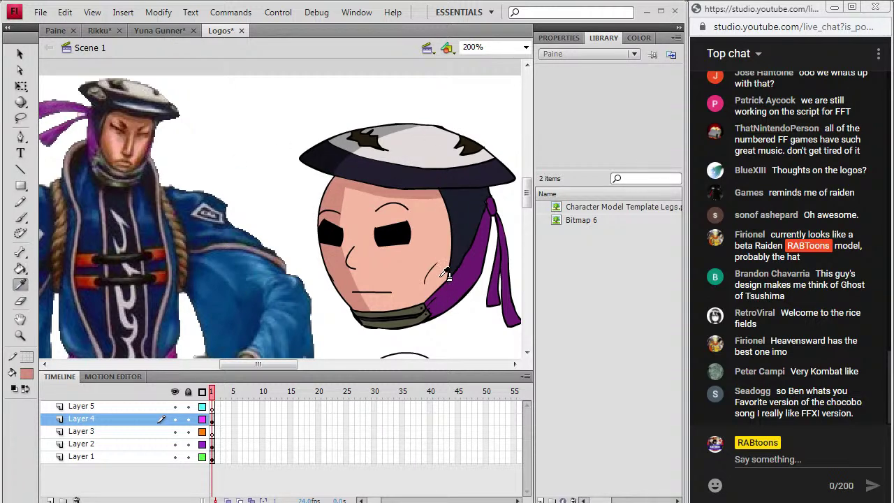
pyautogui.click(403, 311)
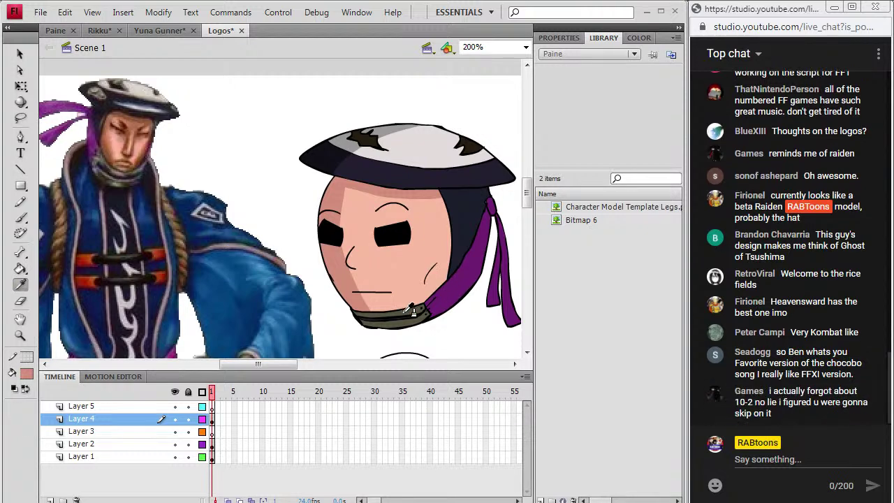
pyautogui.click(28, 374)
pyautogui.click(237, 218)
pyautogui.moveTo(493, 260); pyautogui.dragTo(493, 268)
pyautogui.click(214, 356)
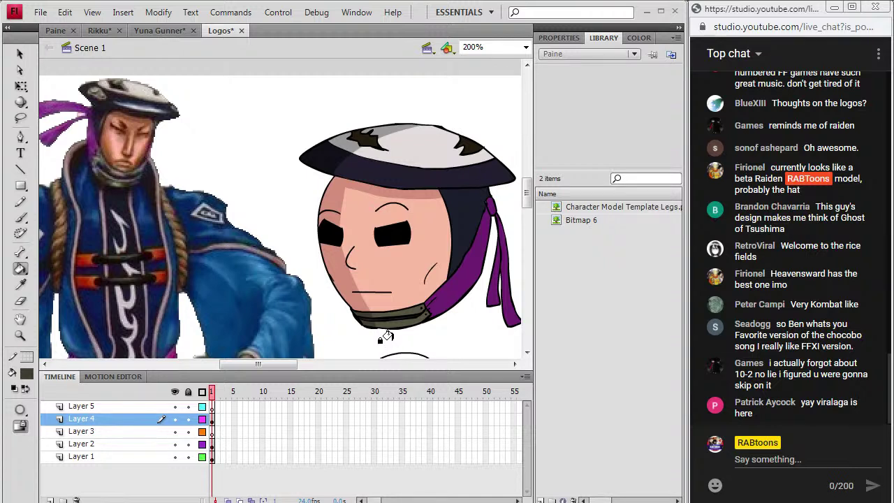
# Sample the face's shadow colour for the Brush tool and save the file
pyautogui.click(20, 284)
pyautogui.click(331, 196)
pyautogui.press('b')
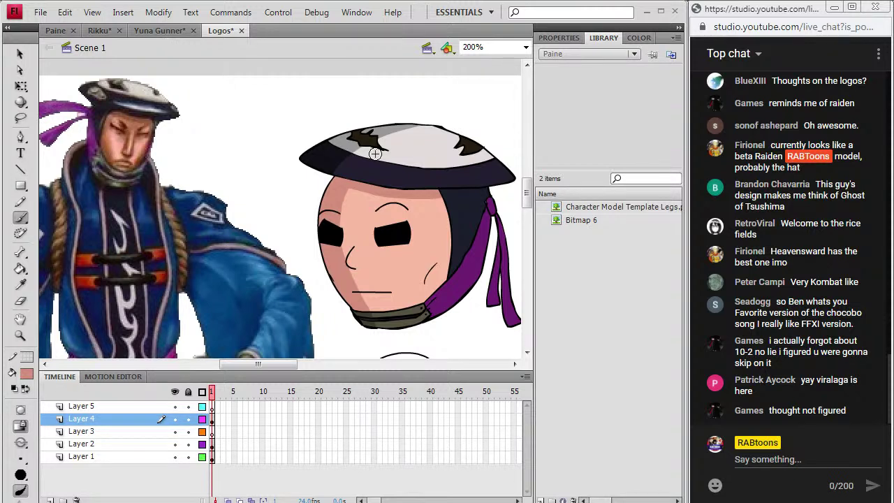
pyautogui.moveTo(286, 368); pyautogui.dragTo(289, 370)
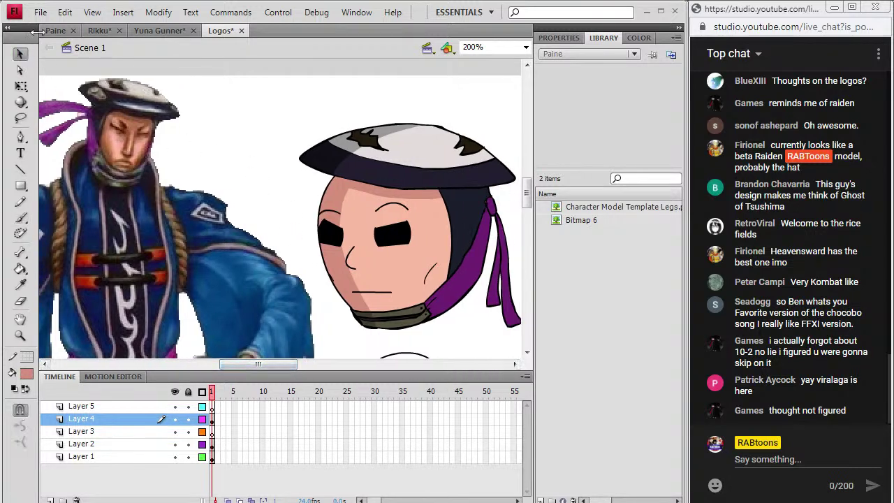
pyautogui.click(41, 12)
pyautogui.click(42, 129)
# Move the reference artwork on Layer 1 down so that its torso sits beside the template body
pyautogui.click(206, 293)
pyautogui.moveTo(525, 201); pyautogui.dragTo(528, 215)
pyautogui.moveTo(251, 225); pyautogui.dragTo(262, 269)
pyautogui.moveTo(527, 209); pyautogui.dragTo(527, 217)
pyautogui.moveTo(298, 183); pyautogui.dragTo(305, 241)
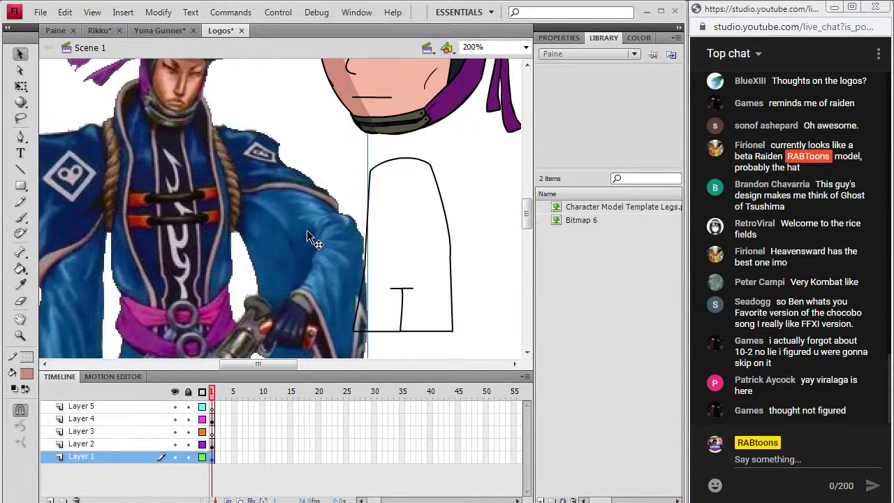
pyautogui.moveTo(312, 293); pyautogui.dragTo(308, 299)
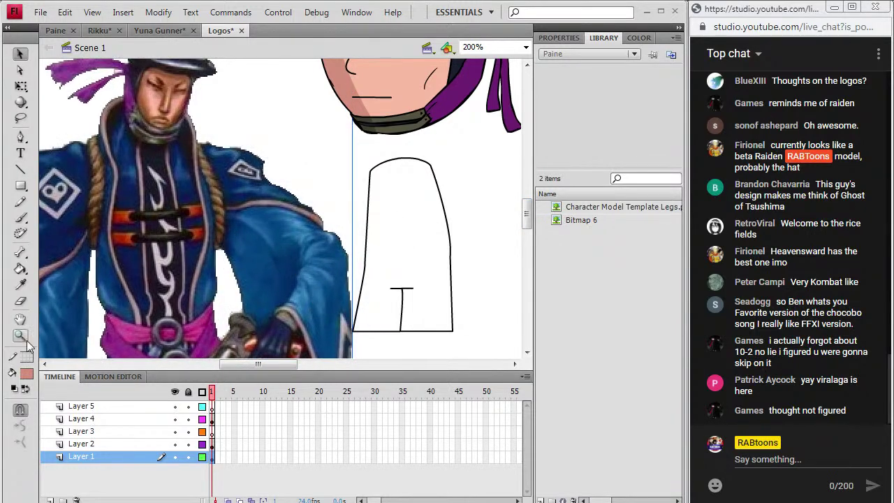
# Draw the outline of the coat's collar and front opening on Layer 3 over the template torso with a black brush
pyautogui.click(27, 373)
pyautogui.click(33, 225)
pyautogui.click(20, 217)
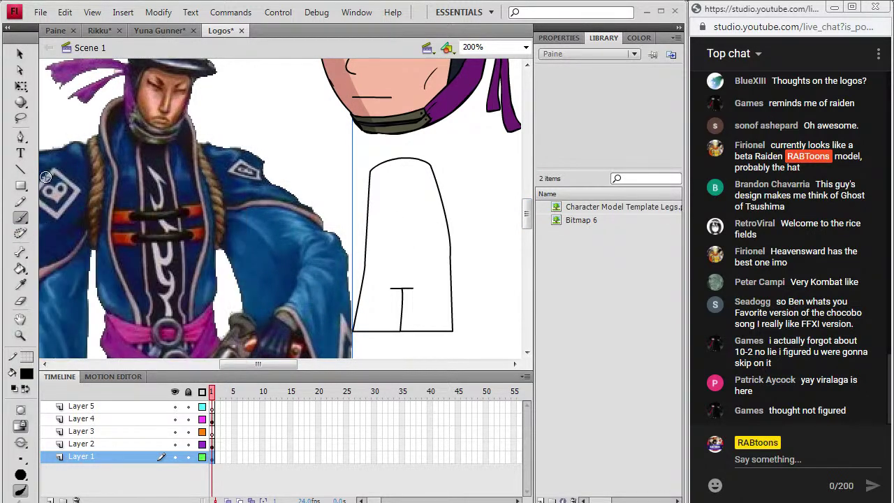
pyautogui.click(216, 424)
pyautogui.click(215, 420)
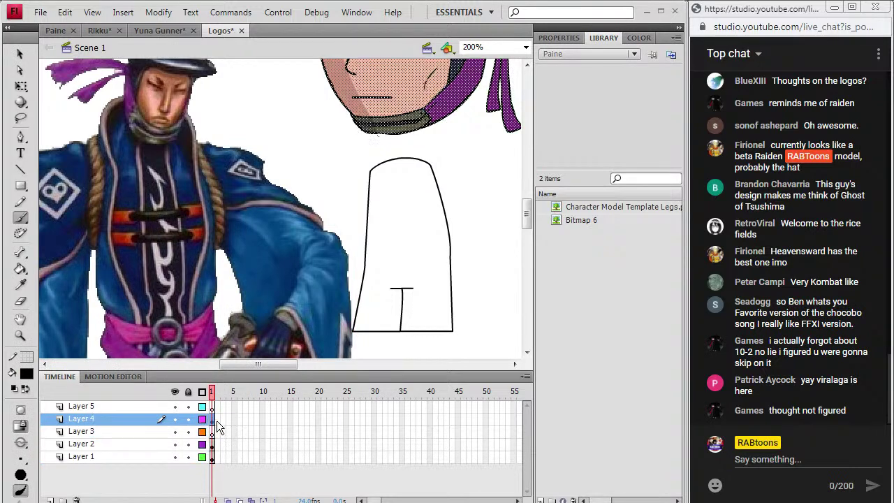
pyautogui.click(214, 444)
pyautogui.click(214, 432)
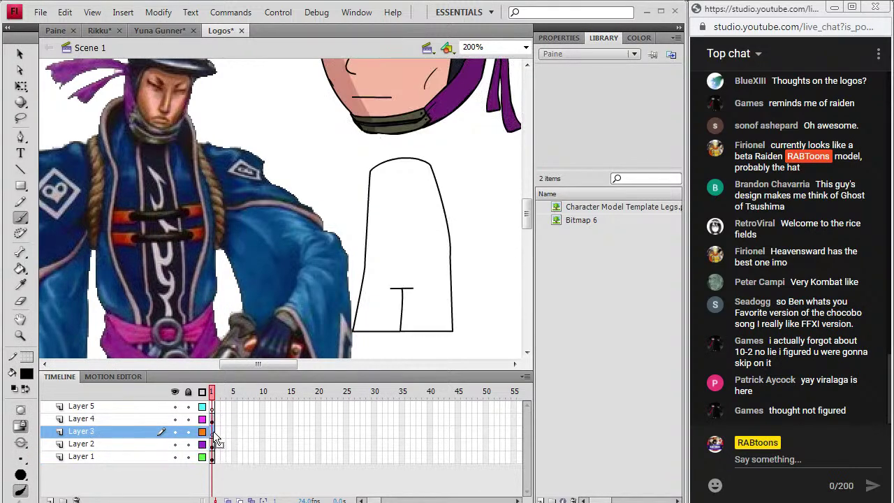
pyautogui.click(214, 419)
pyautogui.click(213, 431)
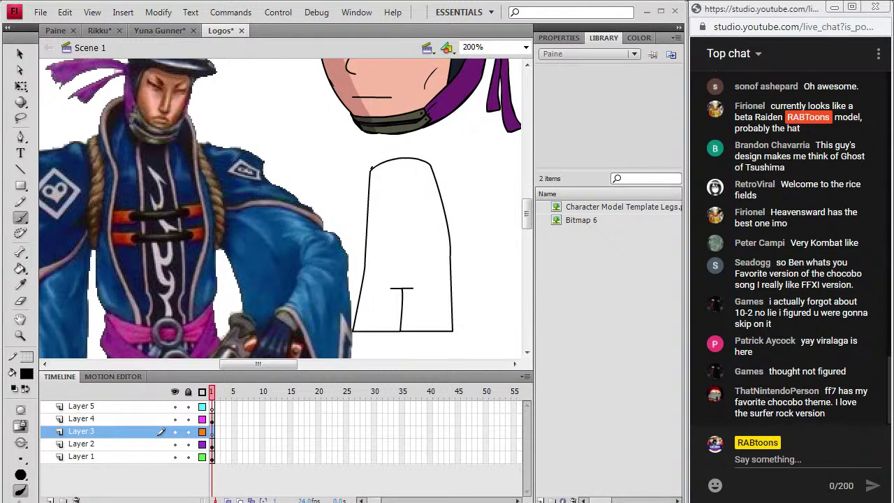
pyautogui.moveTo(395, 142); pyautogui.dragTo(413, 140)
pyautogui.moveTo(423, 203)
pyautogui.mouseDown()
pyautogui.moveTo(414, 253)
pyautogui.moveTo(376, 252)
pyautogui.moveTo(371, 171)
pyautogui.mouseUp()
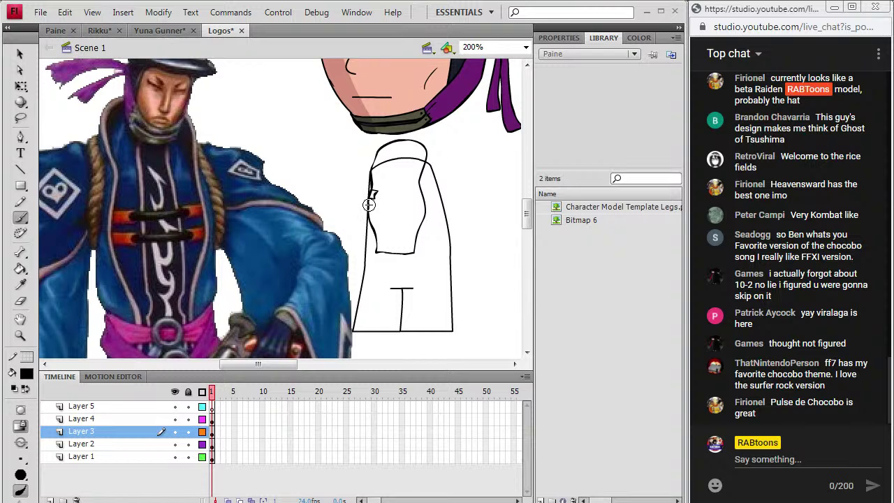
# Draw the fastening tabs at both edges of the coat's front and the two straps that connect them
pyautogui.moveTo(370, 206); pyautogui.dragTo(373, 212)
pyautogui.moveTo(423, 210); pyautogui.dragTo(408, 213)
pyautogui.moveTo(419, 196); pyautogui.dragTo(421, 197)
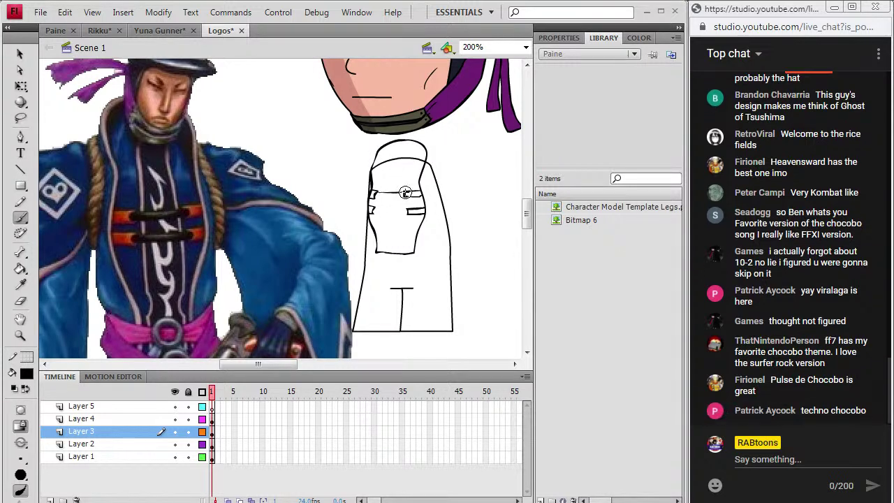
pyautogui.moveTo(400, 198)
pyautogui.mouseDown()
pyautogui.moveTo(374, 211)
pyautogui.moveTo(408, 209)
pyautogui.mouseUp()
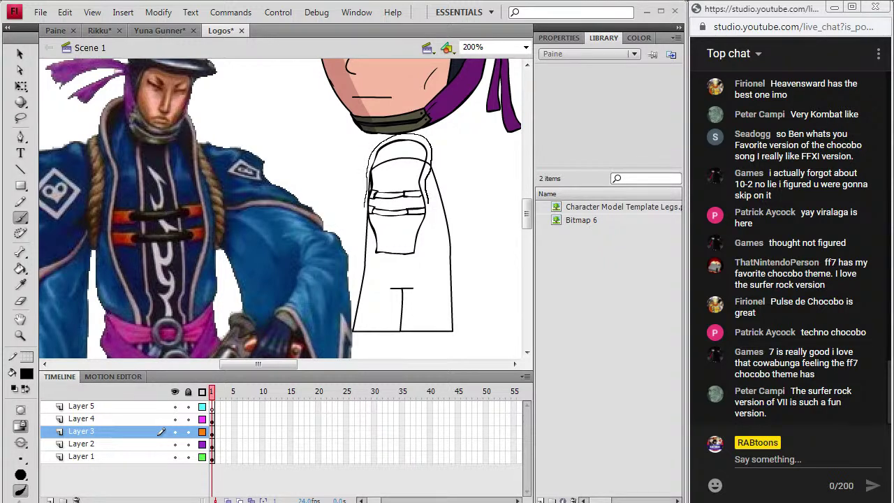
# Draw the outer trim line around the collar and coat front, and paint the neck opening black
pyautogui.moveTo(365, 204); pyautogui.dragTo(366, 202)
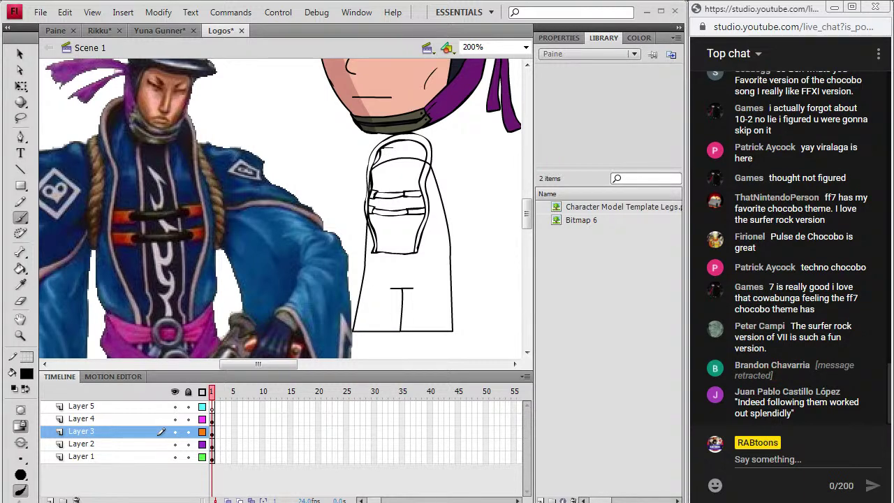
pyautogui.moveTo(382, 148)
pyautogui.mouseDown()
pyautogui.moveTo(419, 144)
pyautogui.moveTo(428, 154)
pyautogui.moveTo(392, 143)
pyautogui.mouseUp()
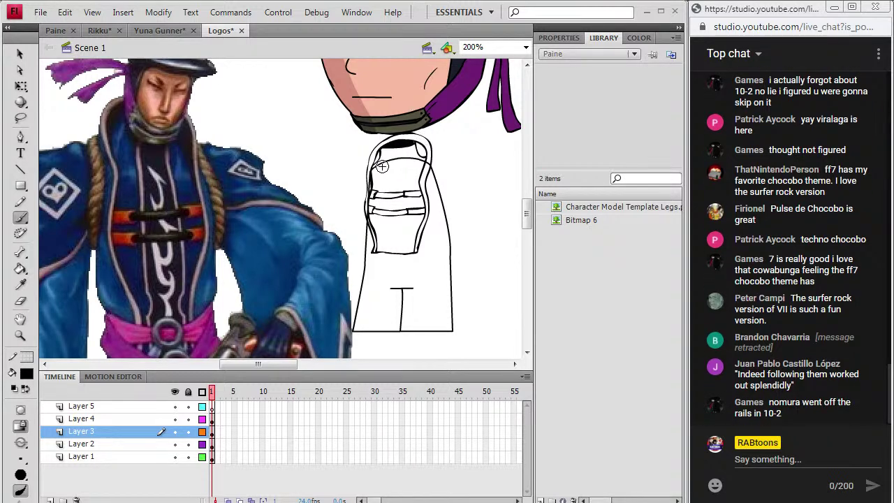
pyautogui.moveTo(384, 148); pyautogui.dragTo(391, 144)
# Draw the edge lines of the inner chest panel above, between and below the straps
pyautogui.moveTo(380, 190); pyautogui.dragTo(403, 187)
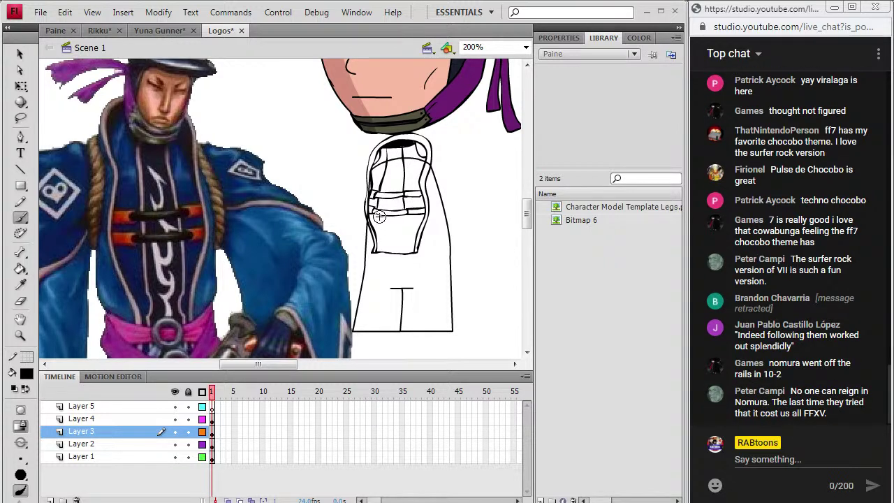
pyautogui.moveTo(378, 215)
pyautogui.mouseDown()
pyautogui.moveTo(381, 249)
pyautogui.moveTo(406, 250)
pyautogui.moveTo(407, 216)
pyautogui.mouseUp()
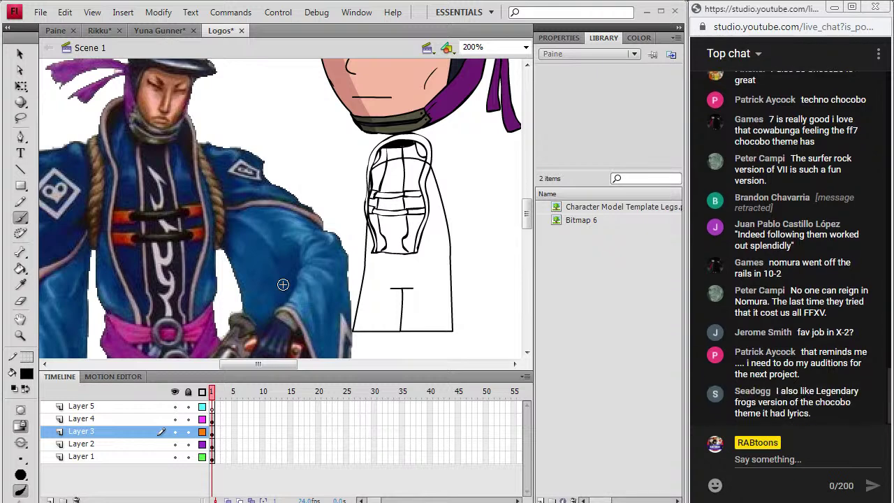
# Save the file, then draw the coat's side outlines and the twisted ropes at both shoulders with the black brush
pyautogui.click(41, 12)
pyautogui.click(28, 129)
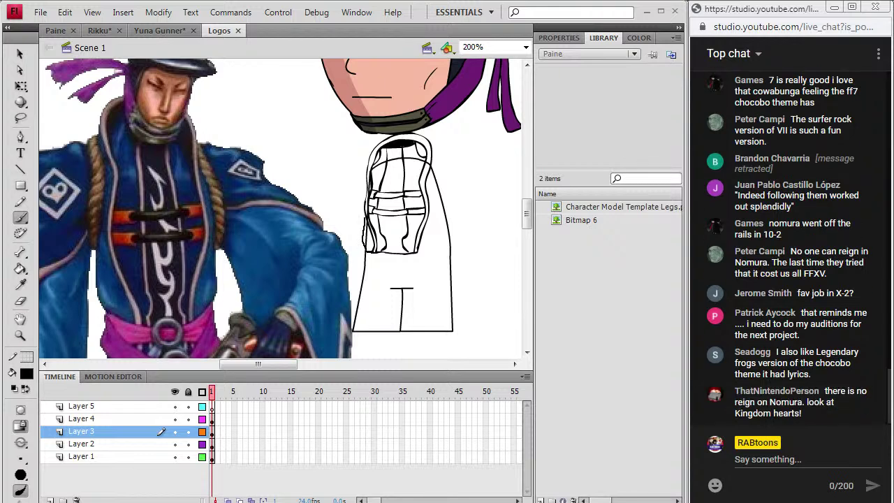
pyautogui.moveTo(428, 233); pyautogui.dragTo(418, 253)
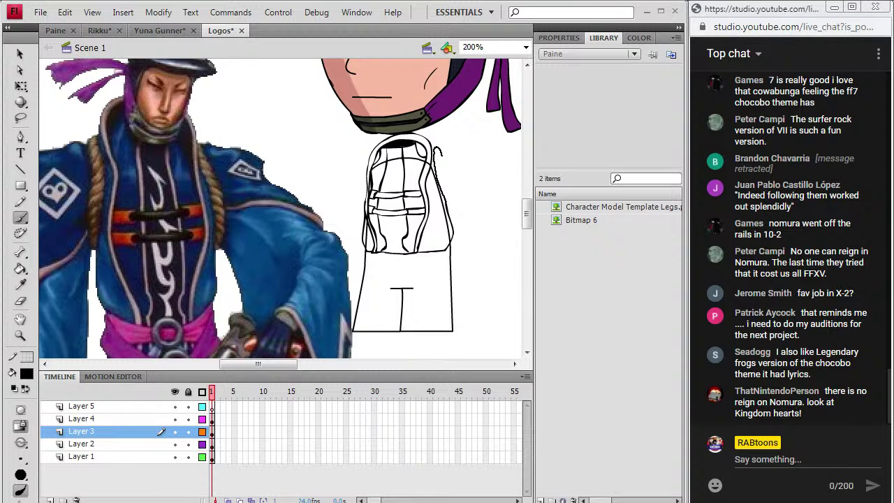
pyautogui.moveTo(436, 148)
pyautogui.mouseDown()
pyautogui.moveTo(442, 188)
pyautogui.moveTo(439, 148)
pyautogui.mouseUp()
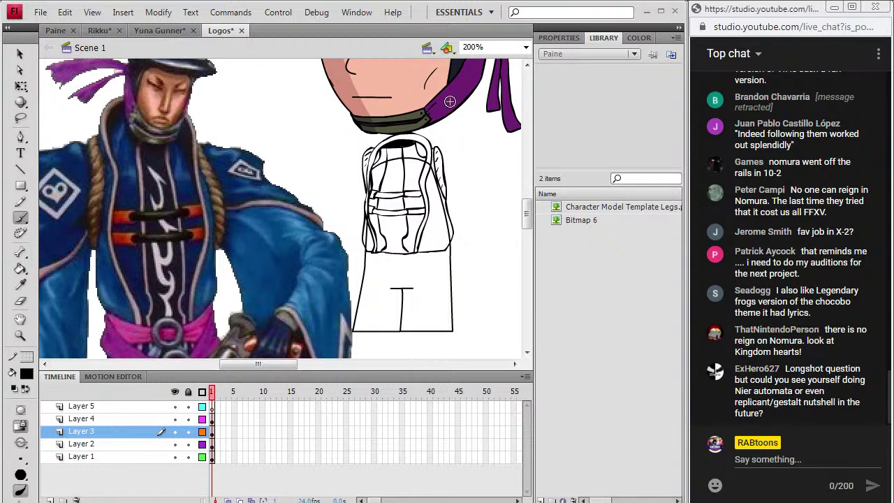
# Fill the outer sides of the coat with blue sampled from the reference coat
pyautogui.scroll(3, 528, 198)
pyautogui.scroll(-2, 529, 197)
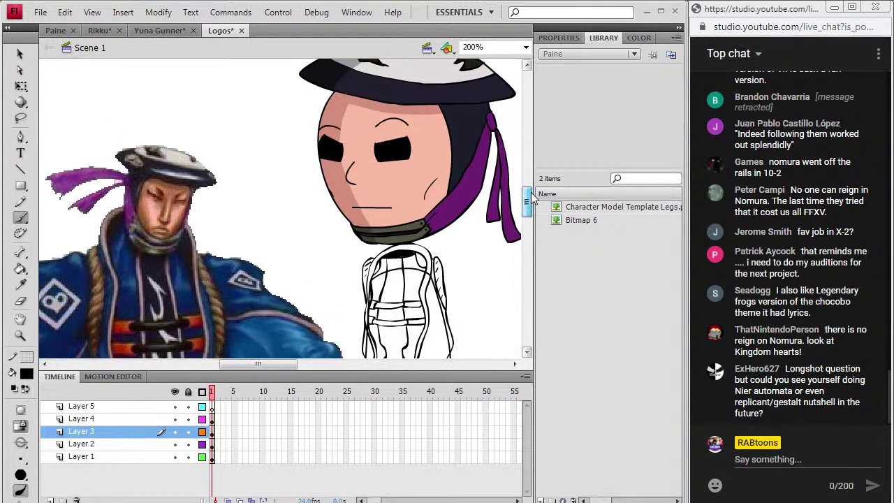
pyautogui.moveTo(531, 198)
pyautogui.mouseDown()
pyautogui.moveTo(529, 209)
pyautogui.moveTo(529, 190)
pyautogui.moveTo(531, 208)
pyautogui.mouseUp()
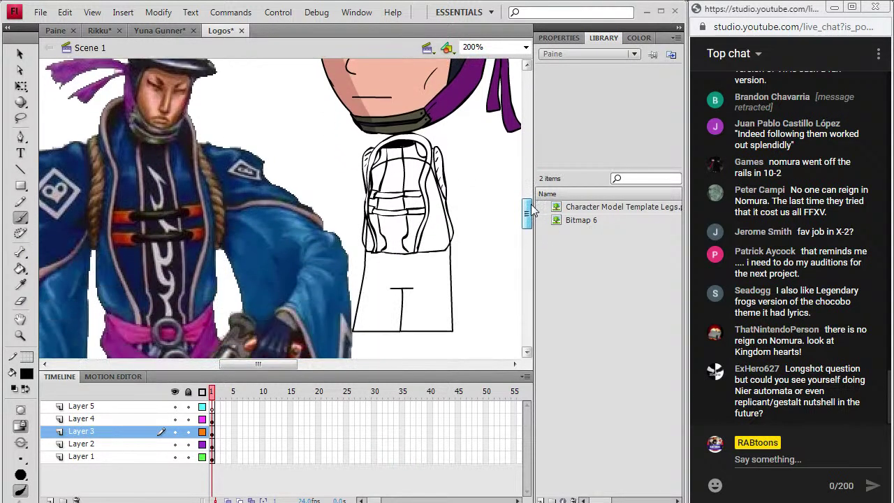
pyautogui.click(20, 284)
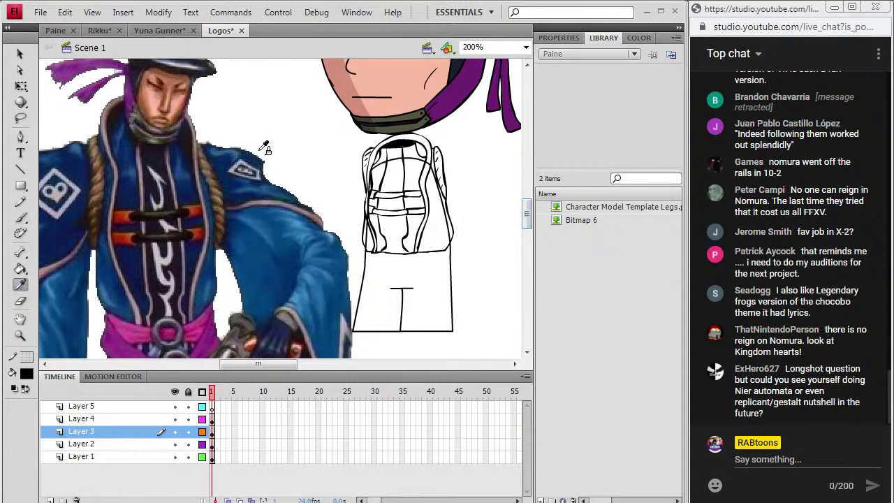
pyautogui.click(206, 282)
pyautogui.click(423, 239)
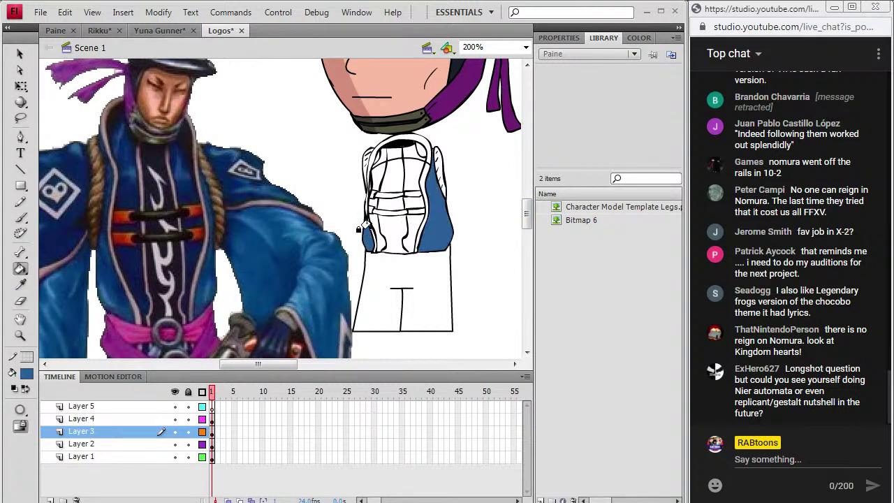
# Fill the shoulder ropes with brown and the collar and front trim with grey-brown, both sampled from the reference
pyautogui.click(20, 284)
pyautogui.click(110, 180)
pyautogui.click(366, 168)
pyautogui.click(434, 168)
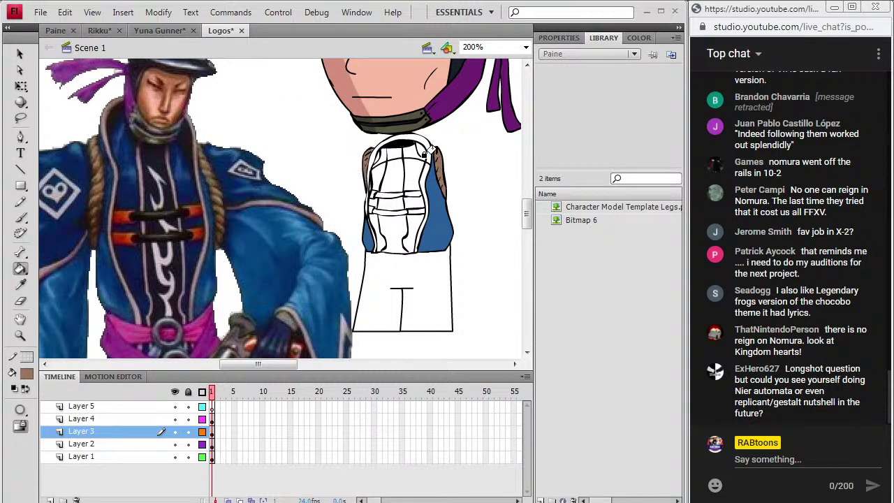
pyautogui.click(20, 285)
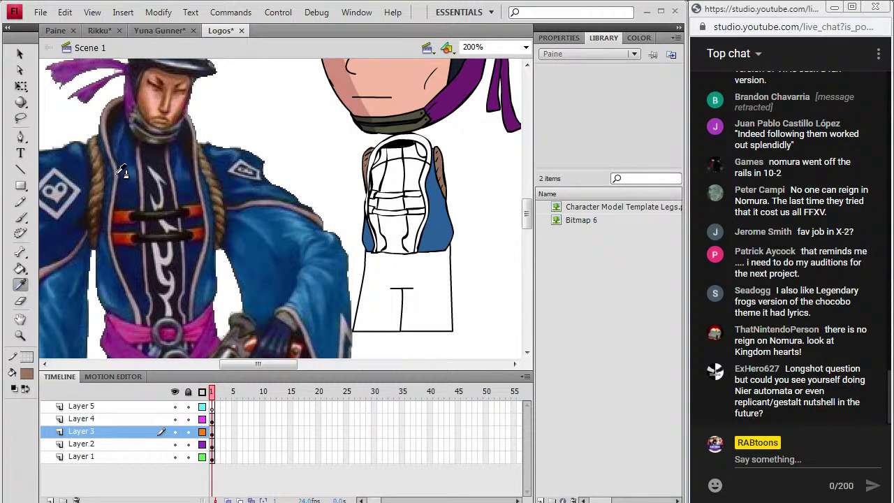
pyautogui.click(106, 170)
pyautogui.click(368, 150)
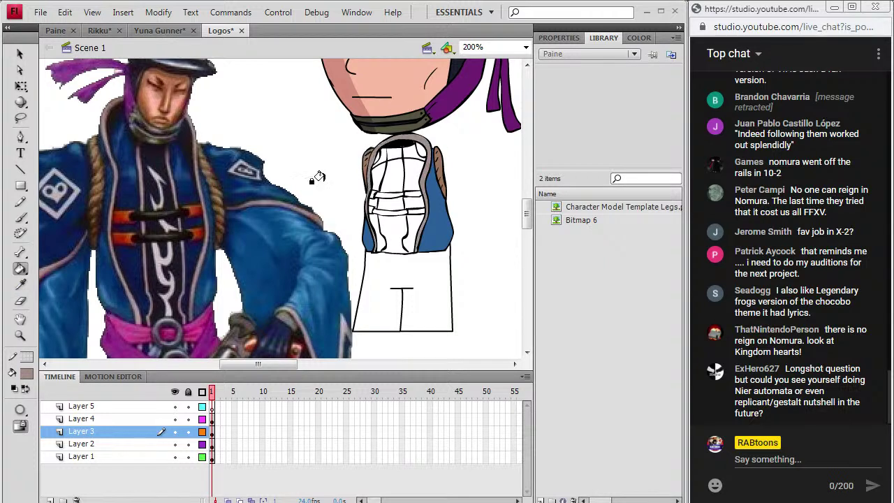
# Try to fill the inner chest panel with the dark colour sampled from the reference
pyautogui.click(20, 285)
pyautogui.click(175, 255)
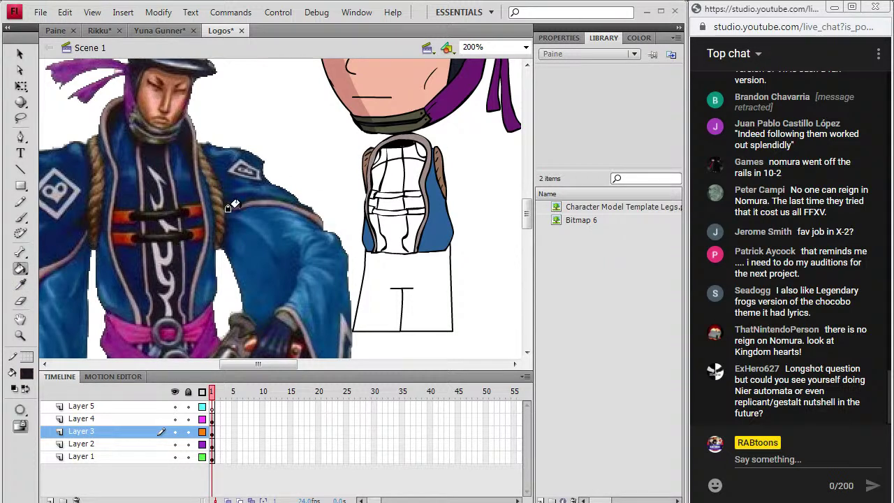
pyautogui.click(386, 221)
pyautogui.click(388, 172)
pyautogui.hotkey('ctrl', 'z')
pyautogui.hotkey('ctrl', 'z')
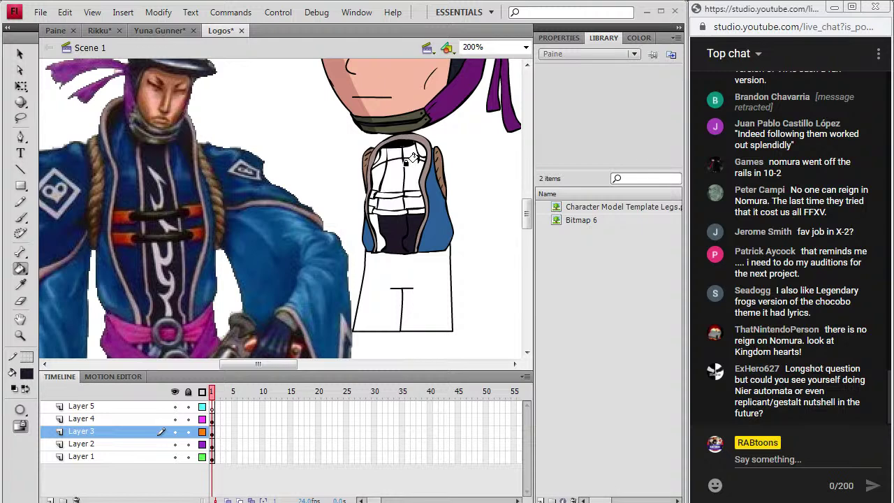
pyautogui.hotkey('ctrl', 'z')
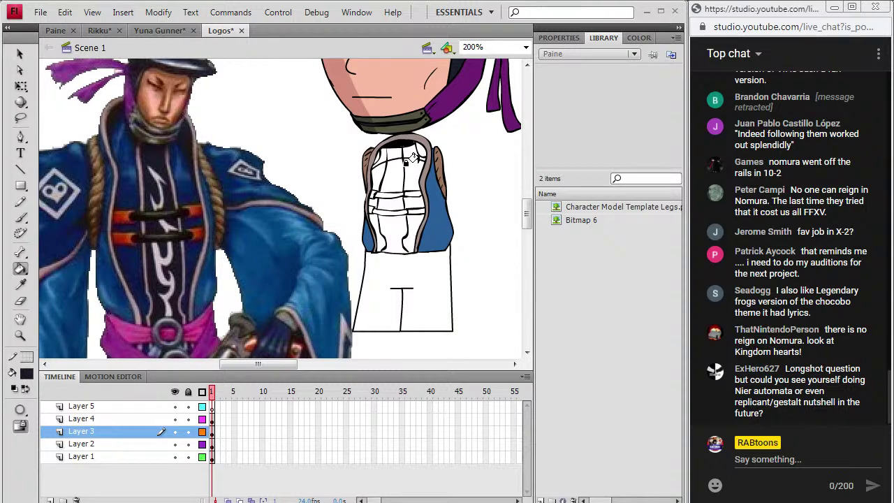
# Touch up the inner chest panel's edge line at the coat's hem on Layer 3 with a black brush
pyautogui.click(26, 373)
pyautogui.click(31, 227)
pyautogui.click(20, 217)
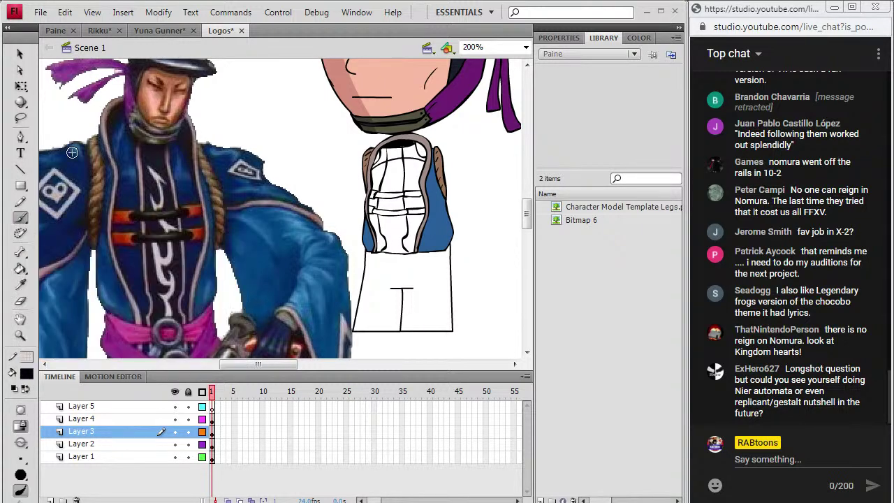
pyautogui.click(212, 428)
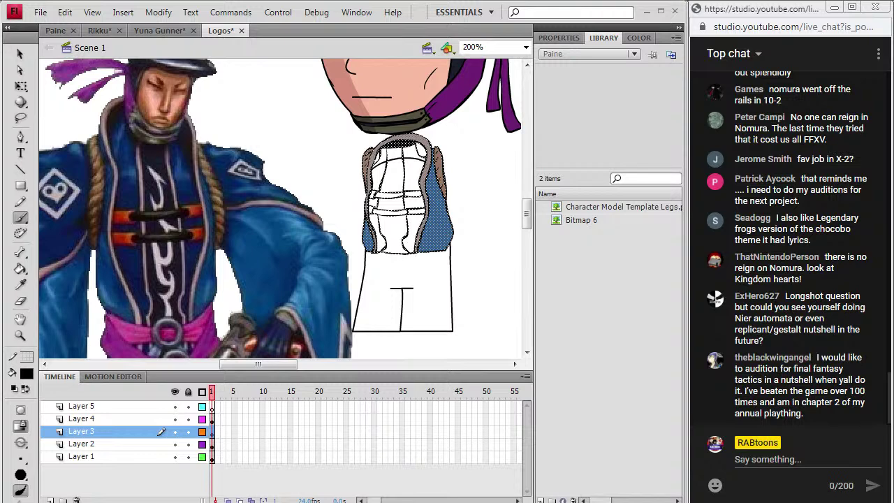
pyautogui.moveTo(389, 251); pyautogui.dragTo(384, 251)
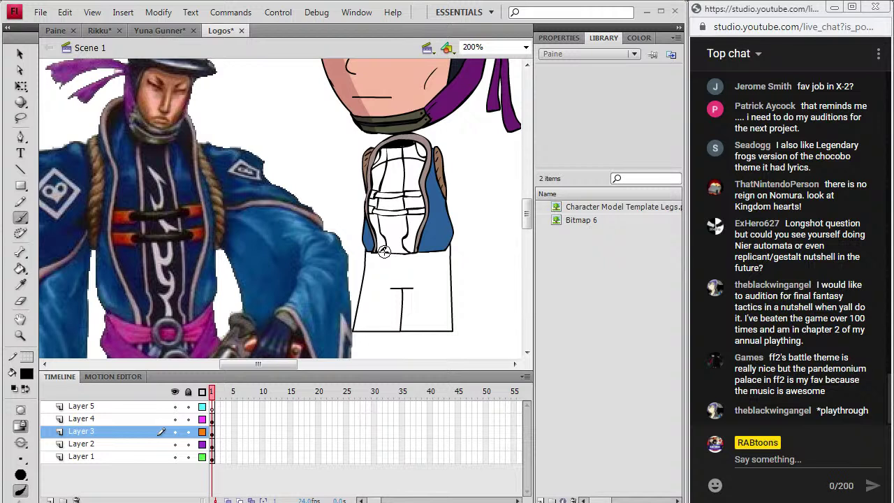
# Try to fill the coat front below the straps with the blue of the coat's sides
pyautogui.click(20, 284)
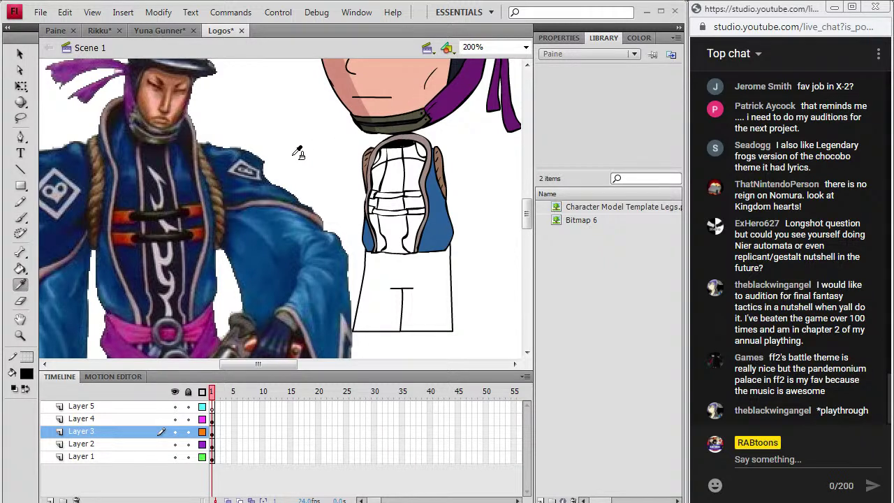
pyautogui.click(422, 229)
pyautogui.click(408, 220)
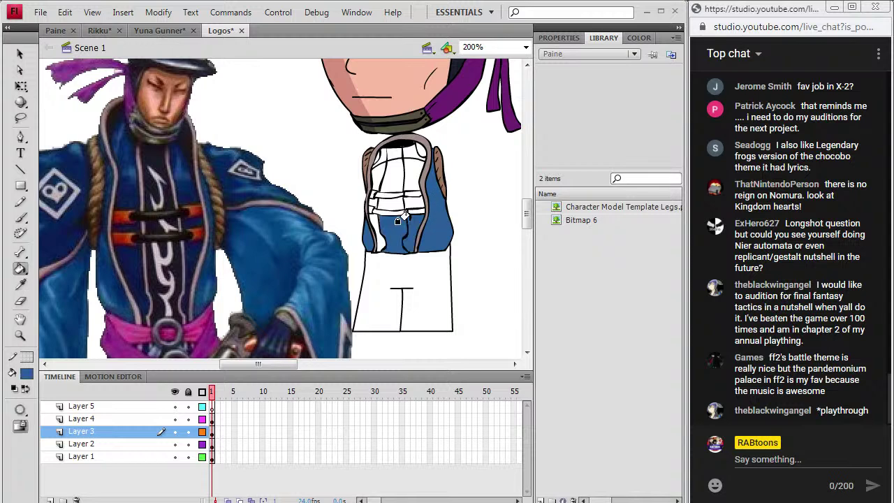
pyautogui.hotkey('ctrl', 'z')
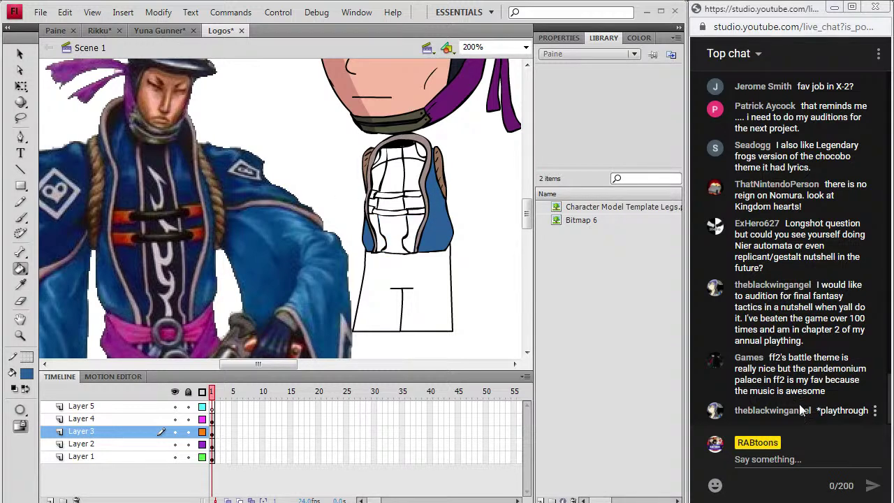
# Set the fill back to black and brush over the lower end of the inner panel's edge line to close its outline
pyautogui.click(27, 373)
pyautogui.click(26, 221)
pyautogui.click(20, 218)
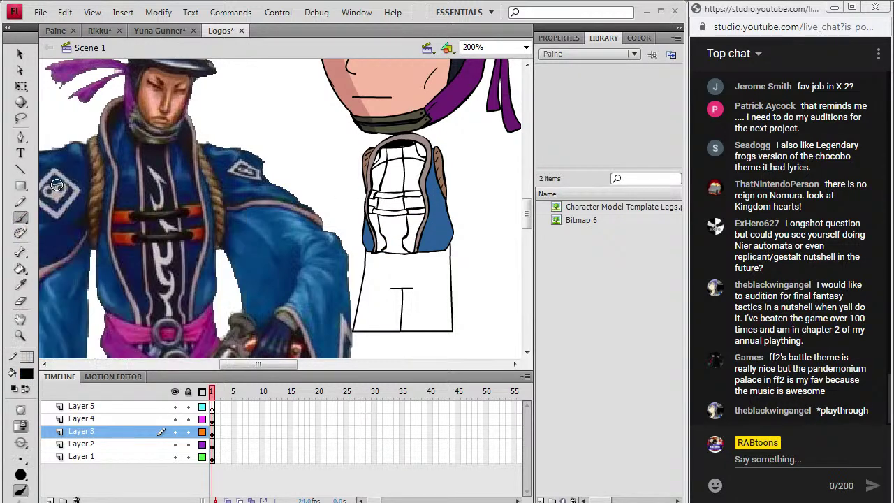
pyautogui.click(217, 418)
pyautogui.click(213, 431)
pyautogui.moveTo(386, 247); pyautogui.dragTo(380, 250)
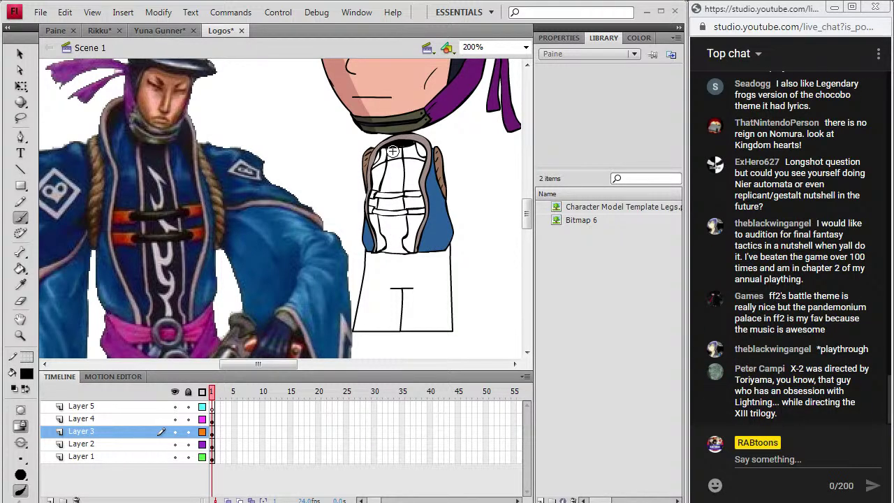
# Fill the inner chest panel above and between the straps with near-black sampled from the reference
pyautogui.click(21, 285)
pyautogui.click(162, 207)
pyautogui.click(383, 183)
pyautogui.click(386, 206)
pyautogui.click(397, 230)
pyautogui.click(399, 202)
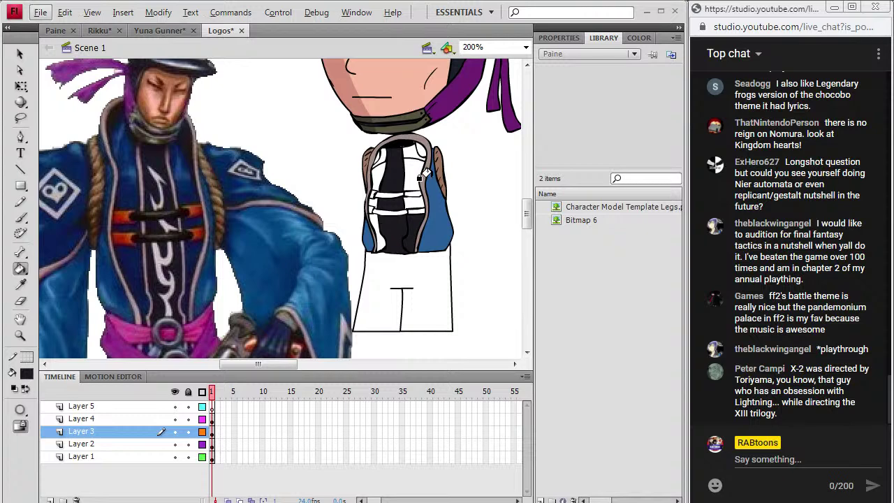
pyautogui.hotkey('ctrl', 'z')
# Close the gap between the lower strap and the inner panel's edge line with a black brush on Layer 3
pyautogui.press('z')
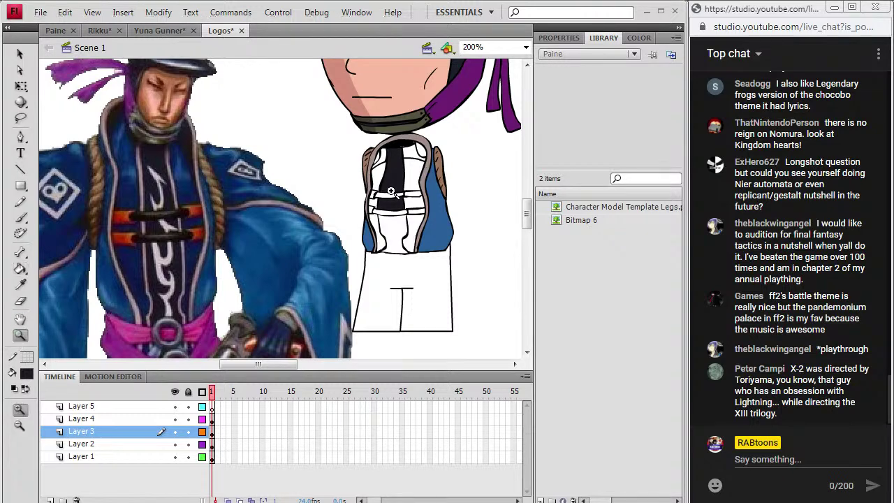
pyautogui.click(409, 221)
pyautogui.click(330, 215)
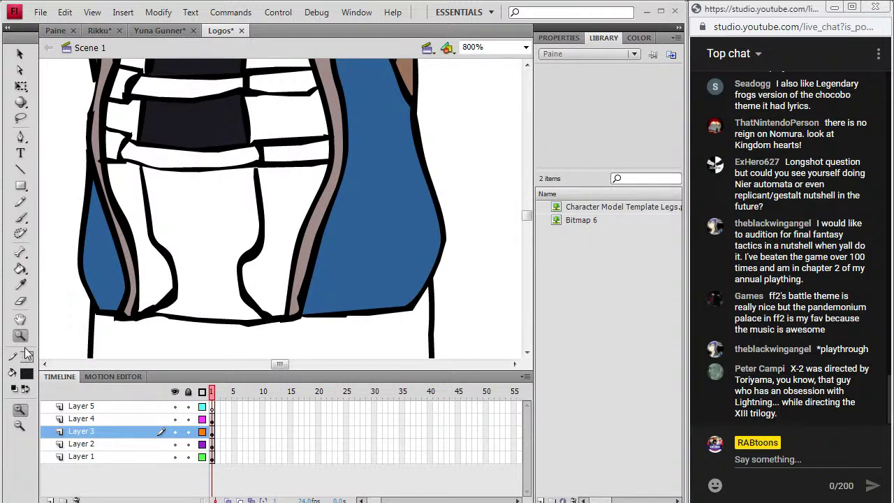
pyautogui.moveTo(242, 187); pyautogui.dragTo(280, 144)
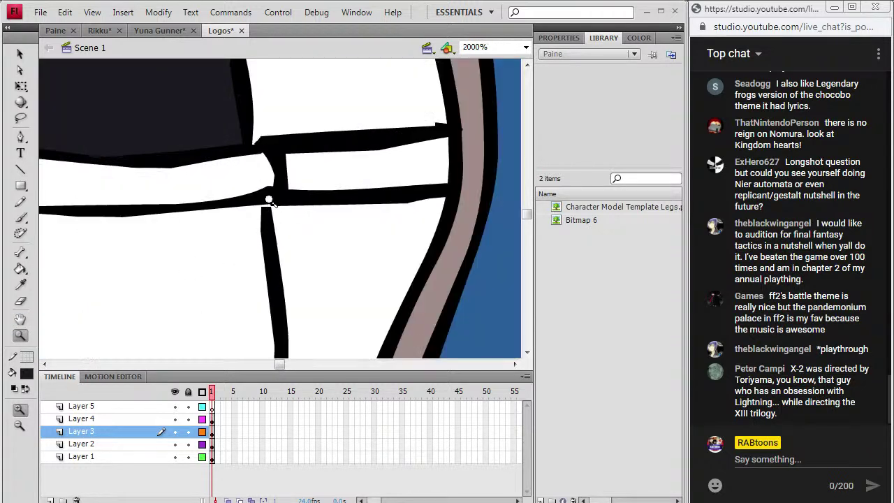
pyautogui.click(26, 372)
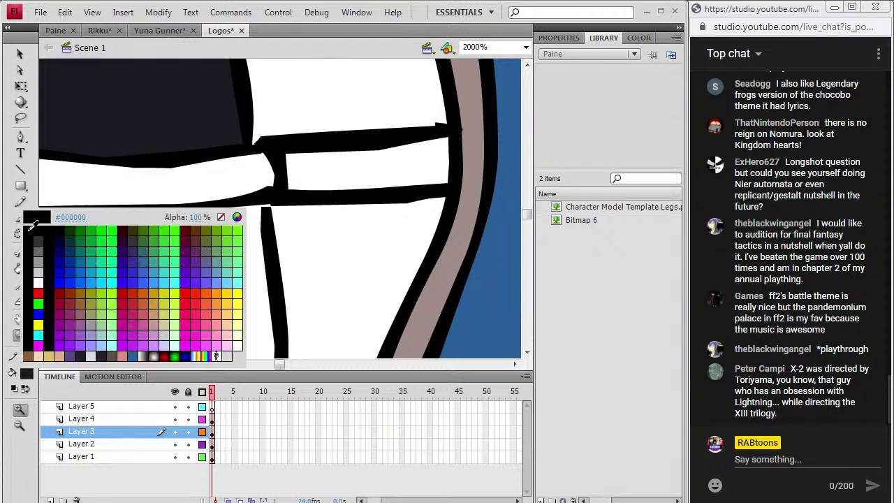
pyautogui.click(32, 224)
pyautogui.press('b')
pyautogui.click(213, 436)
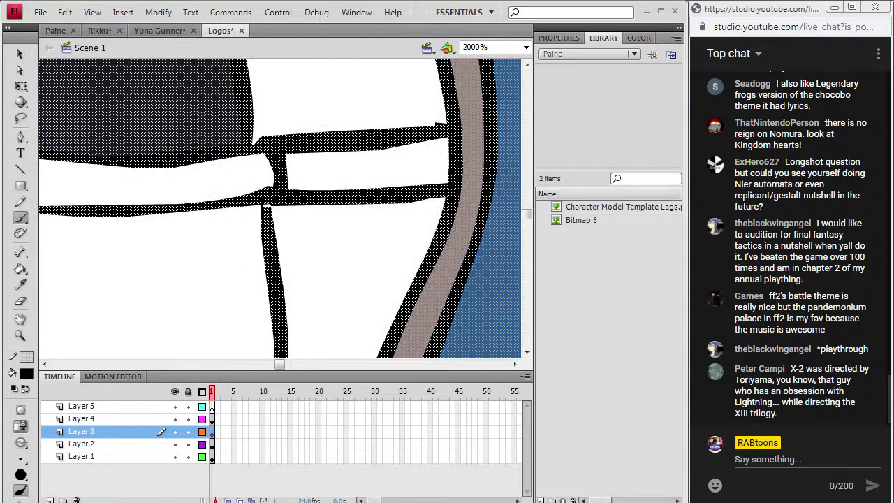
# Fill the inner chest panel below the straps with the same near-black colour
pyautogui.click(526, 47)
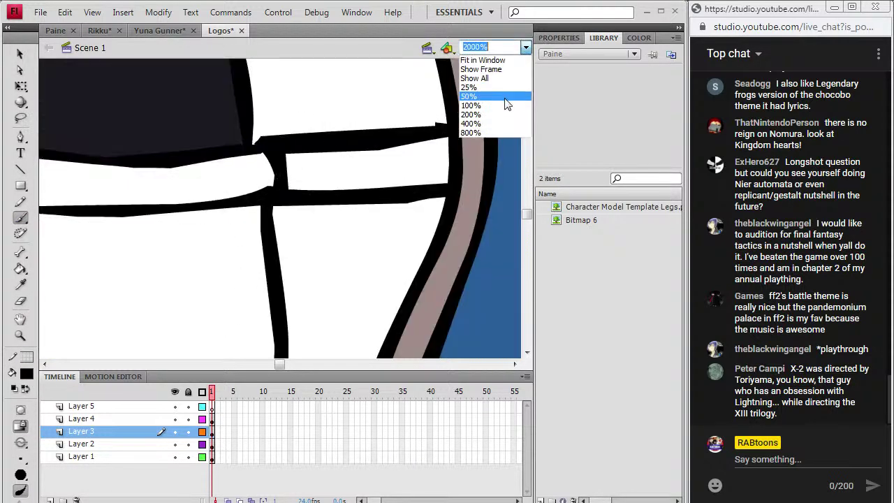
pyautogui.click(482, 116)
pyautogui.click(21, 284)
pyautogui.moveTo(297, 363); pyautogui.dragTo(275, 347)
pyautogui.click(406, 175)
pyautogui.click(406, 208)
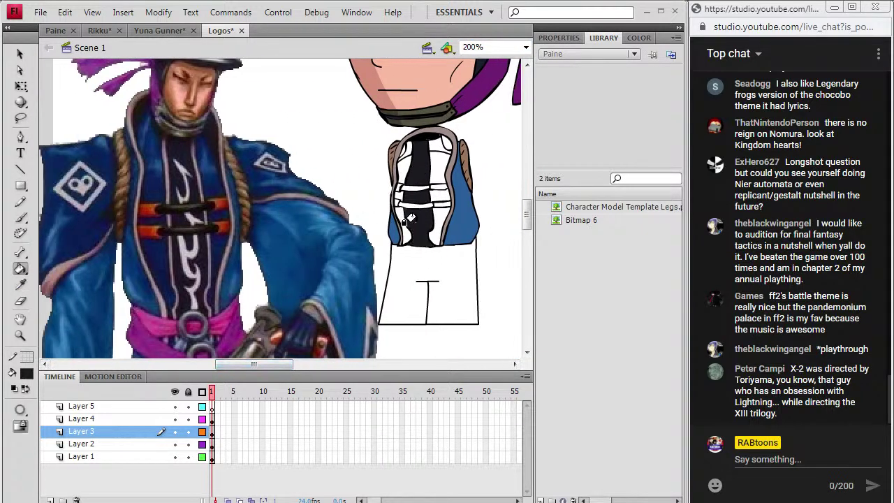
# Fill the straps across the chest panel with the dark strap colour sampled from the reference
pyautogui.click(21, 284)
pyautogui.click(181, 208)
pyautogui.click(20, 285)
pyautogui.click(189, 202)
pyautogui.click(415, 204)
# Fill the four fastening tabs at the ends of the straps with orange-red sampled from the reference
pyautogui.click(21, 285)
pyautogui.click(157, 201)
pyautogui.click(396, 187)
pyautogui.click(397, 202)
pyautogui.click(427, 203)
pyautogui.click(435, 187)
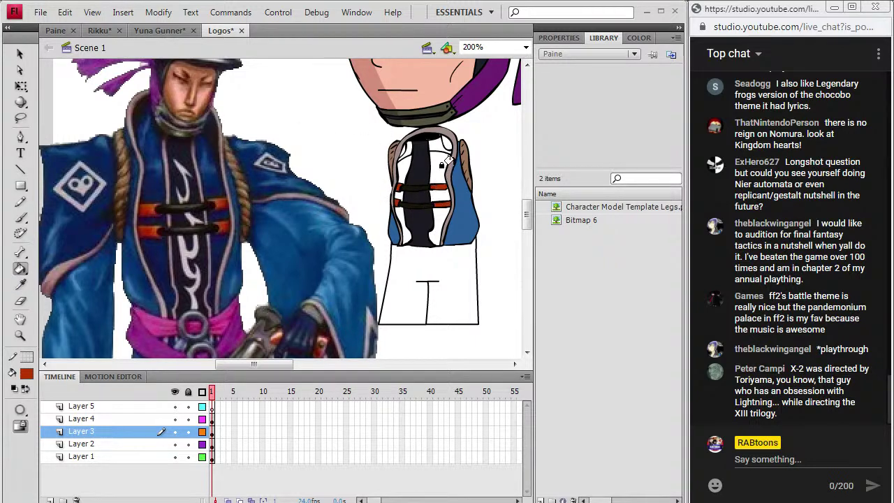
# Paint the pale swirling pattern down the inner chest panel with a brush in the colour sampled from the reference pattern
pyautogui.click(21, 285)
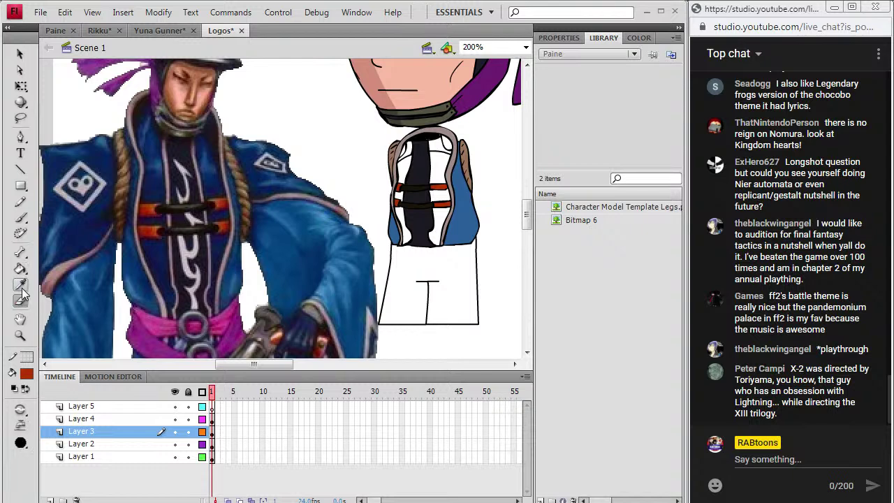
pyautogui.click(182, 243)
pyautogui.click(21, 217)
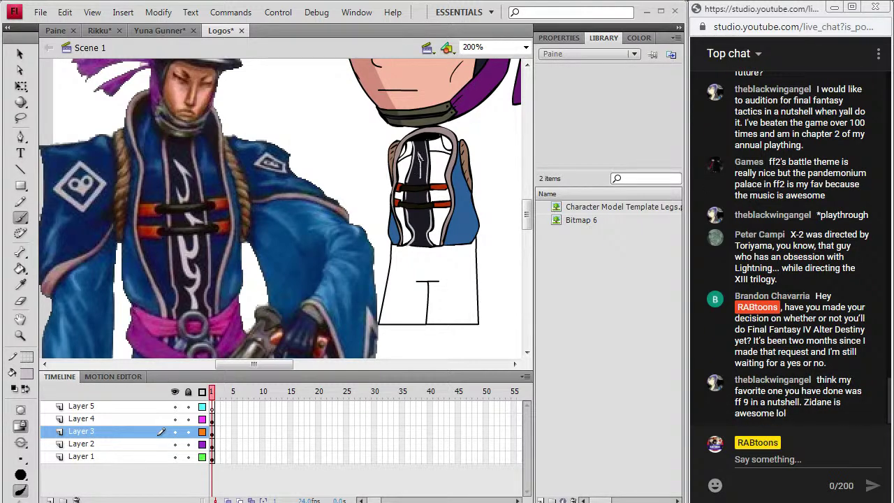
pyautogui.moveTo(419, 157); pyautogui.dragTo(422, 198)
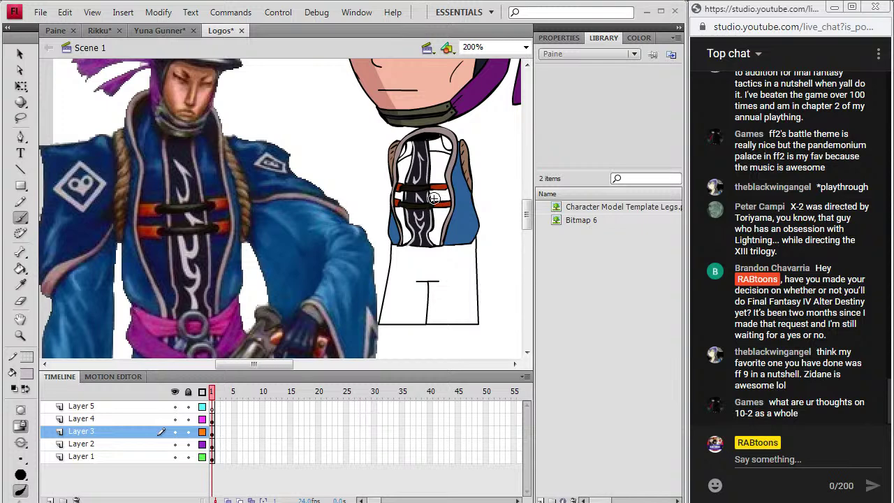
# Fill the white coat-front areas on both sides of the patterned chest panel with dark blue sampled from the reference coat
pyautogui.click(21, 284)
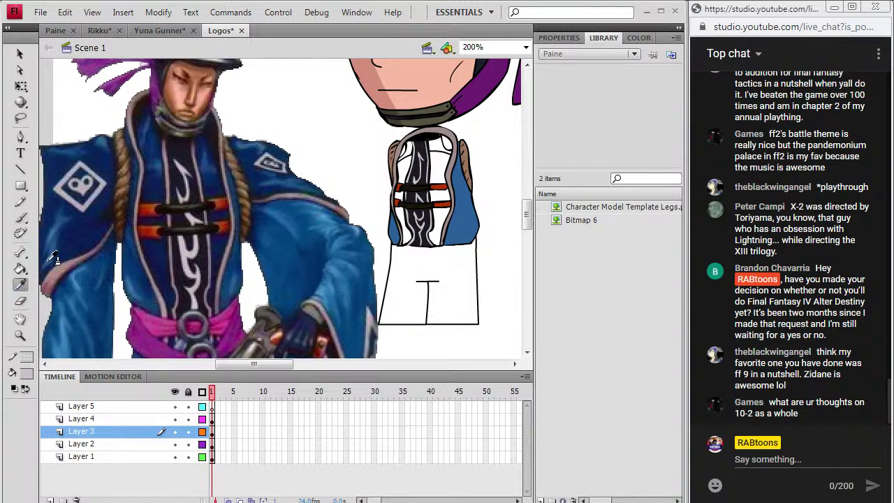
pyautogui.click(210, 178)
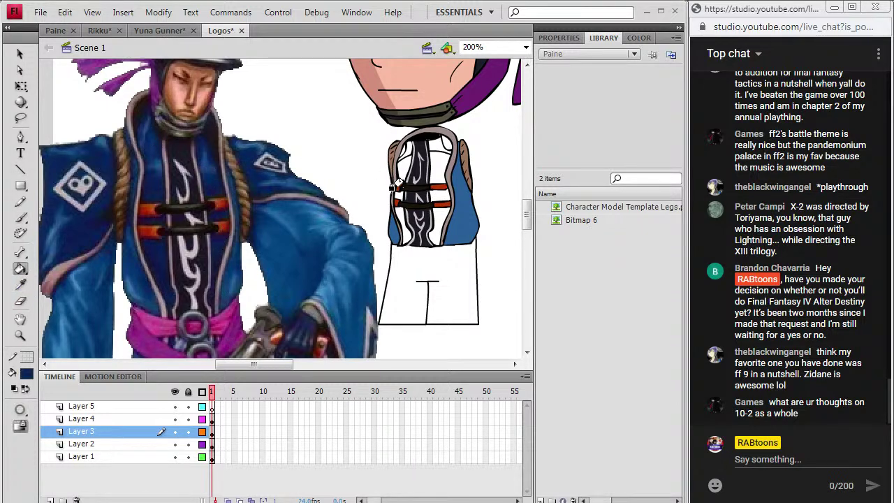
pyautogui.click(393, 171)
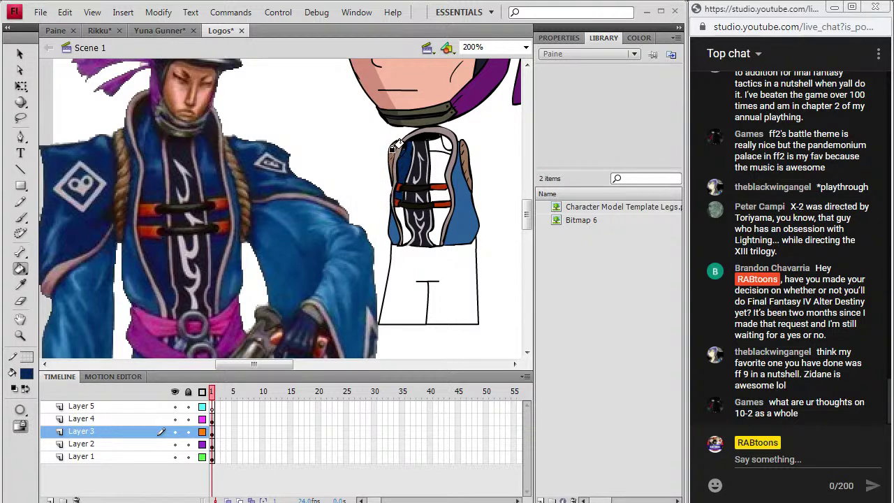
pyautogui.click(440, 146)
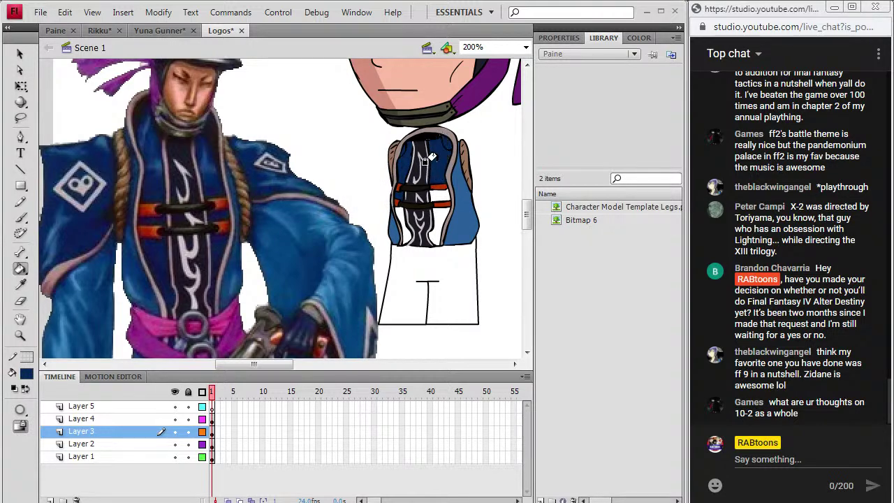
pyautogui.click(427, 215)
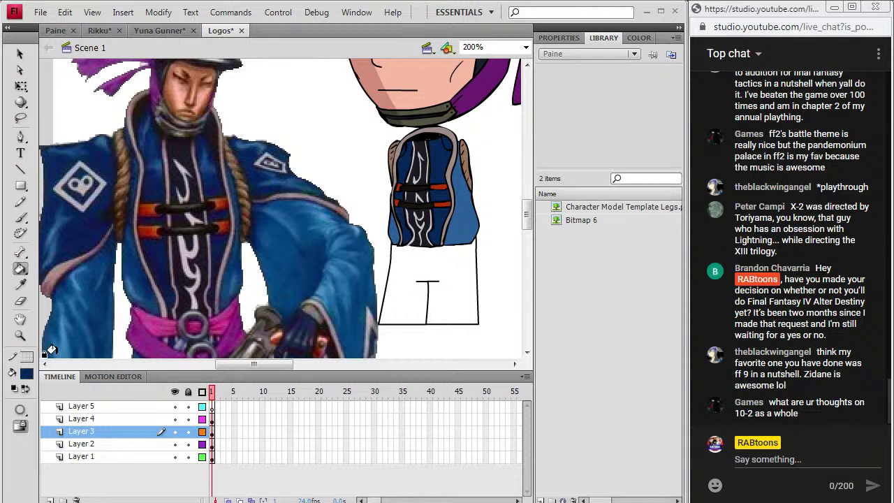
# Shorten the Layer 3 torso artwork slightly from its lower edge with Free Transform and save the file
pyautogui.click(27, 373)
pyautogui.click(25, 229)
pyautogui.click(21, 218)
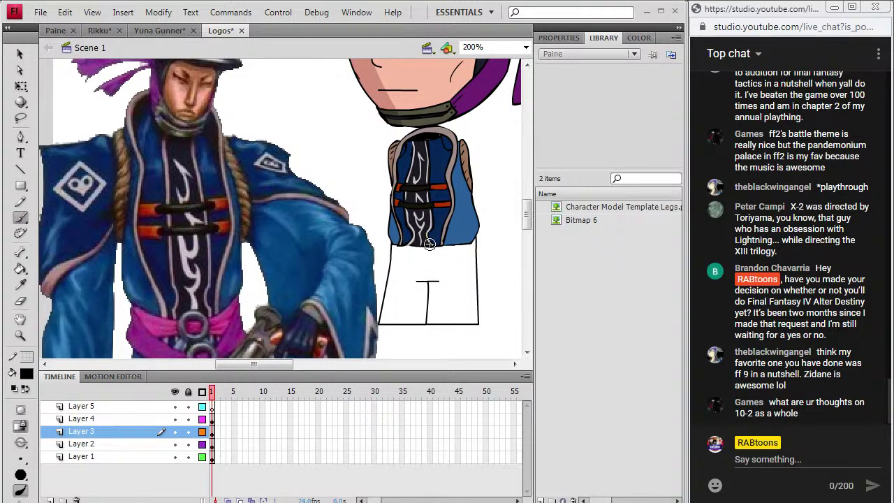
pyautogui.moveTo(526, 225)
pyautogui.mouseDown()
pyautogui.moveTo(530, 246)
pyautogui.moveTo(530, 213)
pyautogui.mouseUp()
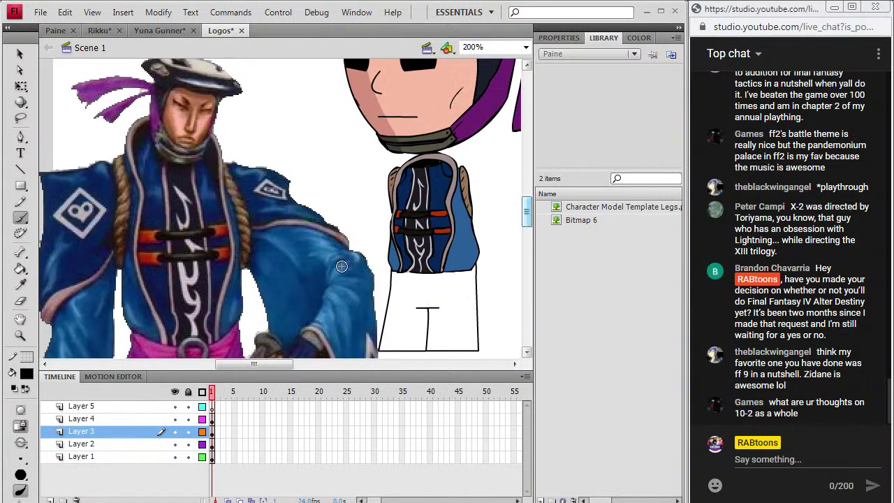
pyautogui.click(213, 431)
pyautogui.click(158, 12)
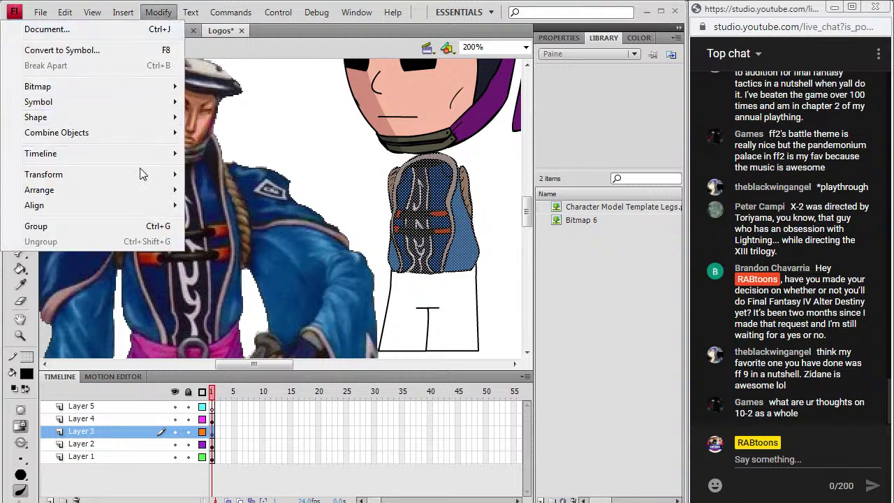
pyautogui.moveTo(140, 175)
pyautogui.click(215, 221)
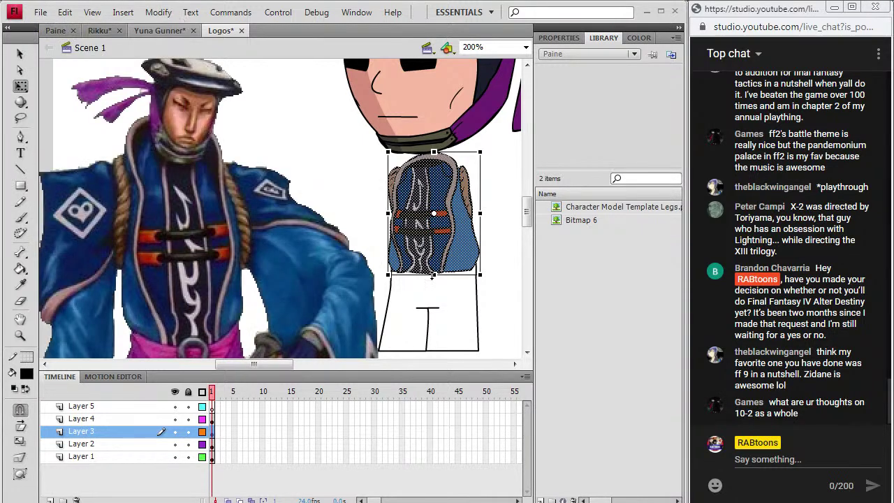
pyautogui.moveTo(433, 275); pyautogui.dragTo(434, 266)
pyautogui.click(491, 227)
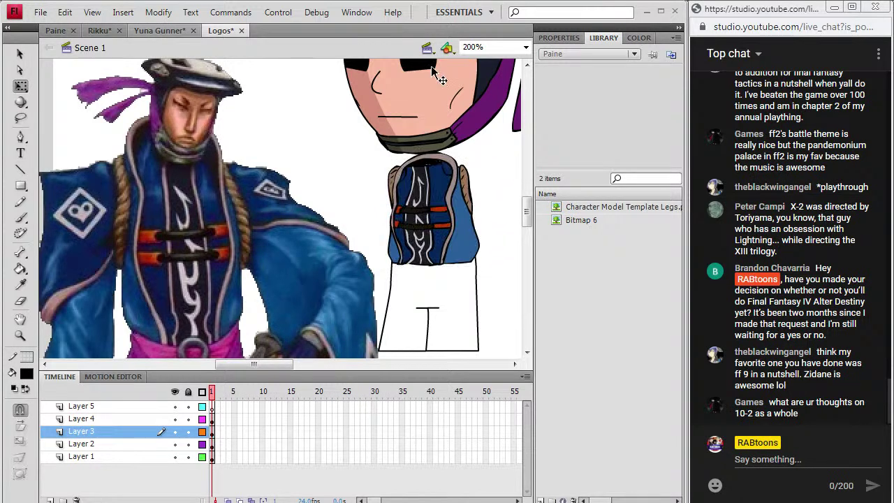
pyautogui.click(41, 12)
pyautogui.click(32, 126)
# Outline flared short sleeves with folded cuffs on both sides of the torso using a black brush
pyautogui.press('b')
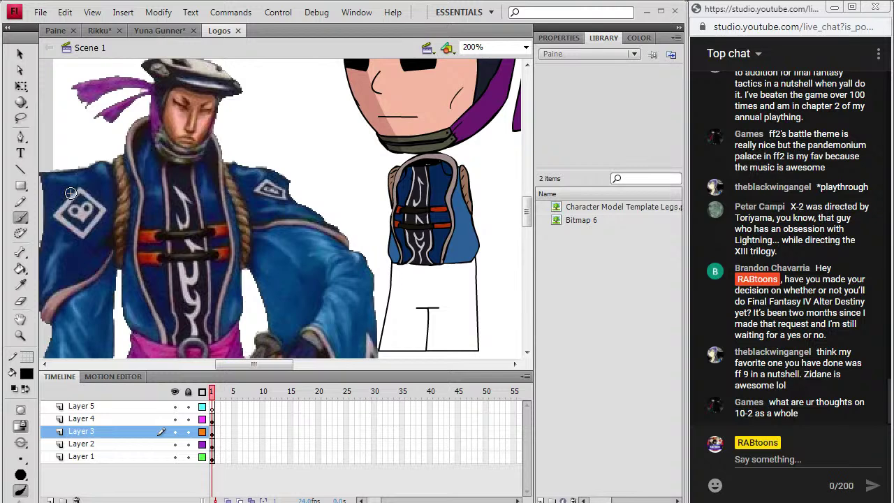
pyautogui.click(212, 431)
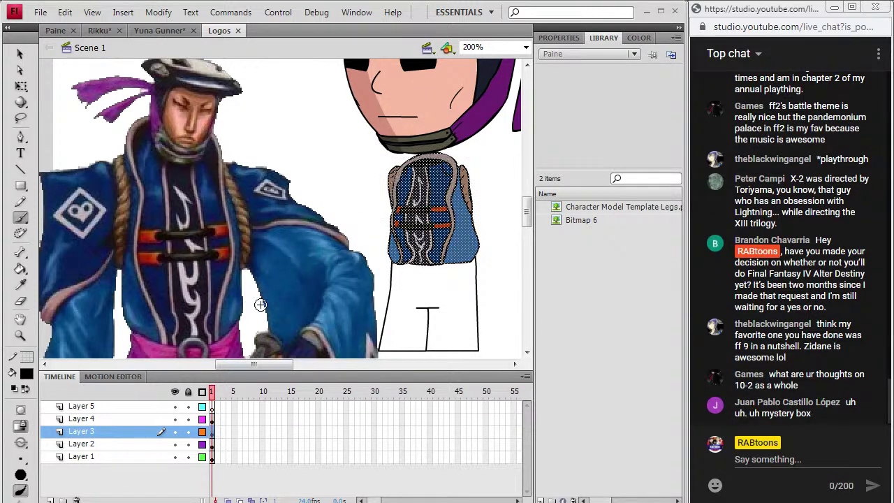
pyautogui.click(432, 164)
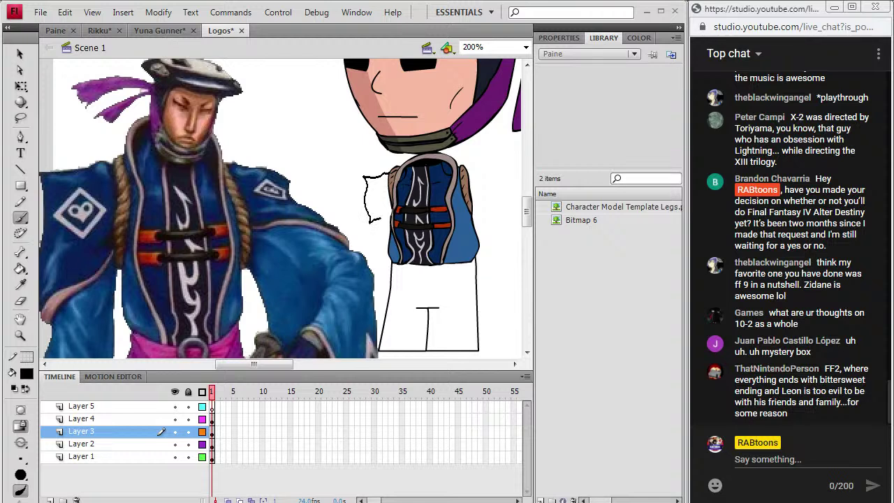
pyautogui.moveTo(373, 210); pyautogui.dragTo(390, 173)
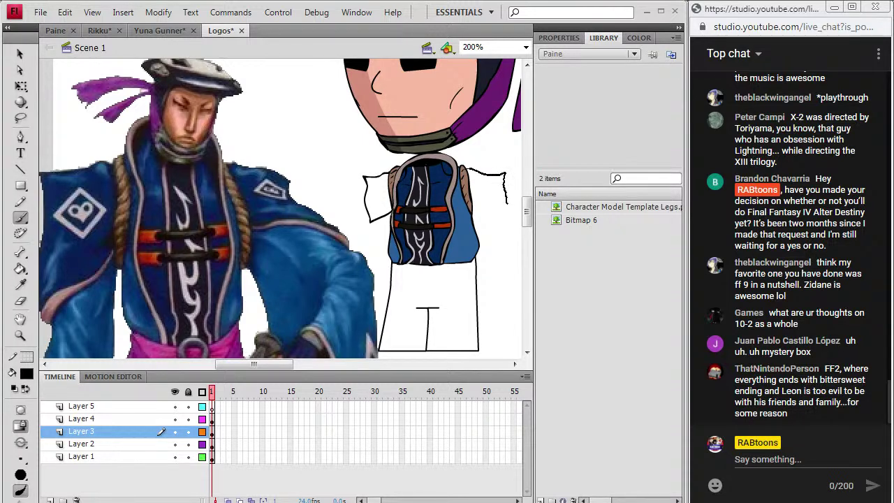
pyautogui.moveTo(475, 203); pyautogui.dragTo(474, 204)
pyautogui.moveTo(367, 229); pyautogui.dragTo(392, 218)
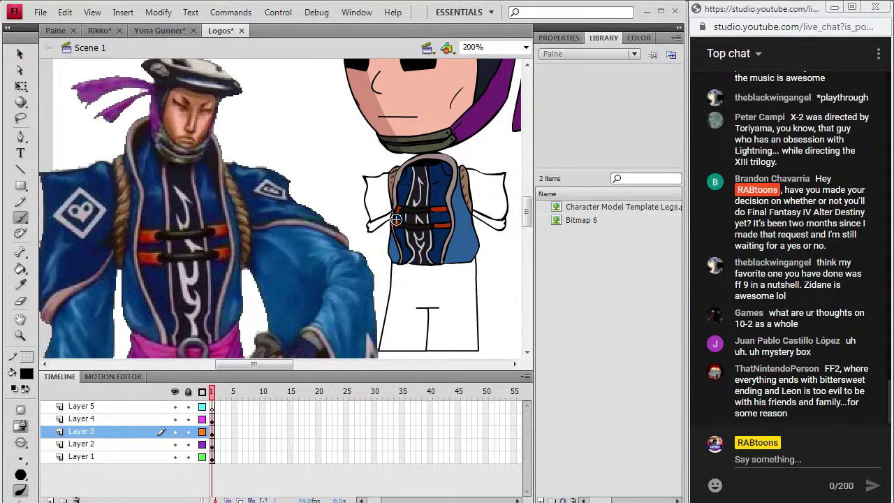
pyautogui.moveTo(373, 225); pyautogui.dragTo(398, 215)
# Fill both sleeves with dark navy sampled from the reference sleeve
pyautogui.click(20, 284)
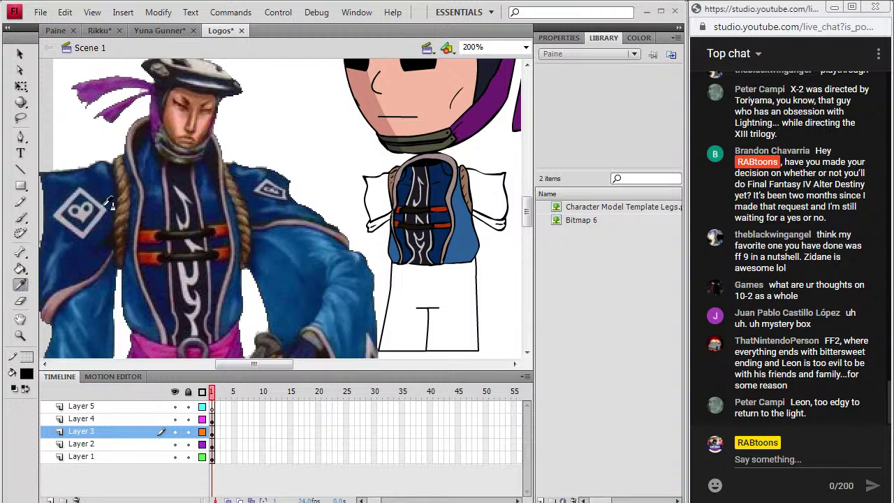
pyautogui.click(70, 249)
pyautogui.click(381, 190)
pyautogui.click(475, 187)
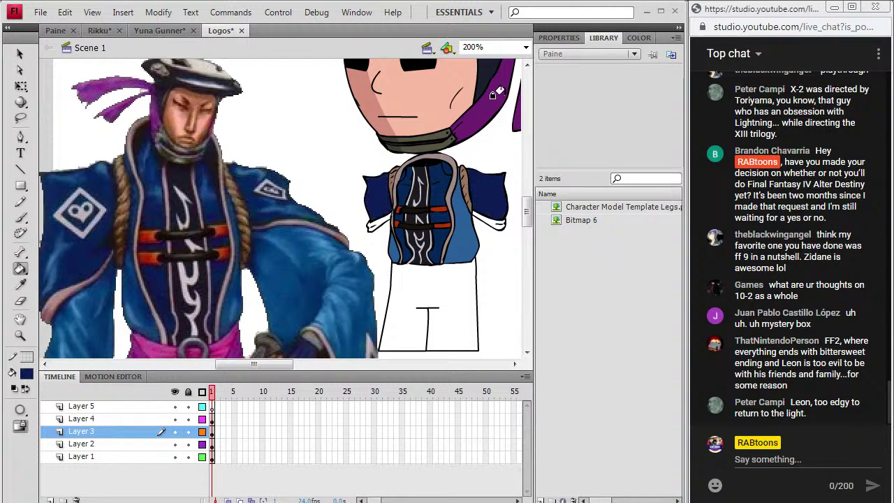
pyautogui.press('i')
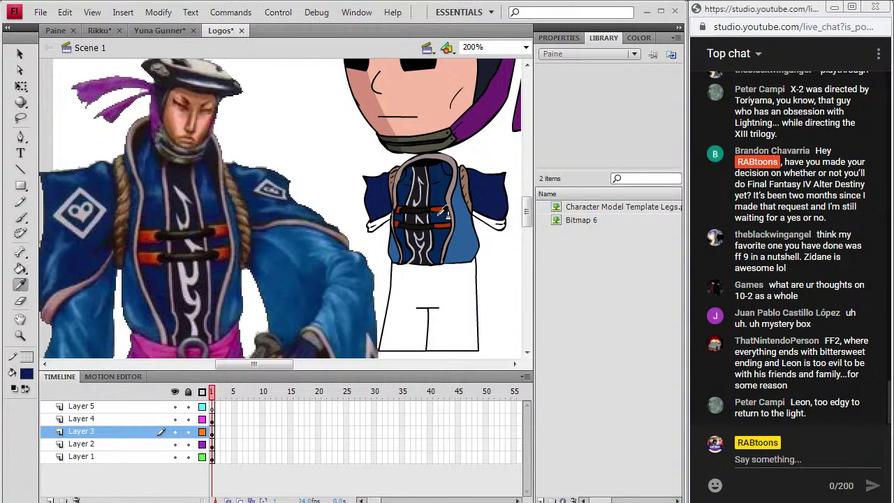
pyautogui.click(461, 230)
# Fill the coat's side panels and both sleeves with the medium dark blue sampled from the reference coat body
pyautogui.click(21, 284)
pyautogui.click(133, 271)
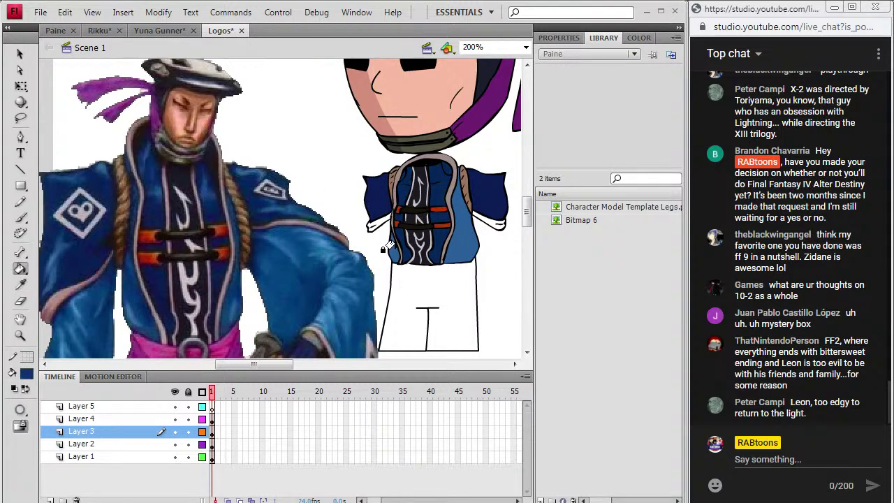
pyautogui.click(445, 238)
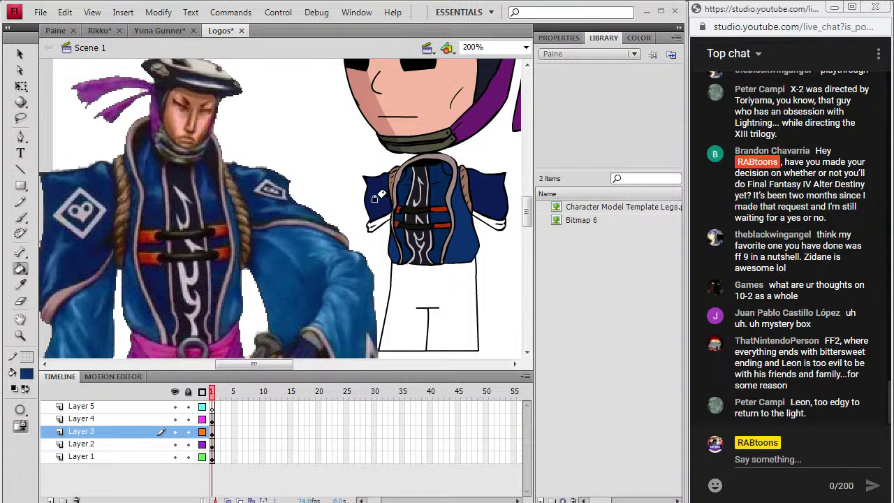
pyautogui.click(380, 199)
pyautogui.click(469, 190)
# Paint diamond emblems with inner hearts on both sleeves in pale grey sampled from the reference, refining the shapes with the sleeve blue
pyautogui.click(28, 282)
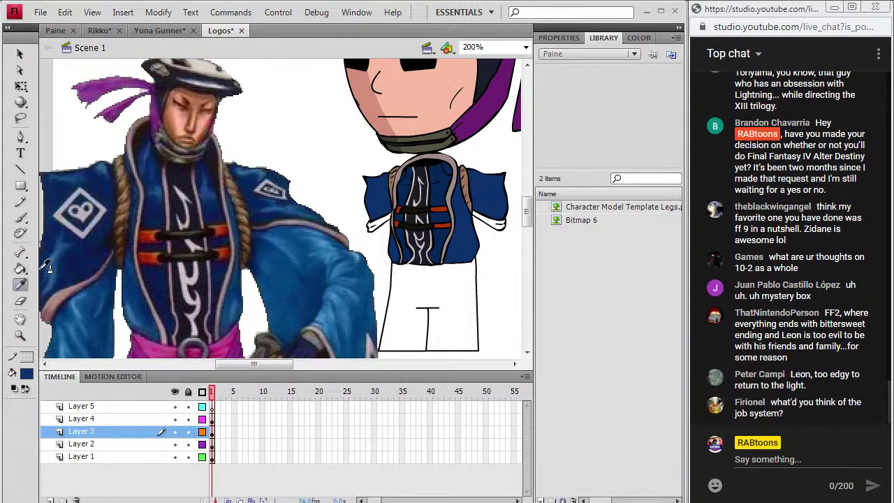
pyautogui.click(94, 210)
pyautogui.click(20, 217)
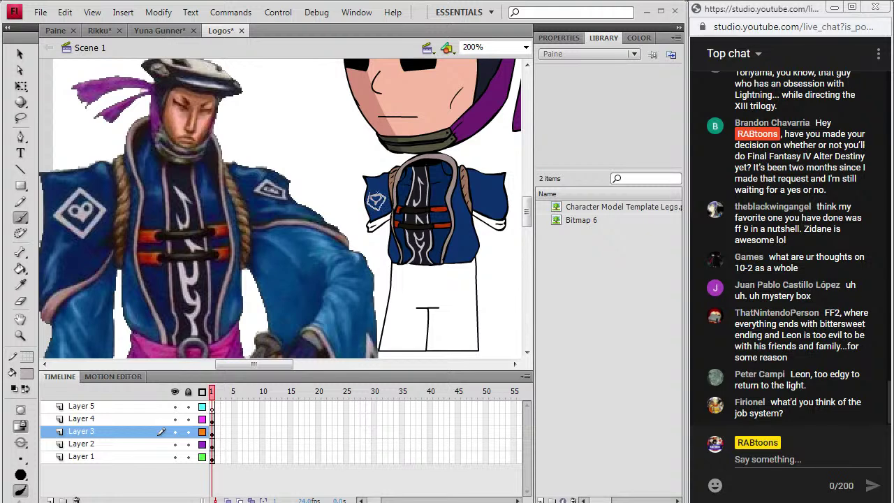
pyautogui.press('k')
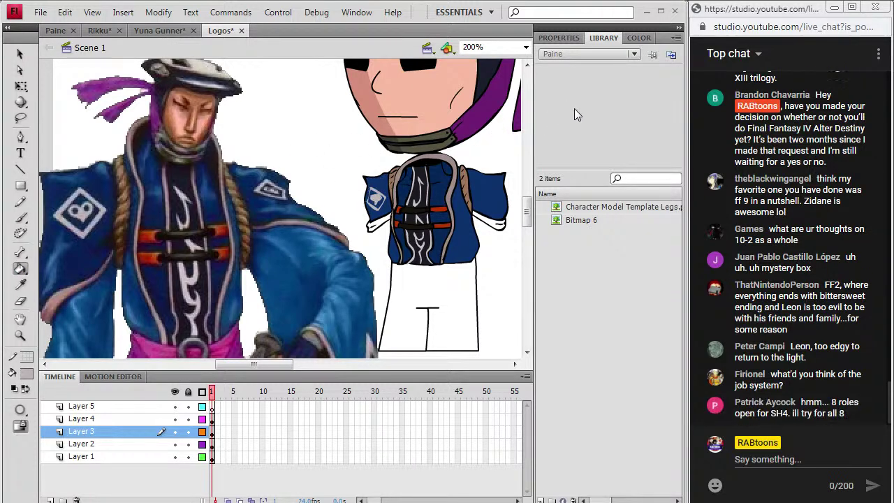
pyautogui.press('b')
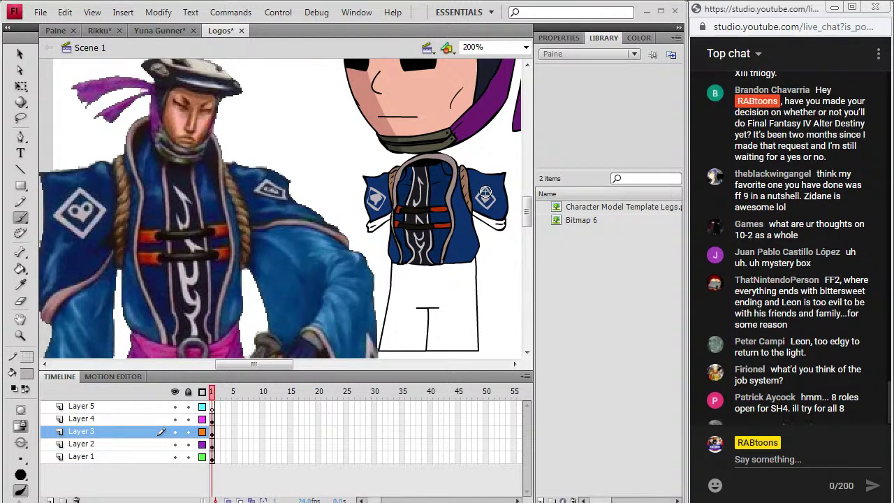
pyautogui.click(21, 284)
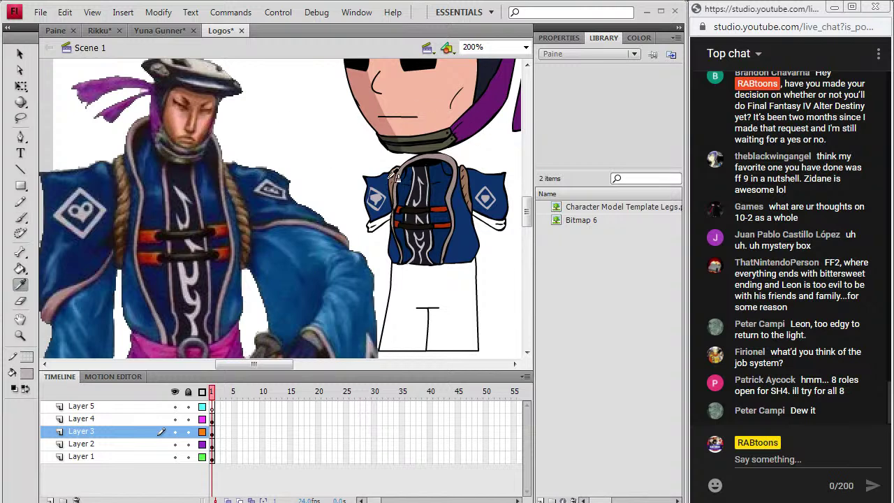
pyautogui.click(381, 180)
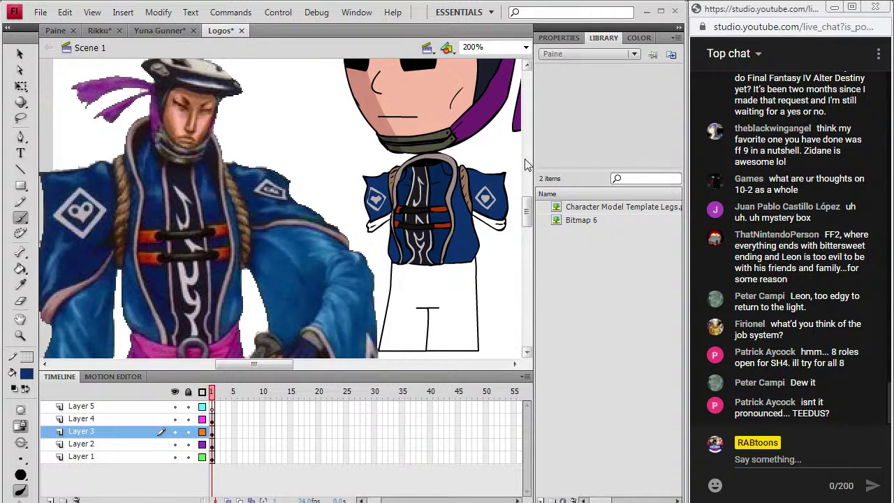
# Fill the cuffs of both sleeves with the dusty pink sampled from the reference sleeve trim
pyautogui.click(21, 284)
pyautogui.click(55, 296)
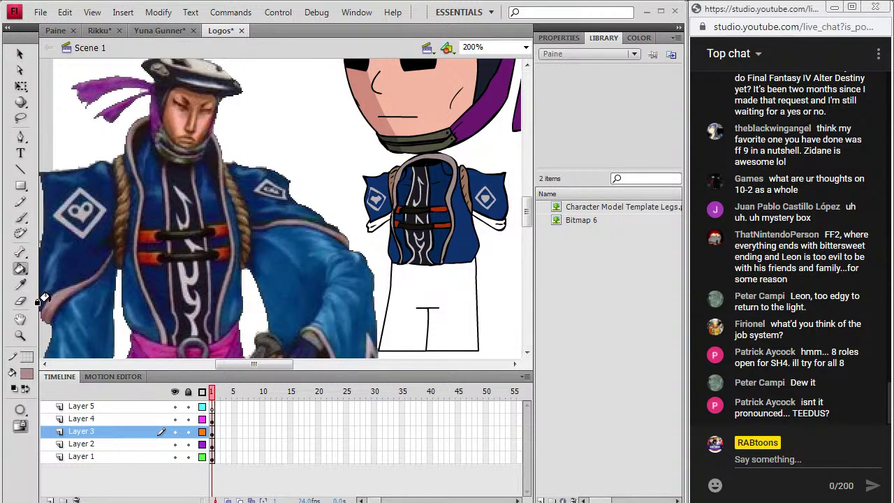
pyautogui.click(378, 221)
pyautogui.click(488, 210)
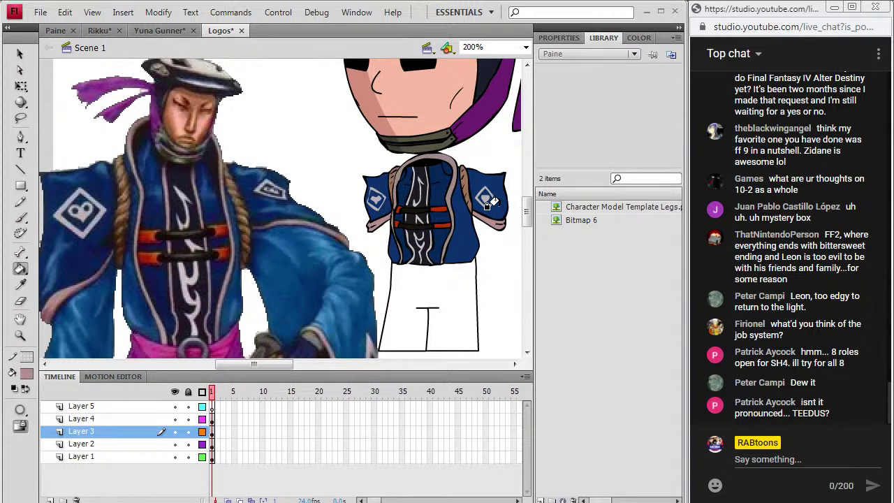
# Outline a two-band waist sash with two central rings below the coat using a black brush, and save the file
pyautogui.click(27, 374)
pyautogui.click(30, 230)
pyautogui.scroll(-3, 528, 221)
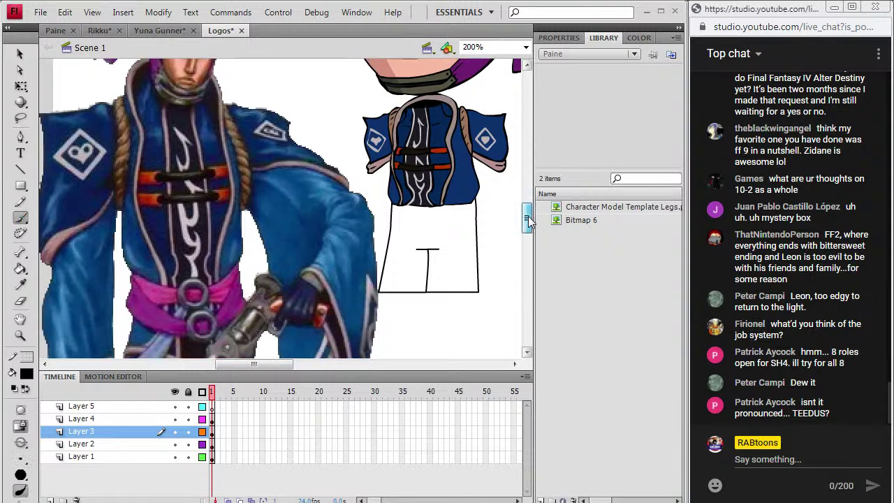
pyautogui.click(211, 431)
pyautogui.click(423, 206)
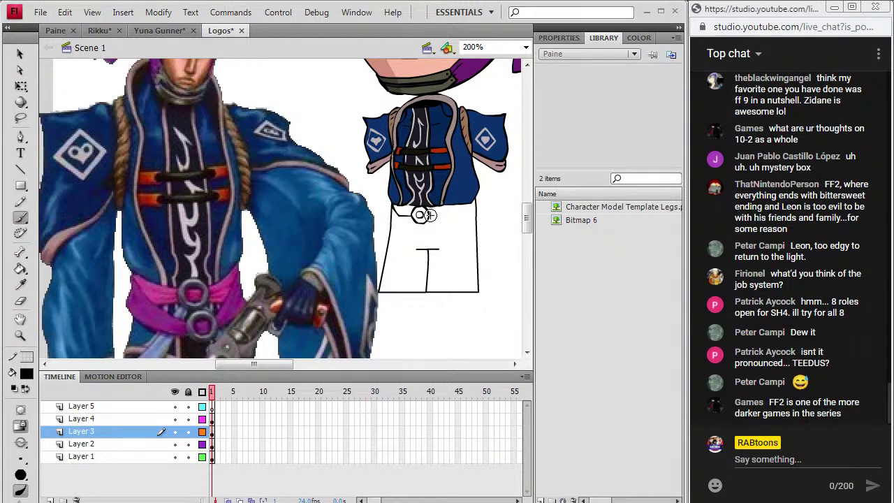
pyautogui.moveTo(460, 209)
pyautogui.mouseDown()
pyautogui.moveTo(474, 199)
pyautogui.moveTo(452, 212)
pyautogui.mouseUp()
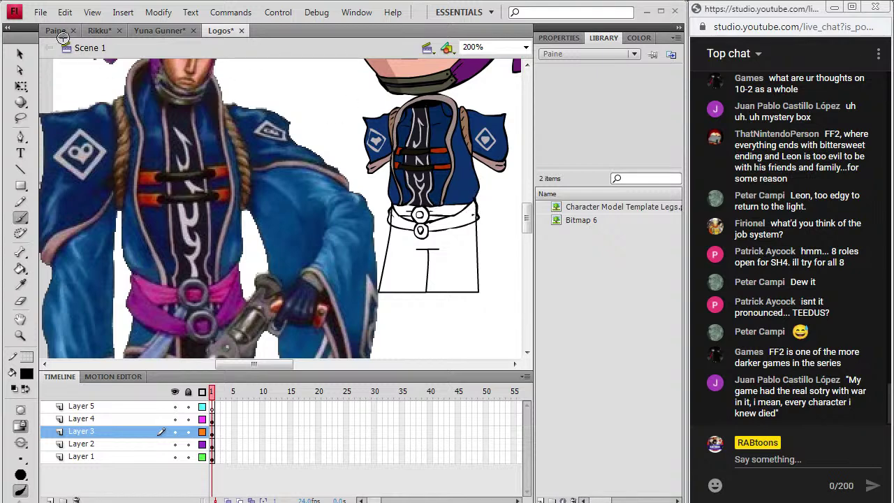
pyautogui.click(41, 12)
pyautogui.click(35, 125)
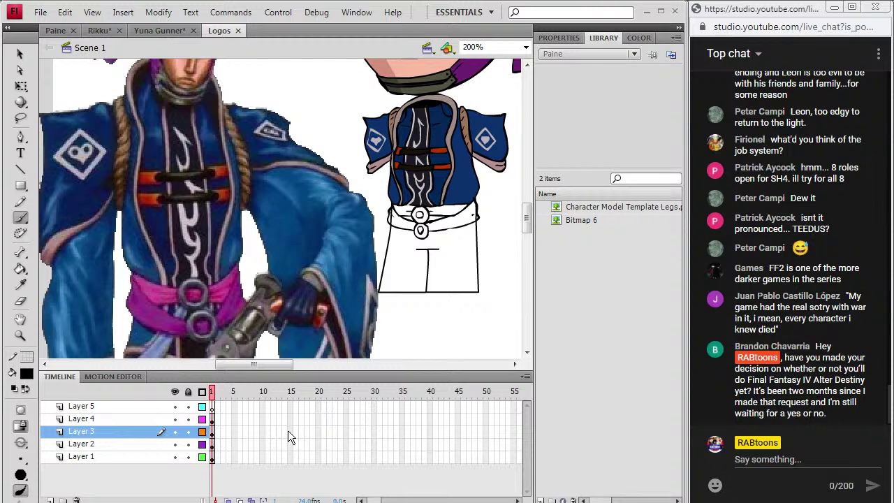
# Fill the lower sash band with purple and the upper band with magenta, both sampled from the reference sash
pyautogui.press('i')
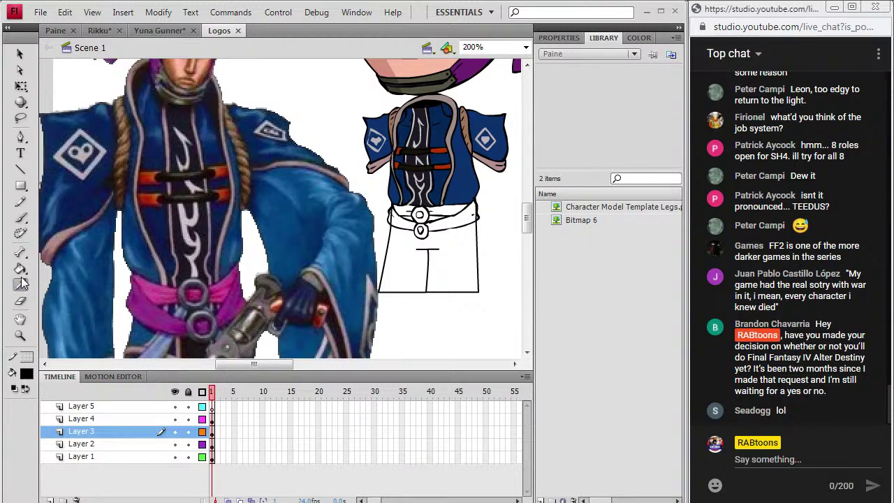
pyautogui.click(161, 309)
pyautogui.click(398, 213)
pyautogui.click(443, 213)
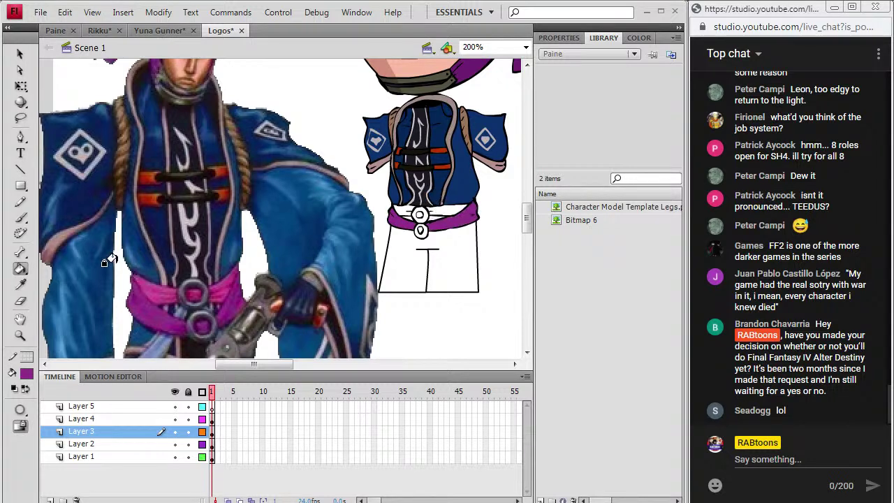
pyautogui.press('i')
pyautogui.click(160, 276)
pyautogui.press('i')
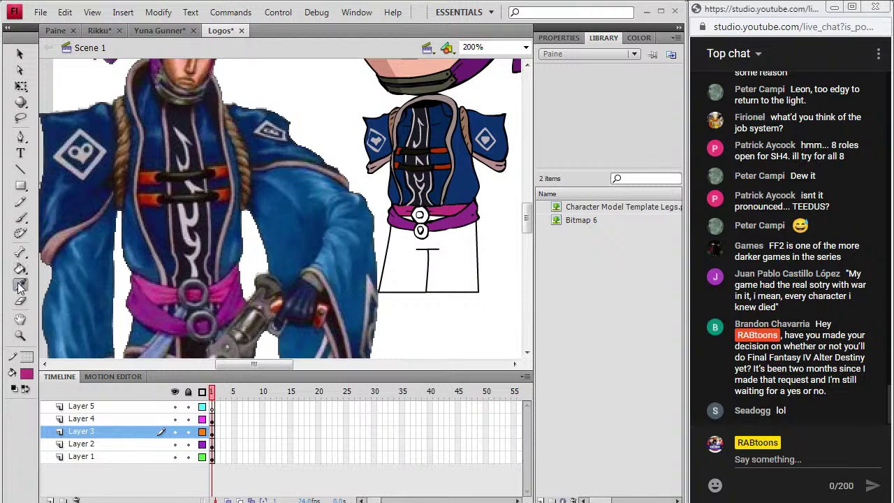
# Touch up the outline of the two central sash rings with a black brush
pyautogui.click(451, 192)
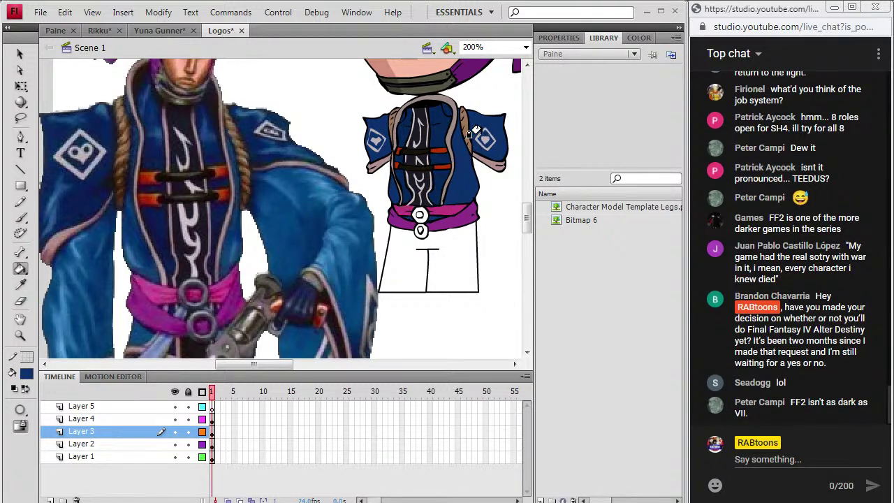
pyautogui.click(21, 337)
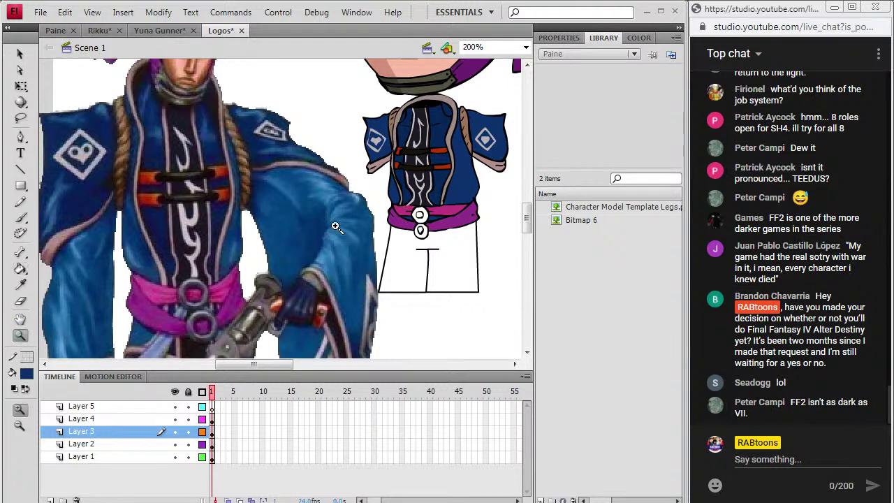
pyautogui.moveTo(283, 364); pyautogui.dragTo(285, 371)
pyautogui.click(26, 376)
pyautogui.click(29, 228)
pyautogui.click(21, 217)
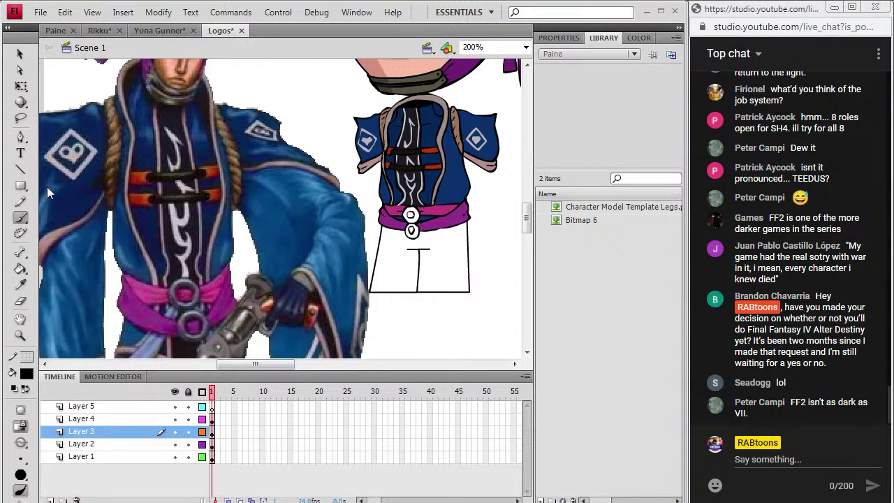
pyautogui.click(409, 206)
# Fill the upper ring's centre with magenta and the lower ring's centre with purple, both sampled from the drawn sash
pyautogui.press('i')
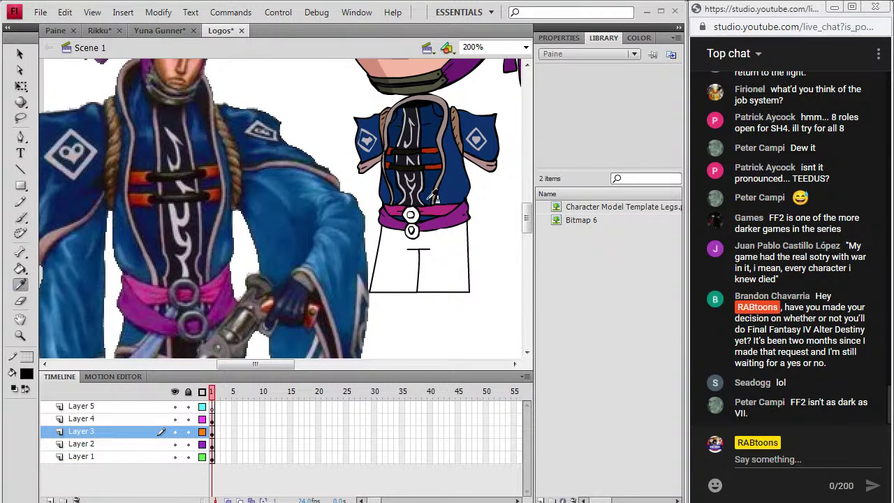
pyautogui.click(420, 209)
pyautogui.click(410, 214)
pyautogui.press('i')
pyautogui.click(420, 222)
pyautogui.click(410, 230)
# Fill both sash rings with the grey sampled from the reference ring
pyautogui.press('i')
pyautogui.click(184, 293)
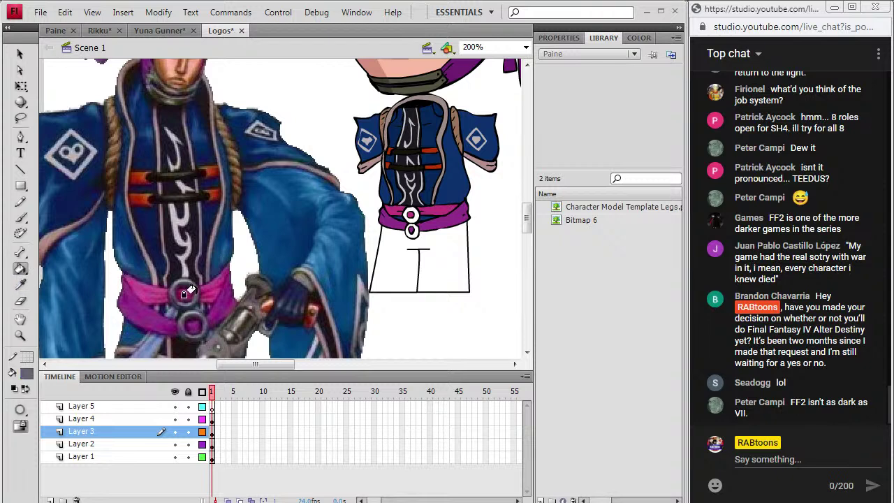
pyautogui.click(405, 215)
pyautogui.click(405, 231)
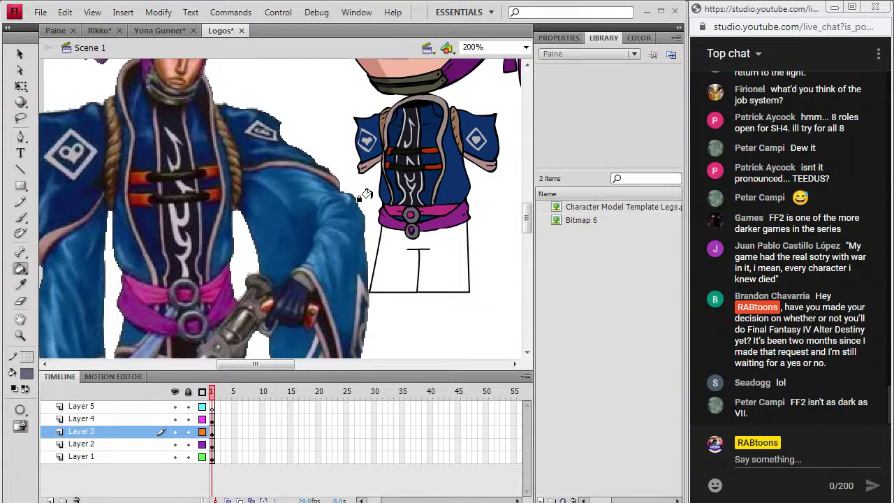
# Move the reference artwork upward so its front panel and lower robe sit beside the drawn character's legs
pyautogui.click(26, 375)
pyautogui.click(27, 227)
pyautogui.click(20, 218)
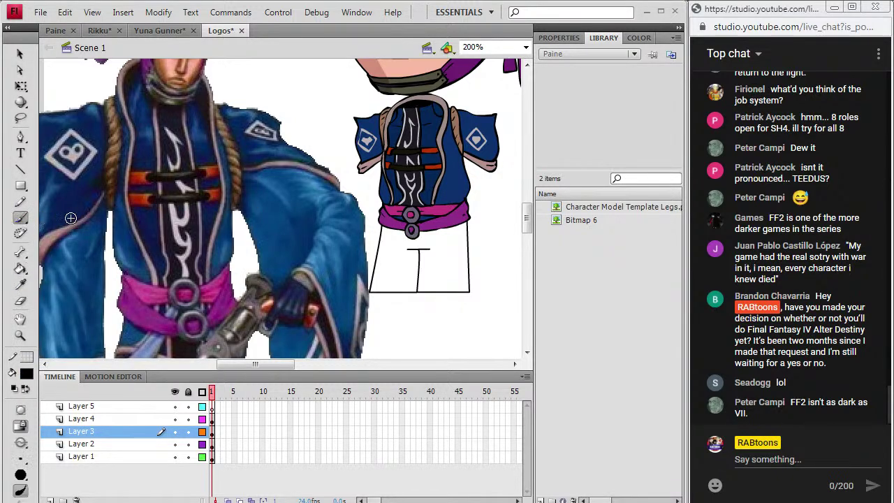
pyautogui.moveTo(527, 217)
pyautogui.mouseDown()
pyautogui.moveTo(527, 240)
pyautogui.moveTo(529, 222)
pyautogui.mouseUp()
pyautogui.click(20, 53)
pyautogui.moveTo(206, 355); pyautogui.dragTo(216, 273)
pyautogui.moveTo(212, 329); pyautogui.dragTo(209, 245)
# Outline a pointed front panel with an inner border line below the sash on Layer 3 using a black brush
pyautogui.click(20, 218)
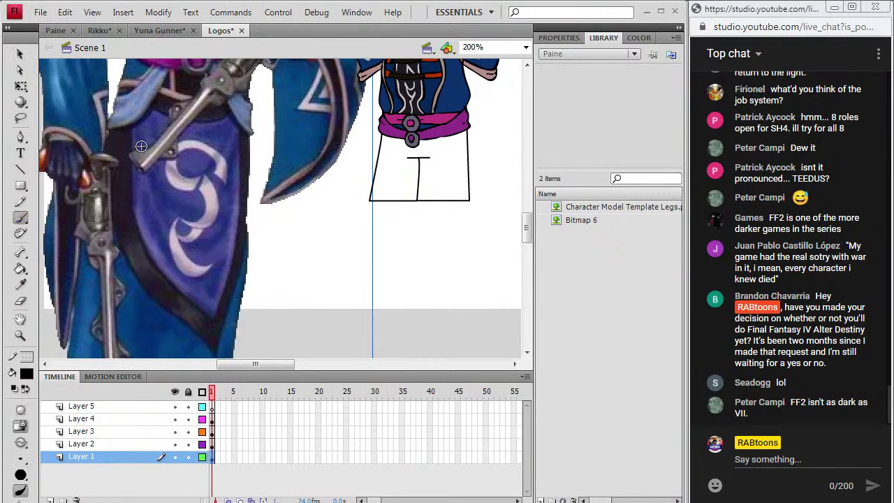
pyautogui.click(212, 431)
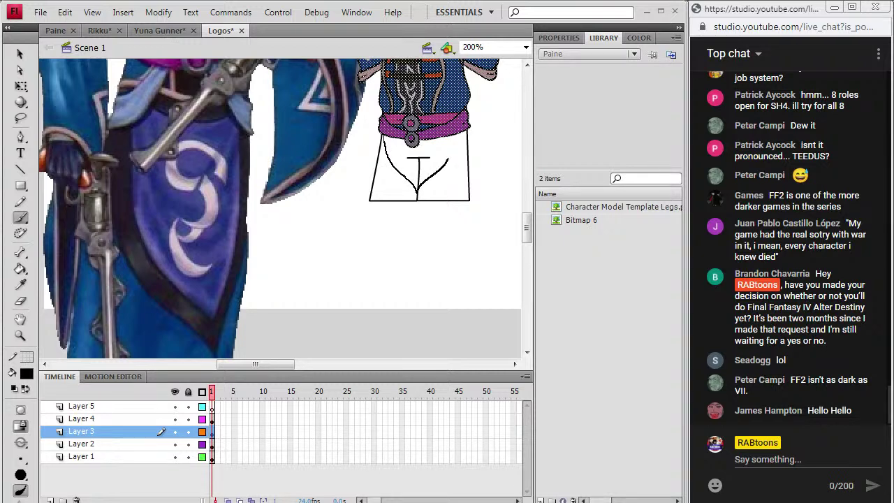
pyautogui.moveTo(454, 136); pyautogui.dragTo(455, 132)
pyautogui.moveTo(393, 152); pyautogui.dragTo(400, 165)
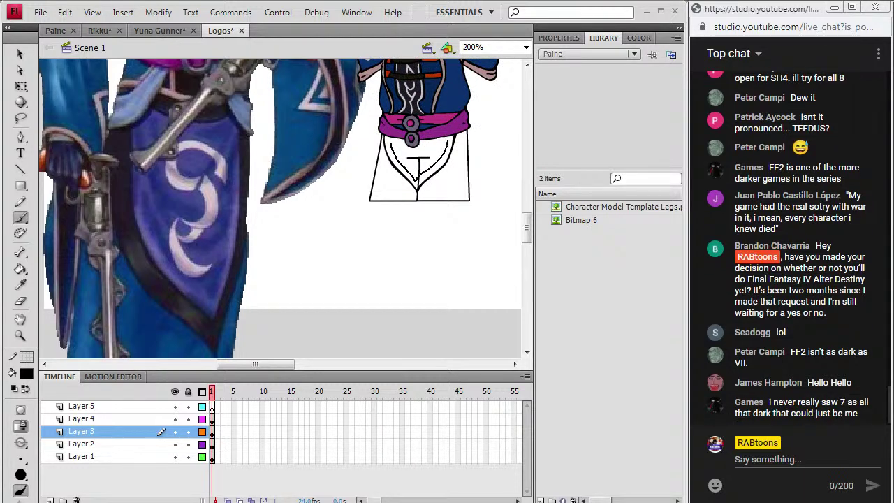
# Fill the front panel's border with charcoal and its interior with indigo blue, both sampled from the reference panel
pyautogui.click(21, 284)
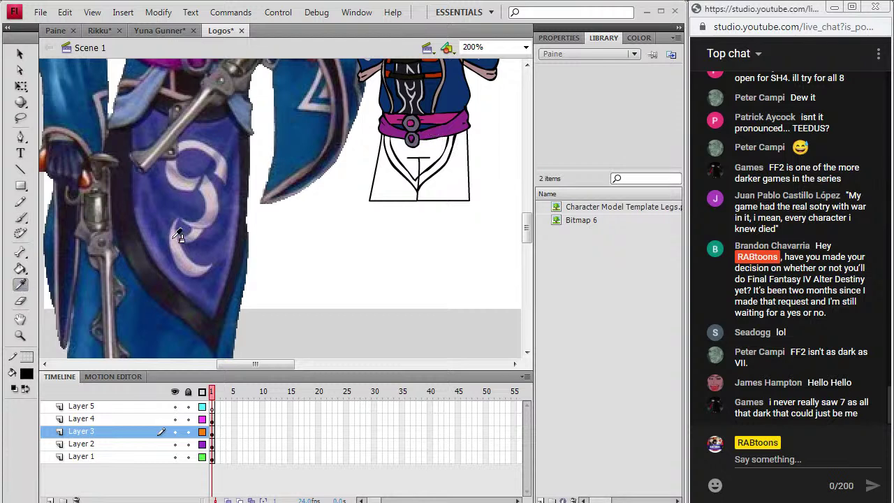
pyautogui.click(136, 234)
pyautogui.click(393, 152)
pyautogui.click(20, 284)
pyautogui.click(150, 223)
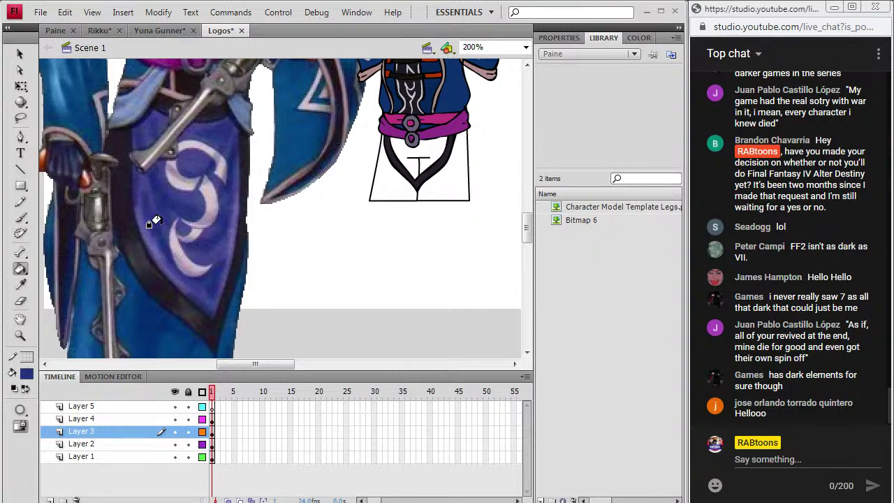
pyautogui.click(412, 155)
# Paint the curved crest on the front panel in pale pink sampled from the reference emblem
pyautogui.press('i')
pyautogui.click(202, 189)
pyautogui.click(21, 219)
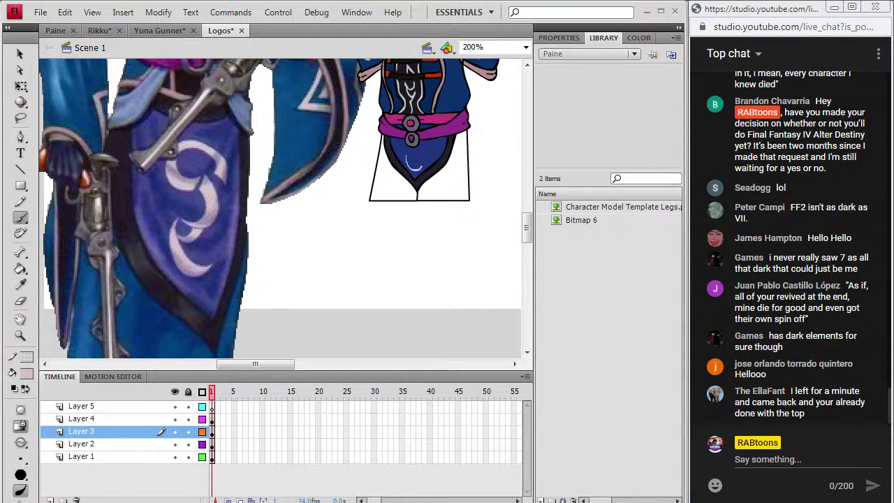
pyautogui.moveTo(404, 160); pyautogui.dragTo(413, 169)
pyautogui.hotkey('ctrl', 'z')
pyautogui.moveTo(409, 154); pyautogui.dragTo(412, 165)
# Outline a flared skirt with a narrow hem band on both sides of the front panel using a black brush
pyautogui.click(25, 283)
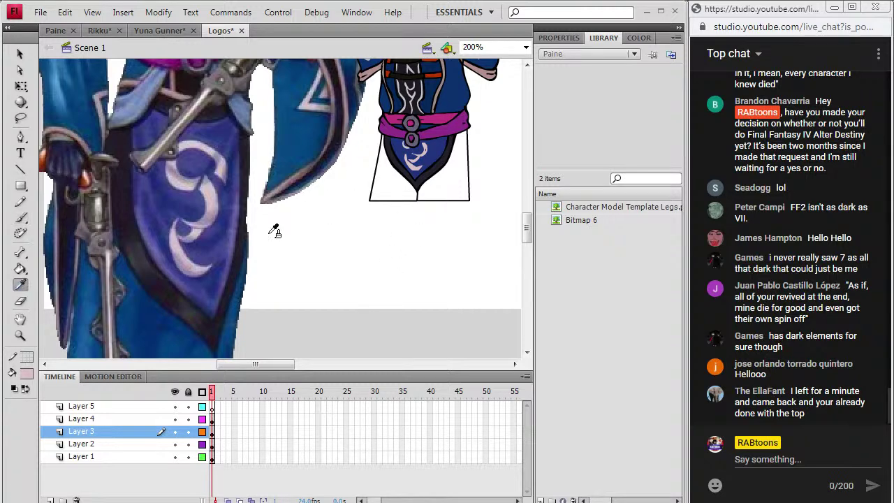
pyautogui.click(27, 376)
pyautogui.click(25, 239)
pyautogui.press('b')
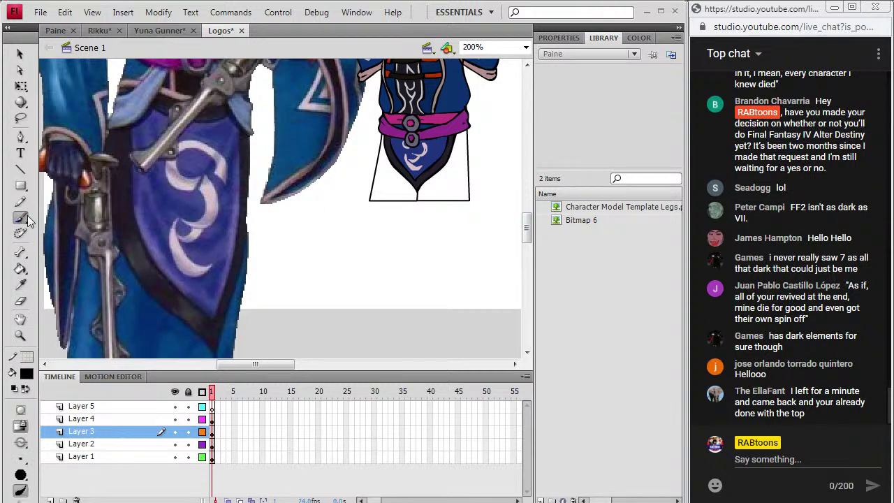
pyautogui.moveTo(528, 228)
pyautogui.mouseDown()
pyautogui.moveTo(534, 236)
pyautogui.moveTo(535, 213)
pyautogui.moveTo(536, 246)
pyautogui.moveTo(537, 224)
pyautogui.mouseUp()
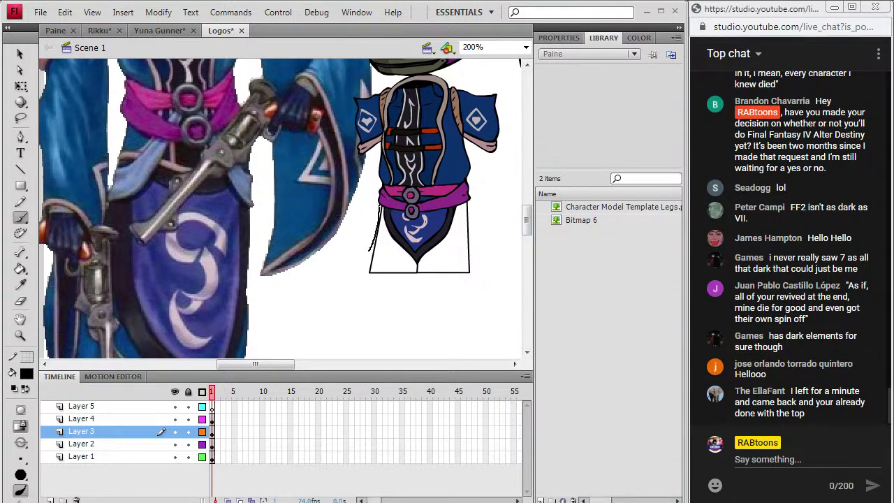
pyautogui.moveTo(527, 222)
pyautogui.mouseDown()
pyautogui.moveTo(528, 253)
pyautogui.moveTo(528, 206)
pyautogui.moveTo(531, 249)
pyautogui.moveTo(529, 218)
pyautogui.mouseUp()
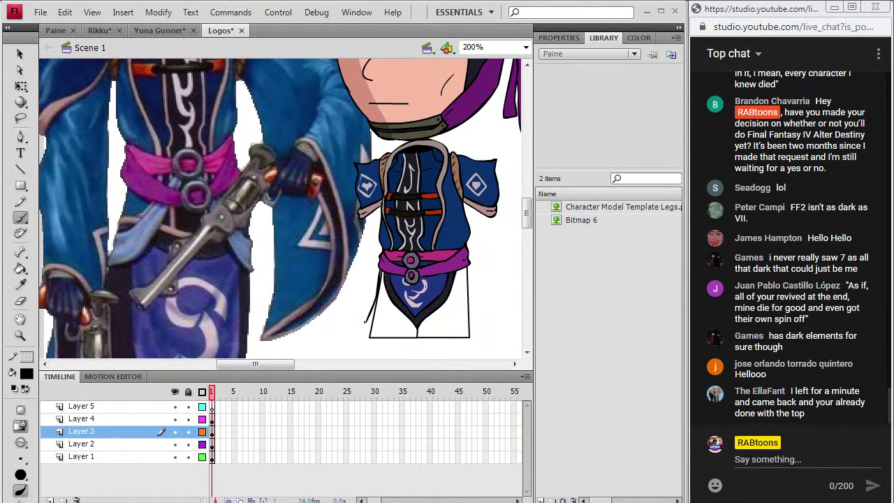
pyautogui.moveTo(399, 328); pyautogui.dragTo(477, 322)
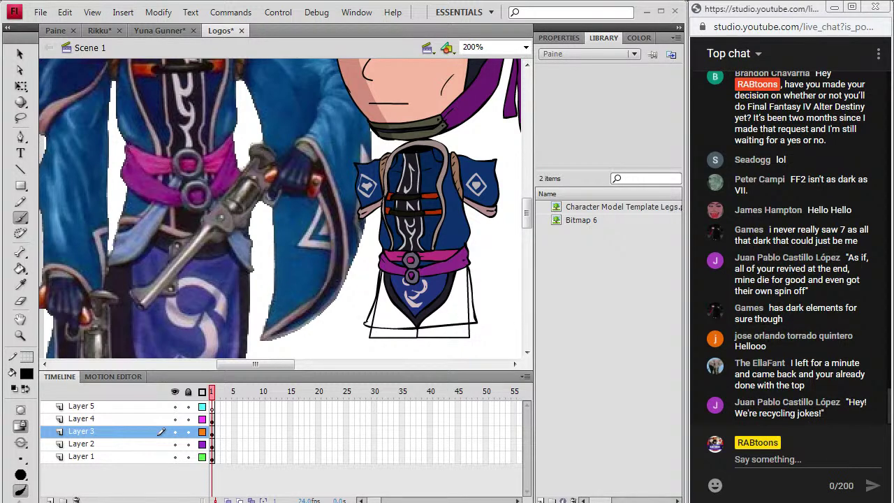
pyautogui.moveTo(412, 324); pyautogui.dragTo(418, 336)
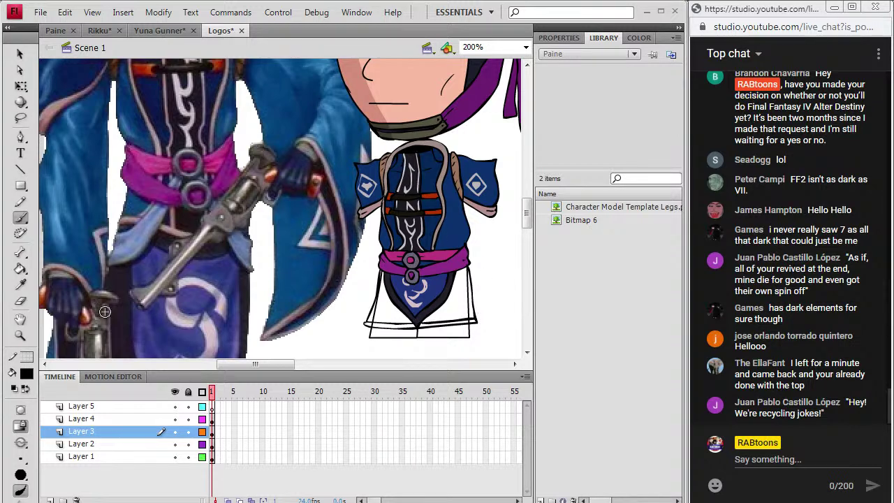
# Fill both sides of the skirt with the dark blue sampled from the drawn coat
pyautogui.click(20, 285)
pyautogui.moveTo(527, 213)
pyautogui.mouseDown()
pyautogui.moveTo(528, 242)
pyautogui.moveTo(528, 217)
pyautogui.mouseUp()
pyautogui.click(441, 186)
pyautogui.click(461, 289)
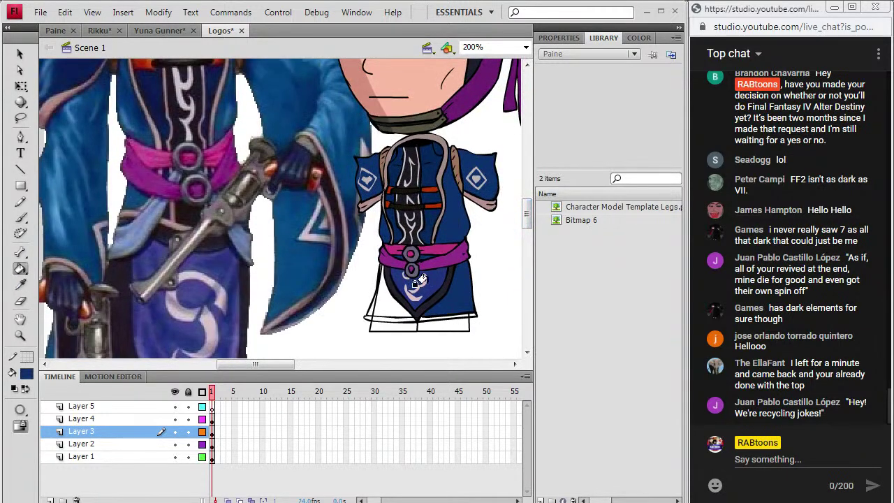
pyautogui.click(383, 299)
# Hide Layer 2 and fill the right part of the skirt hem with brown sampled from the reference skirt trim
pyautogui.click(20, 284)
pyautogui.moveTo(522, 213); pyautogui.dragTo(525, 240)
pyautogui.click(215, 265)
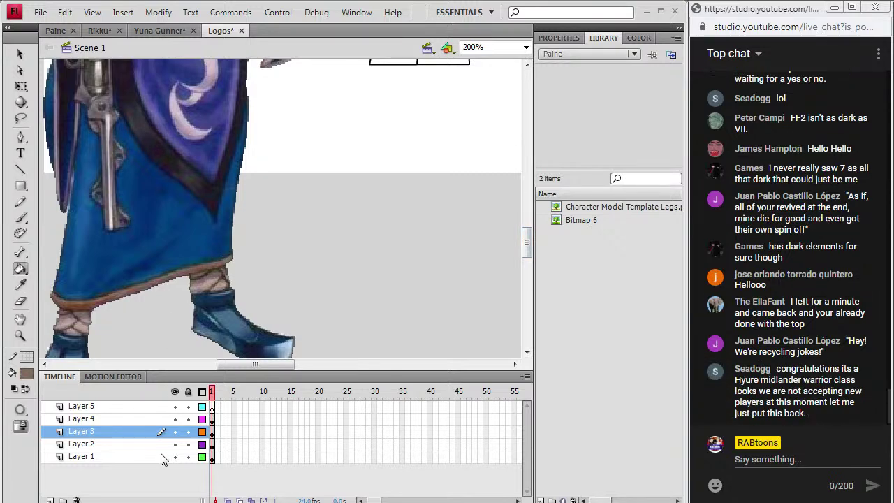
pyautogui.moveTo(526, 242); pyautogui.dragTo(526, 223)
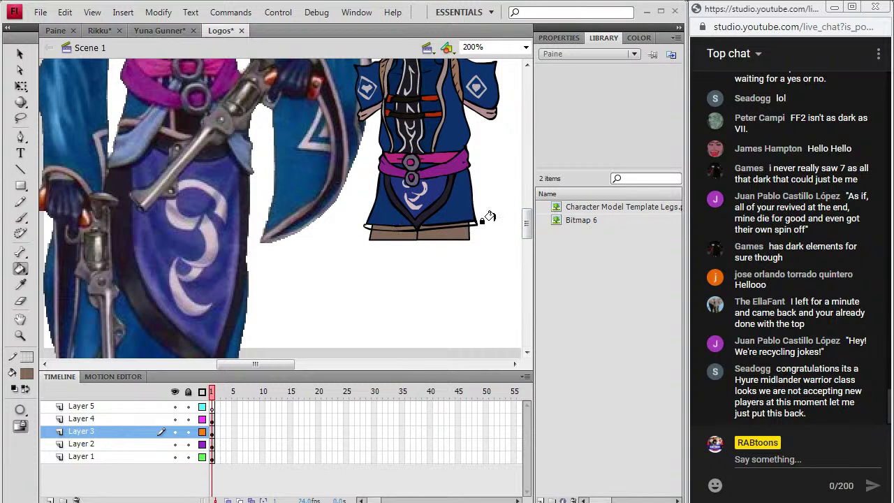
pyautogui.hotkey('ctrl', 'z')
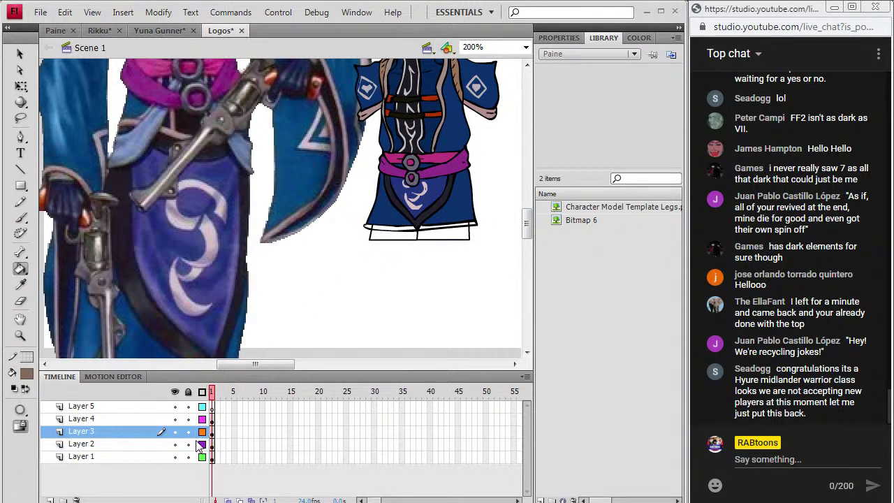
pyautogui.click(175, 444)
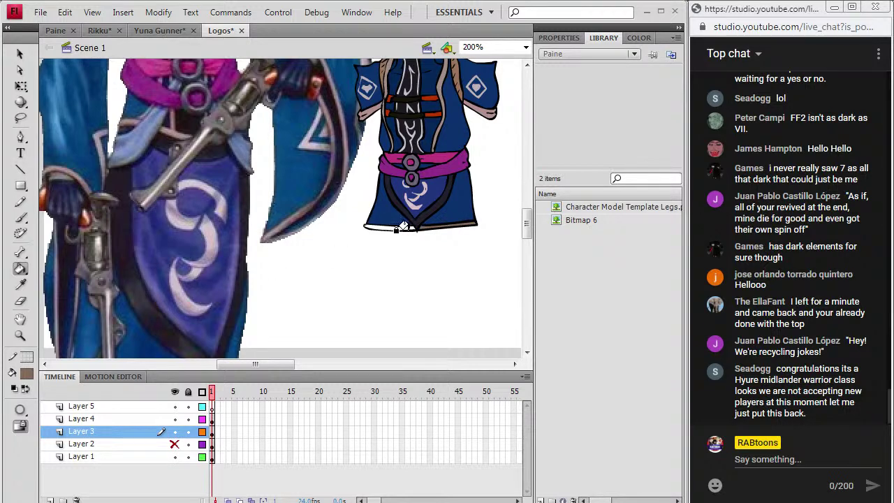
# Close the gap in the outline at the left end of the skirt hem with a black brush
pyautogui.click(21, 337)
pyautogui.moveTo(370, 247); pyautogui.dragTo(445, 193)
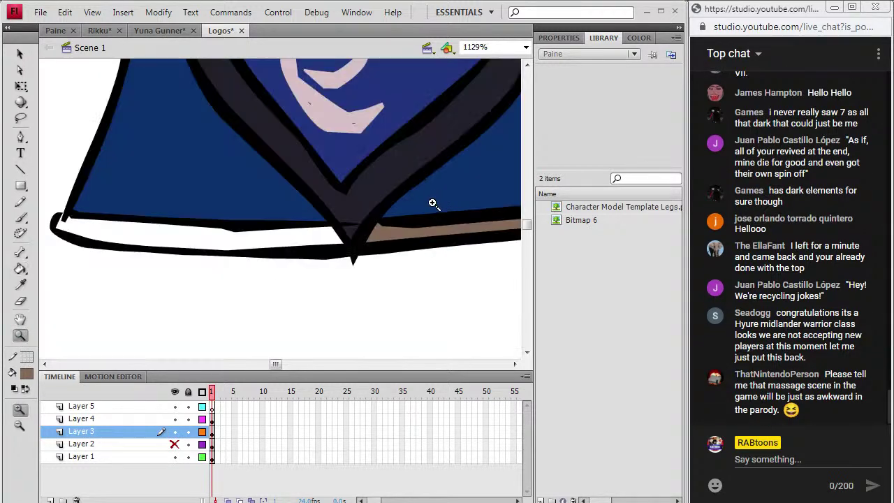
pyautogui.click(26, 373)
pyautogui.click(25, 222)
pyautogui.click(23, 220)
pyautogui.click(213, 432)
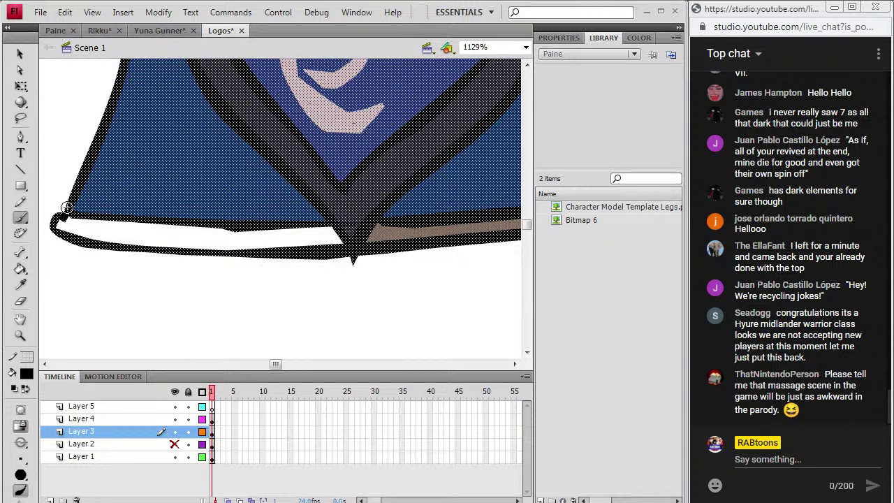
pyautogui.hotkey('ctrl', 'shift', 'a')
# Fill the left part of the skirt hem with the brown sampled from its right part
pyautogui.click(20, 284)
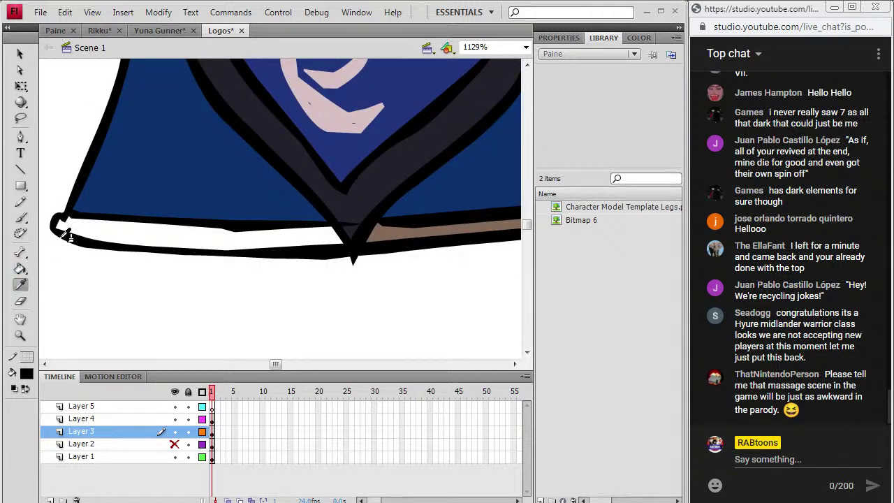
pyautogui.click(391, 236)
pyautogui.click(303, 227)
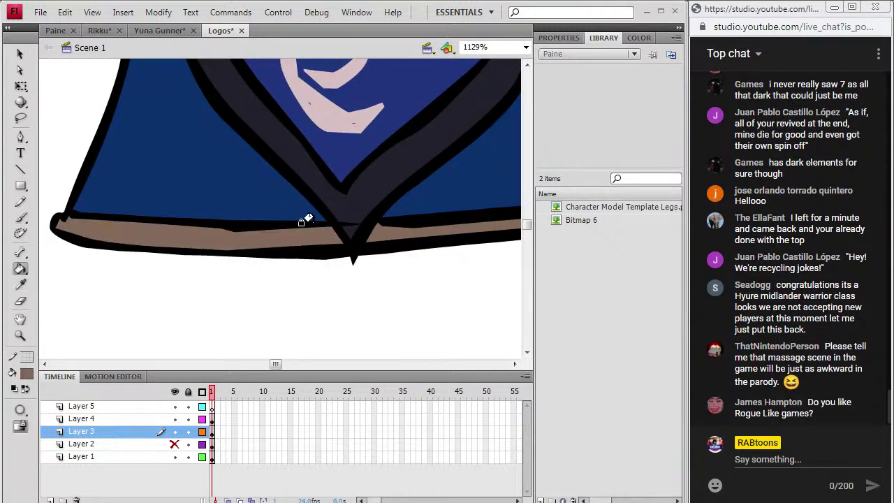
# Paint over the black line crossing the front panel's tip with the border's charcoal and return the zoom to 200%
pyautogui.click(21, 216)
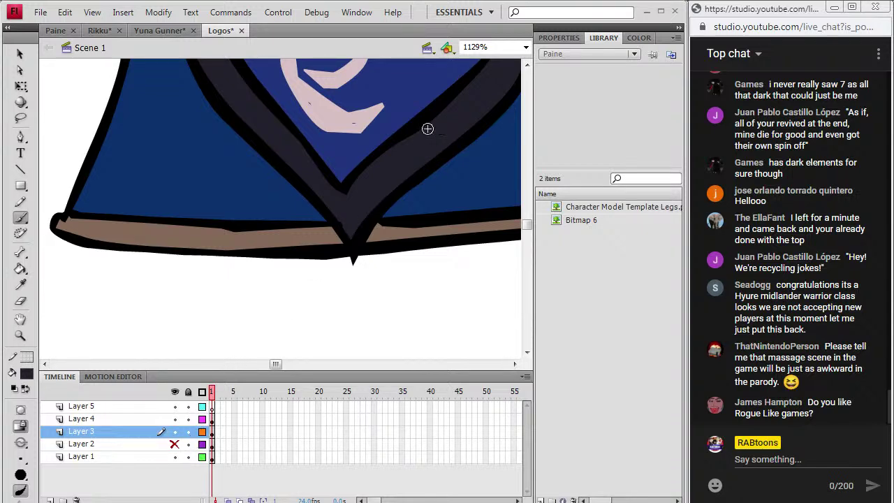
pyautogui.click(525, 46)
pyautogui.click(495, 115)
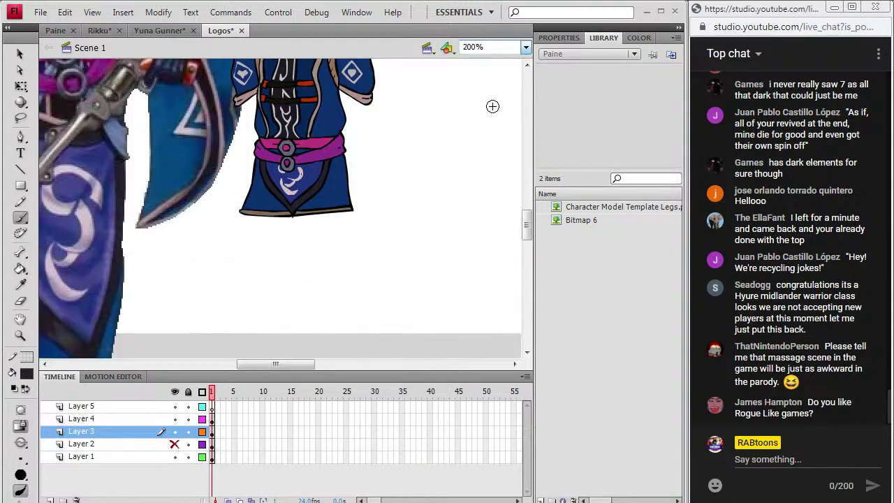
pyautogui.moveTo(264, 363); pyautogui.dragTo(251, 371)
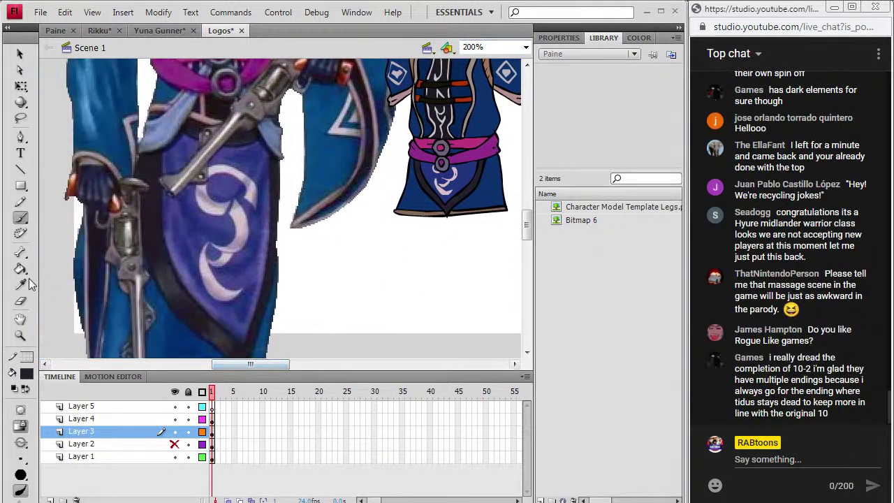
# Touch up the front panel's crest with a brush in the sampled pale pink
pyautogui.press('k')
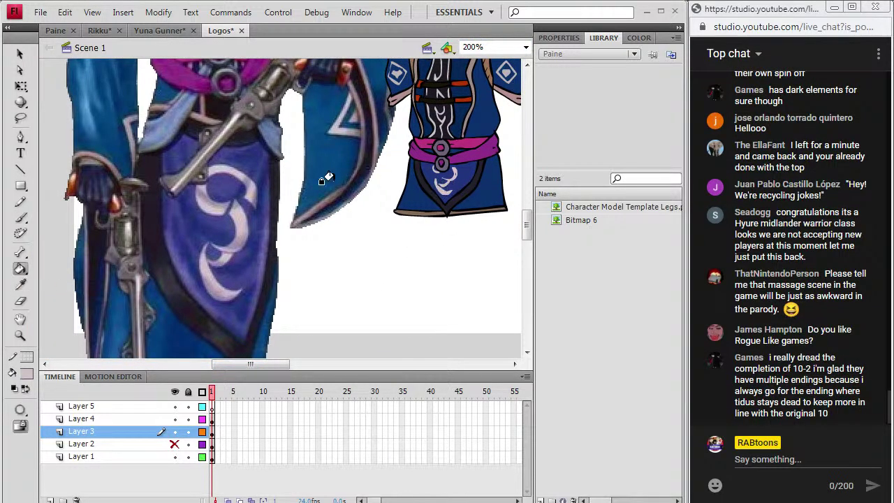
pyautogui.click(21, 217)
pyautogui.click(211, 430)
pyautogui.hotkey('ctrl', 'shift', 'a')
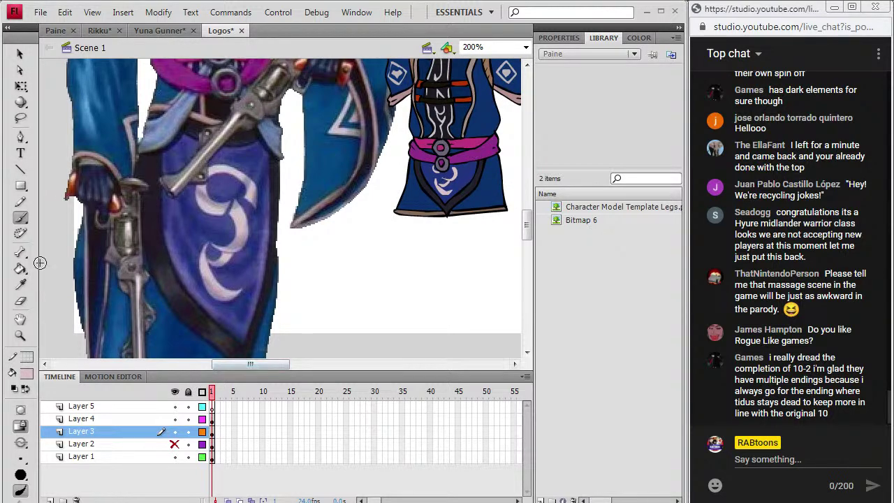
# Set the brush colour back to black and show Layer 2 again
pyautogui.click(26, 373)
pyautogui.click(28, 228)
pyautogui.click(20, 217)
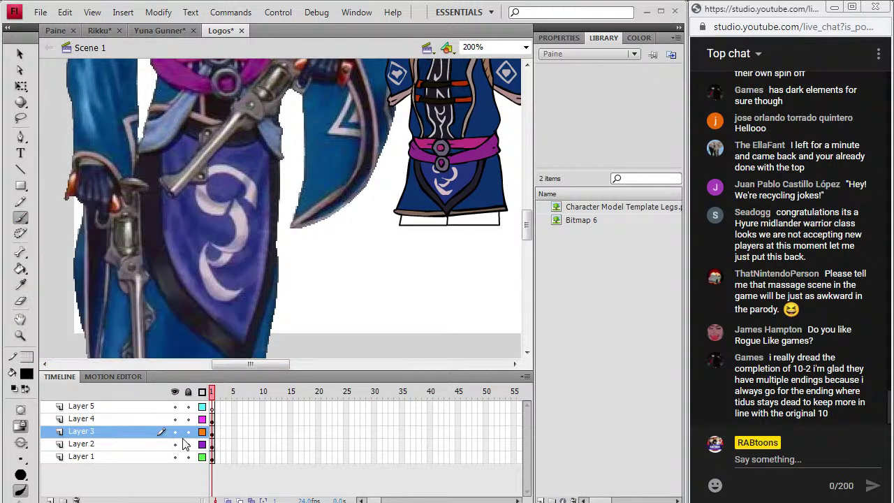
pyautogui.moveTo(526, 227)
pyautogui.mouseDown()
pyautogui.moveTo(527, 258)
pyautogui.moveTo(528, 222)
pyautogui.mouseUp()
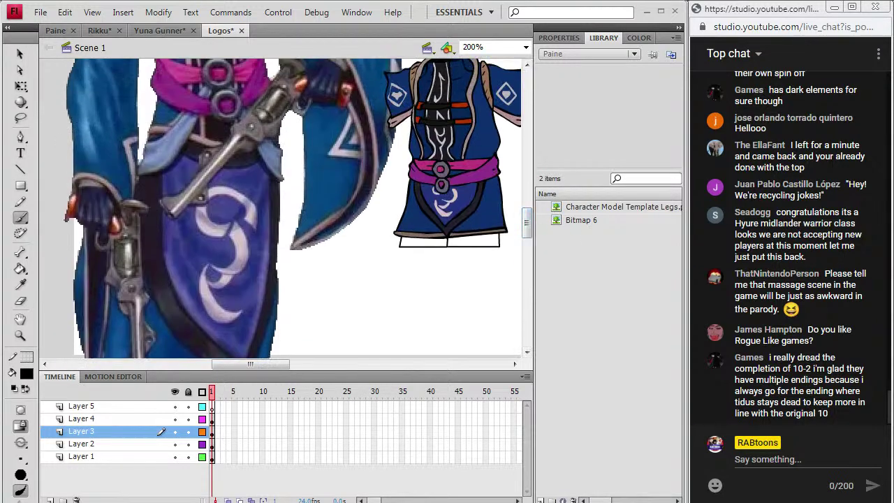
# Outline two rounded shoes in black with the brush over the leg template below the skirt hem
pyautogui.hotkey('ctrl', 'b')
pyautogui.click(449, 240)
pyautogui.hotkey('ctrl', 'z')
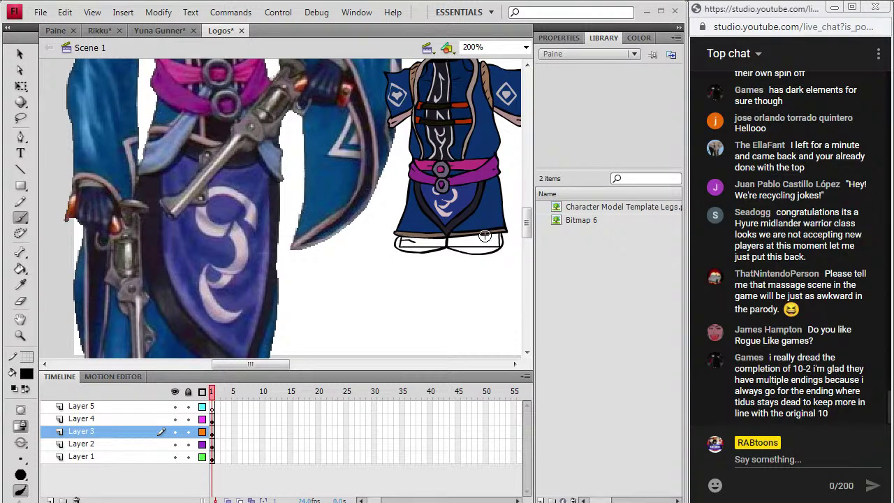
# Fill both shoes with the blue sampled from the reference artwork's shoe
pyautogui.moveTo(527, 223); pyautogui.dragTo(530, 252)
pyautogui.click(20, 284)
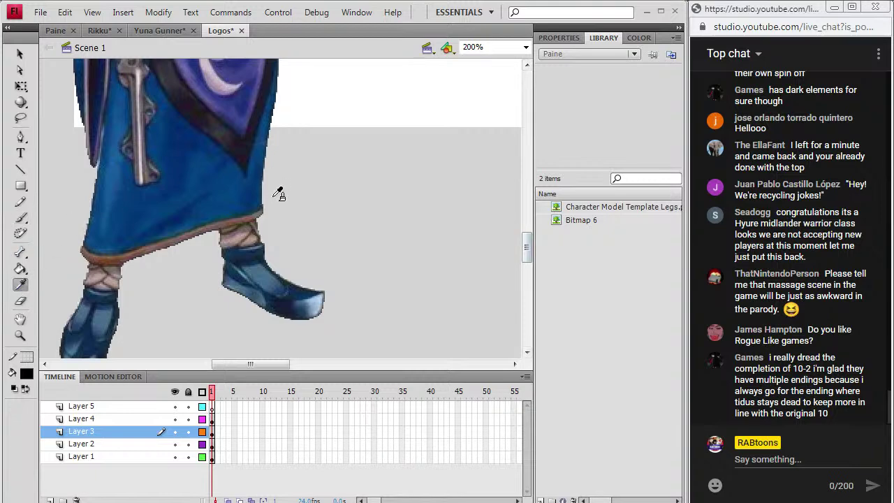
pyautogui.click(261, 281)
pyautogui.moveTo(529, 245); pyautogui.dragTo(531, 216)
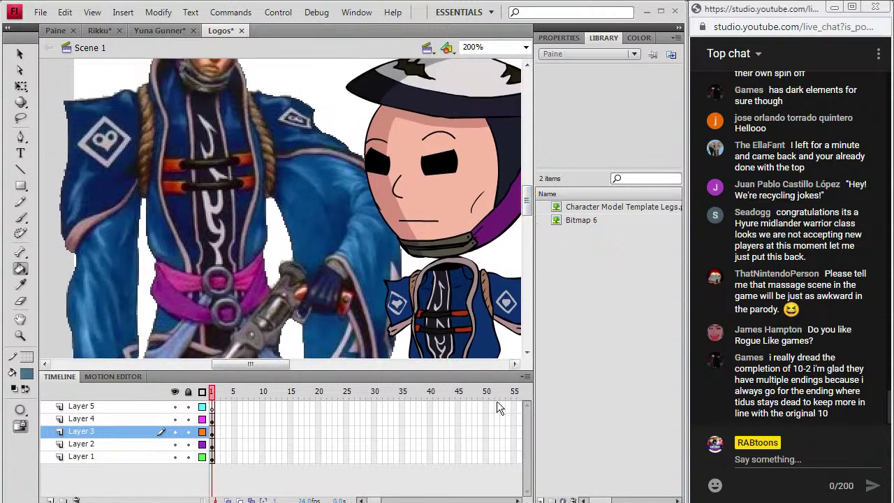
# Select the head and hat on Layer 4 and nudge them down so the neckpiece sits lower on the coat
pyautogui.click(212, 419)
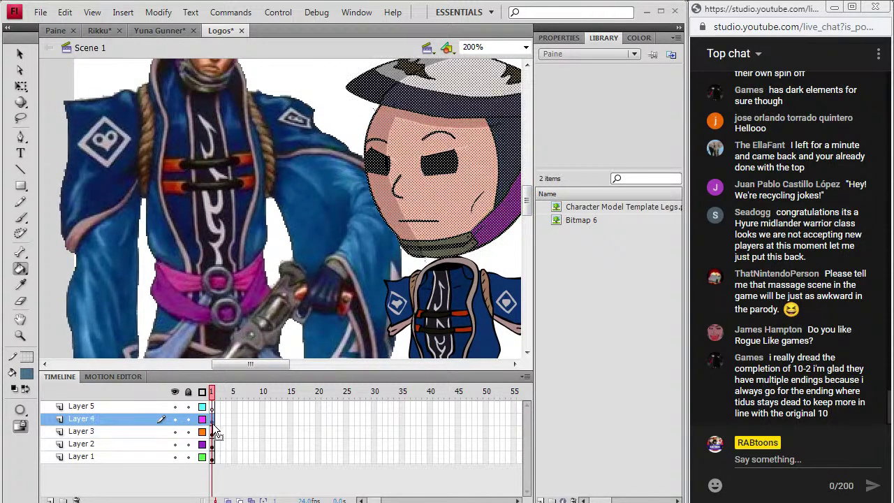
pyautogui.click(212, 432)
pyautogui.click(213, 422)
pyautogui.press('Down')
pyautogui.press('Down')
pyautogui.press('Down')
pyautogui.press('Down')
pyautogui.press('Down')
pyautogui.press('Down')
pyautogui.press('Down')
pyautogui.press('Down')
pyautogui.press('Down')
pyautogui.press('Down')
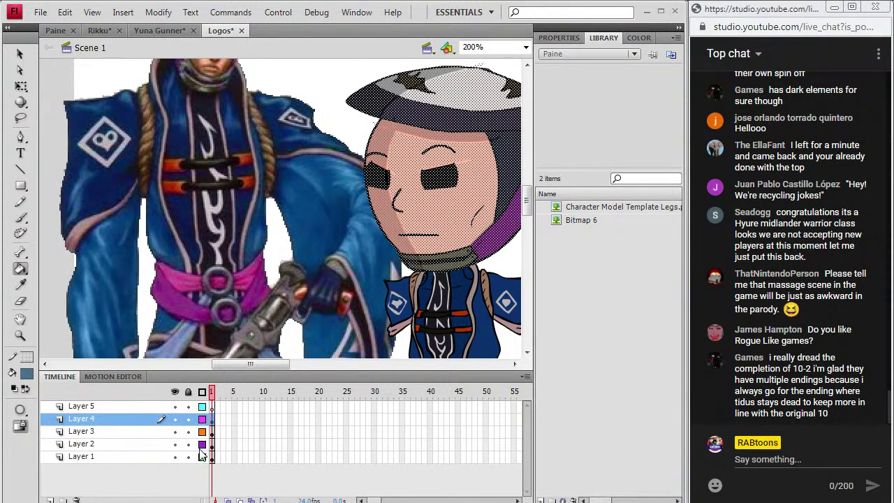
pyautogui.moveTo(255, 366); pyautogui.dragTo(266, 366)
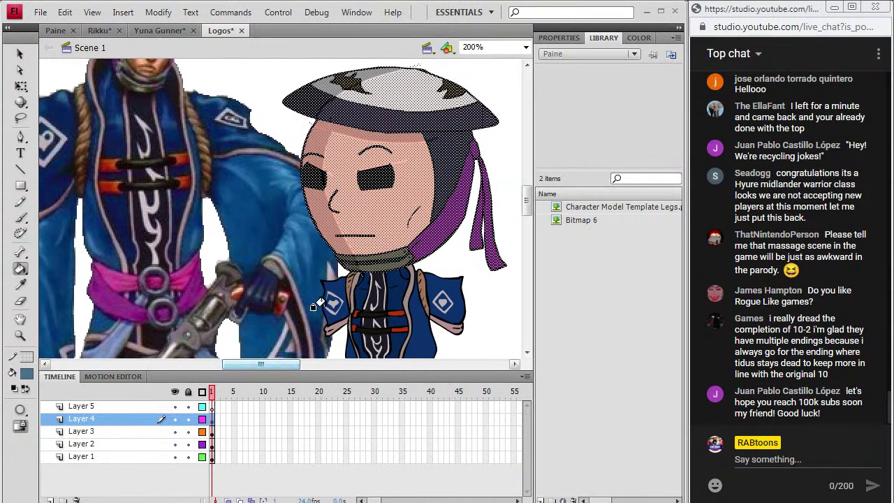
pyautogui.click(336, 258)
# Delete the reference artwork from Layer 1 and set the brush colour back to black
pyautogui.moveTo(526, 203)
pyautogui.mouseDown()
pyautogui.moveTo(527, 237)
pyautogui.moveTo(528, 214)
pyautogui.mouseUp()
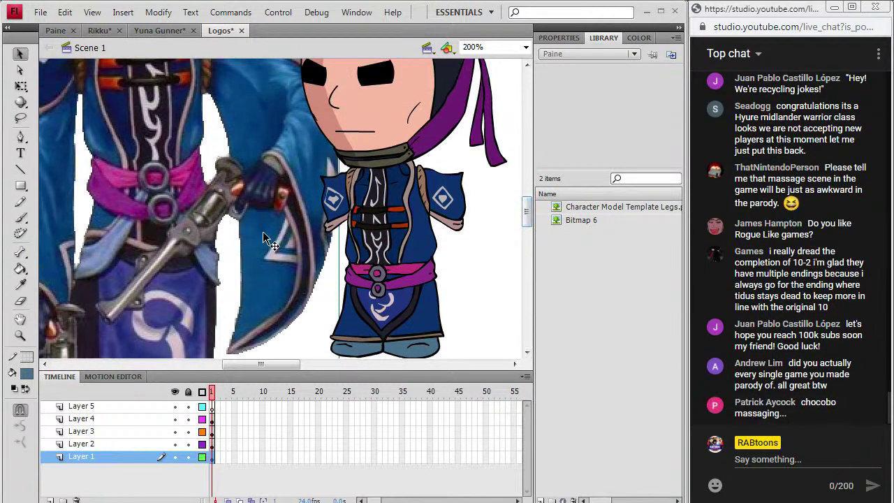
pyautogui.press('Delete')
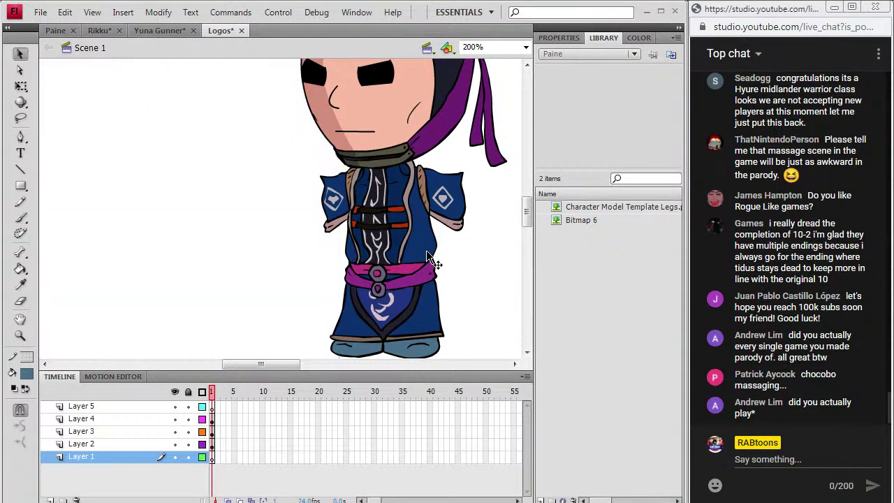
pyautogui.click(41, 12)
pyautogui.click(41, 124)
pyautogui.click(26, 373)
pyautogui.click(27, 228)
pyautogui.press('b')
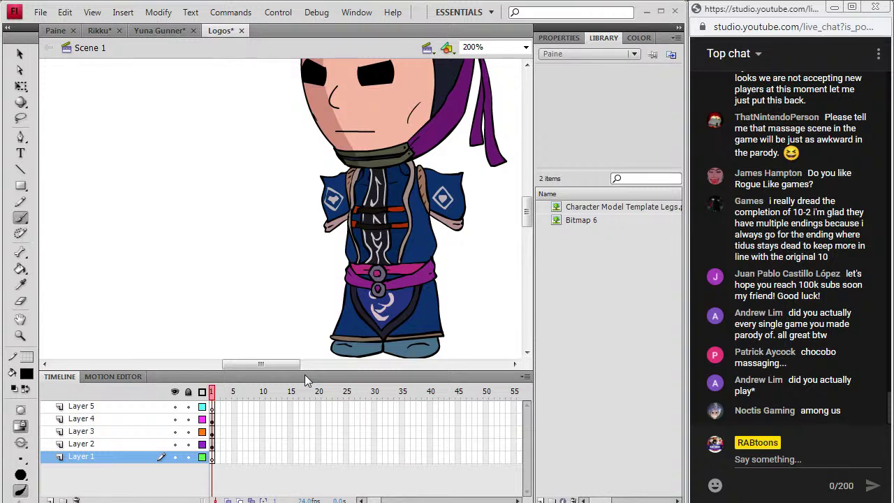
# Pencil shading boundary lines along the left side of the coat, skirt and shoe on Layer 3
pyautogui.scroll(3, 518, 206)
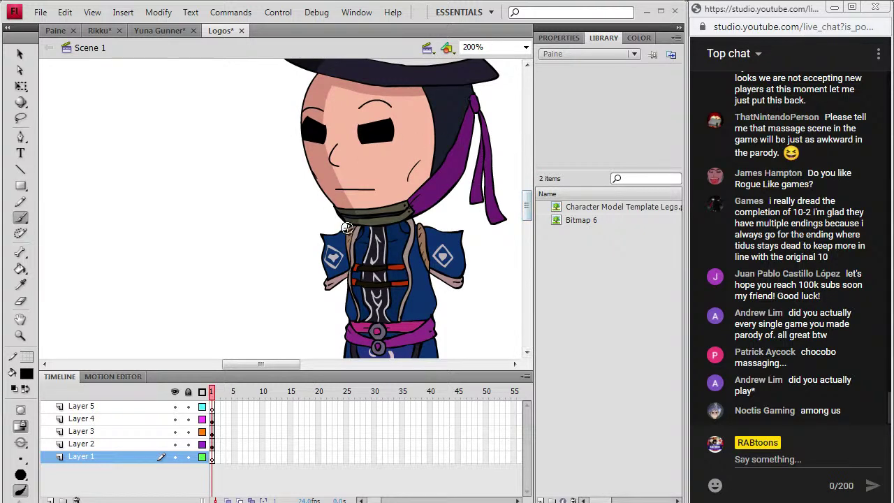
pyautogui.click(216, 444)
pyautogui.click(214, 418)
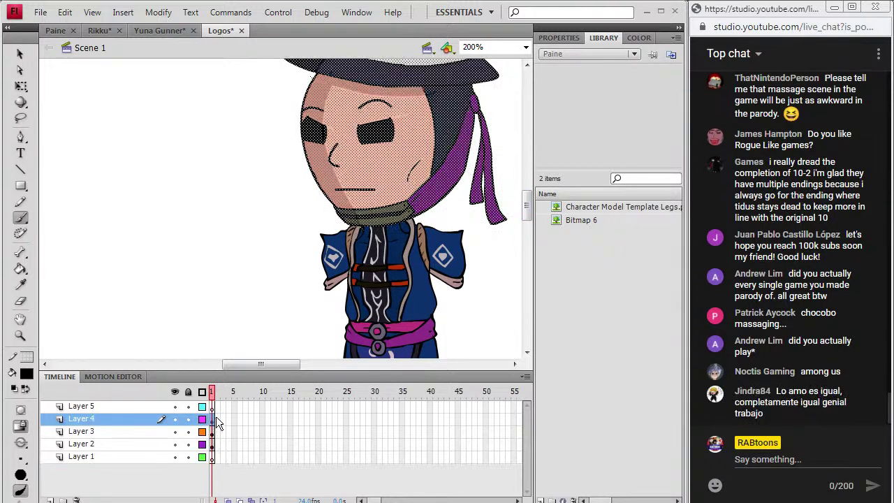
pyautogui.click(215, 429)
pyautogui.scroll(-4, 521, 206)
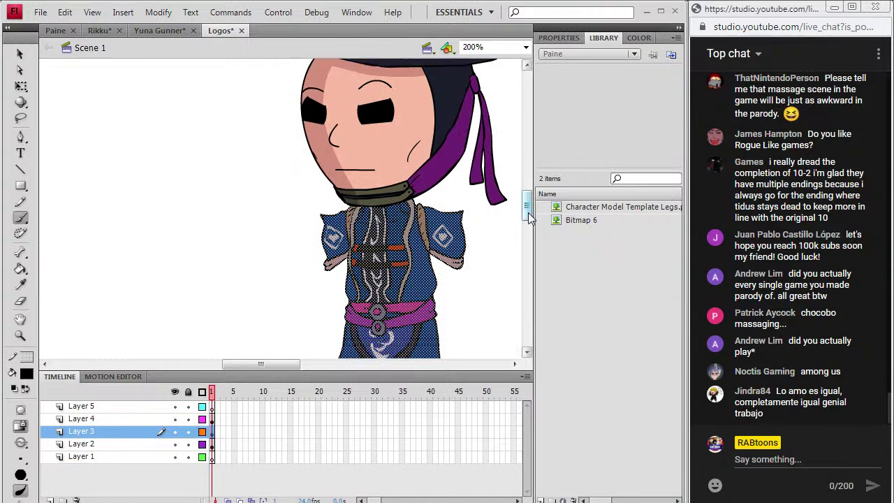
pyautogui.click(20, 201)
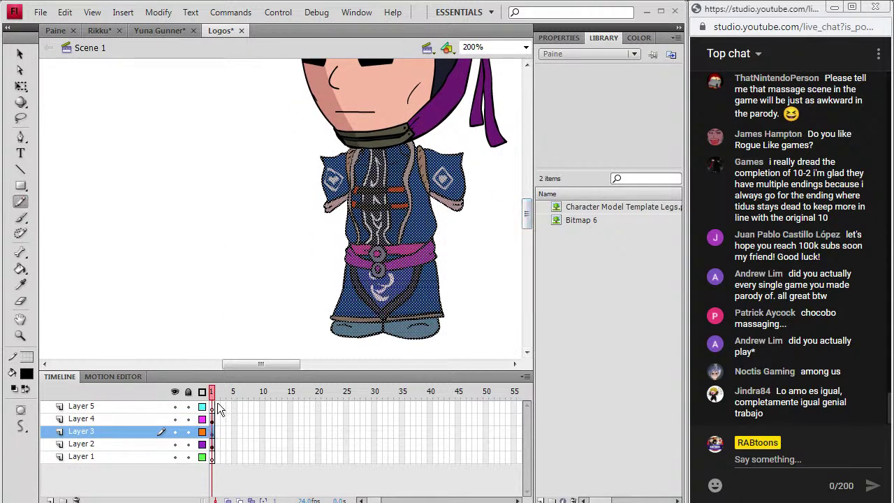
pyautogui.click(361, 282)
pyautogui.moveTo(372, 164); pyautogui.dragTo(359, 127)
# Sample the skirt's blue, darken it and fill the shaded left side of the skirt and coat
pyautogui.click(20, 284)
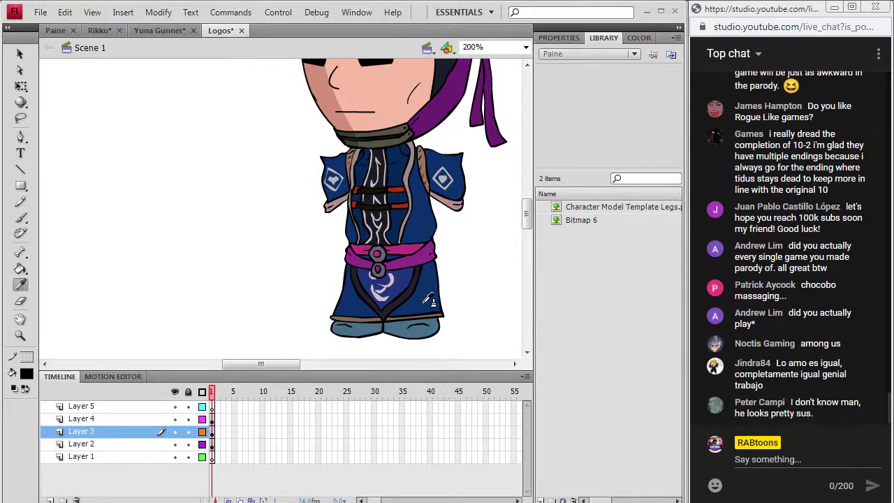
pyautogui.click(423, 302)
pyautogui.click(26, 374)
pyautogui.click(244, 217)
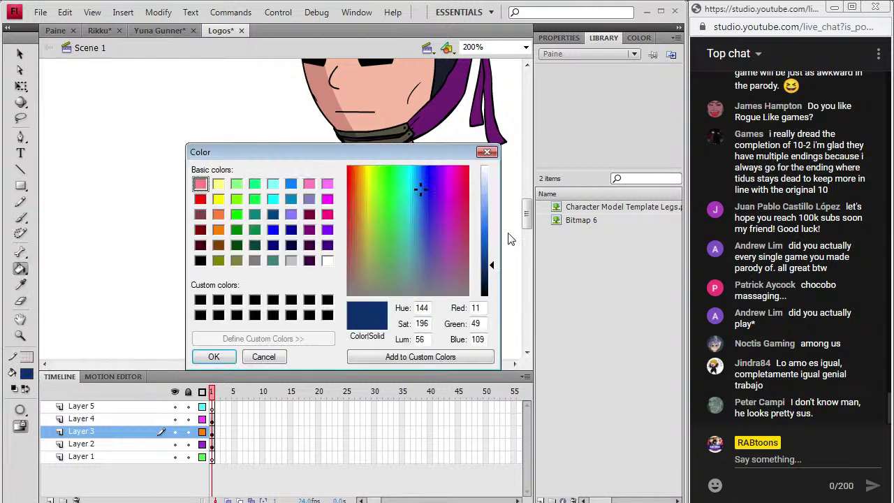
pyautogui.click(213, 356)
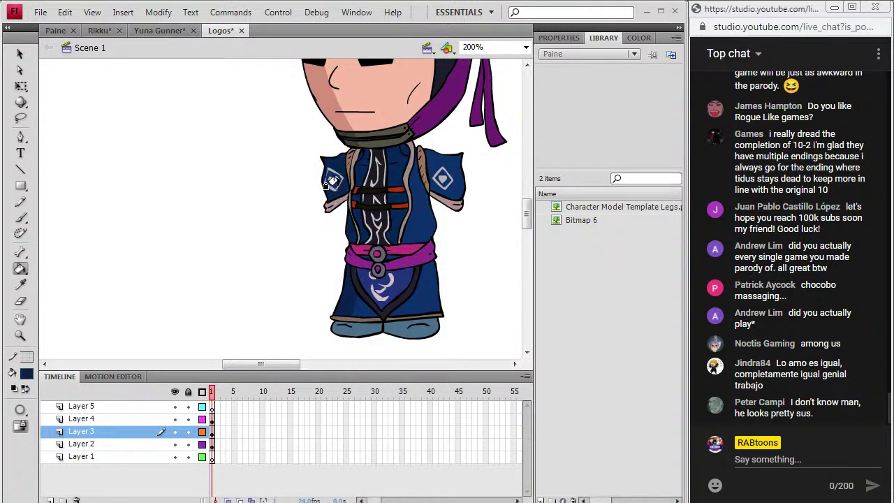
pyautogui.click(20, 285)
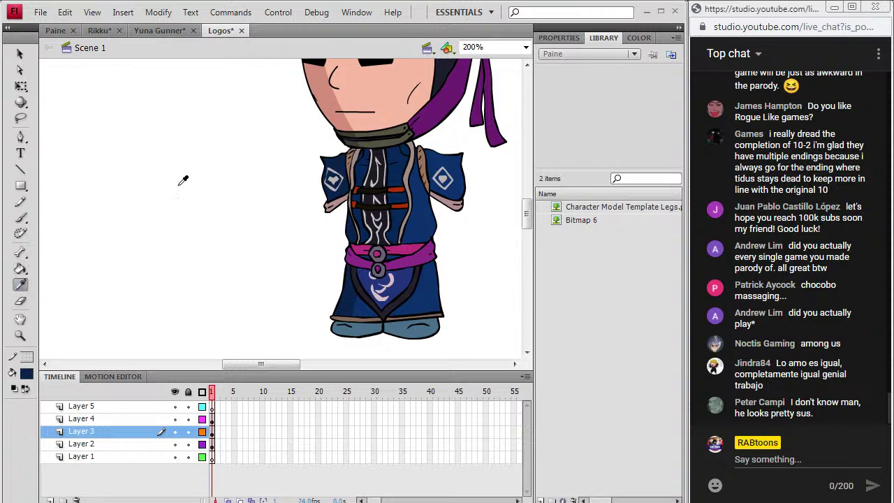
pyautogui.click(347, 225)
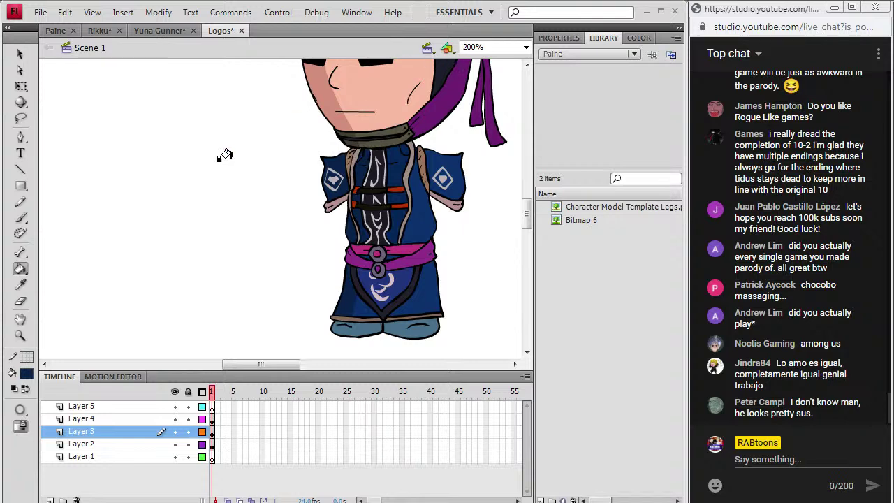
# Sample the pale grey of the left sleeve's emblem, darken it and try it as shading on the emblem, then undo the last fill
pyautogui.click(21, 285)
pyautogui.click(342, 180)
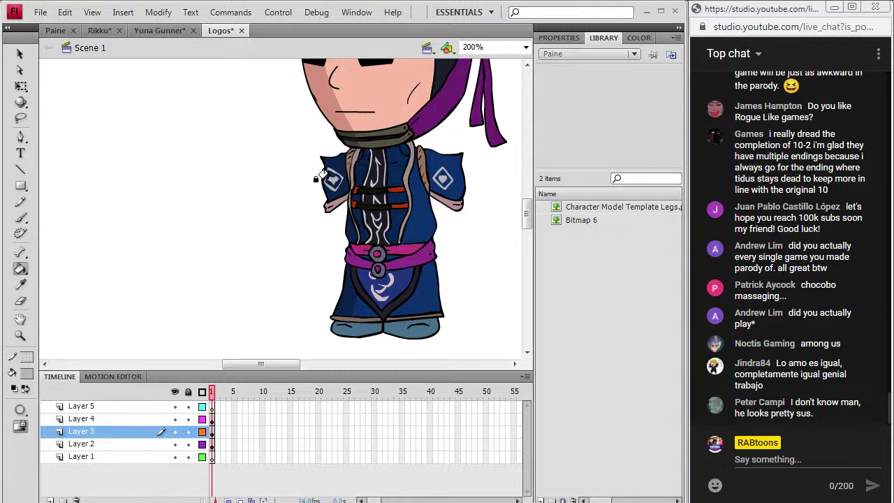
pyautogui.click(27, 374)
pyautogui.click(247, 218)
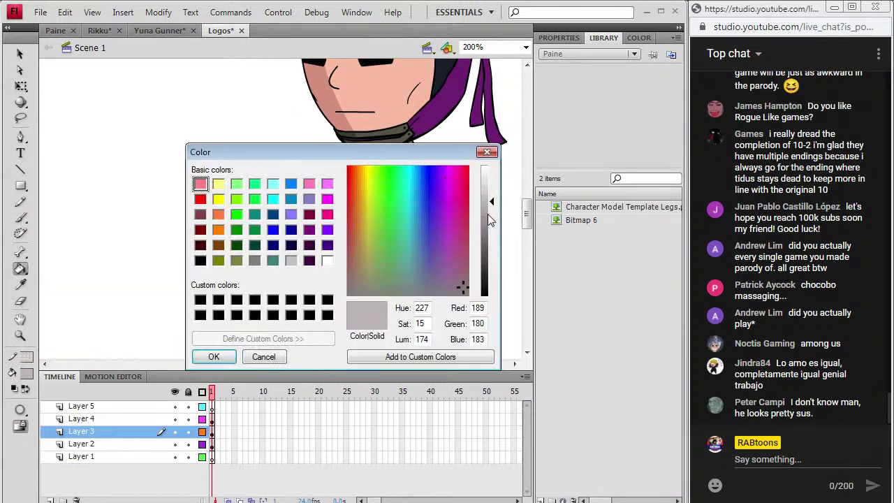
pyautogui.click(491, 222)
pyautogui.click(214, 356)
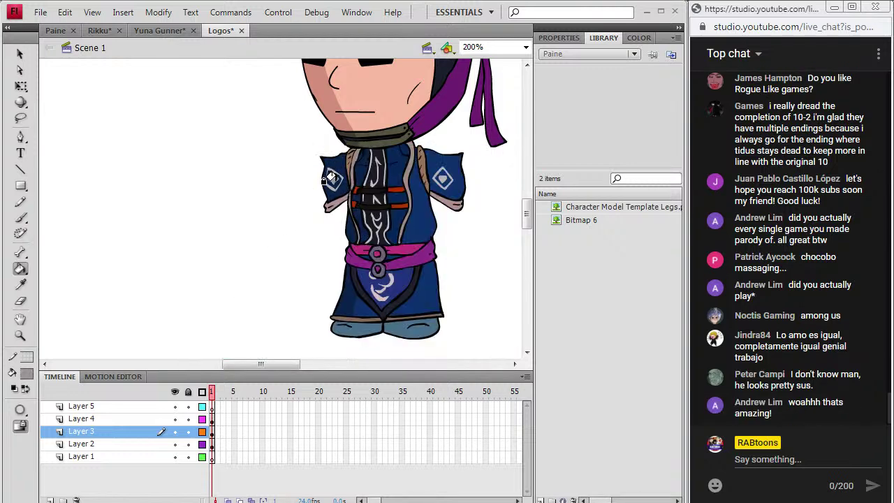
pyautogui.click(332, 180)
pyautogui.hotkey('ctrl', 'z')
# Fill the shaded part of the left shoe with the blue sampled from the skirt
pyautogui.press('i')
pyautogui.click(367, 309)
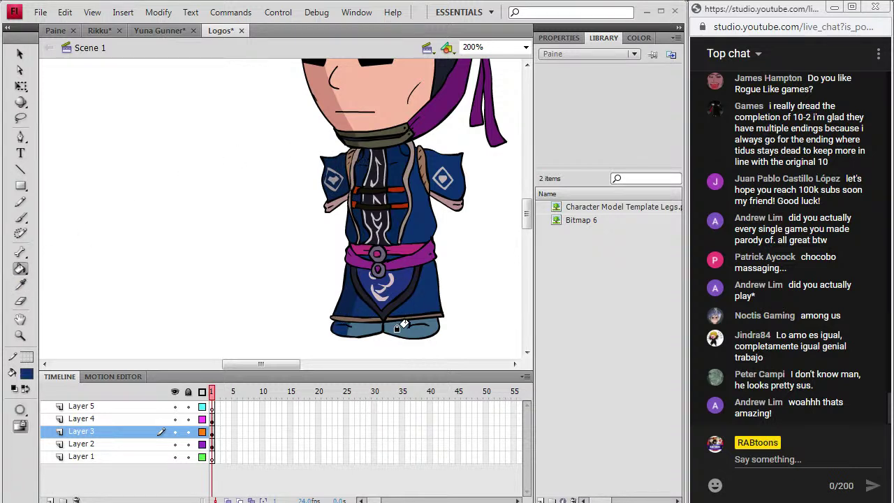
# Darken the brown sampled from the coat's left trim to RGB 111, 83, 66 and fill the trim's shaded parts
pyautogui.click(21, 285)
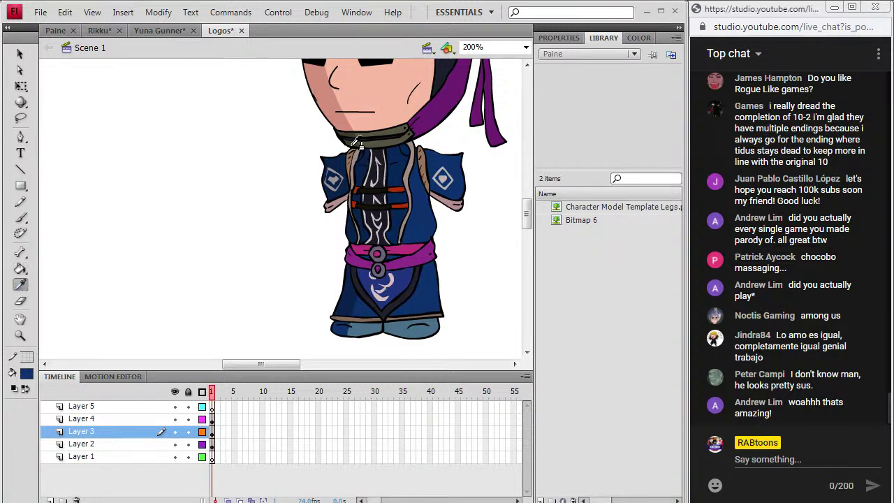
pyautogui.click(354, 155)
pyautogui.click(27, 373)
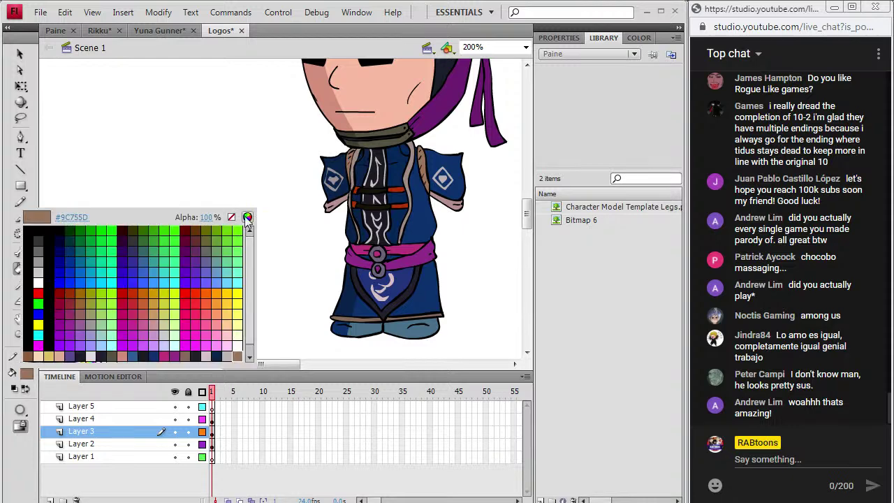
pyautogui.click(247, 218)
pyautogui.click(485, 251)
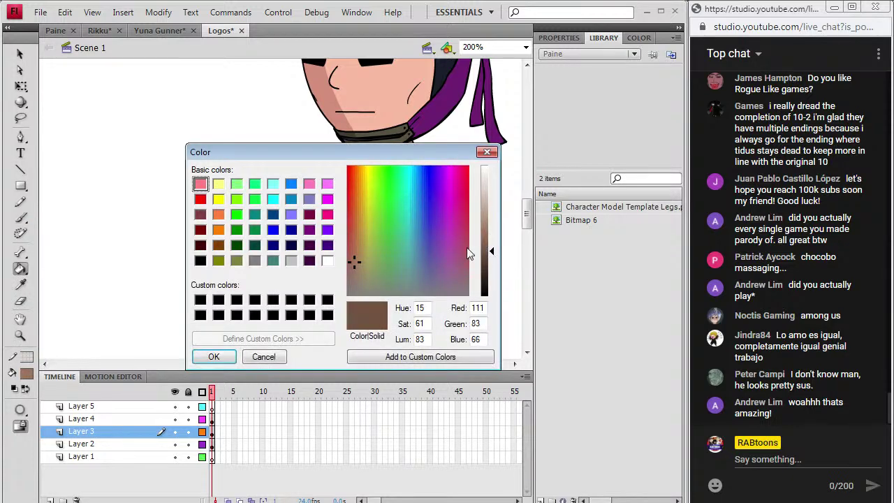
pyautogui.click(213, 357)
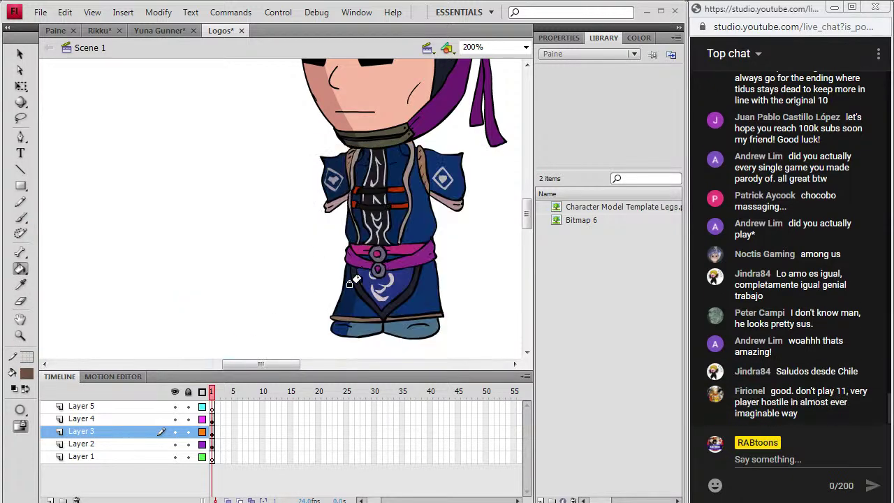
pyautogui.click(346, 235)
# Sample the front panel's blue, darken it and fill the panel's shaded part with it
pyautogui.moveTo(527, 215); pyautogui.dragTo(527, 218)
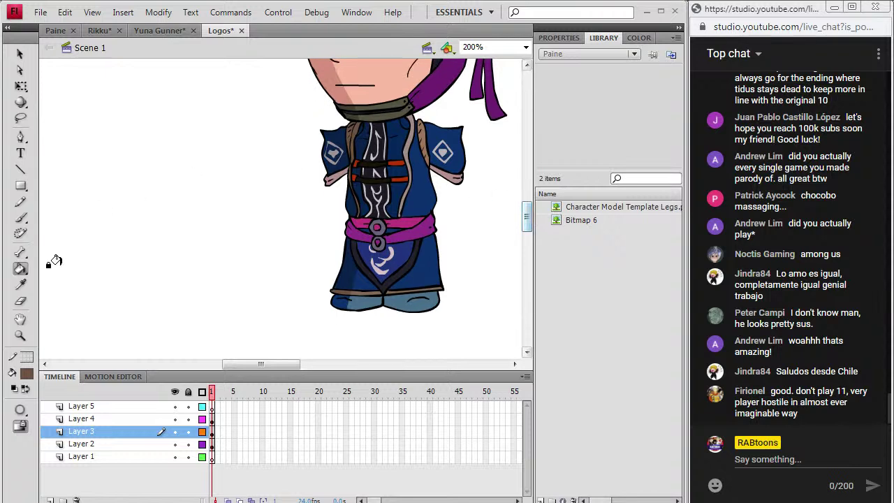
pyautogui.press('i')
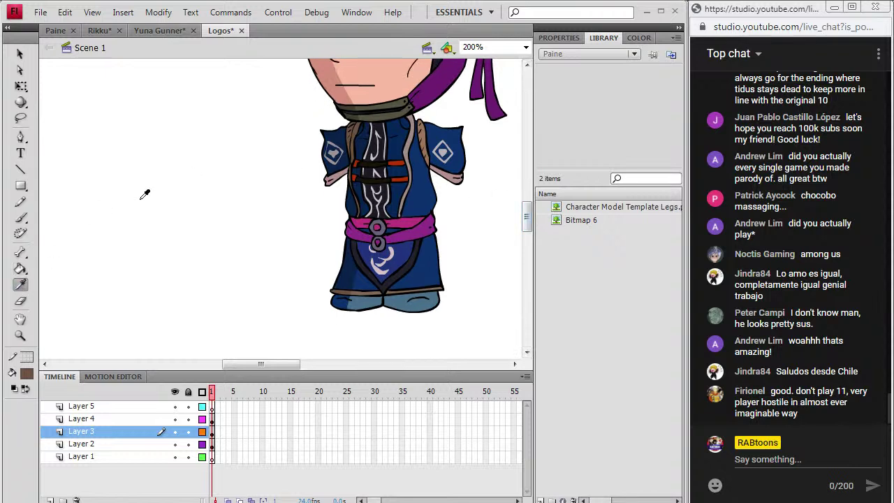
pyautogui.click(409, 271)
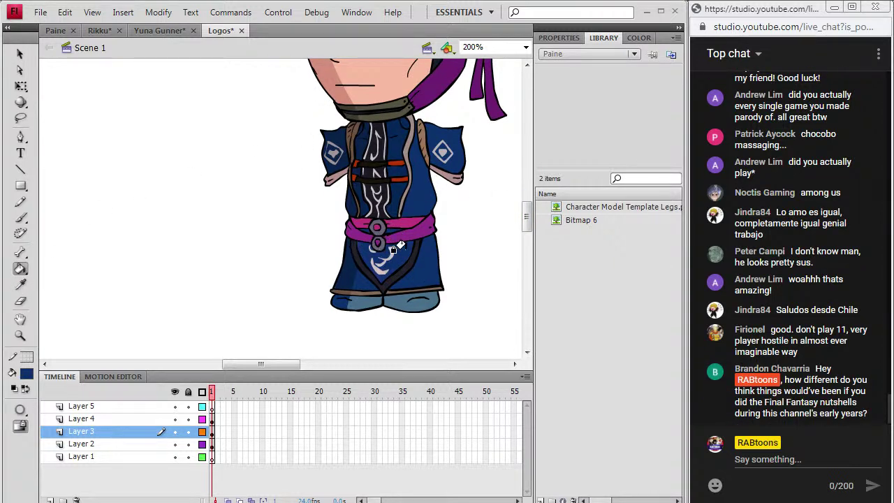
pyautogui.press('i')
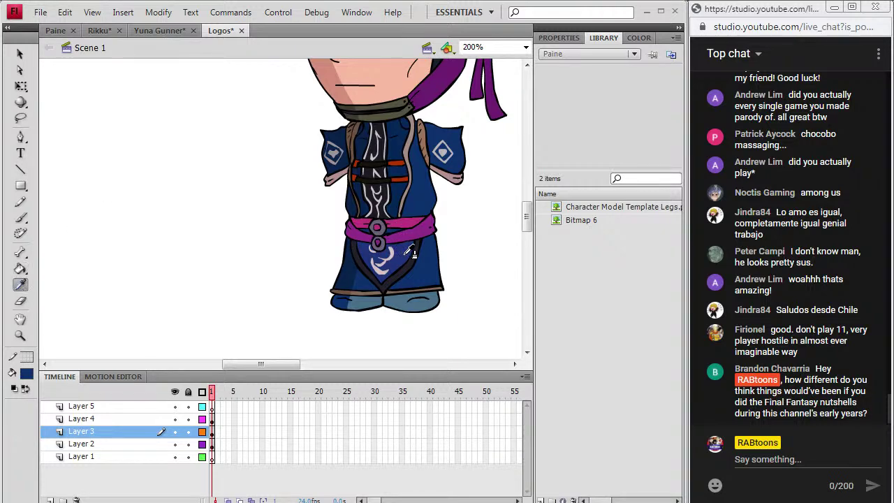
pyautogui.click(408, 257)
pyautogui.click(29, 375)
pyautogui.click(249, 217)
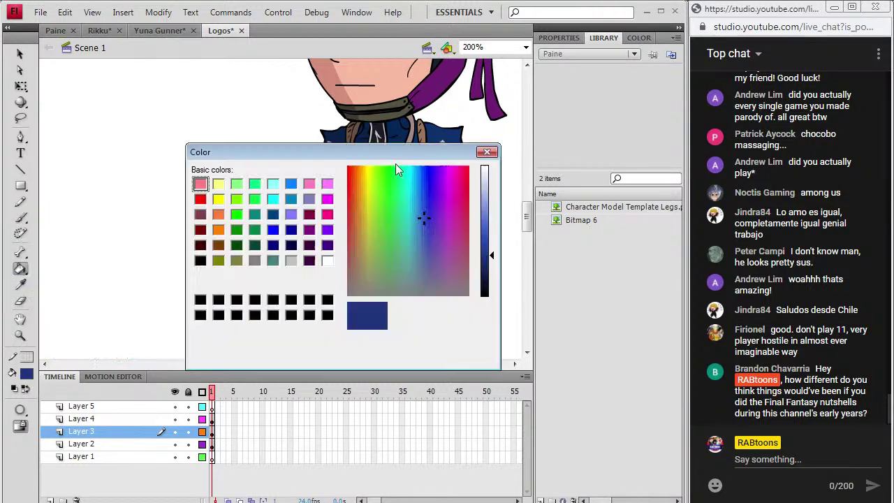
pyautogui.click(214, 356)
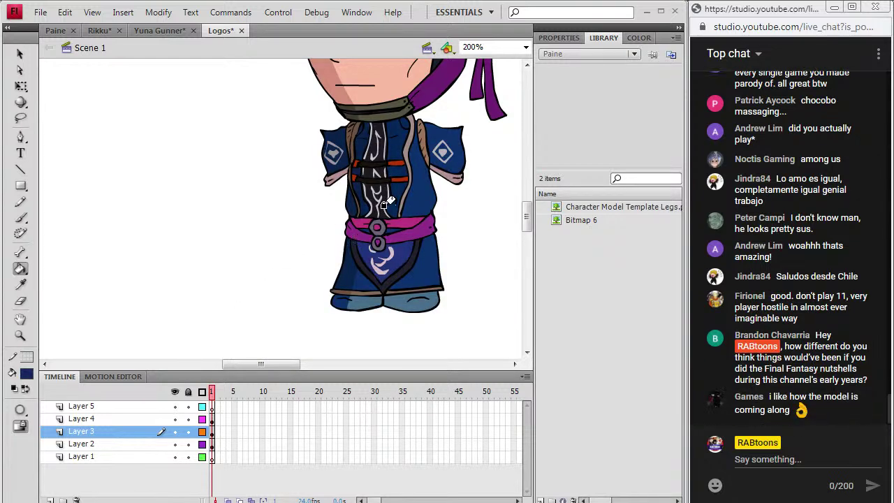
# Sample the lower sash's purple, darken it to RGB 100, 32, 95 and fill the sash's shaded part with it
pyautogui.click(20, 284)
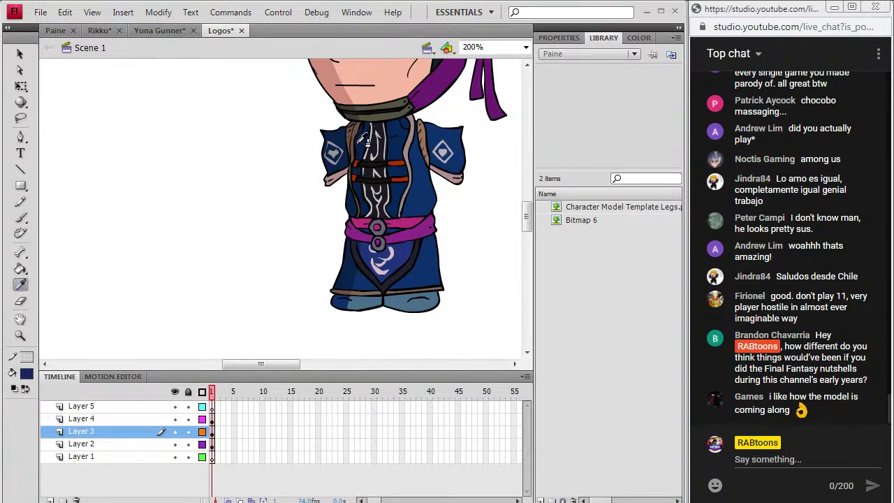
pyautogui.click(412, 236)
pyautogui.click(27, 374)
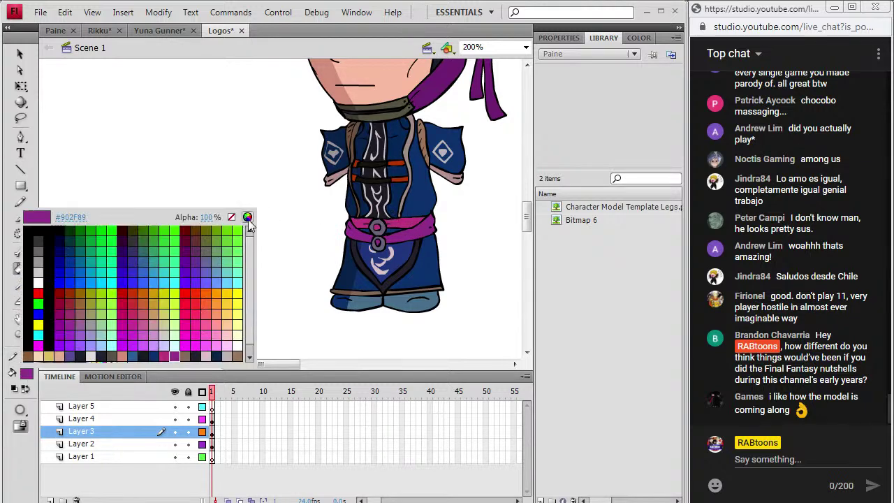
pyautogui.click(250, 213)
pyautogui.moveTo(487, 250); pyautogui.dragTo(451, 266)
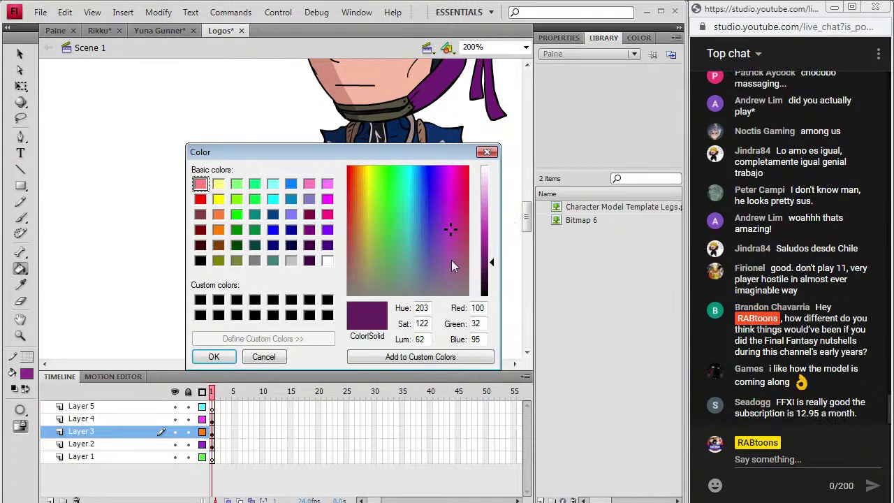
pyautogui.click(214, 356)
# Sample the upper sash's pink, darken it and fill the shaded parts of the upper sash and the left sleeve's cuff
pyautogui.click(20, 284)
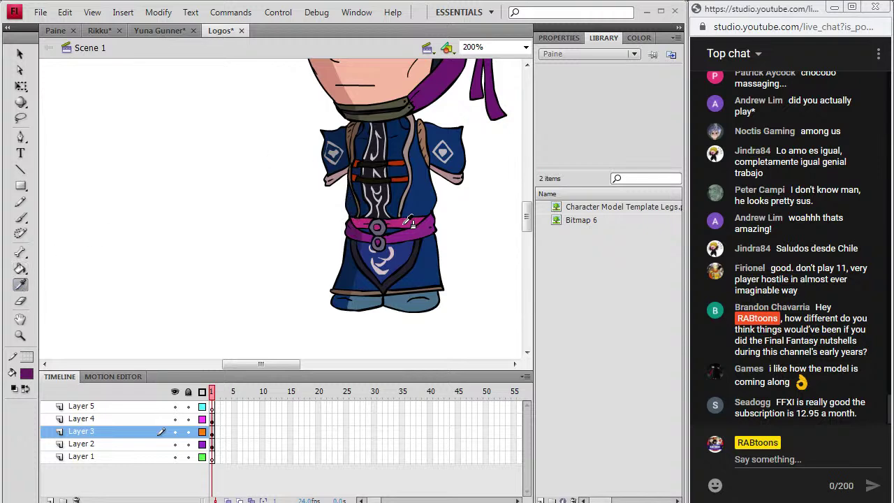
pyautogui.click(405, 223)
pyautogui.click(26, 374)
pyautogui.click(248, 217)
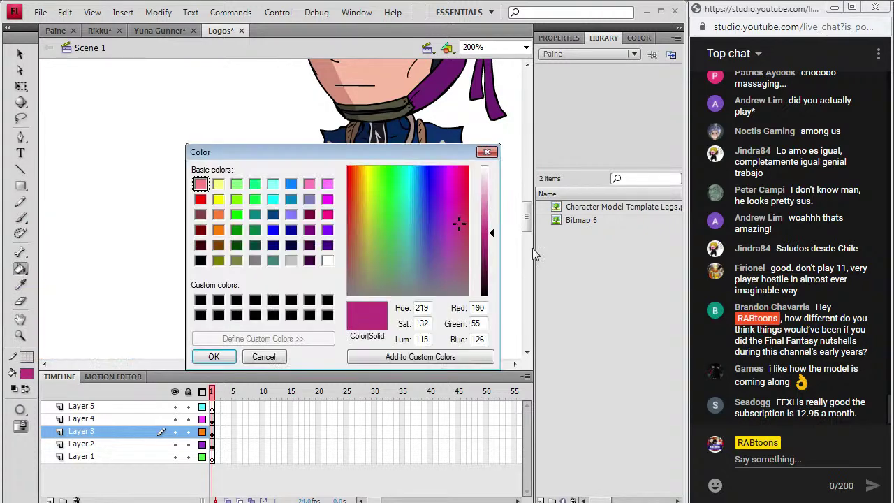
pyautogui.click(488, 256)
pyautogui.click(214, 356)
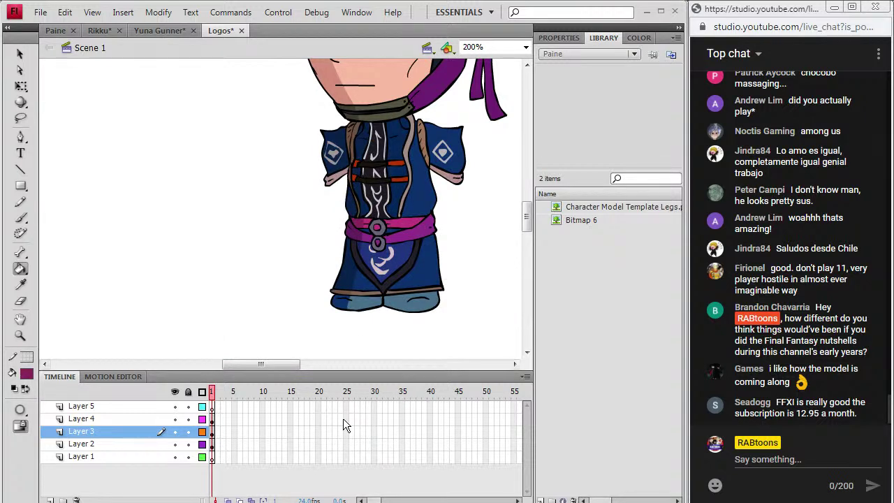
pyautogui.click(20, 285)
pyautogui.click(367, 216)
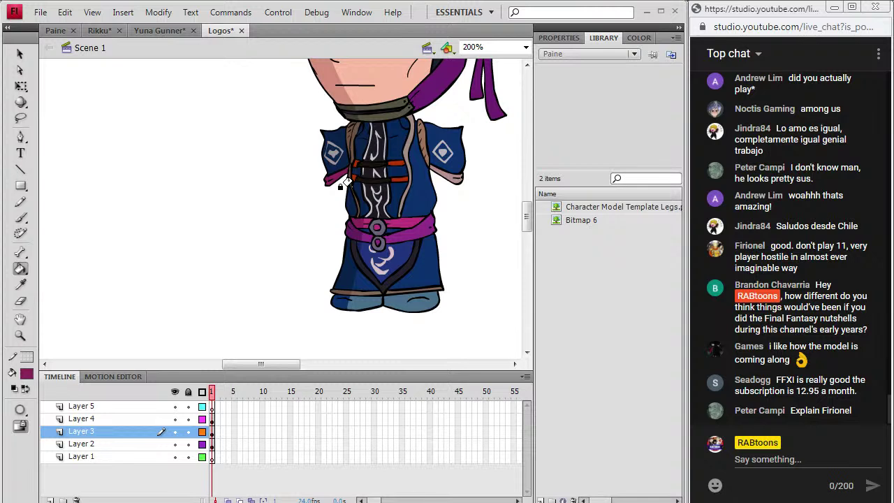
# Draw thin arms and mitten-shaped hands below both sleeves on Layer 5 with a black brush
pyautogui.click(212, 406)
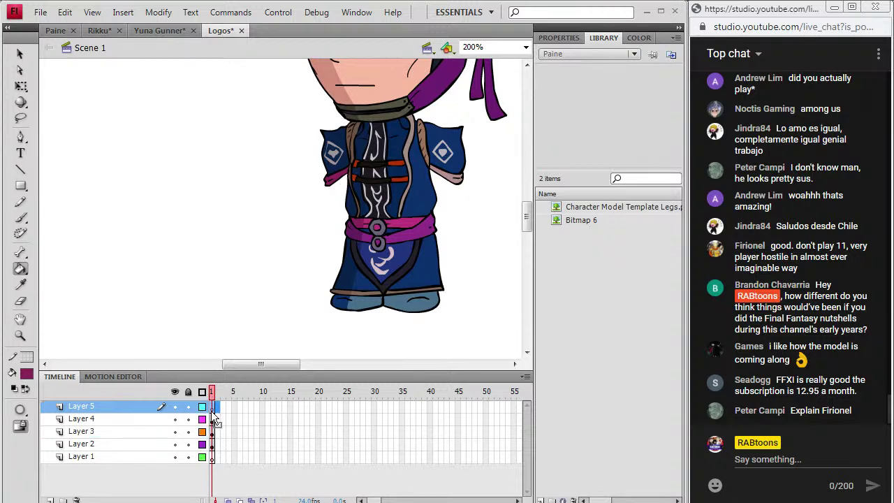
pyautogui.click(26, 374)
pyautogui.click(24, 224)
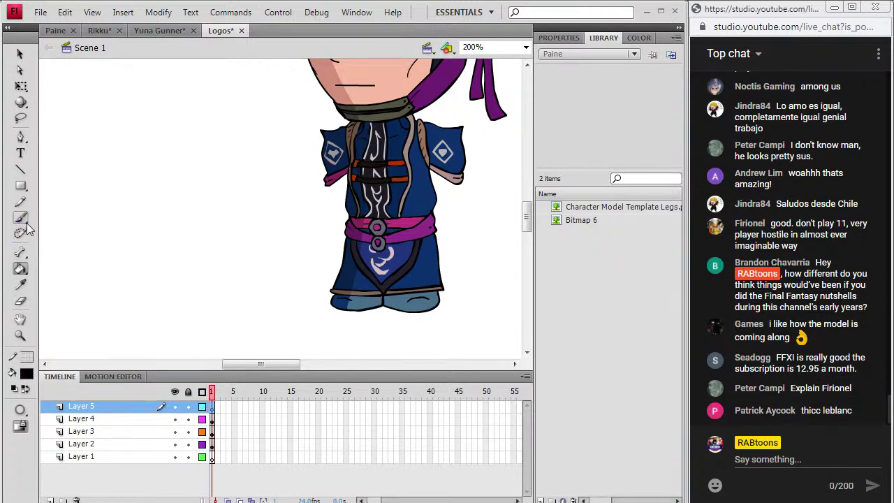
pyautogui.press('b')
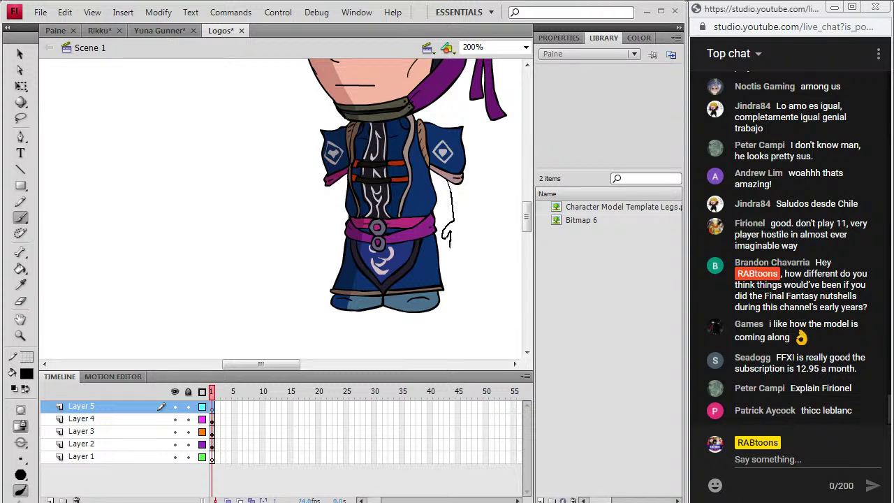
pyautogui.moveTo(460, 253); pyautogui.dragTo(451, 200)
pyautogui.moveTo(332, 183); pyautogui.dragTo(333, 217)
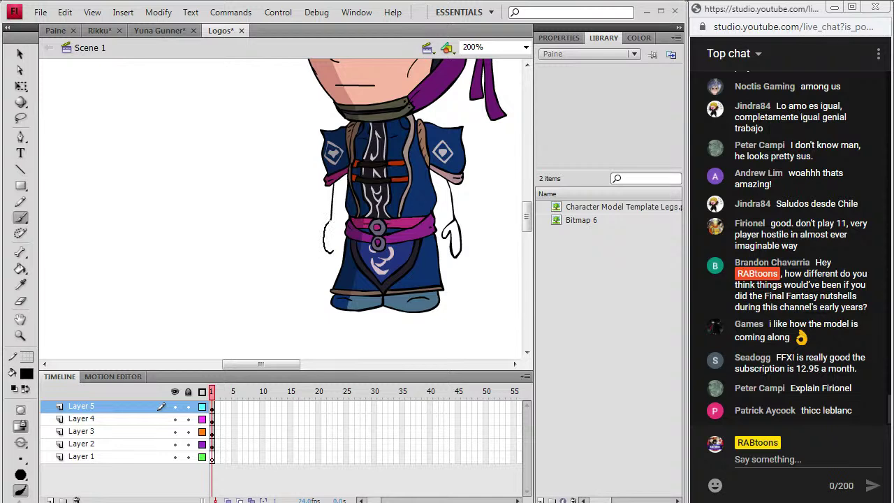
pyautogui.moveTo(334, 211); pyautogui.dragTo(333, 210)
# Fill both hands with the blue sampled from the coat
pyautogui.click(21, 285)
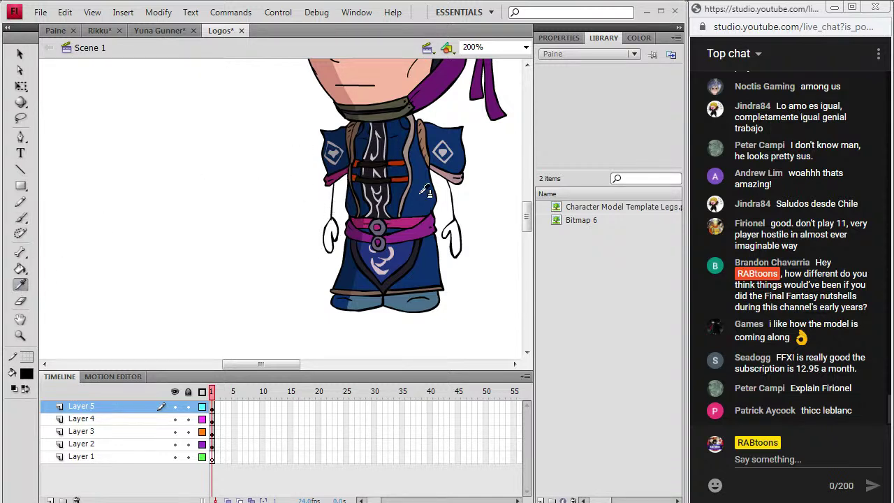
pyautogui.click(403, 194)
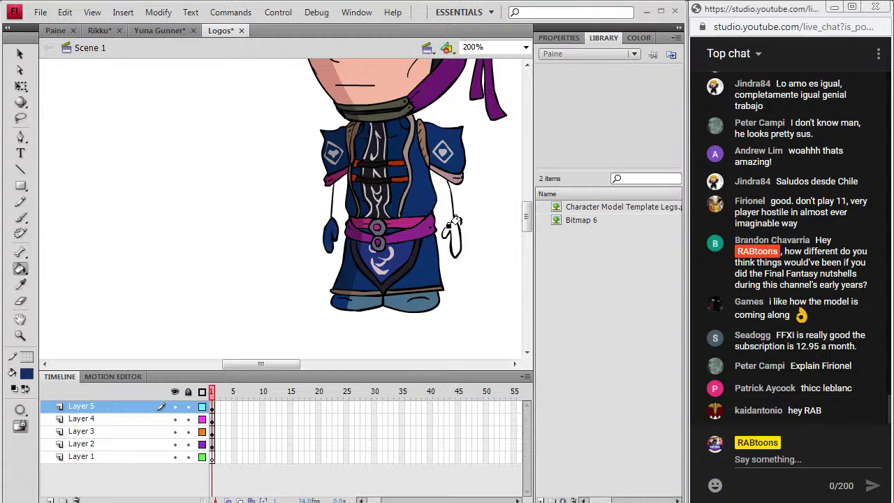
pyautogui.moveTo(528, 222)
pyautogui.mouseDown()
pyautogui.moveTo(532, 213)
pyautogui.moveTo(530, 228)
pyautogui.mouseUp()
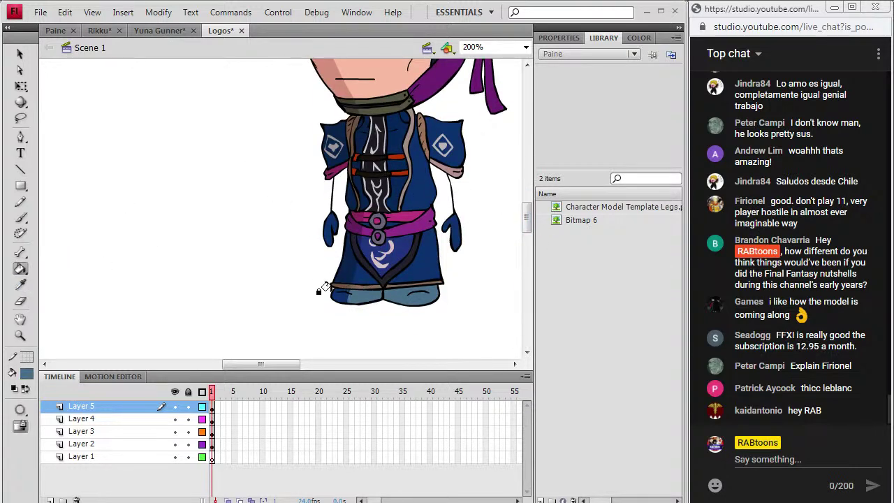
# Darken the grey-blue sampled from the shoes and refill the left shoe's shaded part with it
pyautogui.click(26, 373)
pyautogui.click(248, 216)
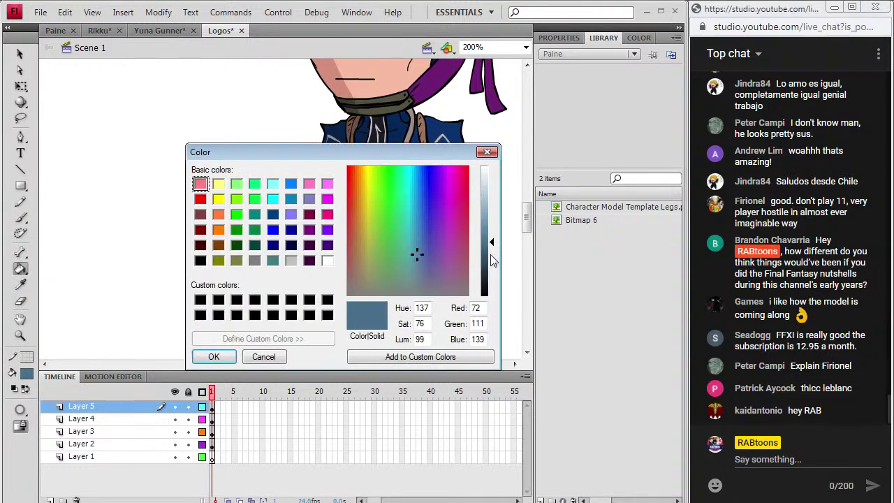
pyautogui.click(217, 354)
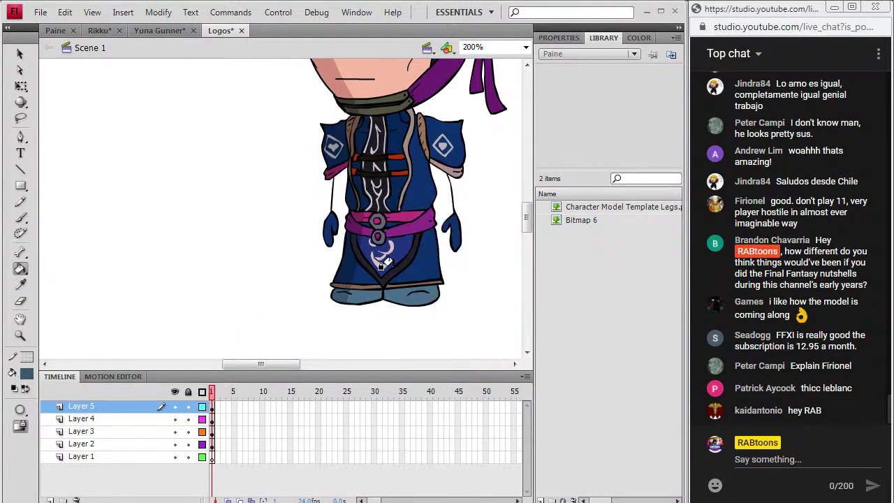
# Save the Logos document
pyautogui.click(525, 46)
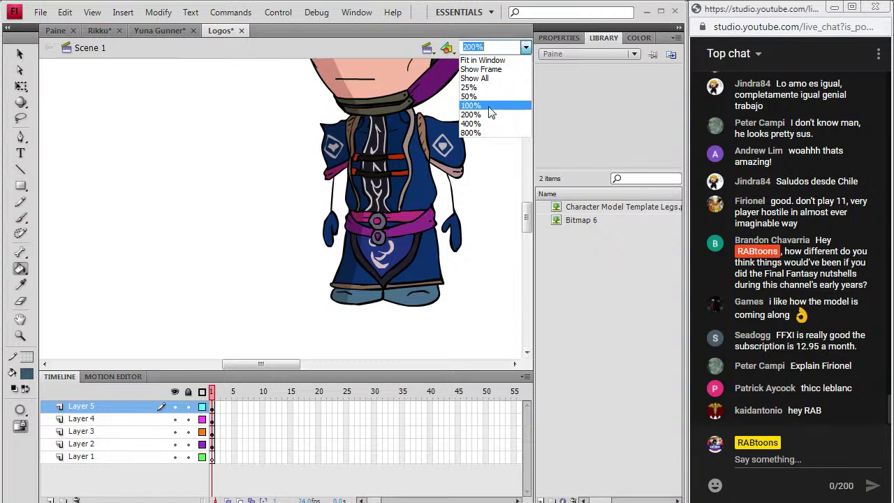
pyautogui.click(491, 106)
pyautogui.scroll(3, 525, 203)
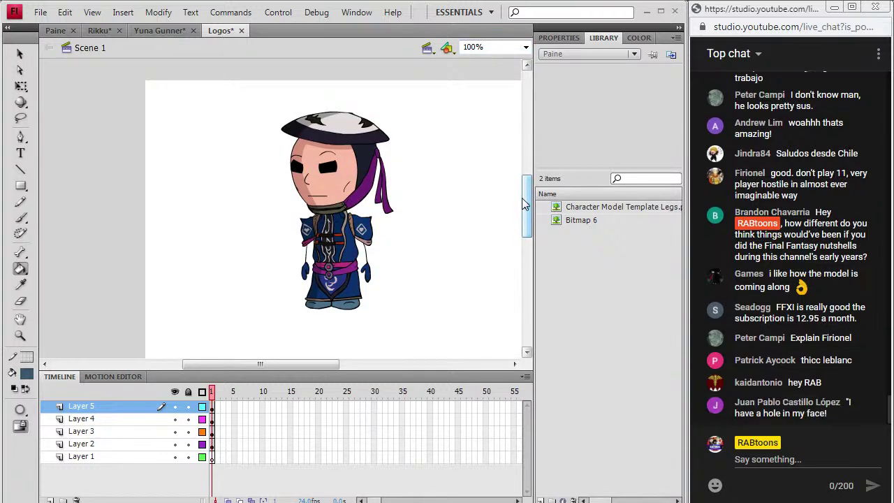
pyautogui.press('z')
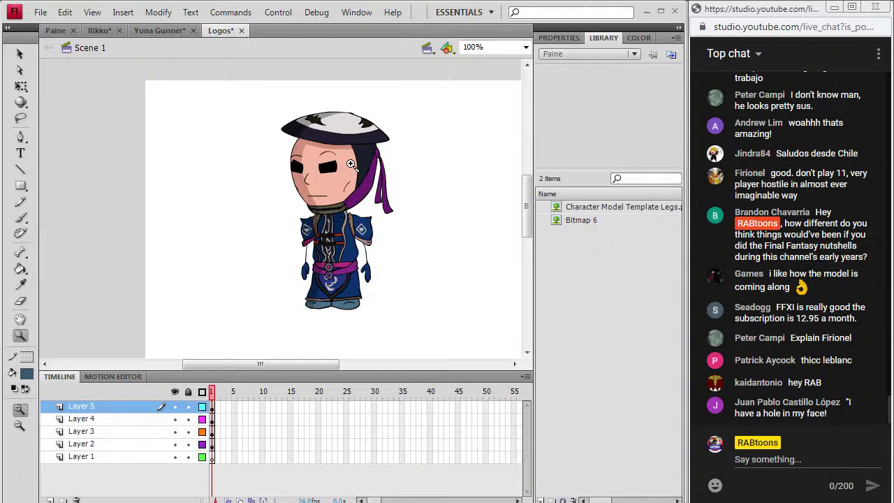
pyautogui.click(353, 162)
pyautogui.click(20, 300)
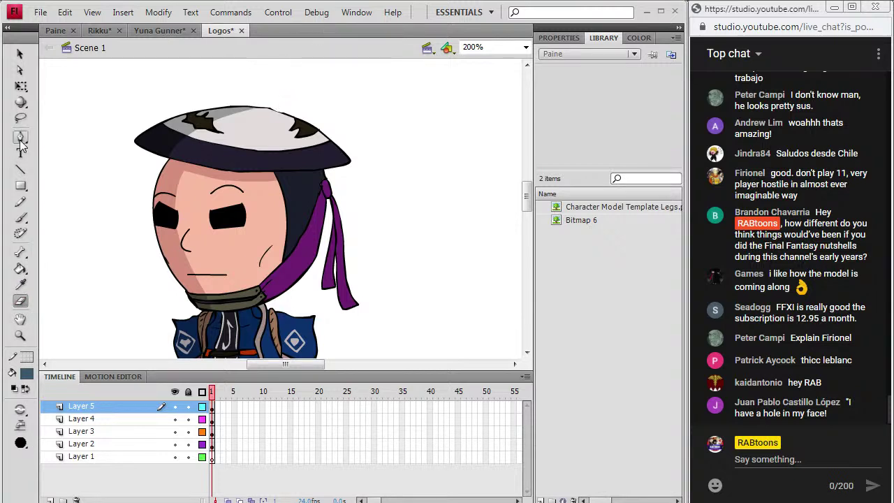
pyautogui.click(41, 12)
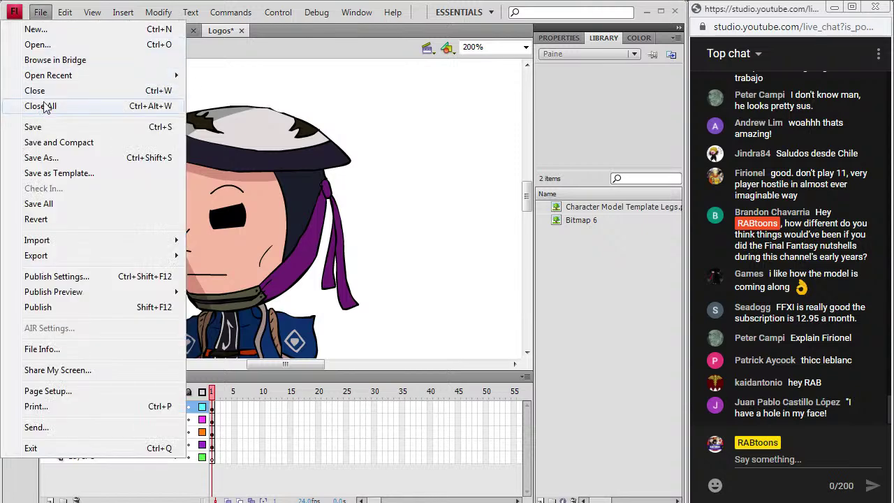
pyautogui.click(33, 126)
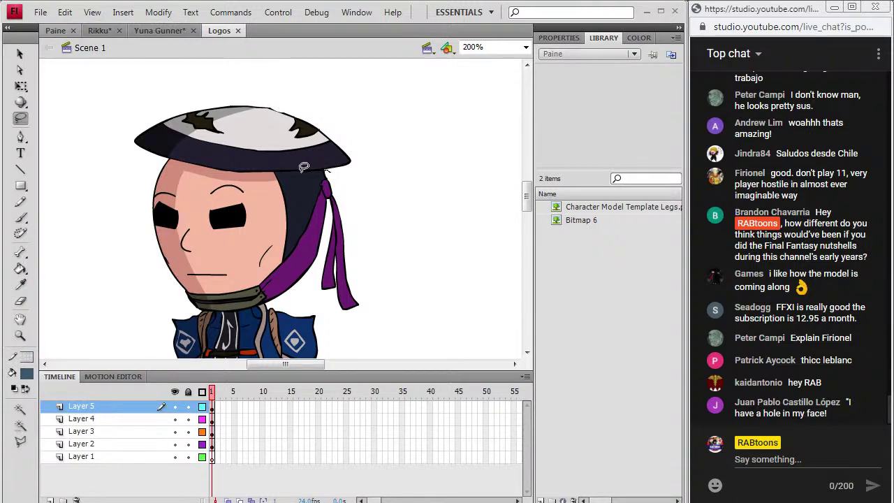
# Lasso the whole hat and lower it slightly on the head
pyautogui.moveTo(262, 168)
pyautogui.mouseDown()
pyautogui.moveTo(87, 144)
pyautogui.moveTo(217, 72)
pyautogui.moveTo(357, 91)
pyautogui.mouseUp()
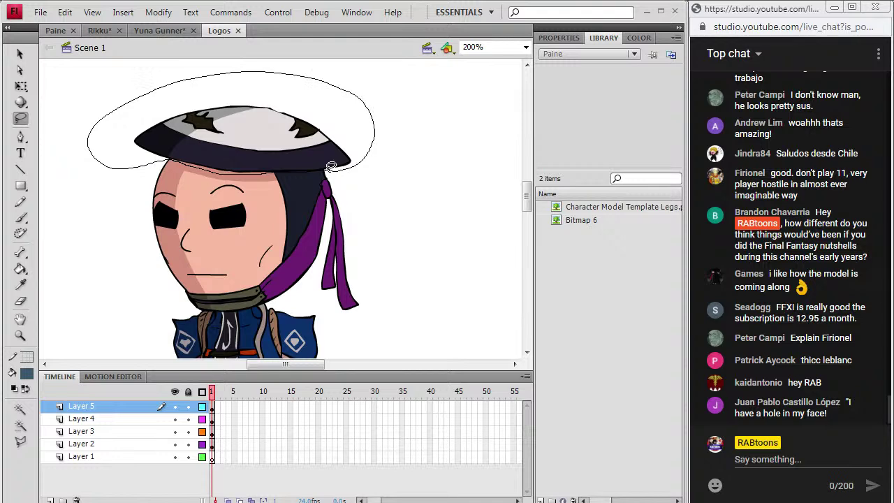
pyautogui.moveTo(331, 165); pyautogui.dragTo(328, 170)
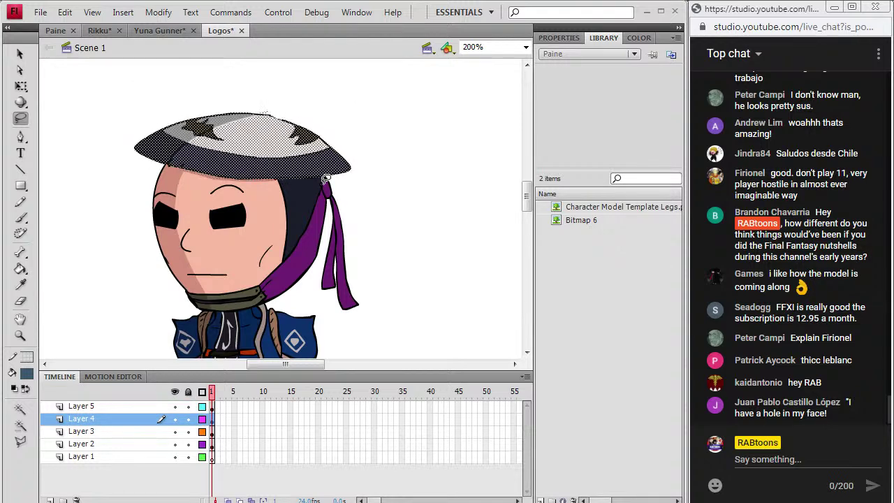
pyautogui.click(382, 183)
# Mark a wider shadow under the hat brim with a pencil line across the forehead and fill it with the sampled shaded skin colour
pyautogui.press('z')
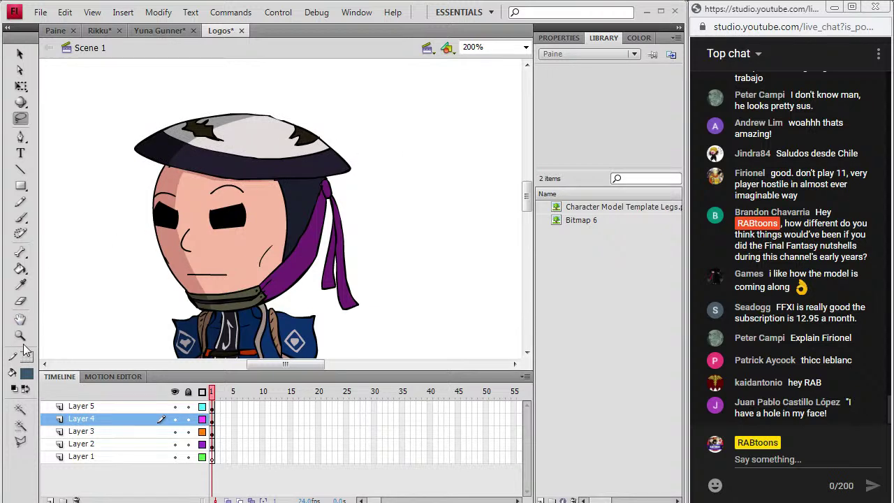
pyautogui.click(240, 155)
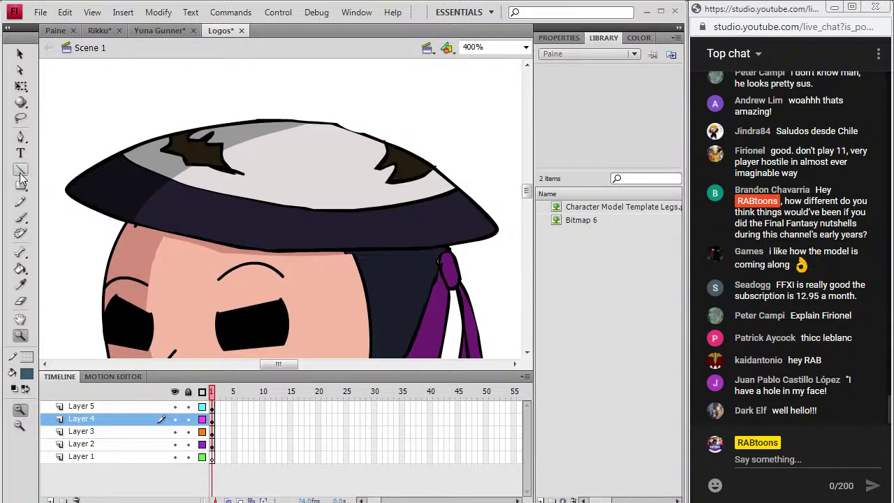
pyautogui.press('y')
pyautogui.click(210, 419)
pyautogui.moveTo(155, 242)
pyautogui.mouseDown()
pyautogui.moveTo(255, 262)
pyautogui.moveTo(369, 257)
pyautogui.mouseUp()
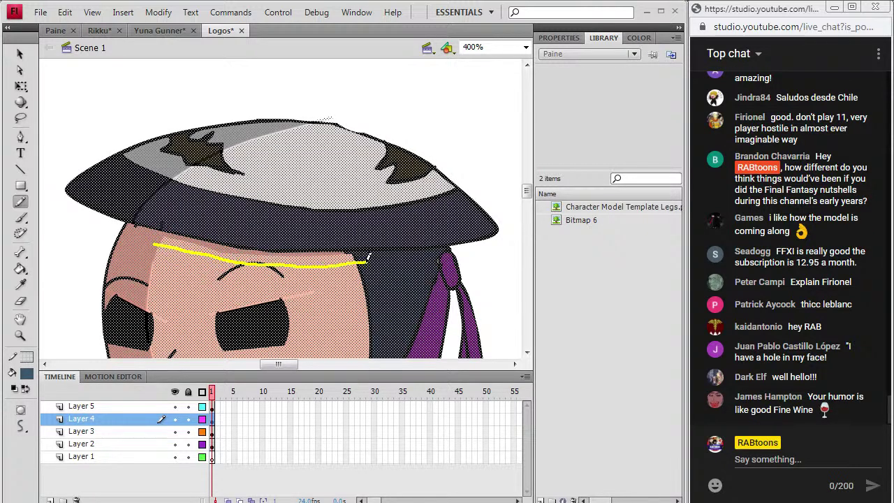
pyautogui.hotkey('ctrl', 'z')
pyautogui.press('i')
pyautogui.click(149, 235)
pyautogui.click(164, 242)
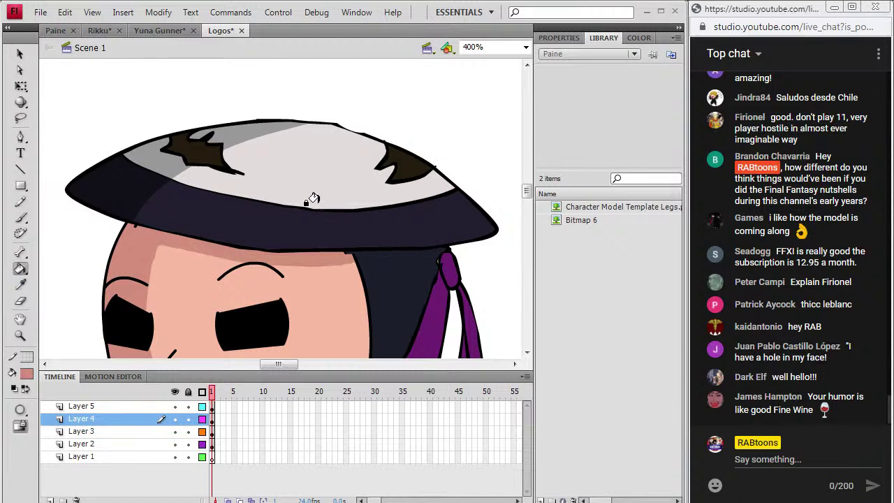
# Touch up the outlines beneath the hat's brim with a black brush
pyautogui.click(24, 217)
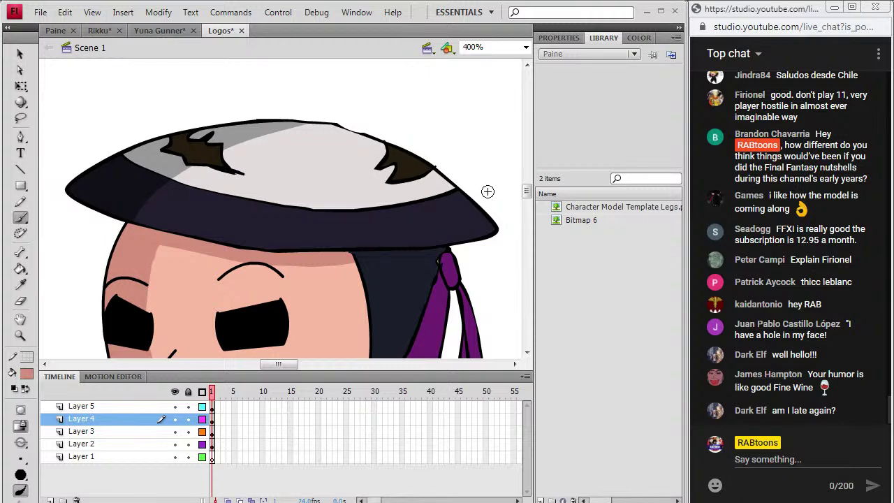
pyautogui.click(27, 374)
pyautogui.click(28, 224)
# Save the Logos document again with the hat and shadow corrections
pyautogui.click(525, 47)
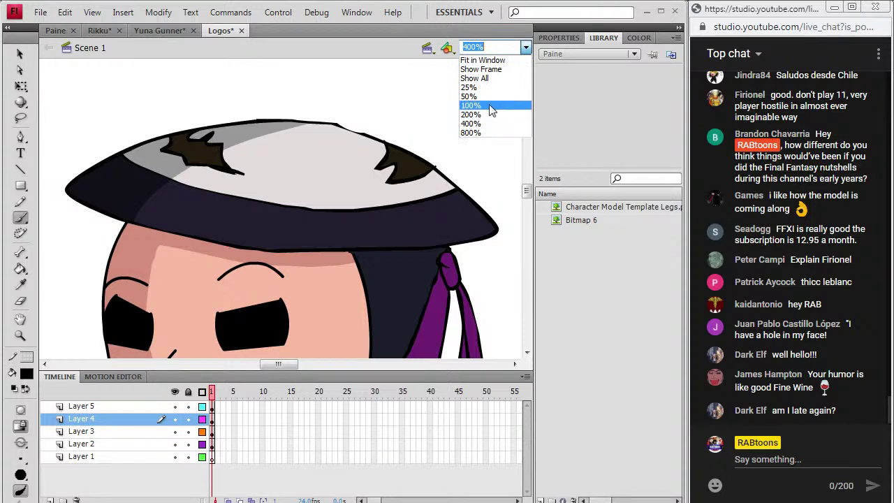
pyautogui.click(472, 106)
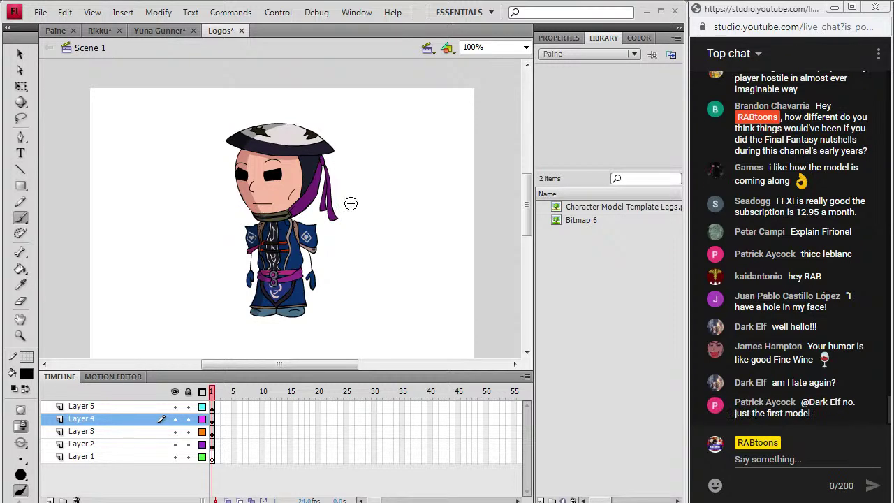
pyautogui.click(40, 12)
pyautogui.click(60, 127)
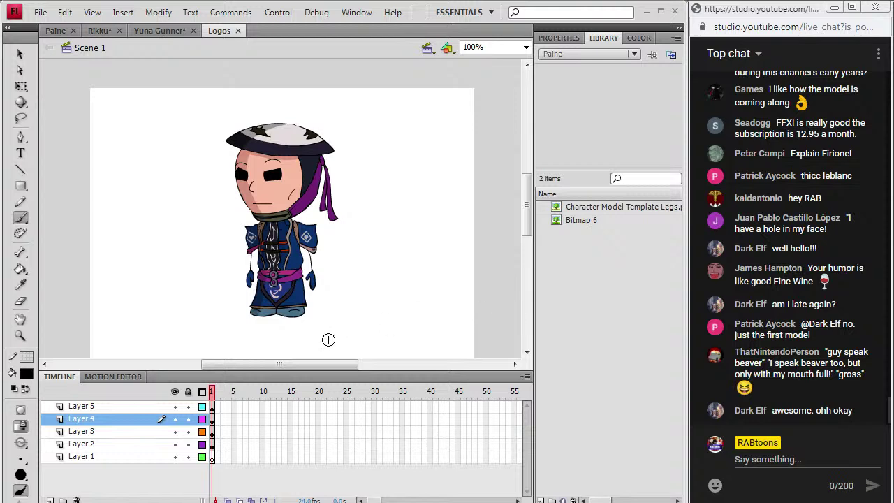
pyautogui.moveTo(316, 364); pyautogui.dragTo(315, 366)
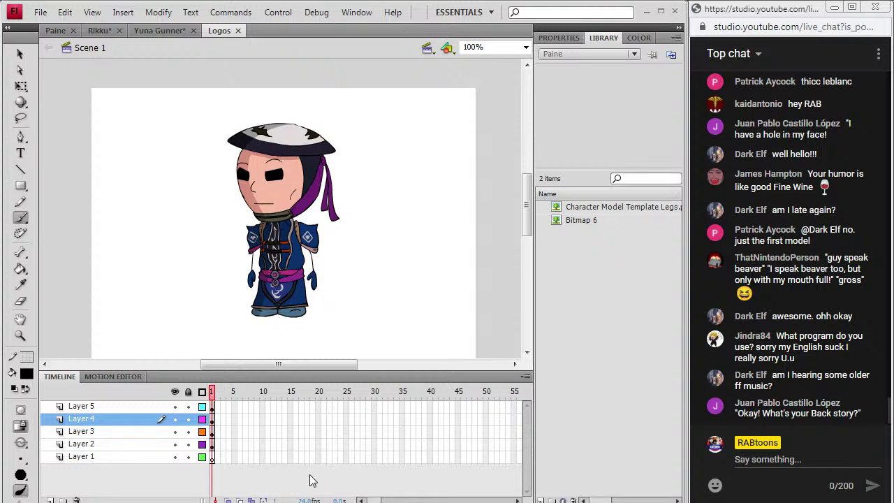
# Switch to the browser and close the reference image tab next to the logos ffx-2 search results
pyautogui.hotkey('alt', 'Tab')
pyautogui.click(427, 21)
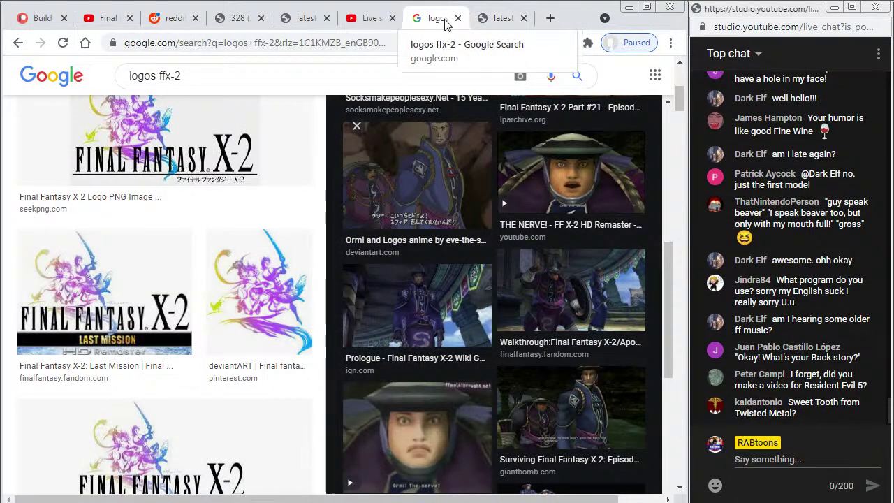
pyautogui.click(495, 23)
pyautogui.hotkey('ctrl', 'w')
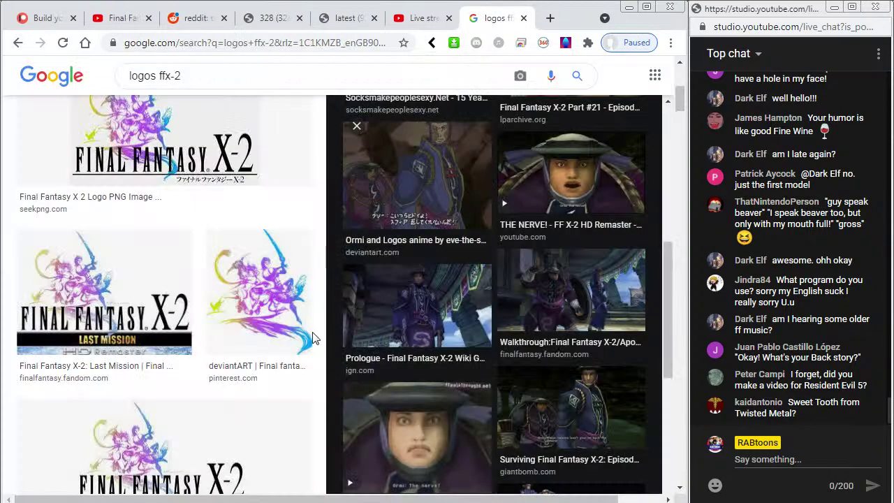
# Change the image search to "ormi ffx-2"
pyautogui.scroll(3, 313, 335)
pyautogui.click(210, 85)
pyautogui.moveTo(210, 85); pyautogui.dragTo(28, 81)
pyautogui.click(151, 86)
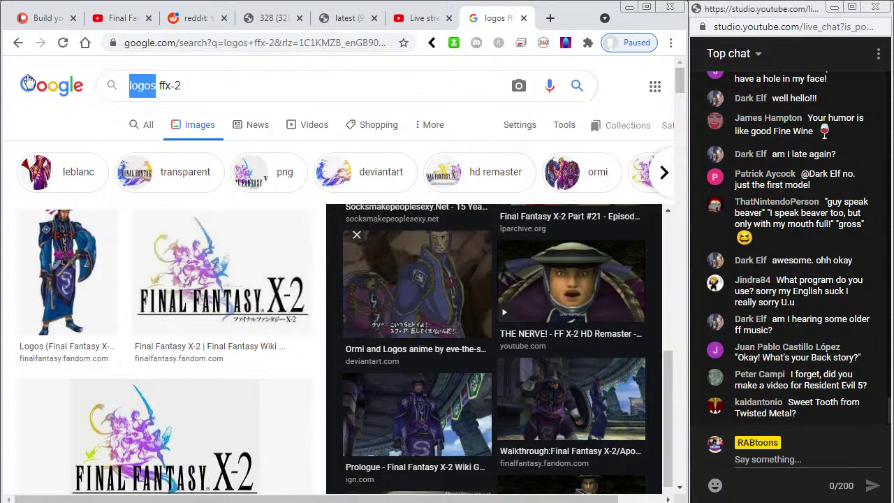
pyautogui.write('ord')
pyautogui.press('BackSpace')
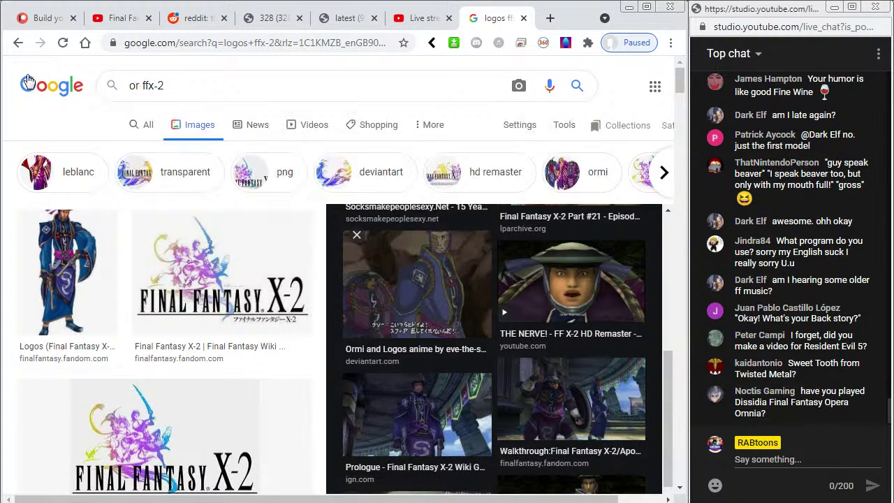
pyautogui.write('mi')
pyautogui.press('Return')
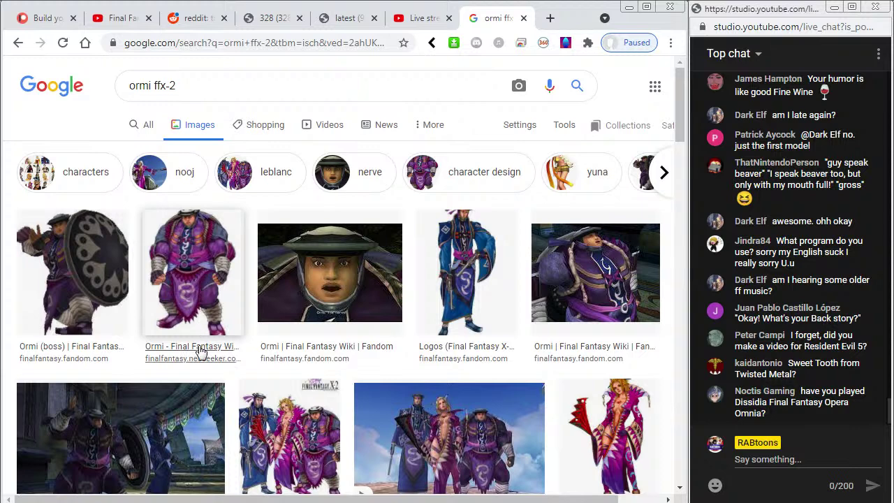
pyautogui.click(198, 287)
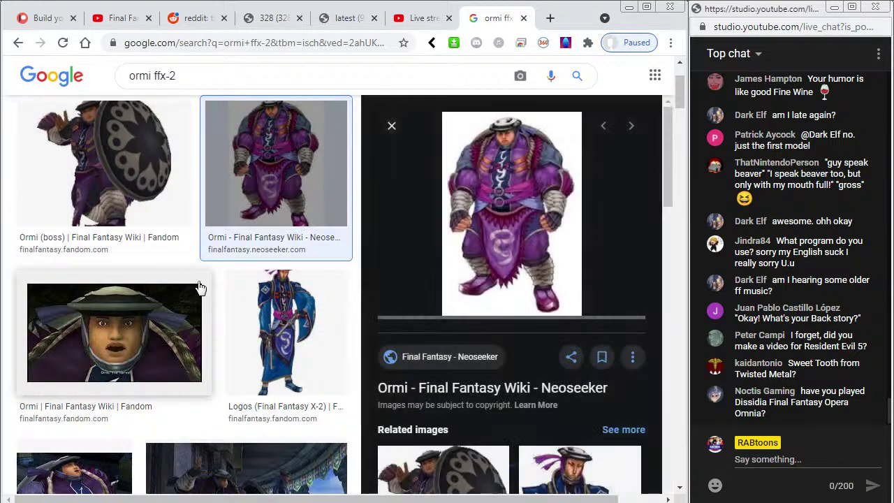
pyautogui.rightClick(520, 246)
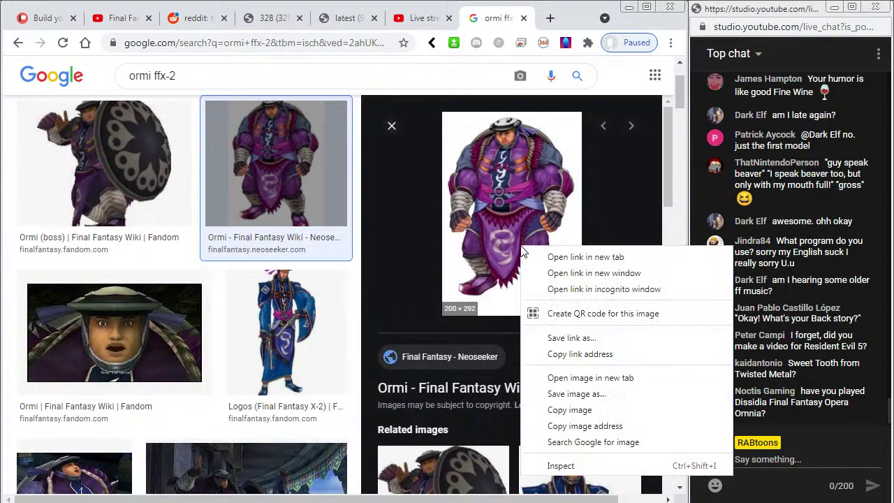
pyautogui.click(569, 377)
pyautogui.click(499, 19)
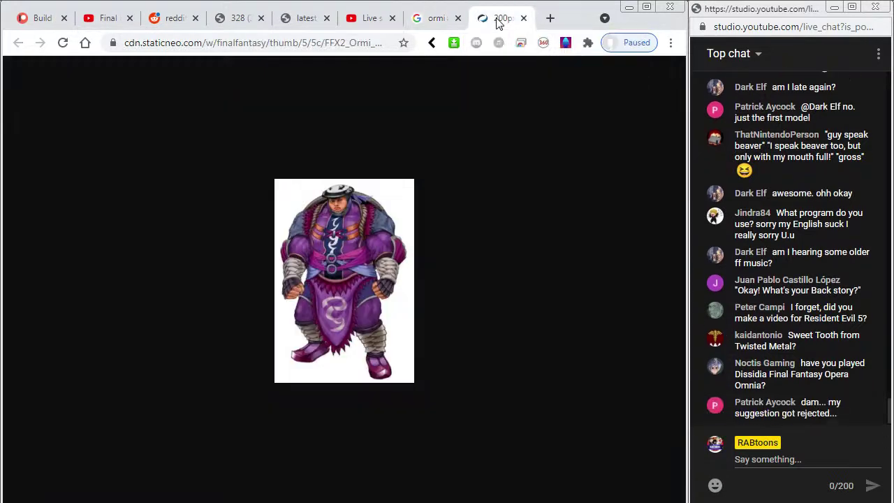
pyautogui.hotkey('ctrl', 'w')
# Find the Amino Apps group illustration of Leblanc, Logos and Ormi and open the image in its own browser tab
pyautogui.scroll(-3, 454, 387)
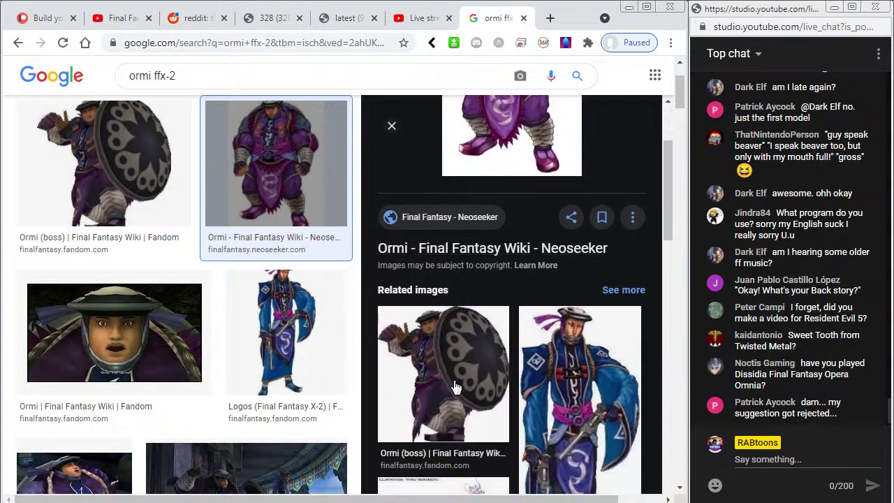
pyautogui.scroll(2, 256, 342)
pyautogui.scroll(-5, 254, 344)
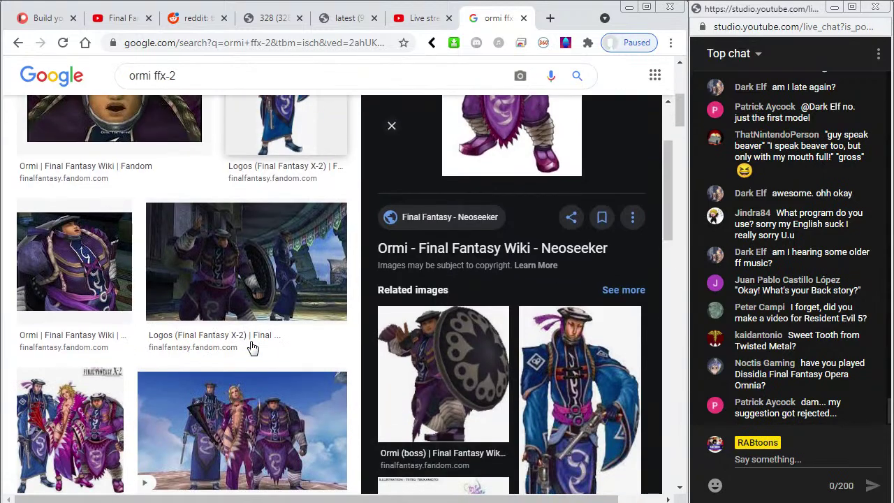
pyautogui.scroll(-1, 252, 347)
pyautogui.click(70, 357)
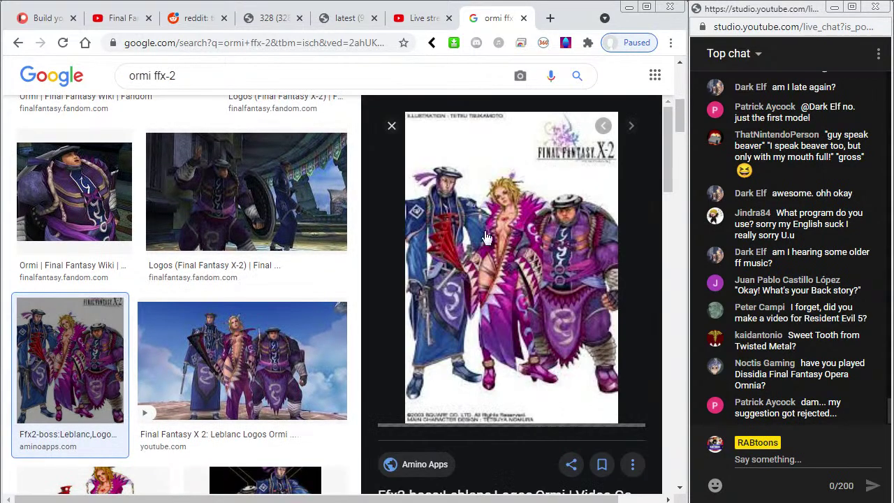
pyautogui.rightClick(556, 277)
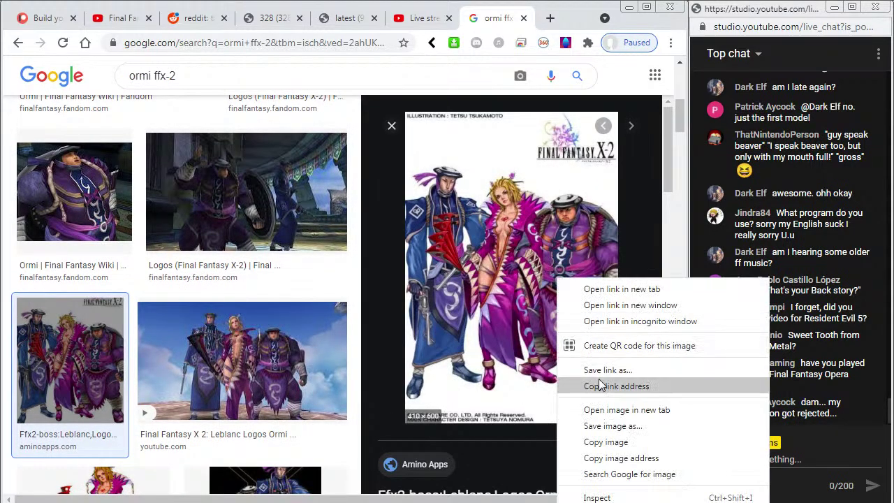
pyautogui.click(594, 410)
pyautogui.click(494, 18)
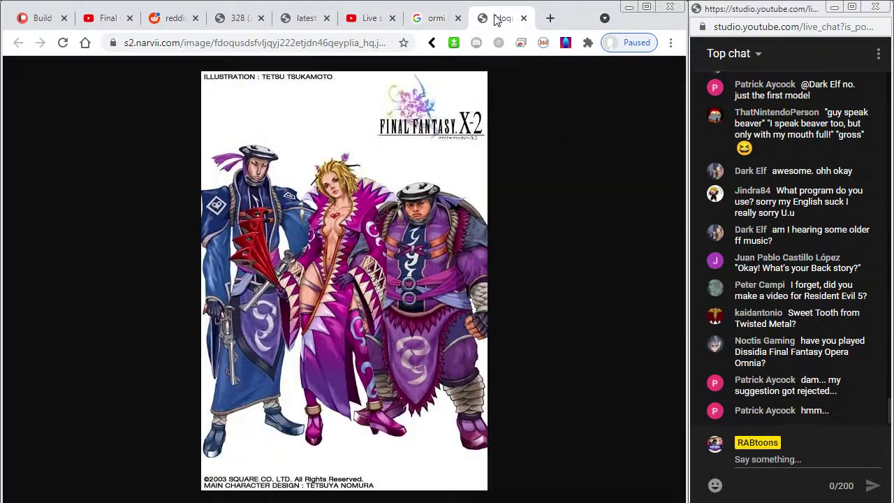
# Open the YouTube screenshot of Leblanc, Logos and Ormi from the search results in another tab and return to the results
pyautogui.click(436, 21)
pyautogui.scroll(-3, 177, 375)
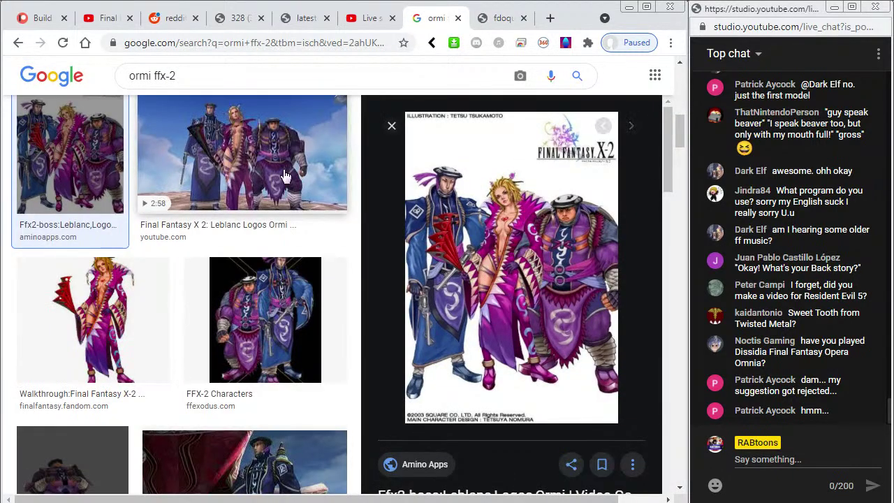
pyautogui.click(284, 176)
pyautogui.rightClick(532, 171)
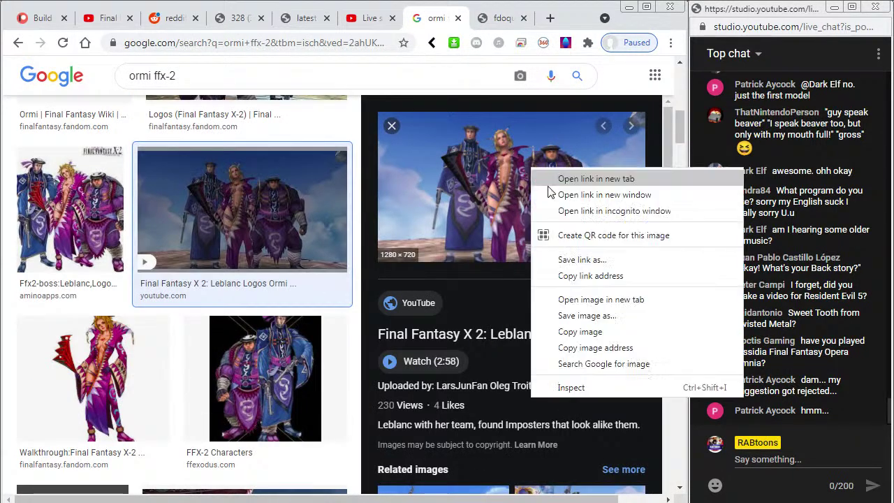
pyautogui.click(584, 299)
pyautogui.click(492, 21)
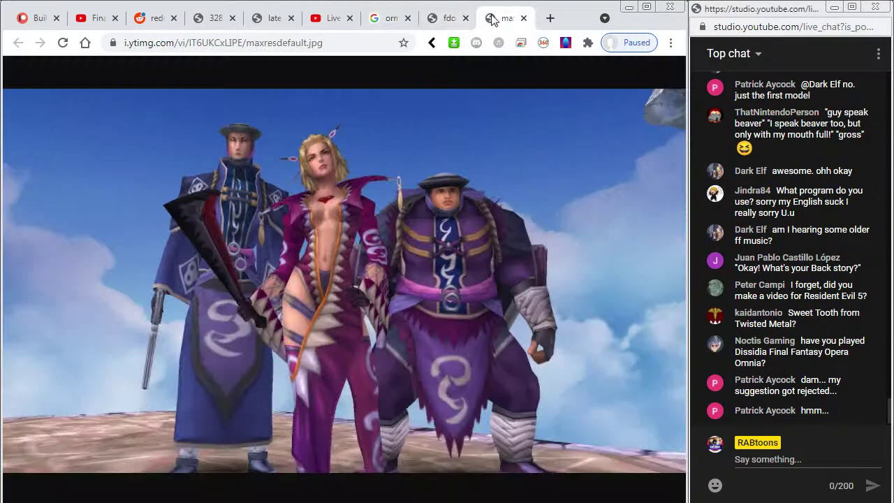
pyautogui.click(393, 18)
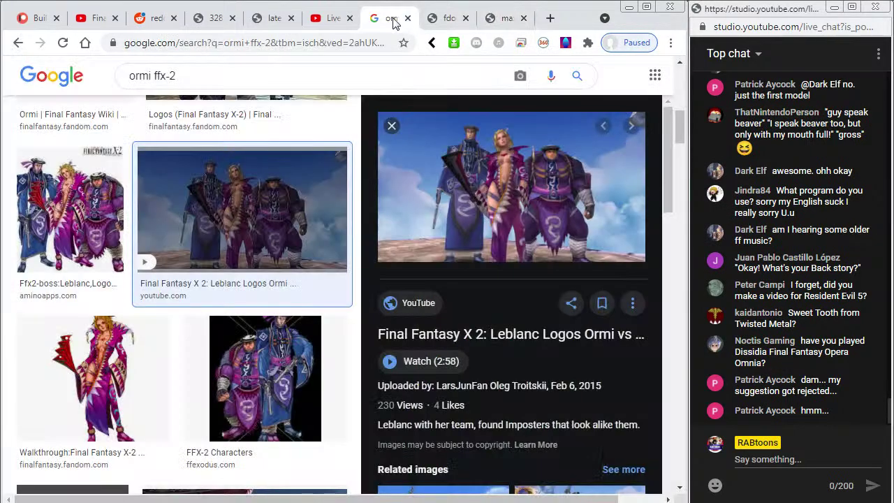
# Compare the two opened group pictures and copy the illustrated one with the Final Fantasy X-2 logo
pyautogui.click(433, 18)
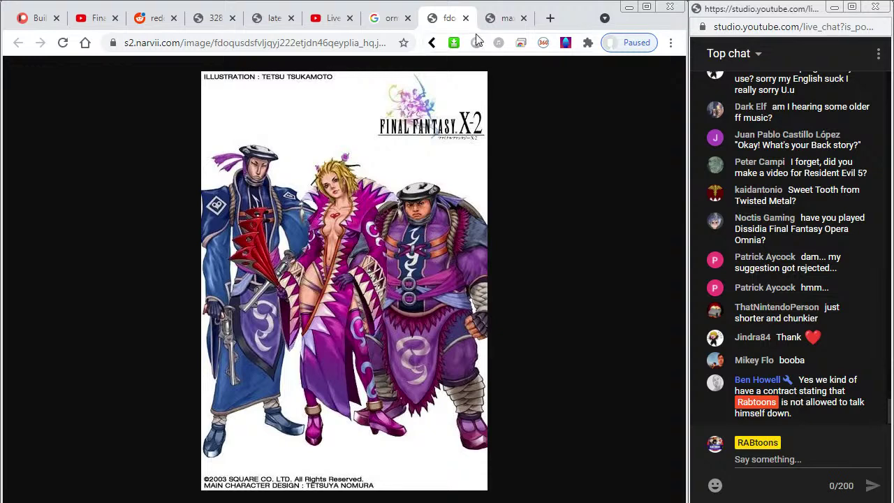
pyautogui.click(504, 20)
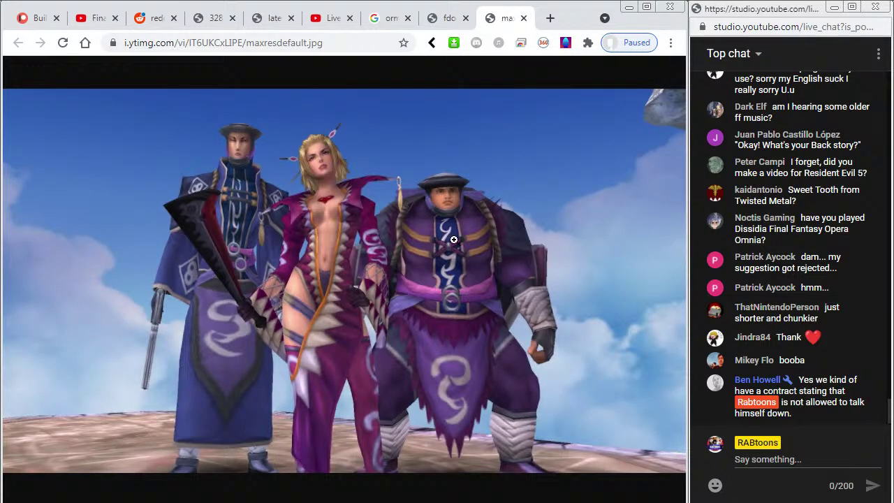
pyautogui.click(435, 23)
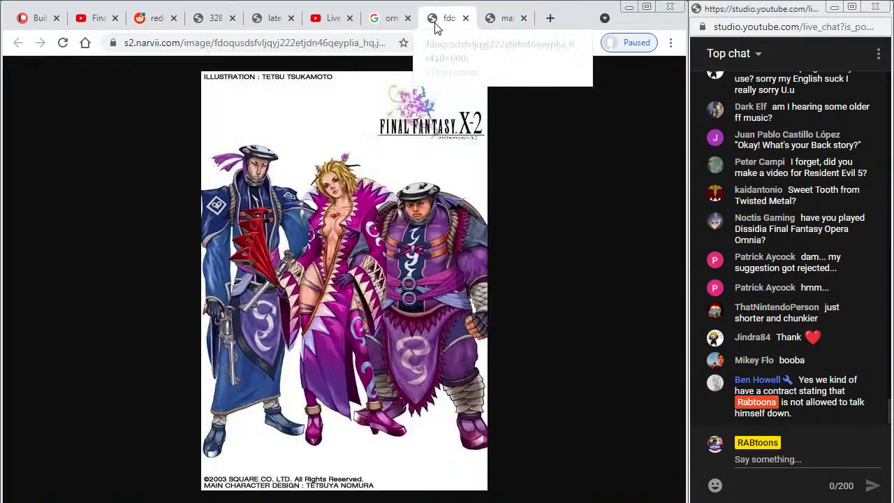
pyautogui.rightClick(375, 183)
pyautogui.click(422, 228)
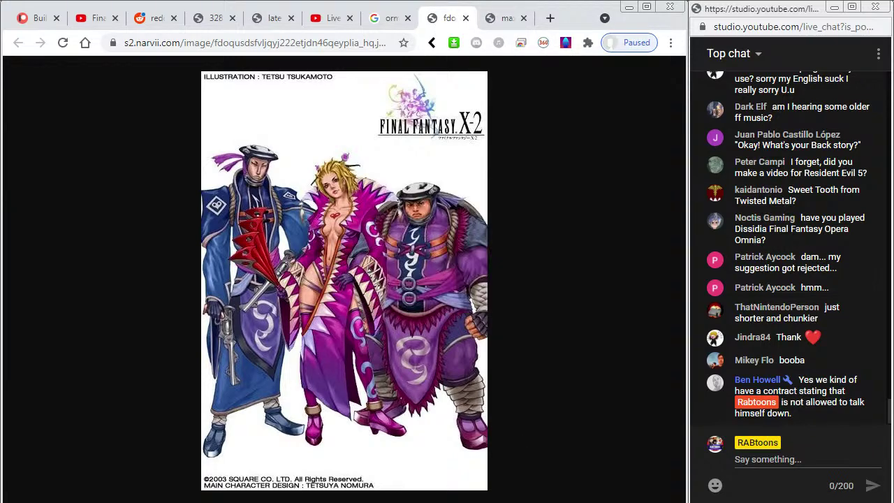
# Switch to Flash and open the Rabtoon Model Template document from the Games folder
pyautogui.hotkey('alt', 'Tab')
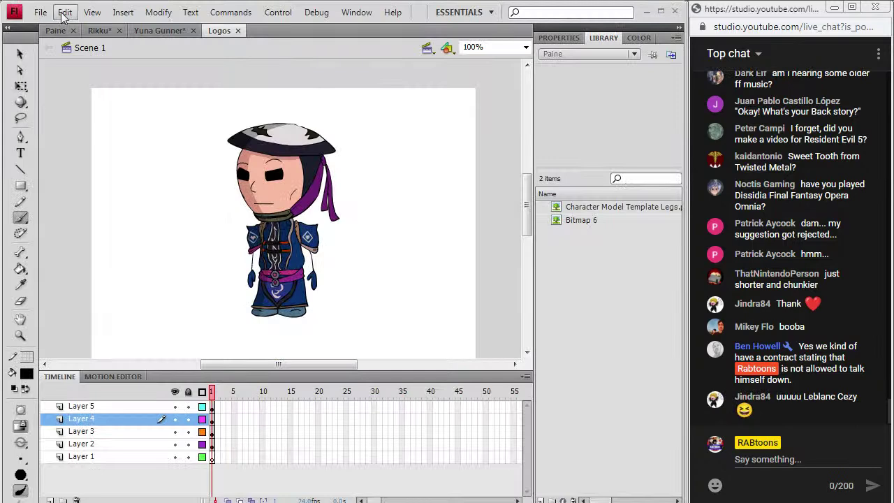
pyautogui.click(64, 13)
pyautogui.click(41, 12)
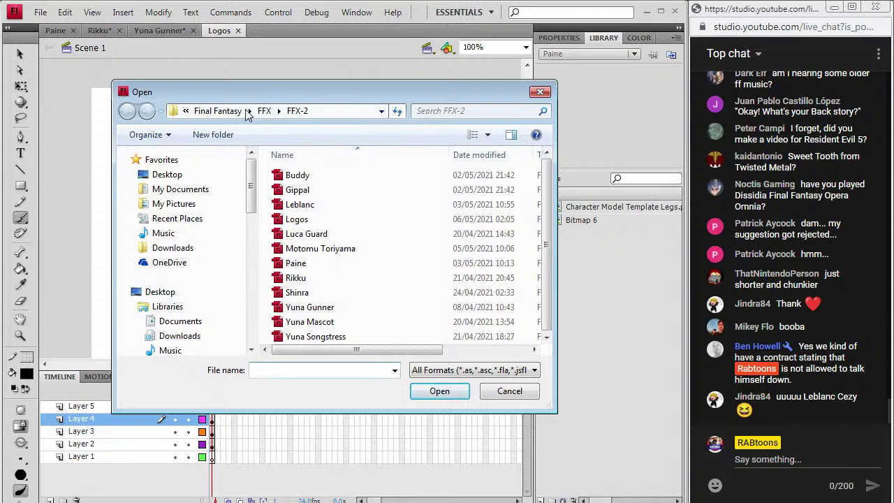
pyautogui.click(227, 113)
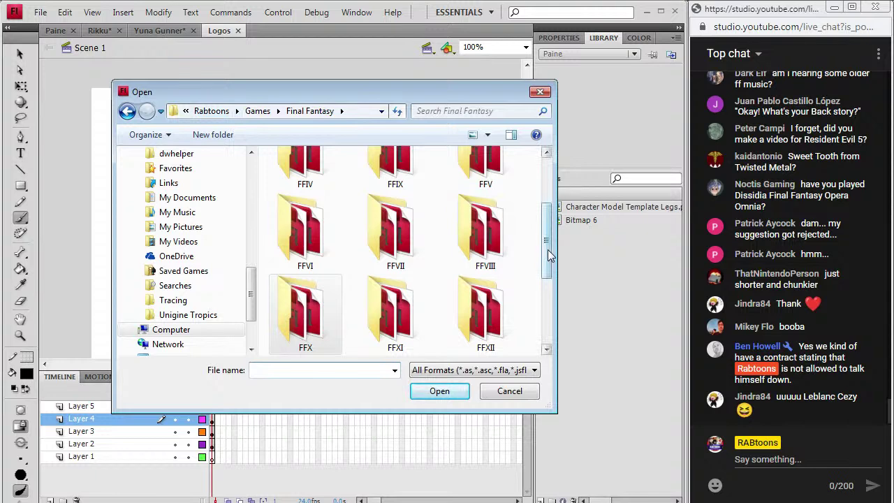
pyautogui.moveTo(547, 244); pyautogui.dragTo(546, 307)
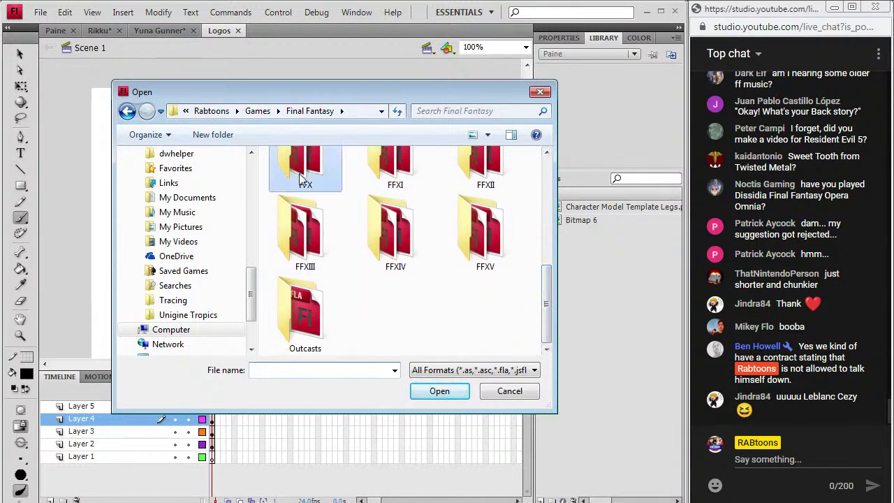
pyautogui.click(259, 112)
pyautogui.scroll(-2, 551, 269)
pyautogui.doubleClick(356, 337)
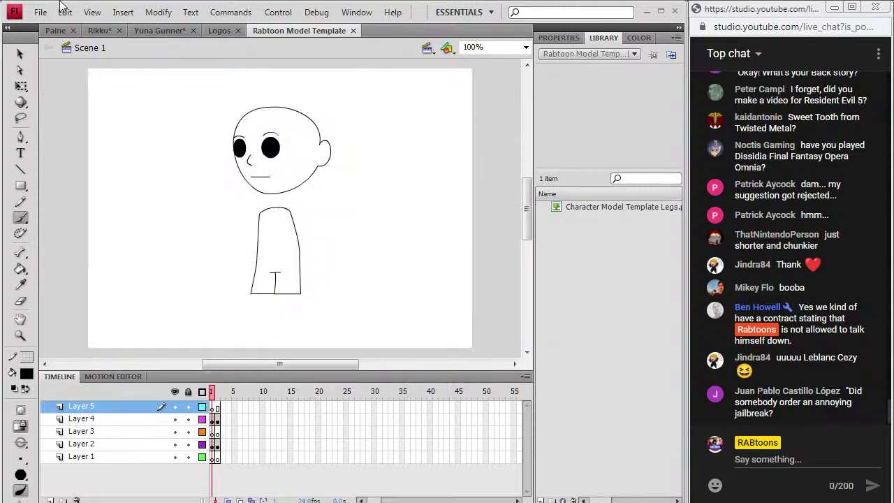
# Save the template as a new document called Ormi in the Final Fantasy > FFX > FFX-2 folder
pyautogui.click(41, 12)
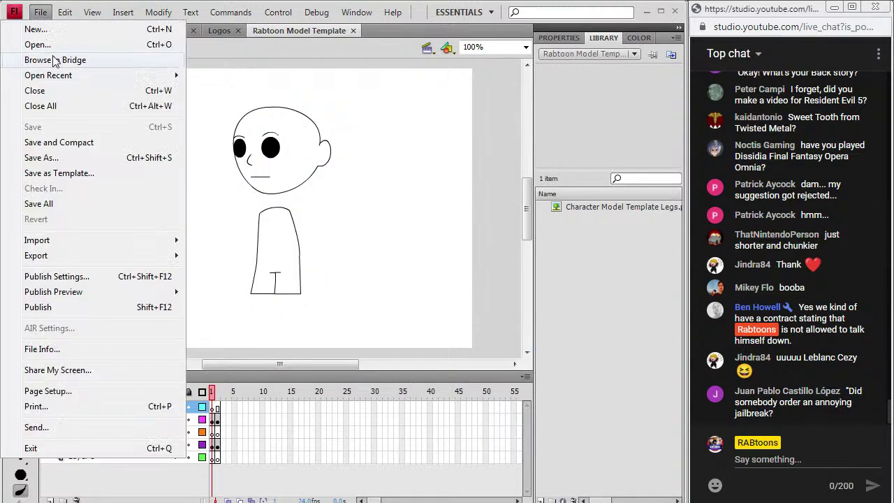
pyautogui.click(42, 158)
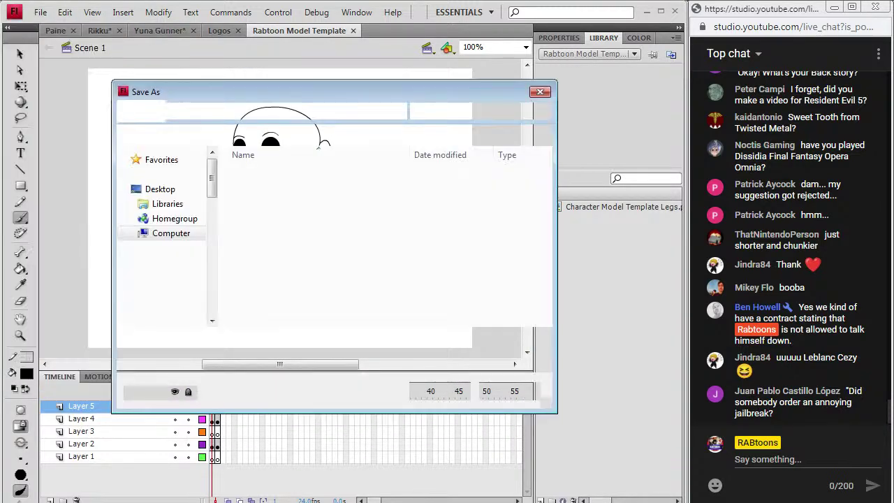
pyautogui.hotkey('alt', 'Tab')
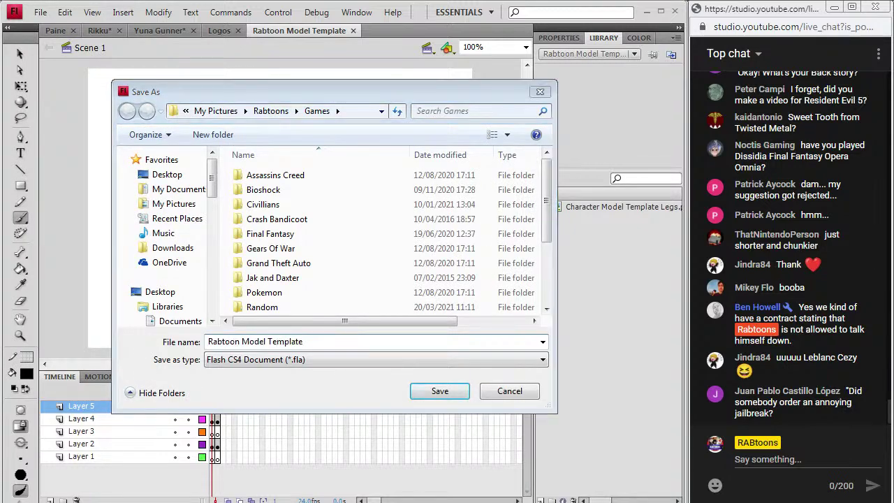
pyautogui.hotkey('alt', 'Tab')
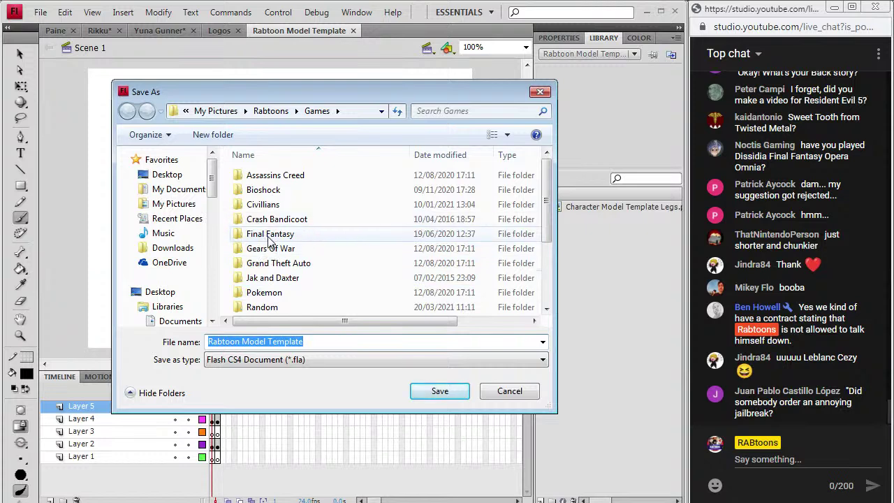
pyautogui.doubleClick(293, 235)
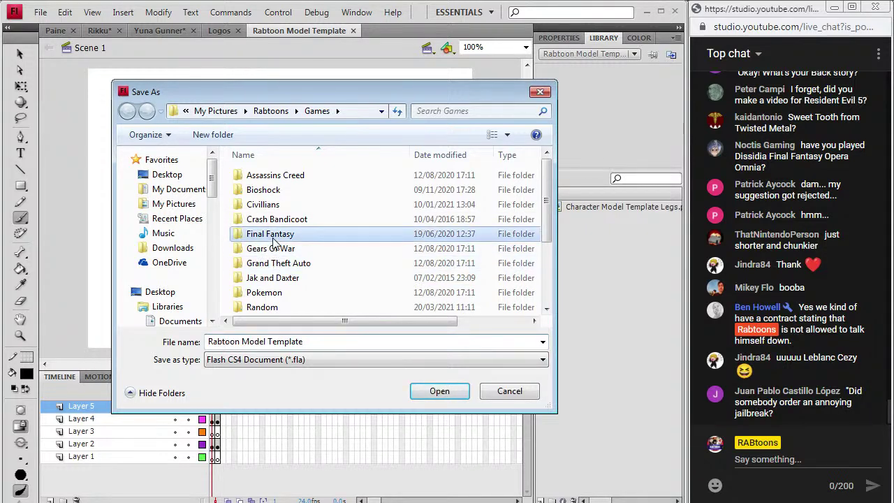
pyautogui.moveTo(543, 203); pyautogui.dragTo(543, 279)
pyautogui.doubleClick(342, 201)
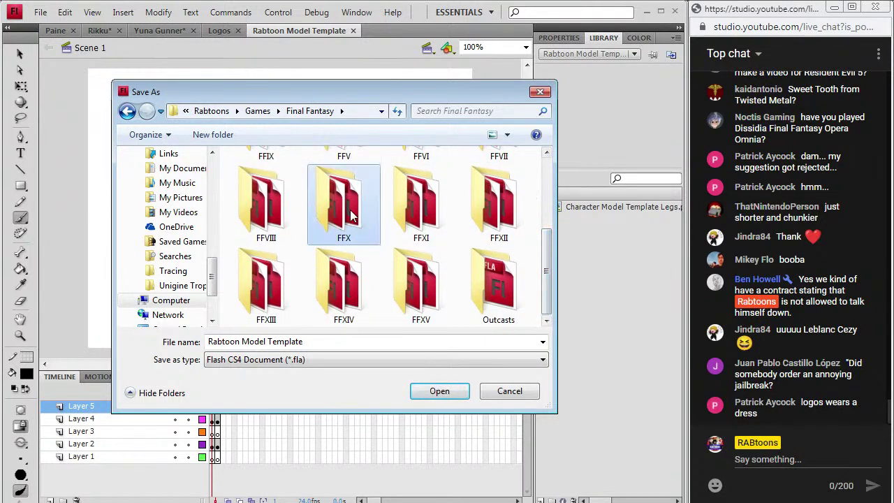
pyautogui.doubleClick(266, 176)
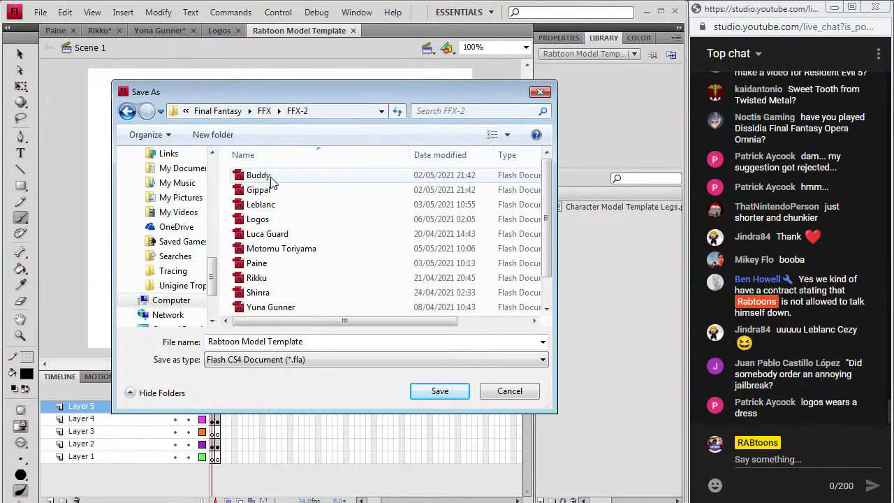
pyautogui.tripleClick(302, 341)
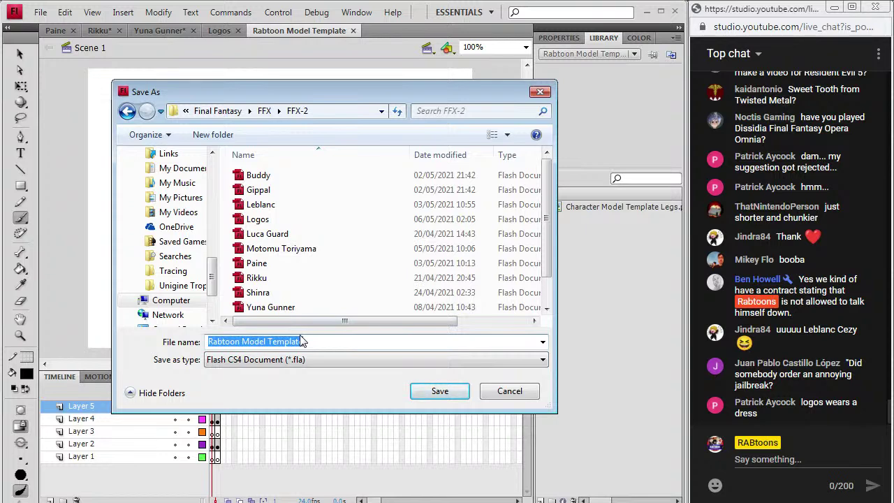
pyautogui.write('Ormi')
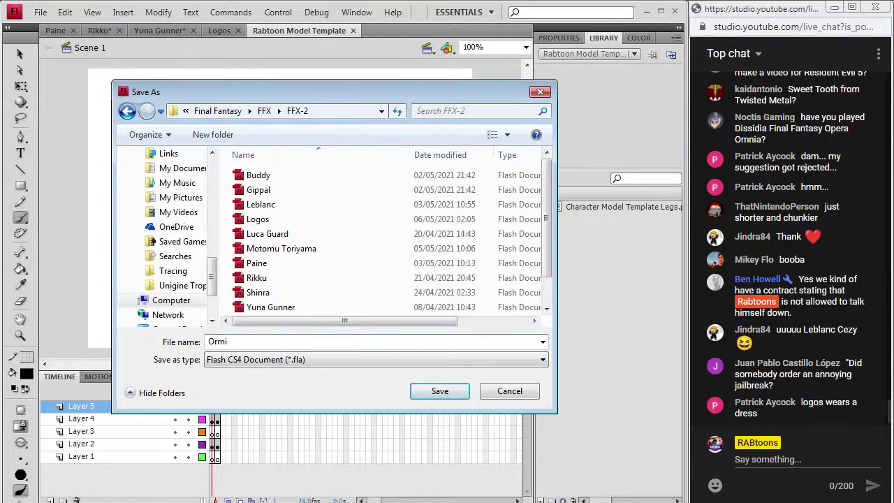
pyautogui.click(438, 391)
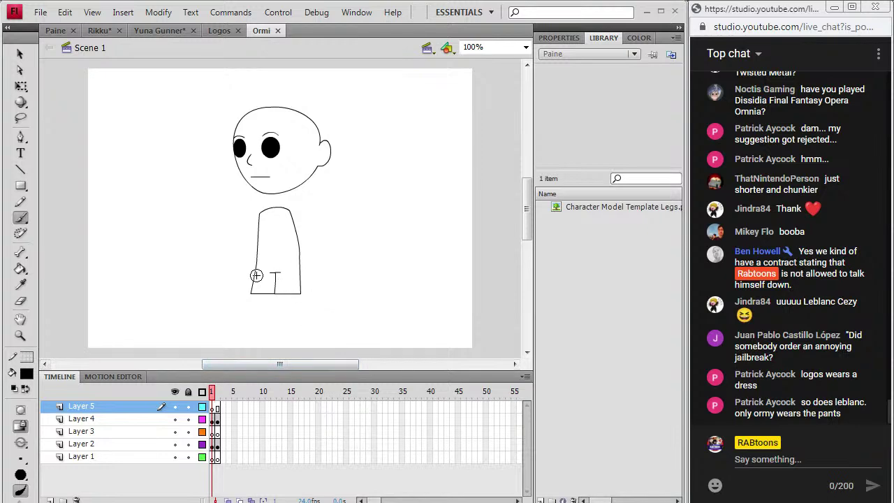
# Remove the second frame from all five layers of the Ormi document
pyautogui.click(217, 453)
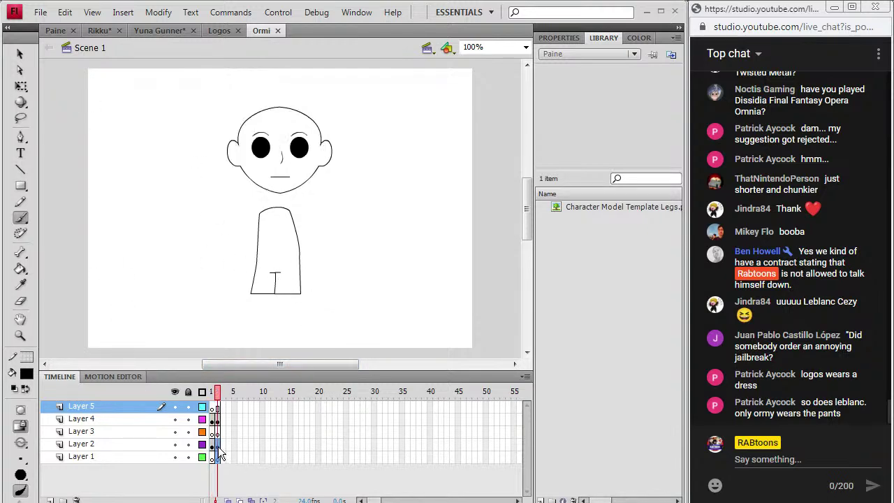
pyautogui.rightClick(217, 407)
pyautogui.click(265, 110)
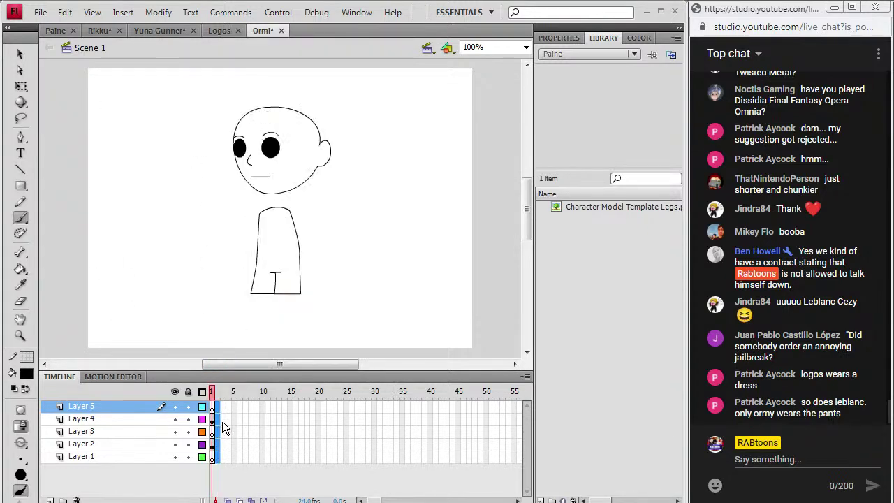
# Paste the copied Final Fantasy X-2 group illustration into Layer 1 and place it beside the template figure
pyautogui.click(211, 457)
pyautogui.click(65, 12)
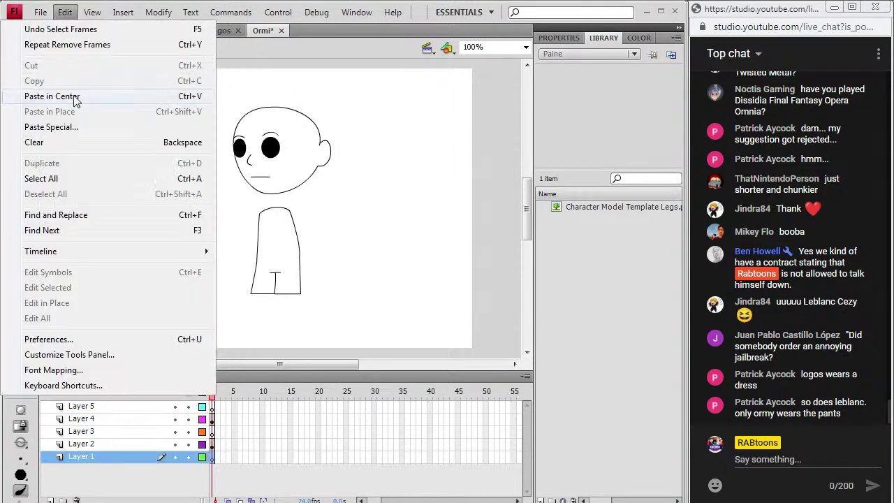
pyautogui.click(74, 95)
pyautogui.click(20, 54)
pyautogui.moveTo(314, 258)
pyautogui.mouseDown()
pyautogui.moveTo(245, 241)
pyautogui.moveTo(115, 185)
pyautogui.mouseUp()
pyautogui.moveTo(254, 364); pyautogui.dragTo(229, 361)
pyautogui.moveTo(235, 257); pyautogui.dragTo(228, 259)
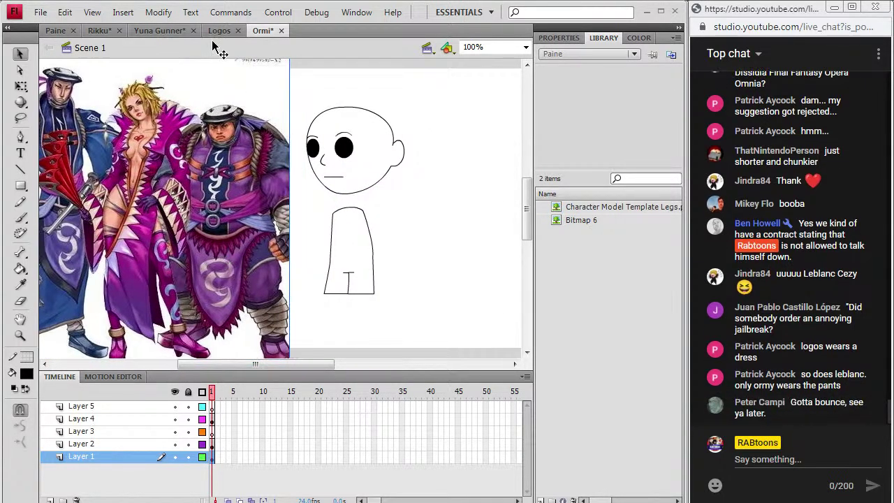
# Copy the Layer 4 head frame from the Logos document and delete the template head from Layer 4 in Ormi
pyautogui.click(219, 31)
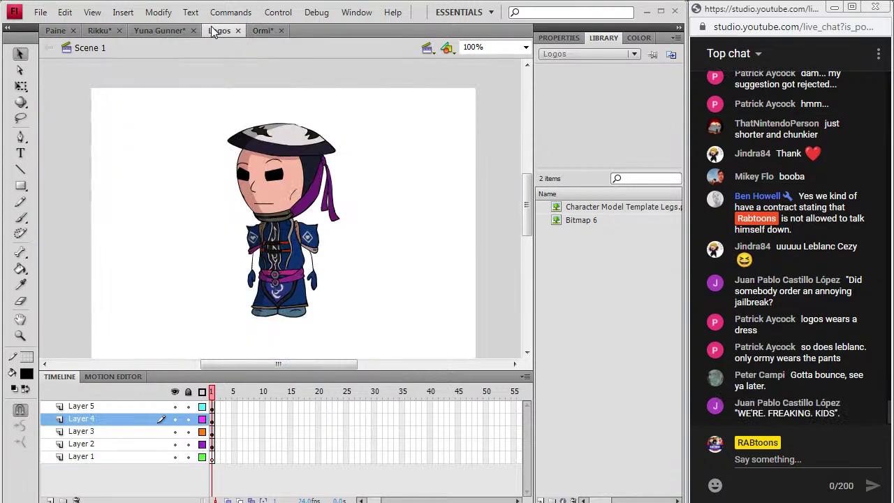
pyautogui.click(256, 35)
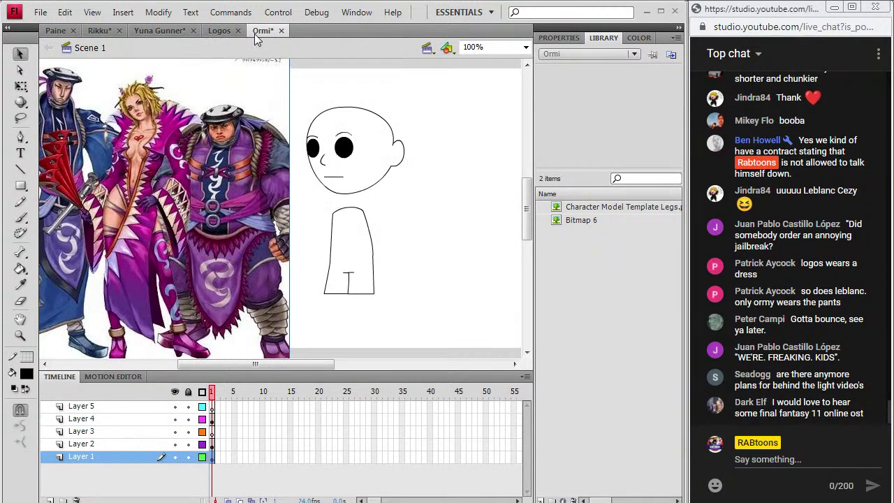
pyautogui.click(215, 31)
pyautogui.click(213, 418)
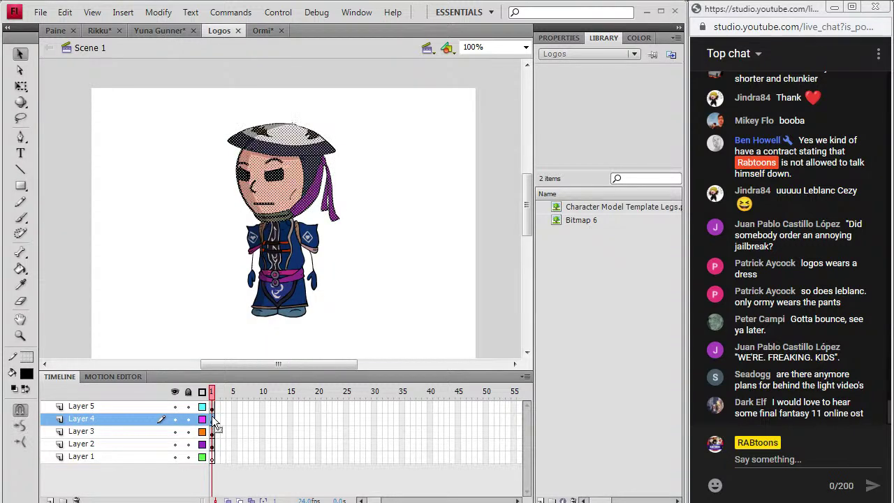
pyautogui.rightClick(213, 419)
pyautogui.click(236, 54)
pyautogui.click(252, 31)
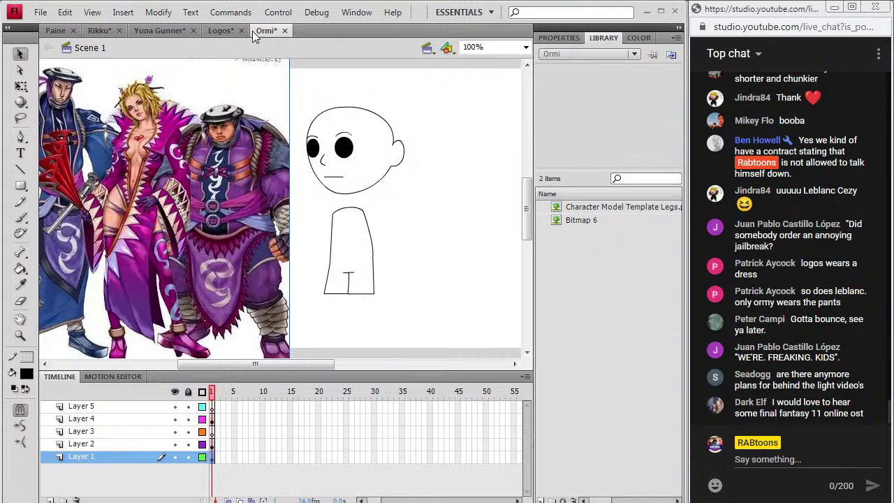
pyautogui.click(213, 420)
pyautogui.press('Delete')
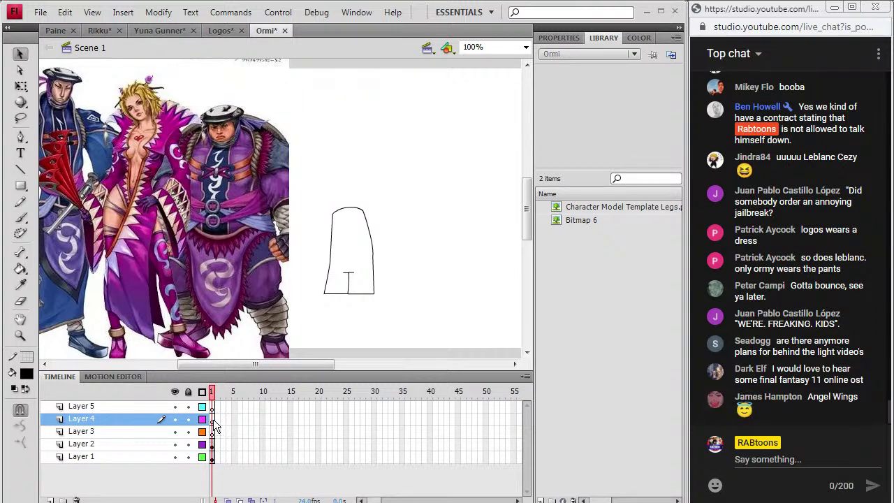
pyautogui.click(64, 12)
pyautogui.click(51, 96)
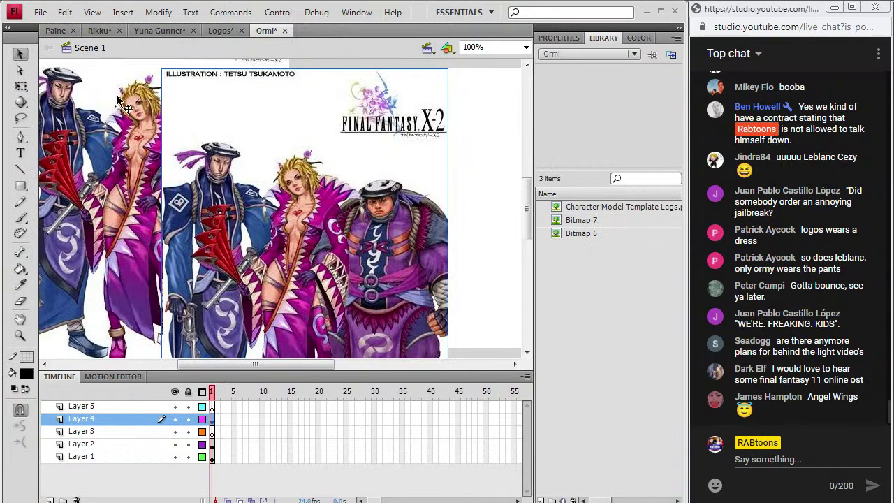
pyautogui.hotkey('ctrl', 'z')
# Paste the copied Logos head frame into Layer 4, frame 1 of the Ormi document
pyautogui.rightClick(212, 421)
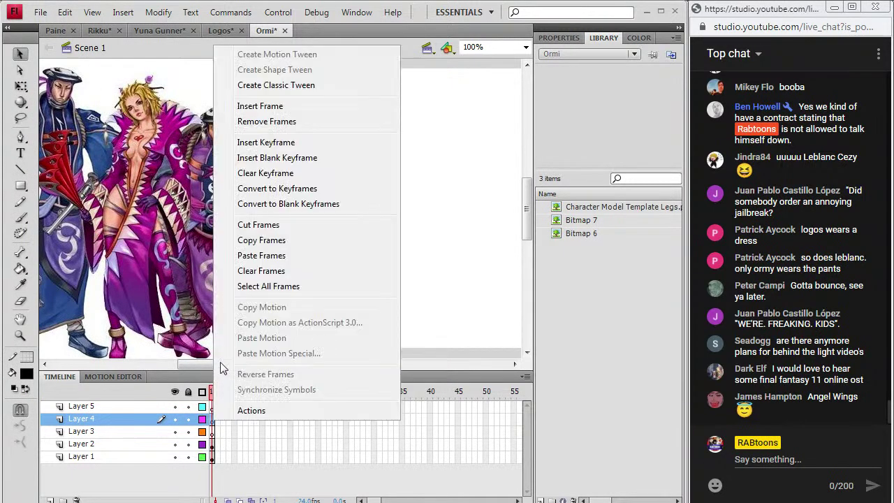
pyautogui.click(274, 258)
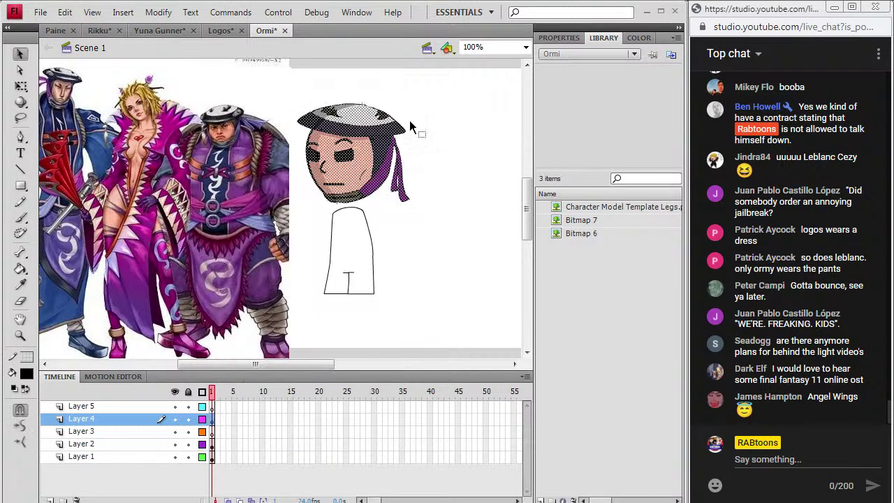
pyautogui.click(454, 121)
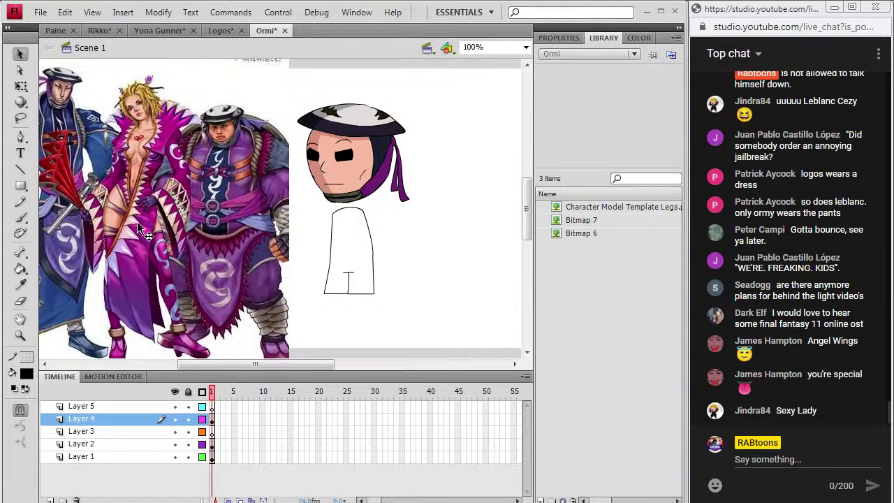
pyautogui.click(196, 182)
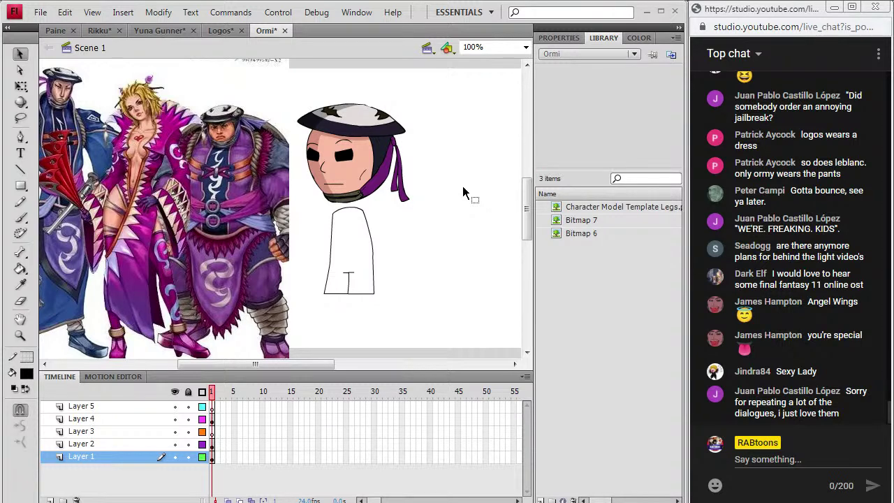
# Remove the black outline along the front edge of the pasted face
pyautogui.click(20, 335)
pyautogui.click(298, 155)
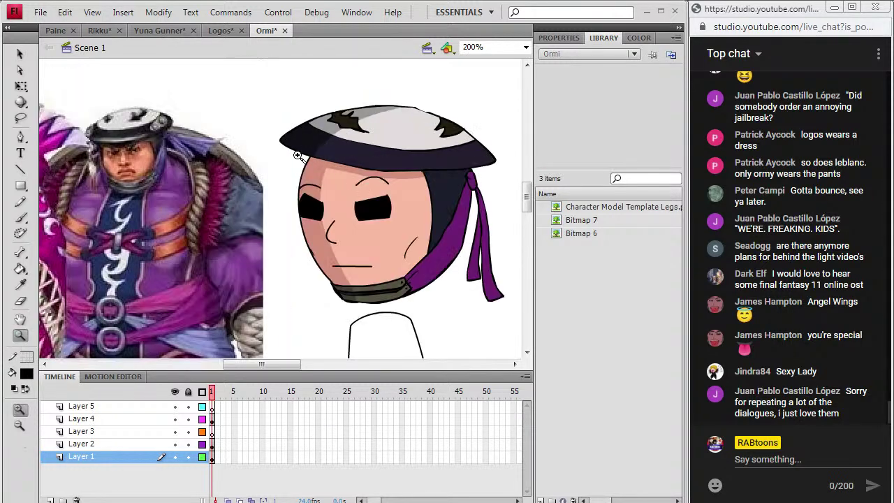
pyautogui.press('v')
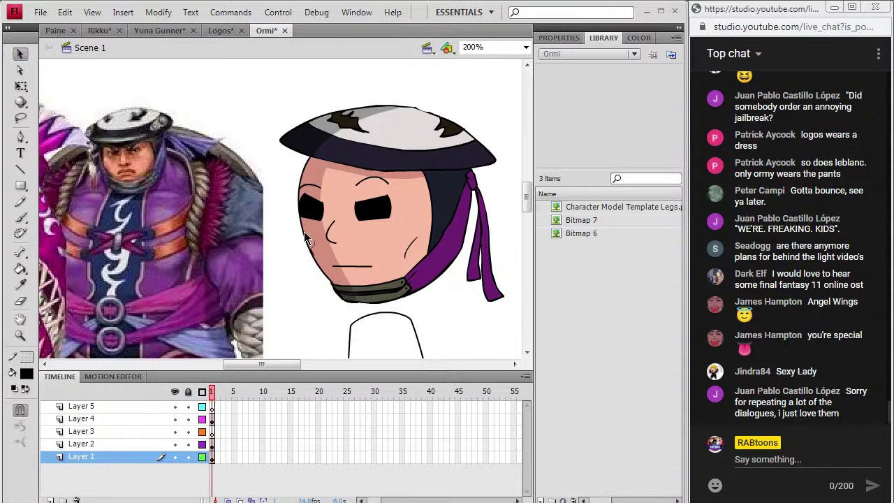
pyautogui.click(306, 238)
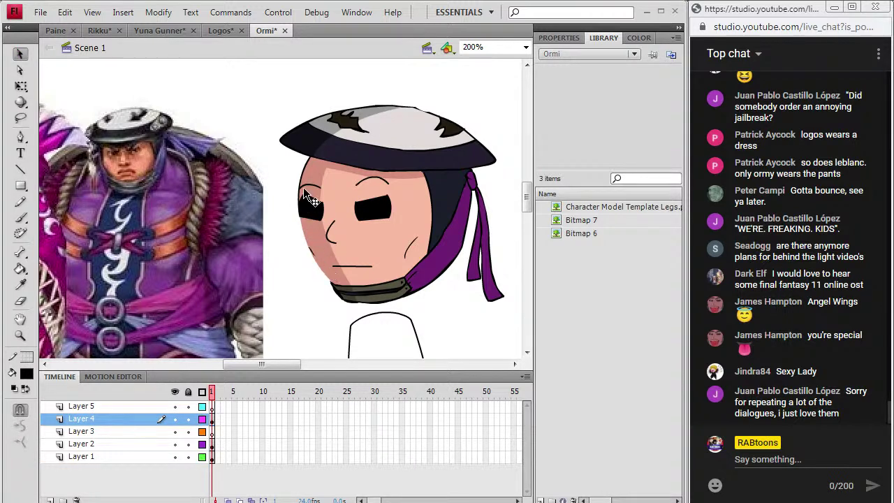
pyautogui.moveTo(302, 183); pyautogui.dragTo(299, 194)
# Cover the cheek line with the sampled skin tone, recolour the navy area behind the face to match and remove its dividing line
pyautogui.click(20, 284)
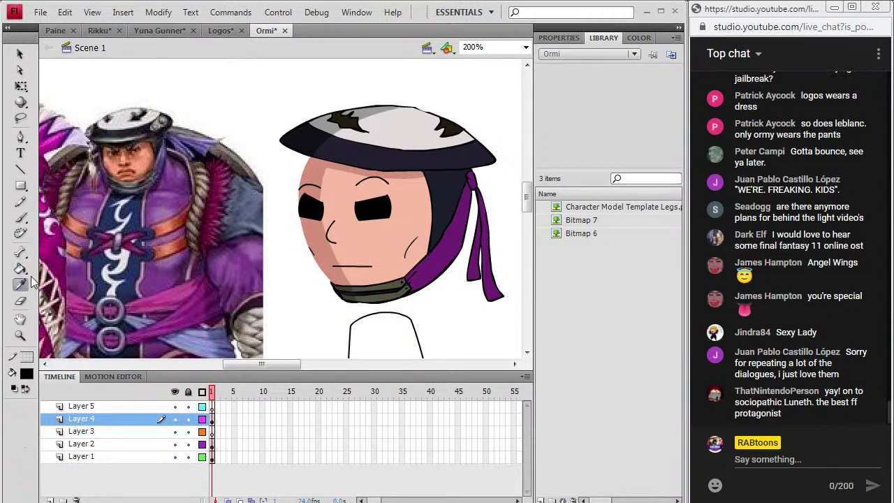
pyautogui.click(411, 239)
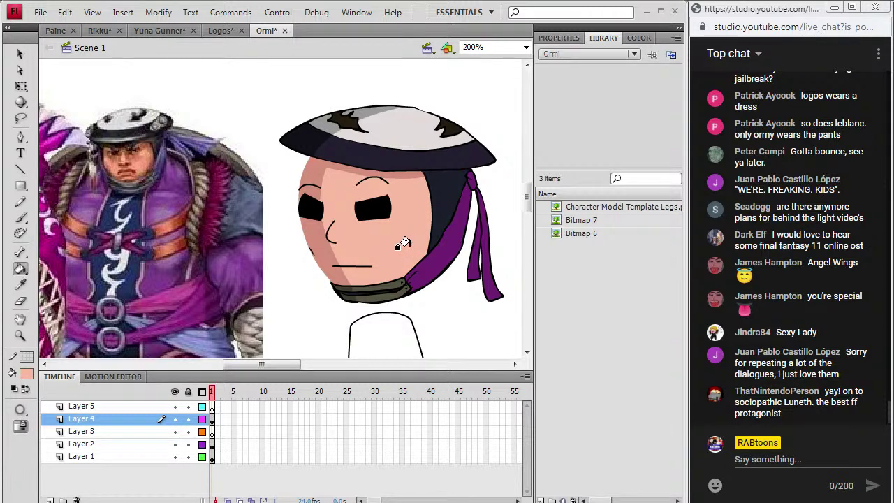
pyautogui.press('b')
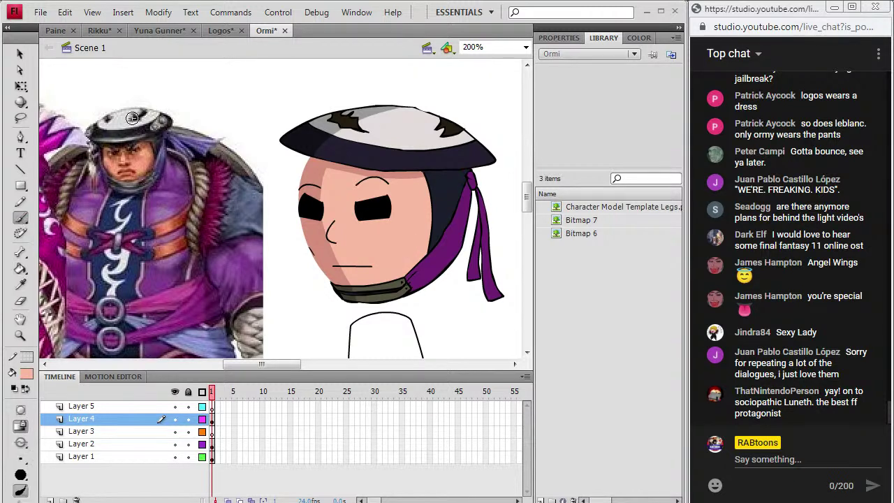
pyautogui.hotkey('ctrl', 'a')
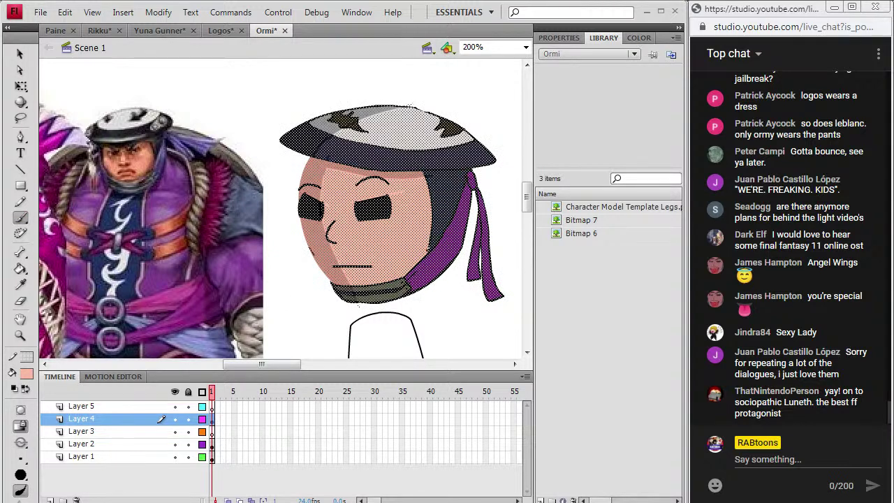
pyautogui.hotkey('ctrl', 'shift', 'a')
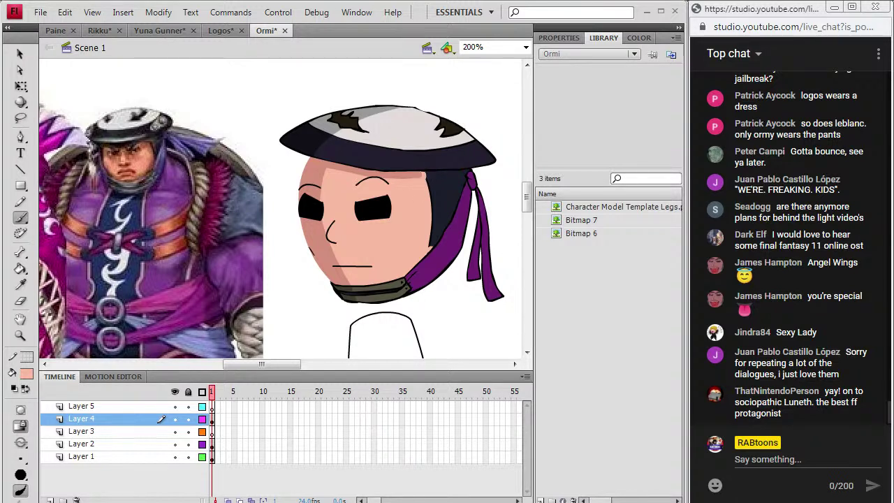
pyautogui.click(20, 269)
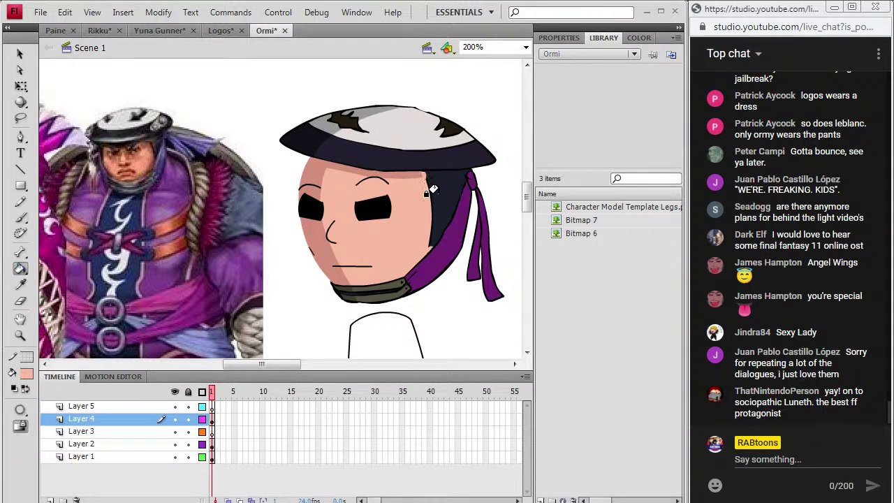
pyautogui.click(421, 184)
pyautogui.click(21, 53)
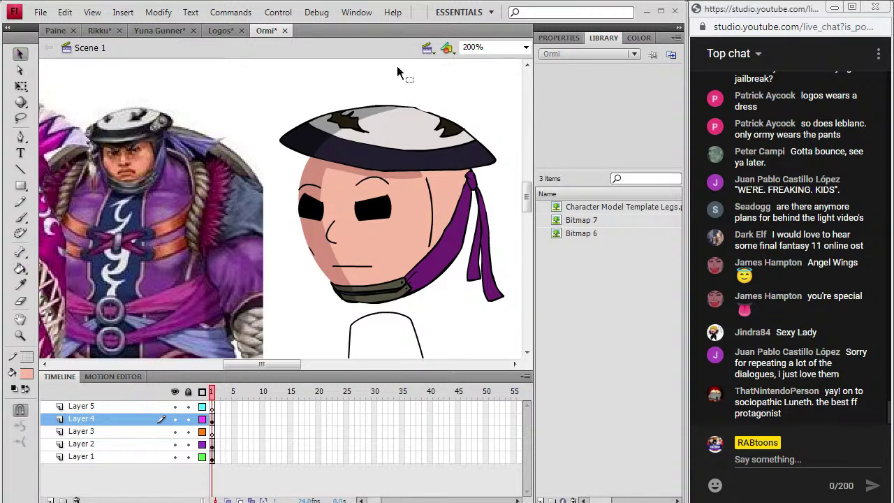
# Sample the darker skin shade and fill the leftover outline mark on the front cheek with it
pyautogui.click(20, 268)
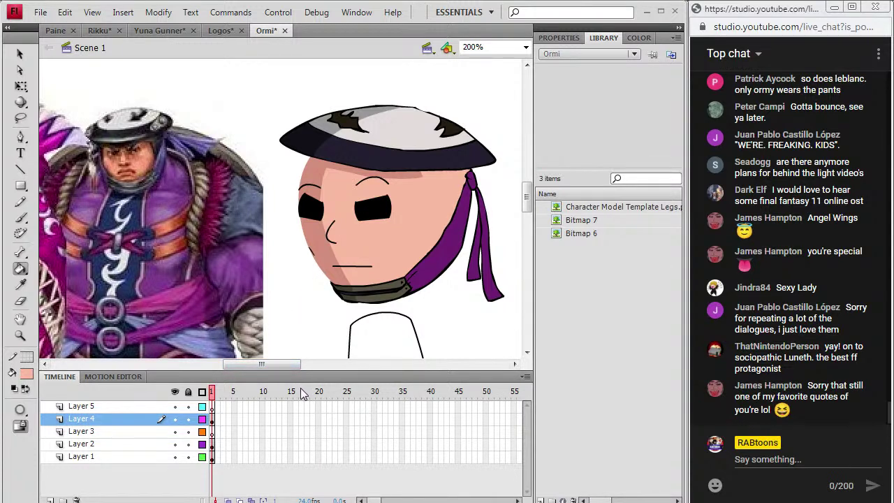
pyautogui.moveTo(289, 364); pyautogui.dragTo(288, 363)
pyautogui.press('i')
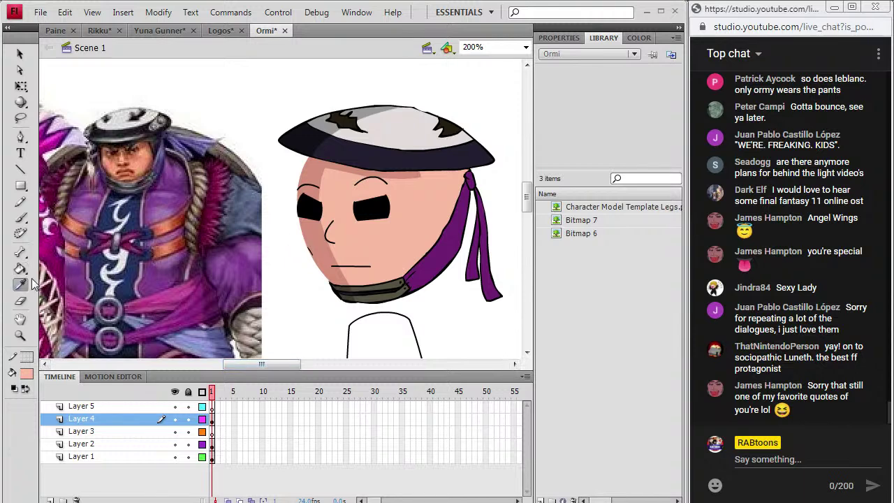
pyautogui.click(324, 233)
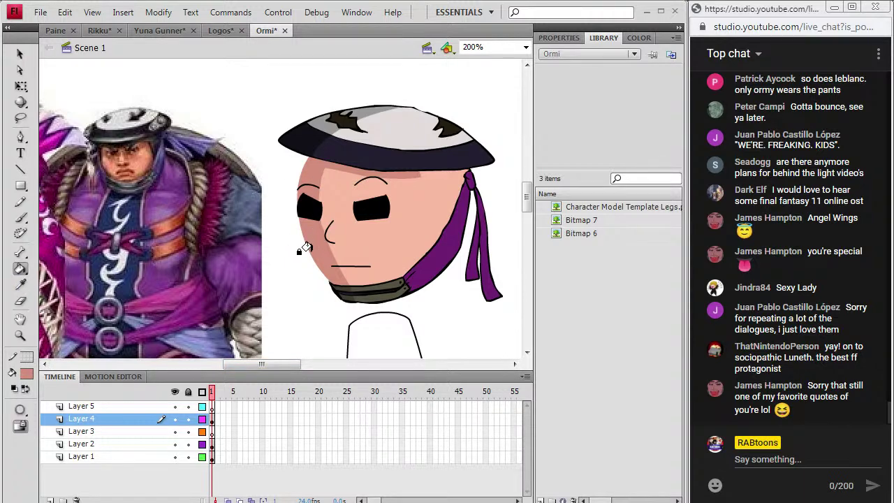
# Brush black outlines for a rounder front cheek, lines under both eyes and a curved line along the side of the face
pyautogui.click(27, 373)
pyautogui.click(24, 222)
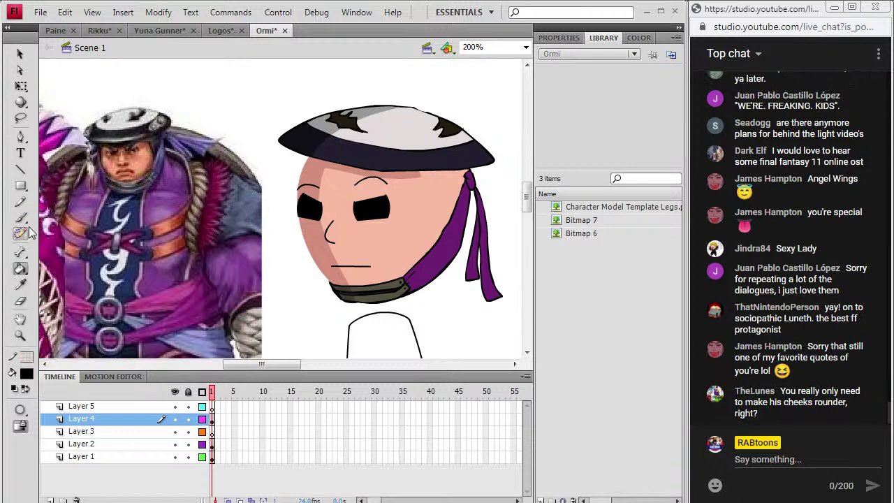
pyautogui.press('b')
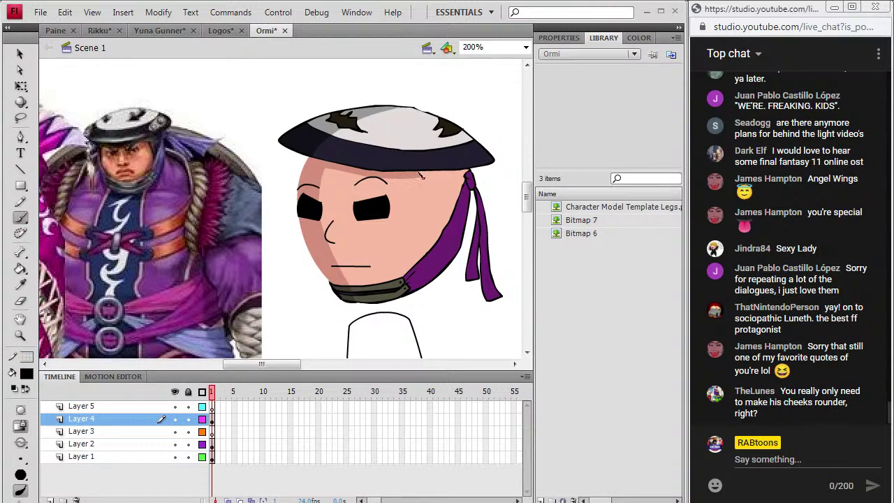
pyautogui.moveTo(441, 231); pyautogui.dragTo(441, 232)
pyautogui.moveTo(400, 218); pyautogui.dragTo(401, 218)
pyautogui.moveTo(289, 218); pyautogui.dragTo(290, 244)
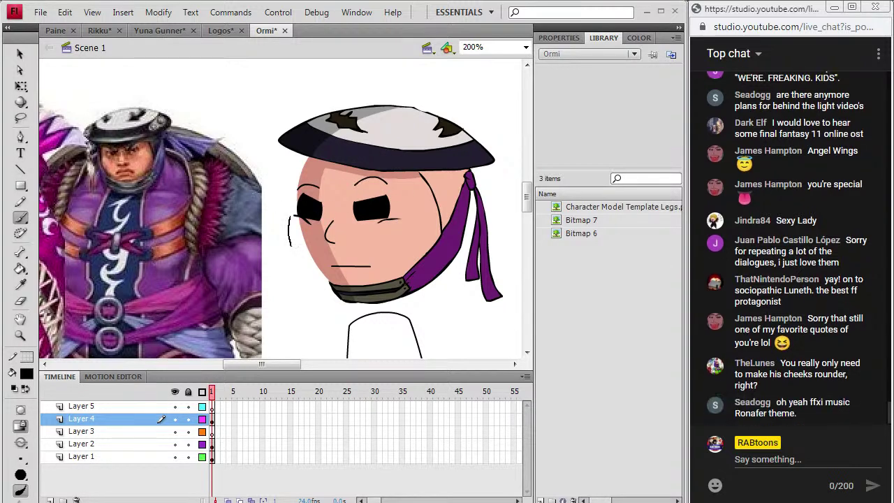
pyautogui.moveTo(323, 279); pyautogui.dragTo(332, 284)
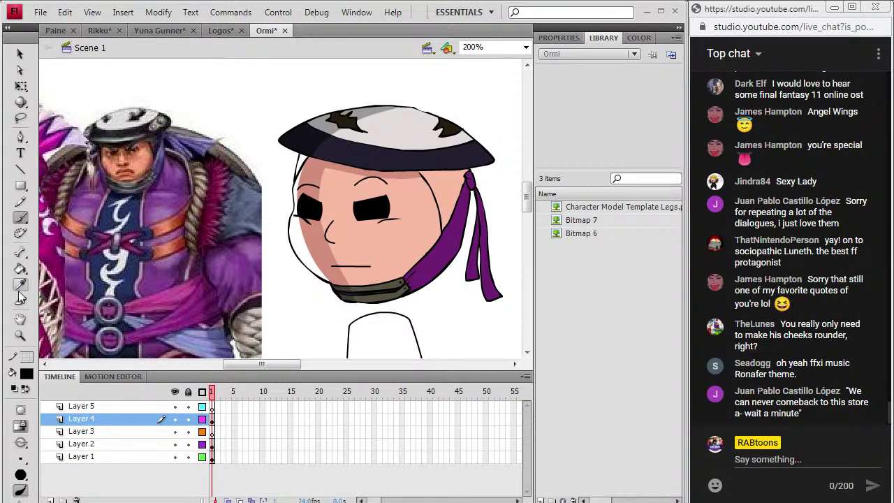
# Fill the newly outlined front cheek with the sampled shadow skin tone
pyautogui.press('i')
pyautogui.click(333, 186)
pyautogui.click(289, 241)
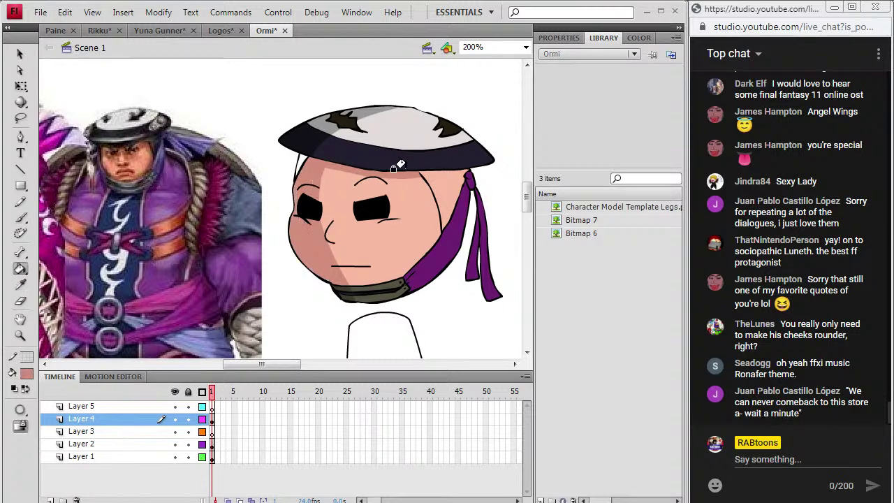
# Draw a new curved shadow boundary from forehead to chin and fill the face behind it with the light skin tone
pyautogui.click(20, 201)
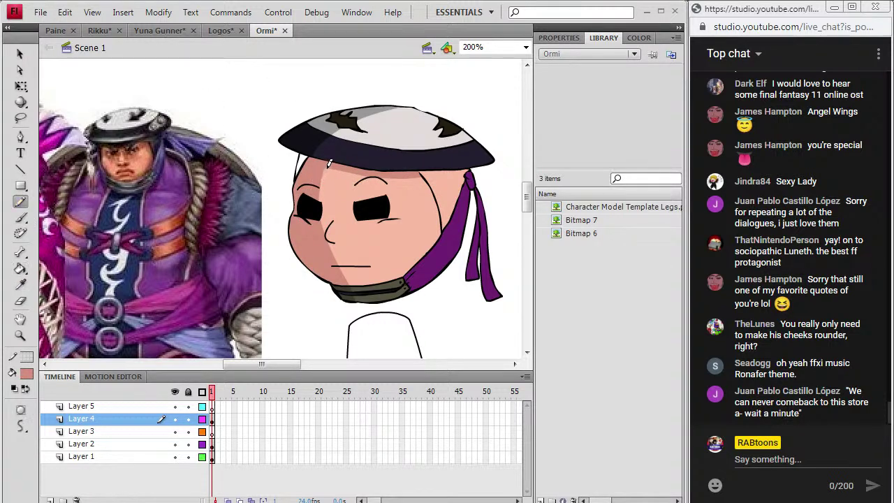
pyautogui.moveTo(312, 189)
pyautogui.mouseDown()
pyautogui.moveTo(314, 250)
pyautogui.moveTo(330, 269)
pyautogui.moveTo(363, 282)
pyautogui.mouseUp()
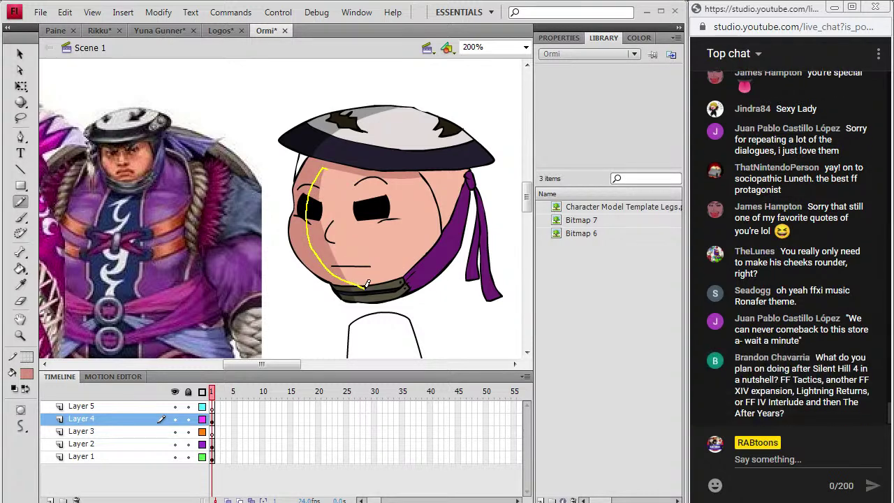
pyautogui.click(20, 268)
pyautogui.click(333, 243)
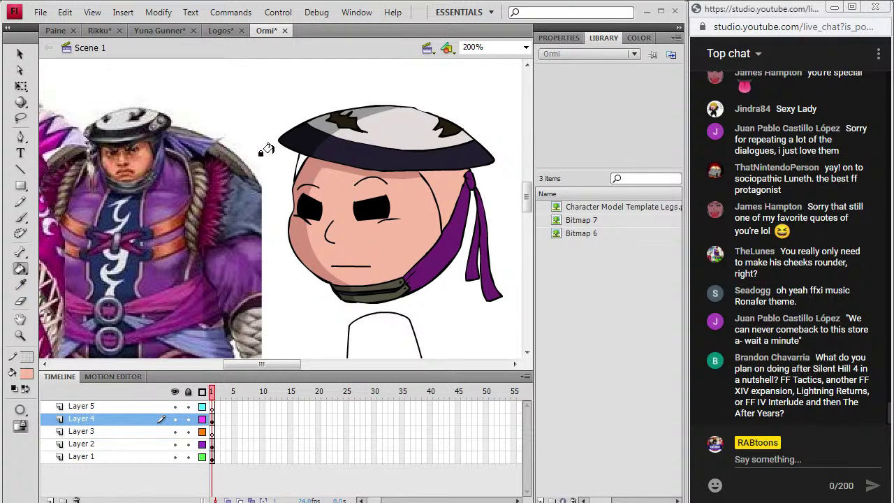
# Sample the dark navy hair colour from the Logos drawing and fill Ormi's hair areas at the forehead and behind the face with it
pyautogui.click(21, 285)
pyautogui.click(308, 253)
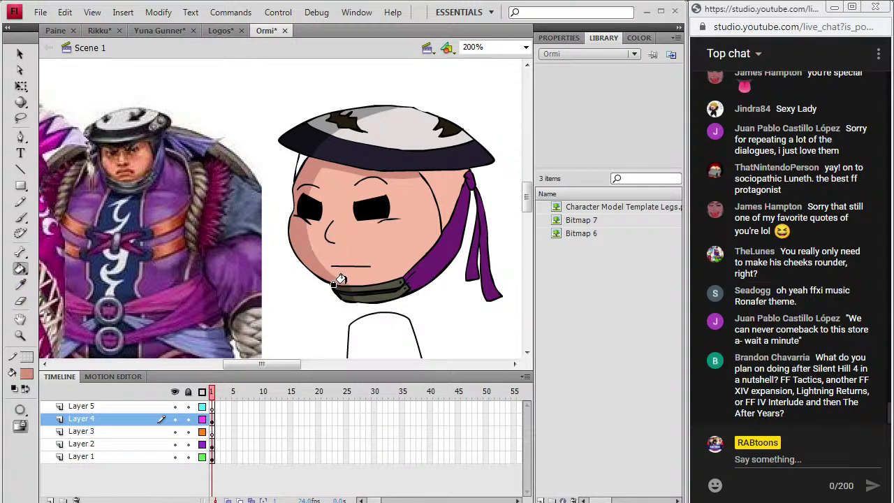
pyautogui.press('i')
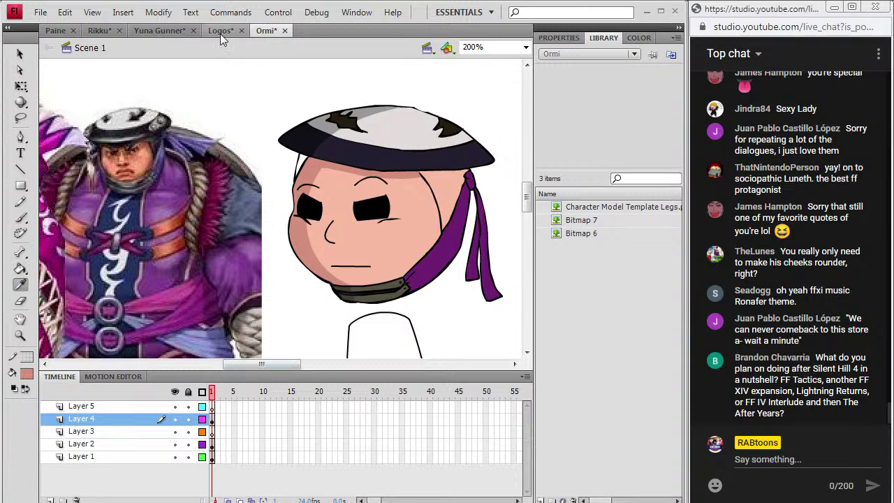
pyautogui.click(220, 30)
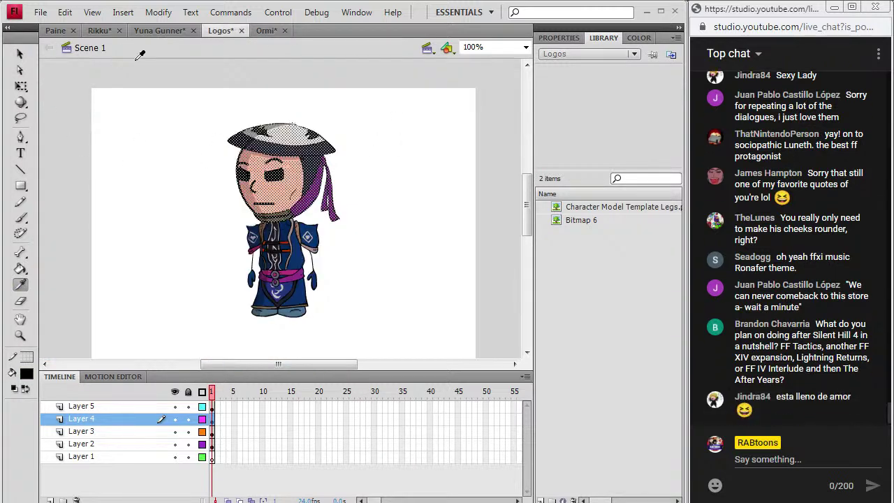
pyautogui.click(21, 56)
pyautogui.click(219, 213)
pyautogui.press('i')
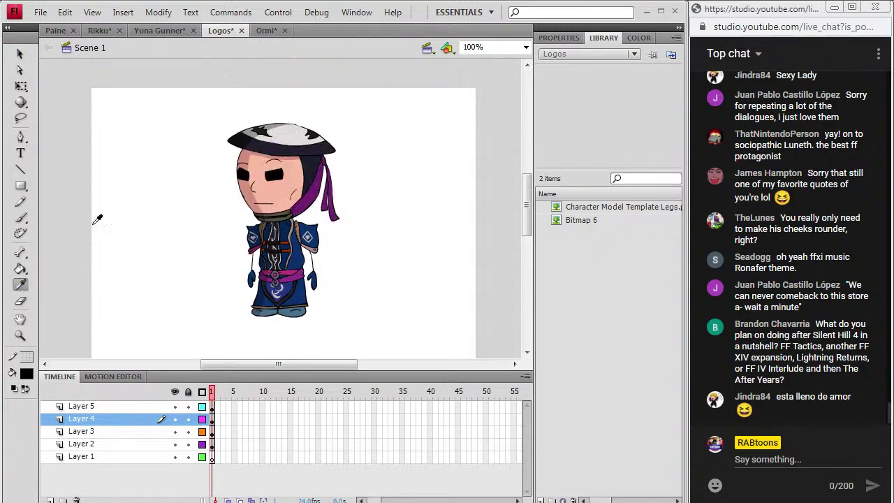
pyautogui.click(316, 167)
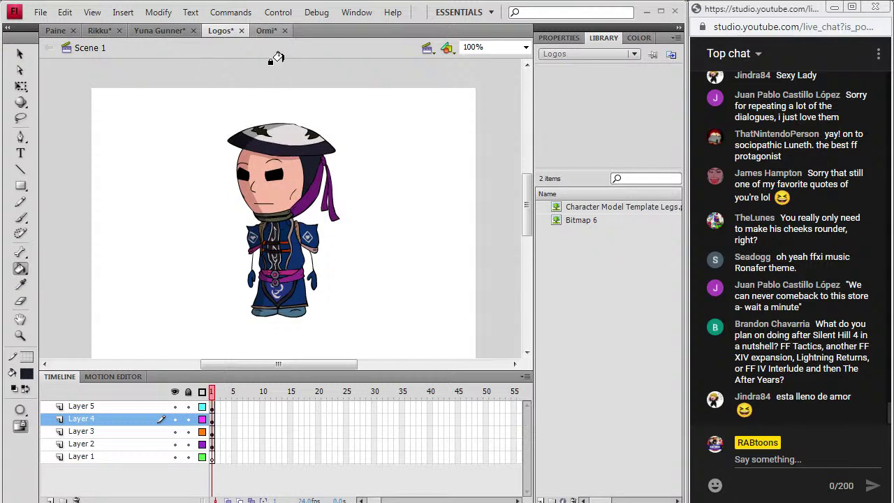
pyautogui.click(264, 31)
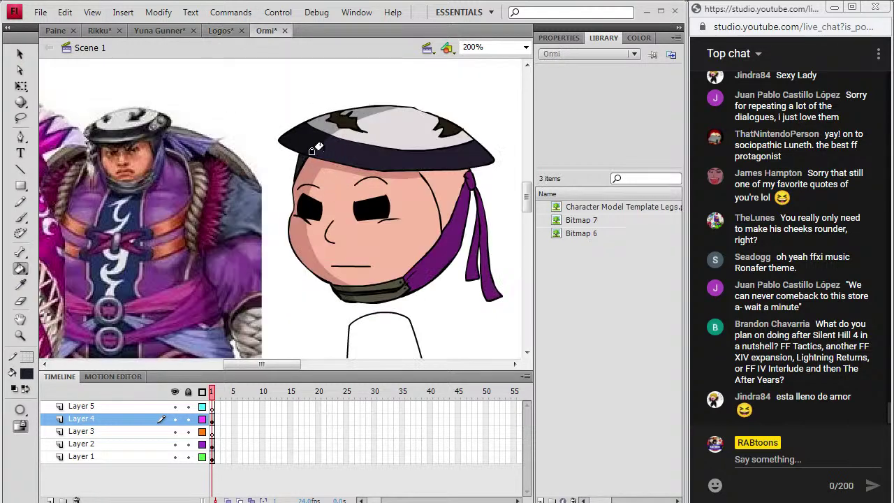
pyautogui.click(426, 188)
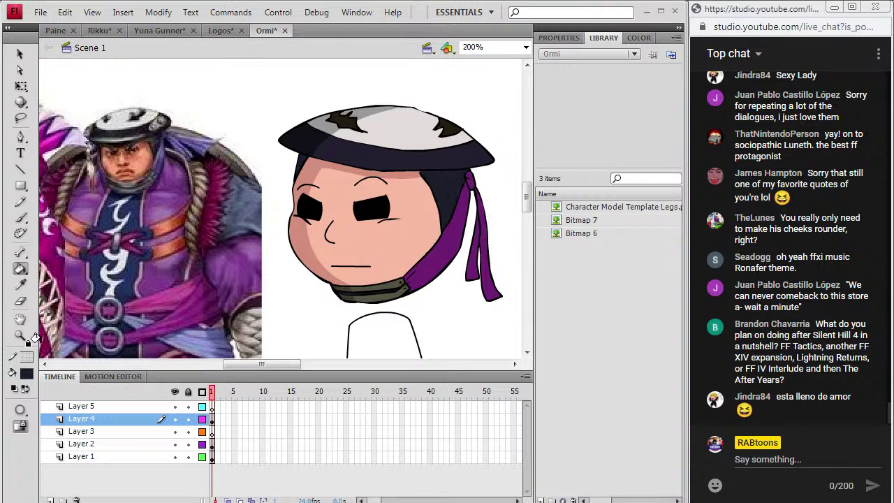
# Brush a short black slanted crease under the back eye and a small line below the mouth
pyautogui.click(25, 376)
pyautogui.click(37, 225)
pyautogui.click(20, 217)
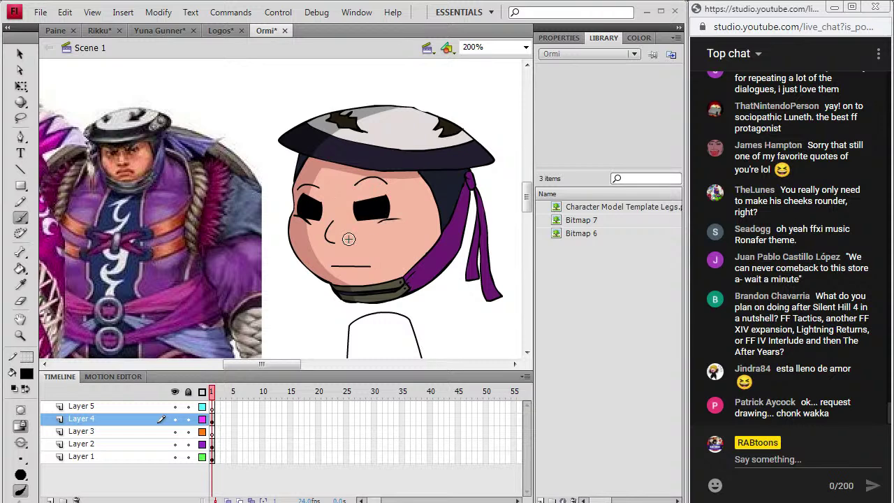
pyautogui.click(213, 419)
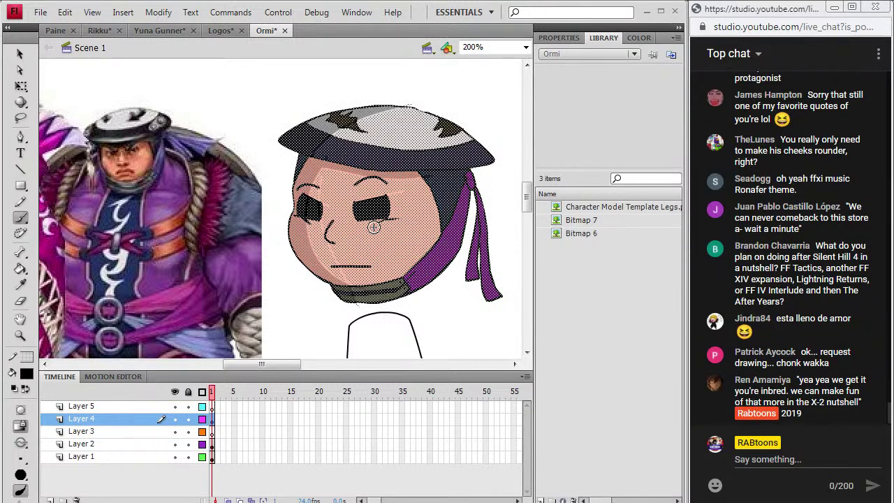
pyautogui.moveTo(374, 226); pyautogui.dragTo(397, 217)
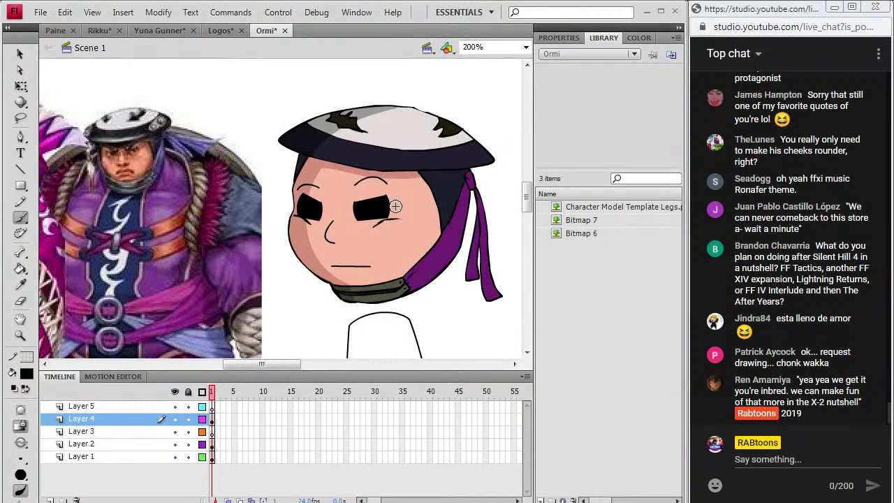
pyautogui.hotkey('ctrl', 'z')
pyautogui.moveTo(376, 222); pyautogui.dragTo(392, 218)
# Delete the curved eyebrow lines above both eyes
pyautogui.press('v')
pyautogui.click(317, 185)
pyautogui.press('Delete')
pyautogui.click(365, 181)
pyautogui.click(364, 172)
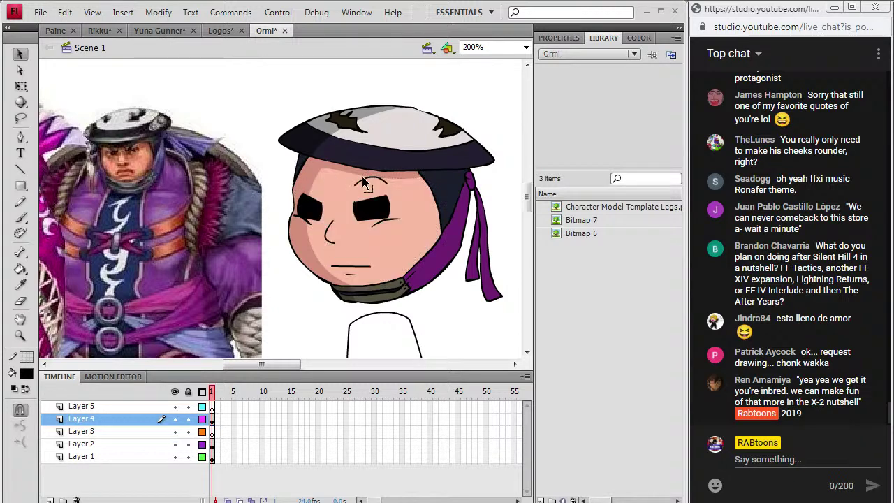
pyautogui.click(359, 184)
pyautogui.press('Delete')
# Brush black angry slanted eyebrows above both eyes and an outline for the back of the head between the head wrap and ribbons
pyautogui.click(26, 375)
pyautogui.click(36, 226)
pyautogui.click(20, 218)
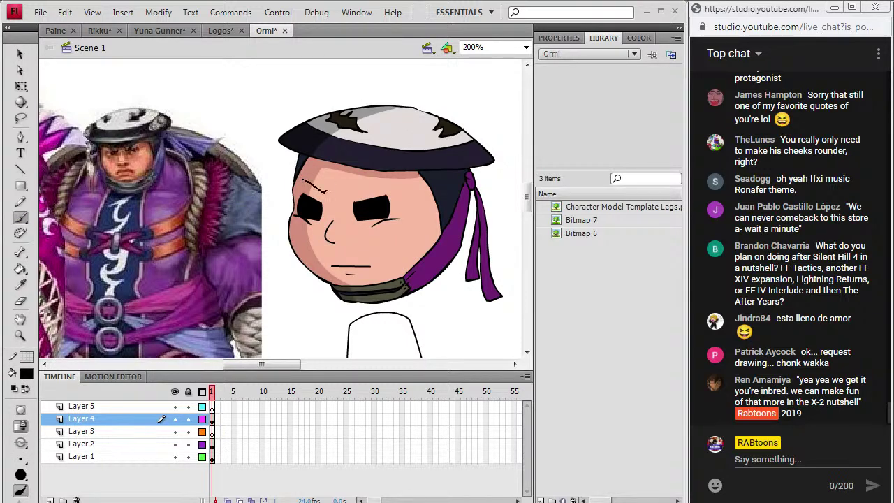
pyautogui.moveTo(373, 186); pyautogui.dragTo(391, 183)
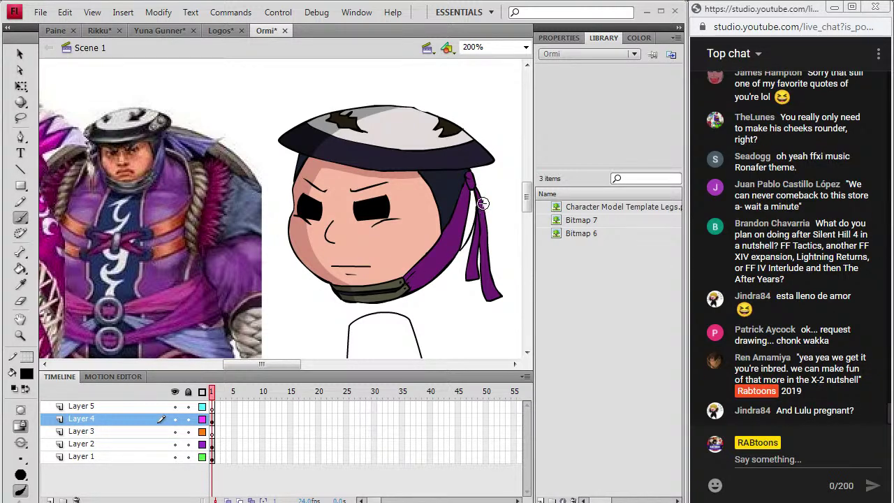
# Fill the newly outlined area behind the purple head wrap with the dark navy hair colour and save the Ormi document
pyautogui.press('k')
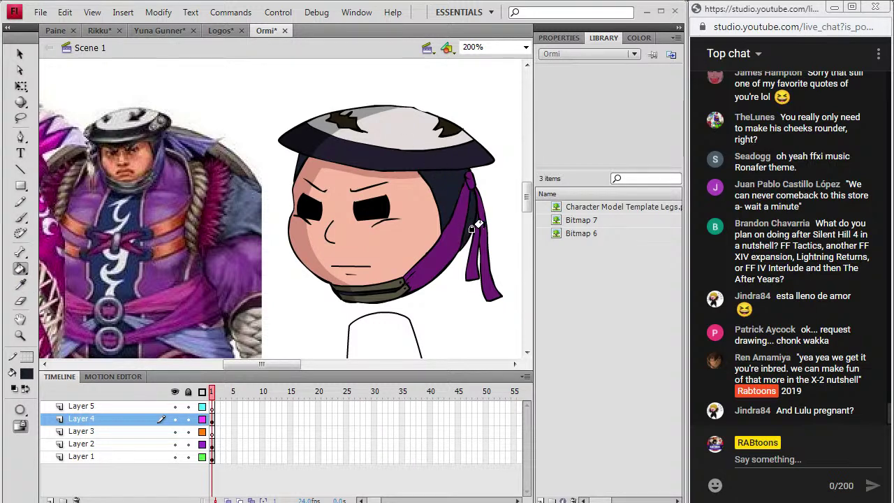
pyautogui.click(41, 12)
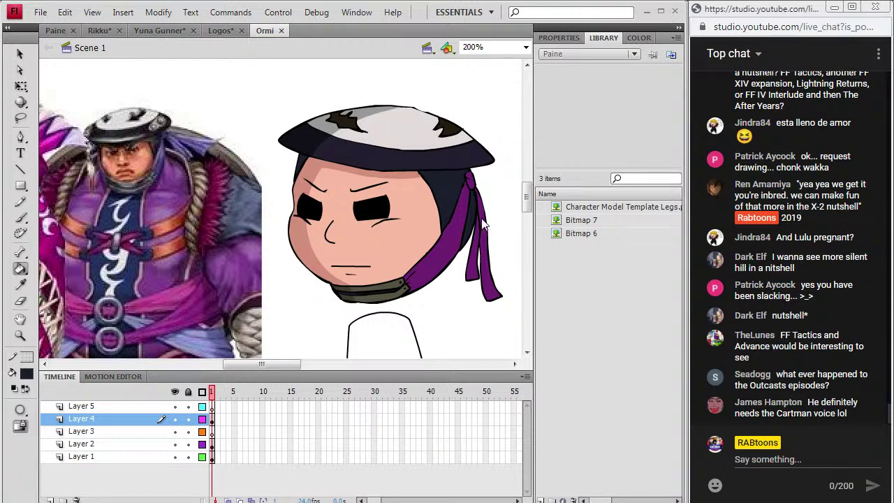
# On Layer 2, brush a wide, bulging body outline around the narrow torso template, from below the collar down to the hem
pyautogui.moveTo(527, 209); pyautogui.dragTo(497, 213)
pyautogui.moveTo(297, 363); pyautogui.dragTo(291, 383)
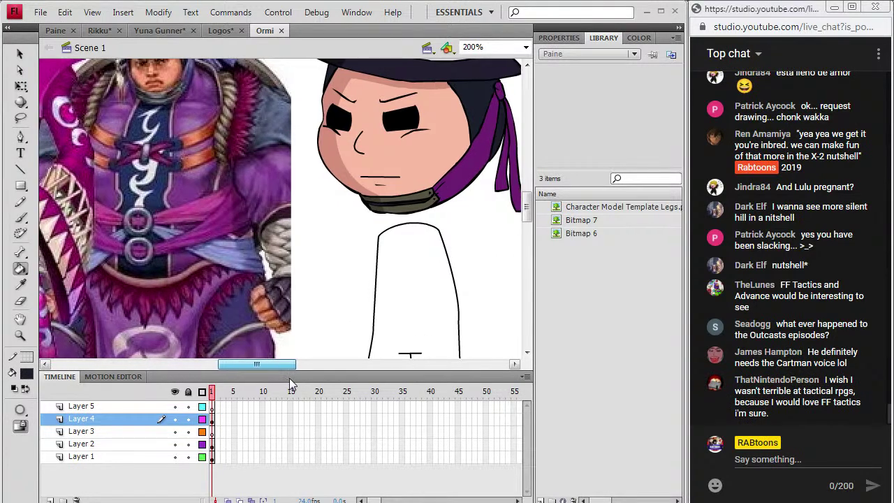
pyautogui.click(20, 218)
pyautogui.click(212, 444)
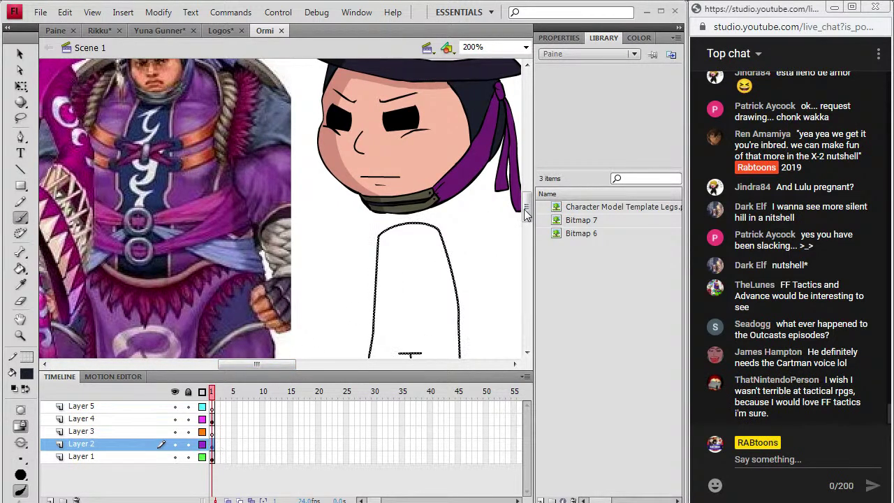
pyautogui.scroll(1, 527, 215)
pyautogui.scroll(-4, 528, 216)
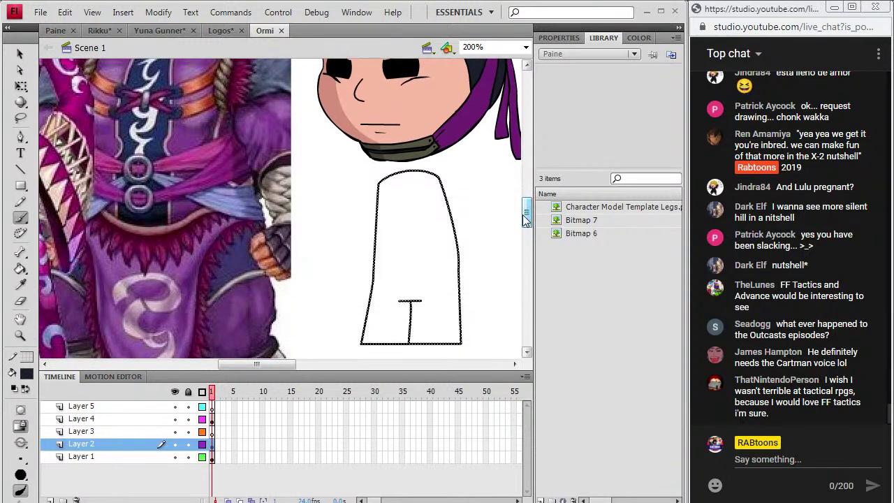
pyautogui.click(212, 431)
pyautogui.scroll(2, 529, 209)
pyautogui.scroll(-4, 528, 209)
pyautogui.scroll(2, 528, 210)
pyautogui.click(213, 444)
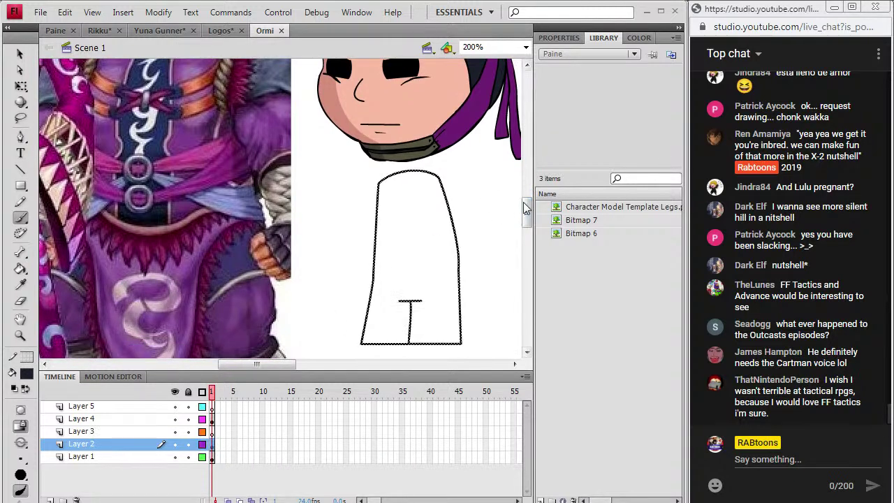
pyautogui.scroll(4, 529, 210)
pyautogui.scroll(-1, 529, 210)
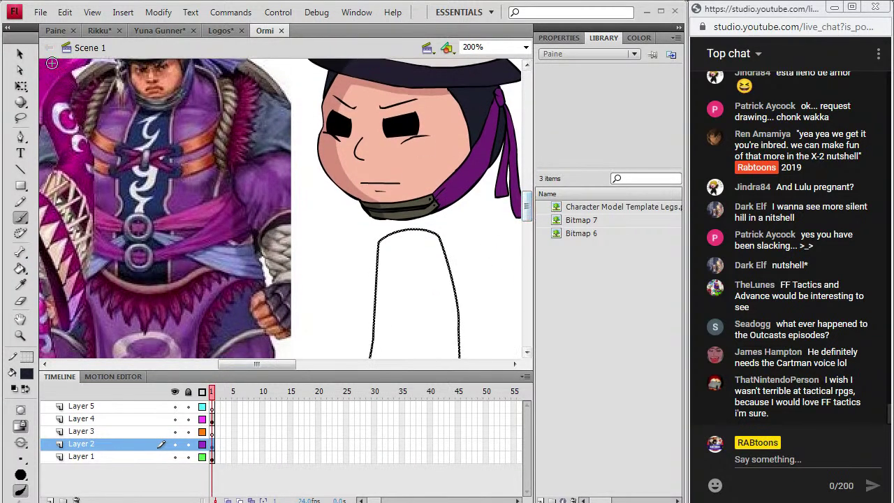
pyautogui.scroll(-2, 528, 210)
pyautogui.scroll(-2, 524, 202)
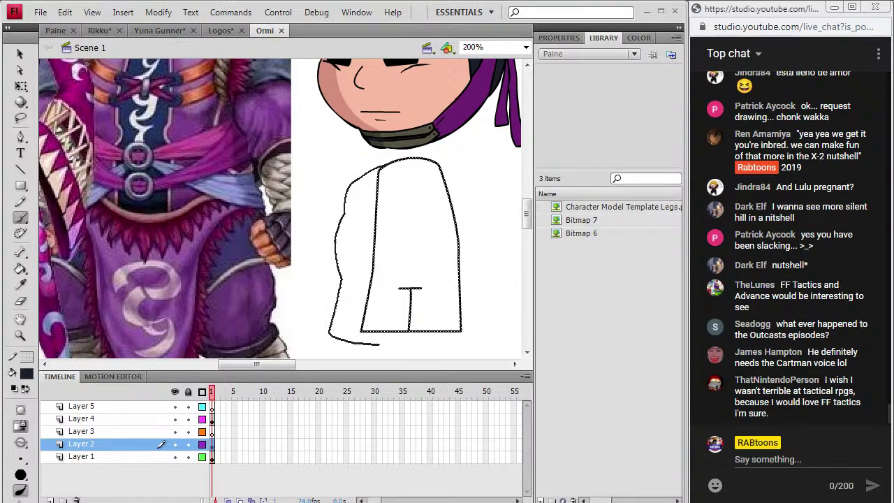
pyautogui.moveTo(475, 299); pyautogui.dragTo(474, 284)
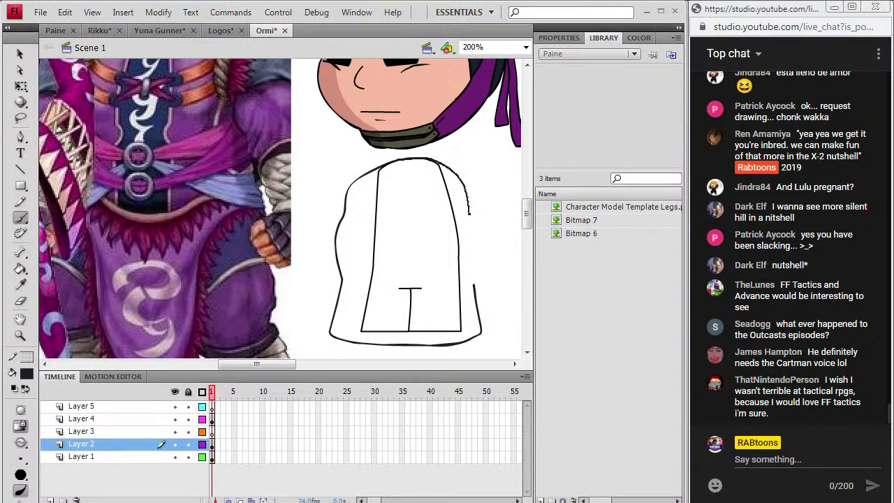
pyautogui.moveTo(470, 278); pyautogui.dragTo(471, 285)
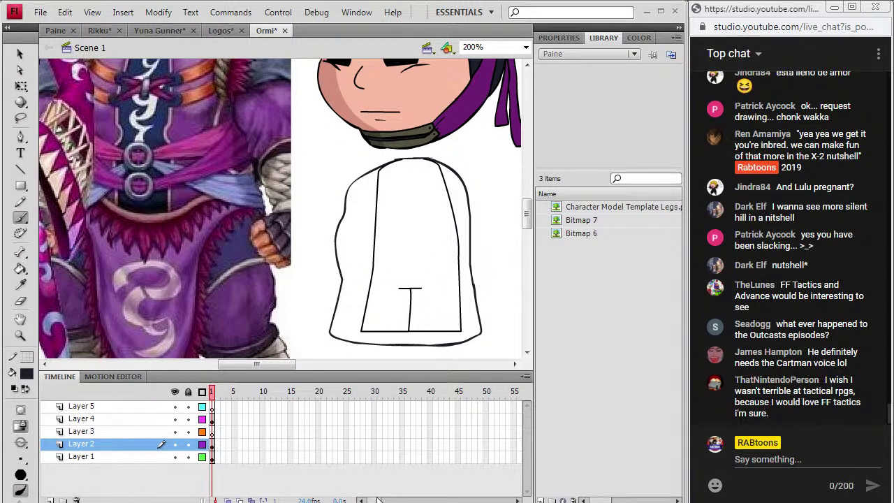
# Switch to the browser and look through the open reference pictures and the "ormi ffx-2" image results for views of Ormi's outfit
pyautogui.hotkey('alt', 'Tab')
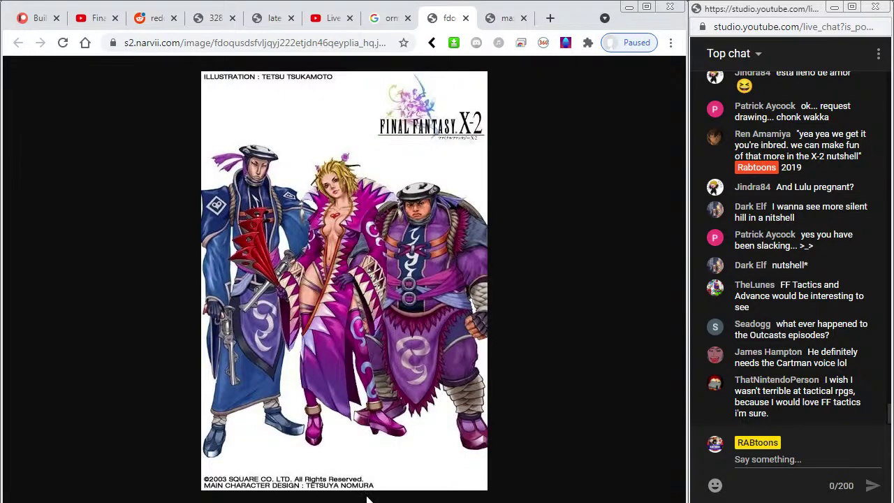
pyautogui.click(504, 24)
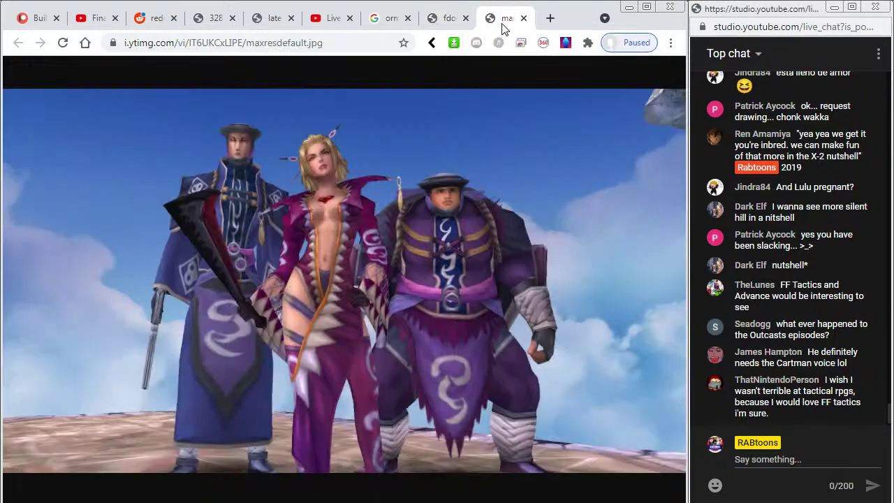
pyautogui.click(417, 21)
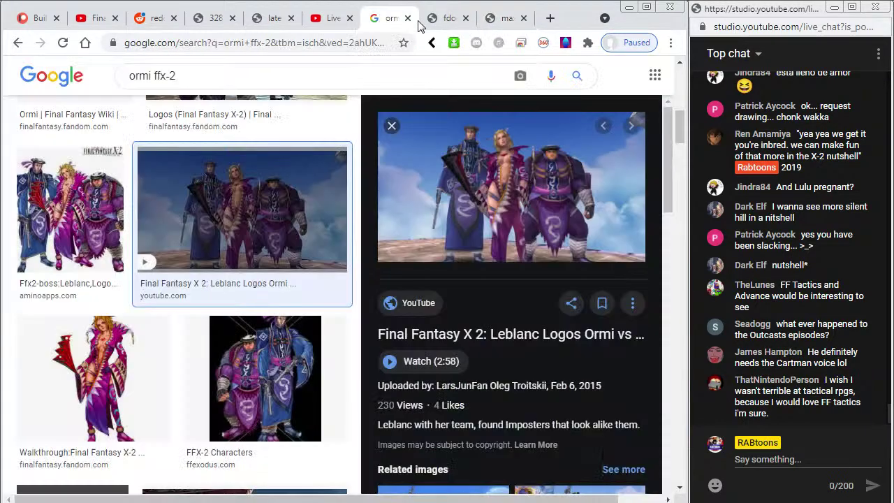
pyautogui.scroll(-12, 285, 286)
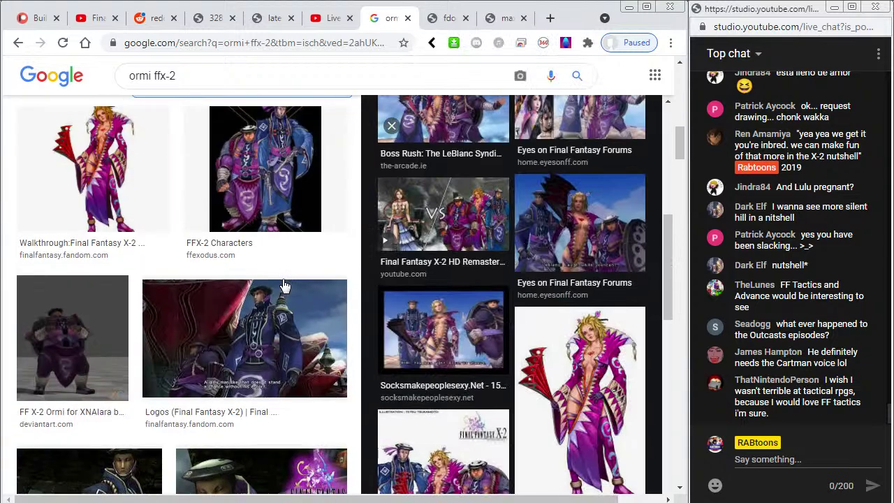
# Browse the image results for "ormi ffx-2" and open the preview of the full-body Ormi picture with the Final Fantasy X-2 logo
pyautogui.scroll(-10, 285, 287)
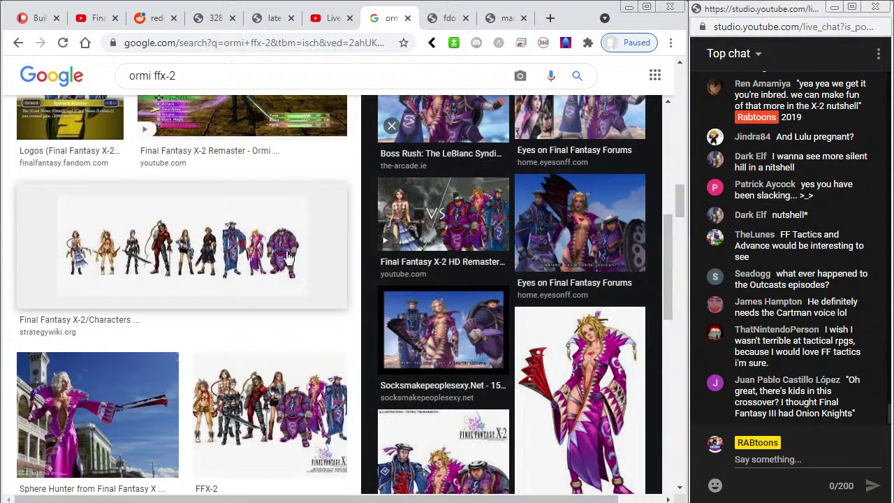
pyautogui.click(299, 271)
pyautogui.scroll(-5, 266, 237)
pyautogui.scroll(10, 266, 237)
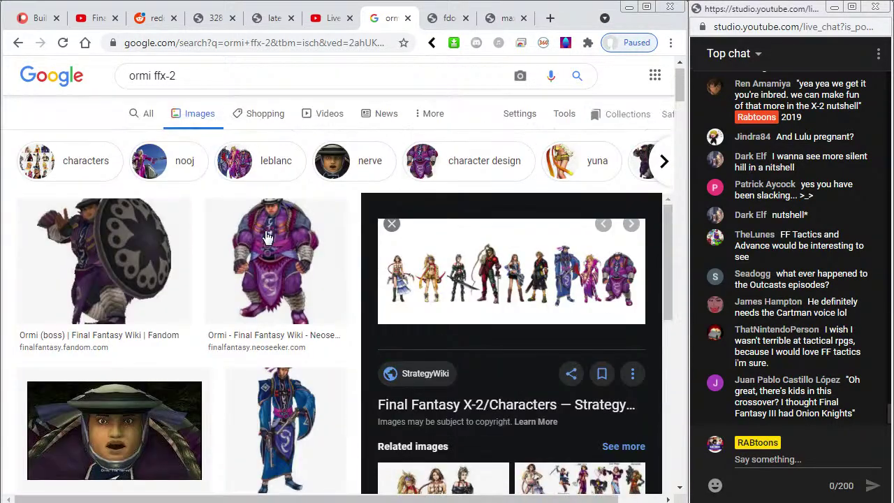
pyautogui.click(267, 237)
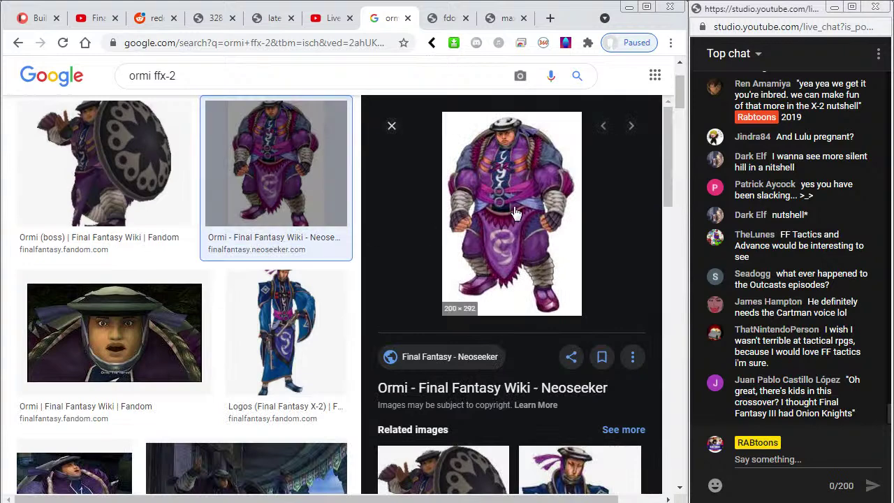
pyautogui.scroll(-10, 515, 213)
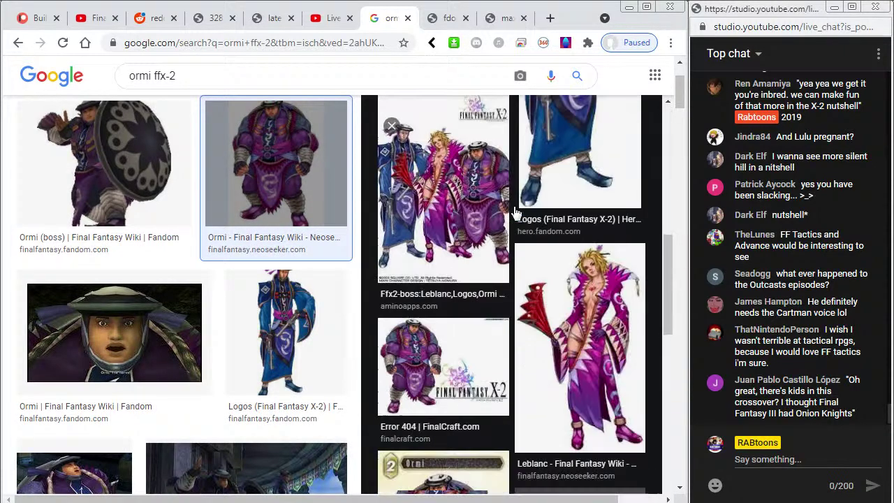
pyautogui.click(457, 200)
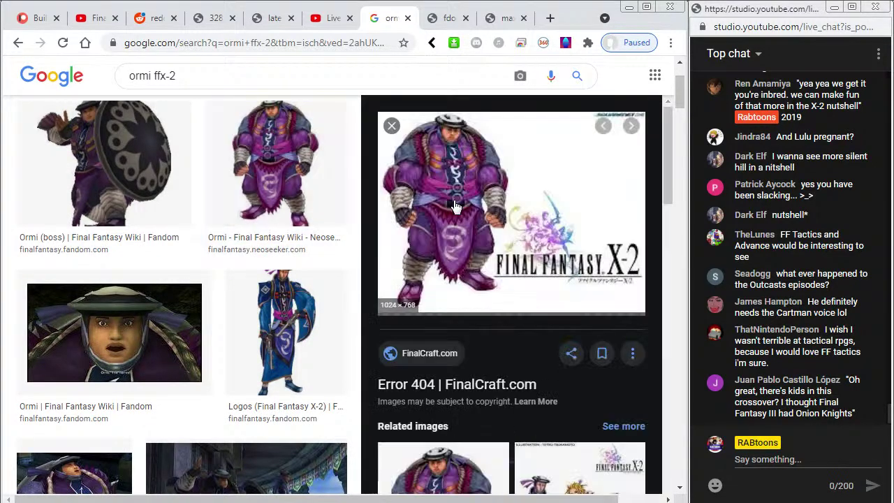
# Open the previewed Ormi picture in its own tab, copy the image, and switch to Adobe Flash
pyautogui.rightClick(458, 200)
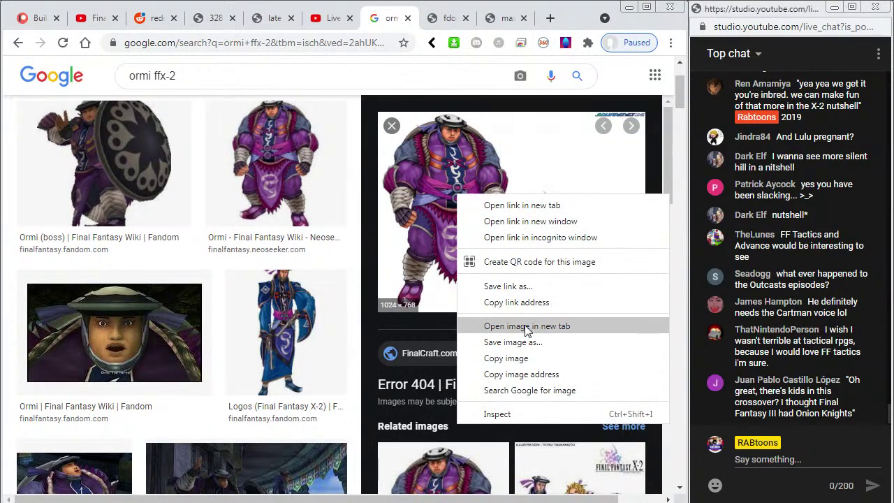
pyautogui.click(524, 325)
pyautogui.click(496, 22)
pyautogui.rightClick(353, 239)
pyautogui.click(400, 277)
pyautogui.hotkey('alt', 'Tab')
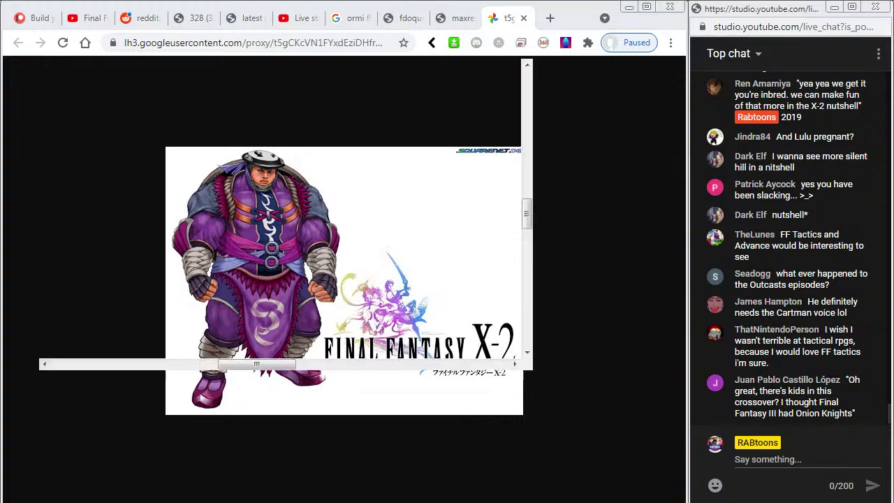
# Delete the old reference picture beside the character and save the Ormi file with the view at 100%
pyautogui.click(22, 56)
pyautogui.click(159, 165)
pyautogui.press('Delete')
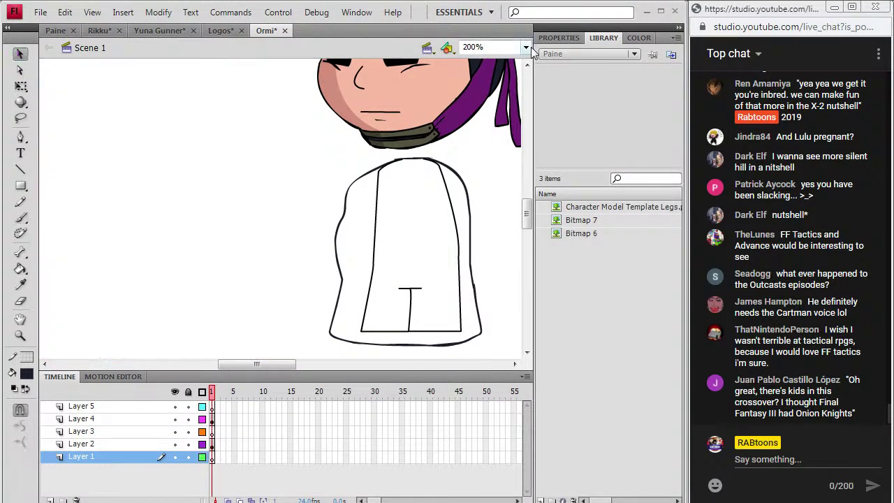
pyautogui.click(526, 46)
pyautogui.click(506, 106)
pyautogui.click(41, 12)
pyautogui.click(40, 127)
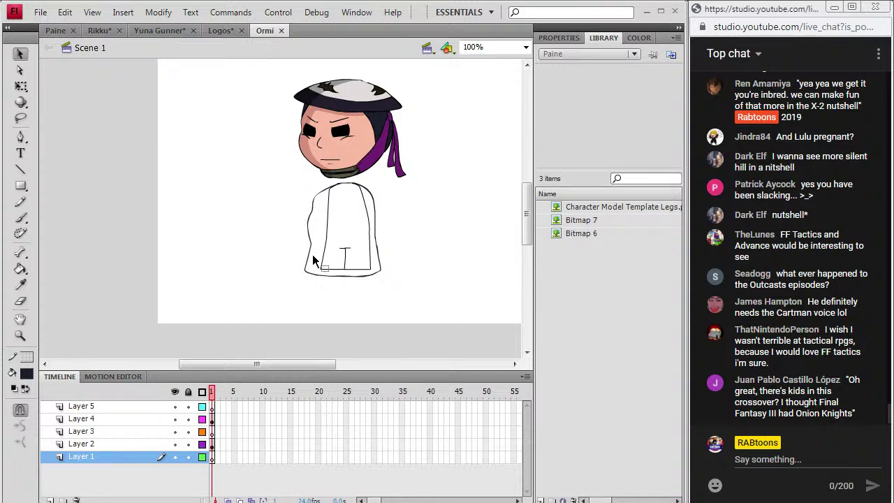
# Paste the copied full-body Ormi picture onto the stage in Layer 1
pyautogui.scroll(2, 315, 280)
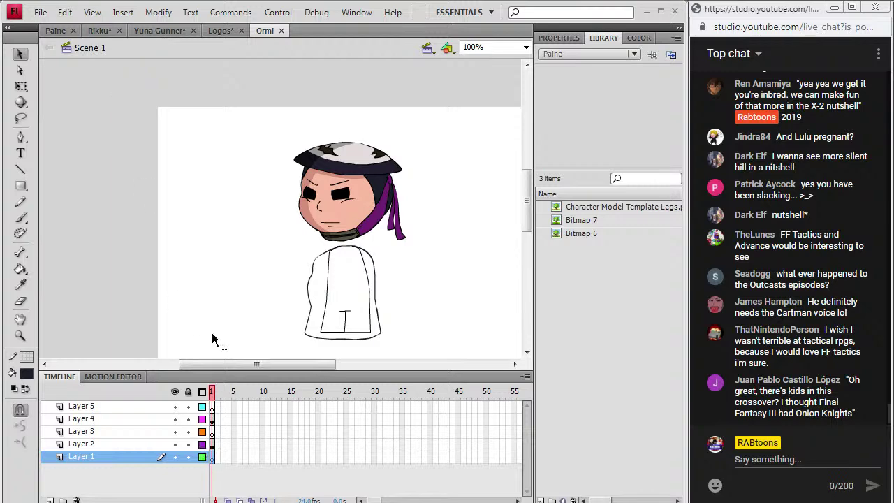
pyautogui.click(64, 12)
pyautogui.click(60, 96)
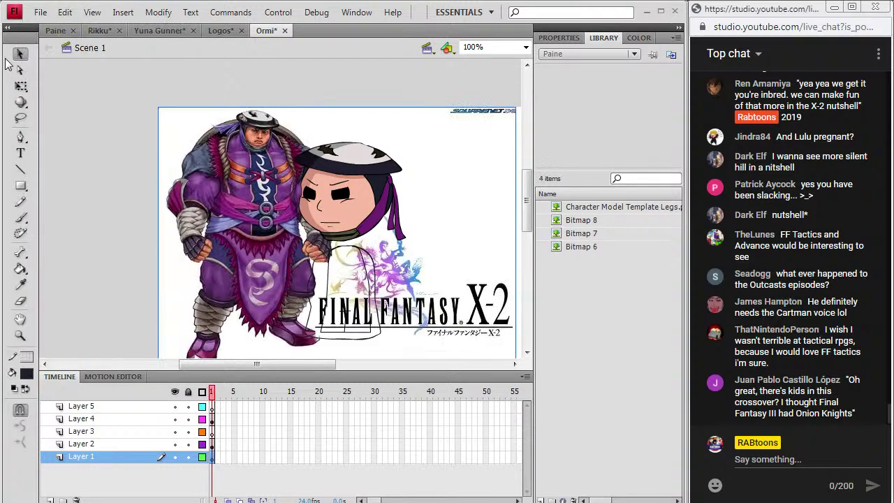
# Scale the pasted Ormi picture down proportionally and place it so its figure stands left of the character drawing
pyautogui.click(158, 12)
pyautogui.moveTo(125, 174)
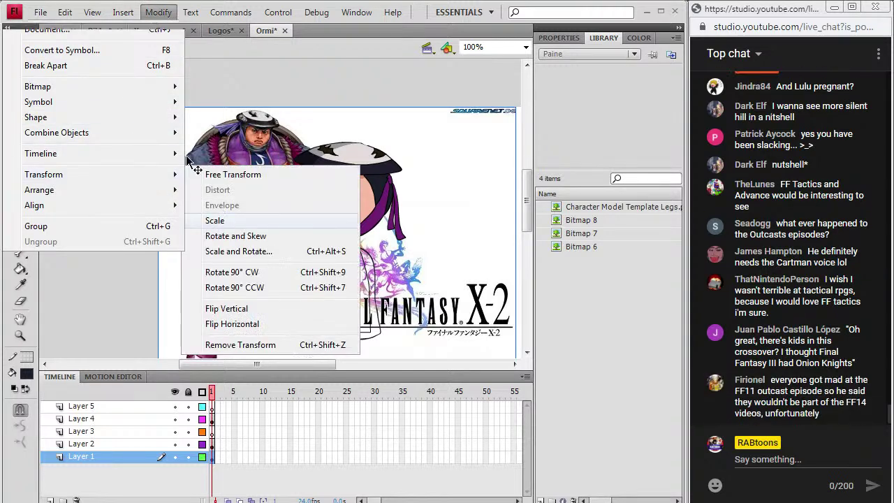
pyautogui.click(215, 220)
pyautogui.moveTo(160, 107); pyautogui.dragTo(217, 143)
pyautogui.click(64, 12)
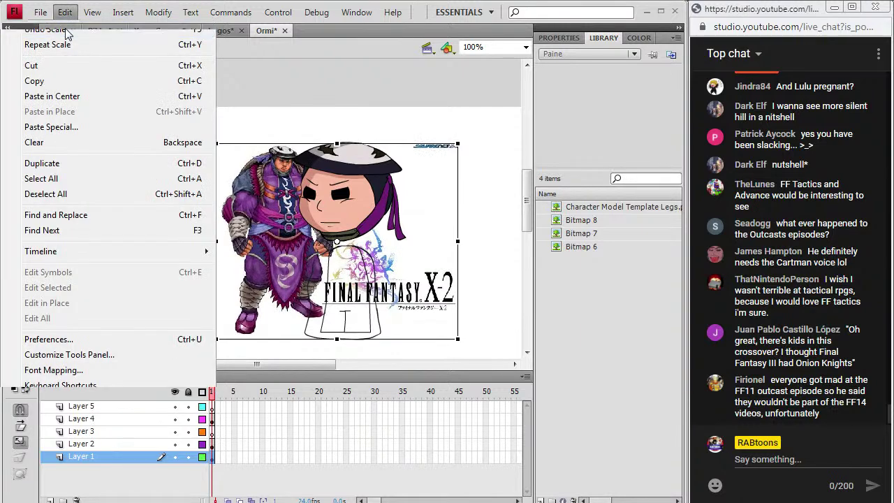
pyautogui.click(49, 30)
pyautogui.moveTo(157, 105); pyautogui.dragTo(218, 152)
pyautogui.moveTo(251, 195); pyautogui.dragTo(216, 241)
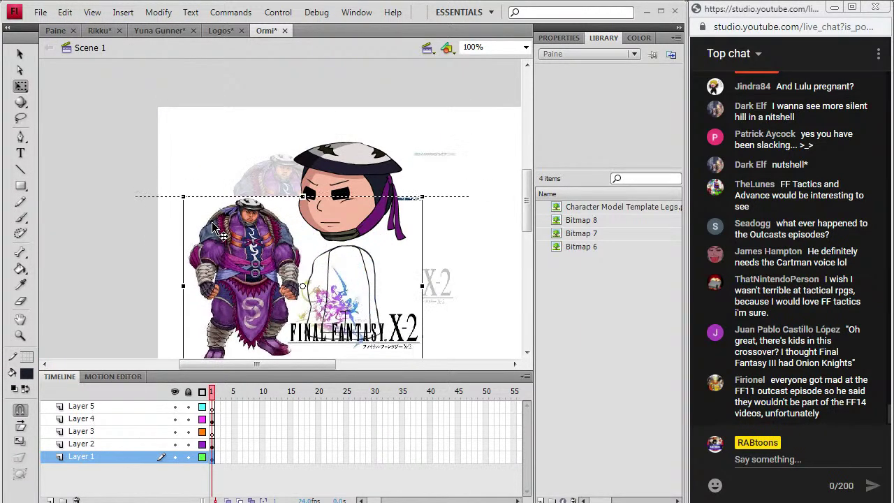
# Magnify the character's body to 200% and shrink the timeline area to enlarge the drawing space
pyautogui.click(20, 335)
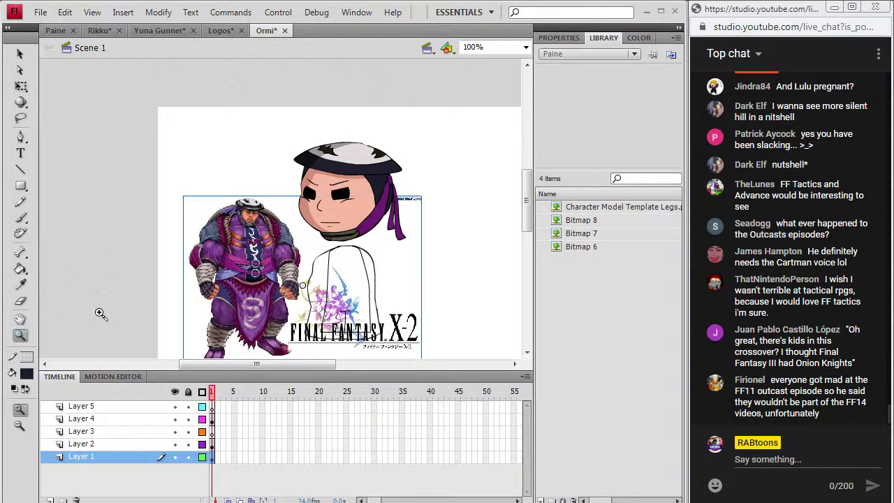
pyautogui.click(302, 271)
pyautogui.click(21, 218)
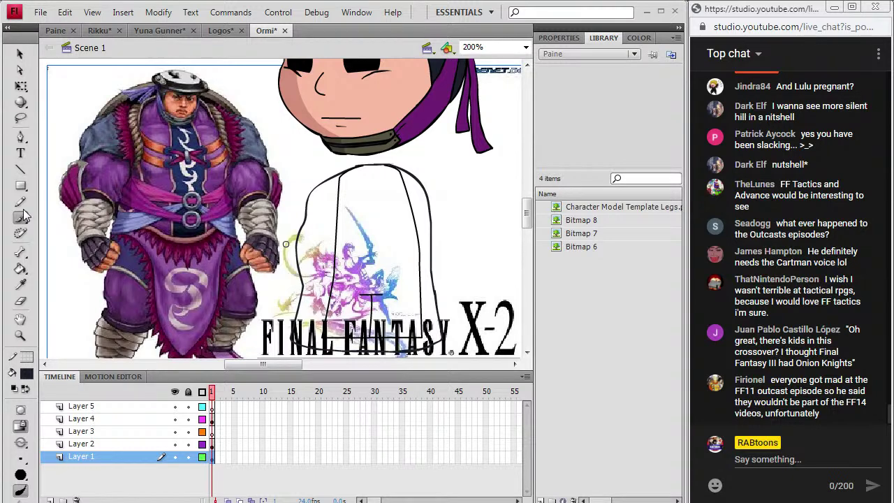
pyautogui.moveTo(276, 371); pyautogui.dragTo(274, 403)
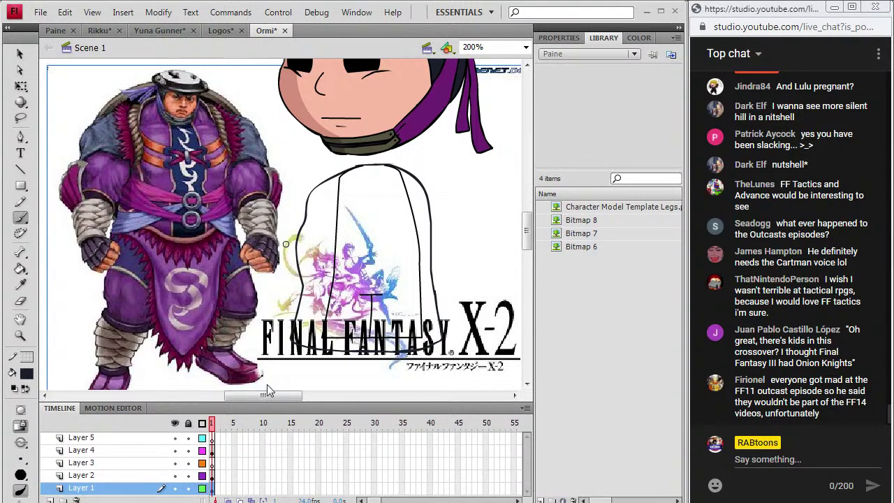
# Check Layers 2, 3 and 4 to identify which one holds the inner lines of the body template
pyautogui.click(214, 463)
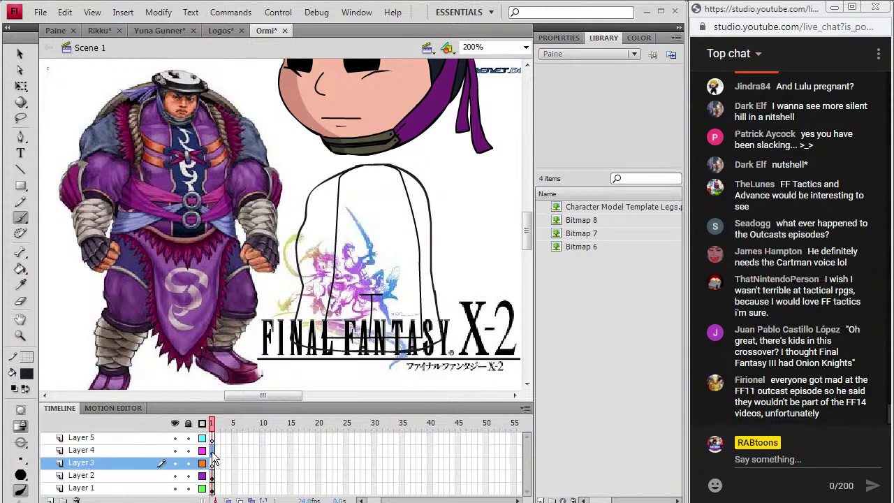
pyautogui.click(213, 452)
pyautogui.click(213, 464)
pyautogui.click(213, 452)
pyautogui.click(214, 476)
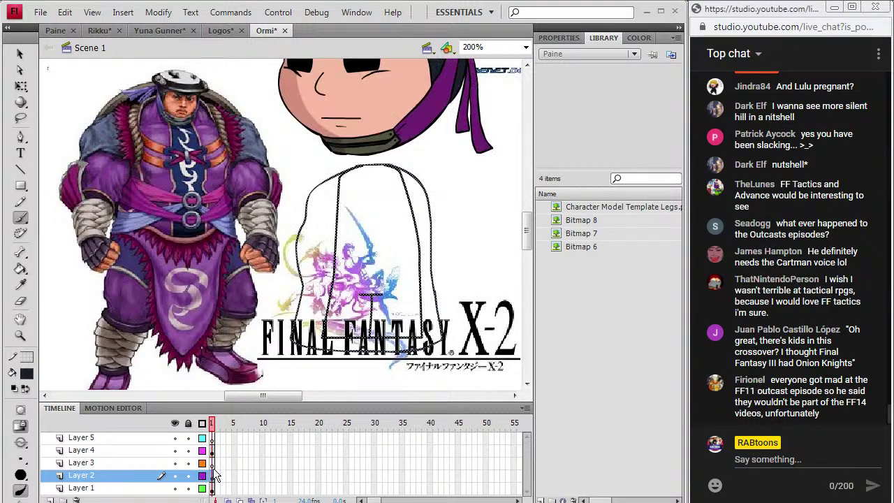
pyautogui.click(214, 463)
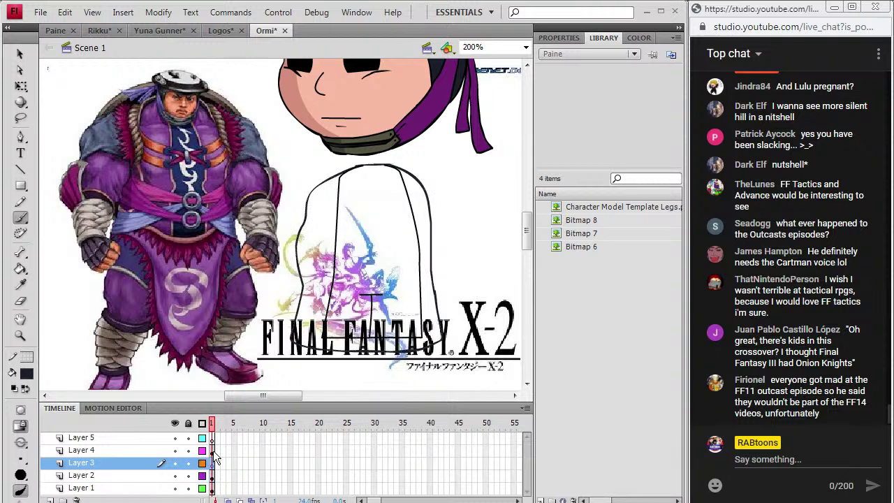
pyautogui.click(213, 476)
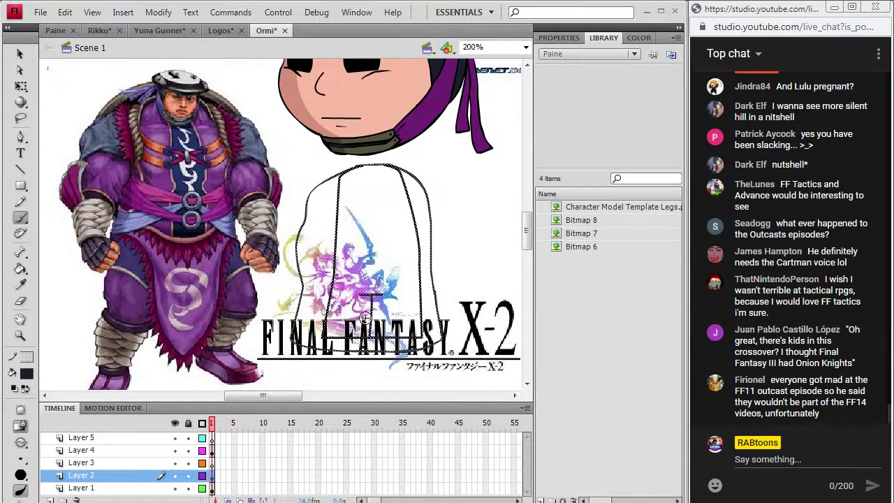
# Delete all inner template lines on Layer 2, including the crotch mark, leaving only the outer body outline
pyautogui.press('v')
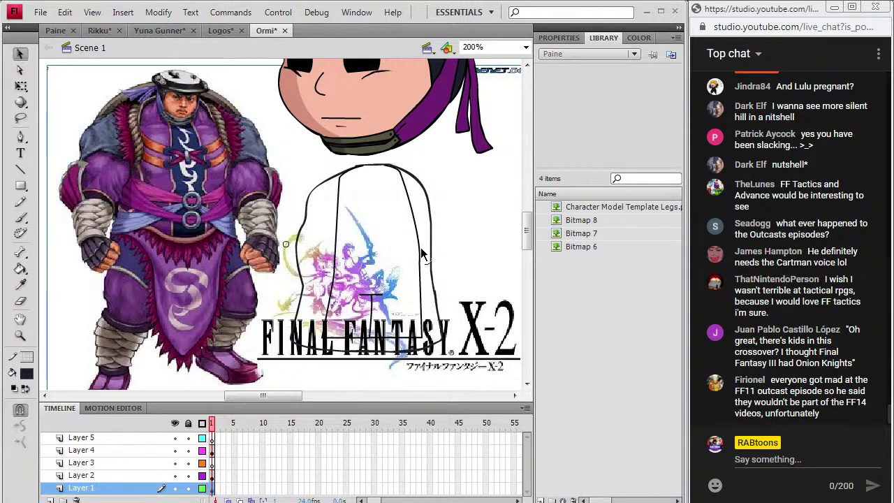
pyautogui.click(421, 255)
pyautogui.click(420, 287)
pyautogui.doubleClick(420, 292)
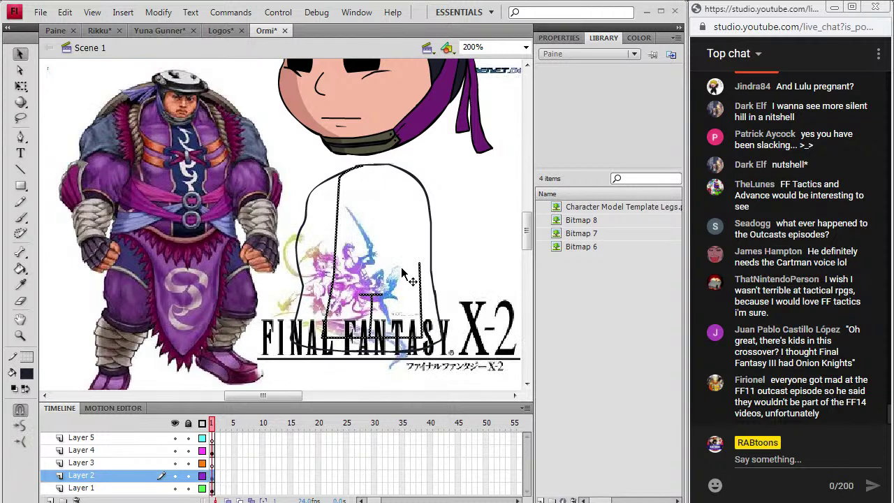
pyautogui.click(367, 210)
pyautogui.click(340, 202)
pyautogui.press('Delete')
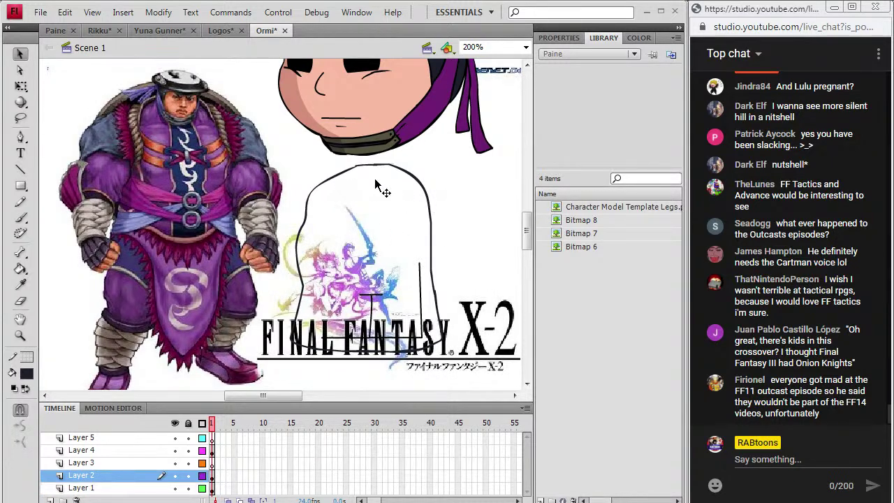
pyautogui.doubleClick(418, 289)
pyautogui.press('Delete')
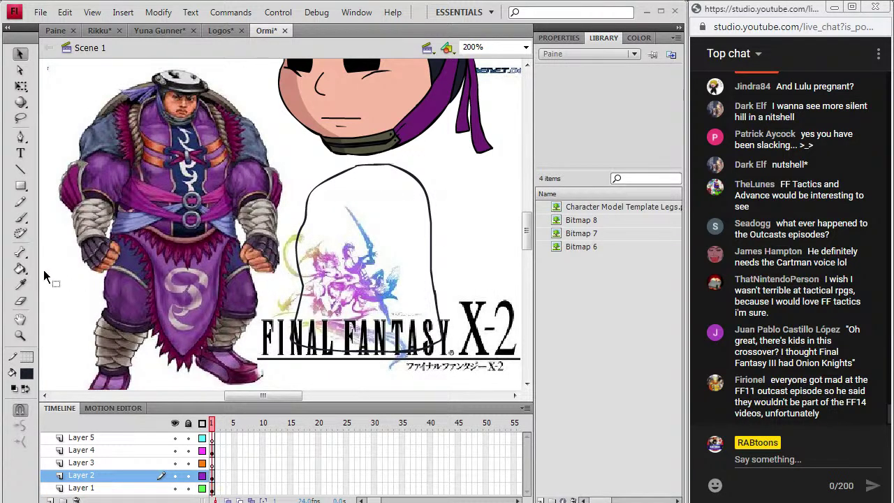
pyautogui.click(20, 269)
pyautogui.click(382, 195)
pyautogui.hotkey('ctrl', 'z')
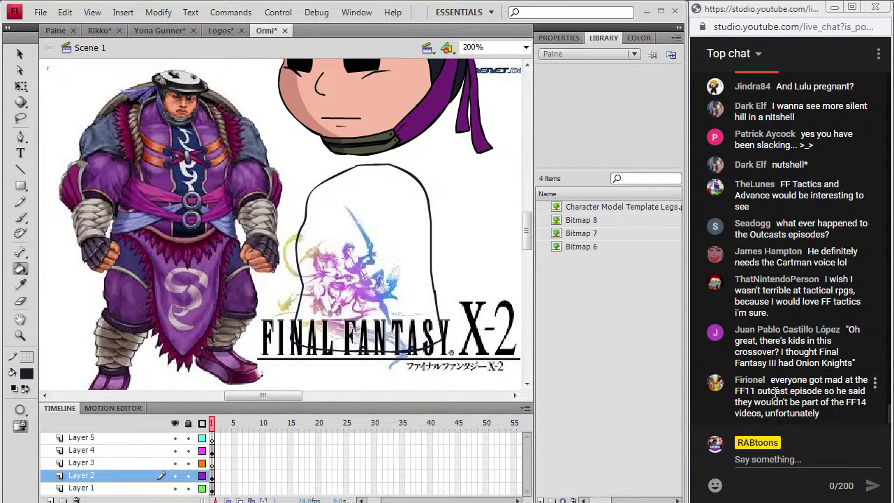
# Set the fill colour to black and brush a T-shaped leg divider at the lower middle of the body outline
pyautogui.click(26, 374)
pyautogui.click(28, 227)
pyautogui.click(410, 183)
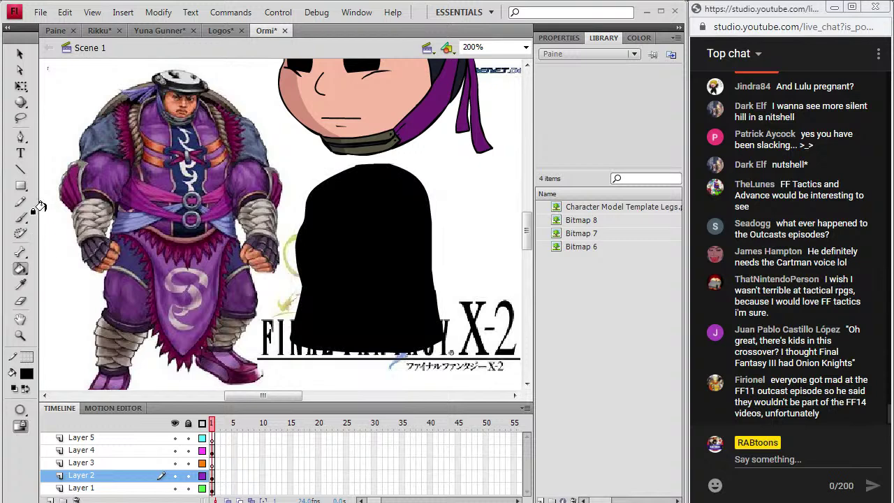
pyautogui.hotkey('ctrl', 'z')
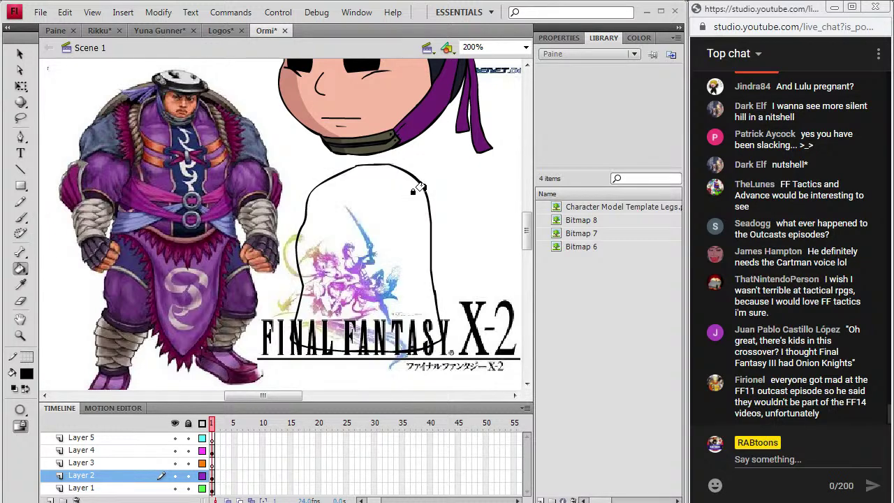
pyautogui.click(20, 217)
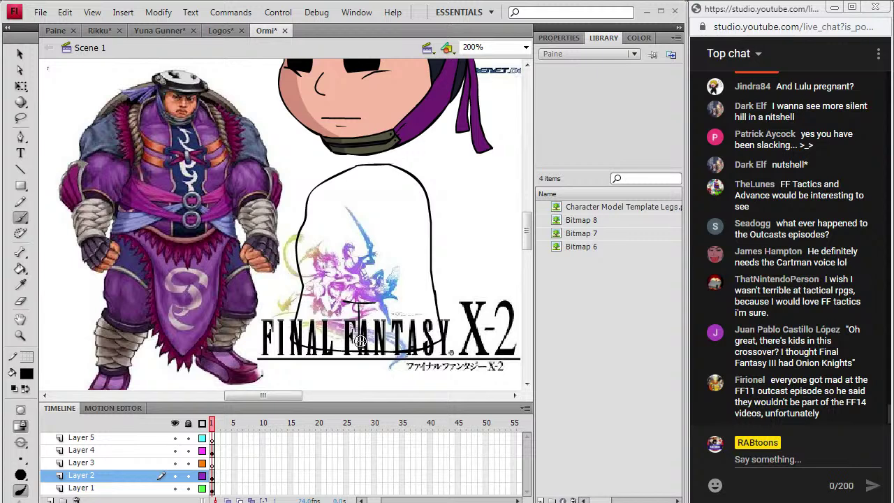
# Insert a new layer and move it below Layer 2, directly above the reference picture's Layer 1
pyautogui.click(21, 186)
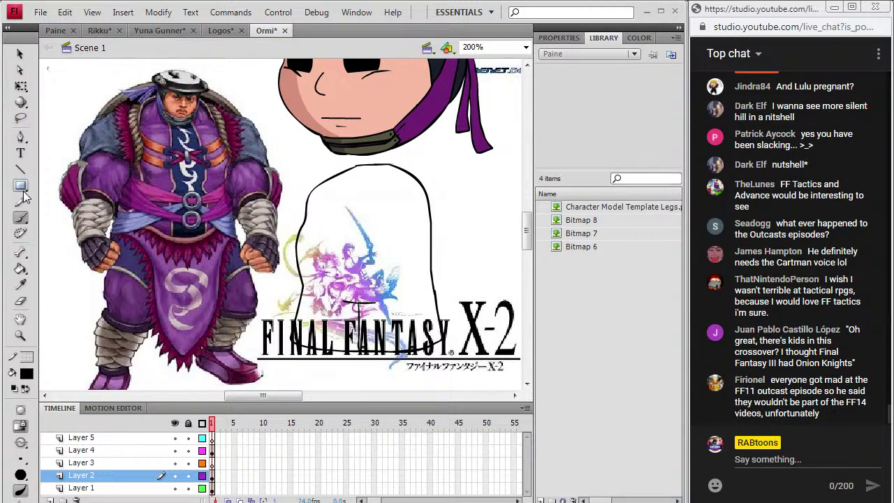
pyautogui.click(212, 476)
pyautogui.click(122, 12)
pyautogui.moveTo(128, 102)
pyautogui.click(175, 102)
pyautogui.moveTo(153, 479)
pyautogui.mouseDown()
pyautogui.moveTo(150, 498)
pyautogui.moveTo(166, 497)
pyautogui.moveTo(143, 493)
pyautogui.moveTo(144, 477)
pyautogui.mouseUp()
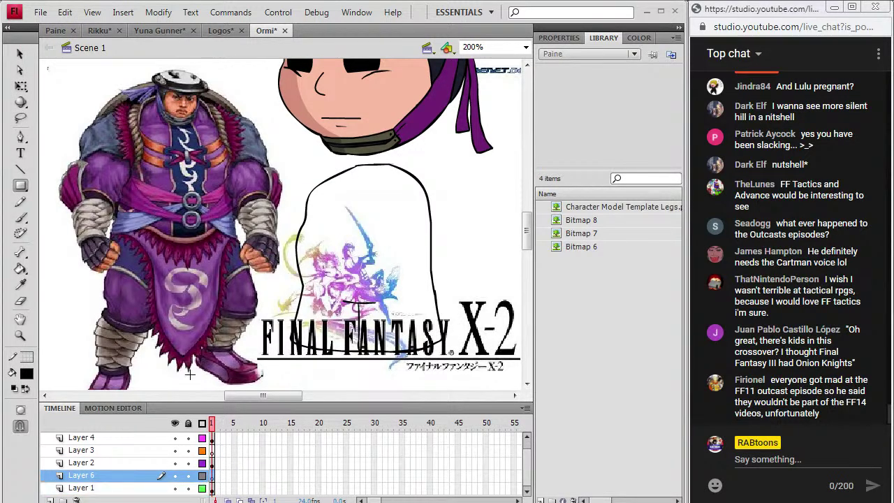
# Draw a white-filled rectangle on the new layer behind the whole body outline, covering the logo there
pyautogui.click(30, 377)
pyautogui.click(37, 282)
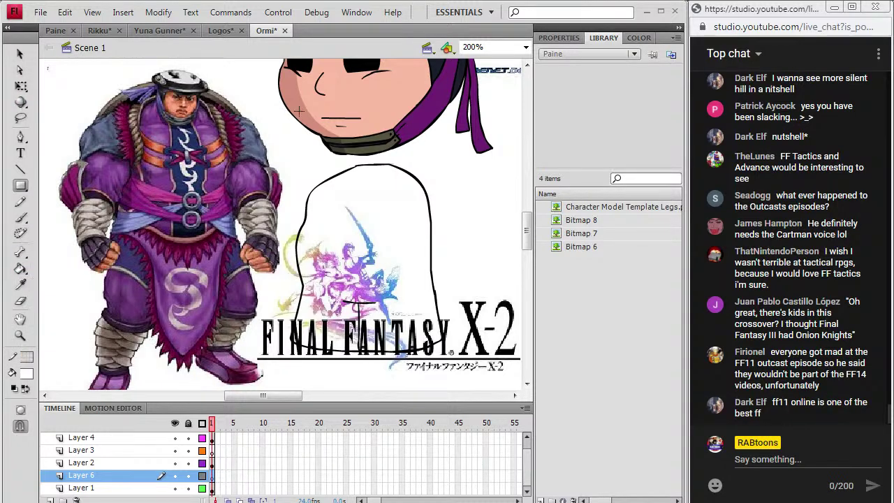
pyautogui.moveTo(276, 160); pyautogui.dragTo(467, 371)
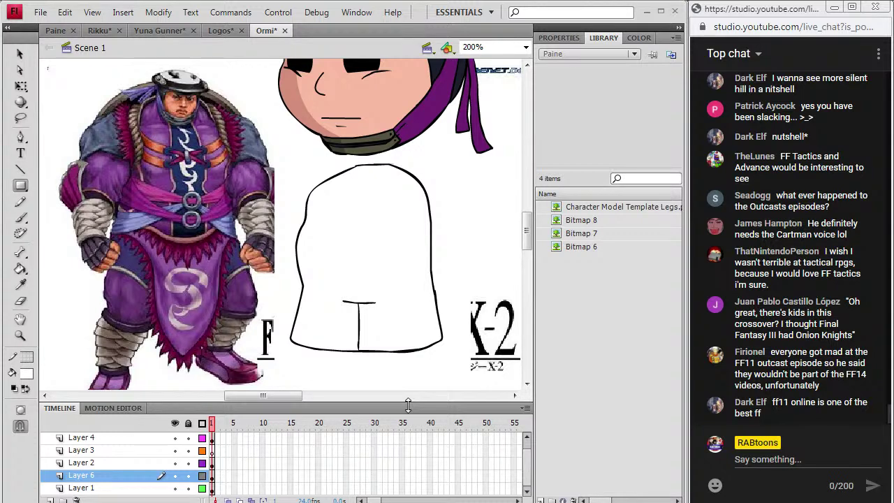
# Brush a black outline of the vest's front panel with a notched lower edge on Layer 2, and save the document
pyautogui.click(26, 373)
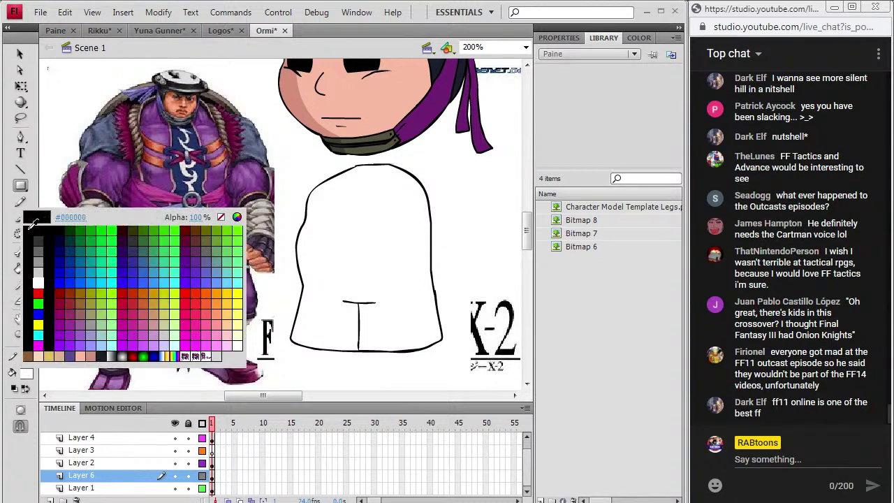
pyautogui.click(34, 231)
pyautogui.click(21, 217)
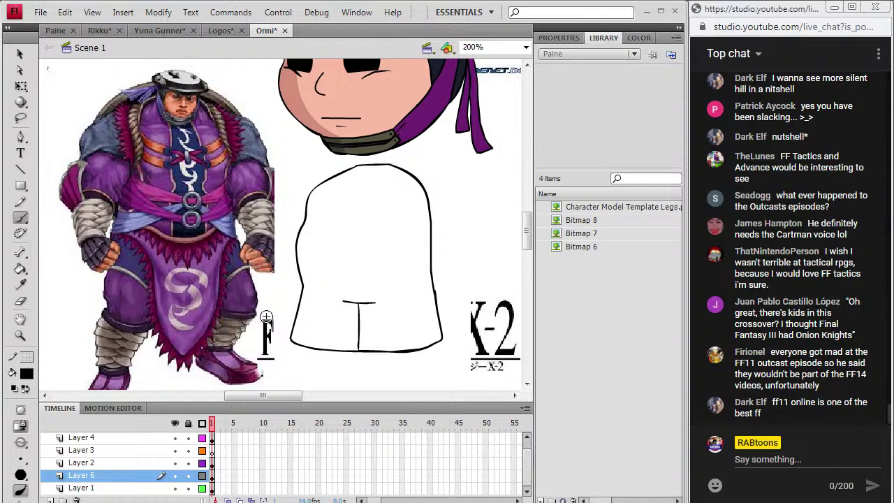
pyautogui.click(213, 437)
pyautogui.click(213, 462)
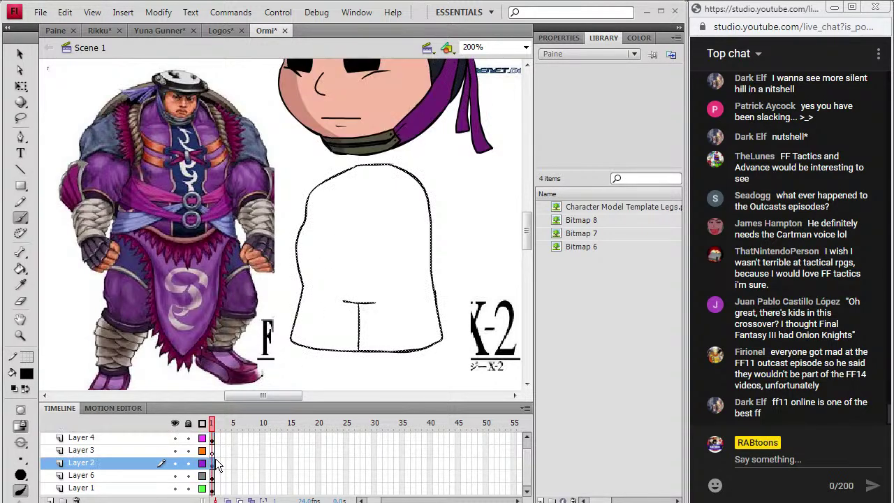
pyautogui.click(357, 341)
pyautogui.click(211, 463)
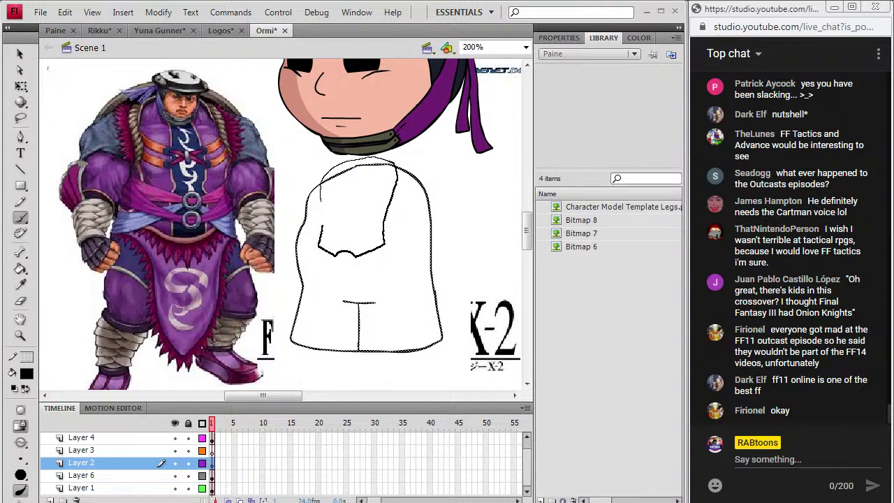
pyautogui.click(335, 186)
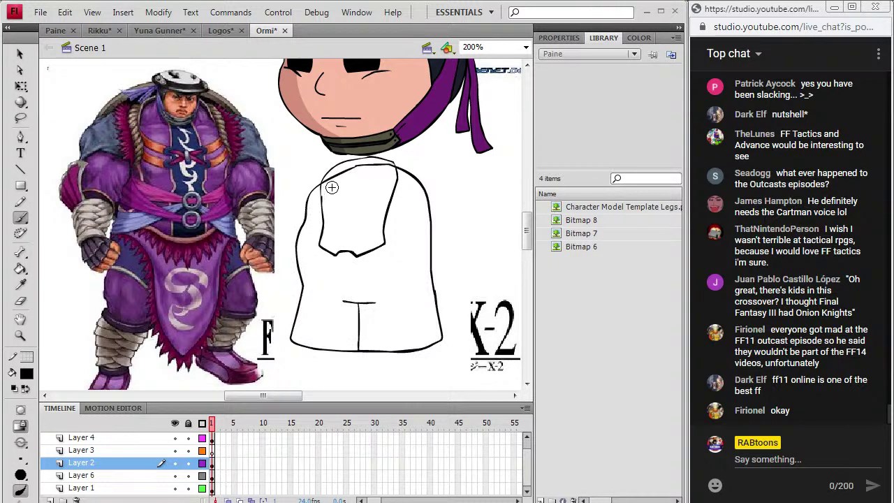
pyautogui.click(41, 12)
pyautogui.click(61, 126)
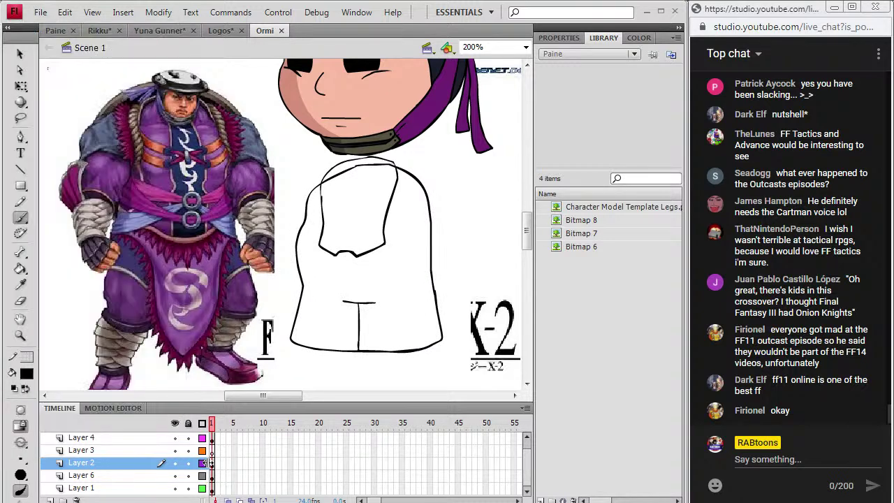
# Lock Layer 6 and erase the old body outline where it crosses the top of the vest panel
pyautogui.click(210, 462)
pyautogui.click(341, 249)
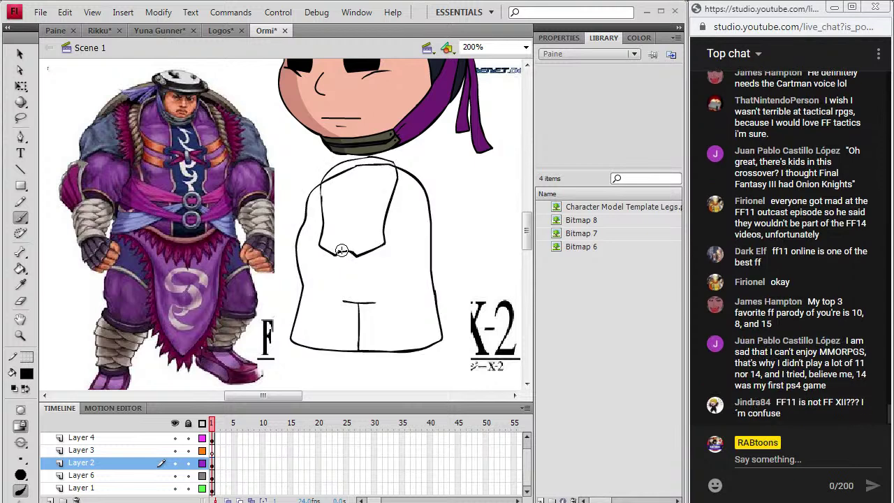
pyautogui.click(21, 301)
pyautogui.click(174, 476)
pyautogui.click(187, 475)
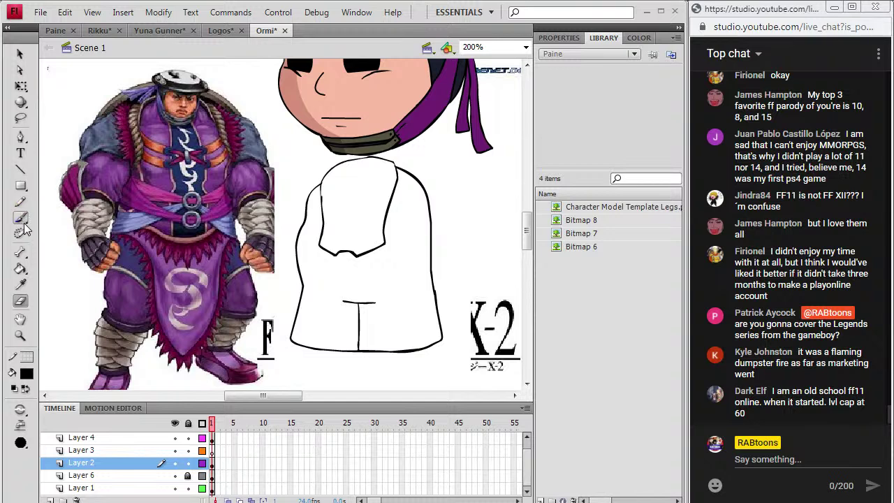
# Brush a large ringed belt buckle at the vest panel's lower notch and a smaller one directly beneath it
pyautogui.press('b')
pyautogui.click(213, 464)
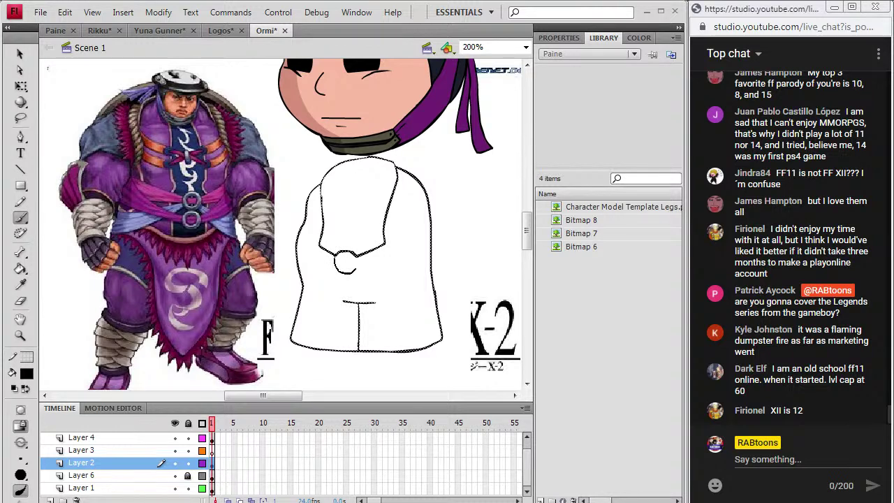
pyautogui.click(346, 263)
pyautogui.moveTo(346, 276); pyautogui.dragTo(346, 277)
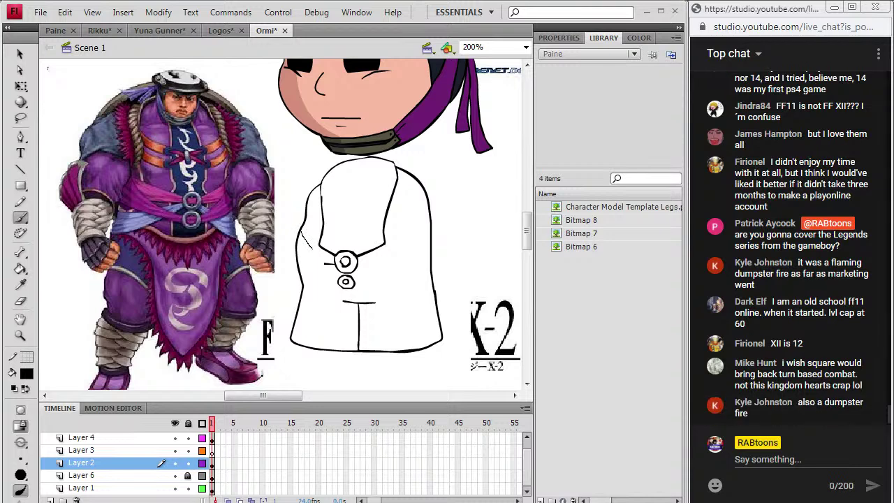
# Brush sash bands sweeping from the buckles up to both sides of the body outline
pyautogui.moveTo(338, 264); pyautogui.dragTo(301, 233)
pyautogui.moveTo(363, 265); pyautogui.dragTo(379, 265)
pyautogui.moveTo(430, 236); pyautogui.dragTo(378, 264)
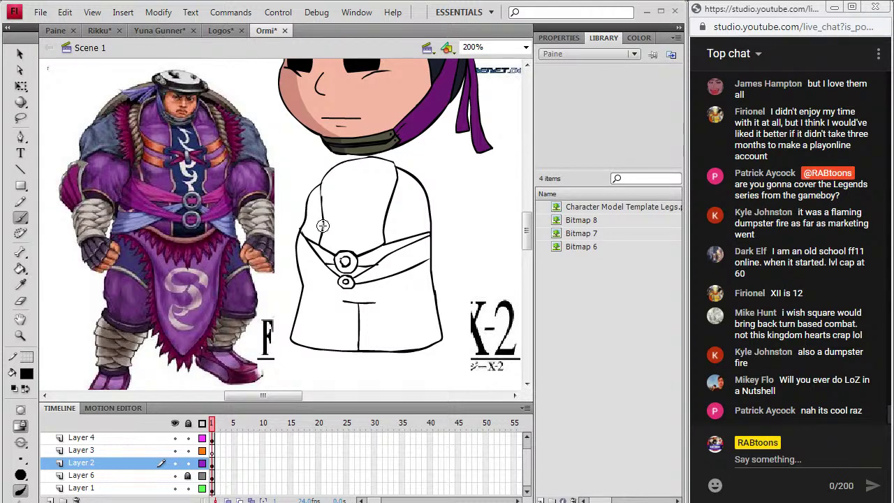
# Brush hatched rope straps along both edges of the vest panel and a neckline with two pointed collar flaps
pyautogui.moveTo(315, 220); pyautogui.dragTo(316, 204)
pyautogui.moveTo(393, 210); pyautogui.dragTo(401, 189)
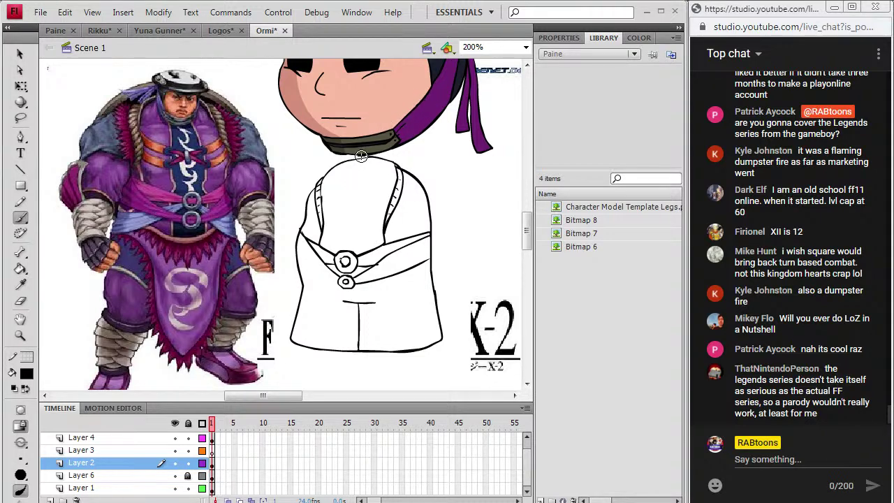
pyautogui.moveTo(321, 185)
pyautogui.mouseDown()
pyautogui.moveTo(323, 202)
pyautogui.moveTo(348, 164)
pyautogui.mouseUp()
pyautogui.moveTo(322, 190); pyautogui.dragTo(390, 167)
pyautogui.moveTo(336, 173); pyautogui.dragTo(381, 165)
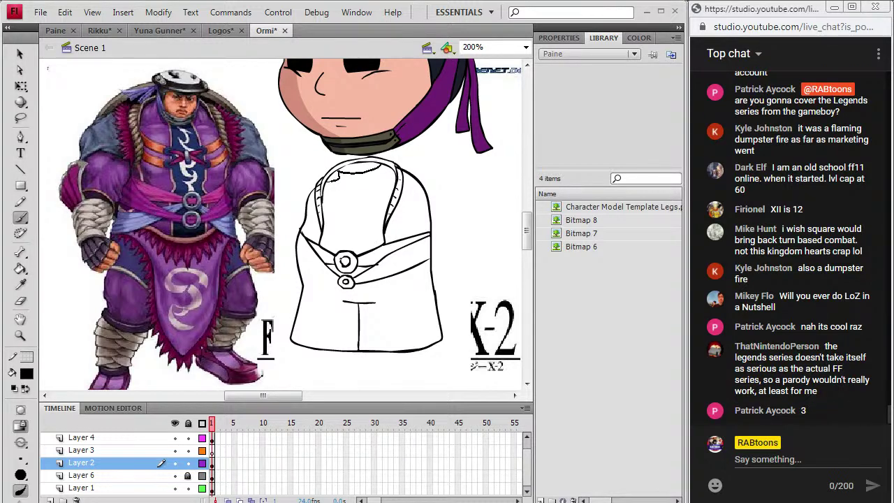
pyautogui.moveTo(327, 175); pyautogui.dragTo(385, 174)
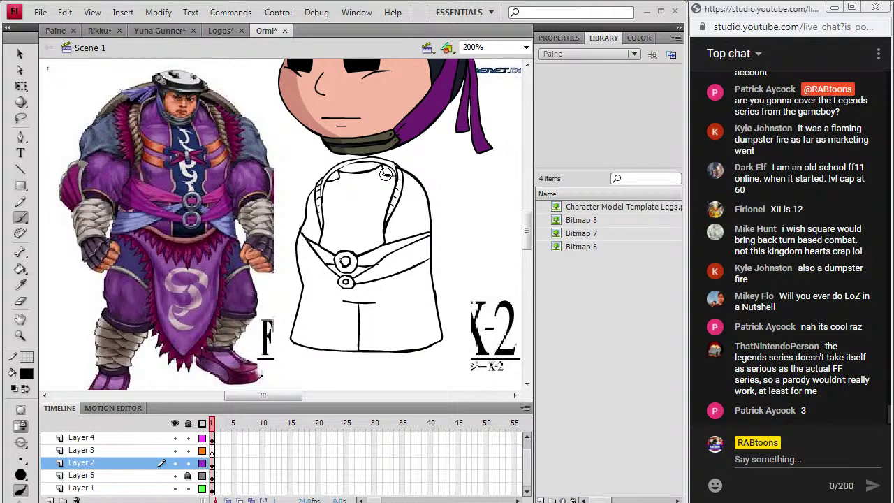
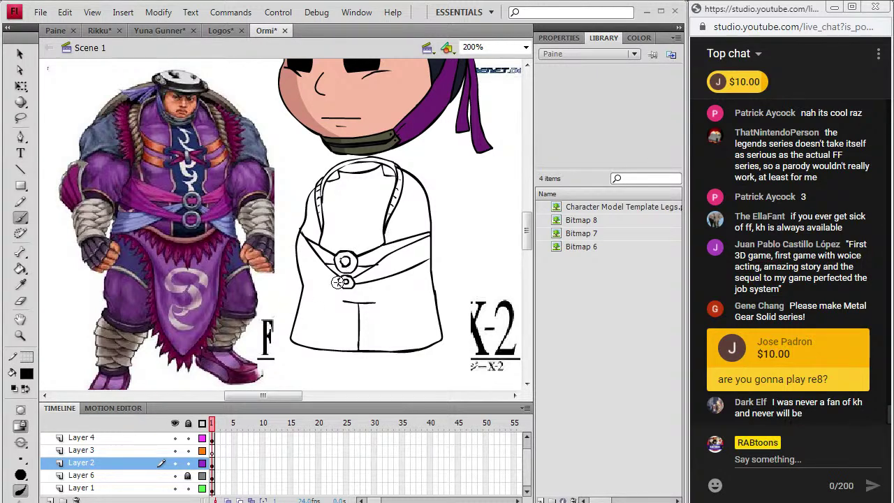
# Add the lower sash bands running from the small buckle to both sides of the body
pyautogui.moveTo(331, 278); pyautogui.dragTo(299, 247)
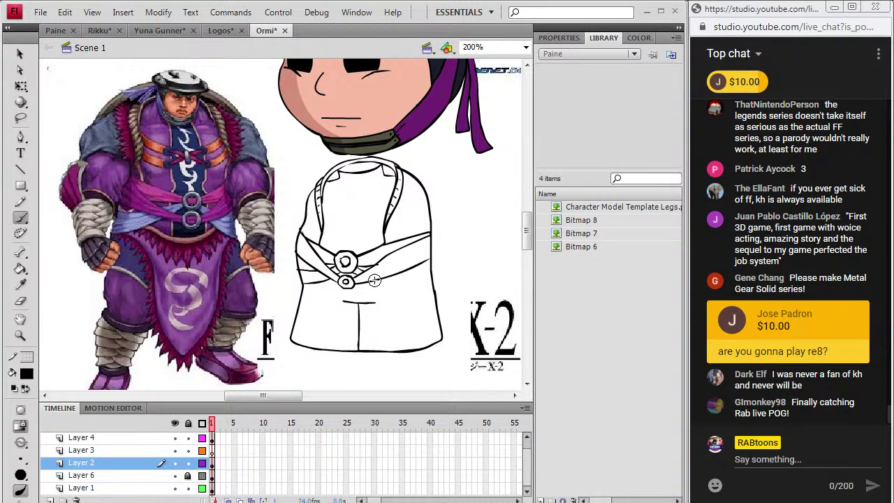
pyautogui.moveTo(371, 282)
pyautogui.mouseDown()
pyautogui.moveTo(423, 285)
pyautogui.moveTo(438, 278)
pyautogui.moveTo(427, 268)
pyautogui.mouseUp()
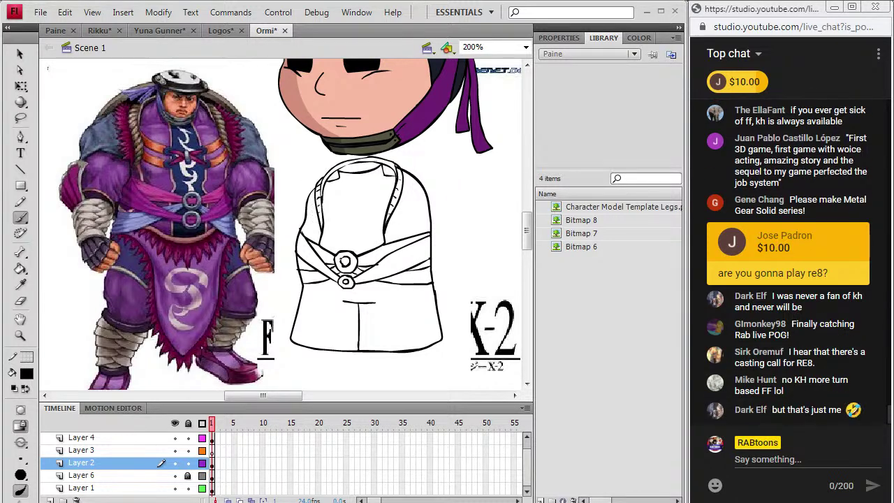
# Brush jagged fur trim outside the rope straps, from the shoulders down to the sash on both sides
pyautogui.moveTo(310, 225); pyautogui.dragTo(307, 187)
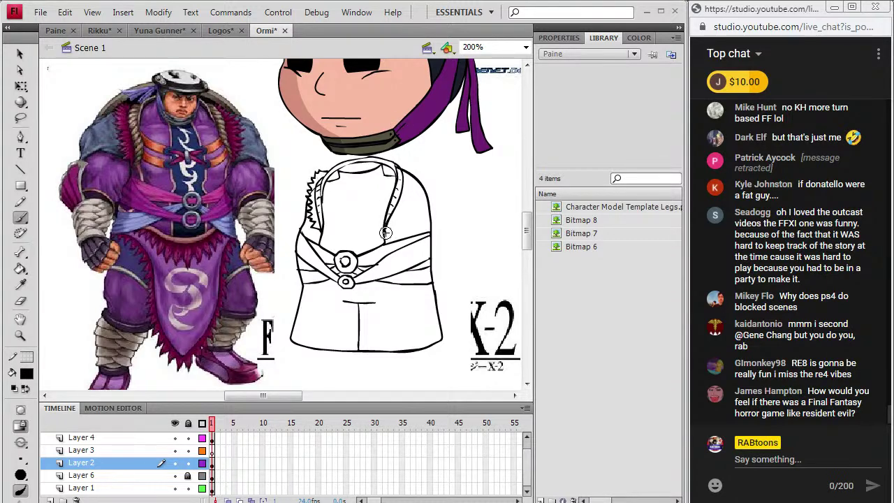
pyautogui.moveTo(396, 224); pyautogui.dragTo(415, 189)
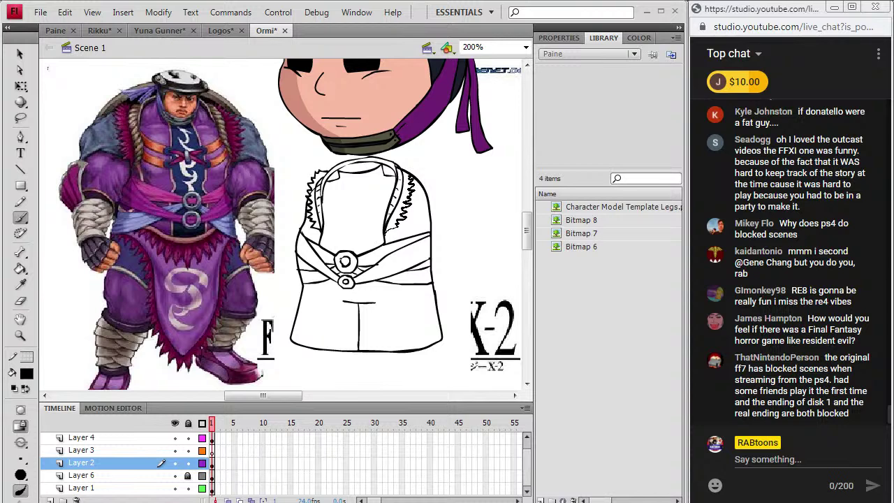
pyautogui.hotkey('ctrl', 'z')
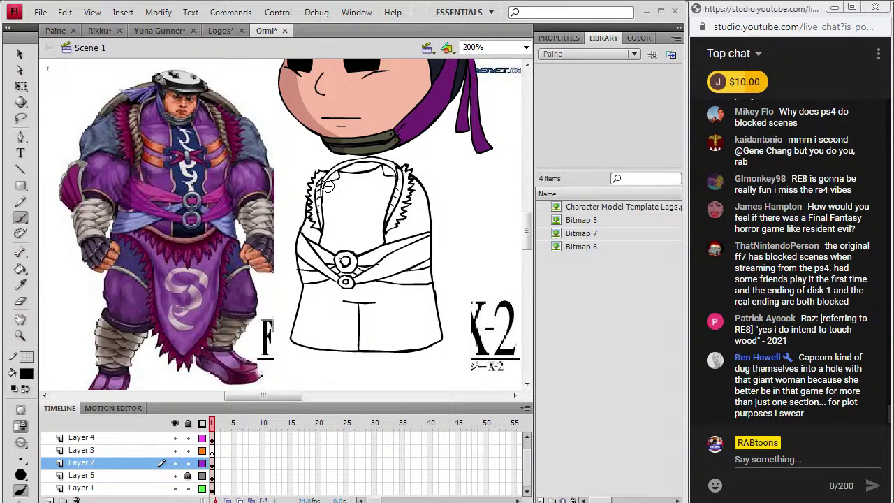
# Brush the vest's front opening lines, the chest straps with looped clasps, and the knotted tie joining them above the large buckle
pyautogui.moveTo(327, 188); pyautogui.dragTo(341, 187)
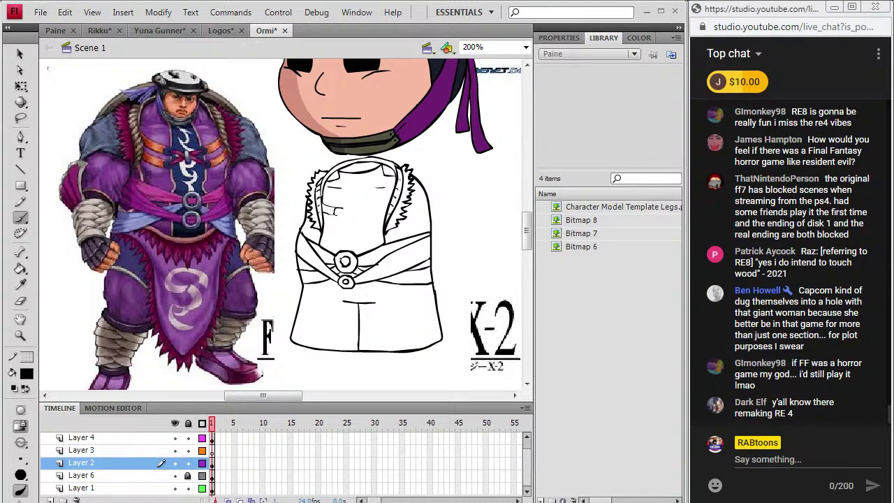
pyautogui.moveTo(340, 211); pyautogui.dragTo(334, 213)
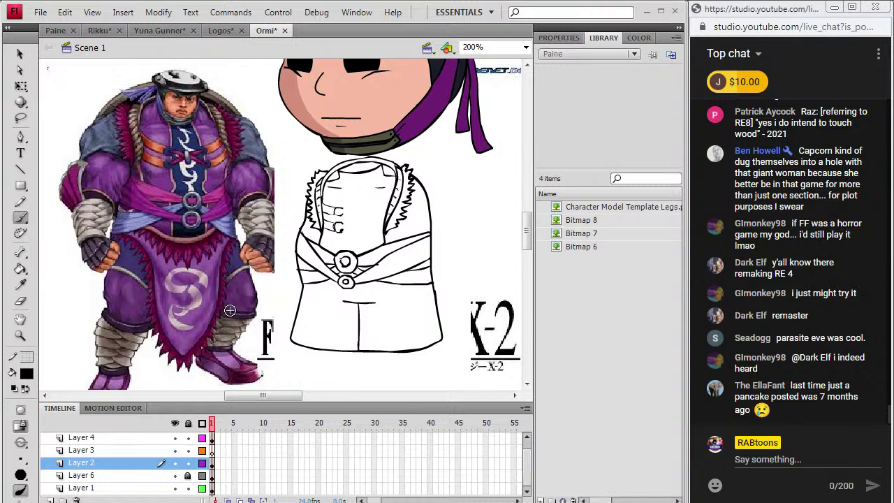
pyautogui.moveTo(342, 229); pyautogui.dragTo(338, 223)
pyautogui.hotkey('ctrl', 'z')
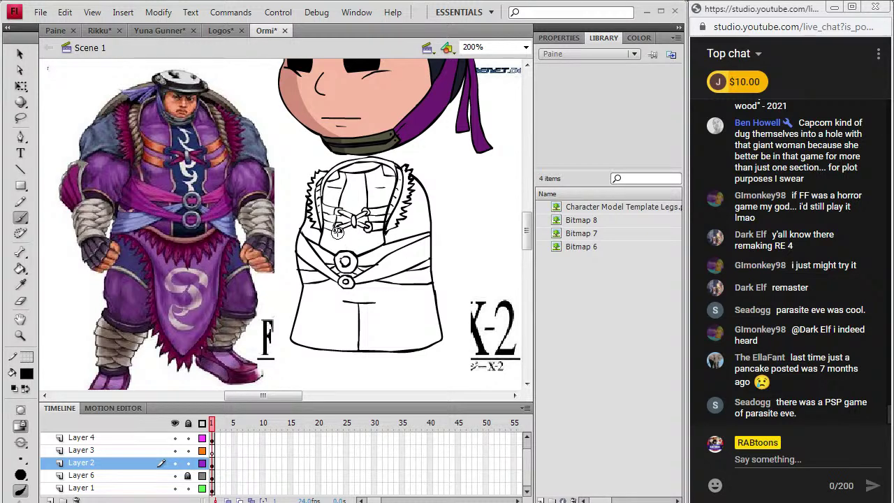
pyautogui.moveTo(335, 253); pyautogui.dragTo(365, 238)
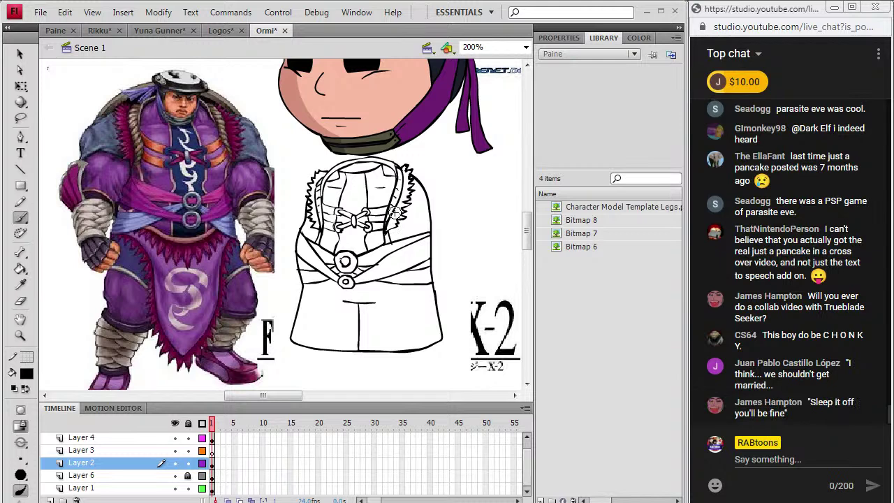
pyautogui.moveTo(395, 213); pyautogui.dragTo(384, 243)
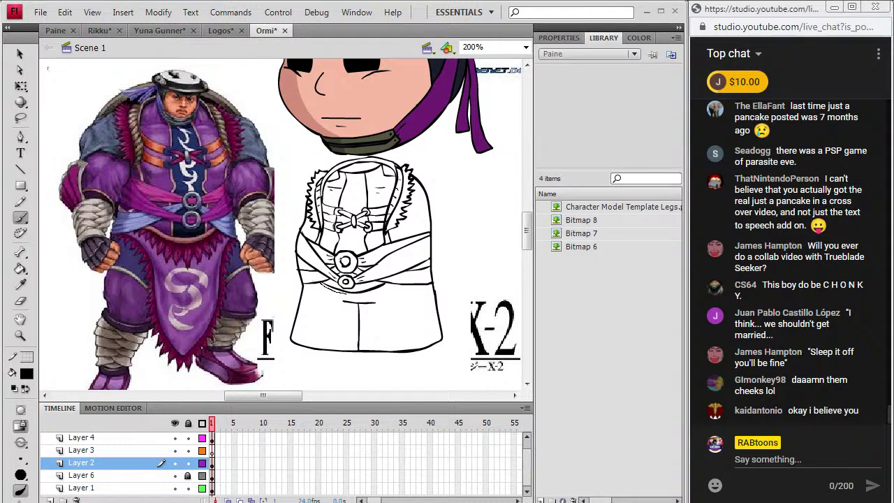
# Brush a jagged hem beneath the sash and a rounded apron flap with jagged fringe hanging over the leg divider
pyautogui.moveTo(390, 287)
pyautogui.mouseDown()
pyautogui.moveTo(308, 290)
pyautogui.moveTo(325, 294)
pyautogui.mouseUp()
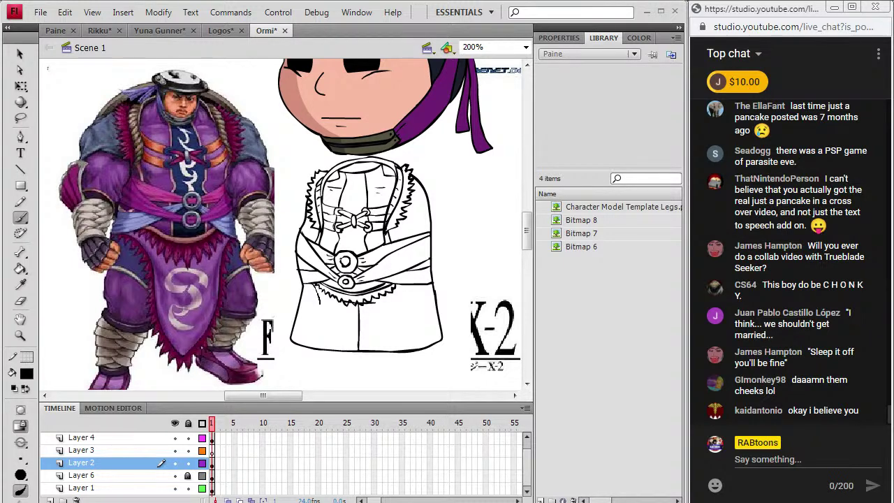
pyautogui.moveTo(333, 321); pyautogui.dragTo(352, 331)
pyautogui.hotkey('ctrl', 'z')
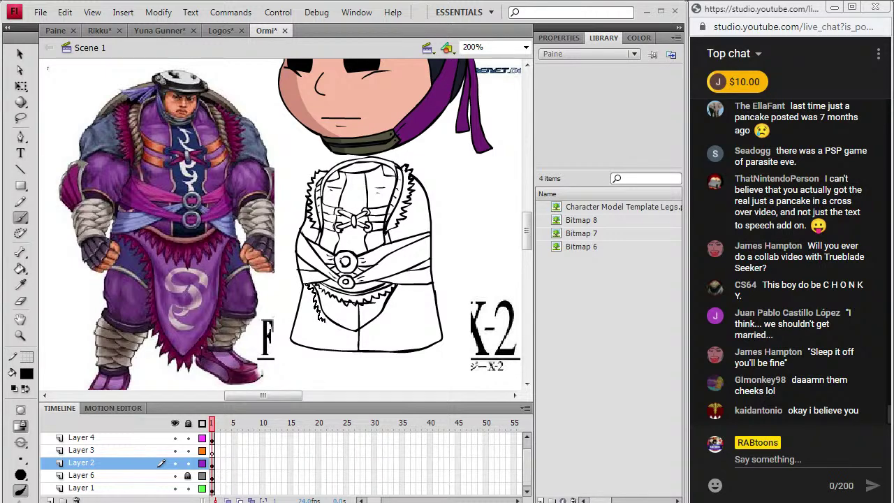
pyautogui.moveTo(353, 337); pyautogui.dragTo(388, 319)
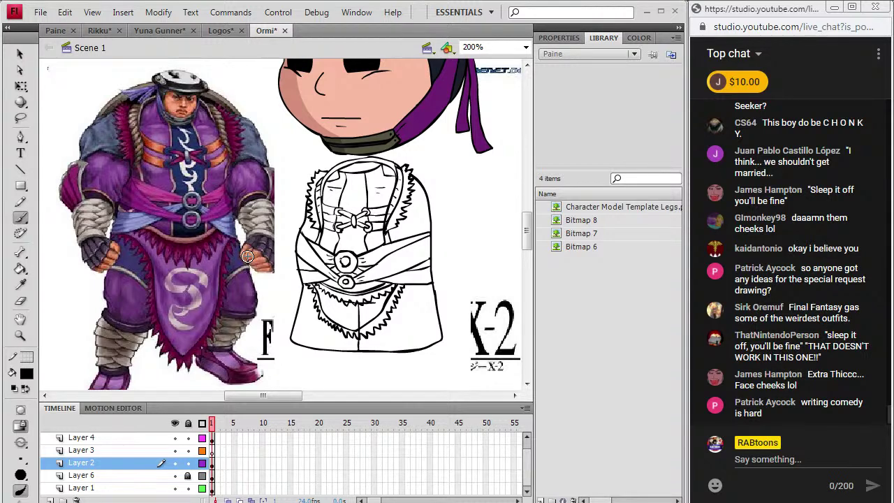
# Brush thin fold lines along the sash bands on both sides of the buckles
pyautogui.press('i')
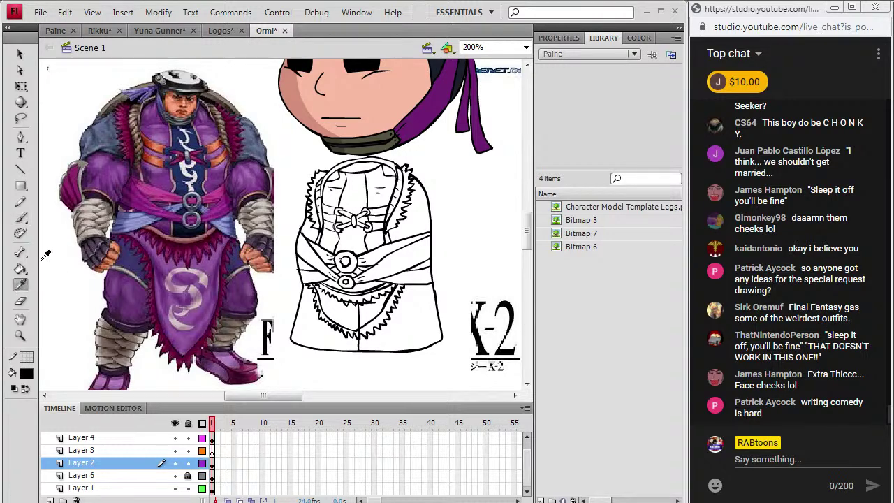
pyautogui.click(20, 218)
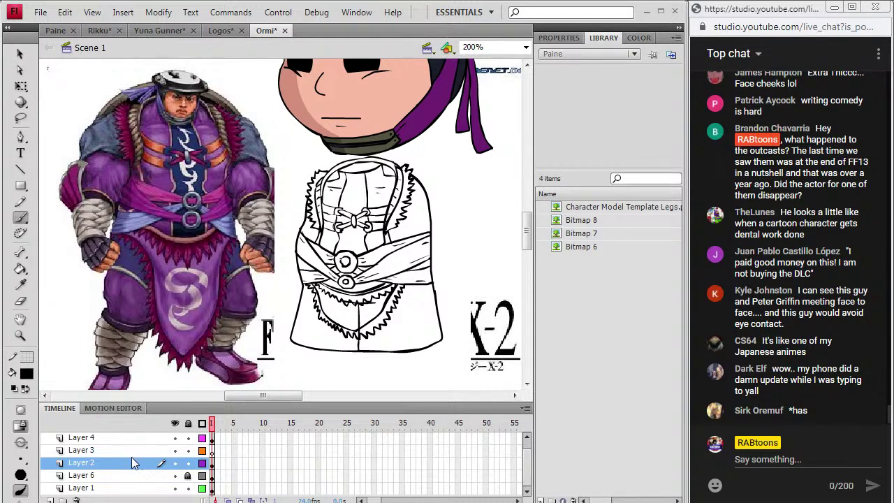
# Copy the body artwork on Layer 3 of the Logos document
pyautogui.click(21, 284)
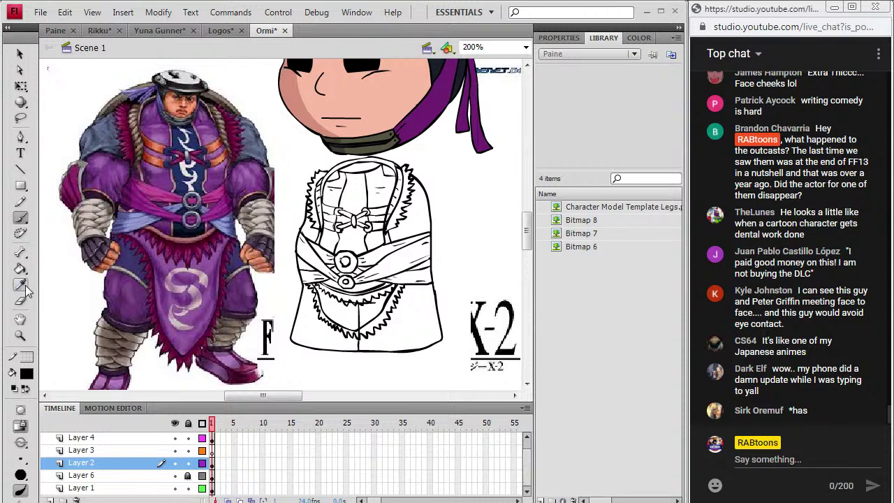
pyautogui.click(218, 31)
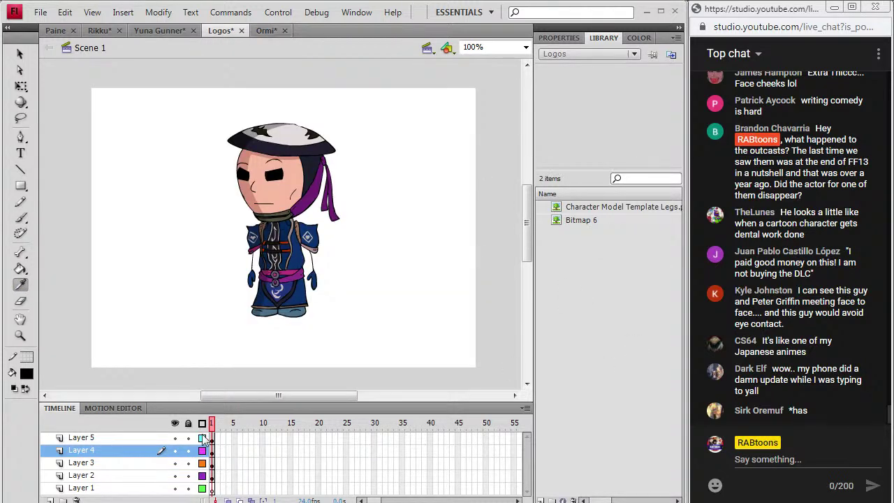
pyautogui.click(213, 462)
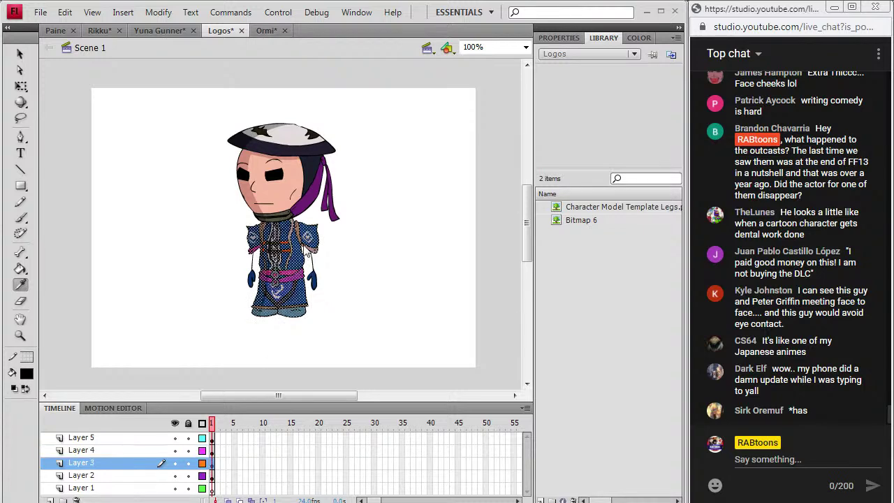
pyautogui.click(64, 12)
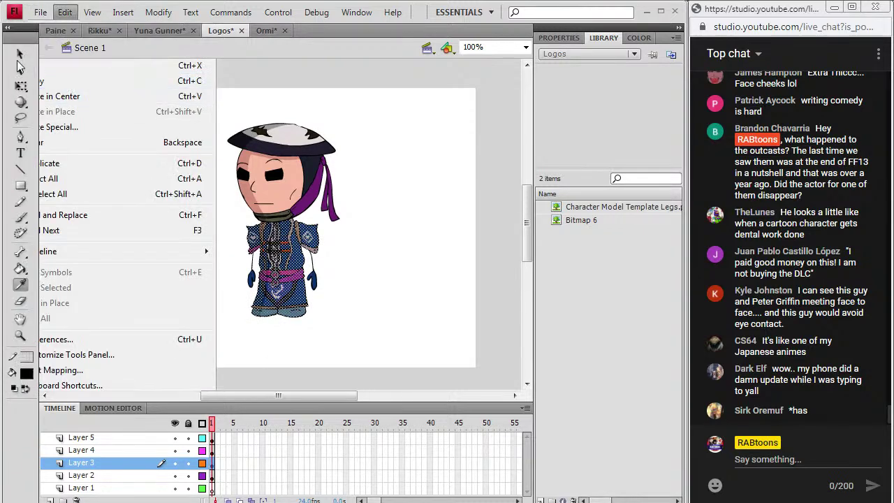
pyautogui.click(19, 55)
pyautogui.click(52, 74)
# Paste the Logos body onto Layer 1 of the Ormi document and move it beside Ormi's outlined body
pyautogui.click(264, 31)
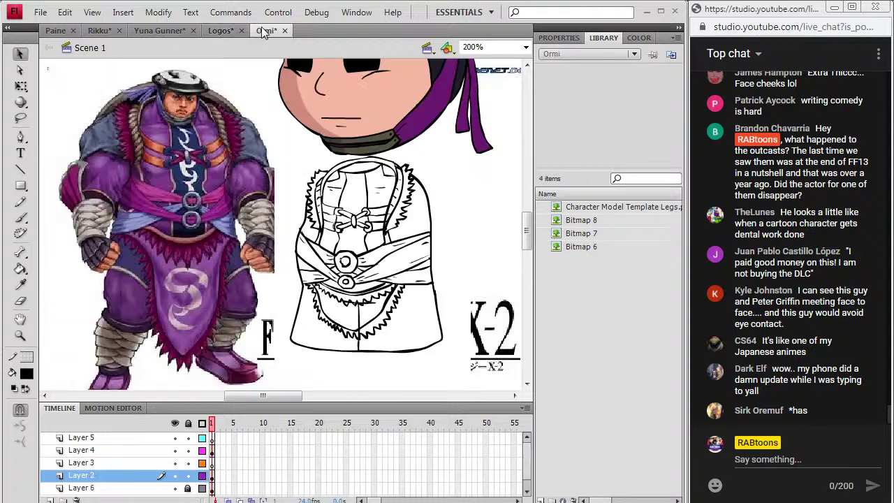
pyautogui.scroll(-1, 216, 482)
pyautogui.click(214, 488)
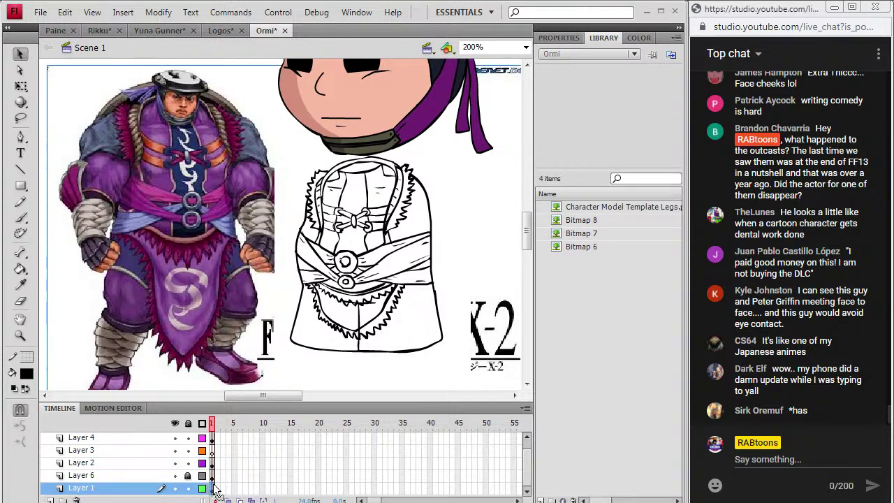
pyautogui.click(64, 12)
pyautogui.click(72, 115)
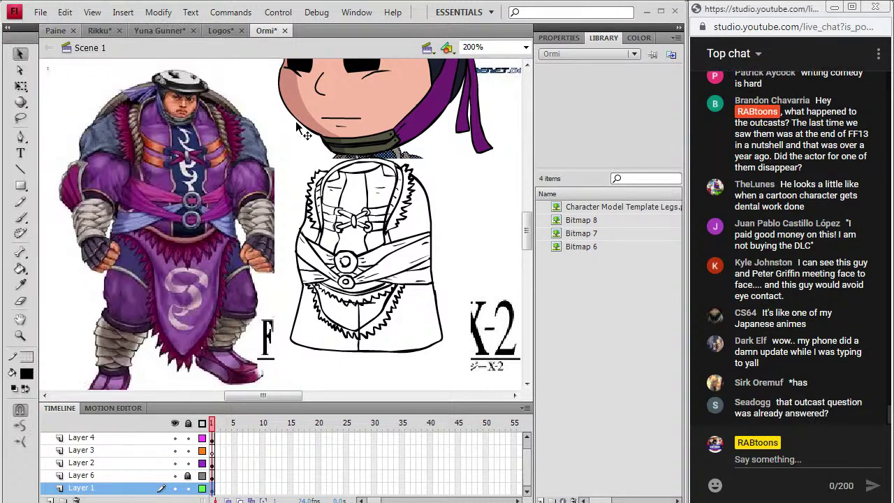
pyautogui.moveTo(405, 164)
pyautogui.mouseDown()
pyautogui.moveTo(328, 181)
pyautogui.moveTo(232, 177)
pyautogui.moveTo(199, 129)
pyautogui.moveTo(269, 165)
pyautogui.moveTo(195, 157)
pyautogui.moveTo(238, 157)
pyautogui.moveTo(252, 197)
pyautogui.moveTo(559, 189)
pyautogui.mouseUp()
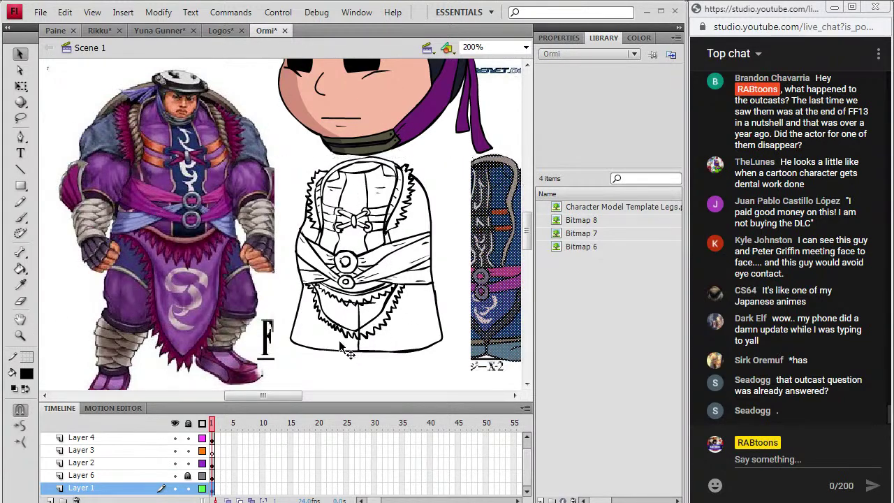
pyautogui.moveTo(277, 399); pyautogui.dragTo(308, 396)
pyautogui.moveTo(361, 300); pyautogui.dragTo(390, 300)
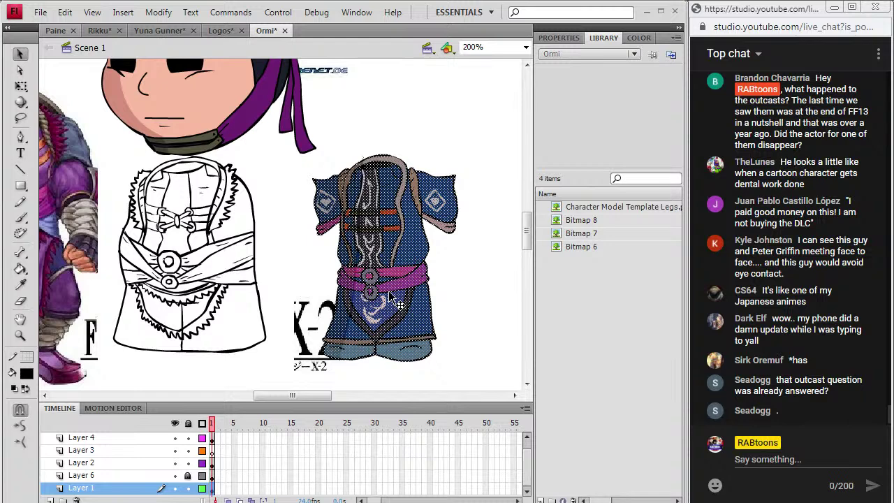
# Move the whole pasted Logos body further from Ormi's outline so it lies clear of the reference picture
pyautogui.click(329, 257)
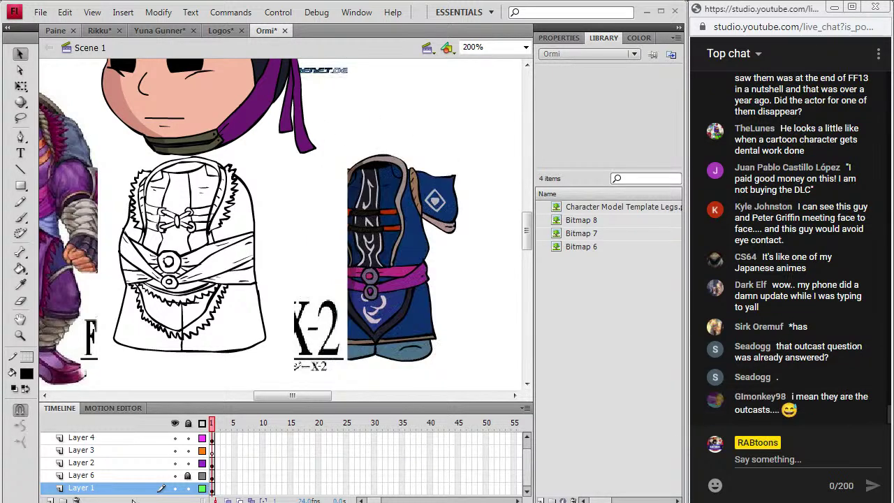
pyautogui.click(64, 12)
pyautogui.press('Escape')
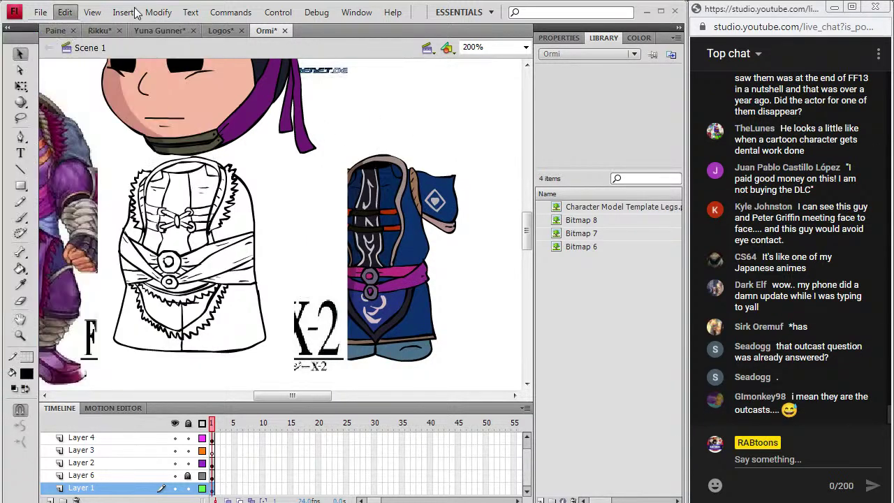
pyautogui.click(377, 273)
pyautogui.moveTo(381, 310); pyautogui.dragTo(443, 304)
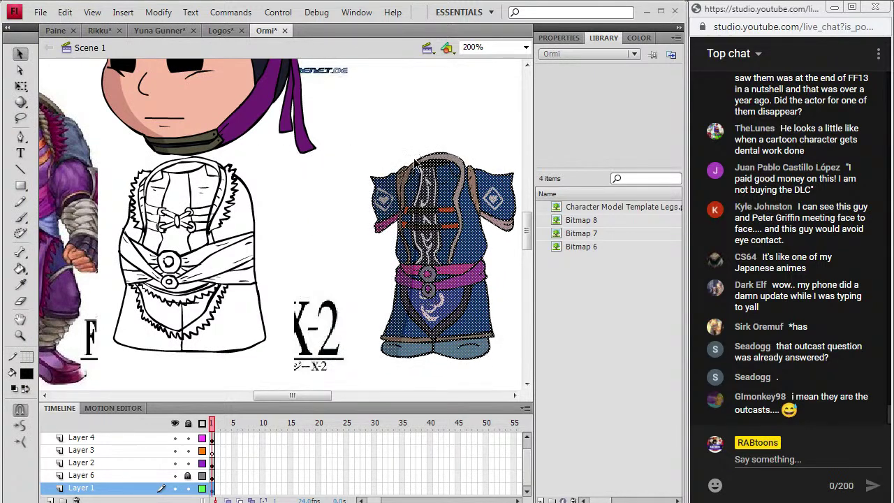
pyautogui.click(434, 126)
# Fill the inner vest panels and neck opening of Ormi's body with the dark blue sampled from Logos's robe
pyautogui.click(20, 285)
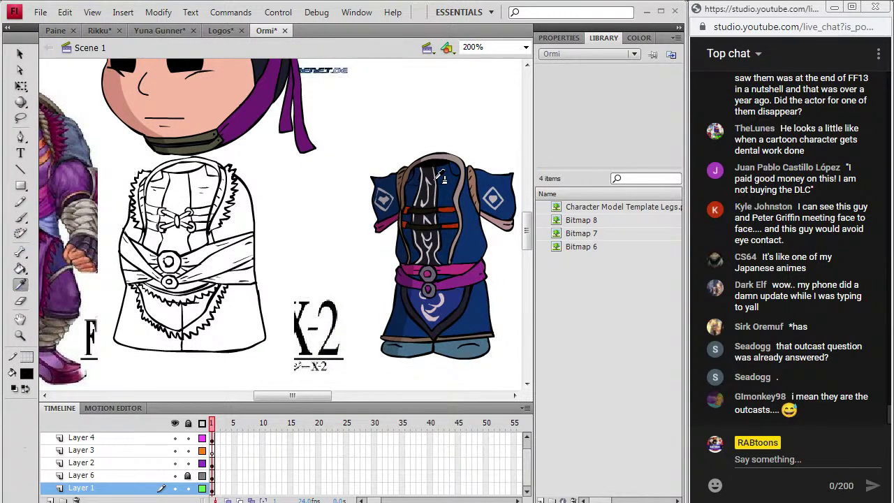
pyautogui.click(454, 236)
pyautogui.click(145, 234)
pyautogui.click(150, 208)
pyautogui.click(154, 179)
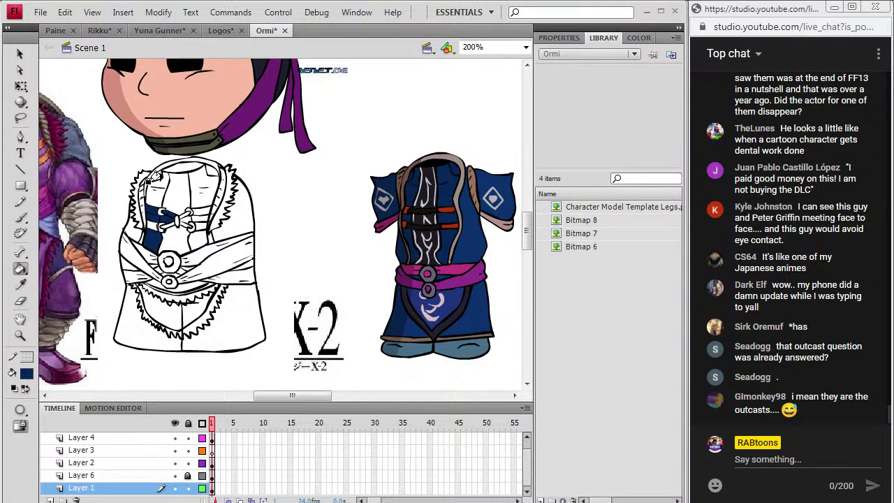
pyautogui.hotkey('ctrl', 'z')
pyautogui.click(155, 179)
pyautogui.click(194, 180)
pyautogui.click(209, 165)
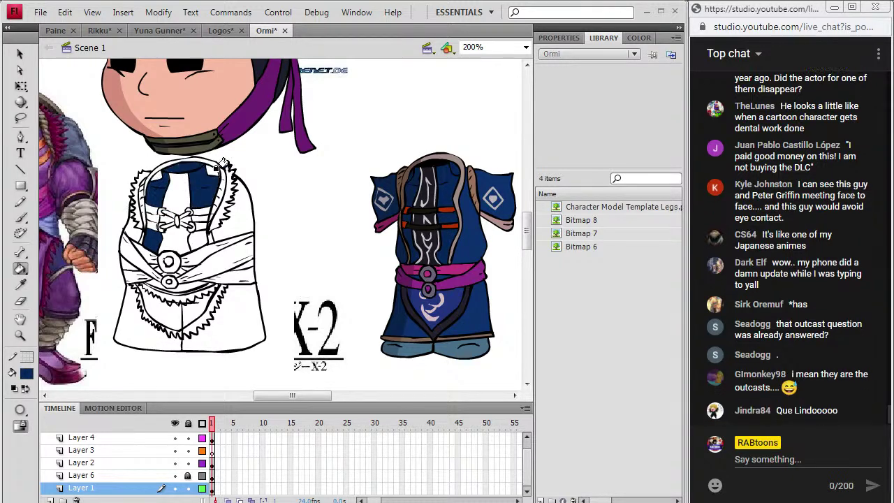
pyautogui.click(187, 233)
pyautogui.click(192, 217)
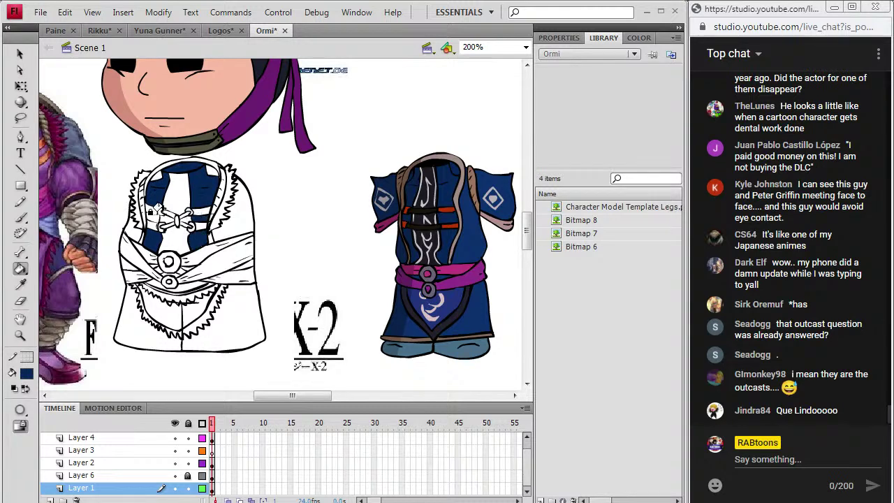
# Set the fill colour to black for the Brush tool and make Layer 2 the active layer
pyautogui.click(26, 359)
pyautogui.click(33, 370)
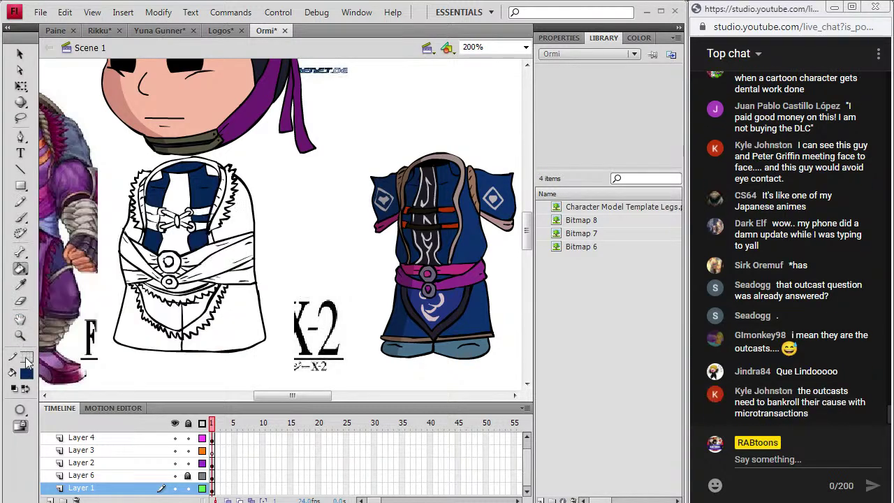
pyautogui.click(27, 374)
pyautogui.click(35, 239)
pyautogui.press('b')
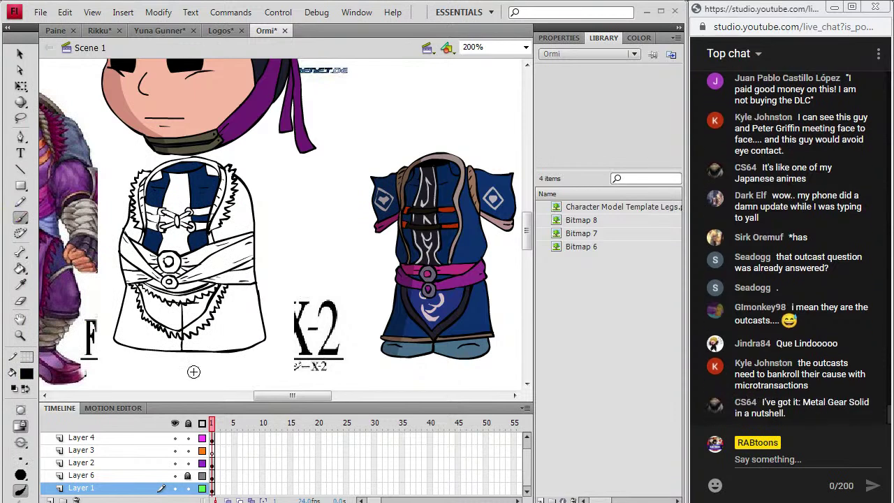
pyautogui.click(214, 462)
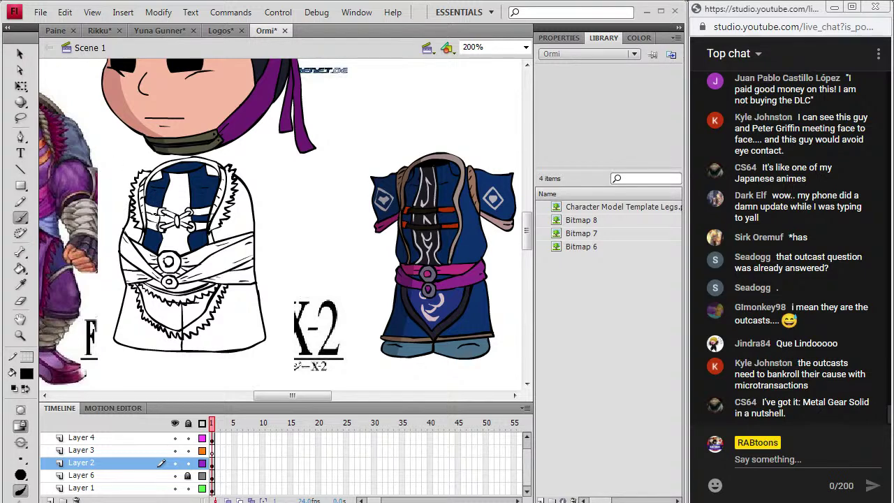
# Fill both right chest straps and the lower left one with orange-red sampled from Logos's straps, undoing the spilled fills
pyautogui.click(21, 284)
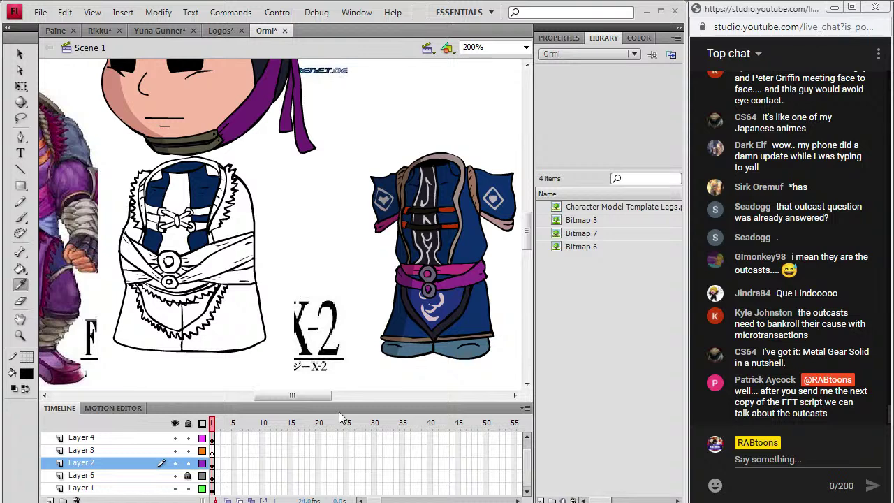
pyautogui.click(445, 212)
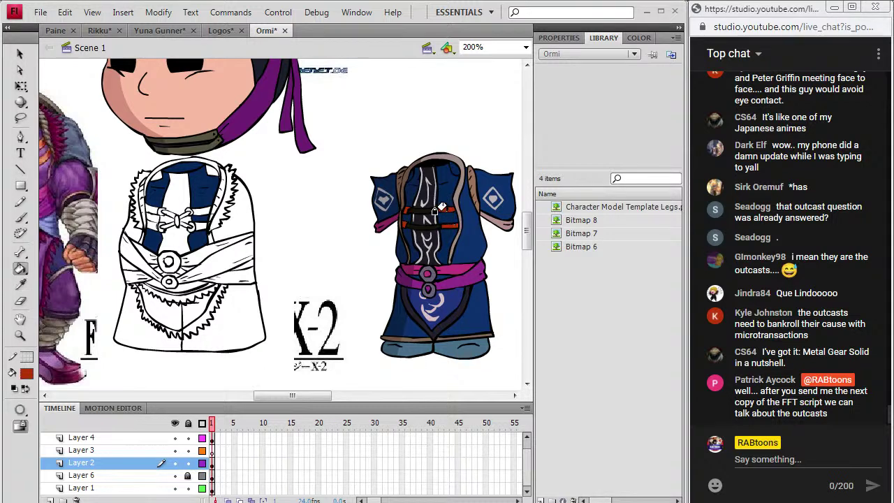
pyautogui.click(148, 224)
pyautogui.click(157, 209)
pyautogui.click(166, 223)
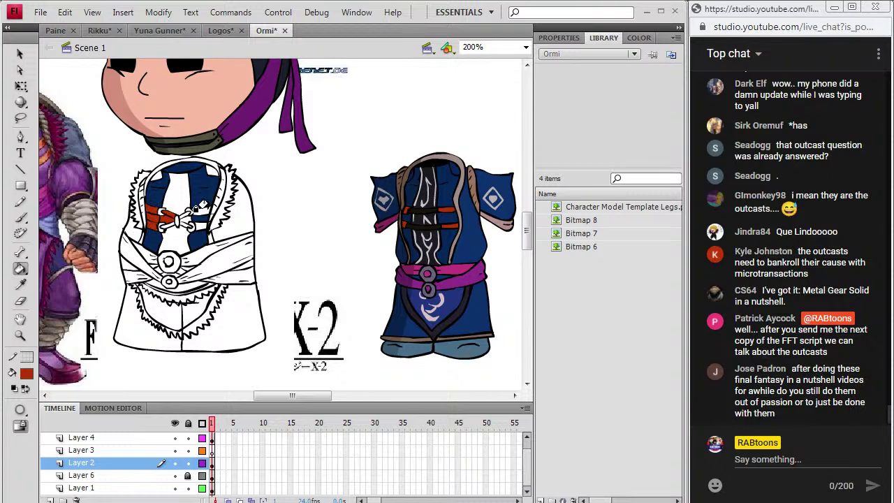
pyautogui.hotkey('ctrl', 'z')
pyautogui.hotkey('ctrl', 'z')
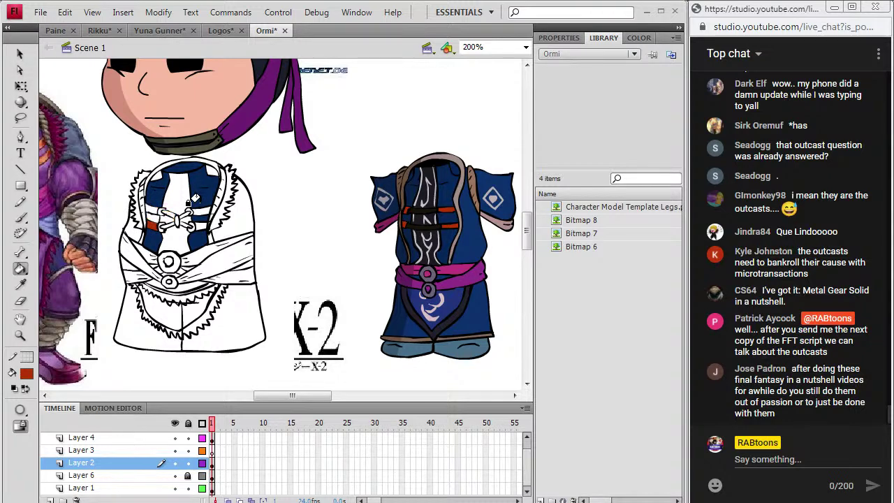
pyautogui.click(201, 211)
pyautogui.click(198, 229)
# Touch up the black outline of the unfilled upper left chest strap beside the knotted tie with the Brush
pyautogui.click(21, 336)
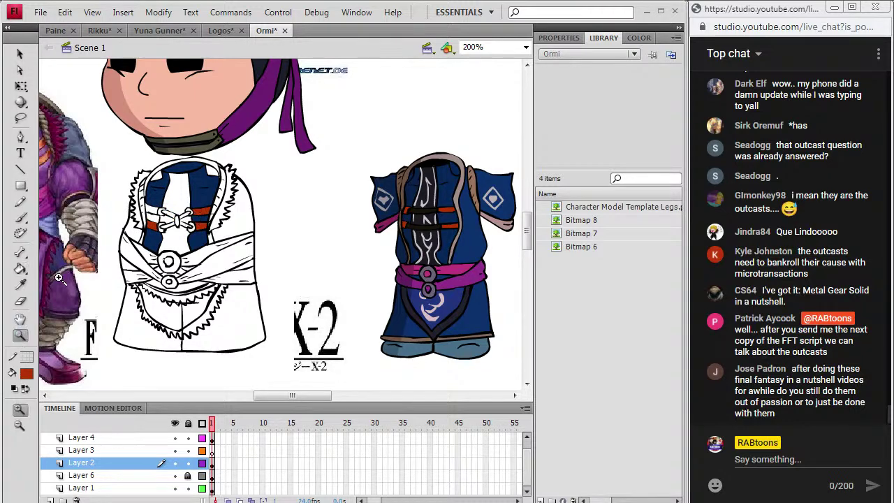
pyautogui.click(175, 207)
pyautogui.click(278, 127)
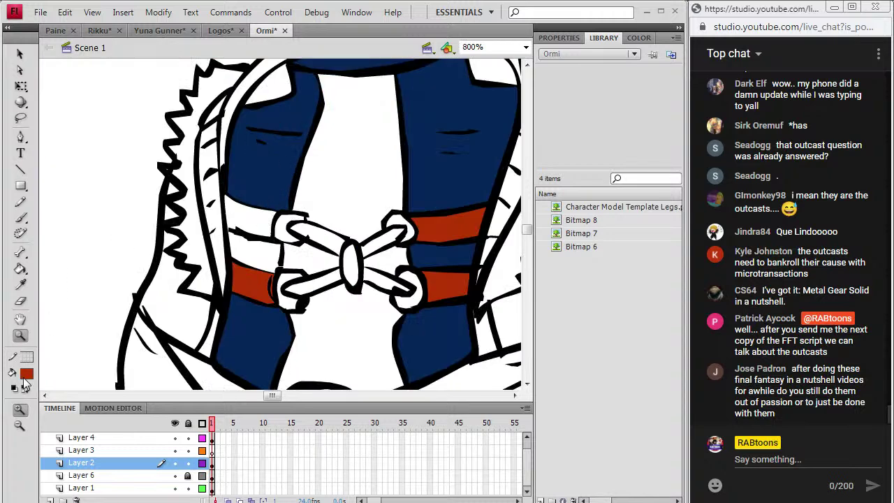
pyautogui.click(20, 217)
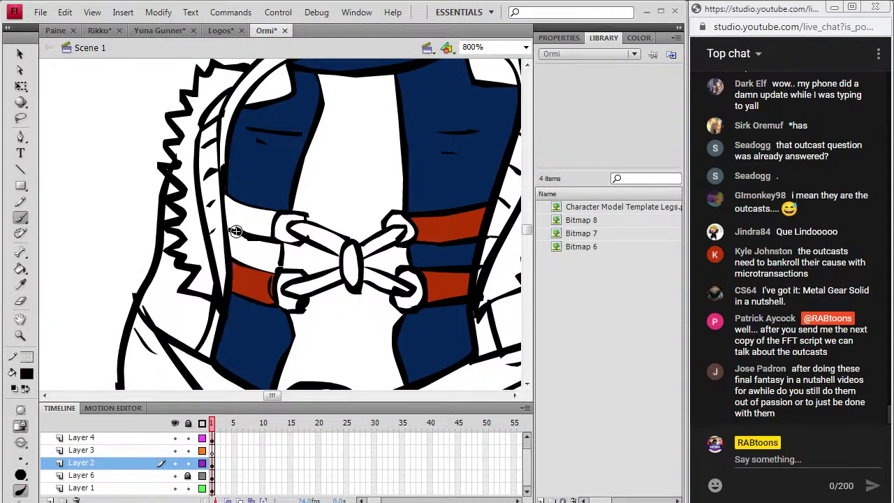
pyautogui.click(212, 463)
pyautogui.click(243, 216)
pyautogui.click(526, 48)
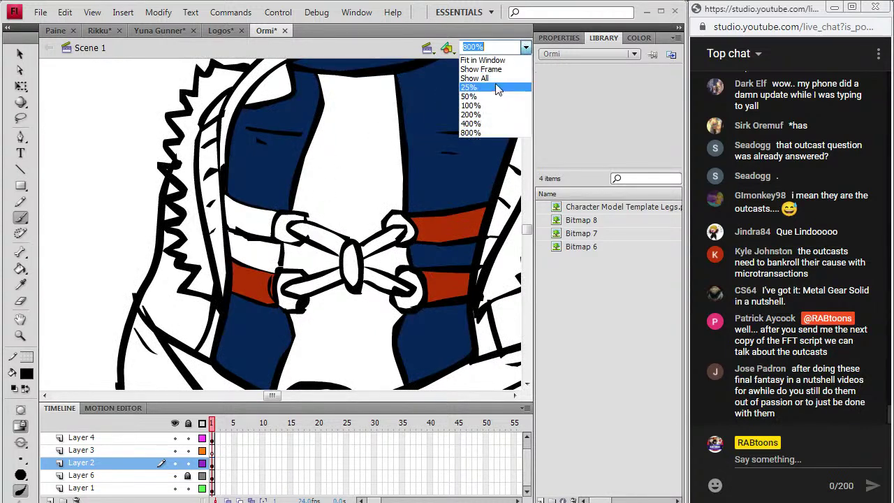
pyautogui.click(470, 114)
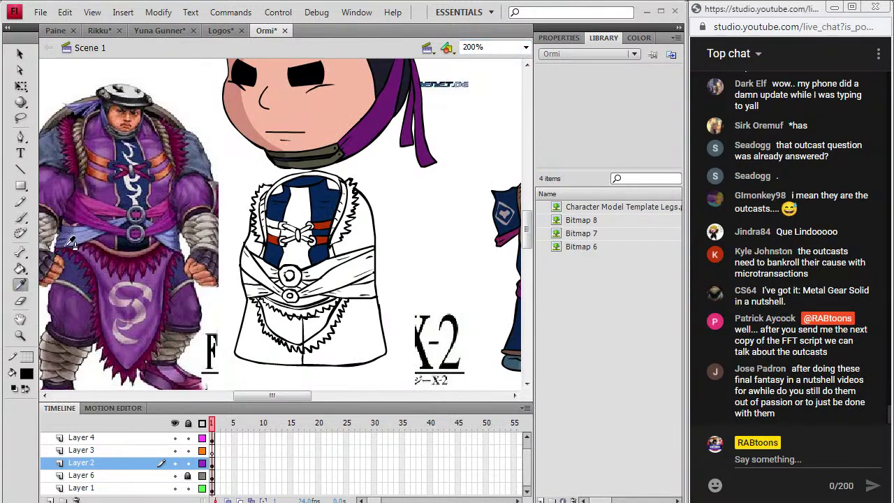
# Examine Ormi's outfit colours in the reference picture and in the browser image of the three characters together
pyautogui.moveTo(257, 397)
pyautogui.mouseDown()
pyautogui.moveTo(272, 397)
pyautogui.moveTo(244, 398)
pyautogui.mouseUp()
pyautogui.hscroll(3, 439, 314)
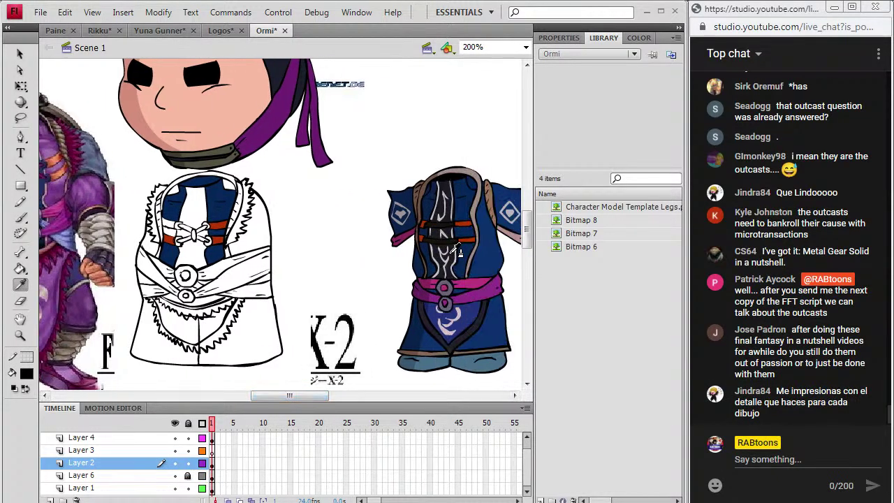
pyautogui.moveTo(289, 395); pyautogui.dragTo(265, 395)
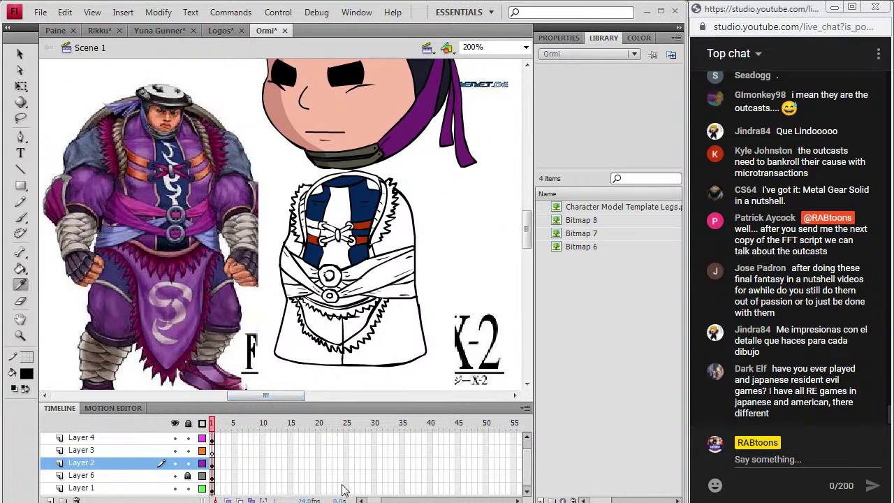
pyautogui.hotkey('alt', 'Tab')
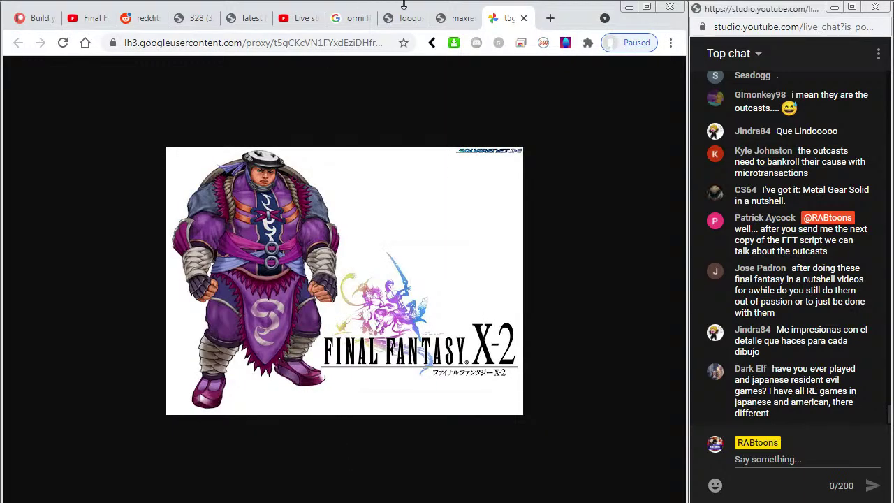
pyautogui.click(468, 21)
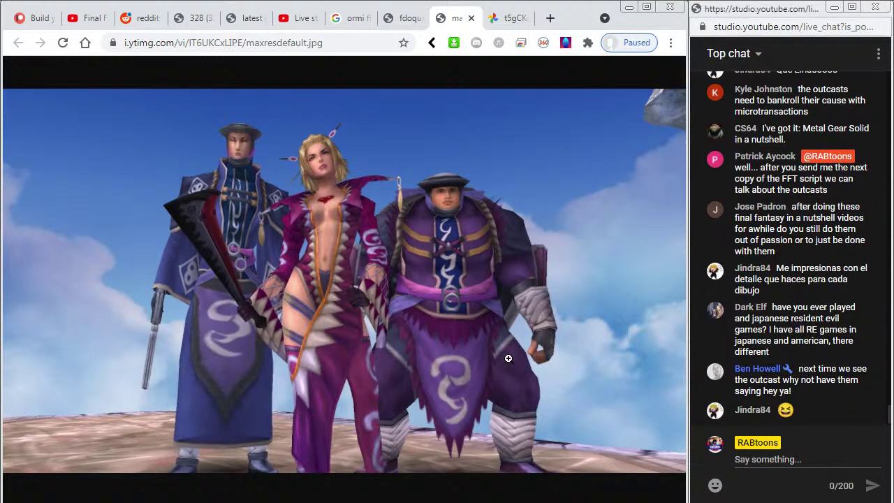
pyautogui.click(548, 502)
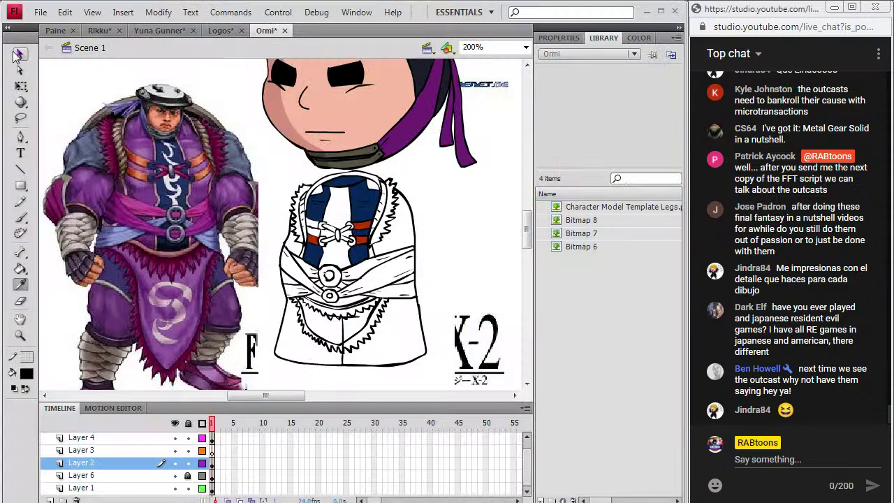
# Fill the chest panels on both sides of the knotted tie with purple sampled from Ormi's reference picture
pyautogui.click(21, 54)
pyautogui.moveTo(289, 403); pyautogui.dragTo(286, 403)
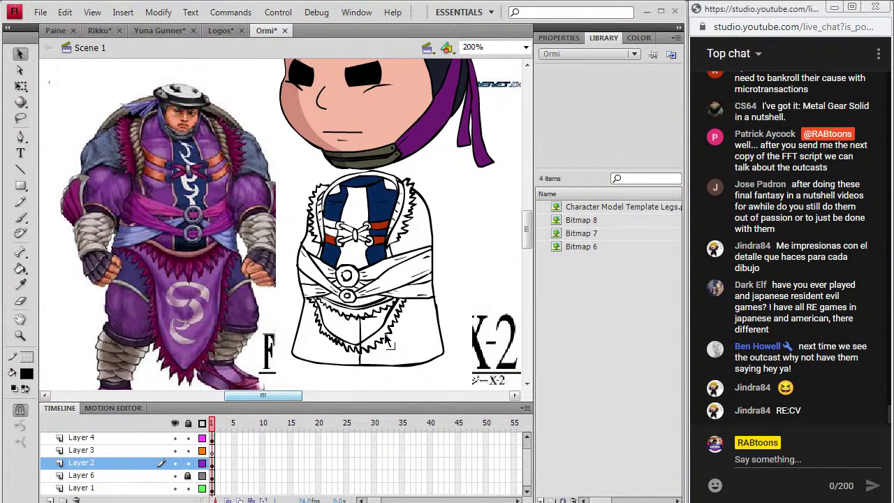
pyautogui.click(20, 284)
pyautogui.click(160, 191)
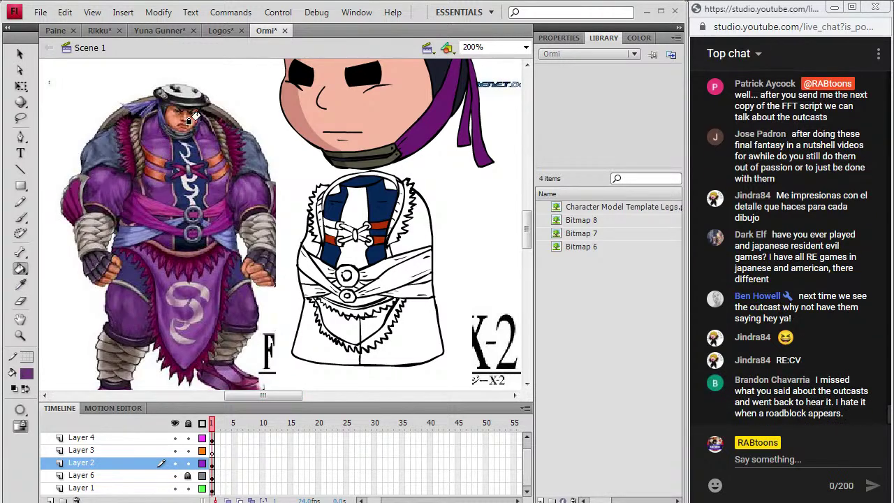
pyautogui.click(323, 241)
pyautogui.click(327, 209)
pyautogui.click(368, 204)
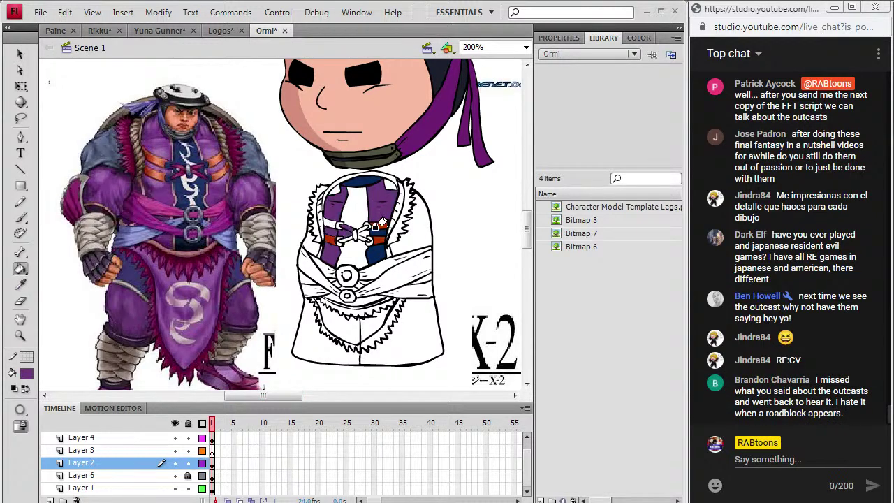
# Touch up the black outline between the left chest panel and the knotted tie with the Brush
pyautogui.click(21, 335)
pyautogui.moveTo(296, 257); pyautogui.dragTo(387, 185)
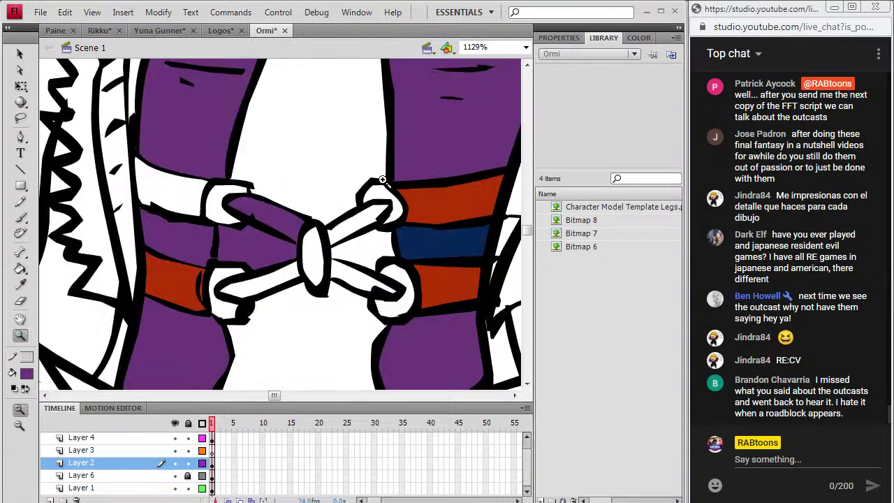
pyautogui.click(25, 373)
pyautogui.click(24, 230)
pyautogui.press('b')
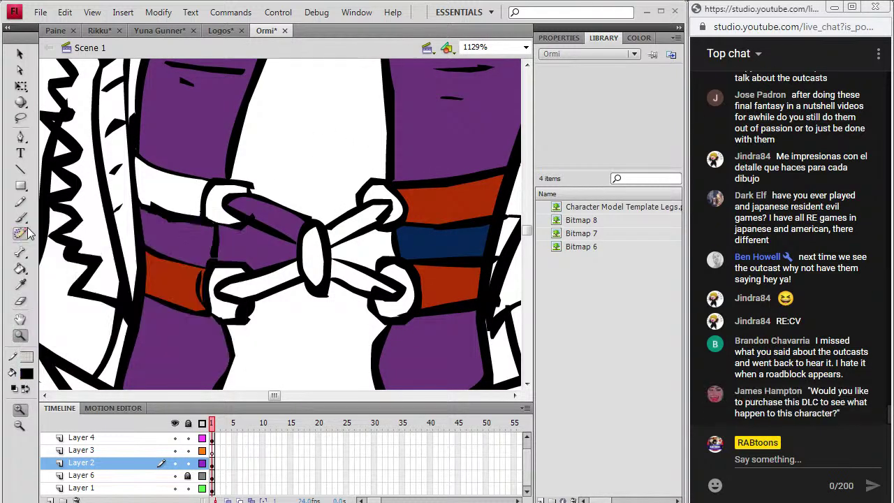
pyautogui.hotkey('ctrl', 'a')
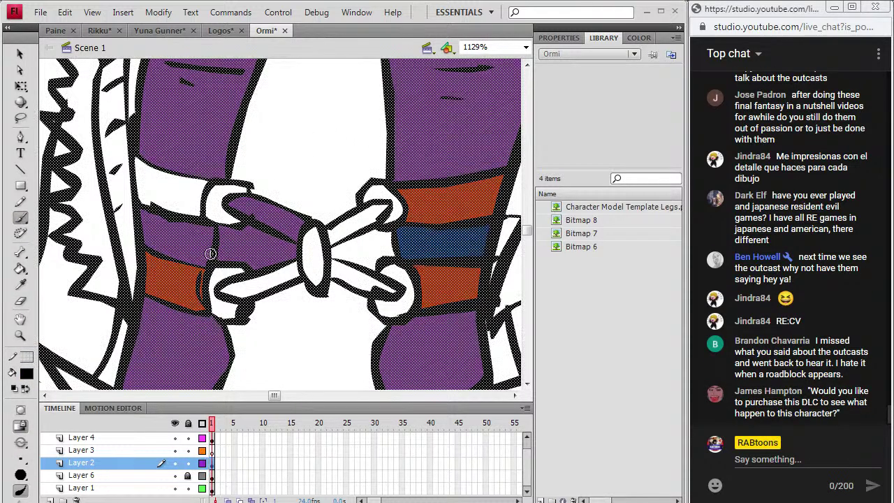
pyautogui.hotkey('ctrl', 'shift', 'a')
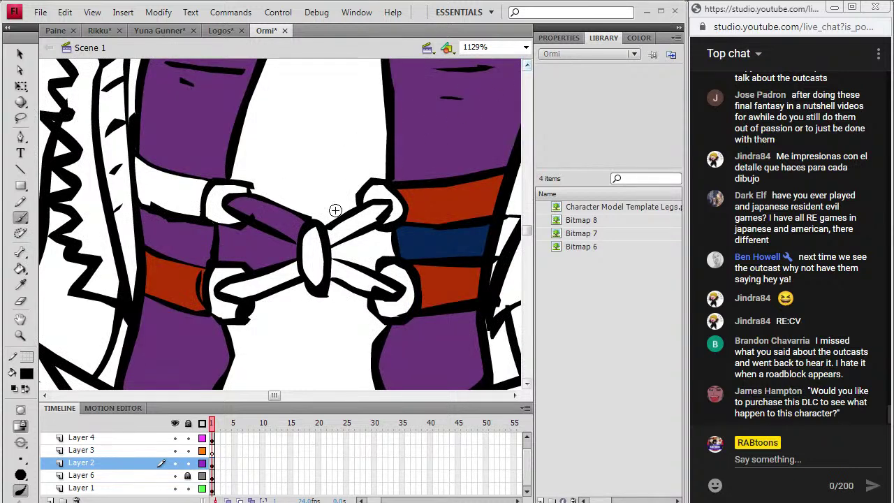
pyautogui.click(526, 47)
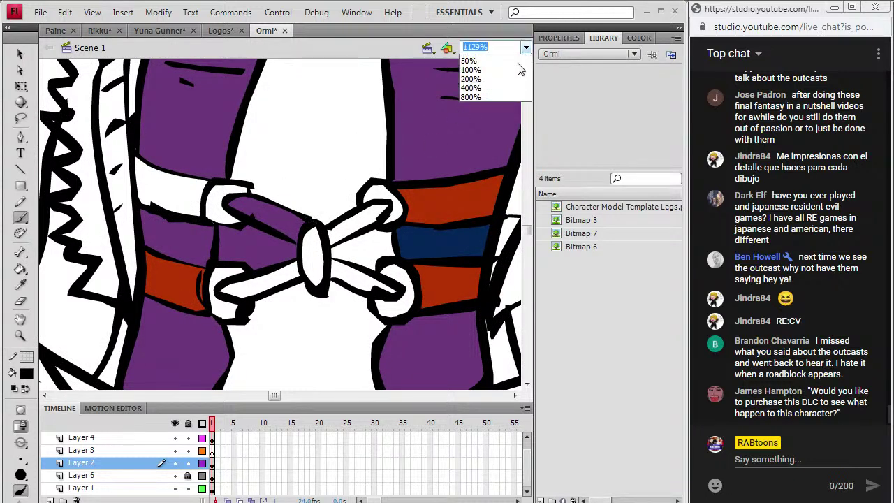
pyautogui.click(491, 114)
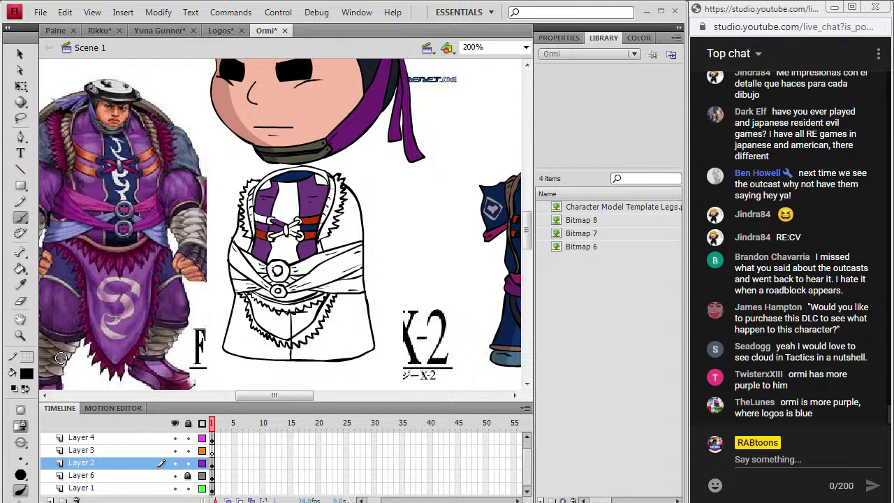
# Fill the central chest strip above and below the tie with dark blue sampled from the reference picture
pyautogui.moveTo(273, 395); pyautogui.dragTo(258, 395)
pyautogui.click(265, 321)
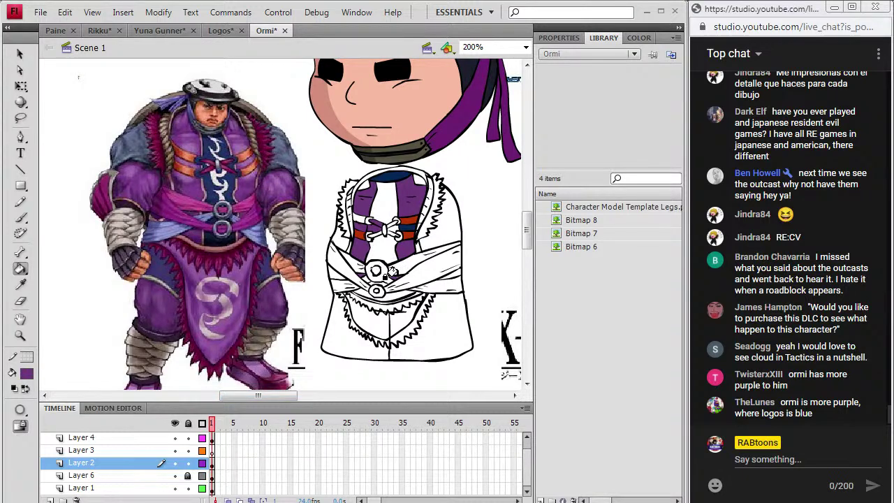
pyautogui.click(20, 285)
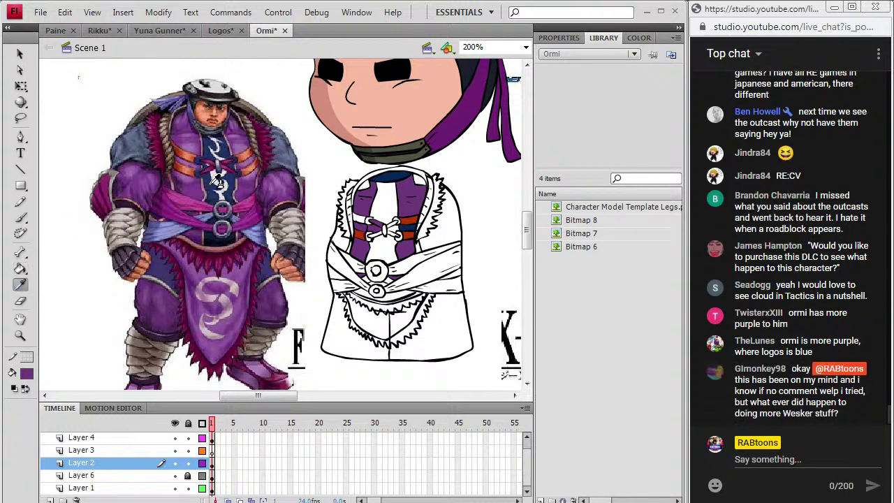
pyautogui.click(219, 180)
pyautogui.click(374, 250)
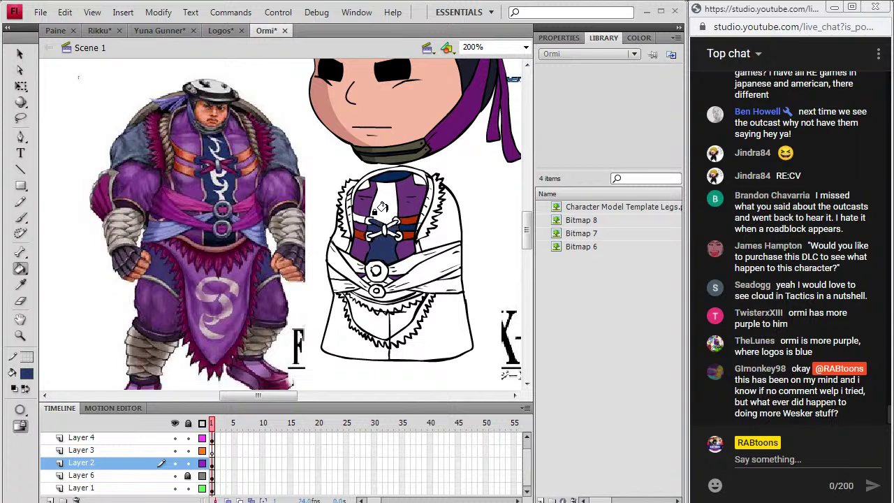
pyautogui.click(381, 208)
# Sample magenta from the reference tie, and touch up the black outline beside the tie's knot with the Brush
pyautogui.click(20, 284)
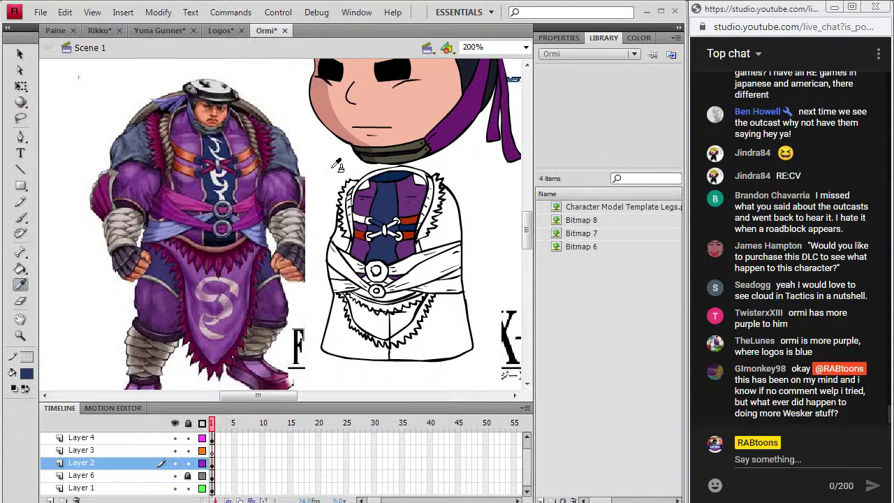
pyautogui.click(212, 154)
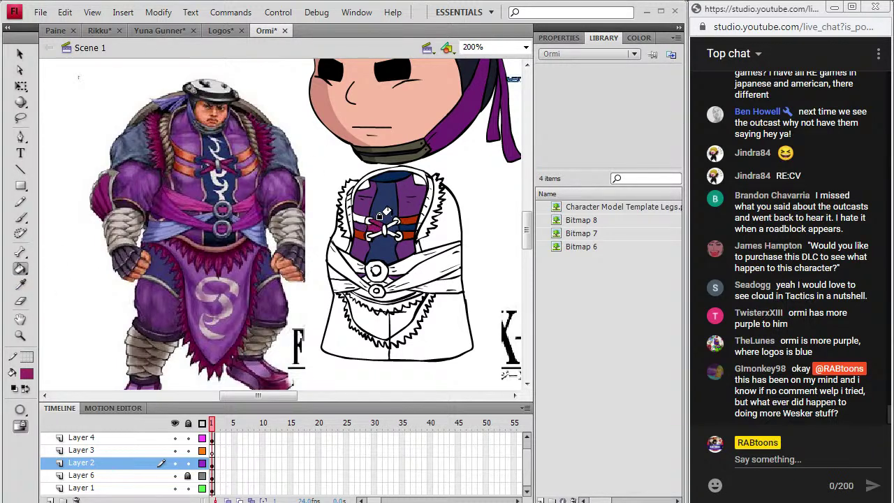
pyautogui.press('z')
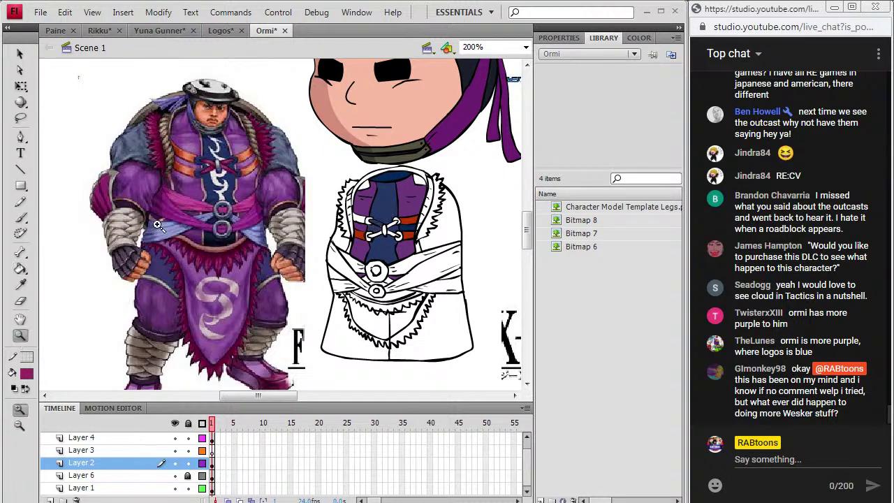
pyautogui.moveTo(351, 195); pyautogui.dragTo(424, 246)
pyautogui.click(26, 374)
pyautogui.click(30, 227)
pyautogui.press('b')
pyautogui.click(213, 462)
pyautogui.moveTo(245, 275); pyautogui.dragTo(245, 276)
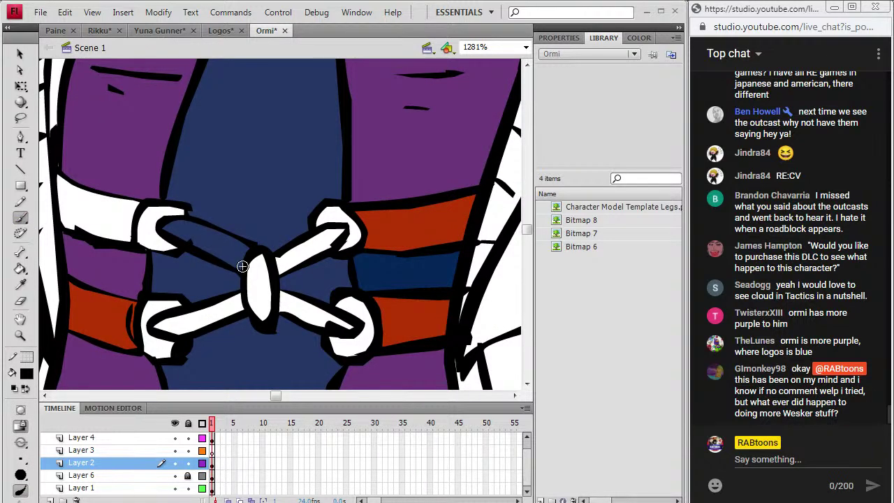
# Paint over the stray black line inside the lower left strap with its sampled orange-red, and reset the fill to black
pyautogui.click(20, 284)
pyautogui.click(96, 313)
pyautogui.press('b')
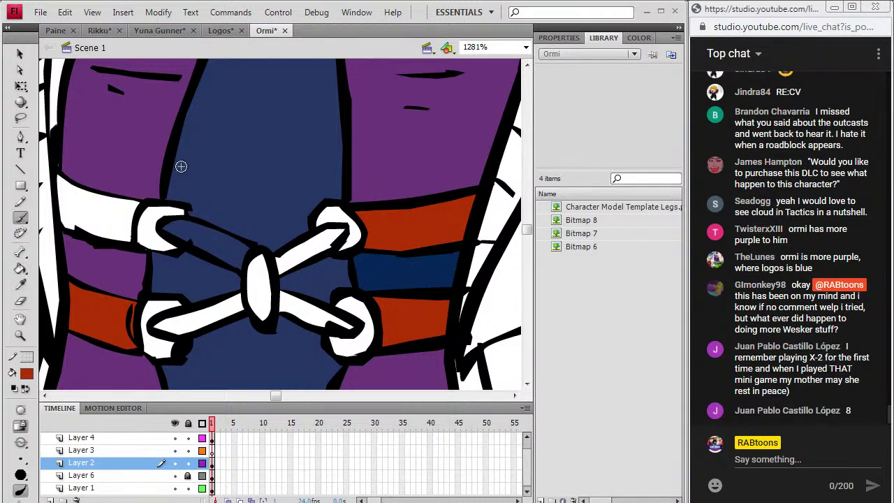
pyautogui.click(211, 463)
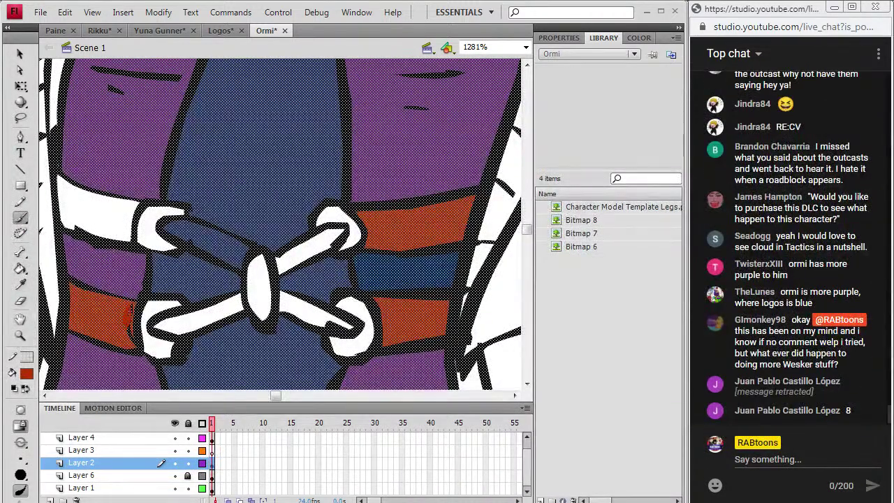
pyautogui.moveTo(128, 318); pyautogui.dragTo(130, 307)
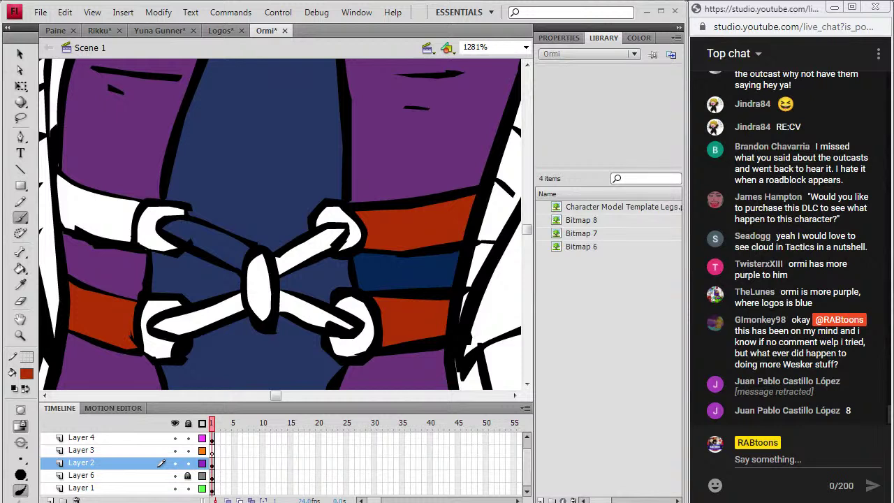
pyautogui.moveTo(127, 327); pyautogui.dragTo(132, 341)
pyautogui.click(26, 372)
pyautogui.click(35, 234)
# Fill the rope trim on both sides of the chest with grey-brown sampled from the reference picture, undoing fills that recolour the outline
pyautogui.press('i')
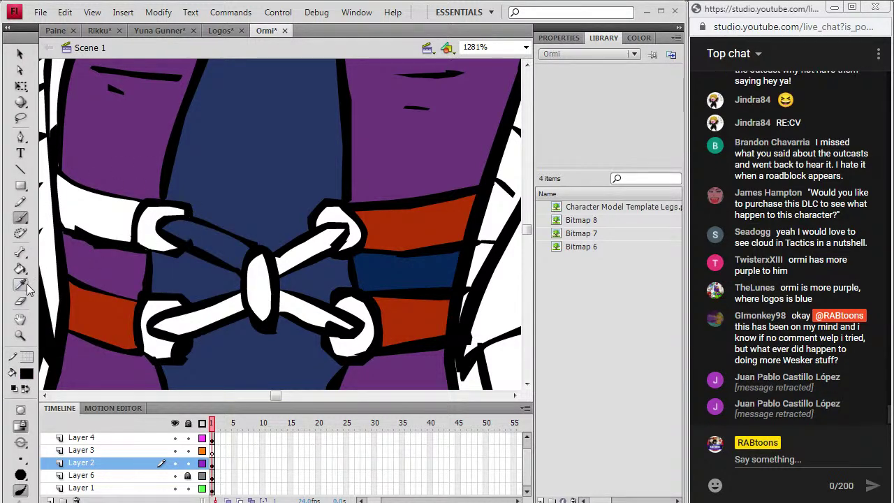
pyautogui.click(526, 47)
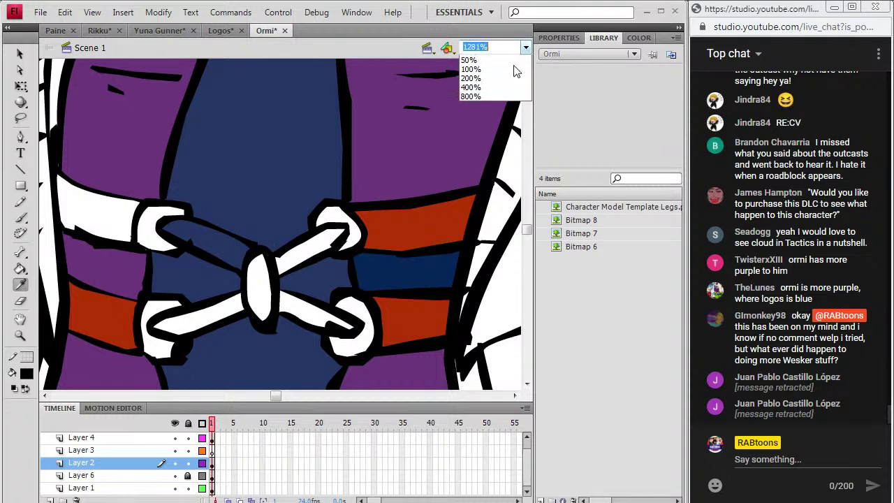
pyautogui.click(475, 111)
pyautogui.moveTo(284, 399); pyautogui.dragTo(266, 399)
pyautogui.click(168, 136)
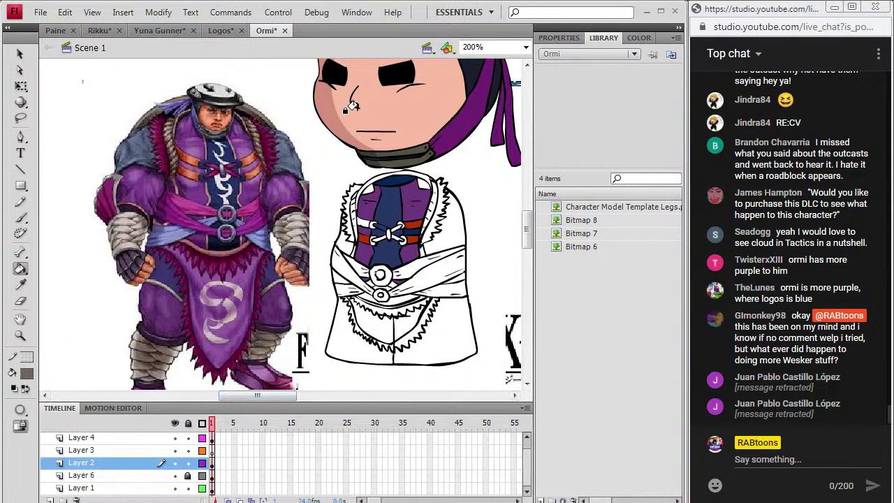
pyautogui.click(344, 189)
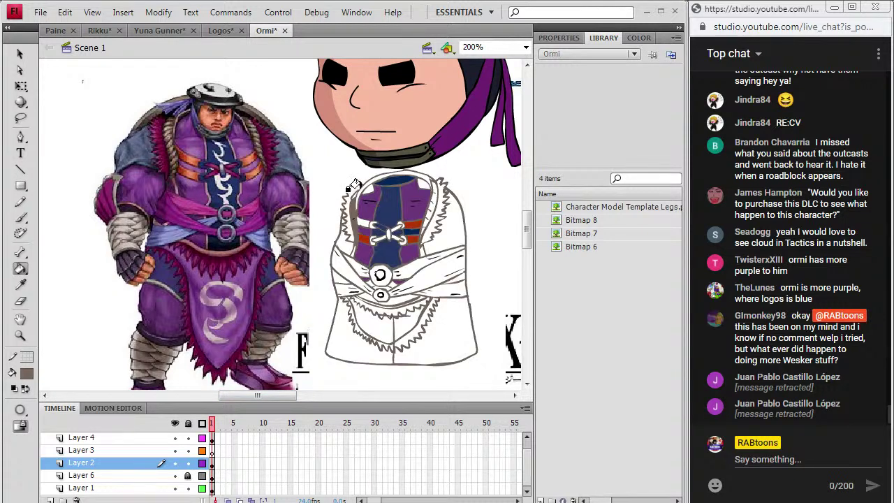
pyautogui.hotkey('ctrl', 'z')
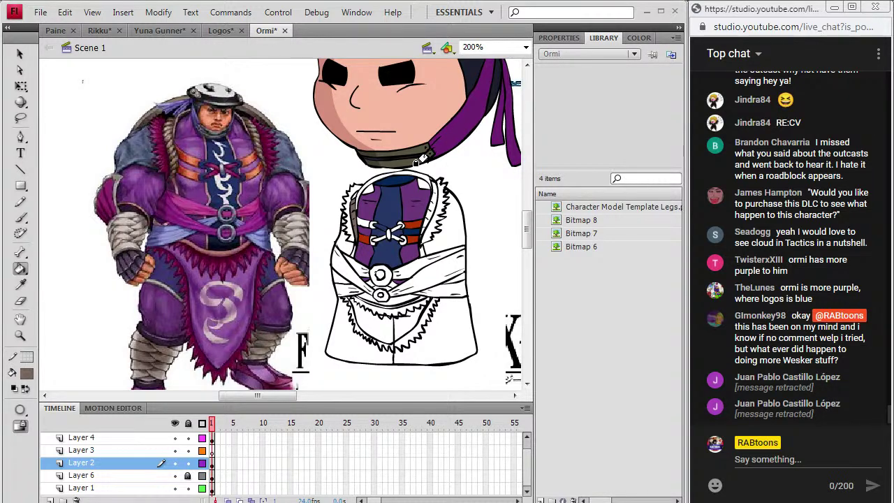
pyautogui.click(422, 213)
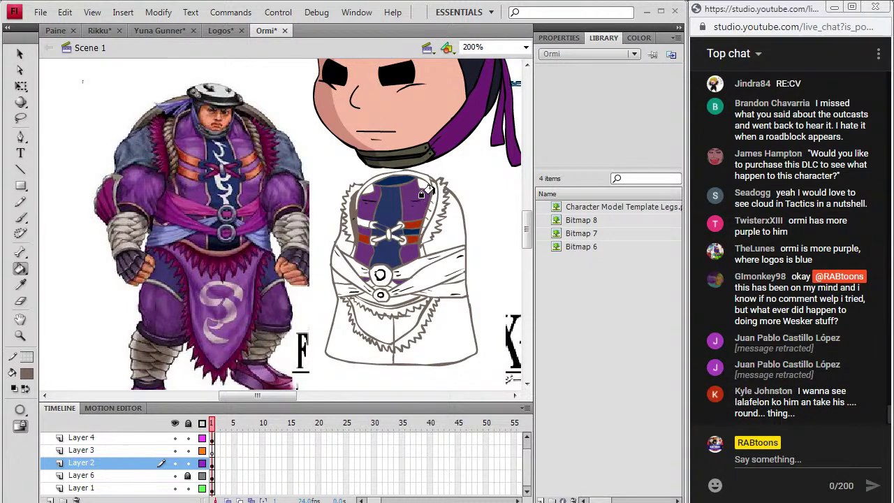
pyautogui.click(421, 194)
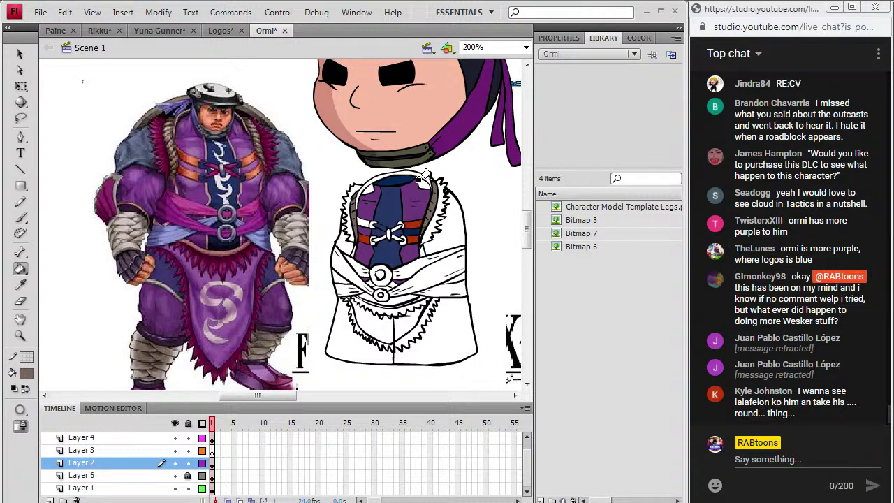
# Touch up the black outline at the lower end of the right rope trim with the Brush
pyautogui.click(20, 334)
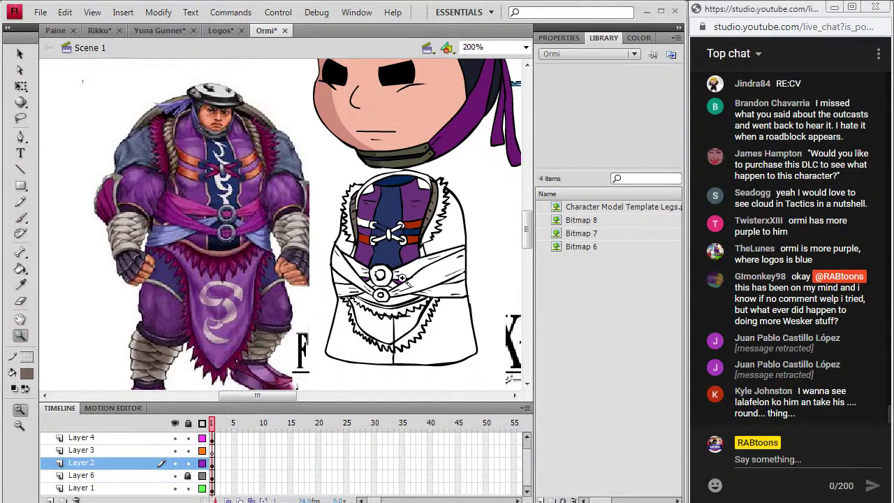
pyautogui.moveTo(400, 280); pyautogui.dragTo(457, 208)
pyautogui.press('s')
pyautogui.click(231, 184)
pyautogui.click(27, 374)
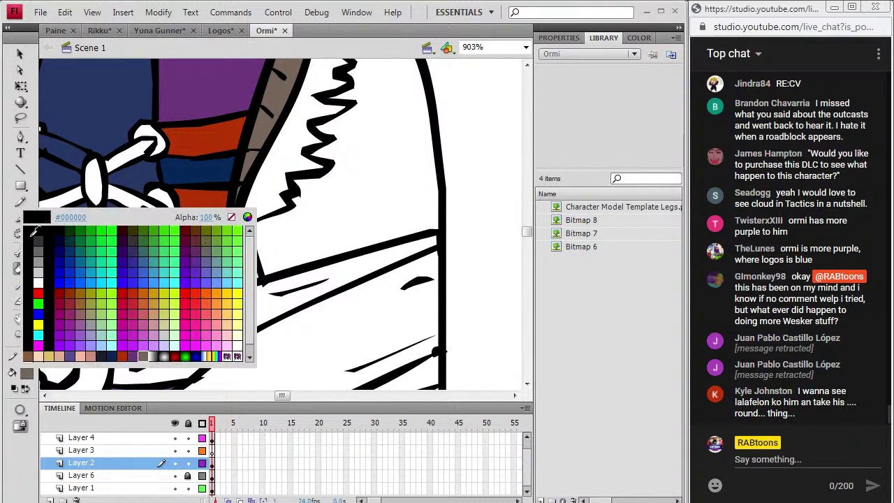
pyautogui.click(46, 225)
pyautogui.press('b')
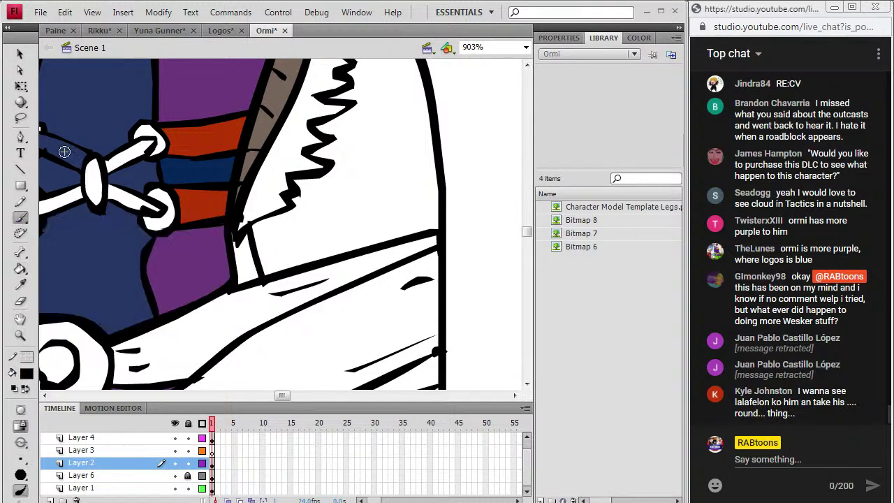
pyautogui.click(212, 463)
pyautogui.click(238, 229)
# Fill both halves of the hanging front cloth with purple sampled from the reference picture's cloth
pyautogui.click(526, 47)
pyautogui.click(475, 115)
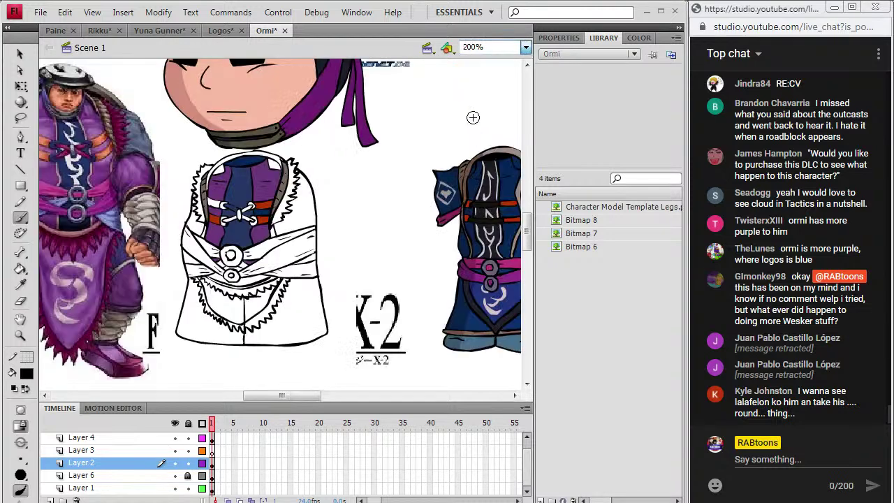
pyautogui.moveTo(297, 396); pyautogui.dragTo(276, 395)
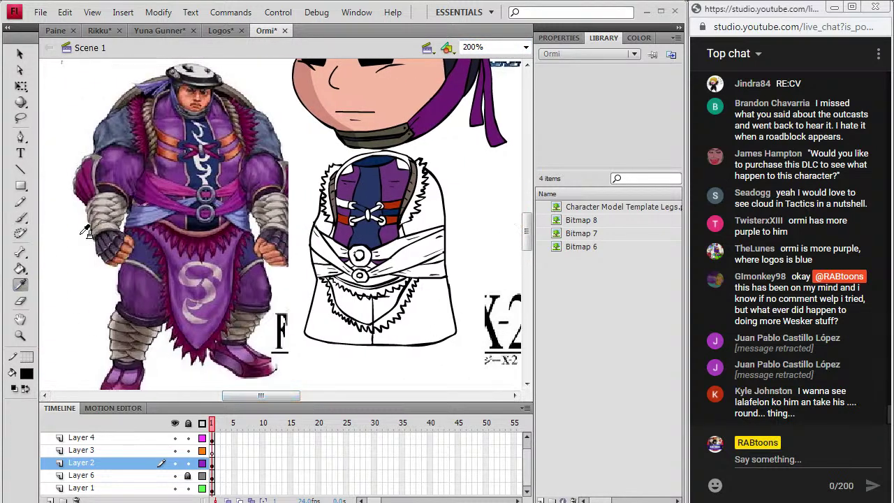
pyautogui.click(180, 253)
pyautogui.click(347, 288)
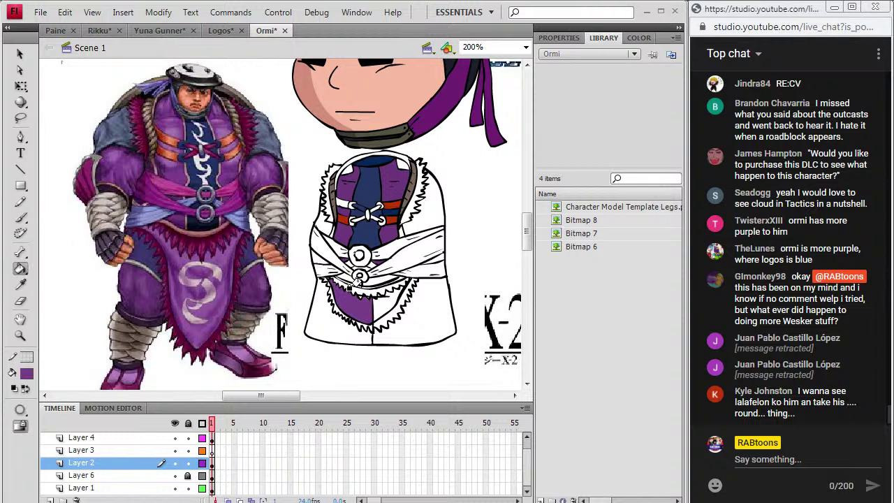
pyautogui.click(377, 295)
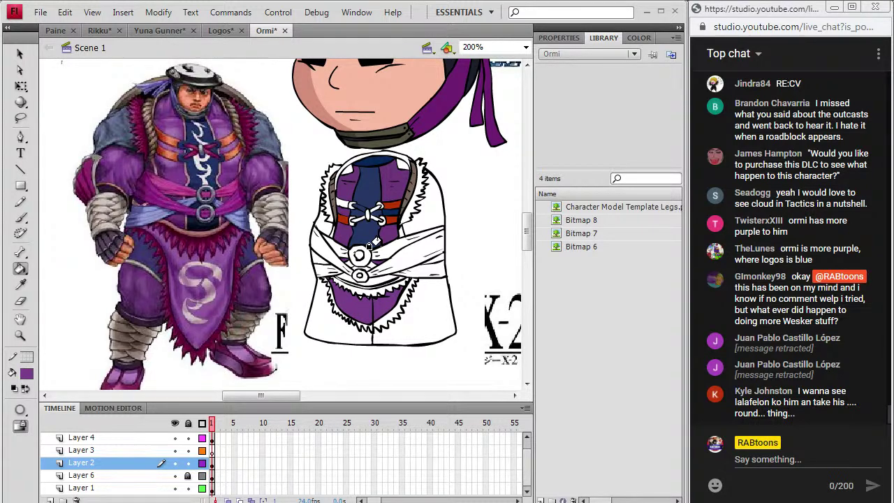
# Paint out the centre line of the front cloth with the purple Brush, and set the fill colour to black
pyautogui.press('b')
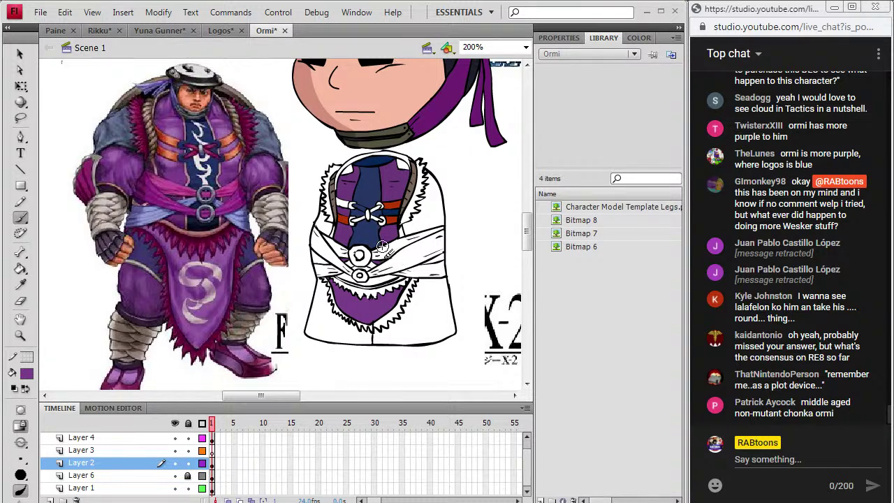
pyautogui.click(28, 375)
pyautogui.click(25, 215)
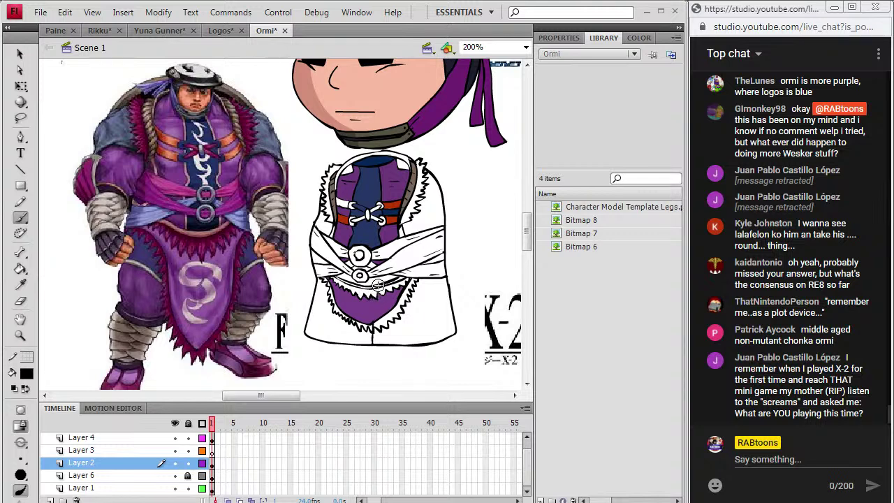
# Fill the jagged fringe along the front cloth's upper and lower edges with dark maroon sampled from the reference picture
pyautogui.press('i')
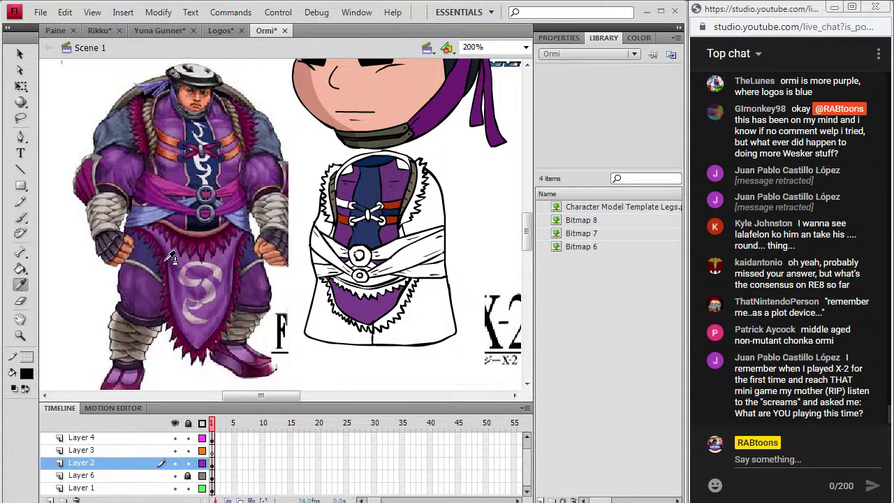
pyautogui.click(189, 236)
pyautogui.click(342, 286)
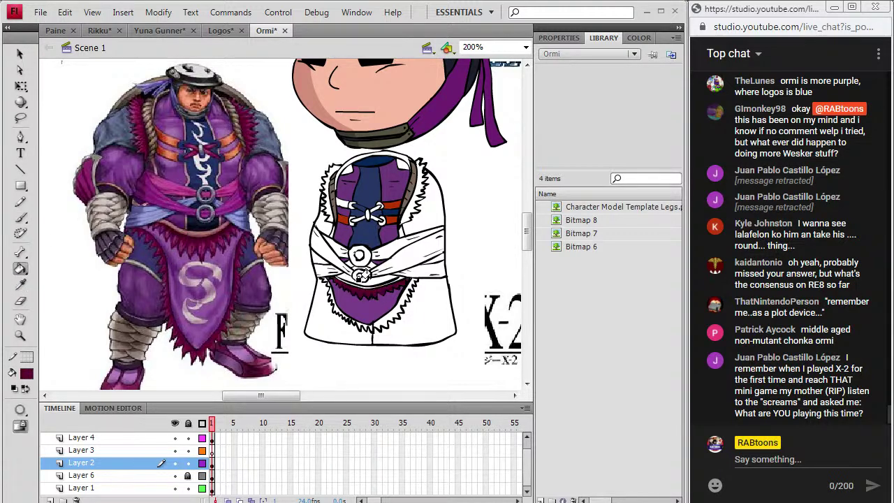
pyautogui.click(379, 318)
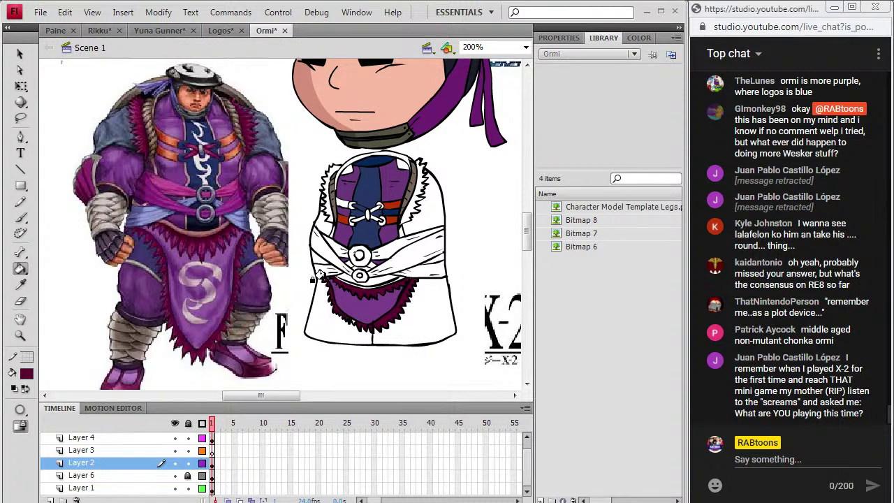
# Paint the S-shaped emblem on the front cloth with the Brush in light grey sampled from the reference picture's emblem
pyautogui.click(20, 218)
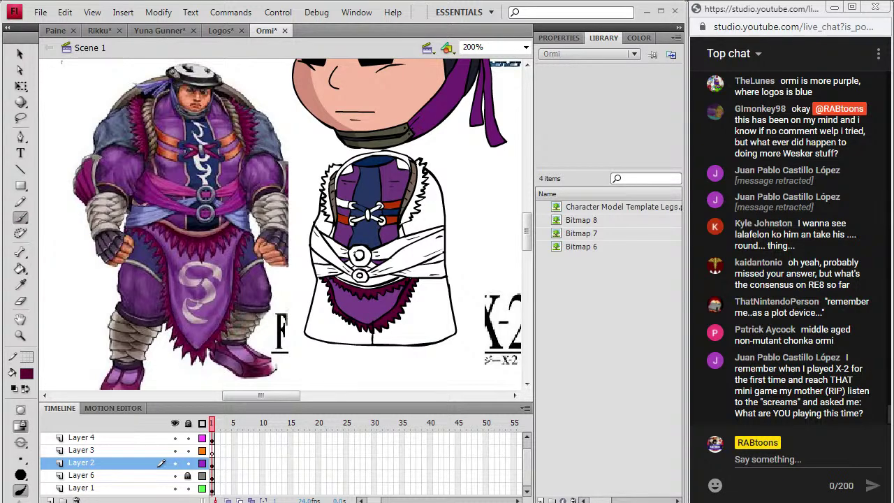
pyautogui.click(21, 284)
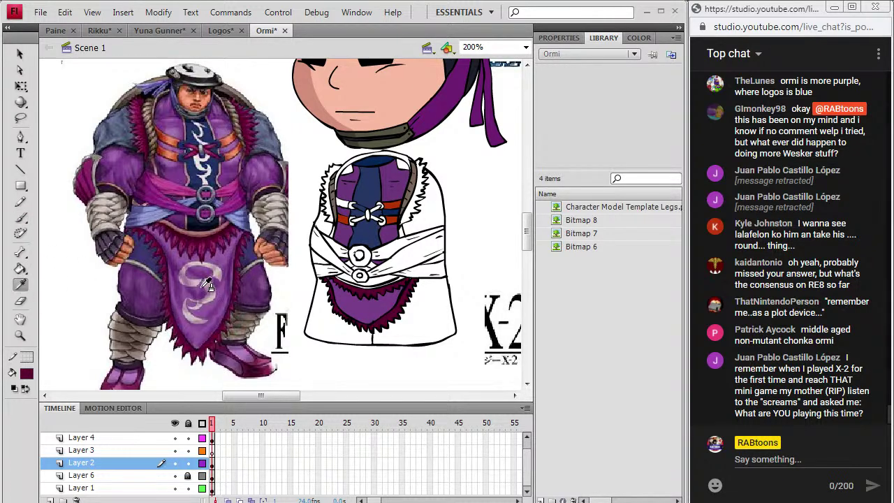
pyautogui.click(195, 316)
pyautogui.click(20, 217)
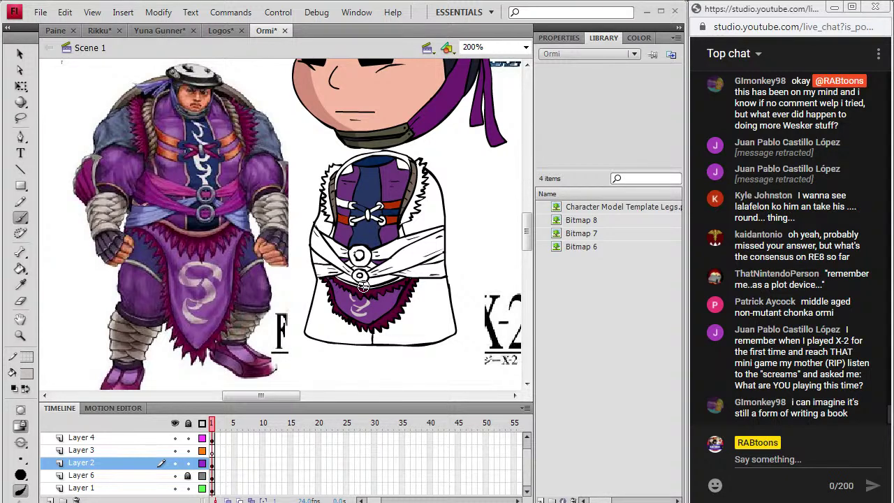
# Paint the swirl pattern on the blue chest panel, above and below the lacing, in off-white sampled from the reference picture
pyautogui.click(20, 285)
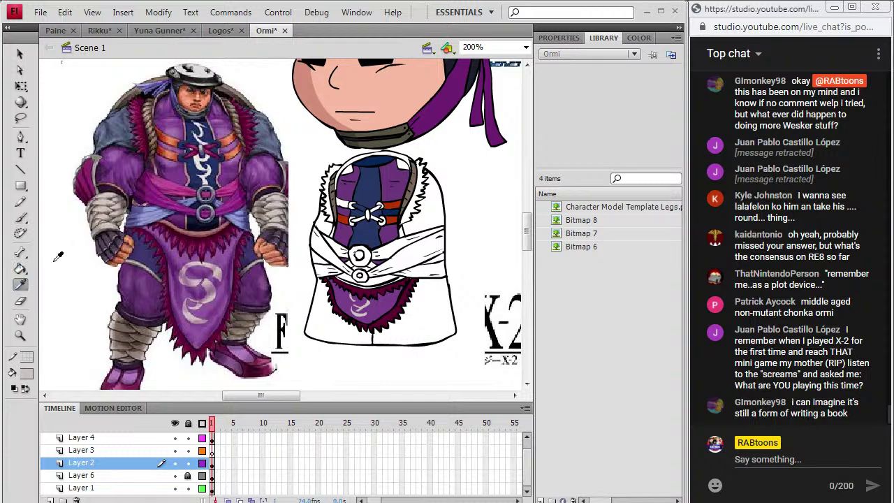
pyautogui.click(199, 165)
pyautogui.click(20, 218)
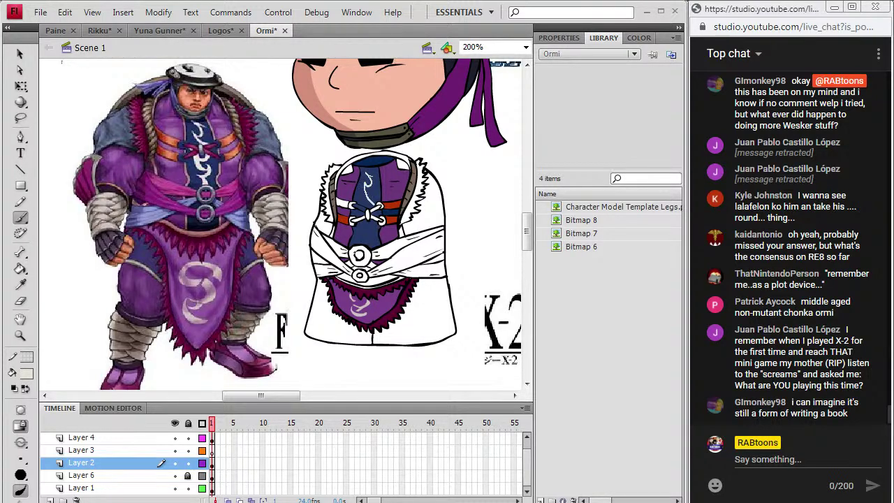
pyautogui.moveTo(367, 194); pyautogui.dragTo(372, 206)
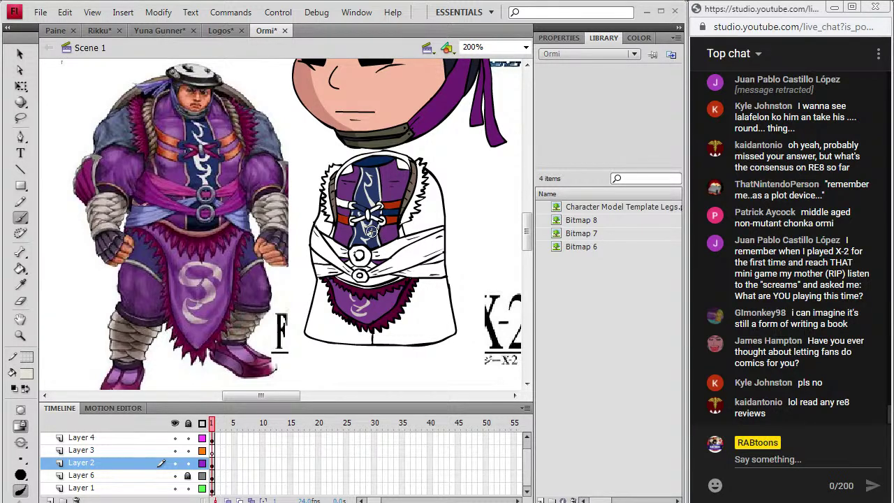
# Fill the upper sash's top folds with pink and its lower folds with dark magenta, both sampled from the reference picture's sash
pyautogui.click(20, 284)
pyautogui.click(184, 185)
pyautogui.click(330, 247)
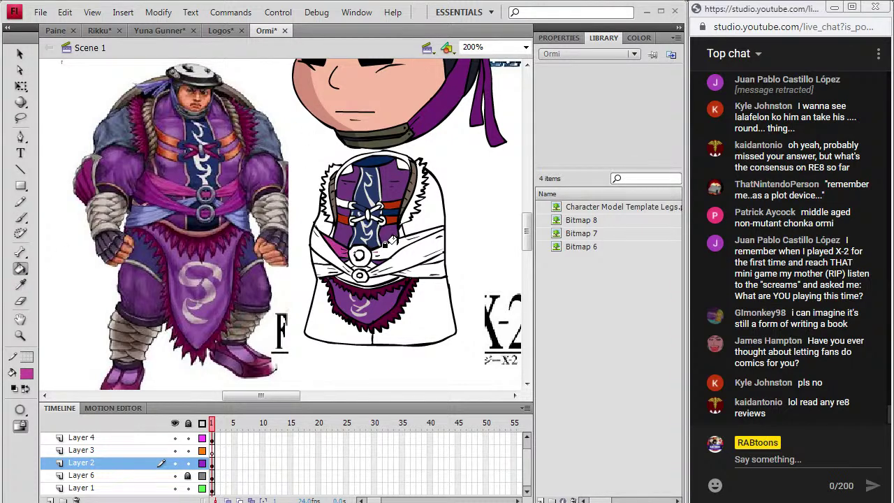
pyautogui.click(387, 237)
pyautogui.click(20, 285)
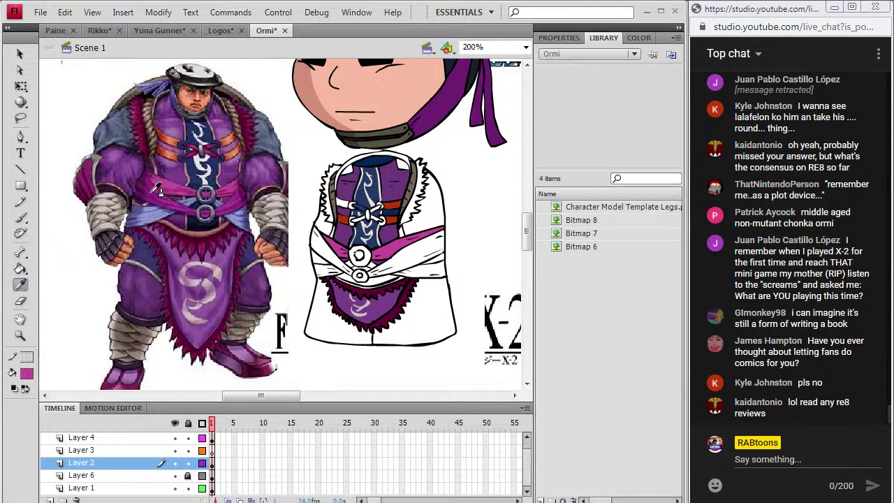
pyautogui.click(158, 193)
pyautogui.click(312, 247)
pyautogui.click(377, 257)
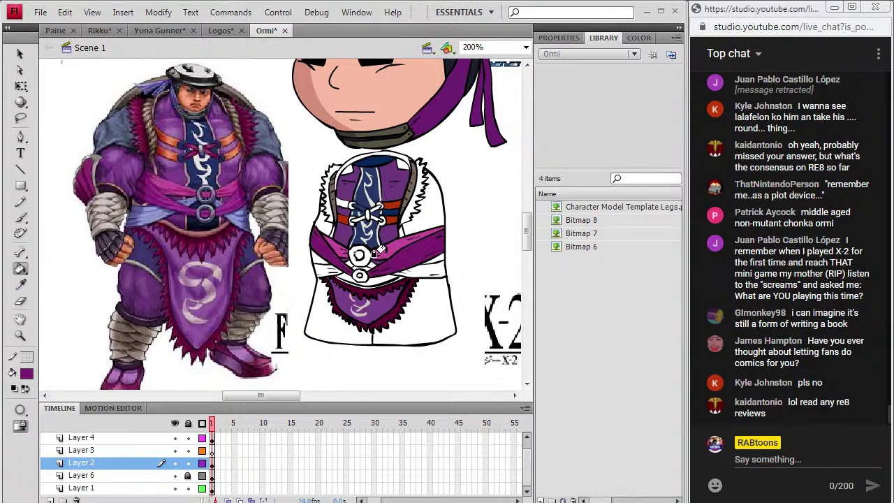
# Fill both sides of the lower sash with light periwinkle blue sampled from the reference picture
pyautogui.click(21, 285)
pyautogui.click(144, 217)
pyautogui.click(333, 265)
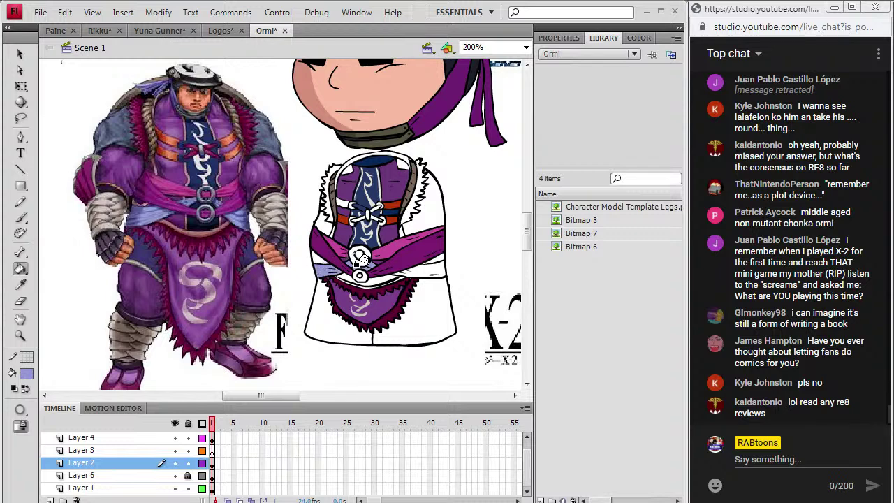
pyautogui.click(405, 265)
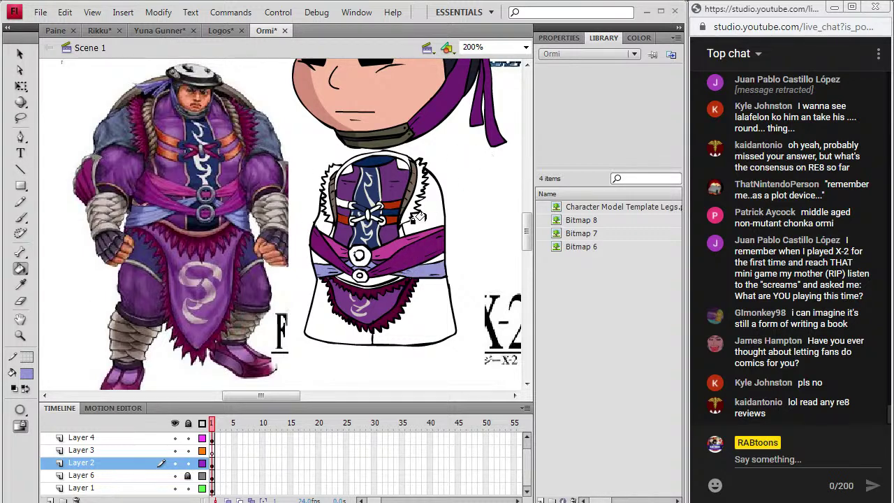
# Set the fill colour to black and touch up the outline around the upper chest with the Brush
pyautogui.click(28, 381)
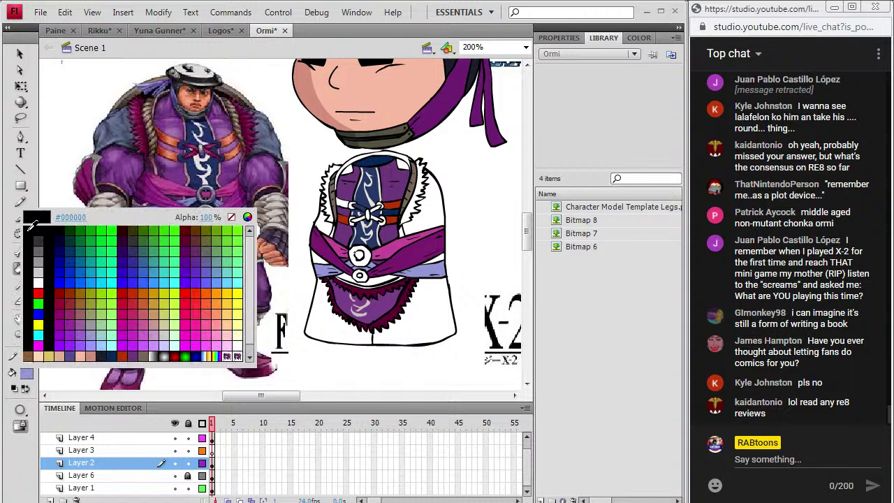
pyautogui.click(23, 225)
pyautogui.click(20, 217)
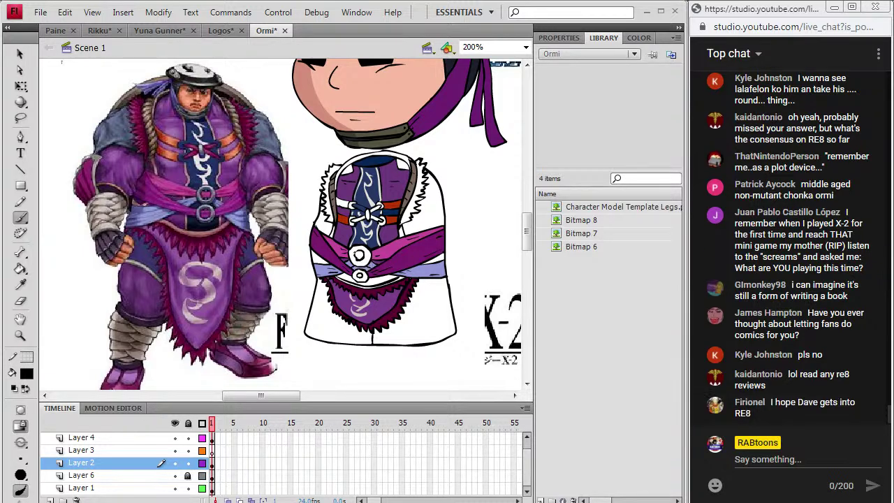
# Fill the white patch at the upper chest with sampled purple and the rope trim around the neck with sampled grey-brown
pyautogui.click(20, 284)
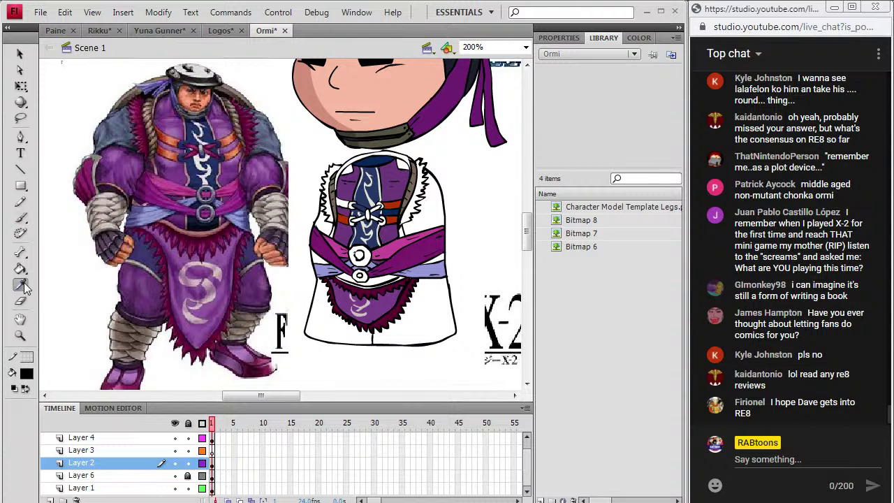
pyautogui.click(166, 217)
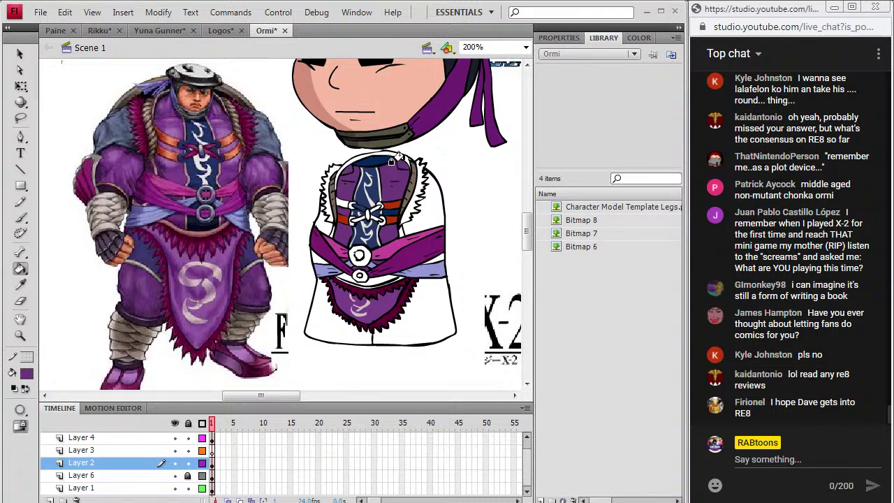
pyautogui.click(21, 284)
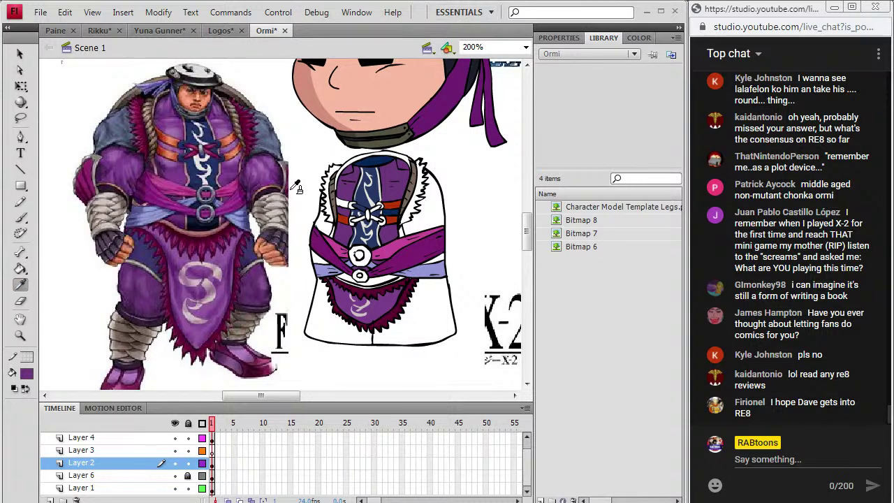
pyautogui.click(341, 183)
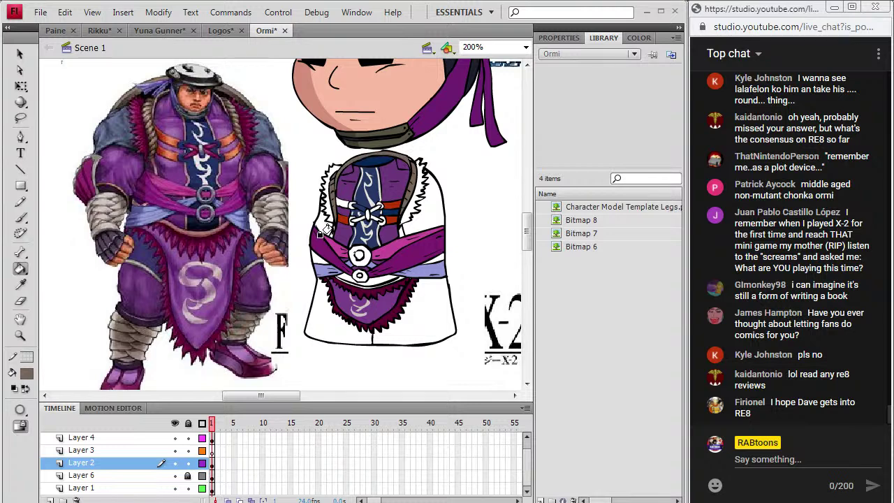
# Fill the jagged fringe on both sides of the chest with the front cloth's maroon, and the unfilled left chest strap with orange-red
pyautogui.press('i')
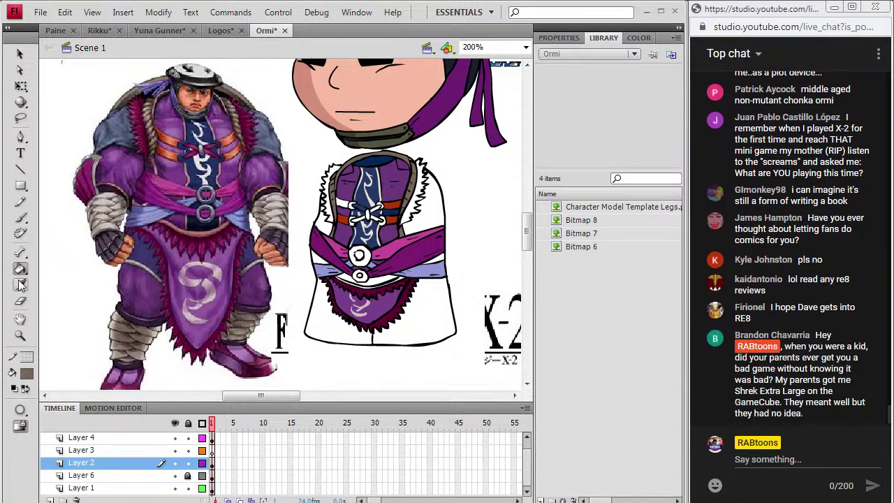
pyautogui.click(381, 288)
pyautogui.click(407, 209)
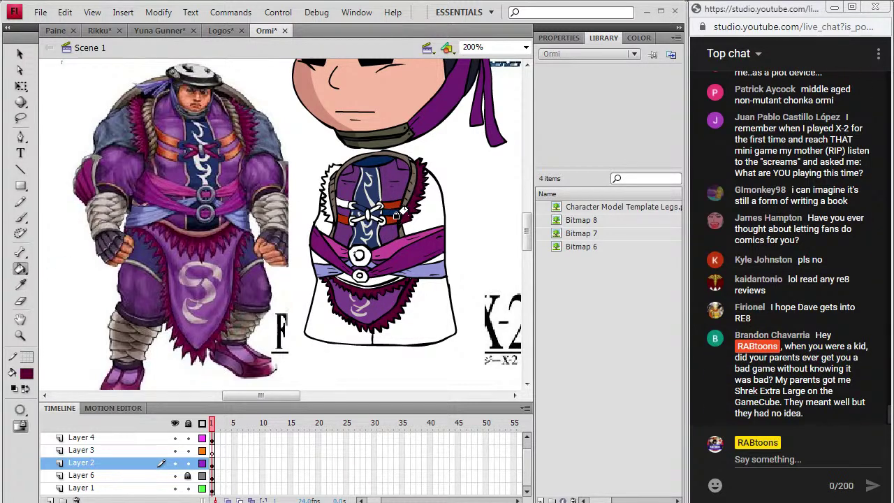
pyautogui.click(321, 200)
pyautogui.click(21, 284)
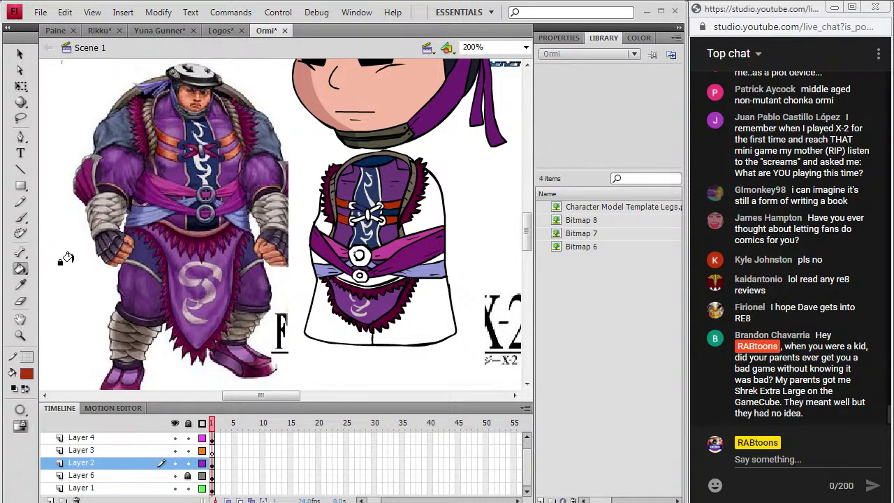
# Fill the crossed lacing at the centre of the chest with magenta sampled from the reference picture's lacing
pyautogui.click(113, 201)
pyautogui.click(199, 145)
pyautogui.click(21, 284)
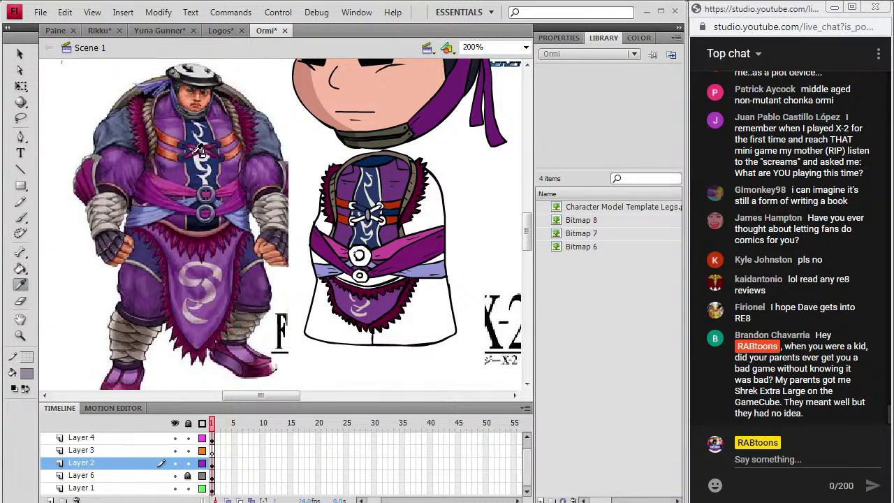
pyautogui.click(221, 128)
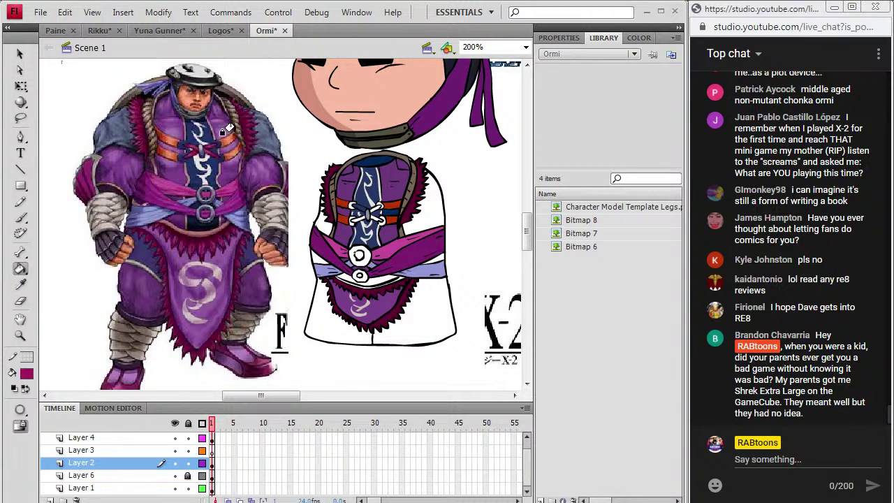
pyautogui.click(368, 210)
pyautogui.hotkey('alt', 'Tab')
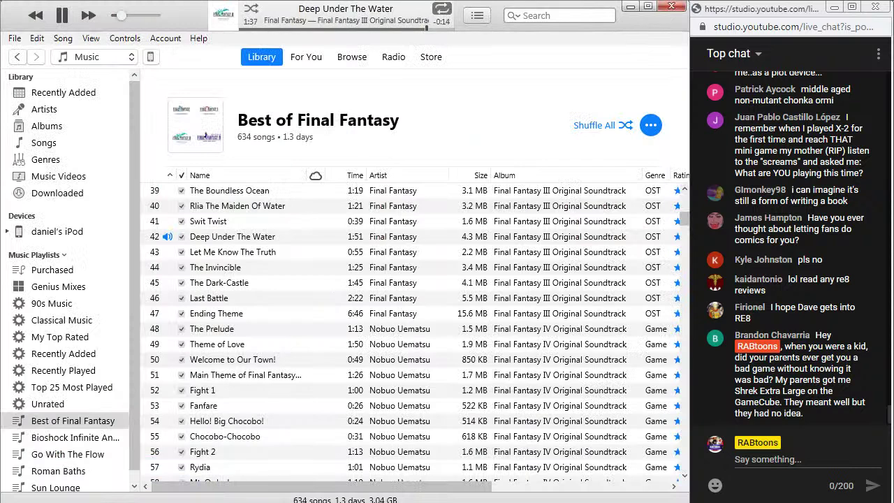
pyautogui.hotkey('alt', 'Tab')
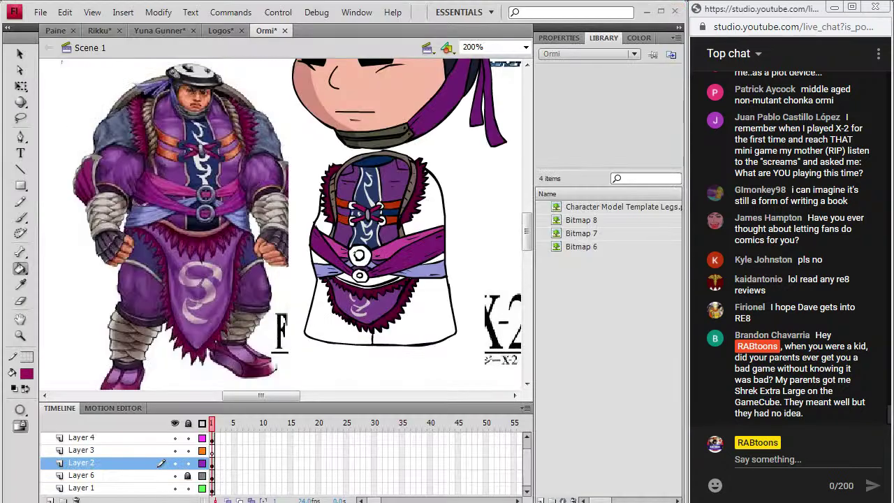
# Fill both outer sides of the torso above the sash with purple sampled from the reference picture
pyautogui.click(20, 284)
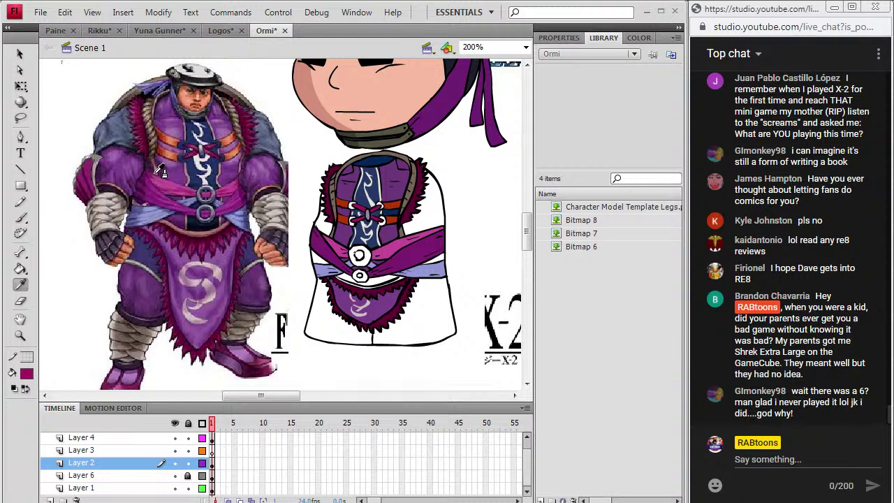
pyautogui.click(251, 178)
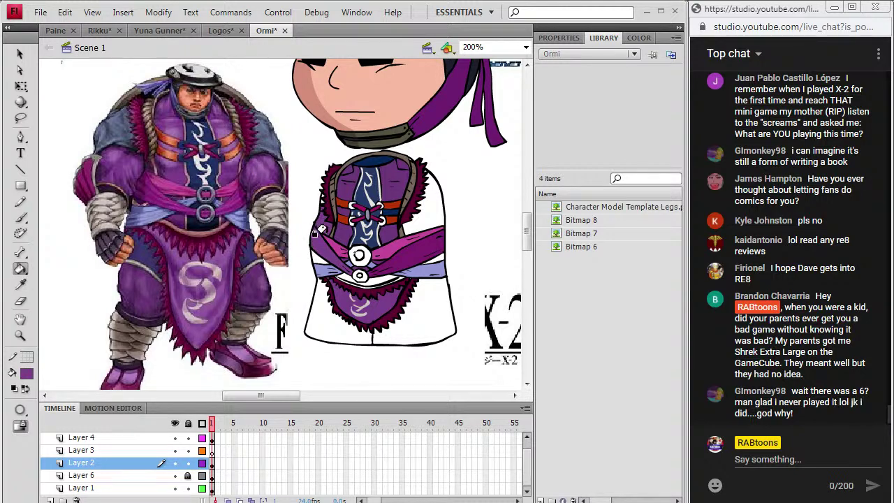
pyautogui.click(314, 235)
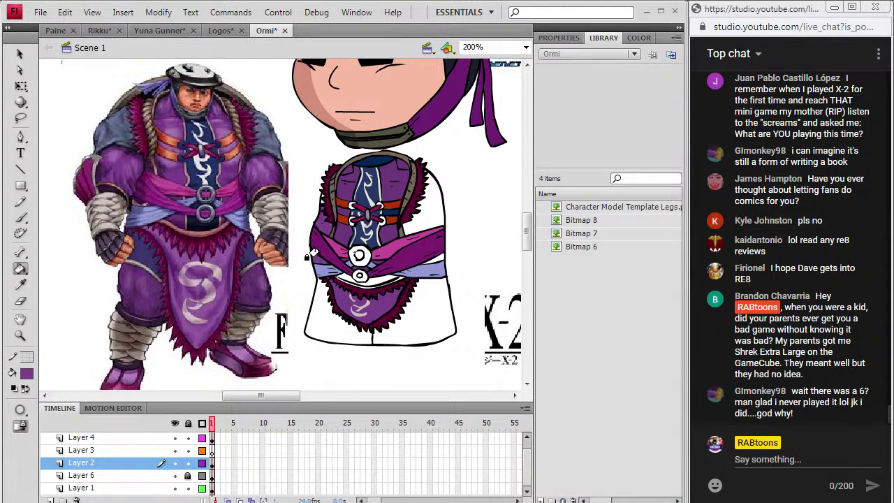
pyautogui.click(426, 206)
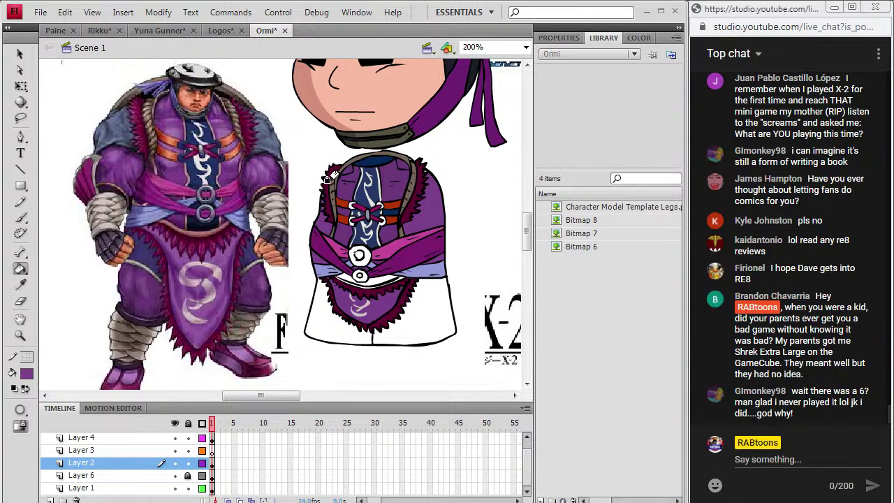
# Fill the belt strip between the lower sash and the front cloth with reddish brown sampled from the reference picture
pyautogui.click(20, 285)
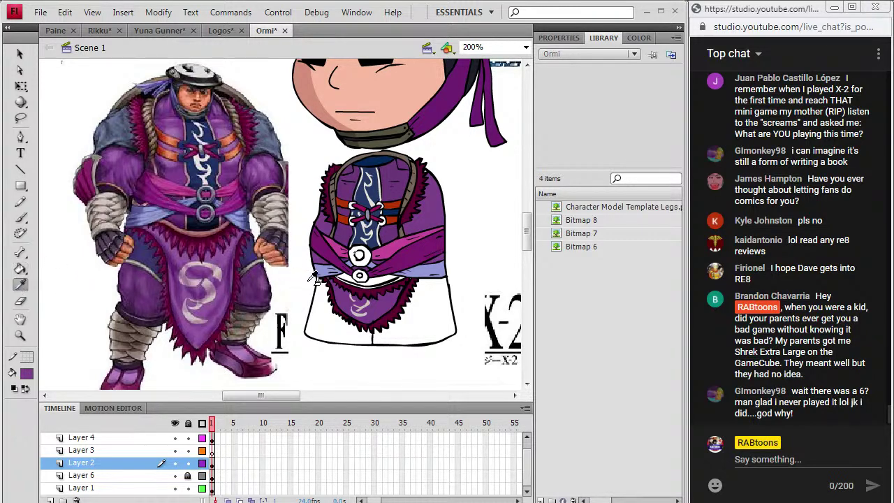
pyautogui.click(202, 232)
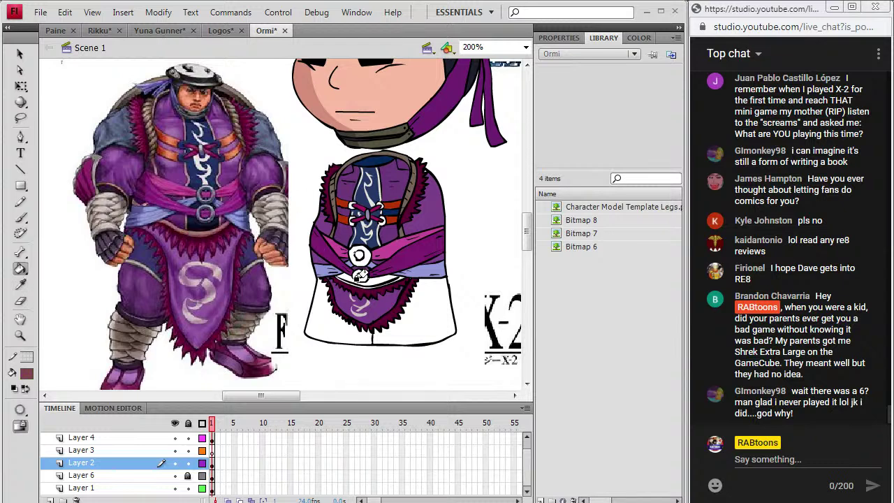
pyautogui.click(388, 279)
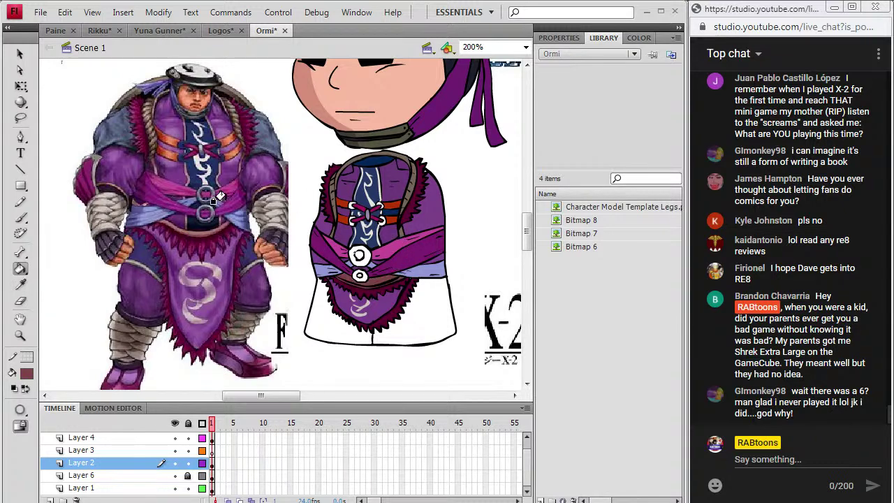
# Separate the thin belt strip from the area under the lower sash ring with a black line, and fill that upper area with purple
pyautogui.click(26, 375)
pyautogui.click(25, 235)
pyautogui.click(21, 217)
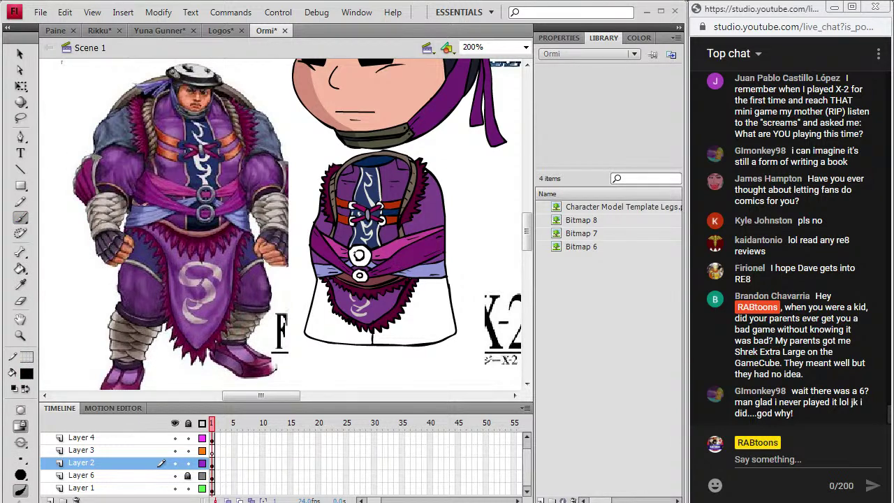
pyautogui.press('i')
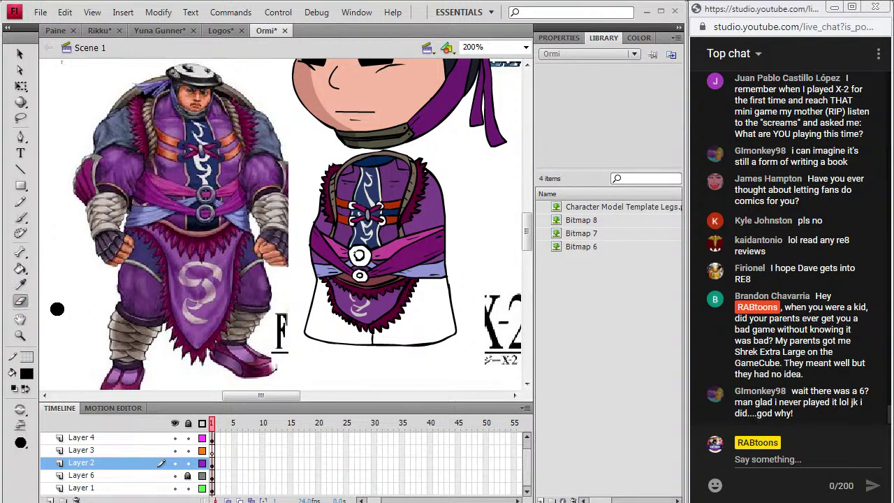
pyautogui.click(360, 282)
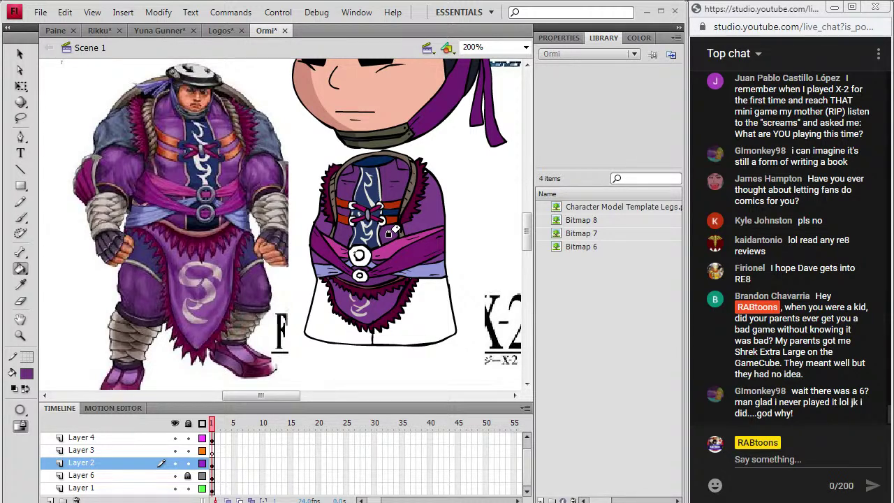
# Fill the small leftover gaps beside the left chest straps with purple sampled from the torso
pyautogui.press('i')
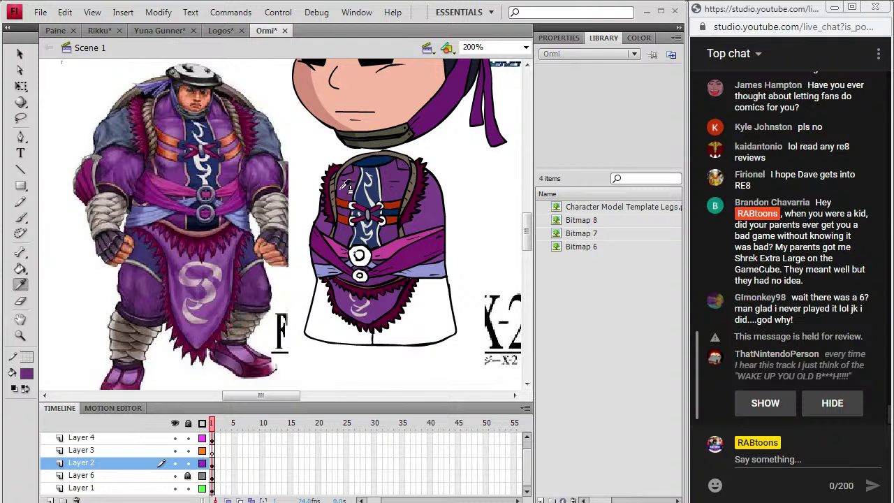
pyautogui.click(335, 224)
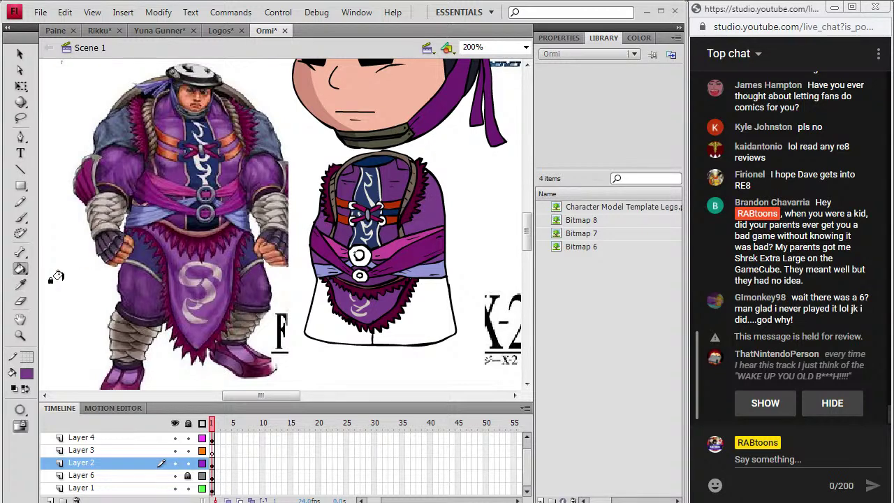
pyautogui.click(21, 284)
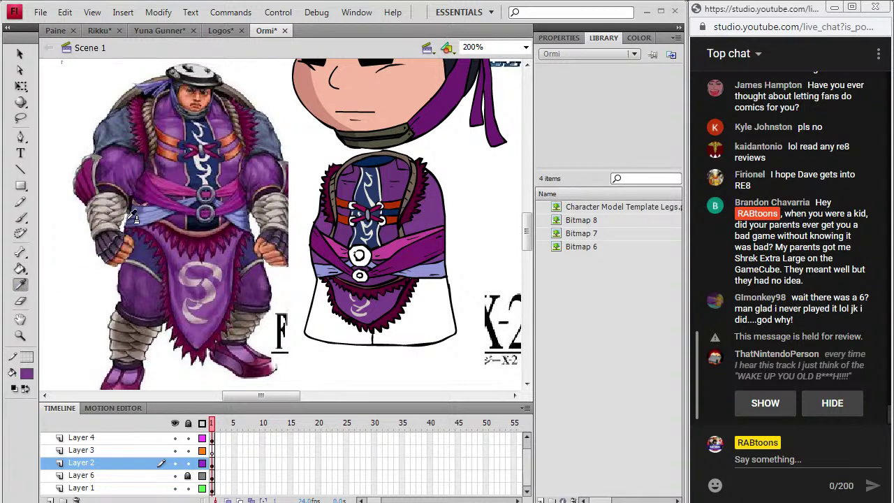
pyautogui.click(343, 230)
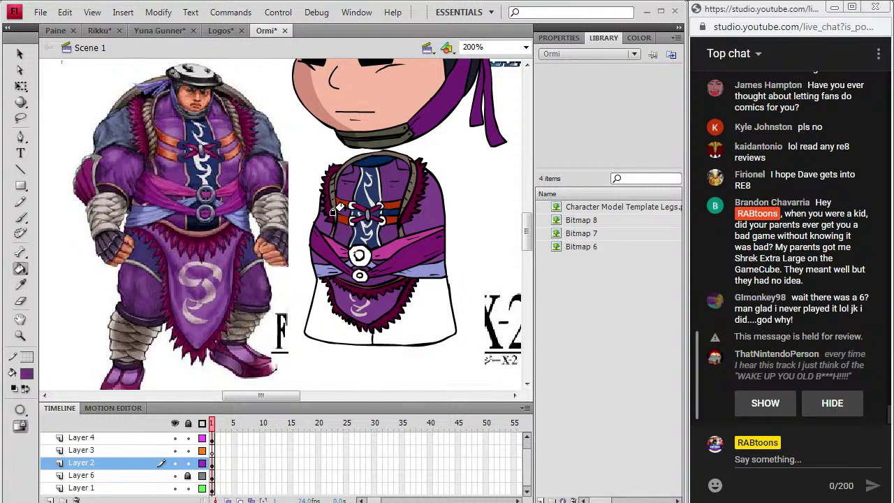
# Draw pairs of curved black lines across both hips, from the torso outline to the front cloth, forming narrow trim bands
pyautogui.click(26, 373)
pyautogui.click(28, 224)
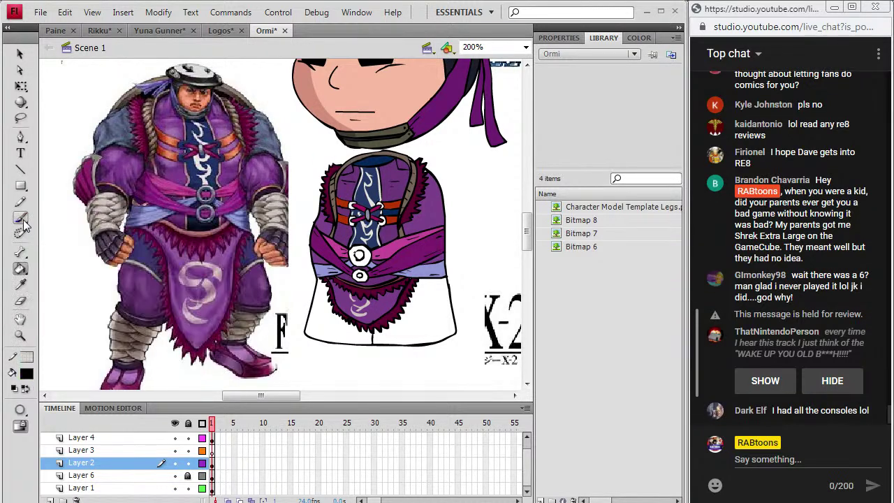
pyautogui.click(20, 217)
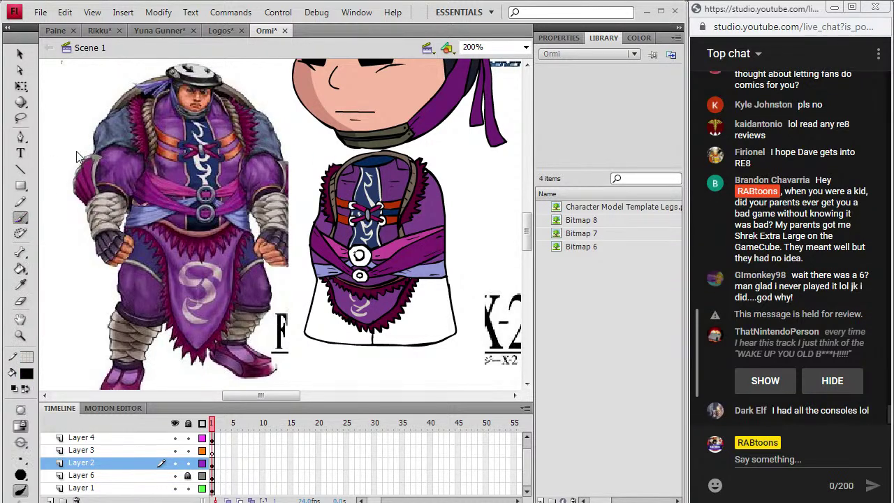
pyautogui.click(213, 463)
pyautogui.hotkey('ctrl', 'shift', 'a')
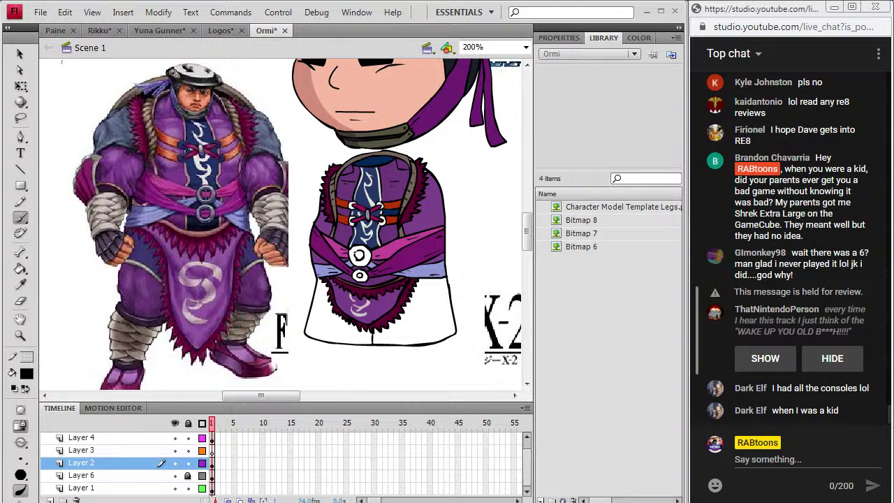
pyautogui.moveTo(449, 287); pyautogui.dragTo(410, 301)
pyautogui.moveTo(409, 300); pyautogui.dragTo(447, 285)
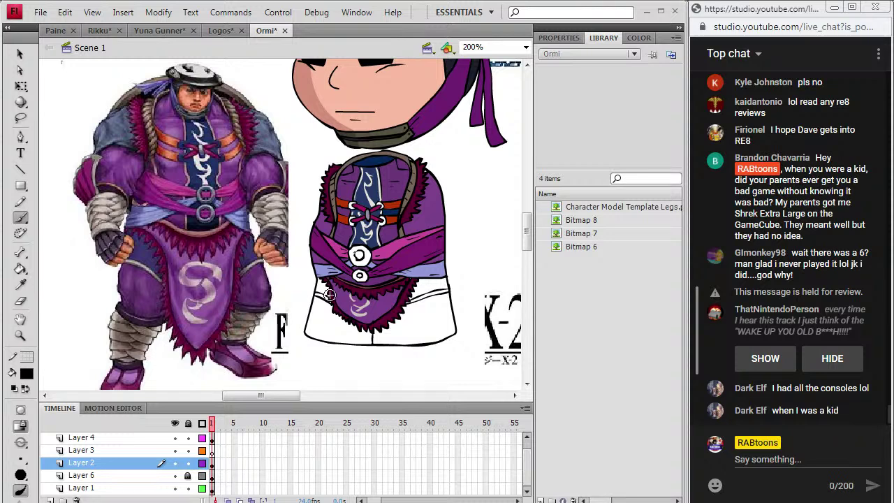
# Fill the trim bands on both hips with grey sampled from the trousers' trim in the reference picture
pyautogui.click(20, 284)
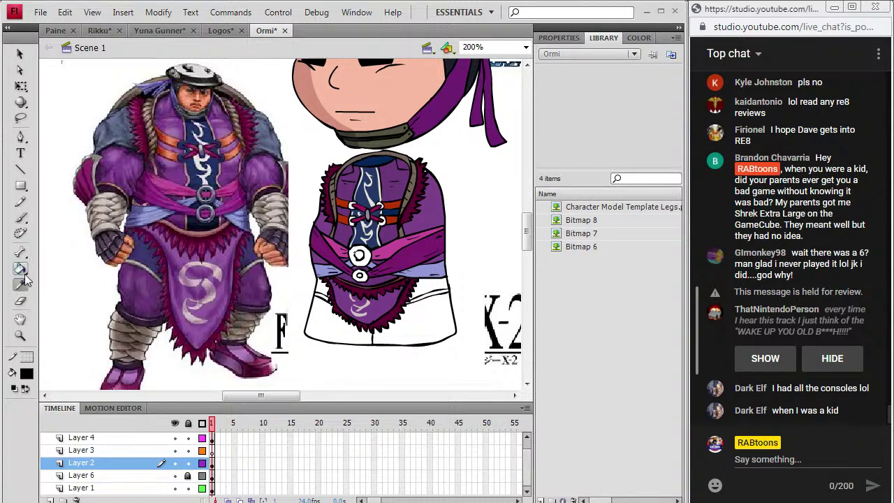
pyautogui.click(254, 265)
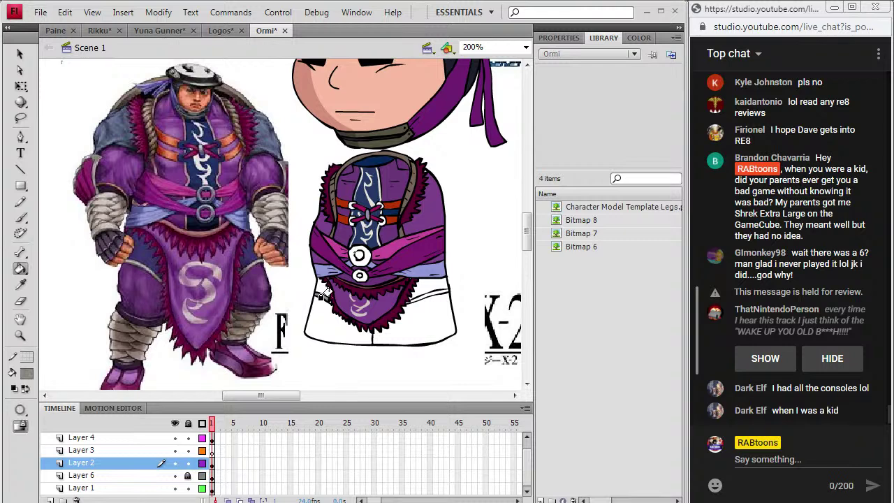
pyautogui.click(407, 298)
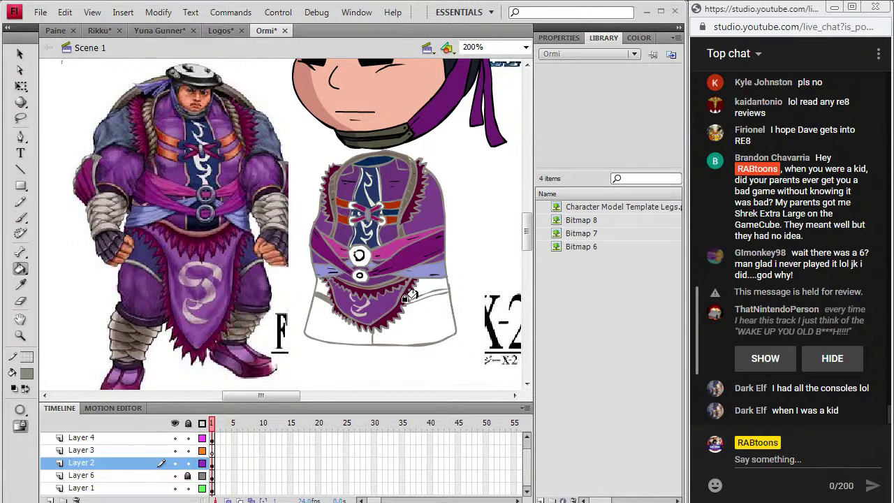
pyautogui.hotkey('ctrl', 'z')
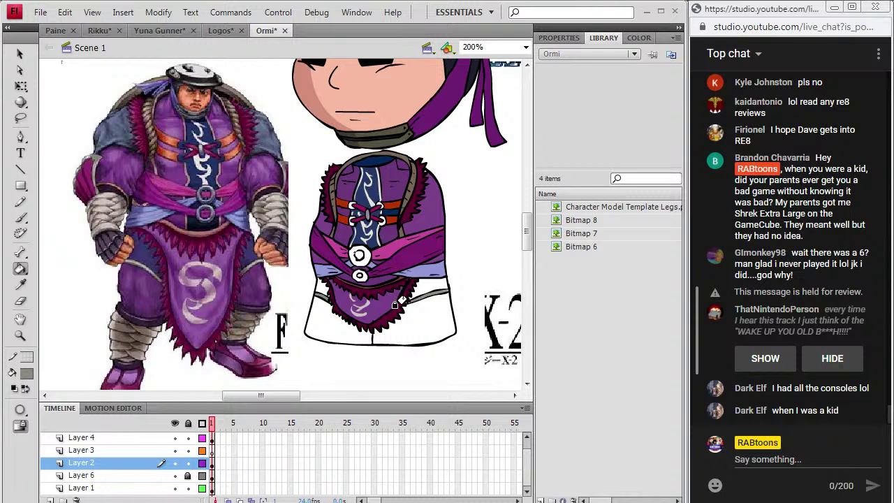
pyautogui.click(401, 300)
pyautogui.hotkey('ctrl', 'z')
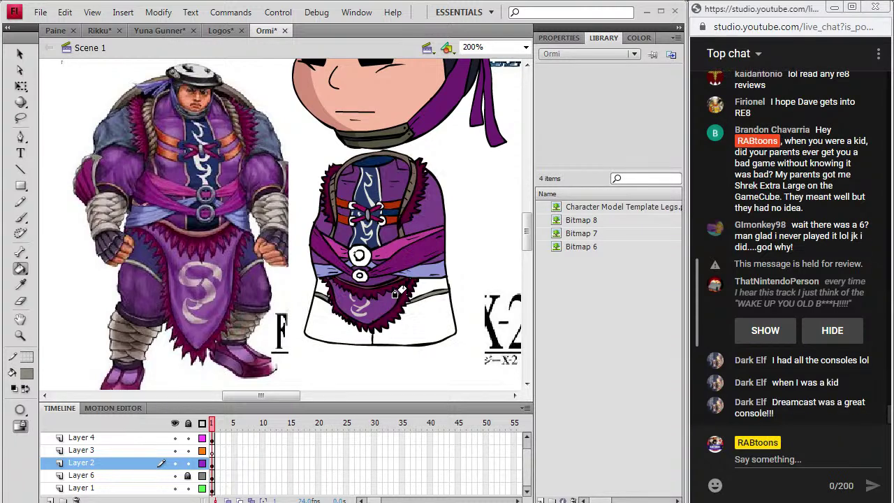
# Try to fill the inner end of the right trim band, beside the front cloth's fringe, with the same grey
pyautogui.press('z')
pyautogui.click(380, 292)
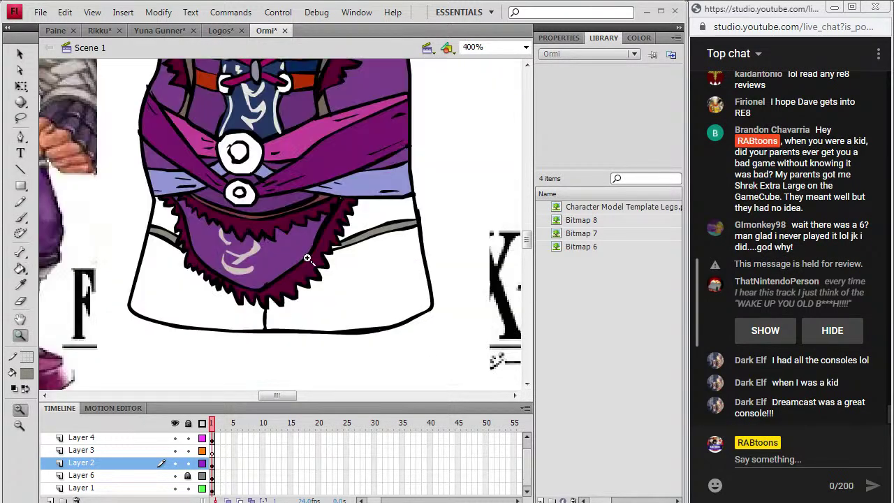
pyautogui.click(20, 269)
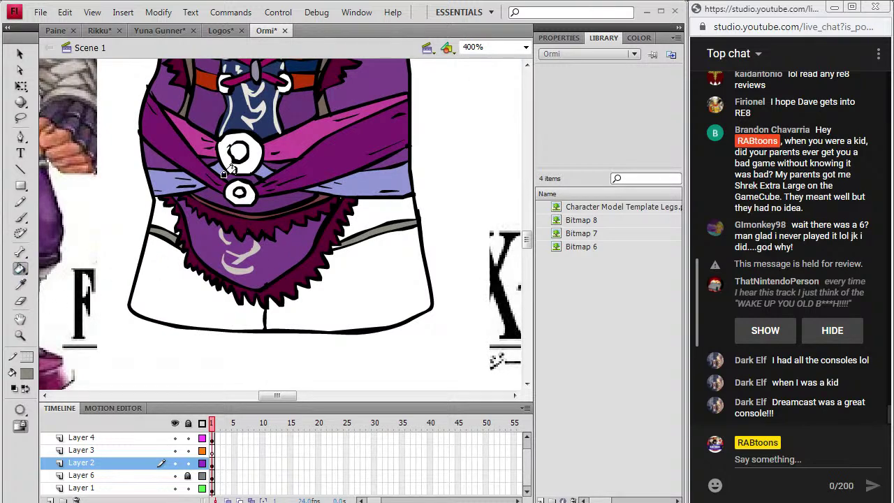
pyautogui.click(326, 238)
pyautogui.hotkey('ctrl', 'z')
# Fill both sash rings with bluish grey sampled from the reference picture's metal rings
pyautogui.click(525, 47)
pyautogui.click(457, 113)
pyautogui.click(525, 47)
pyautogui.click(472, 116)
pyautogui.moveTo(279, 397); pyautogui.dragTo(259, 361)
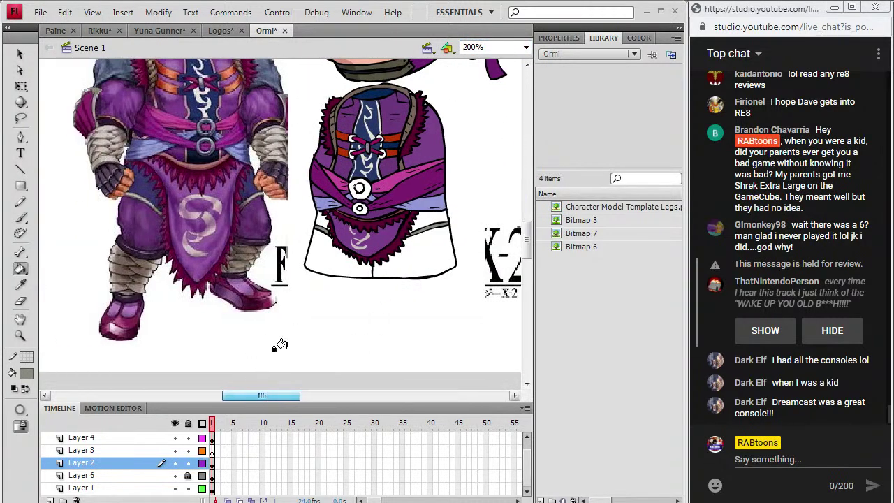
pyautogui.scroll(3, 259, 361)
pyautogui.click(21, 286)
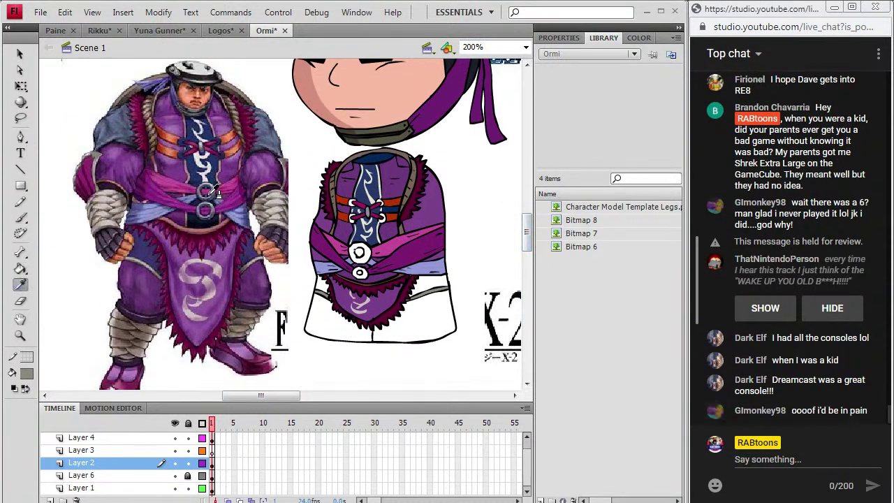
pyautogui.click(213, 199)
pyautogui.click(358, 253)
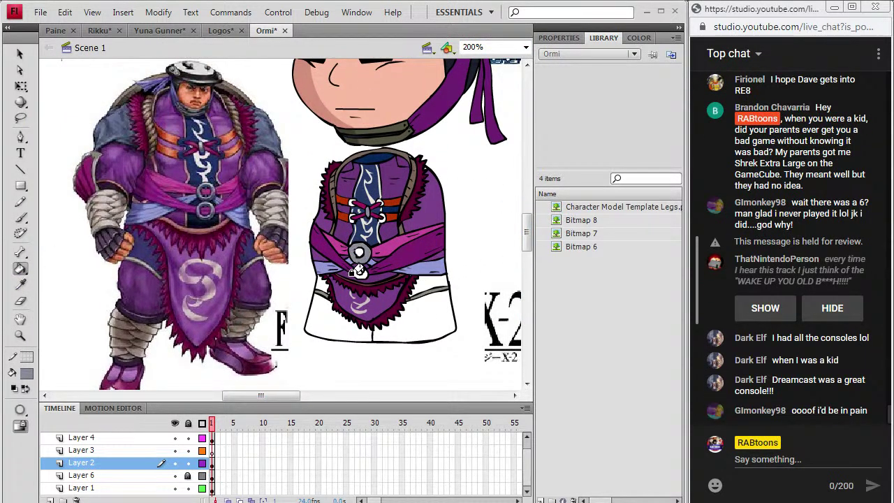
# Fill the lower ring's centre with the sash's dark magenta and the upper ring's centre with its pink
pyautogui.press('i')
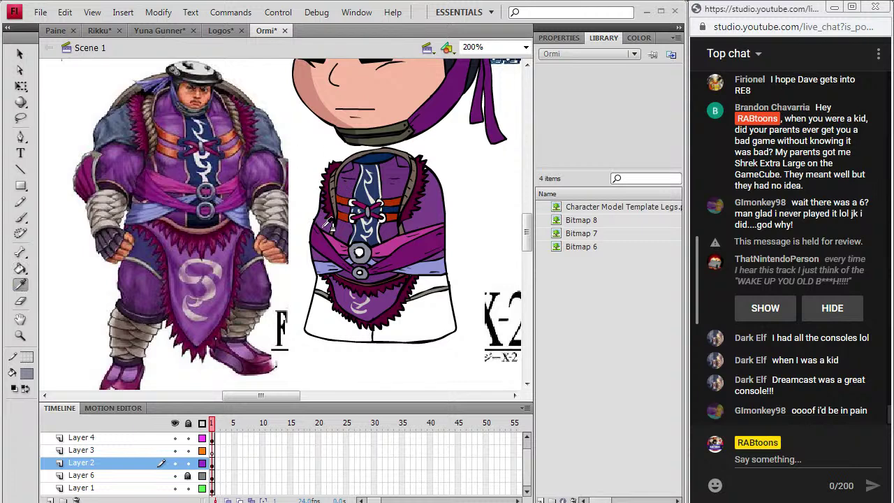
pyautogui.click(391, 262)
pyautogui.press('k')
pyautogui.click(357, 250)
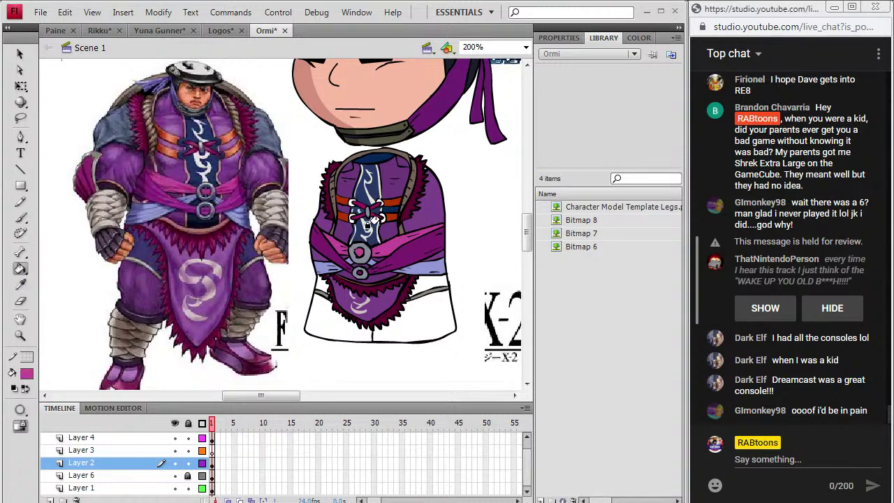
# Fill the white loops of the chest lacing with dark blue sampled from the reference picture
pyautogui.click(21, 288)
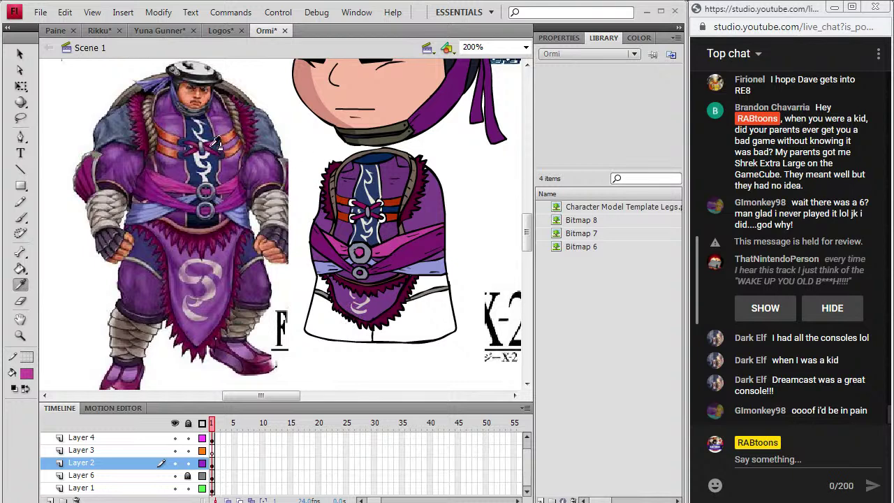
pyautogui.click(183, 145)
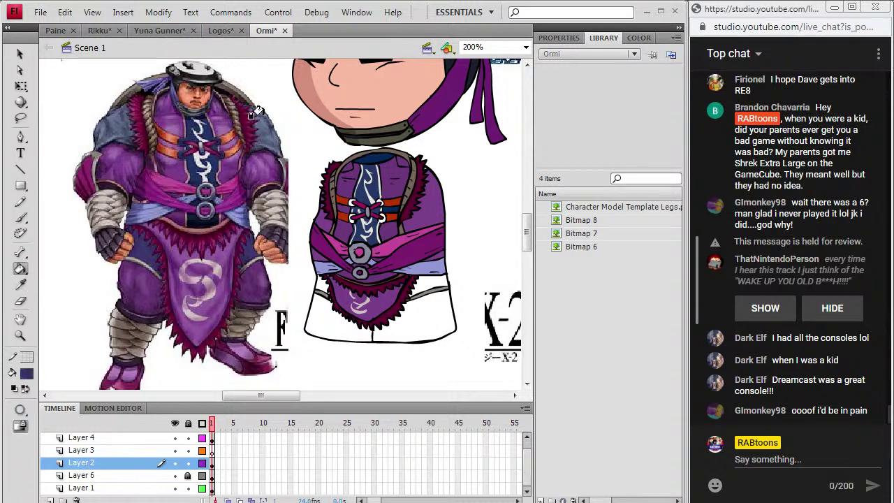
pyautogui.click(377, 212)
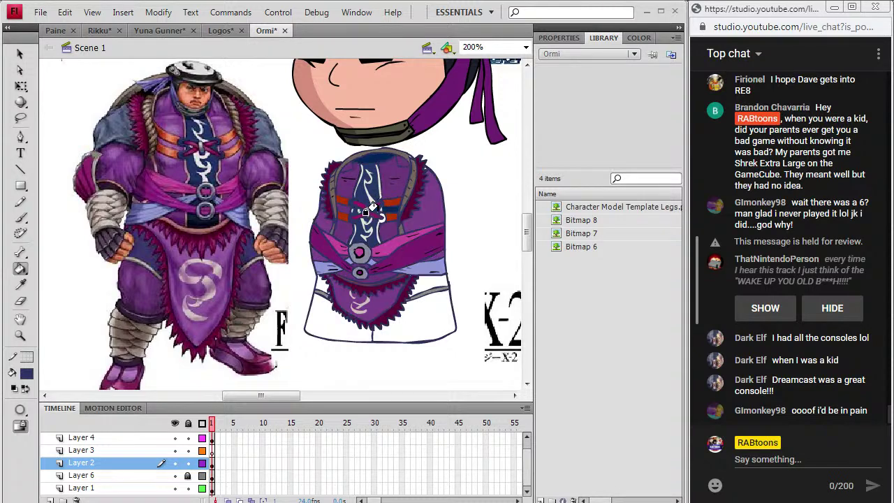
pyautogui.hotkey('ctrl', 'z')
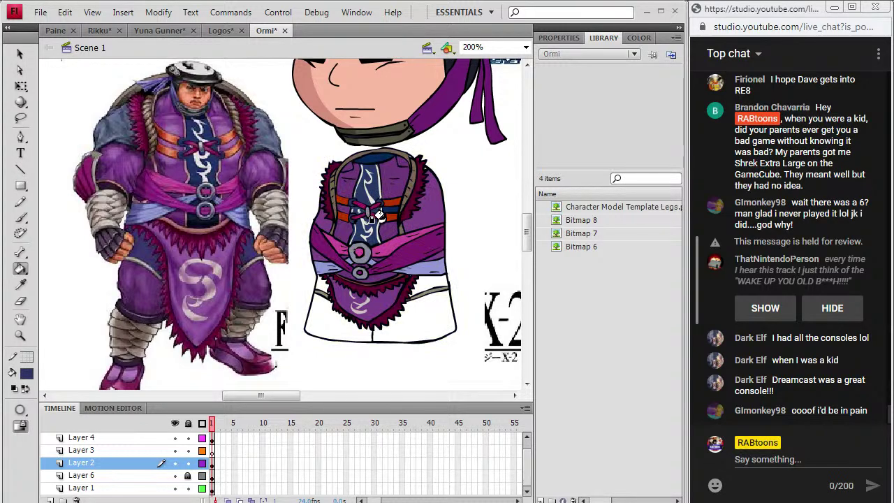
pyautogui.click(28, 375)
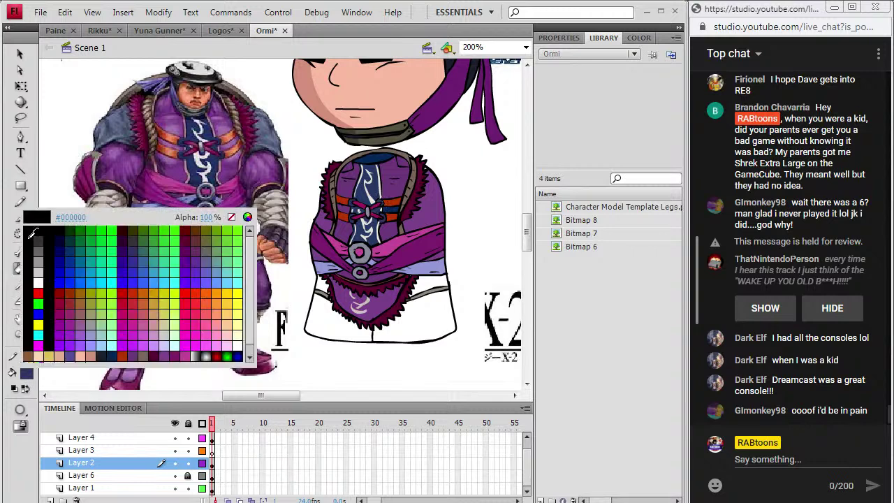
pyautogui.click(24, 229)
pyautogui.click(20, 217)
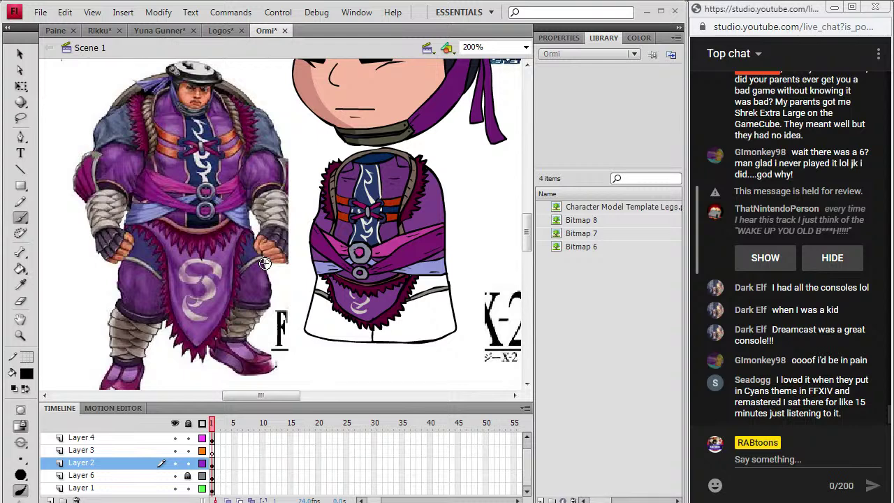
# Fill the hip areas on both sides of the front cloth with dark blue sampled from the reference picture's hips
pyautogui.click(21, 283)
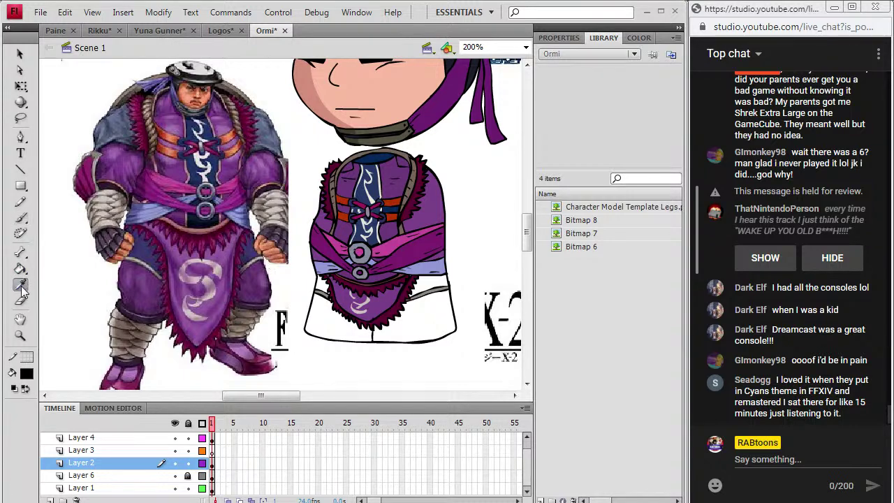
pyautogui.click(144, 246)
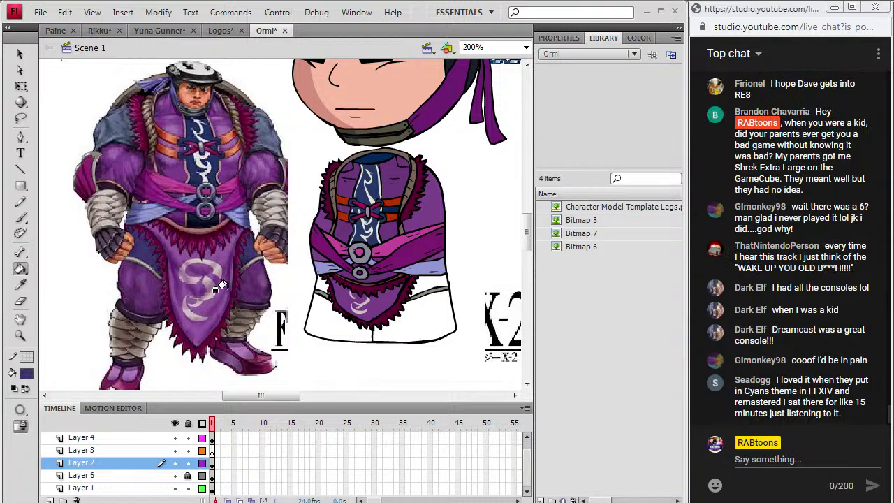
pyautogui.click(416, 280)
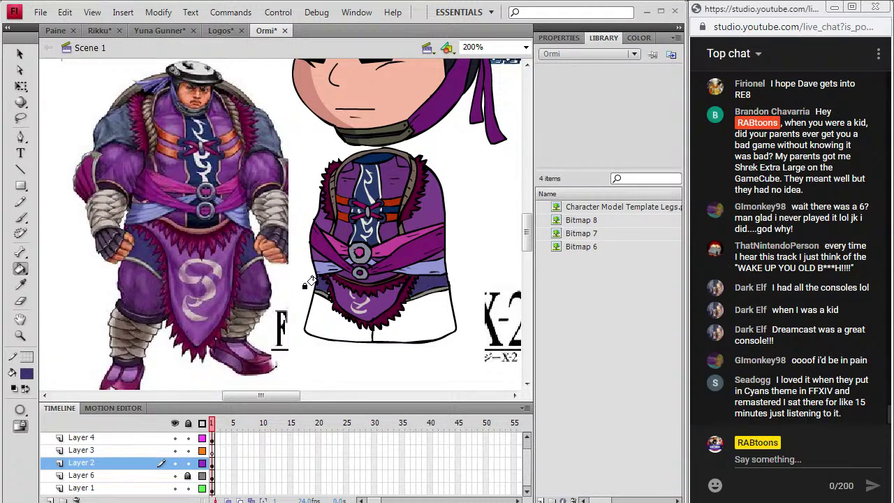
pyautogui.click(324, 289)
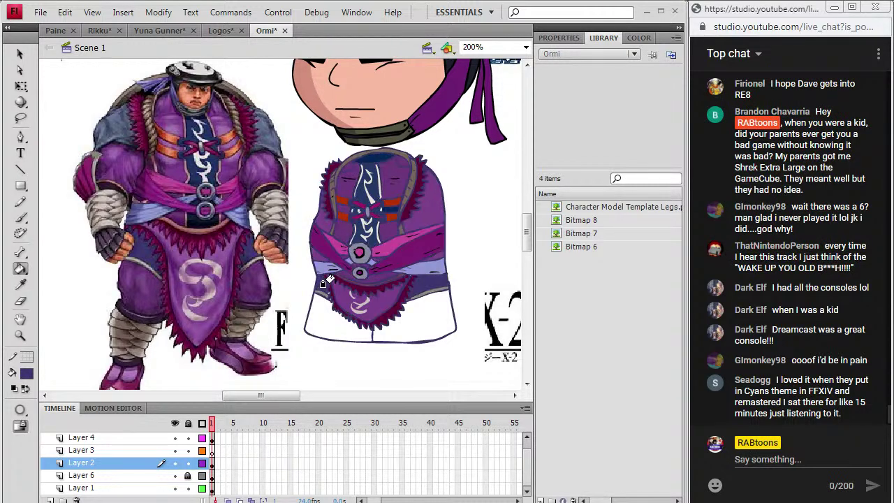
pyautogui.hotkey('ctrl', 'z')
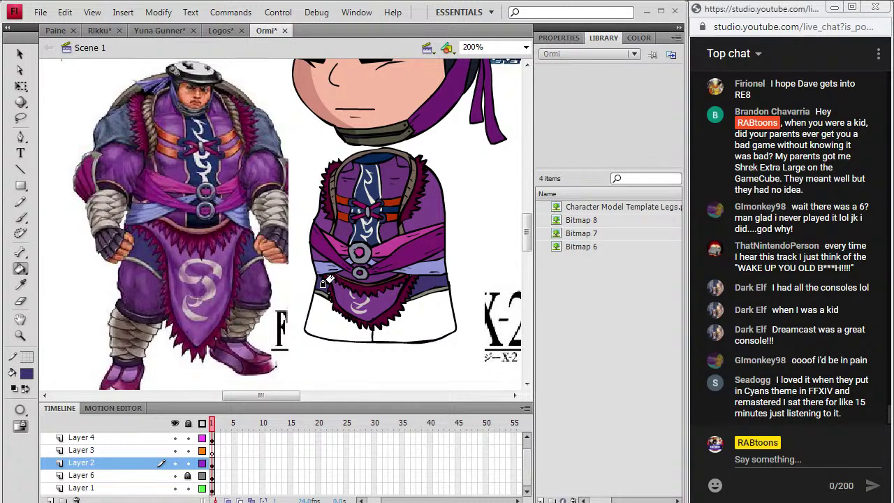
# Paint over the small white gap in the outline where the front cloth's fringe meets the sash, using a black brush
pyautogui.press('z')
pyautogui.click(335, 250)
pyautogui.click(250, 241)
pyautogui.press('k')
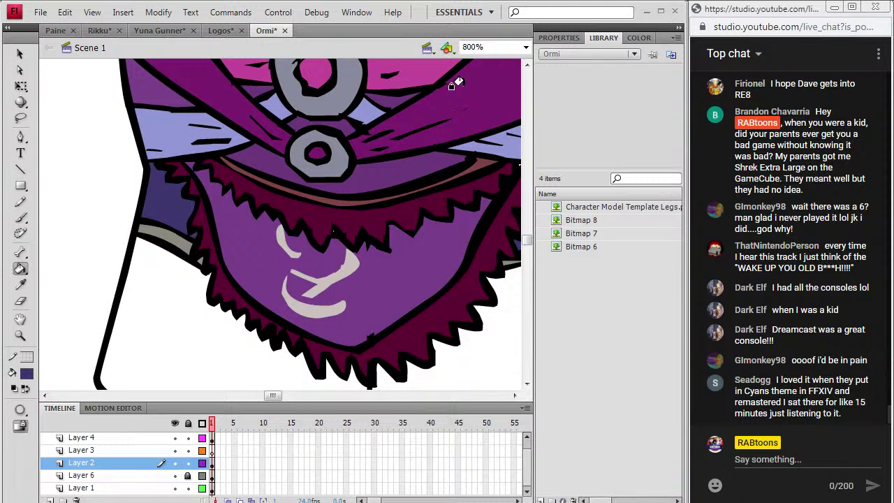
pyautogui.click(525, 47)
pyautogui.click(492, 112)
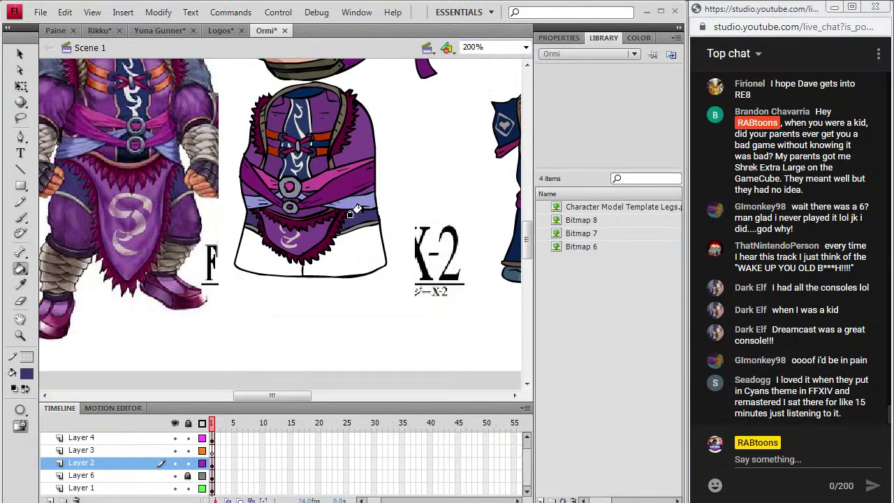
pyautogui.press('z')
pyautogui.moveTo(312, 207); pyautogui.dragTo(353, 250)
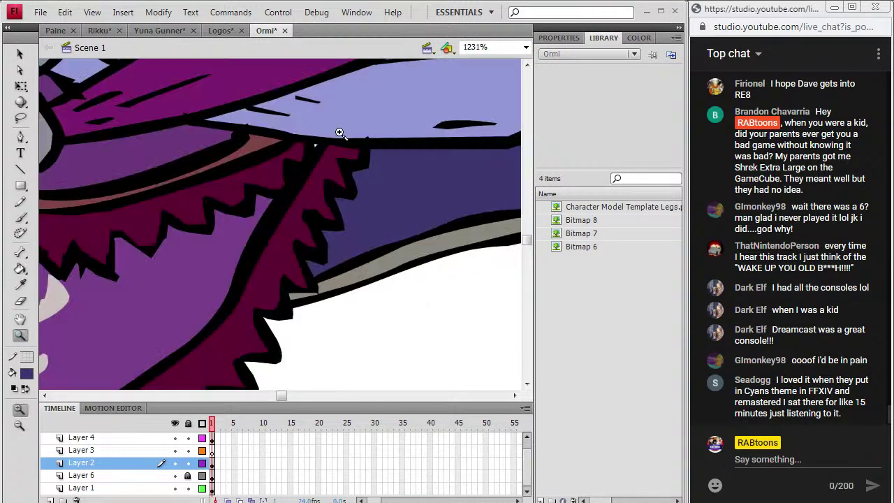
pyautogui.click(27, 372)
pyautogui.click(33, 225)
pyautogui.press('b')
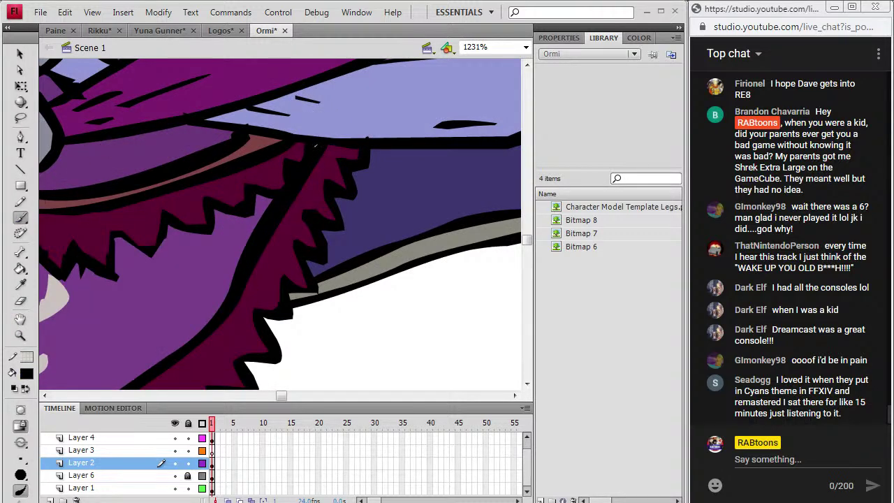
pyautogui.click(525, 47)
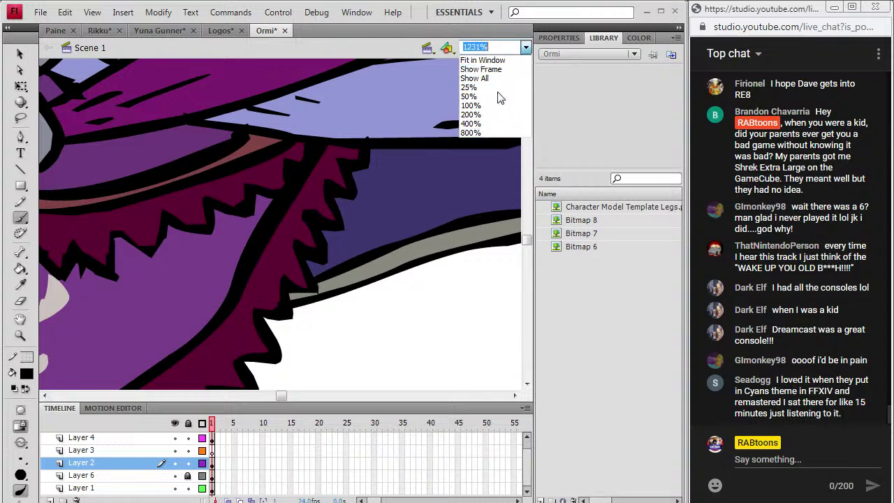
pyautogui.click(481, 117)
pyautogui.moveTo(280, 395); pyautogui.dragTo(259, 396)
pyautogui.moveTo(527, 245); pyautogui.dragTo(527, 235)
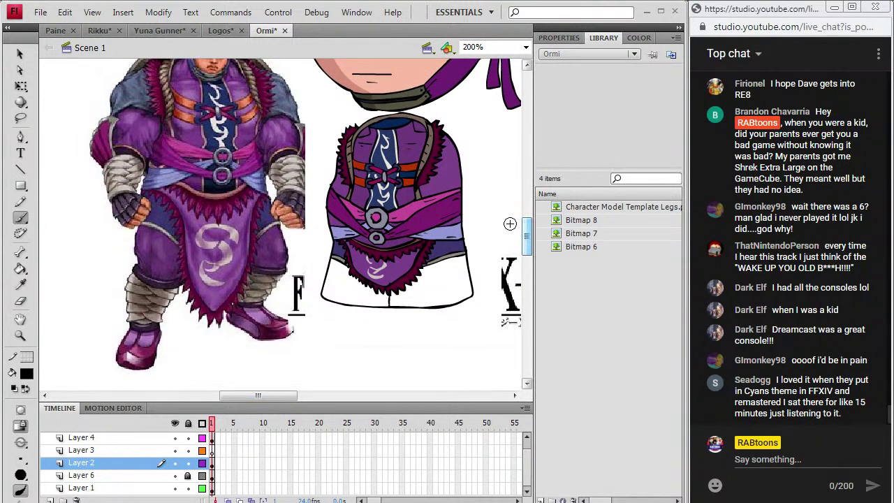
# Draw curved wrapping bands across both lower legs and outline rounded shoes below them with the black brush
pyautogui.click(211, 462)
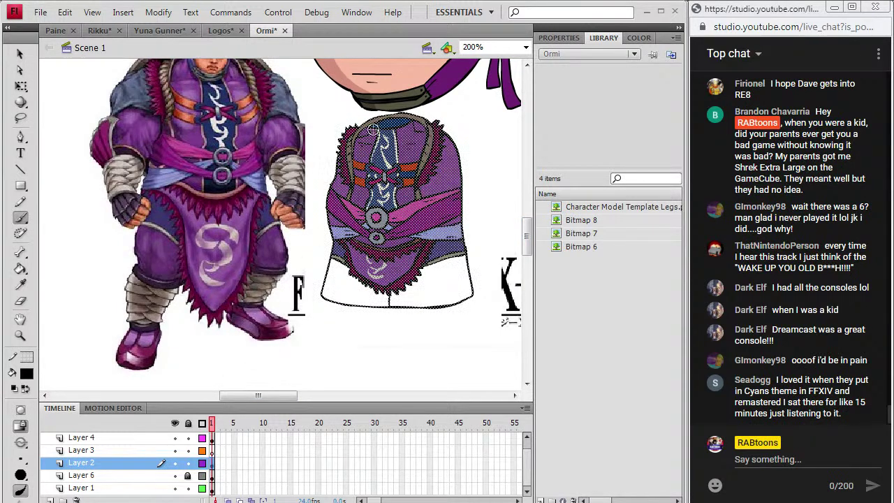
pyautogui.click(349, 271)
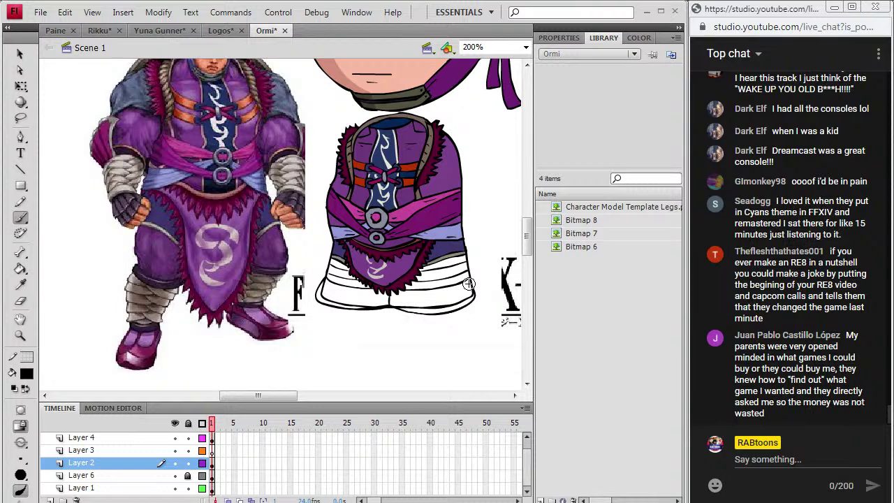
pyautogui.click(21, 301)
pyautogui.click(28, 217)
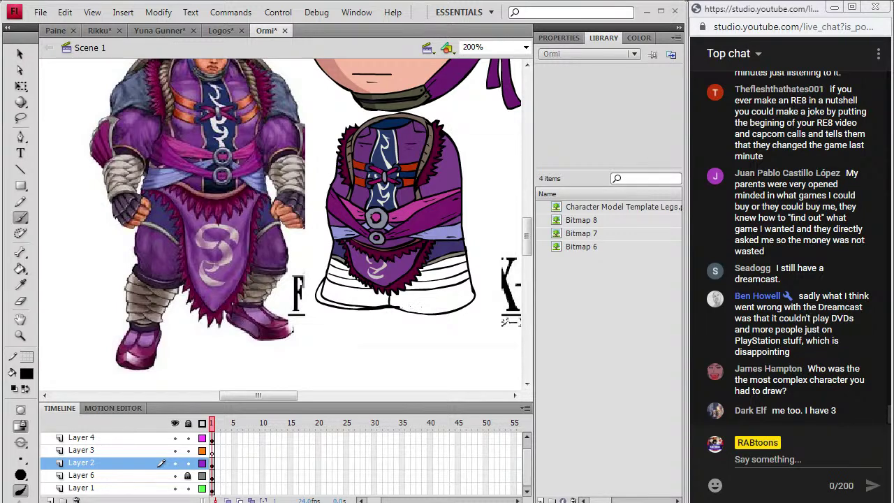
pyautogui.moveTo(398, 303); pyautogui.dragTo(368, 306)
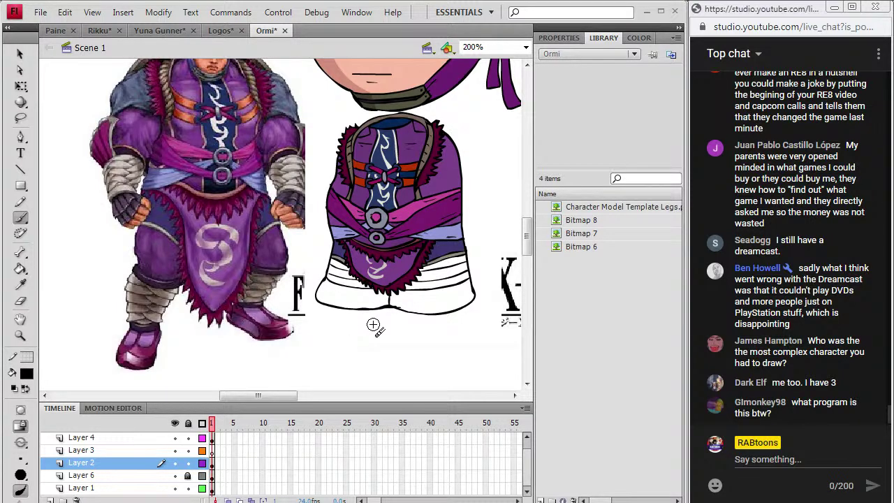
# Fill both shoes with dark magenta sampled from the reference picture's shoes
pyautogui.click(210, 462)
pyautogui.hotkey('ctrl', 'shift', 'a')
pyautogui.press('i')
pyautogui.click(141, 353)
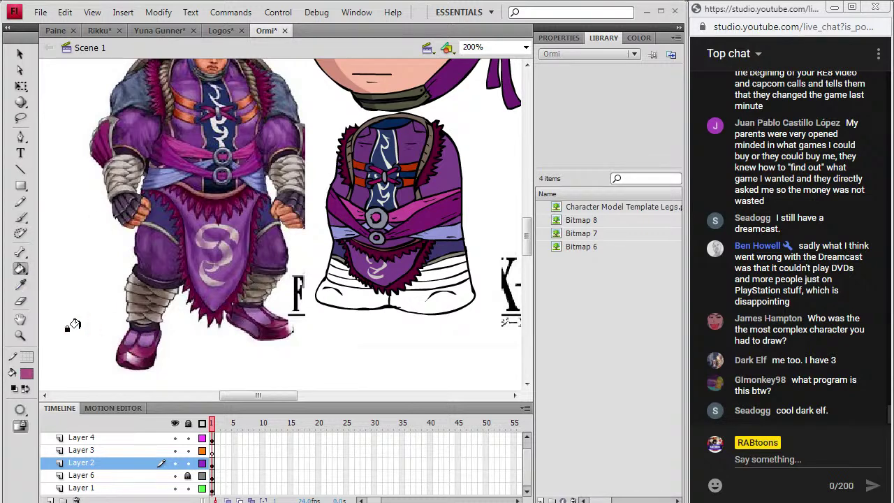
pyautogui.click(320, 284)
pyautogui.click(412, 302)
pyautogui.click(21, 218)
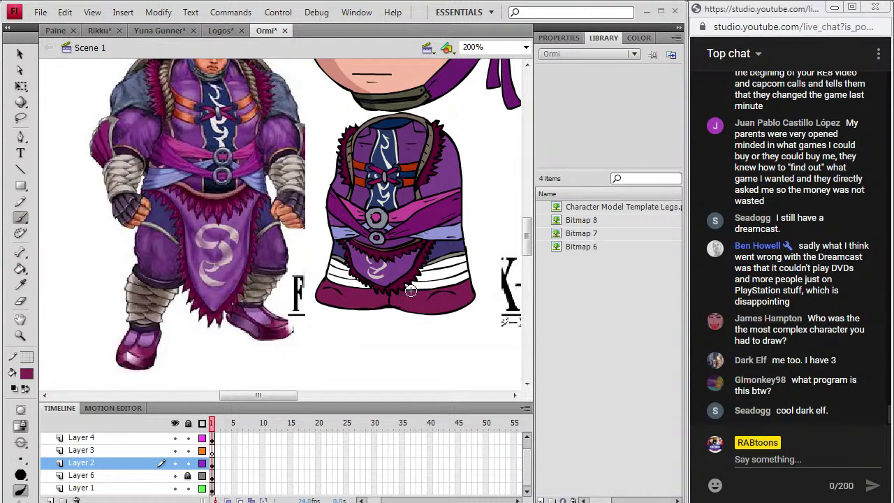
# Draw a shading boundary line with the Pencil down the body's left side, from the chest to the shoe
pyautogui.moveTo(528, 241)
pyautogui.mouseDown()
pyautogui.moveTo(531, 226)
pyautogui.moveTo(535, 248)
pyautogui.moveTo(536, 231)
pyautogui.mouseUp()
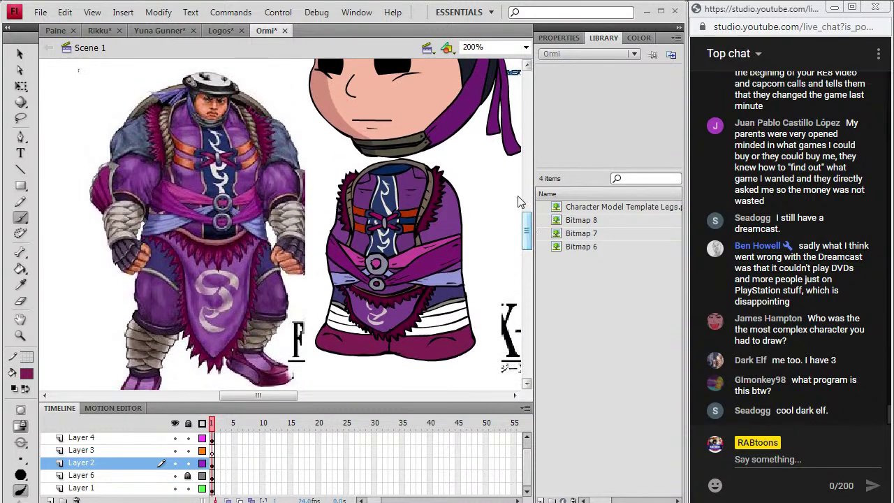
pyautogui.click(21, 201)
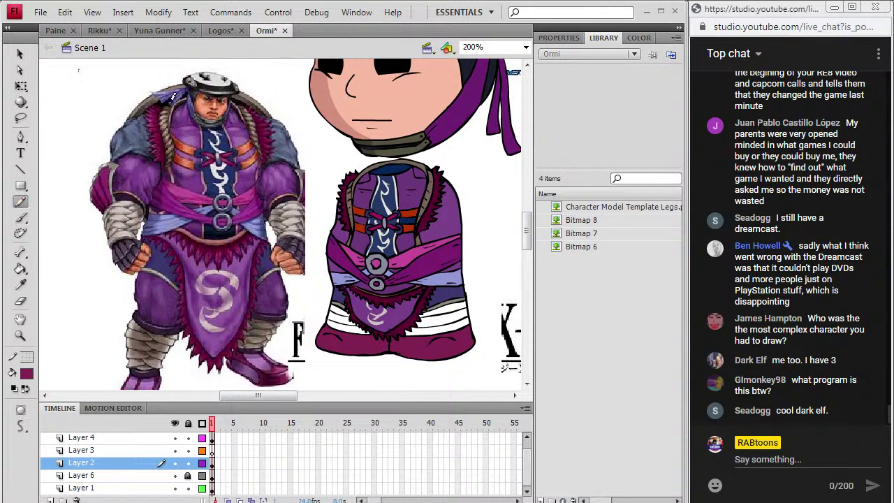
pyautogui.click(212, 463)
pyautogui.moveTo(352, 276); pyautogui.dragTo(351, 242)
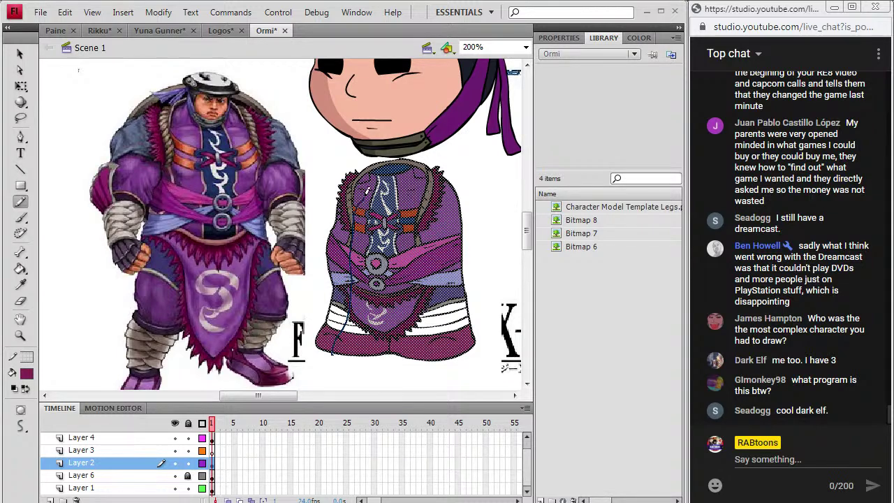
pyautogui.hotkey('ctrl', 'shift', 'a')
# Shade the left side of the purple torso with a darker purple sampled from the reference picture's thigh
pyautogui.click(21, 285)
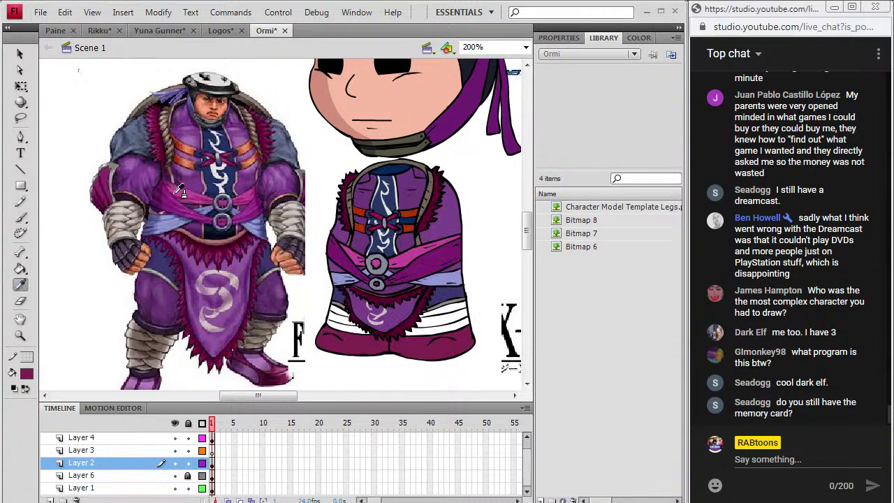
pyautogui.click(139, 297)
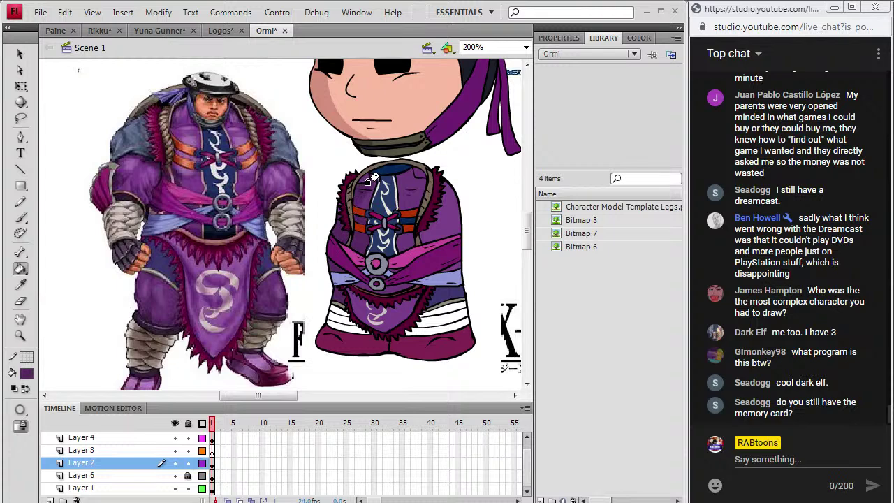
pyautogui.click(19, 202)
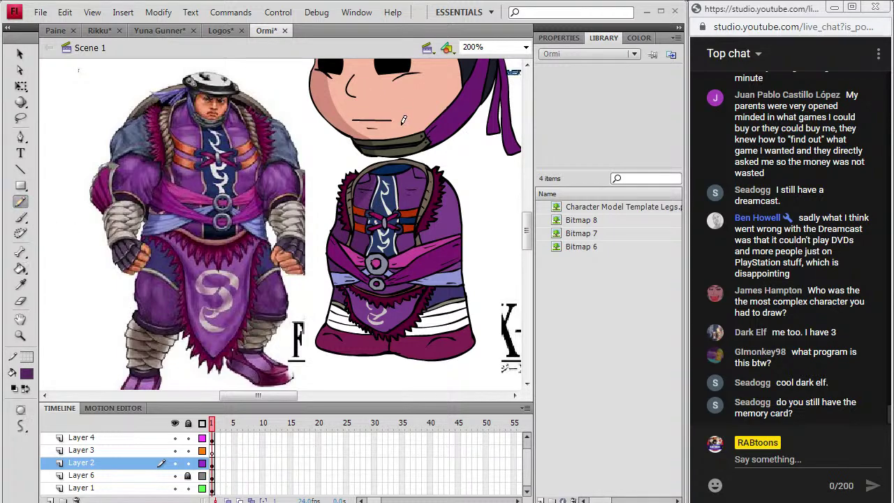
pyautogui.press('k')
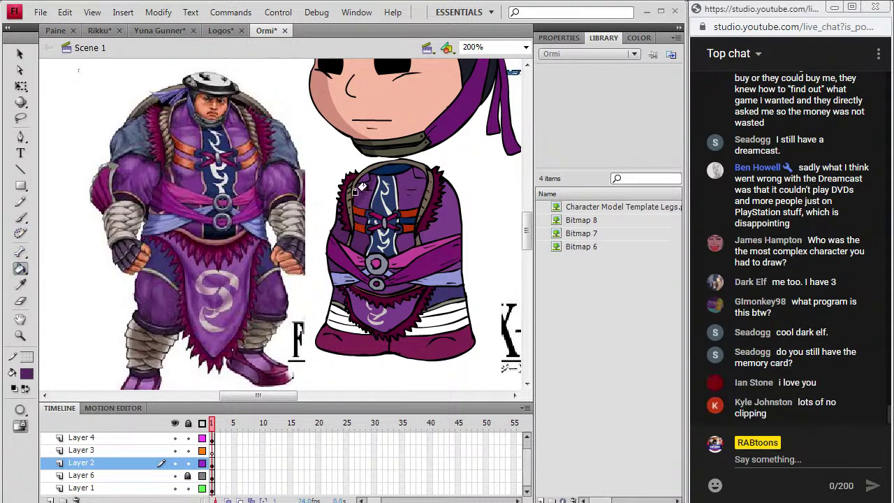
# Fill the shaded strip of the left shoe with a darker version of the shoe's magenta
pyautogui.click(28, 285)
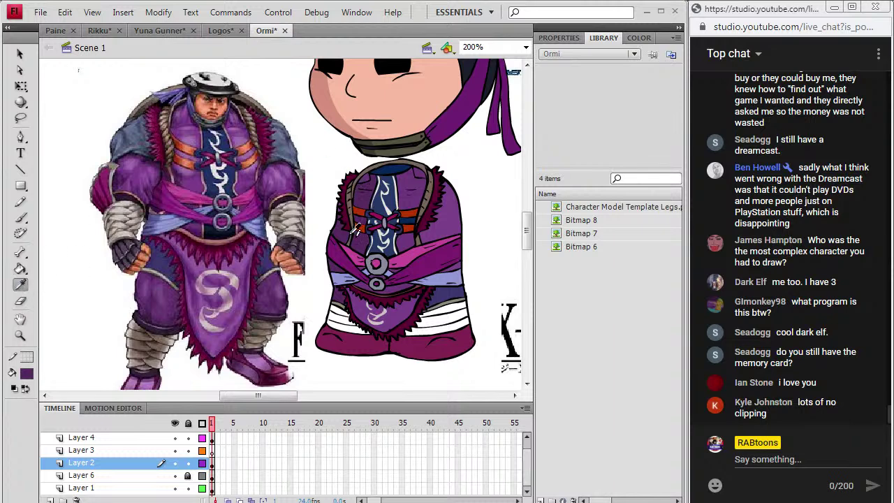
pyautogui.click(345, 339)
pyautogui.click(27, 373)
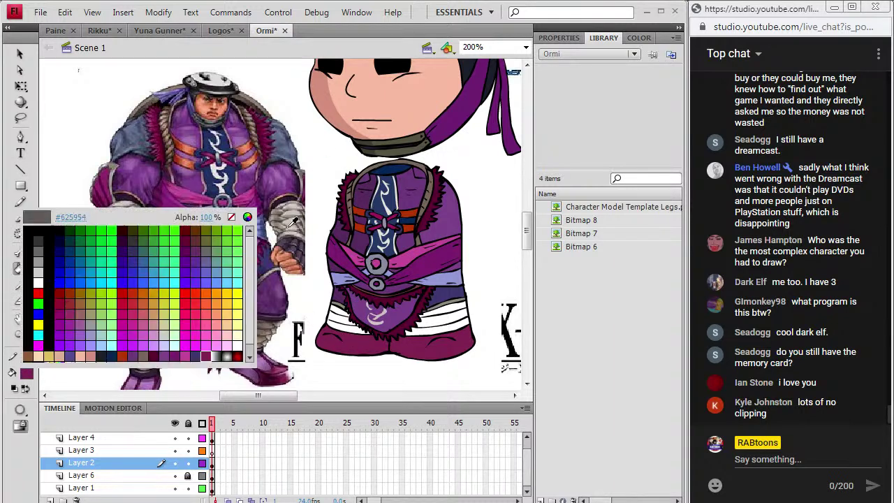
pyautogui.click(248, 217)
pyautogui.click(483, 266)
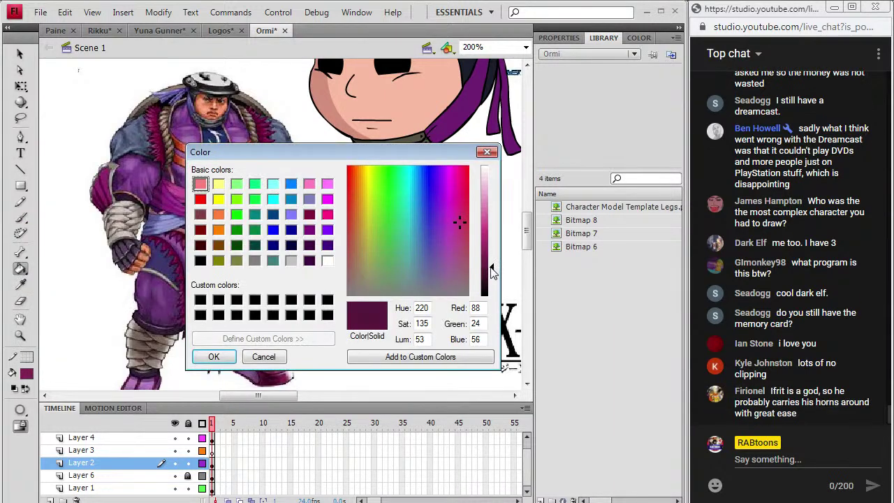
pyautogui.click(214, 357)
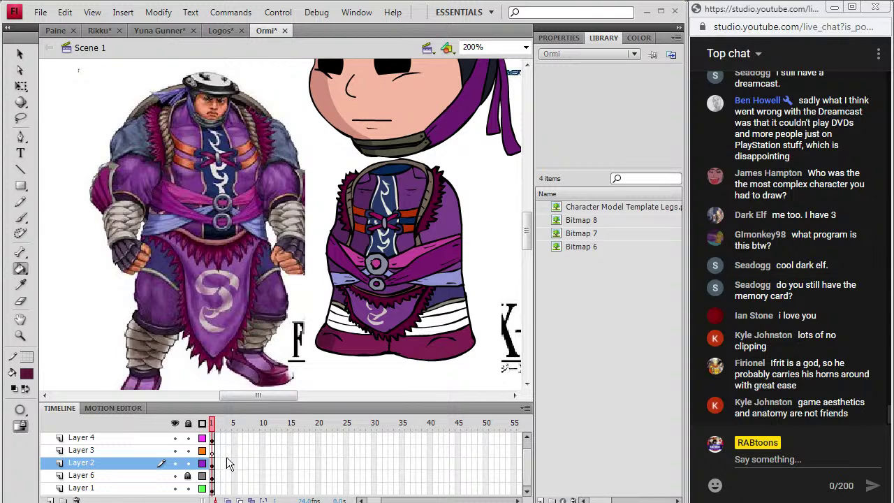
# Fill the shaded strip of the left leg's white wrappings with light grey
pyautogui.press('i')
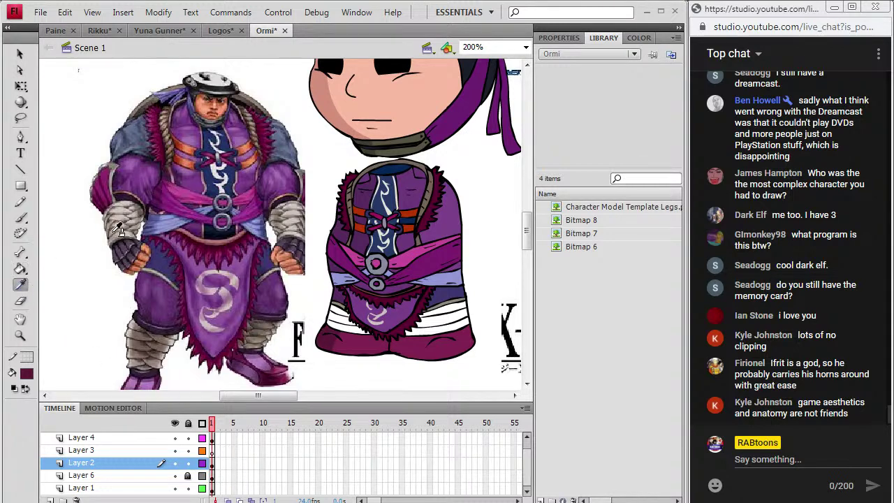
pyautogui.click(26, 373)
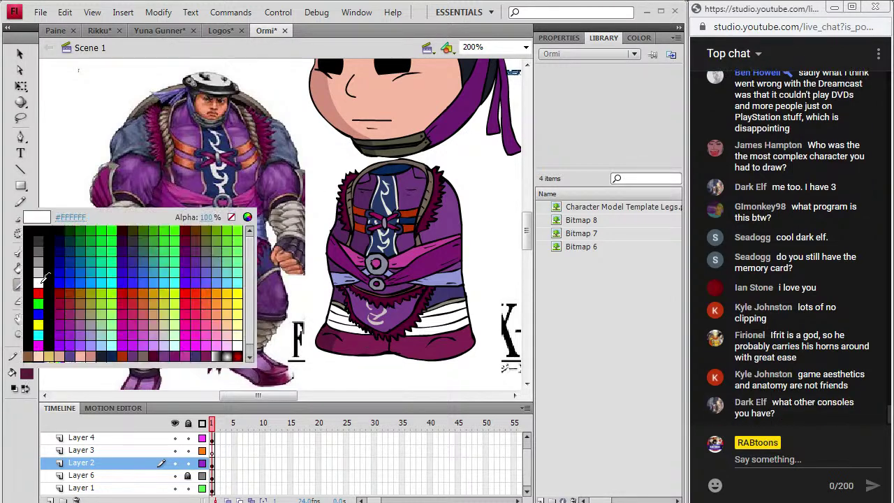
pyautogui.click(40, 263)
pyautogui.press('k')
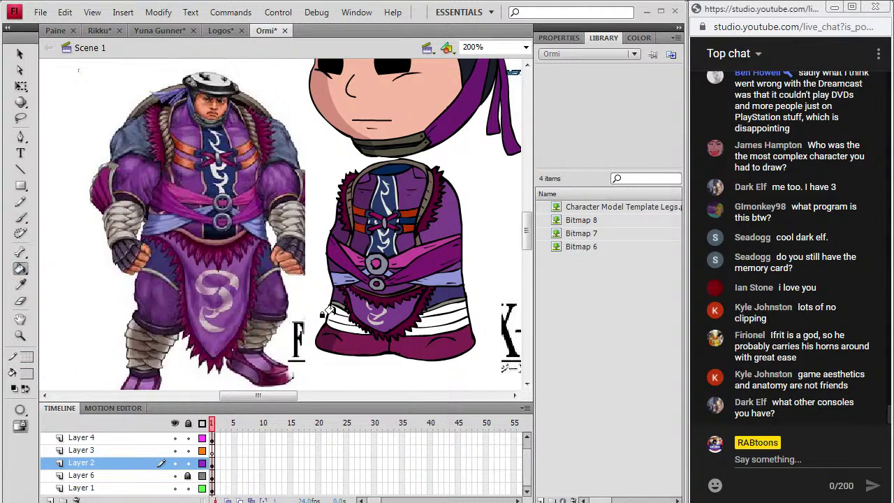
pyautogui.click(322, 318)
# Fill the shaded left end of the magenta sash with a darker version of its own colour
pyautogui.press('i')
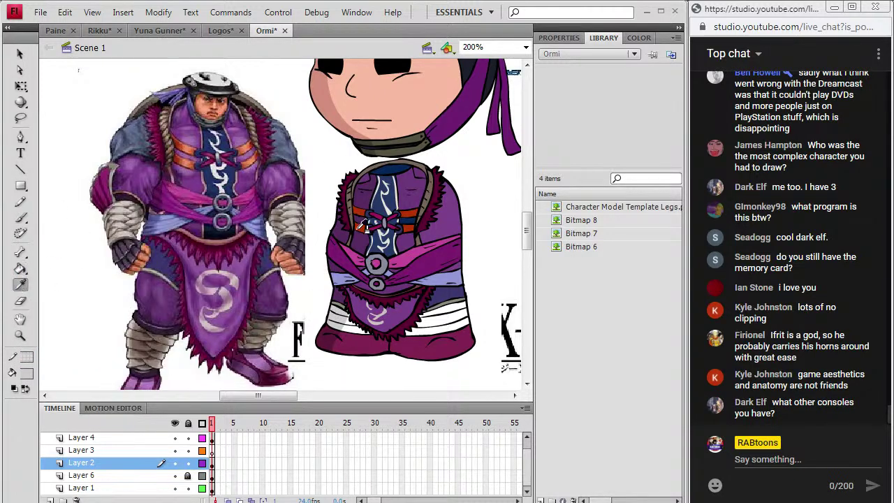
pyautogui.click(323, 249)
pyautogui.click(27, 373)
pyautogui.click(247, 217)
pyautogui.click(492, 269)
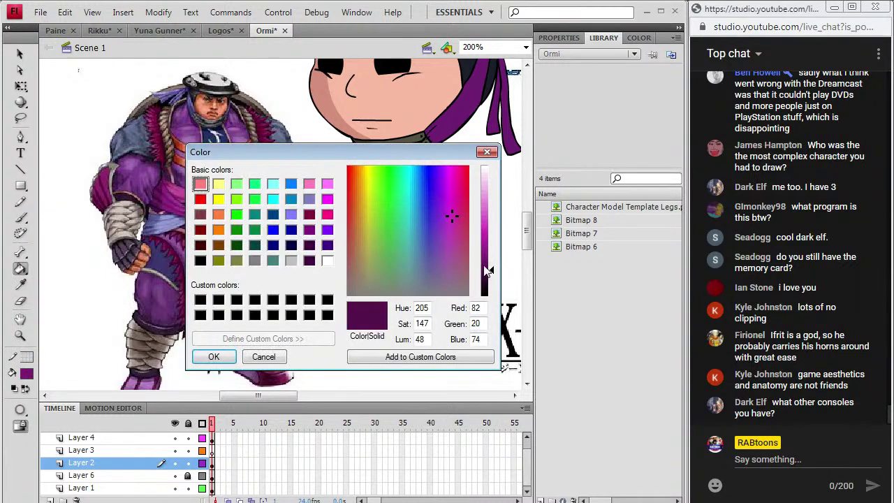
pyautogui.click(213, 357)
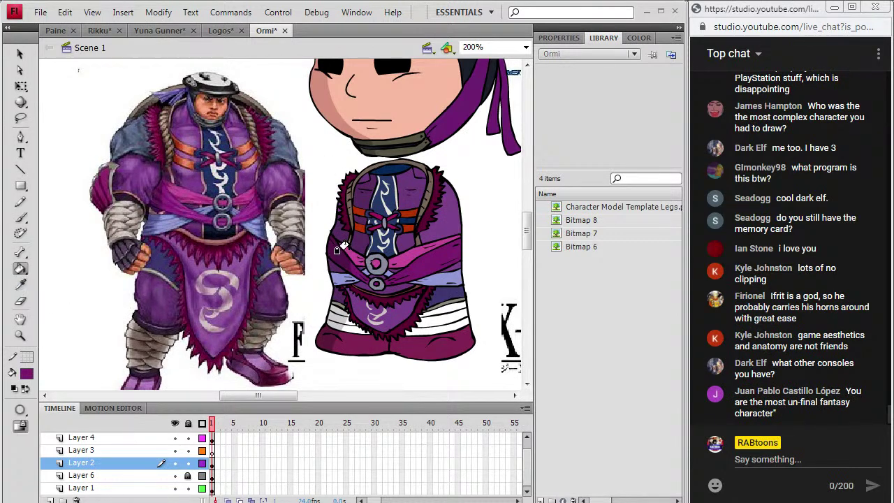
# Fill the shaded left end of the light-blue waistband with a darker blue derived from its own colour
pyautogui.click(20, 284)
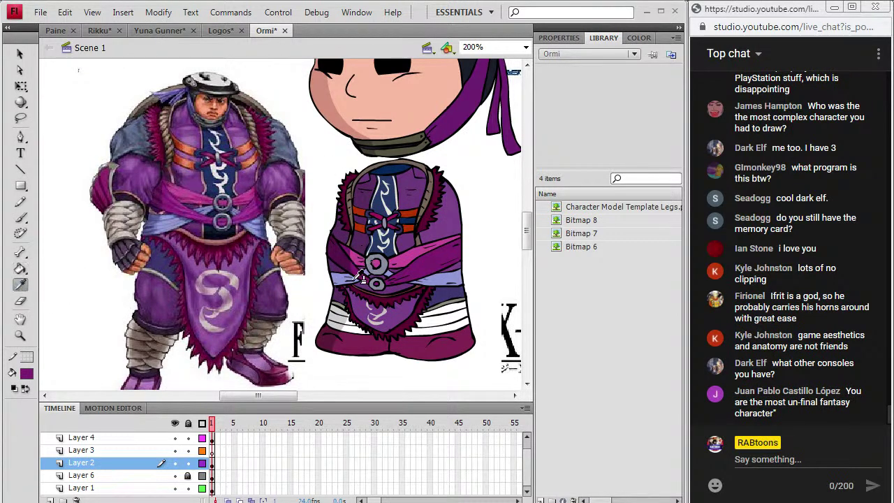
pyautogui.click(355, 276)
pyautogui.click(26, 374)
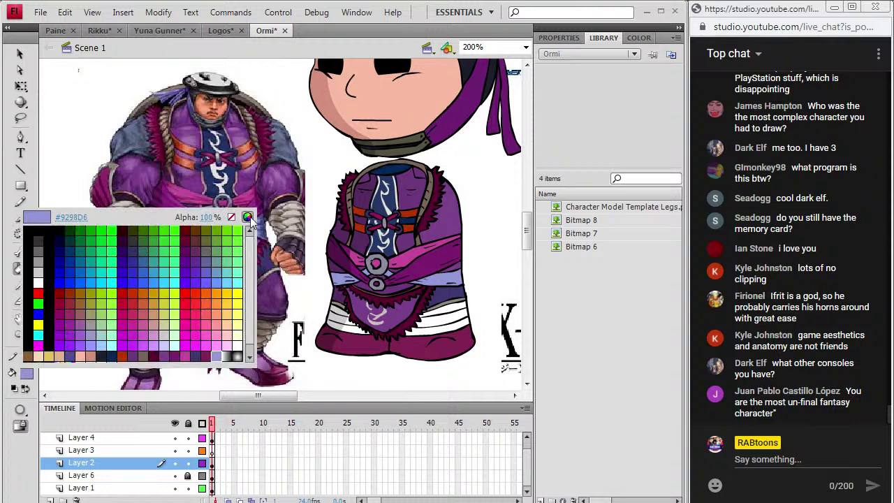
pyautogui.click(249, 211)
pyautogui.click(493, 225)
pyautogui.click(214, 356)
pyautogui.press('i')
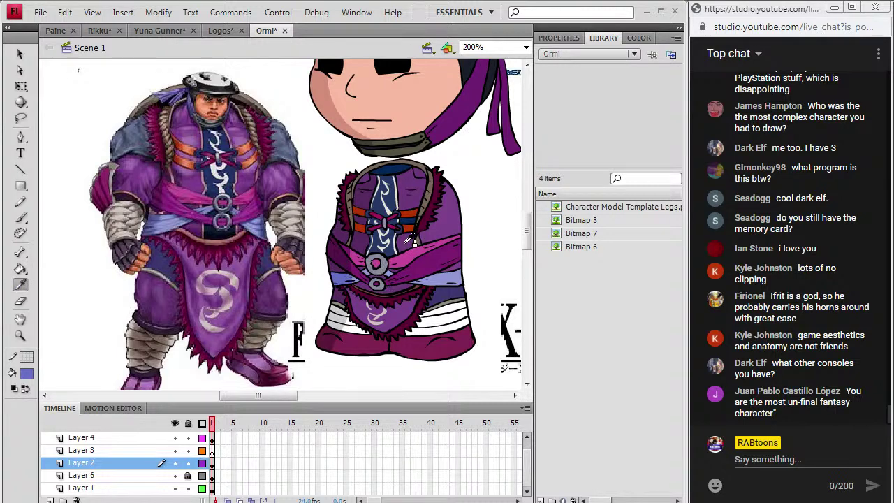
pyautogui.click(351, 243)
pyautogui.click(347, 294)
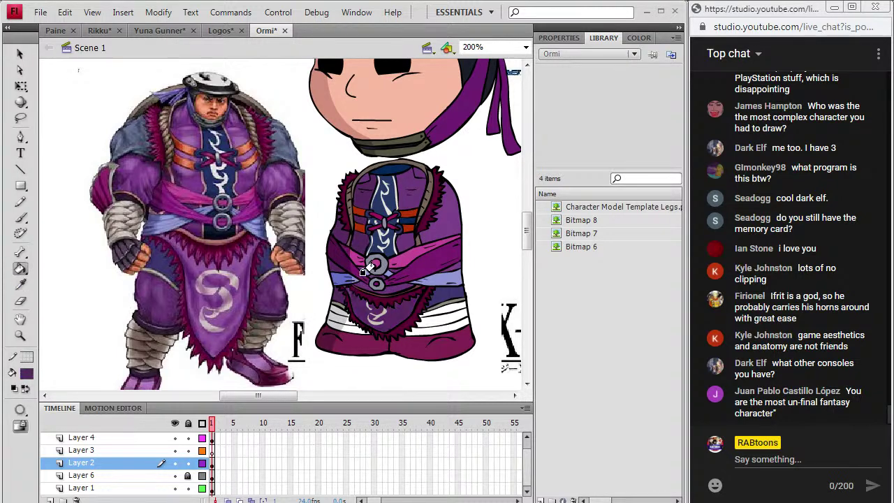
pyautogui.hotkey('ctrl', 'z')
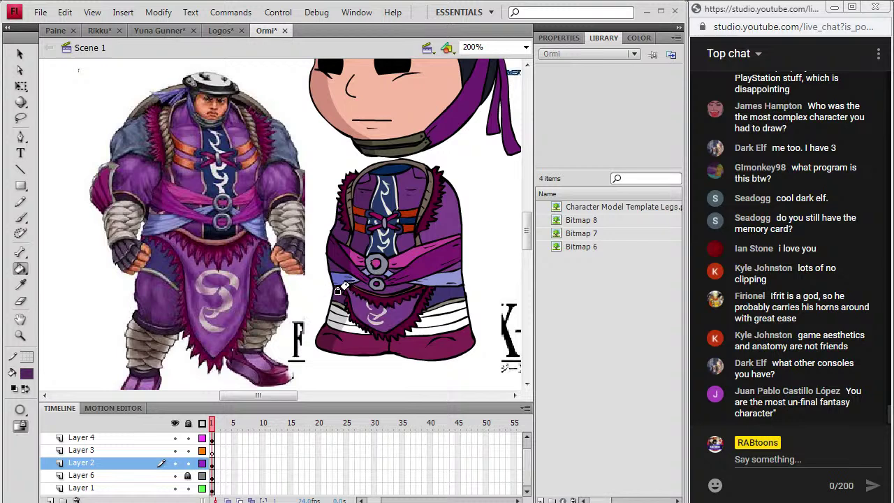
# Shade the left fringes with the fringe's crimson darkened to RGB 63, 1, 33, and resample the torso's dark purple for the remaining shadow patches
pyautogui.click(20, 285)
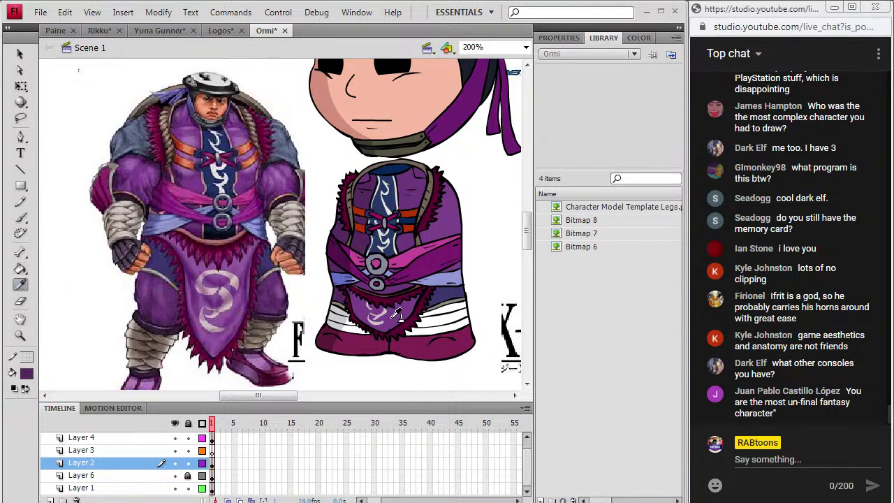
pyautogui.click(392, 313)
pyautogui.click(26, 373)
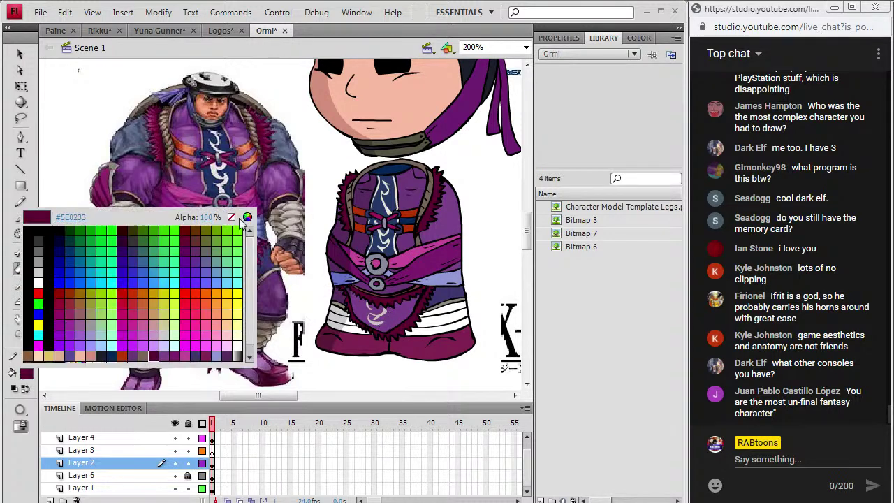
pyautogui.click(248, 217)
pyautogui.click(491, 279)
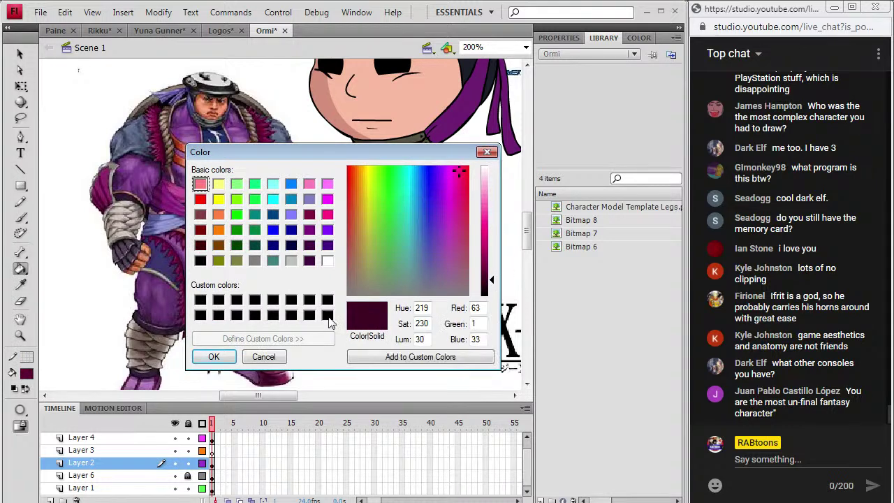
pyautogui.click(208, 355)
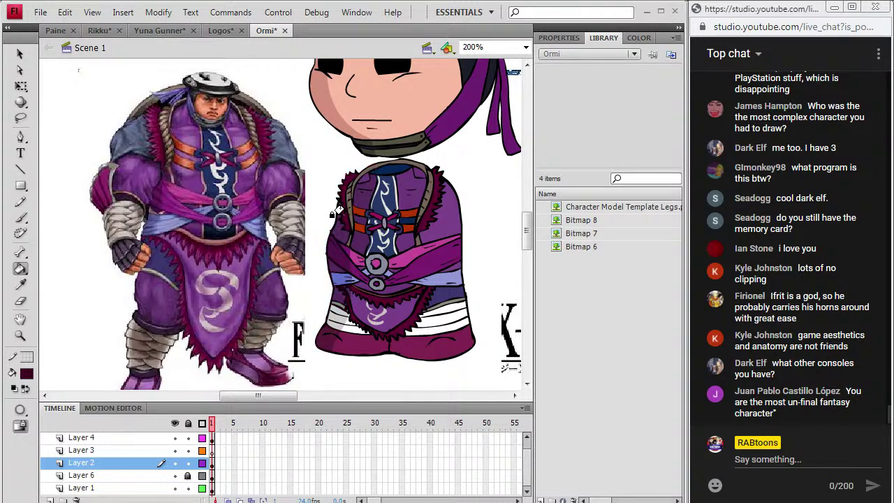
pyautogui.press('i')
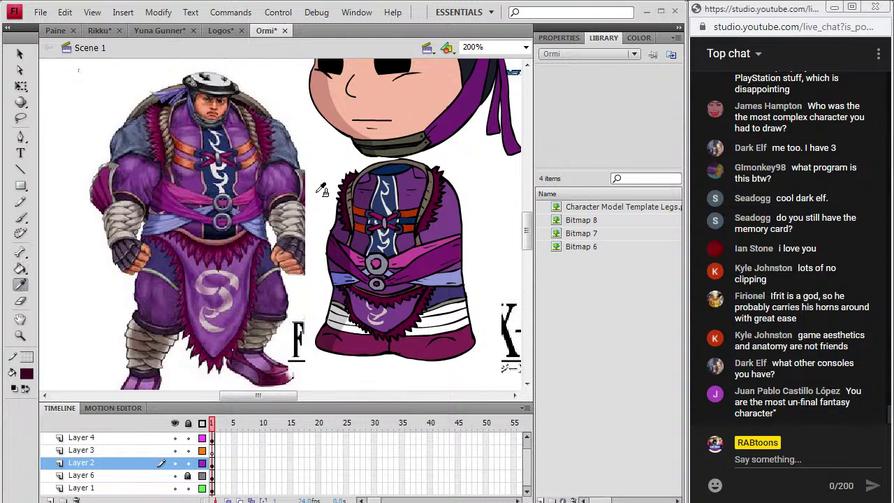
pyautogui.click(344, 230)
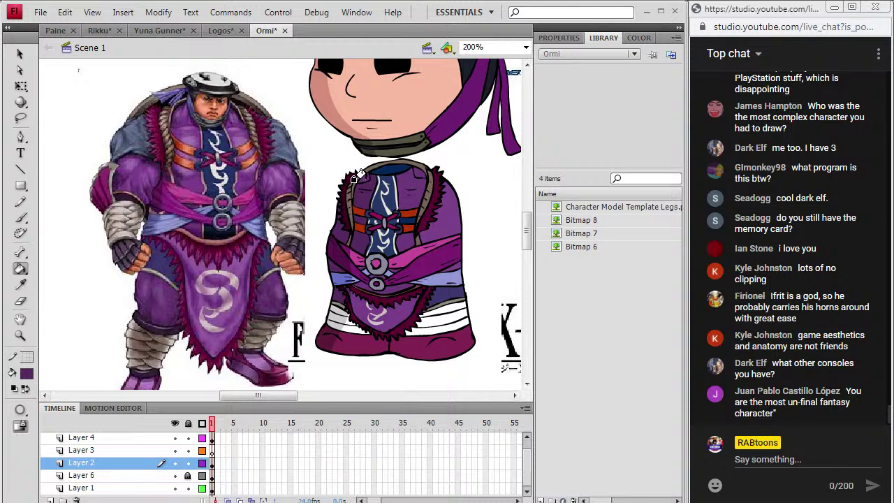
# Shade the left shoulder strap with its own grey-brown darkened to RGB 95, 81, 71
pyautogui.press('i')
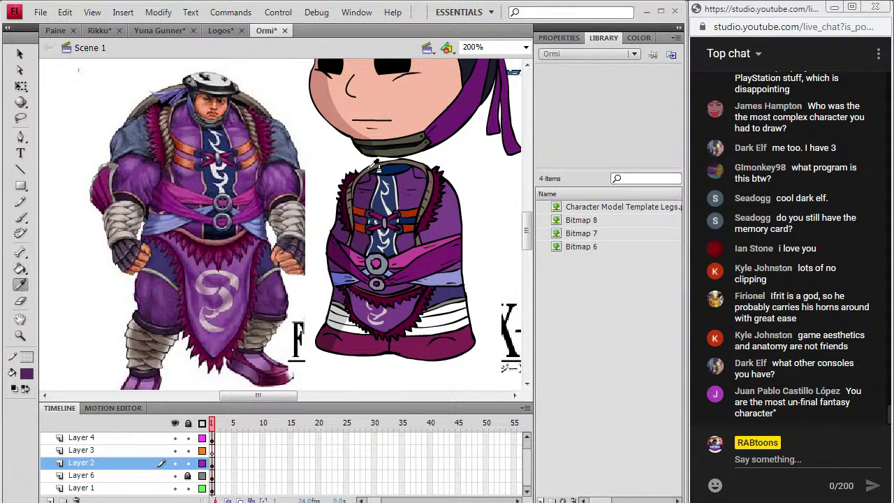
pyautogui.click(361, 168)
pyautogui.click(26, 372)
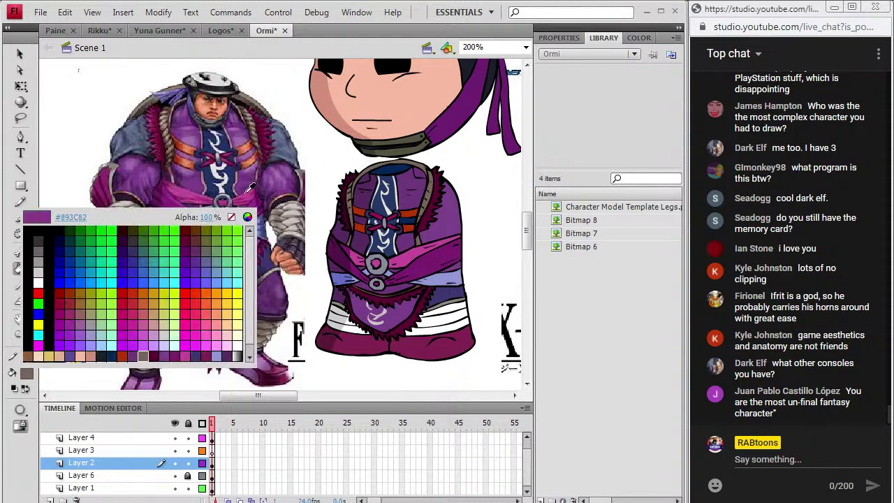
pyautogui.click(250, 216)
pyautogui.click(491, 259)
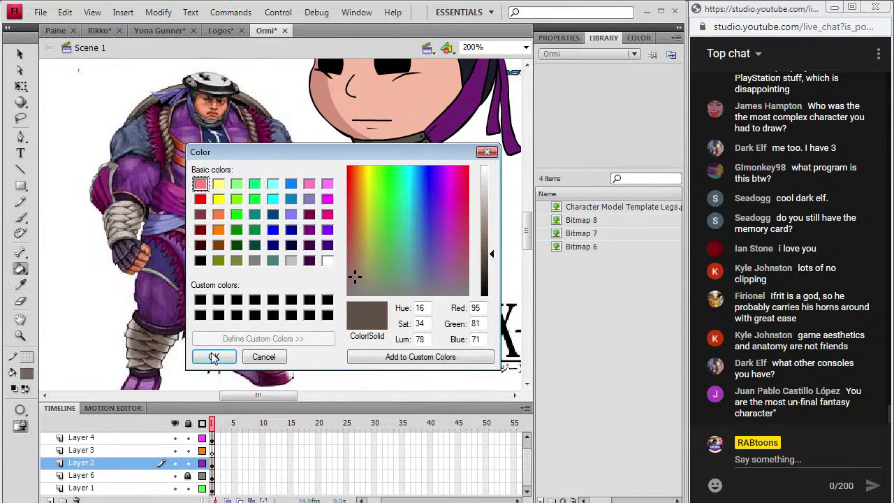
pyautogui.click(213, 356)
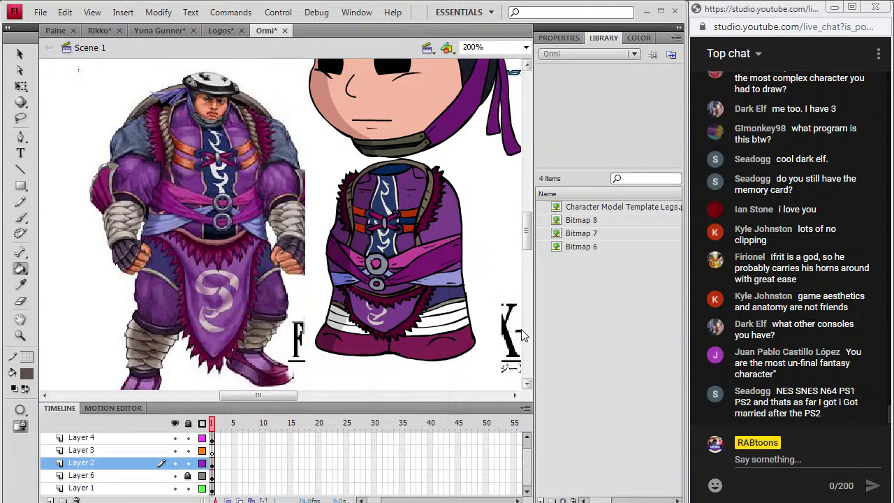
# Save the Ormi document
pyautogui.click(21, 53)
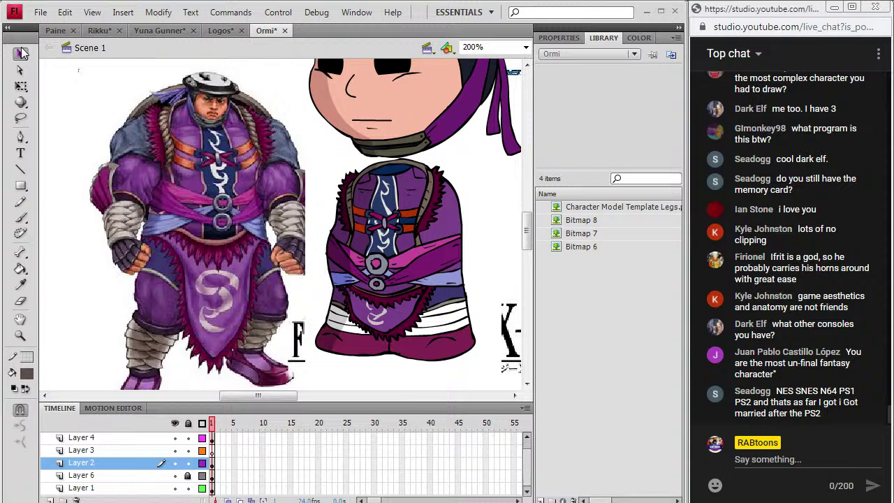
pyautogui.click(40, 12)
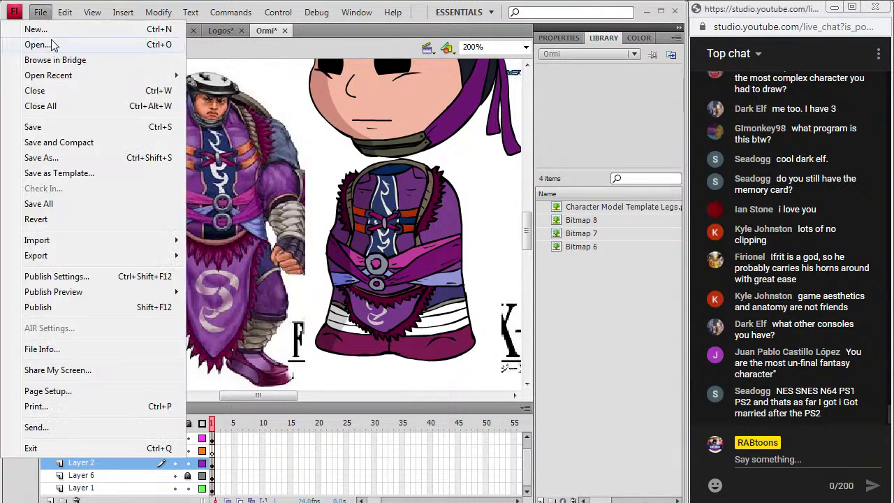
pyautogui.click(64, 125)
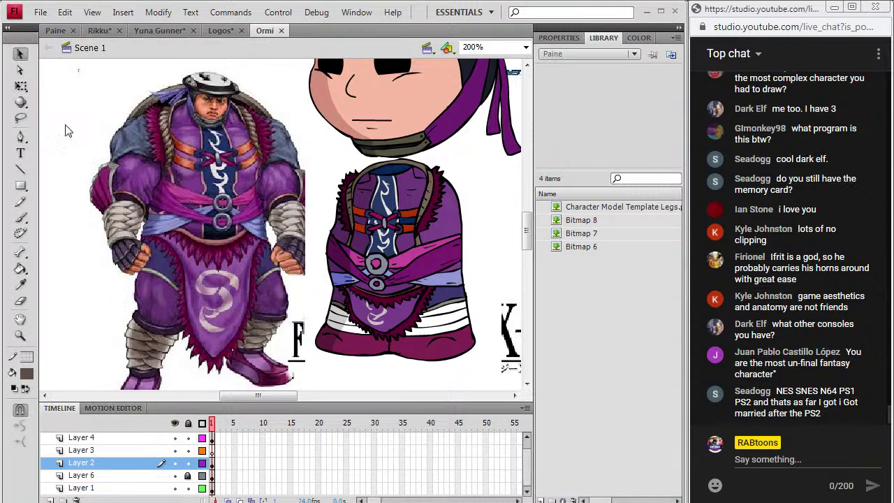
# Remove the reference picture of Ormi from the canvas
pyautogui.click(41, 13)
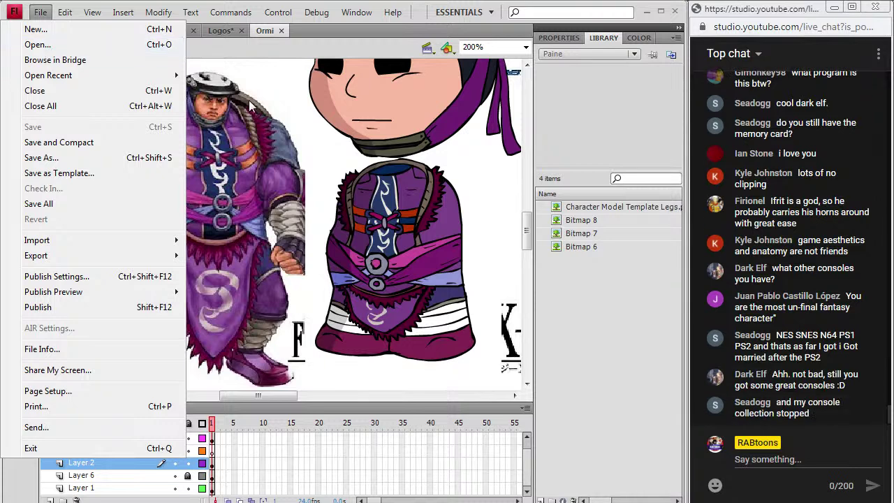
pyautogui.click(239, 174)
pyautogui.rightClick(238, 171)
pyautogui.click(269, 195)
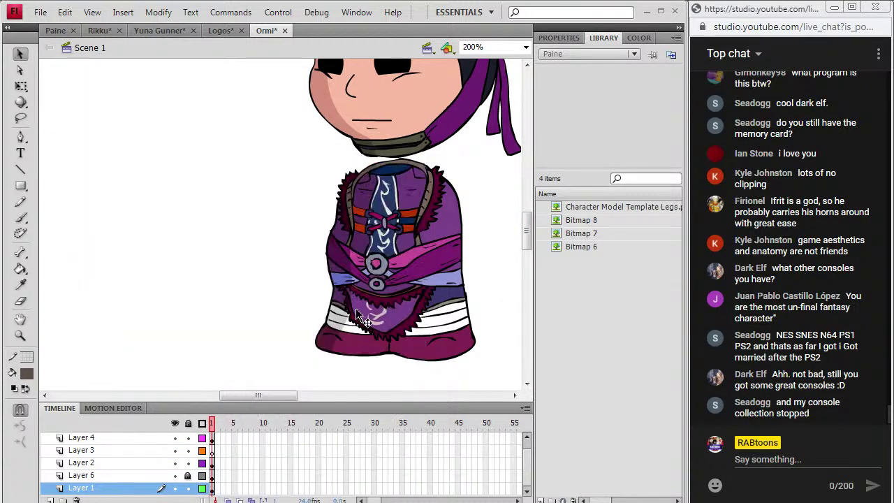
# Move the whole head on Layer 4 straight down until the collar overlaps the top of the body
pyautogui.scroll(3, 355, 308)
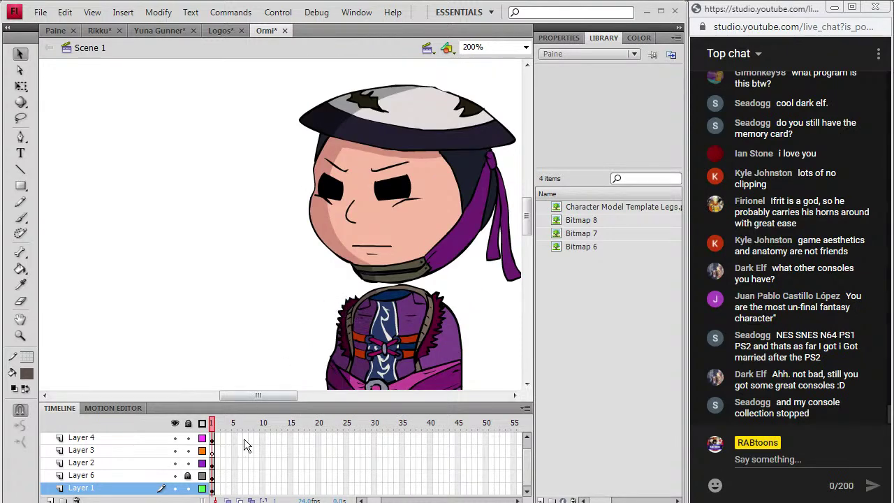
pyautogui.click(213, 437)
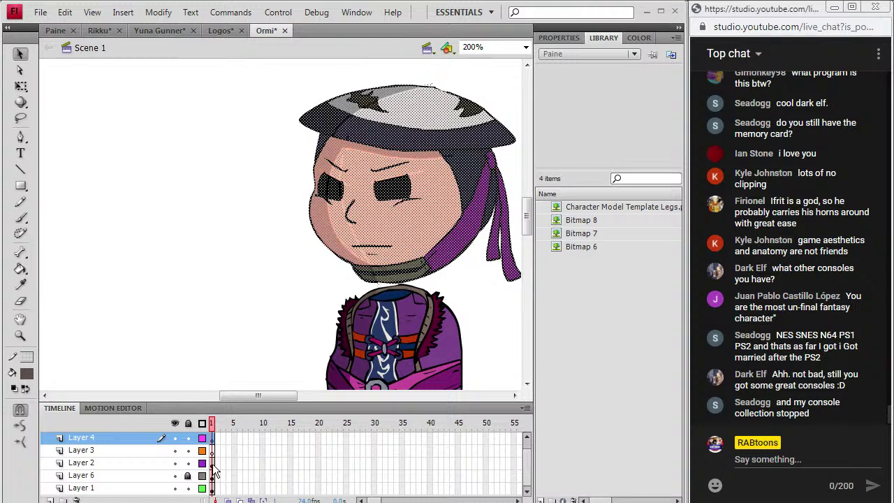
pyautogui.click(213, 465)
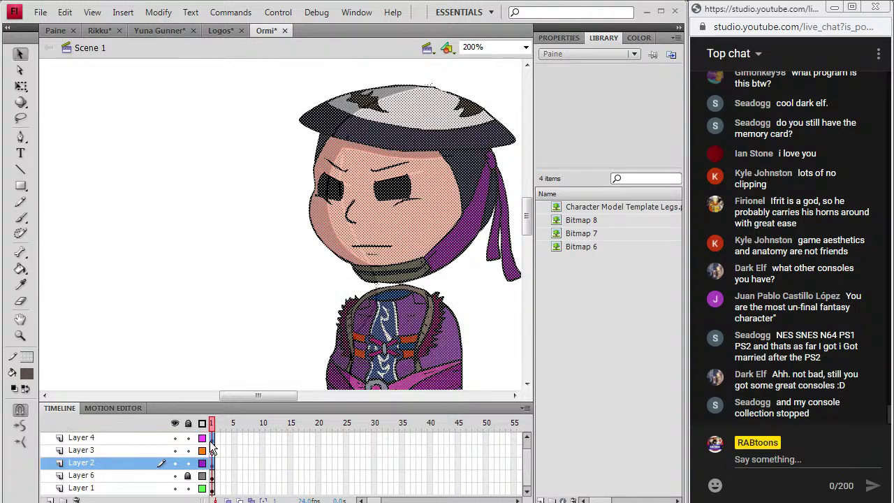
pyautogui.click(212, 440)
pyautogui.press('Down')
pyautogui.press('Down')
pyautogui.press('Down')
pyautogui.press('Down')
pyautogui.press('Down')
pyautogui.press('Down')
pyautogui.press('Down')
pyautogui.press('Down')
pyautogui.press('Down')
pyautogui.press('Down')
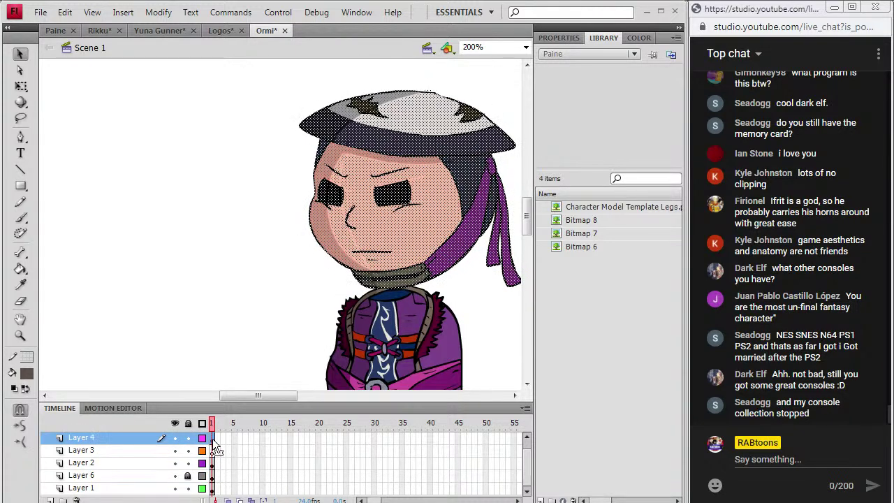
pyautogui.press('Down')
pyautogui.press('Down')
pyautogui.press('Down')
pyautogui.press('Down')
pyautogui.press('Down')
pyautogui.press('Down')
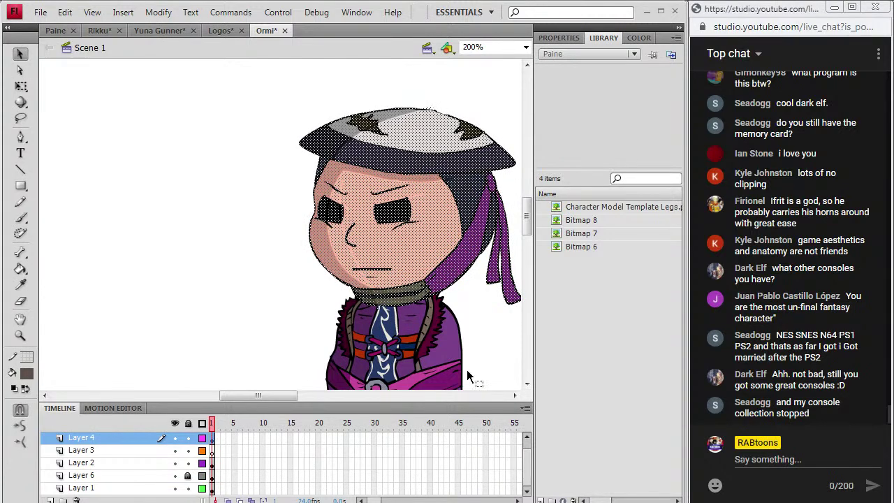
pyautogui.click(479, 372)
# Move Layer 3 above Layer 5 in the layer stack and make Layer 5 the active layer
pyautogui.scroll(-4, 479, 373)
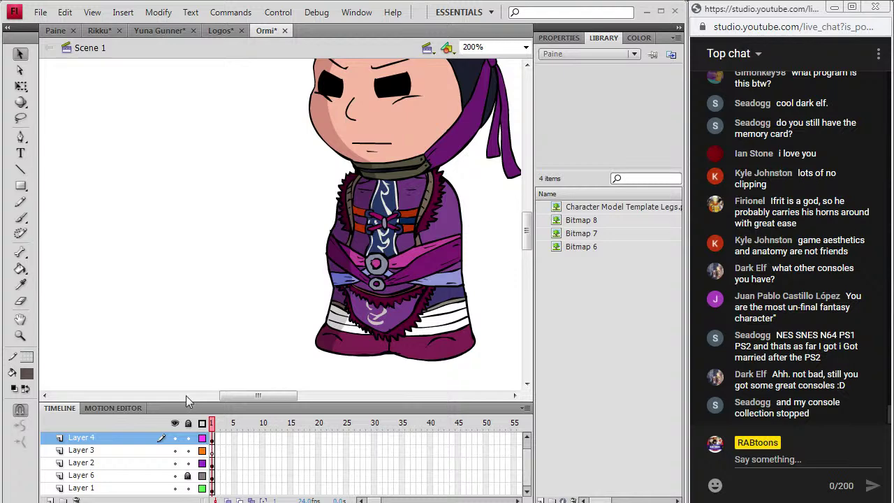
pyautogui.moveTo(145, 453); pyautogui.dragTo(148, 431)
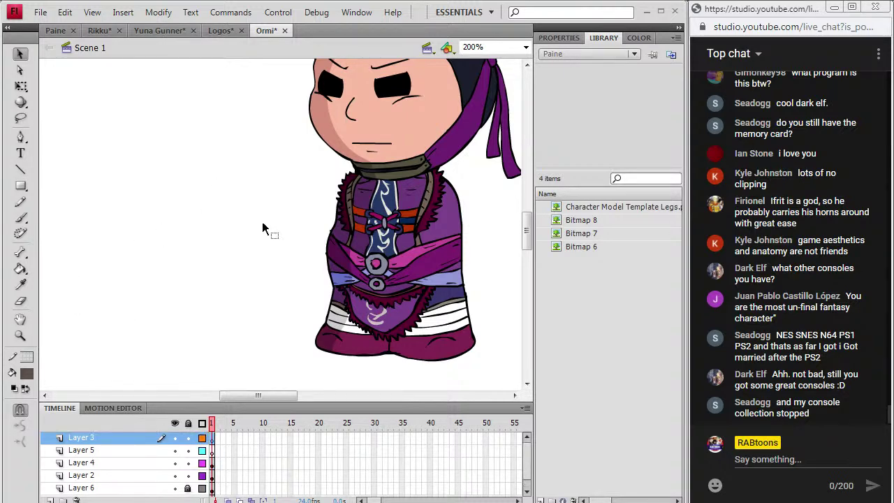
pyautogui.click(213, 450)
# Brush black outlines of an arm with a mitten-shaped hand on each side of the body on Layer 5
pyautogui.click(26, 373)
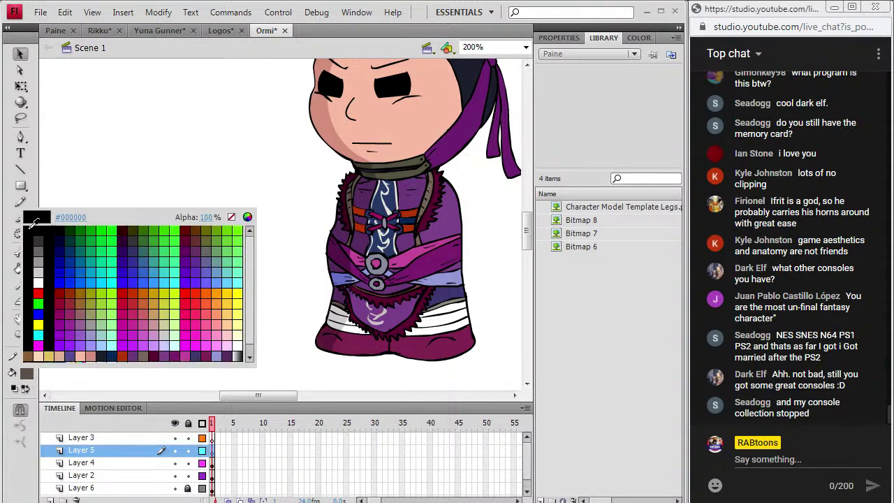
pyautogui.click(25, 231)
pyautogui.click(20, 217)
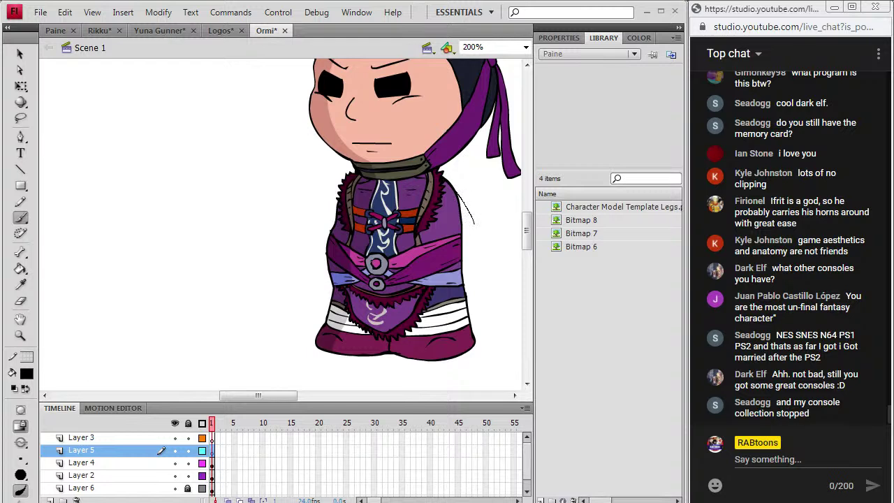
pyautogui.moveTo(479, 258); pyautogui.dragTo(470, 265)
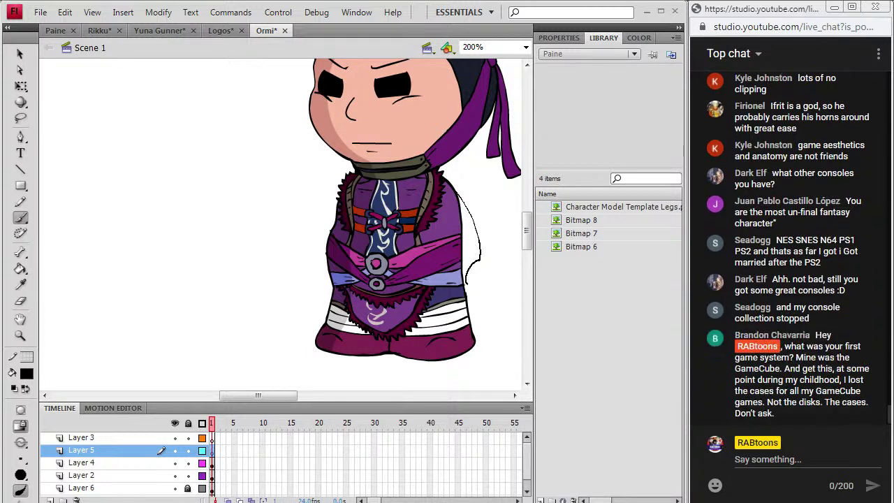
pyautogui.moveTo(481, 260); pyautogui.dragTo(482, 263)
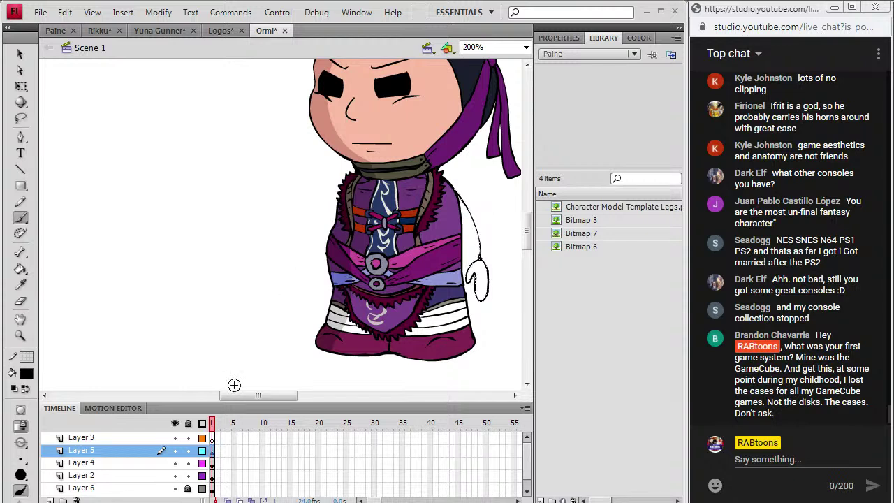
pyautogui.moveTo(339, 186); pyautogui.dragTo(329, 210)
pyautogui.moveTo(317, 251); pyautogui.dragTo(318, 252)
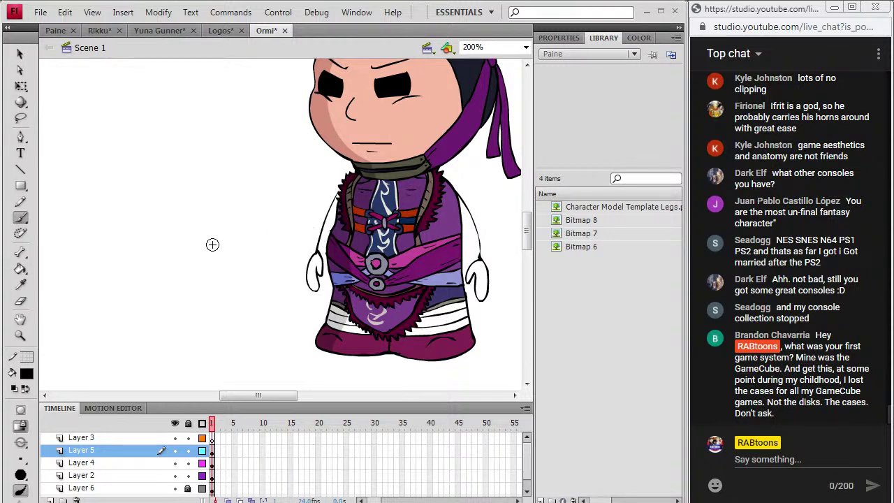
# Fill both hands with the lighter purple sampled from the torso
pyautogui.press('i')
pyautogui.click(438, 222)
pyautogui.click(313, 268)
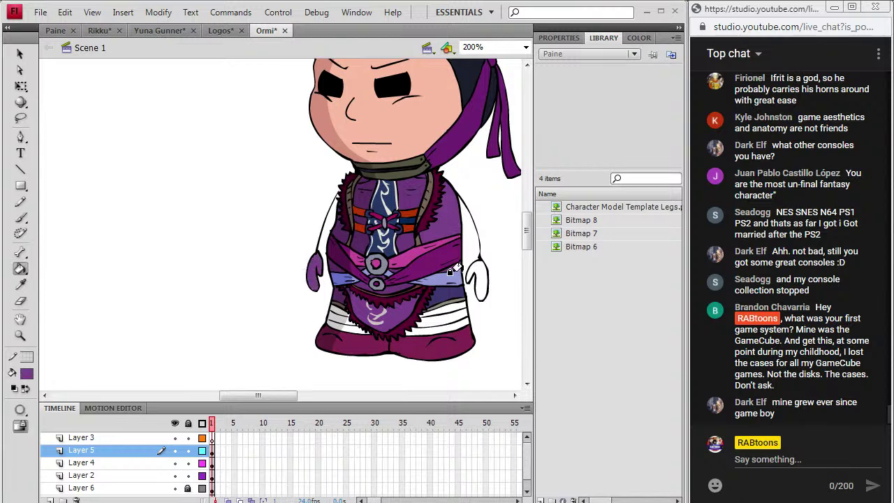
pyautogui.click(476, 276)
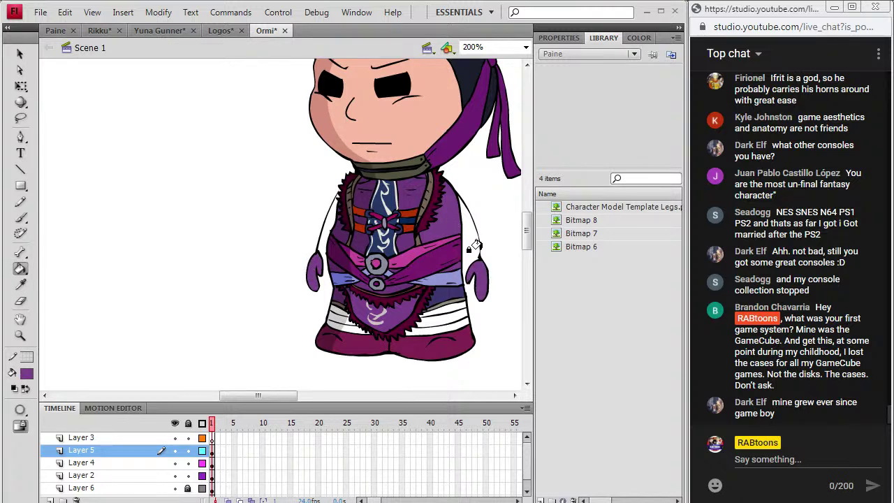
pyautogui.moveTo(283, 395); pyautogui.dragTo(293, 395)
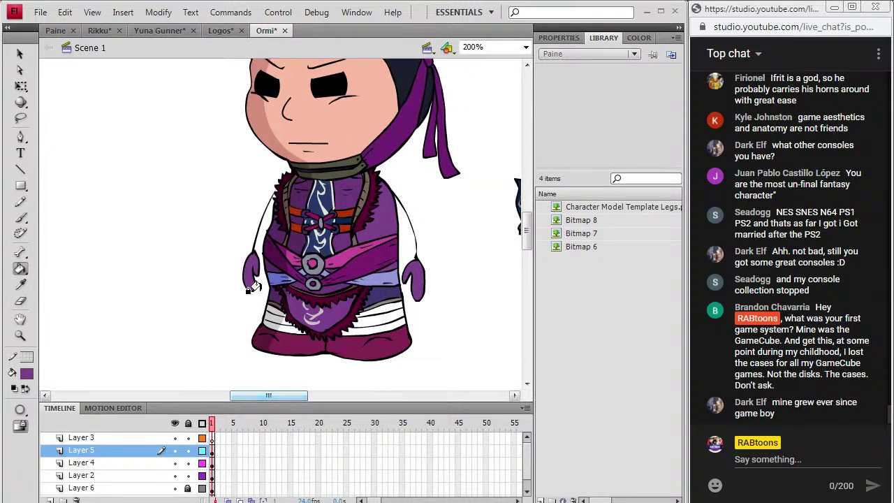
# Set the fill to black for the Brush and make Layer 2 the active layer with nothing selected
pyautogui.click(20, 335)
pyautogui.moveTo(260, 180); pyautogui.dragTo(318, 240)
pyautogui.click(20, 269)
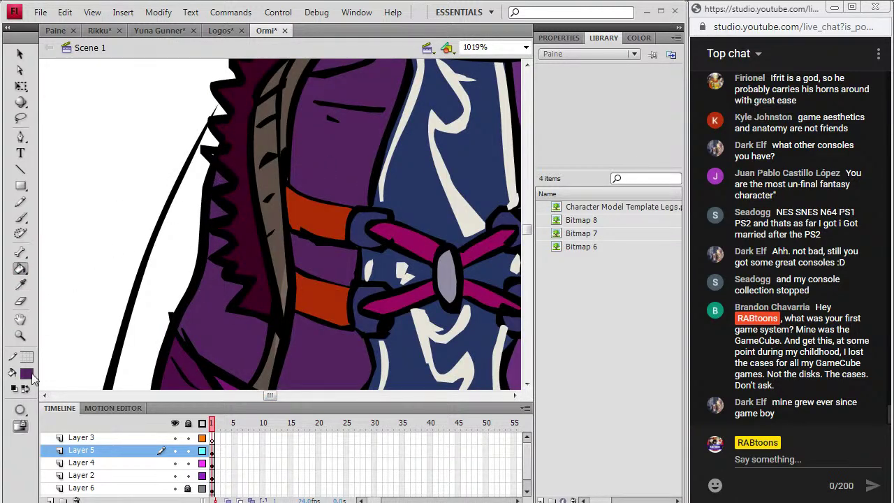
pyautogui.click(26, 374)
pyautogui.click(26, 225)
pyautogui.click(21, 217)
pyautogui.click(213, 463)
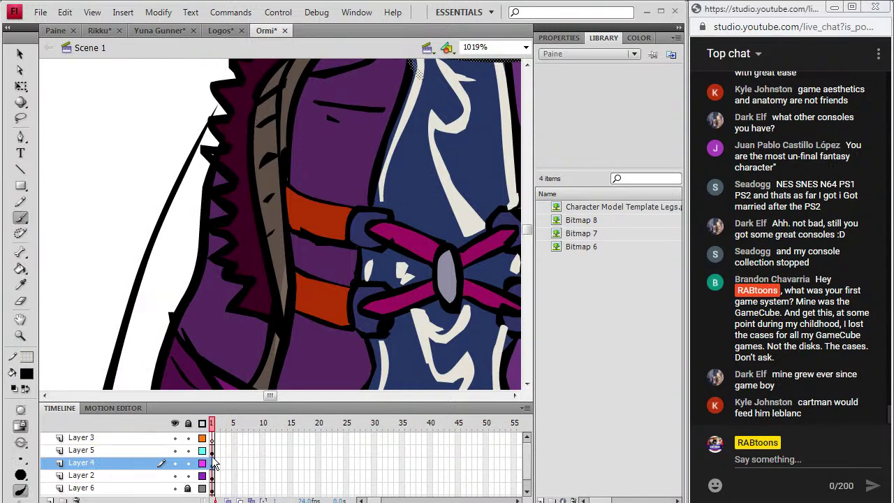
pyautogui.click(213, 475)
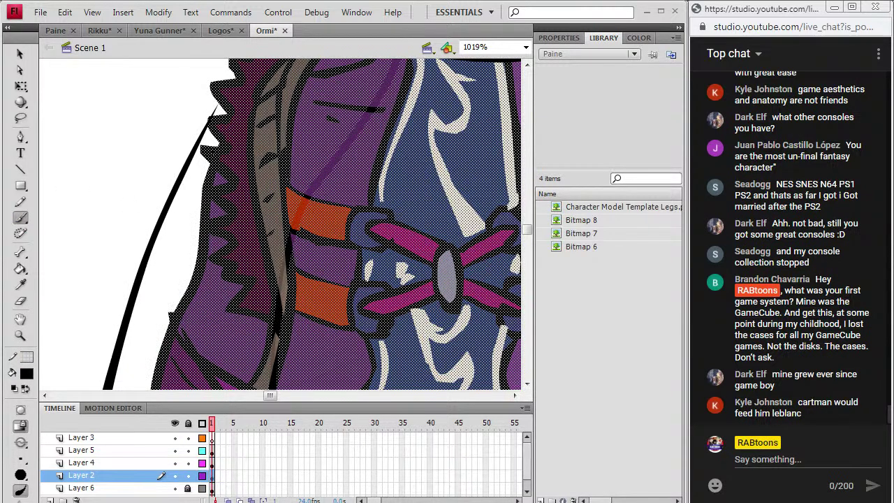
pyautogui.hotkey('ctrl', 'shift', 'a')
# Delete the blue-costumed headless body standing beside the Ormi character
pyautogui.click(525, 47)
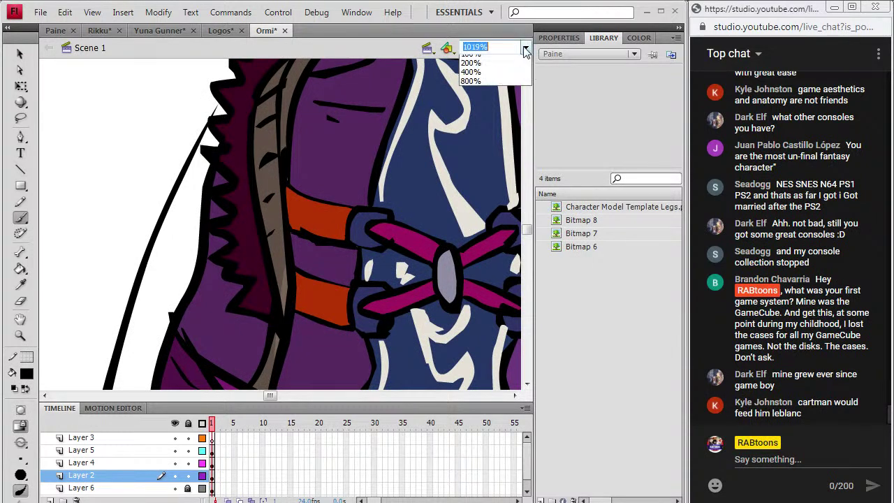
pyautogui.click(491, 106)
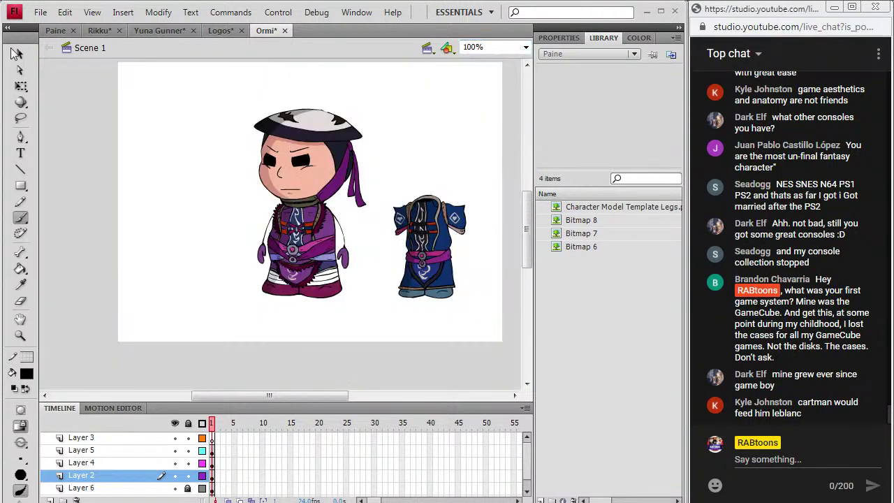
pyautogui.click(20, 54)
pyautogui.moveTo(384, 163); pyautogui.dragTo(493, 341)
pyautogui.press('Delete')
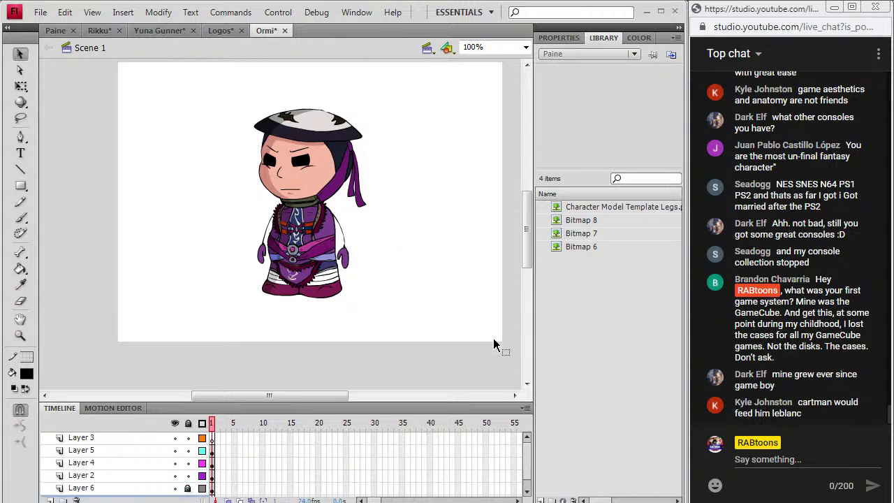
# Save the Ormi document with the whole character framed on the stage
pyautogui.scroll(3, 415, 282)
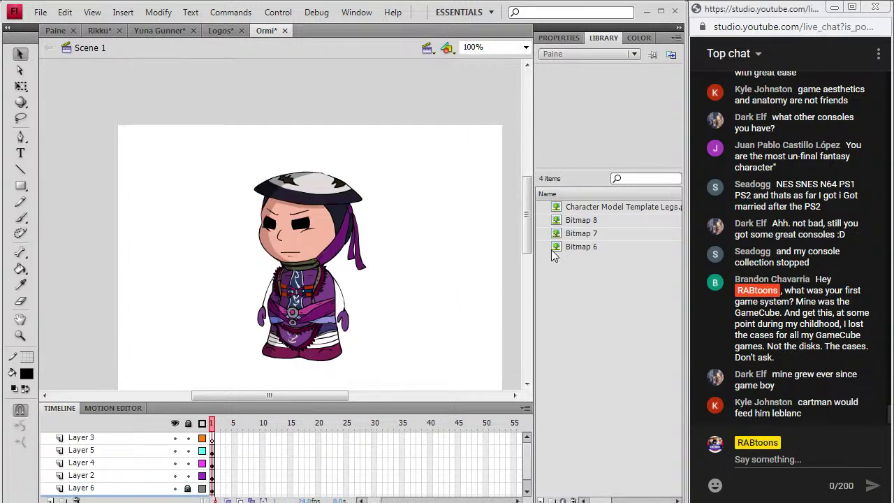
pyautogui.moveTo(530, 234); pyautogui.dragTo(530, 239)
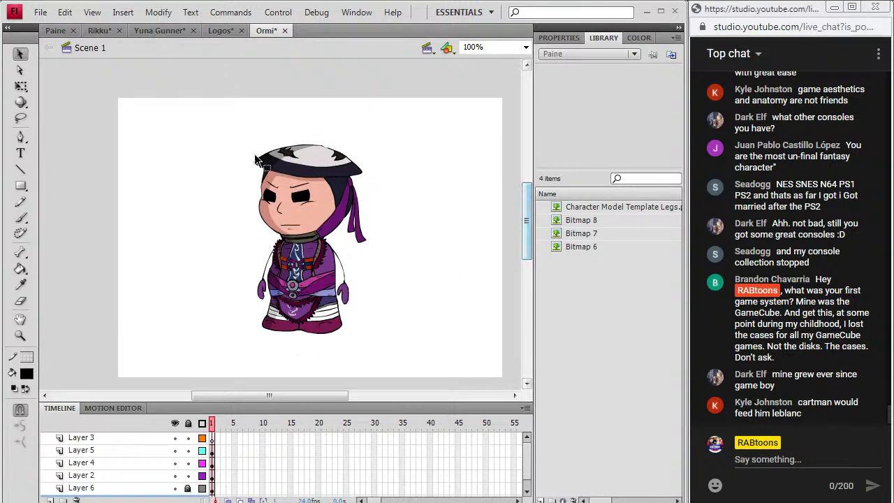
pyautogui.click(20, 335)
pyautogui.moveTo(233, 340); pyautogui.dragTo(392, 138)
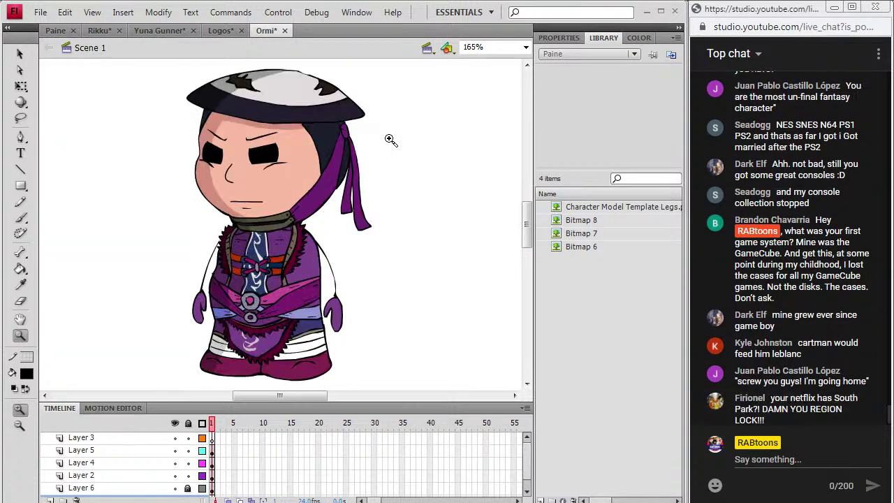
pyautogui.click(40, 12)
pyautogui.click(26, 127)
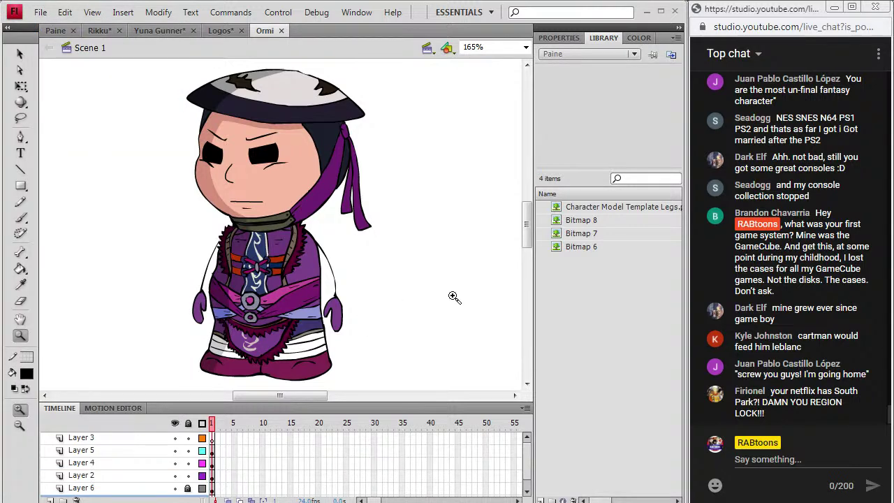
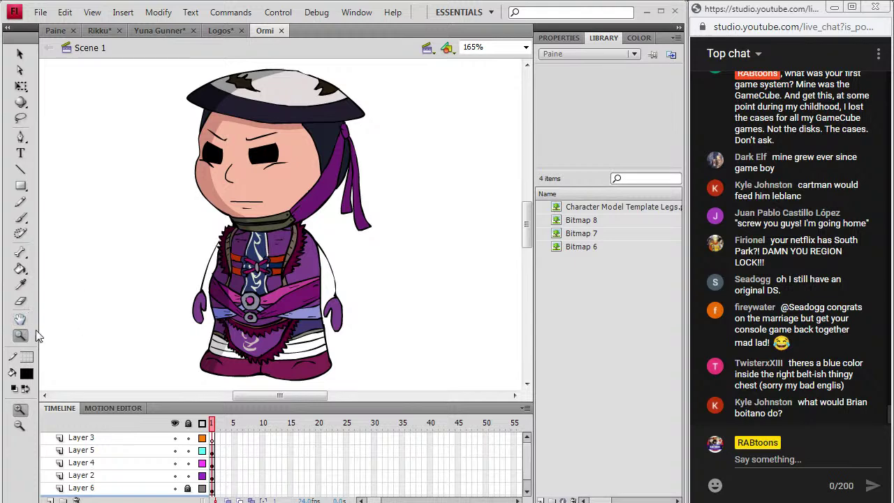
# Touch up the upper lace loop beside the blue chest panel with a short black brush stroke on Layer 2
pyautogui.click(24, 338)
pyautogui.click(285, 317)
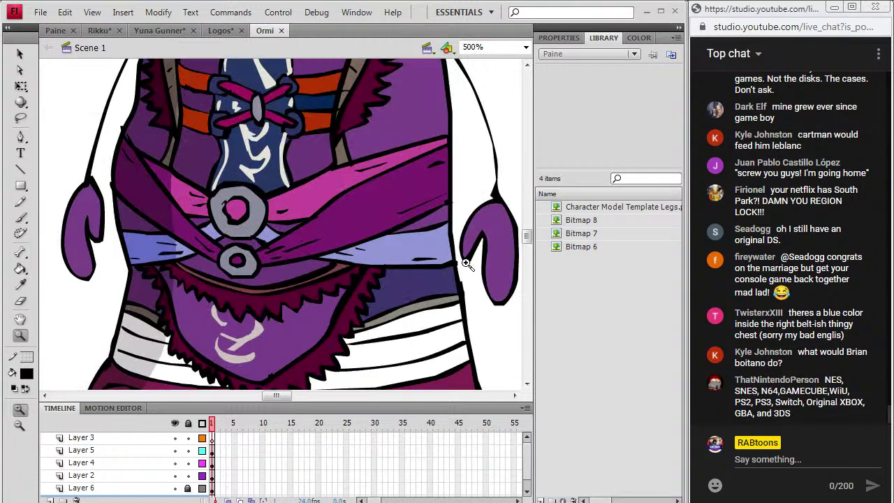
pyautogui.scroll(3, 411, 300)
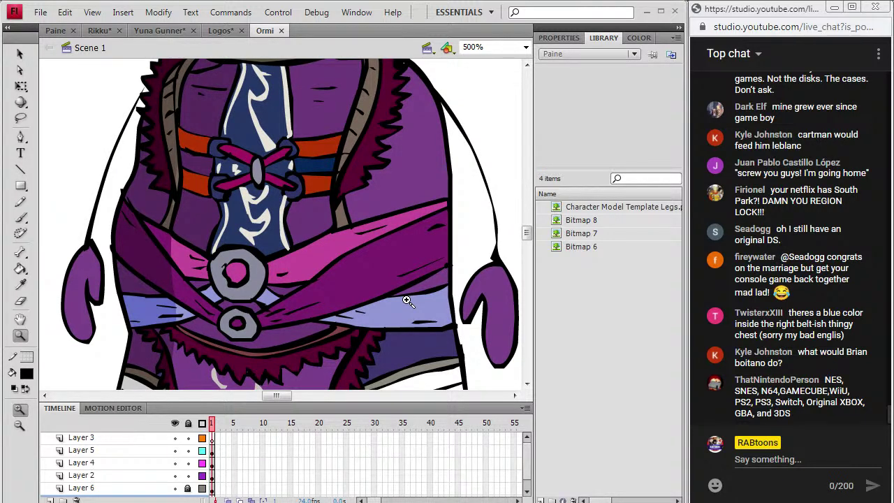
pyautogui.click(28, 376)
pyautogui.click(31, 225)
pyautogui.press('b')
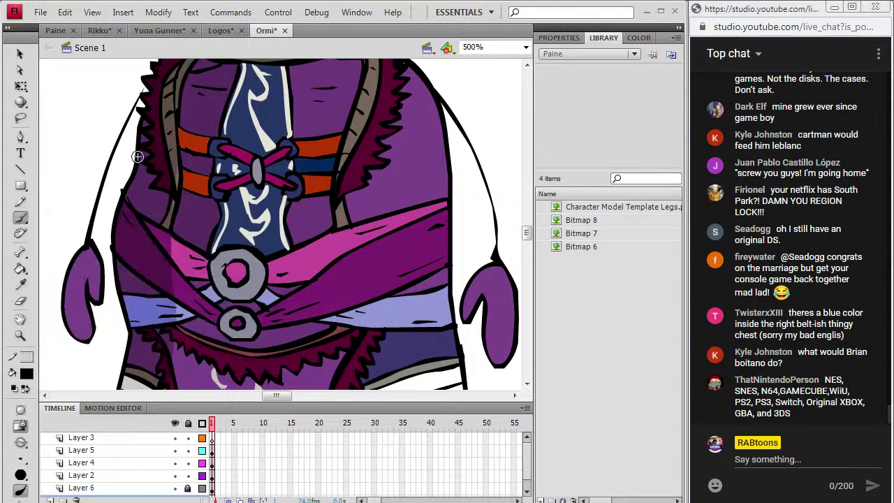
pyautogui.click(212, 451)
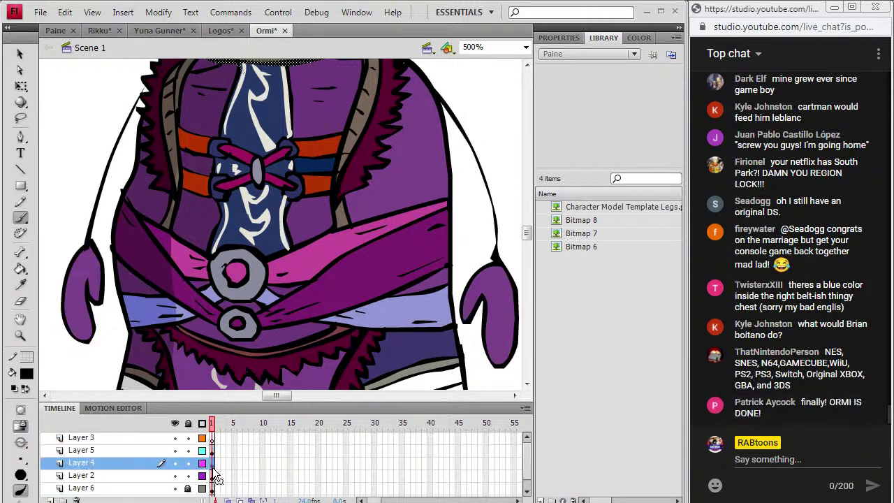
pyautogui.click(213, 475)
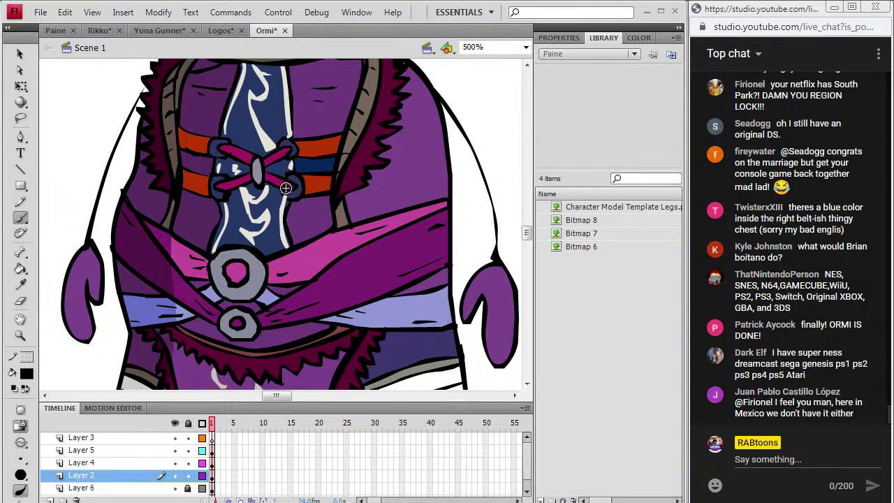
pyautogui.moveTo(291, 149); pyautogui.dragTo(293, 136)
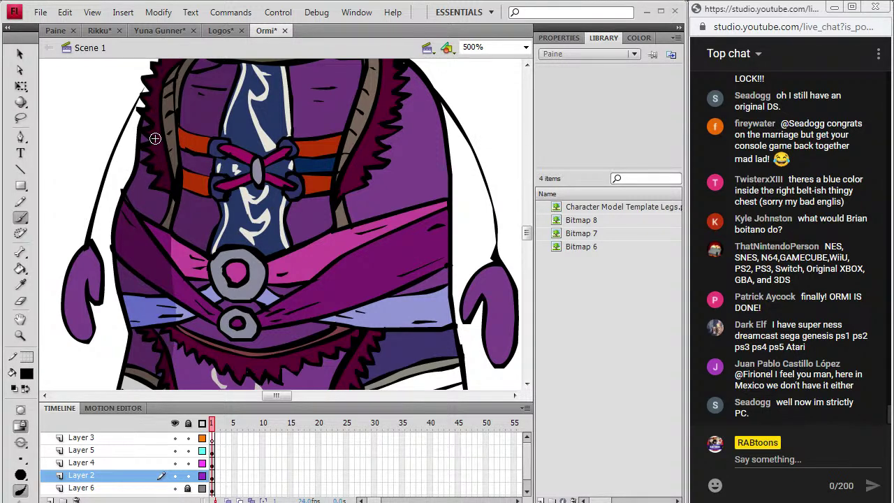
# Sample the cream of the blue chest panel's pattern for the Brush and set the fill colour back to black
pyautogui.scroll(1, 529, 232)
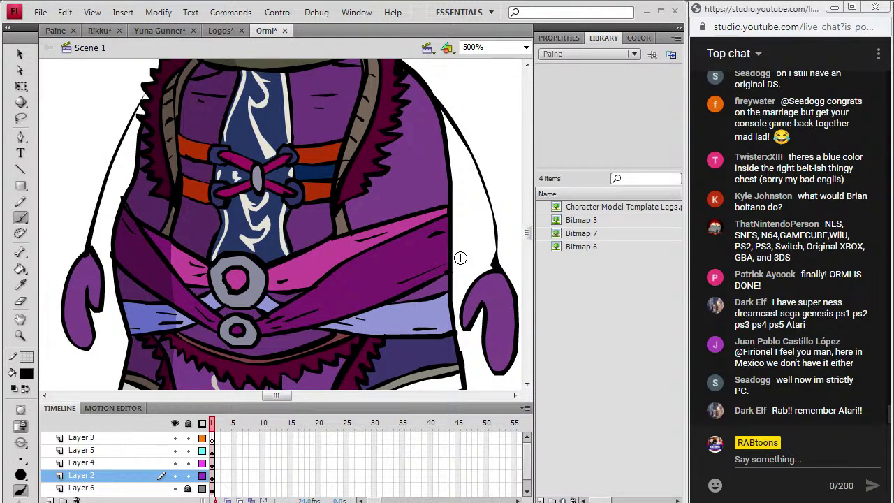
pyautogui.scroll(-5, 527, 237)
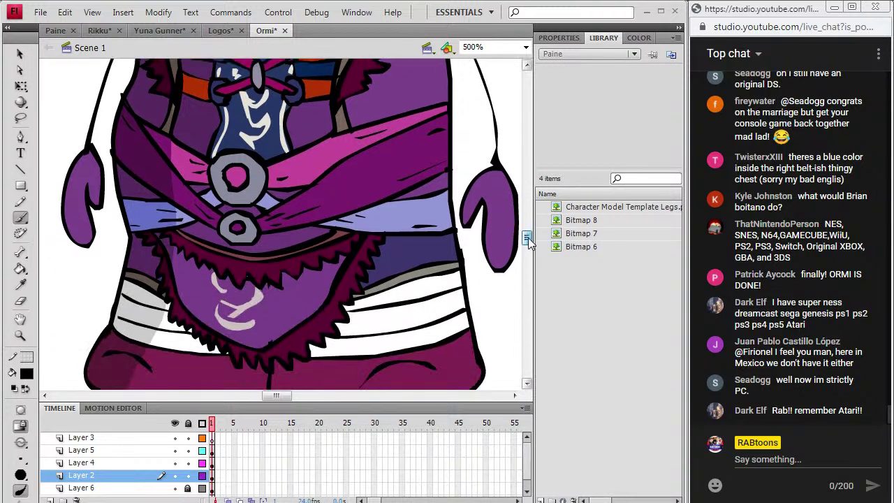
pyautogui.scroll(3, 528, 241)
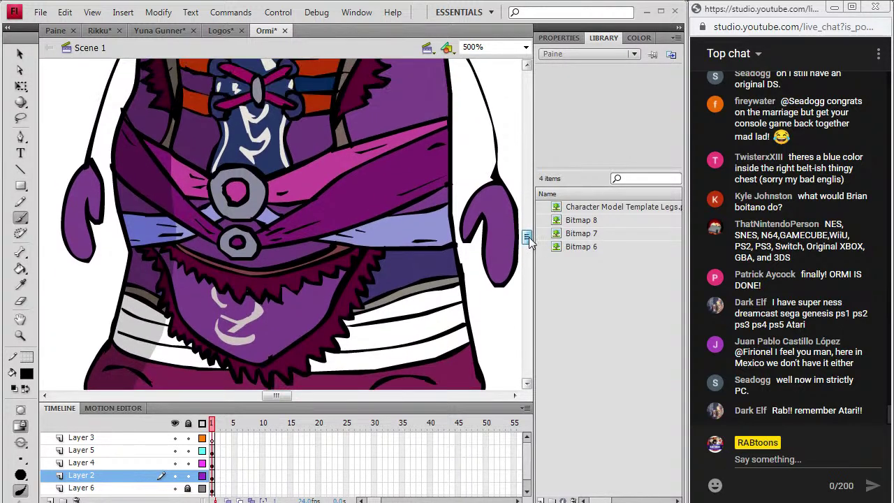
pyautogui.scroll(5, 529, 237)
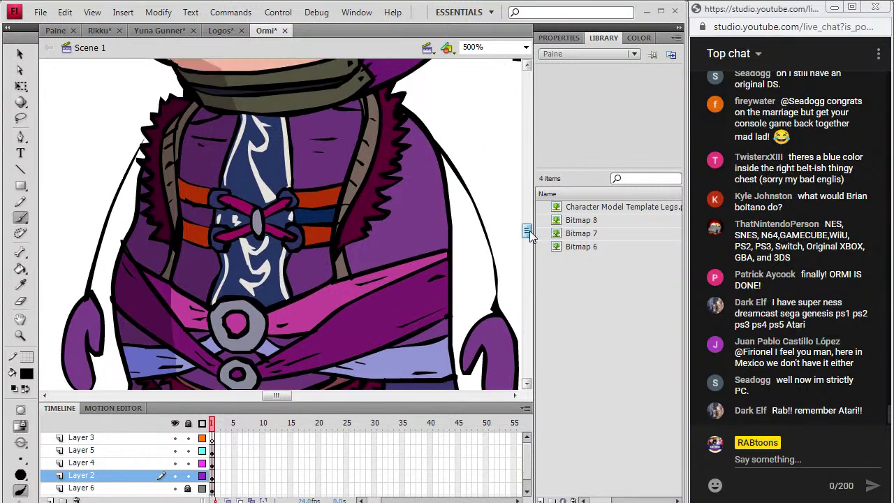
pyautogui.press('i')
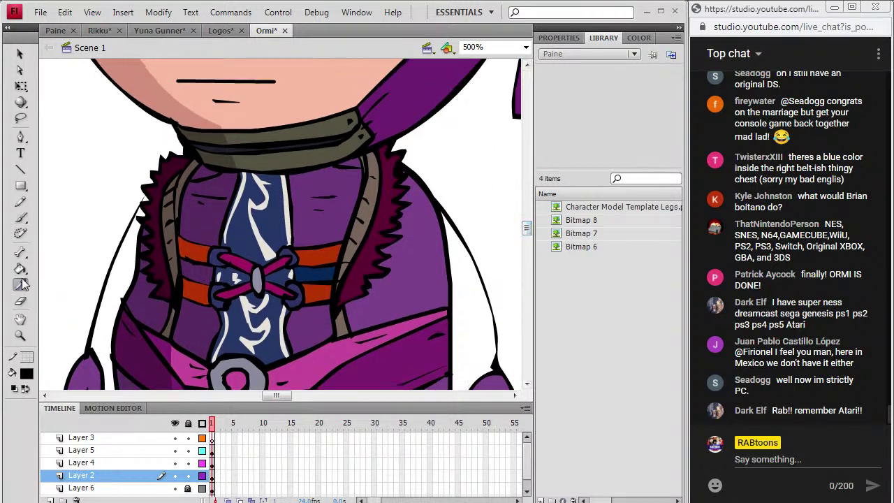
pyautogui.click(260, 246)
pyautogui.press('b')
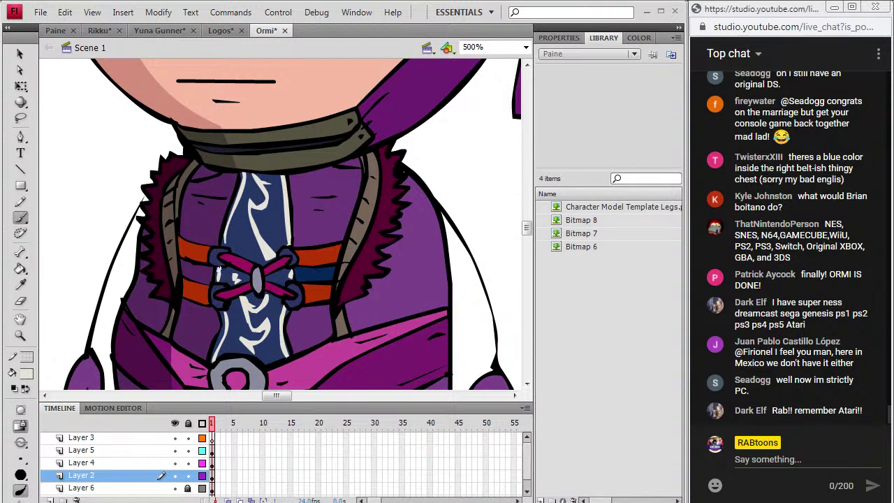
pyautogui.click(30, 374)
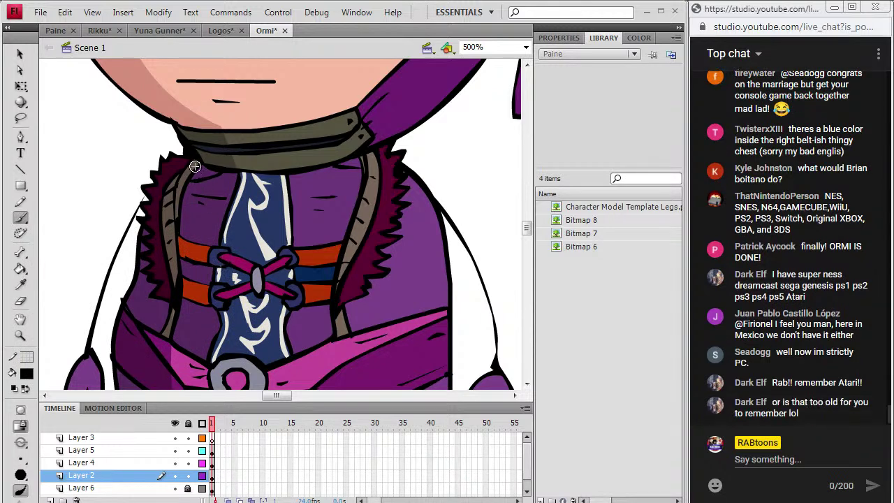
# Toggle the visibility of Layer 2 and Layer 4 off and on to check what each layer contains
pyautogui.click(175, 476)
pyautogui.click(175, 475)
pyautogui.click(176, 475)
pyautogui.click(175, 476)
pyautogui.click(174, 463)
pyautogui.click(175, 463)
pyautogui.click(175, 463)
pyautogui.click(176, 463)
# Save the touched-up Ormi document with the full character in view
pyautogui.click(525, 47)
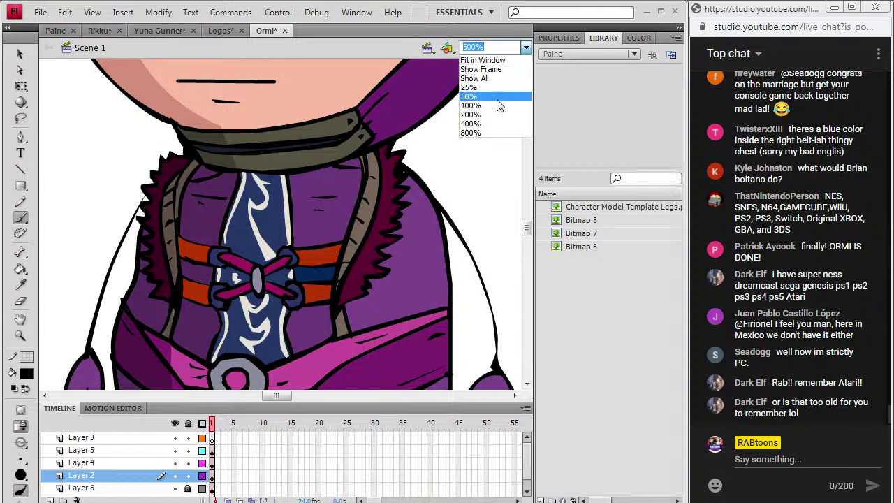
pyautogui.click(490, 107)
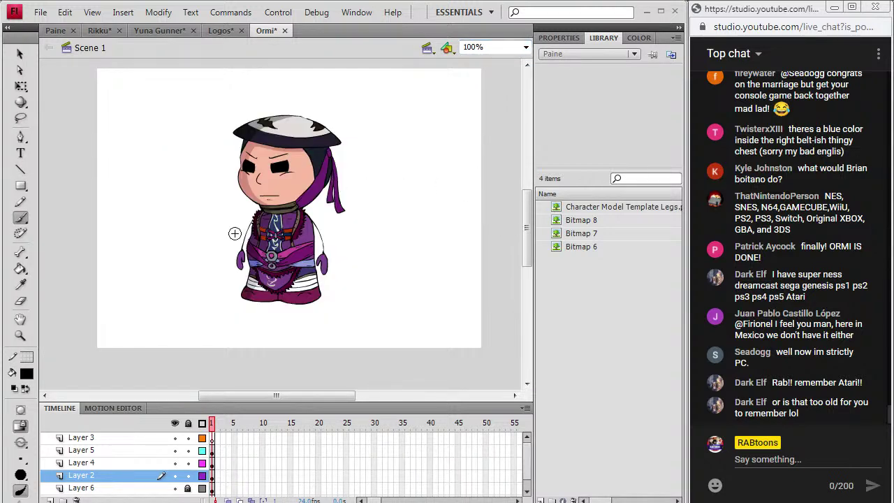
pyautogui.click(21, 338)
pyautogui.moveTo(218, 318); pyautogui.dragTo(358, 110)
pyautogui.moveTo(529, 234); pyautogui.dragTo(528, 233)
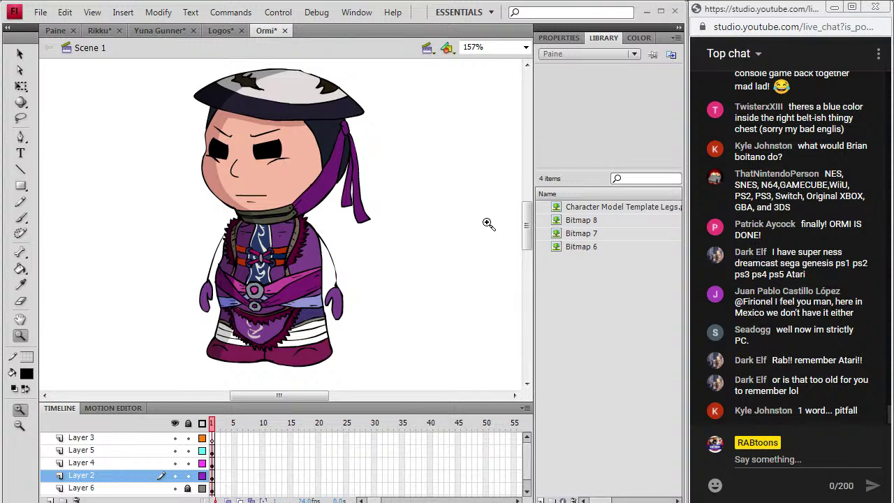
pyautogui.click(39, 12)
pyautogui.click(37, 126)
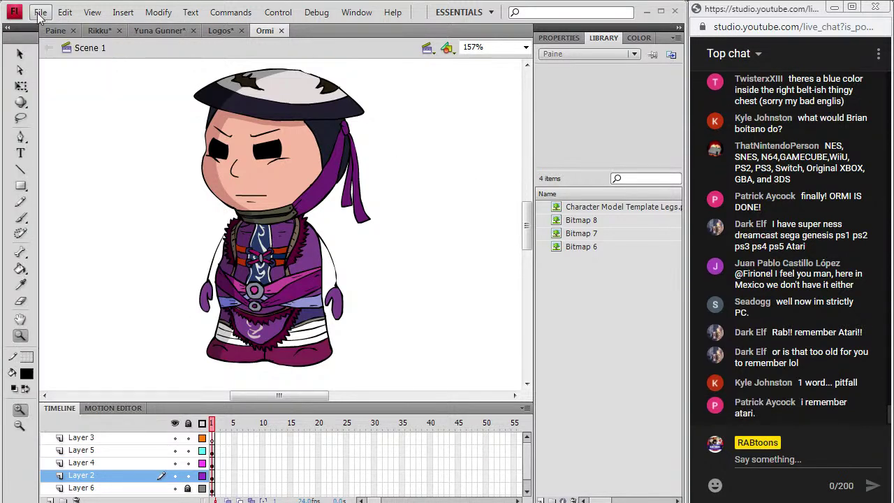
# Open the Rabtoon Model Template file from the Rabtoons Games folder
pyautogui.click(40, 13)
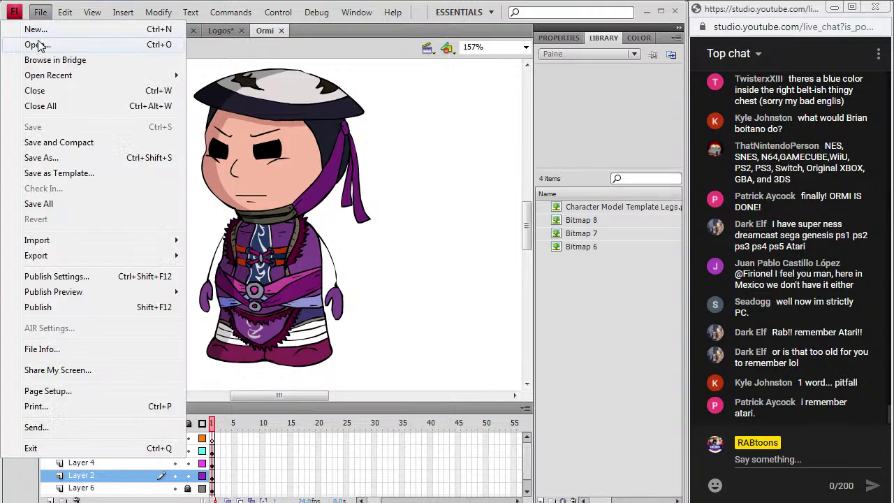
pyautogui.click(236, 85)
pyautogui.hotkey('ctrl', 'o')
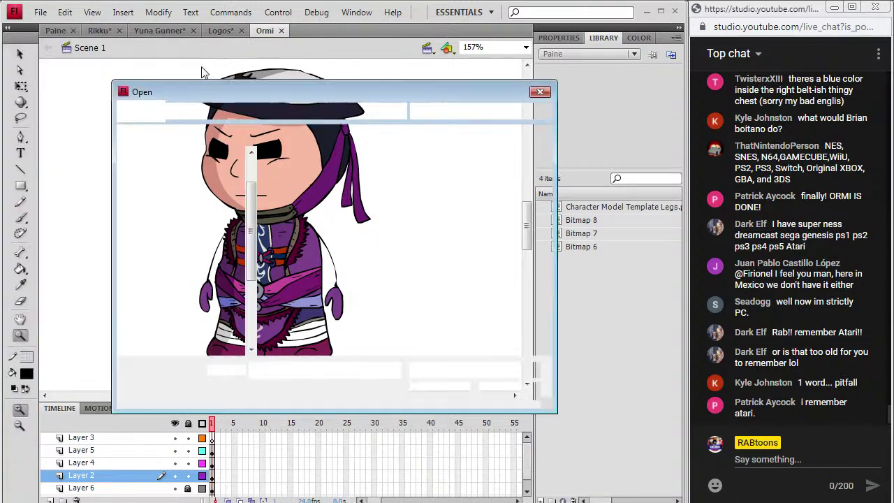
pyautogui.click(231, 112)
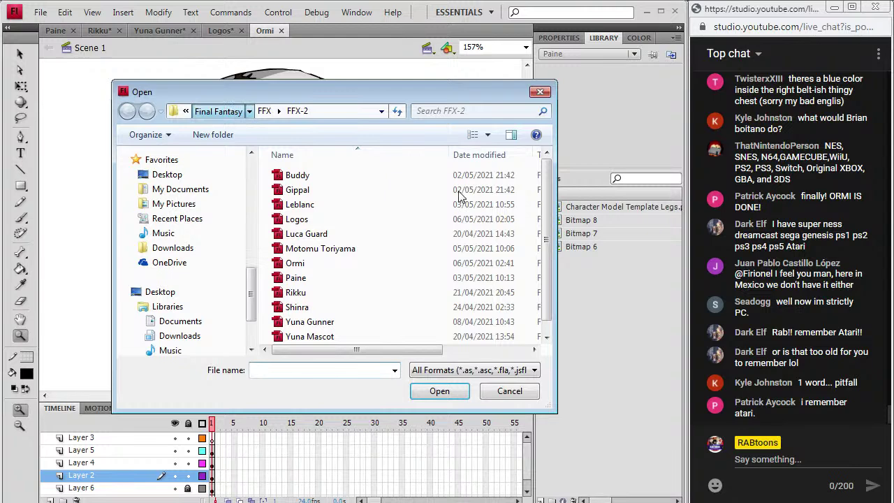
pyautogui.press('BackSpace')
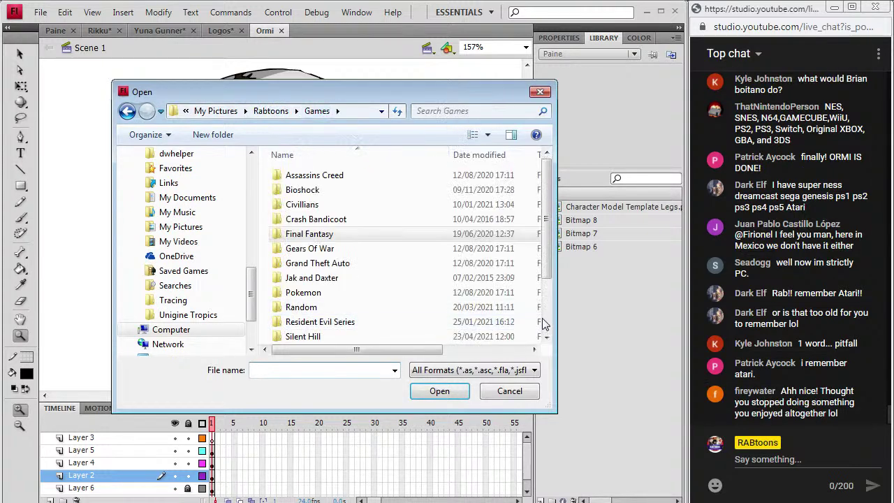
pyautogui.scroll(-2, 538, 321)
pyautogui.click(331, 337)
pyautogui.doubleClick(331, 336)
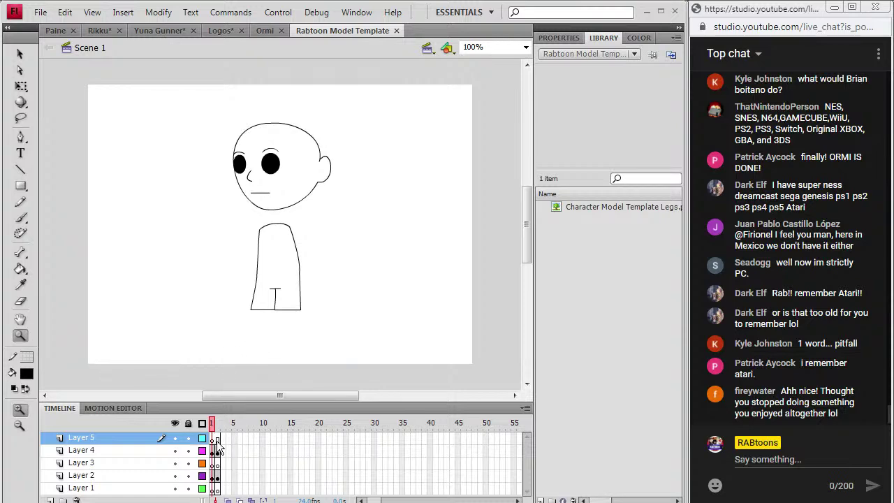
# Remove frame 2 from all layers of the template, Layer 5 down to Layer 1
pyautogui.rightClick(217, 487)
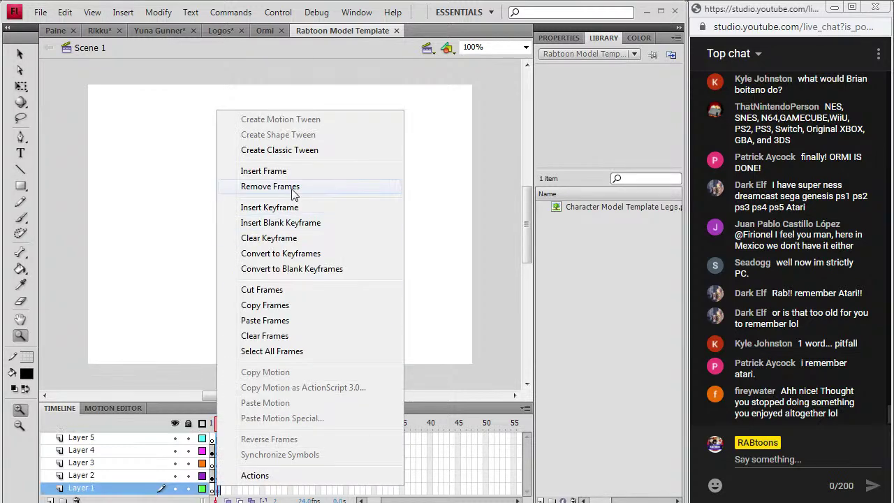
pyautogui.click(233, 349)
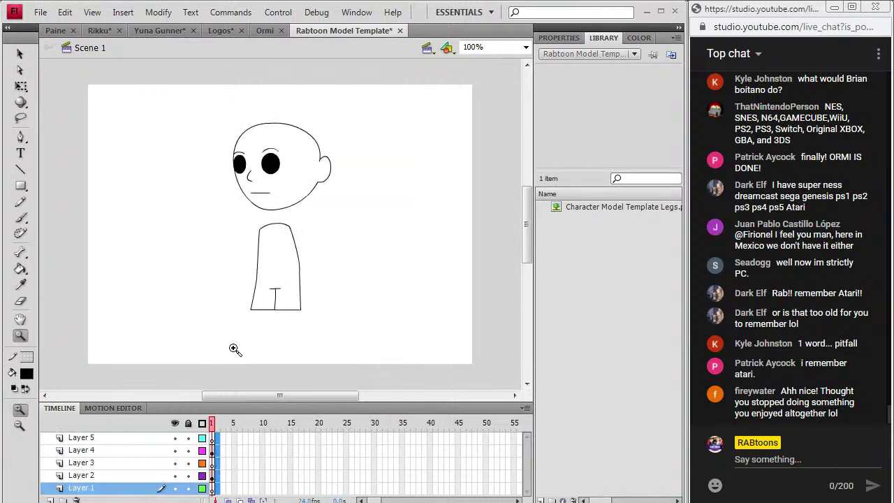
# Start saving the template as a new file and browse to the FFX-2 folder under Games, Final Fantasy, FFX
pyautogui.click(39, 12)
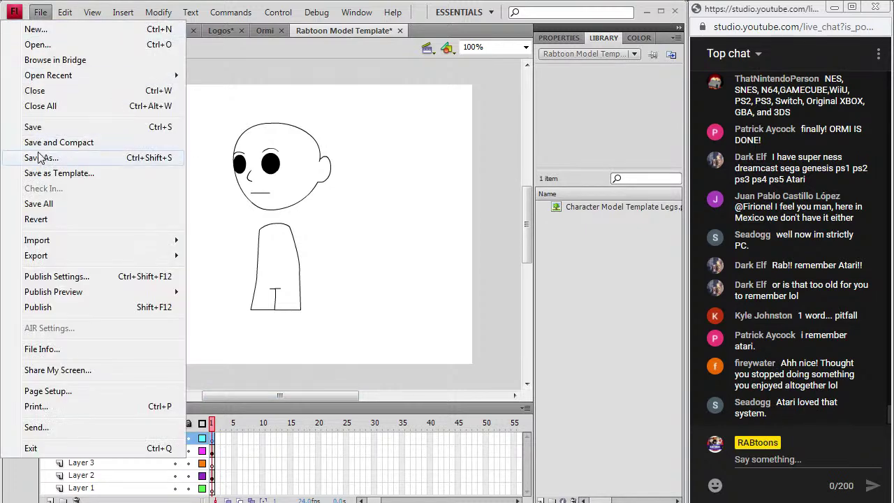
pyautogui.click(279, 283)
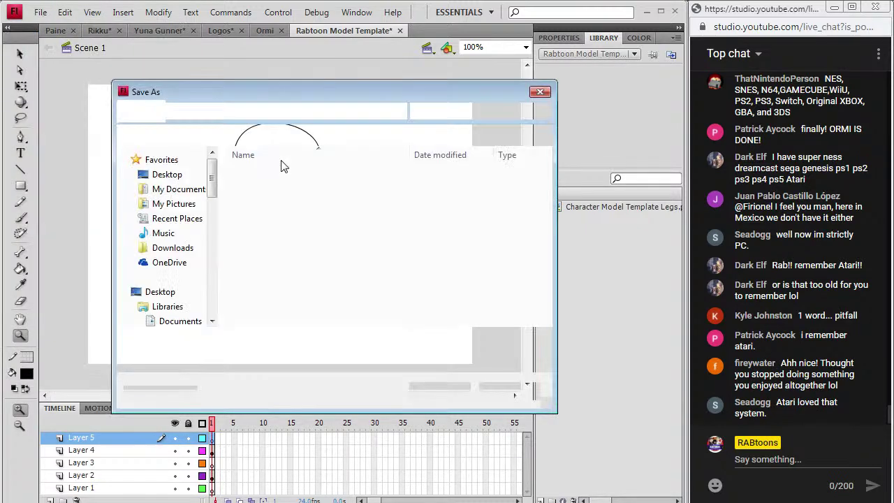
pyautogui.click(268, 112)
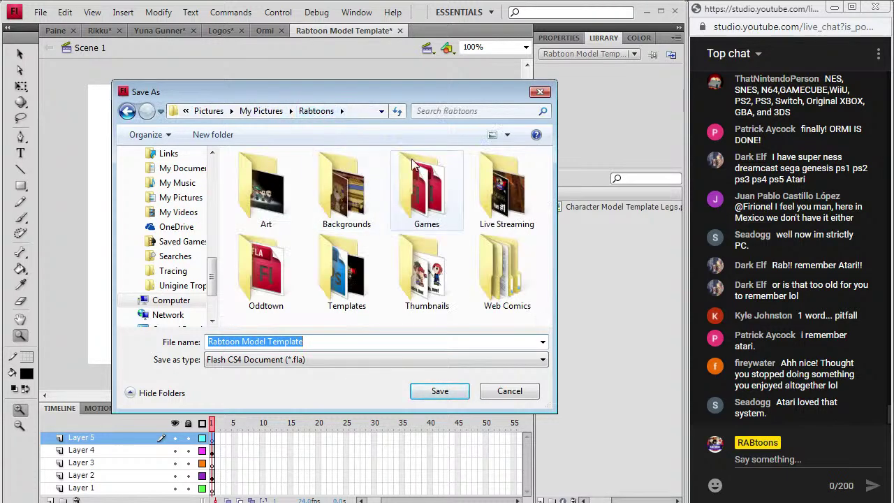
pyautogui.doubleClick(423, 183)
pyautogui.doubleClick(258, 234)
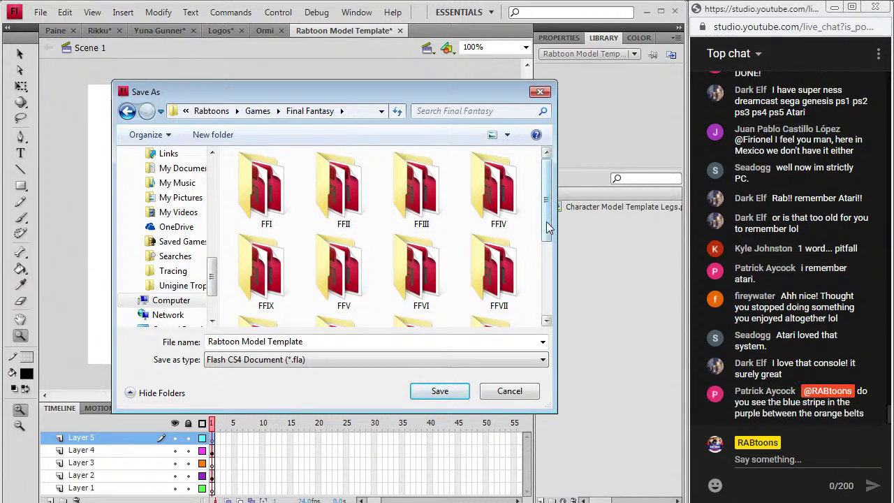
pyautogui.moveTo(547, 228); pyautogui.dragTo(547, 295)
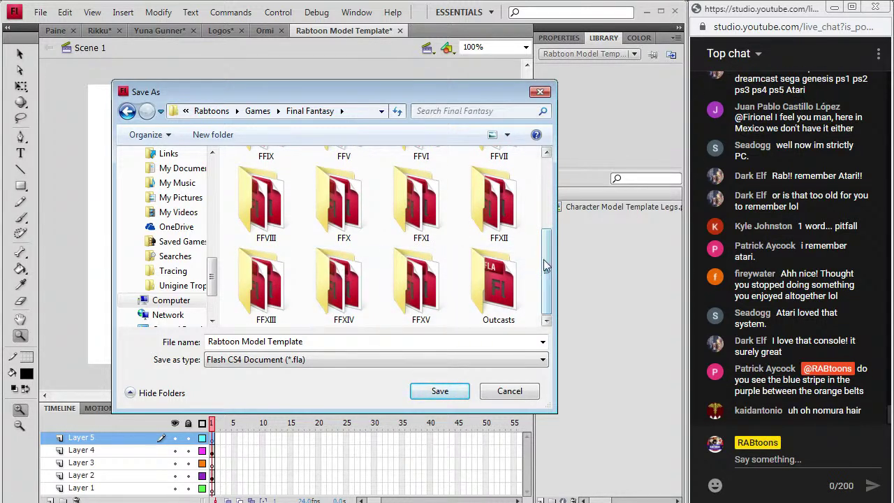
pyautogui.moveTo(546, 265); pyautogui.dragTo(542, 256)
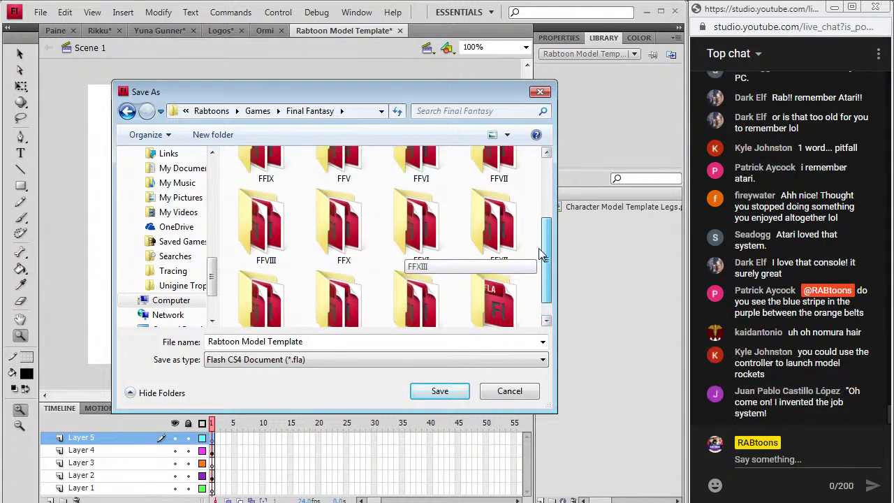
pyautogui.doubleClick(343, 237)
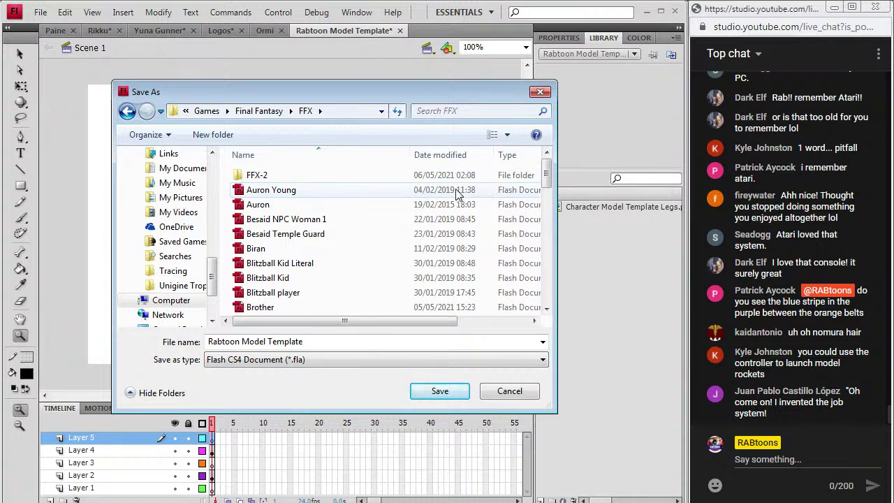
pyautogui.doubleClick(257, 176)
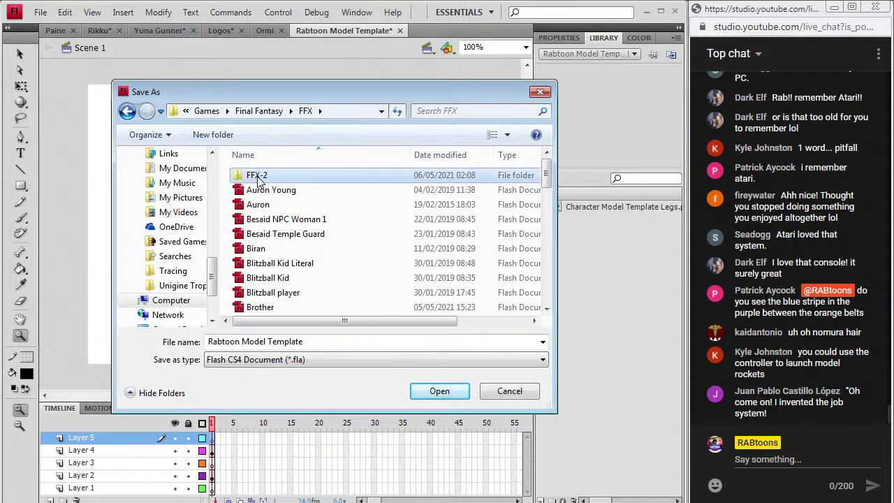
# Look through the existing character files in the FFX-2 folder
pyautogui.click(296, 344)
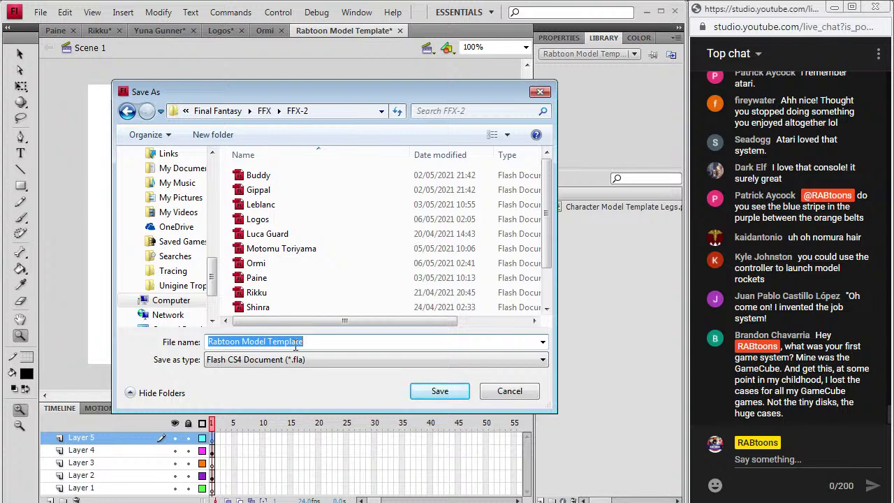
pyautogui.scroll(-1, 545, 275)
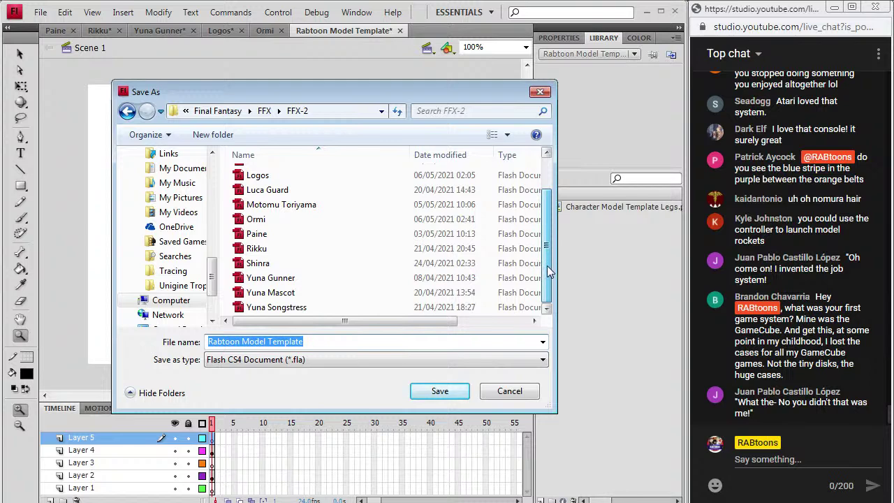
pyautogui.scroll(1, 550, 218)
pyautogui.scroll(-1, 553, 209)
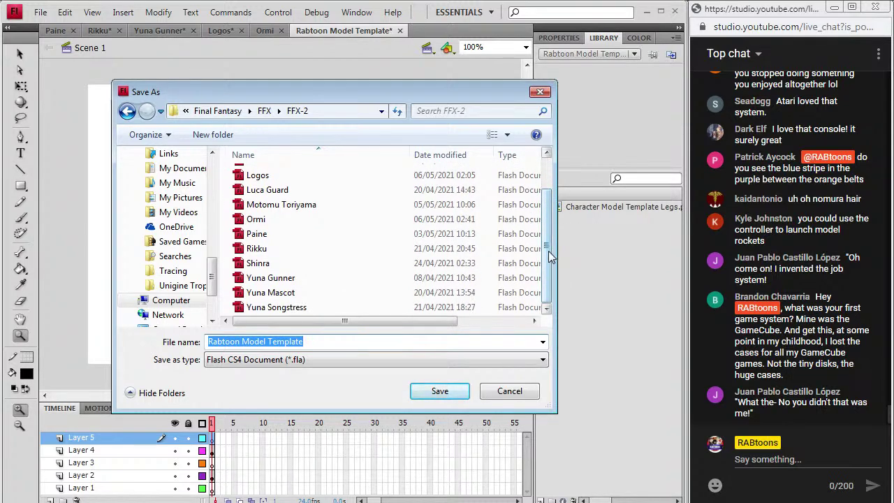
pyautogui.scroll(1, 551, 215)
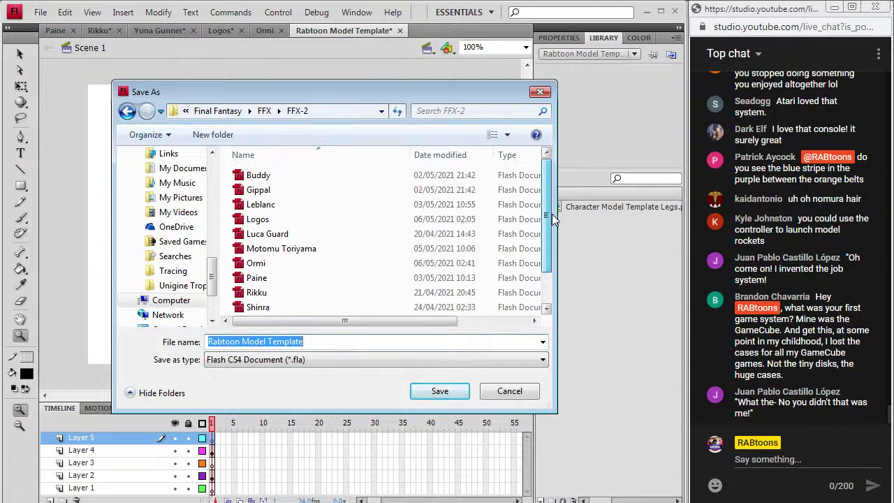
pyautogui.scroll(-1, 555, 237)
pyautogui.scroll(1, 552, 305)
pyautogui.scroll(-1, 553, 279)
pyautogui.scroll(1, 551, 237)
pyautogui.scroll(-1, 557, 277)
pyautogui.moveTo(428, 321); pyautogui.dragTo(388, 322)
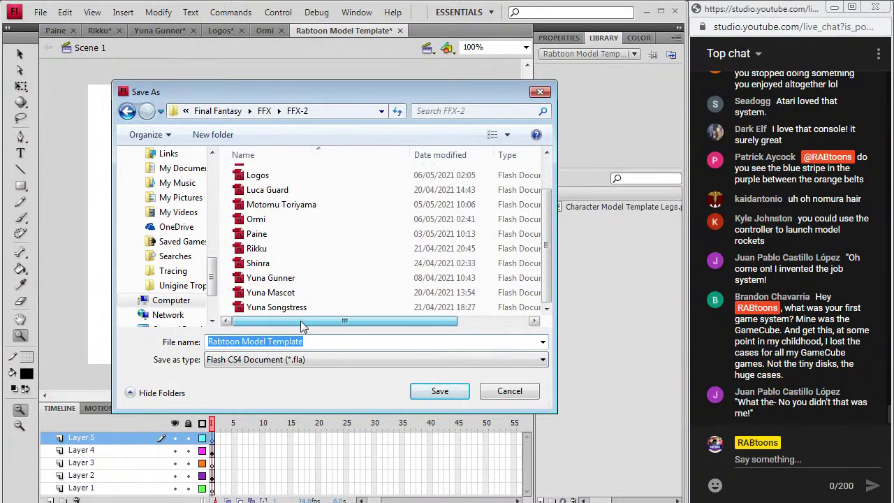
pyautogui.scroll(1, 548, 222)
pyautogui.scroll(-1, 548, 222)
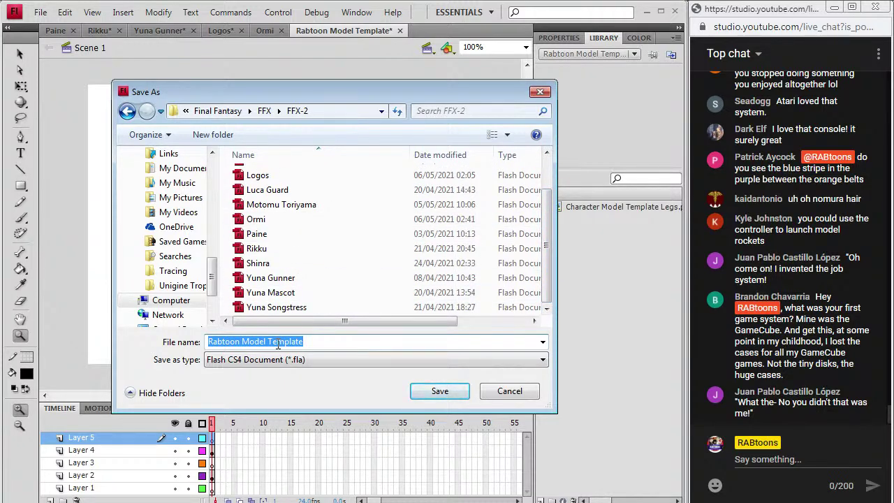
# Name the file Nooj and save it as a Flash CS4 document in the FFX-2 folder
pyautogui.write('Nooj')
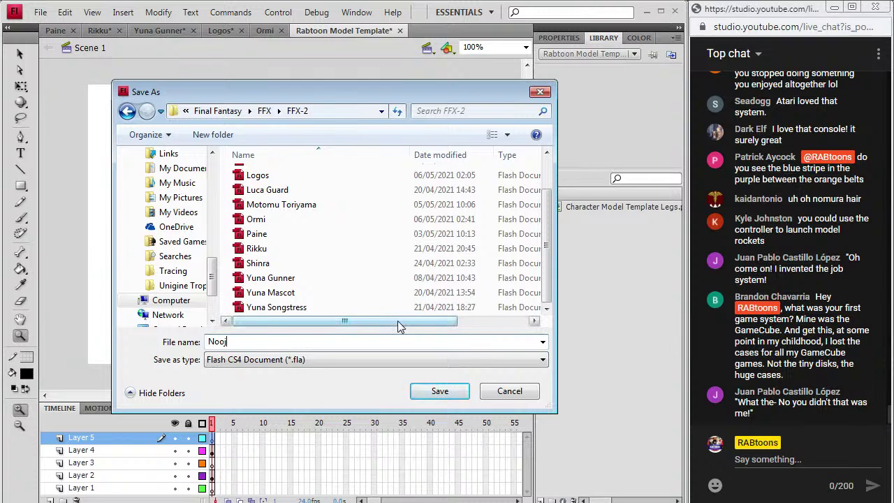
pyautogui.click(437, 387)
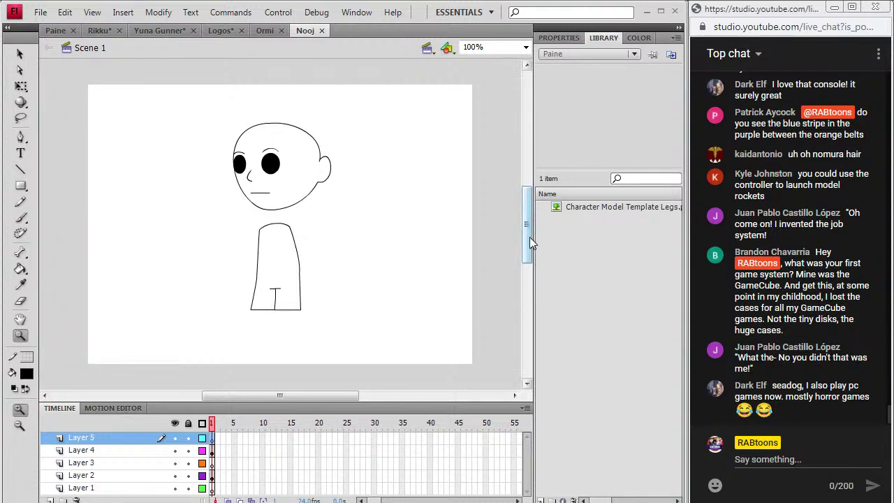
pyautogui.moveTo(529, 237); pyautogui.dragTo(528, 235)
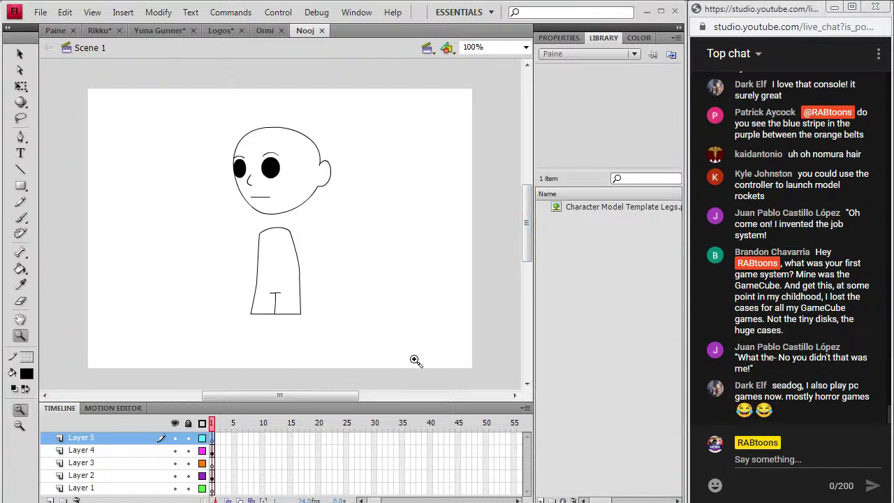
# Switch to Chrome and close the two reference image pages to the right of the Ormi image search
pyautogui.hotkey('alt', 'Tab')
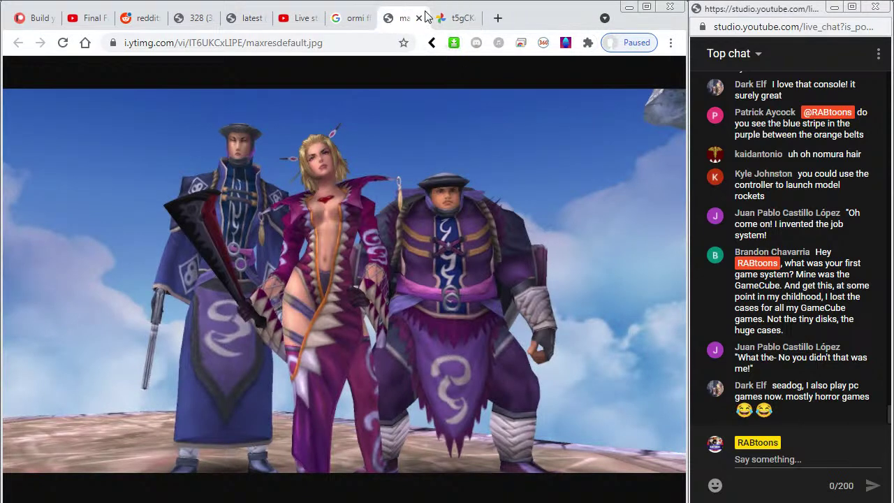
pyautogui.click(428, 17)
pyautogui.click(428, 17)
# Replace the Ormi query with "nooj ffx-2" and run the Google image search
pyautogui.moveTo(247, 79); pyautogui.dragTo(84, 79)
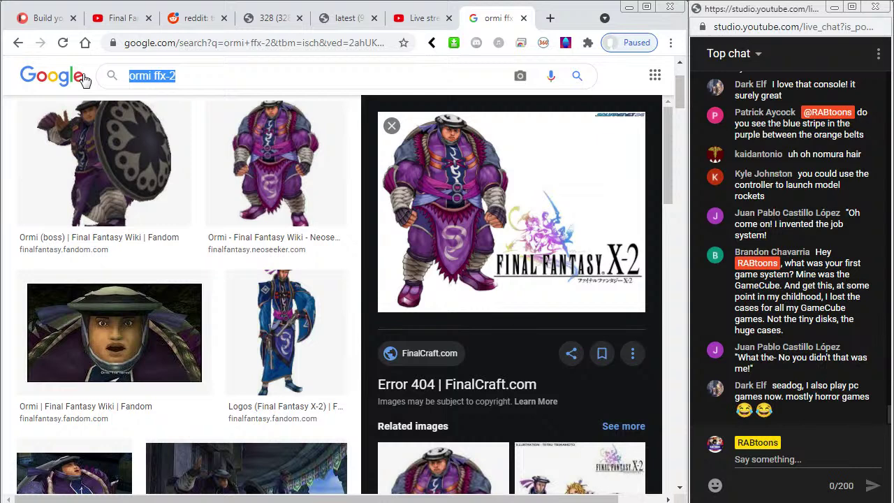
pyautogui.write('nooju')
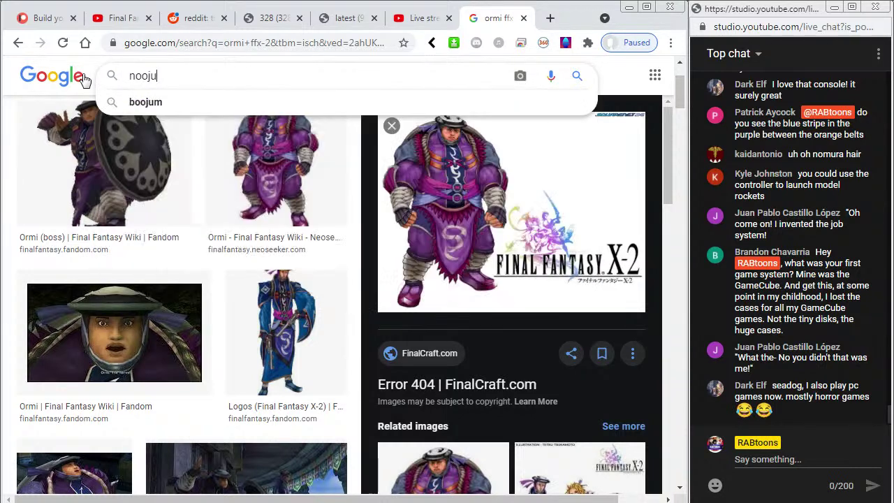
pyautogui.press('BackSpace')
pyautogui.write('ffx-2')
pyautogui.press('Return')
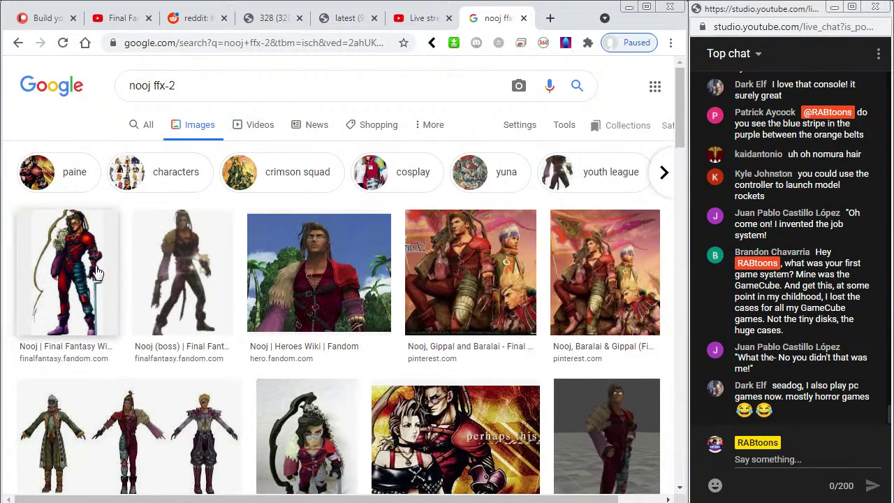
# Open the full-body Nooj artwork from the Final Fantasy Wiki result in a new tab and view it there
pyautogui.click(99, 273)
pyautogui.rightClick(586, 241)
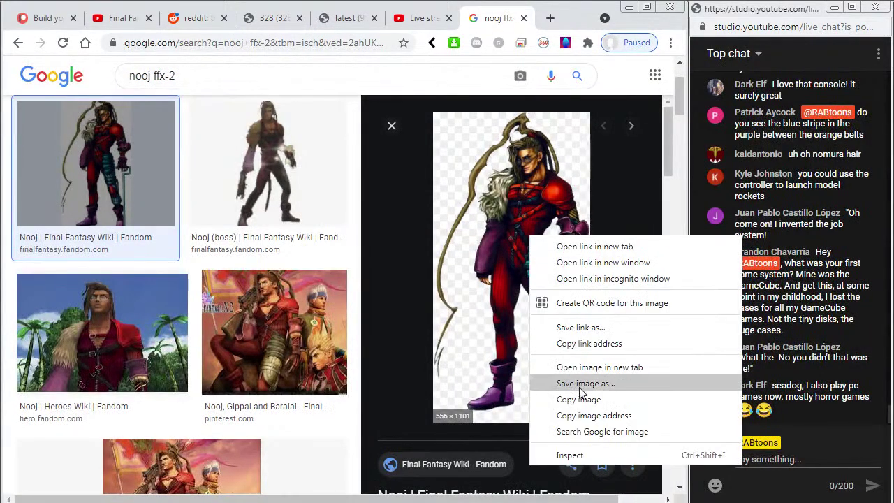
pyautogui.click(594, 368)
pyautogui.click(501, 18)
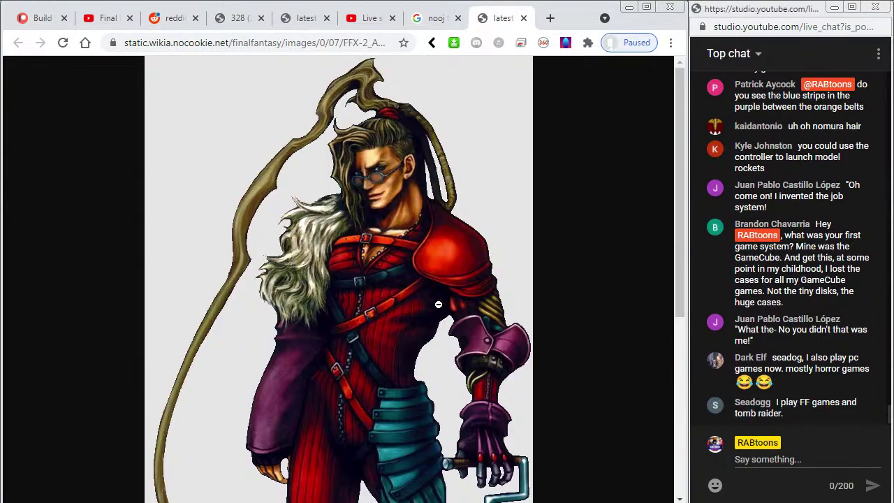
# Return to the image search, search for "nooj opera omnia", and look through the results
pyautogui.click(430, 20)
pyautogui.scroll(2, 307, 133)
pyautogui.click(184, 89)
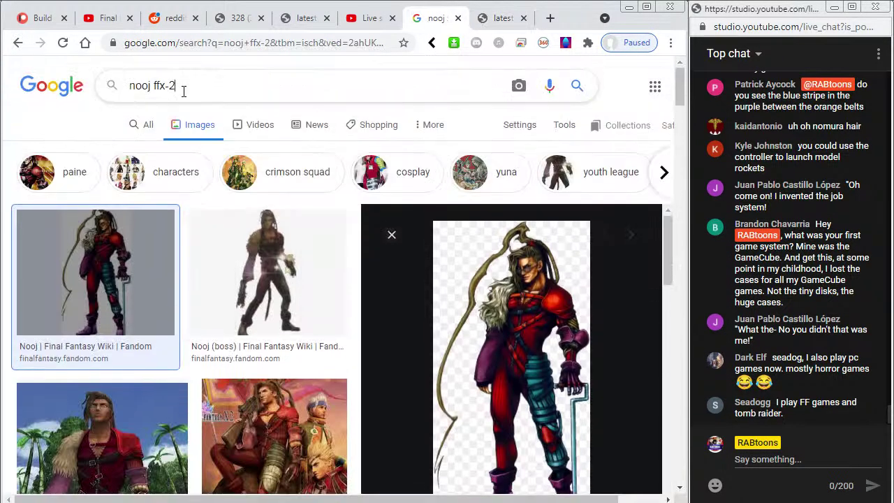
pyautogui.moveTo(184, 89); pyautogui.dragTo(157, 109)
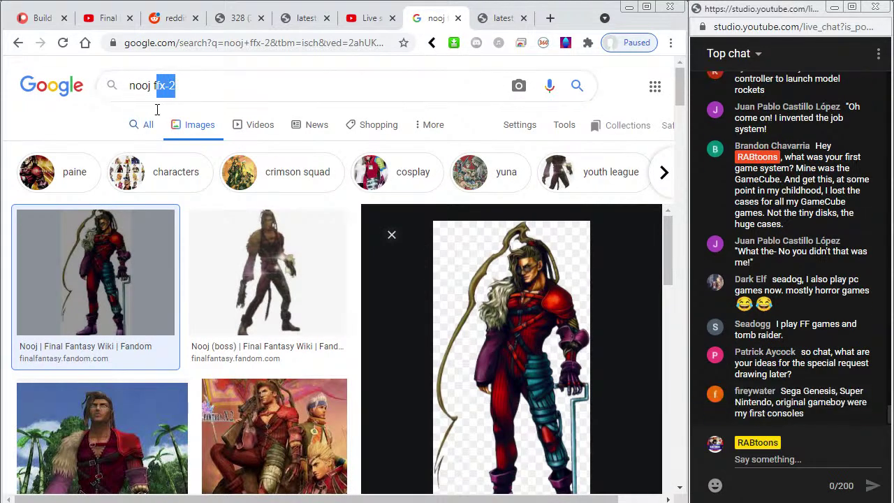
pyautogui.write('opera omnia')
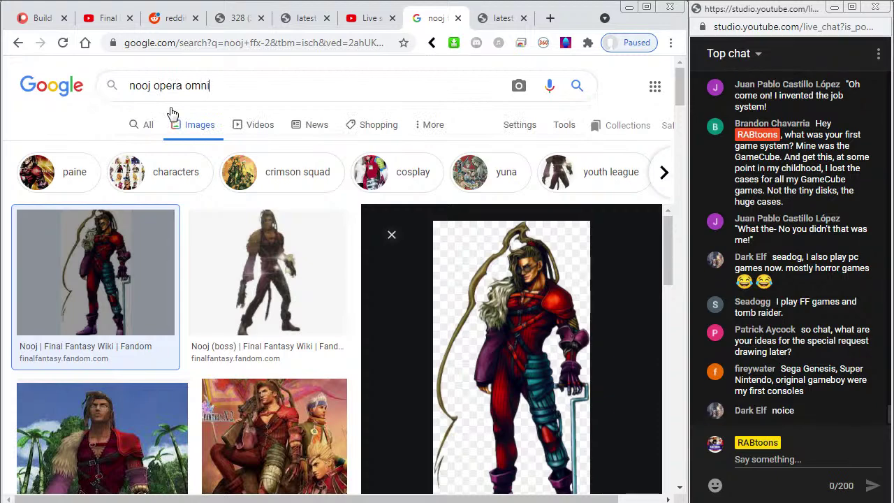
pyautogui.press('Return')
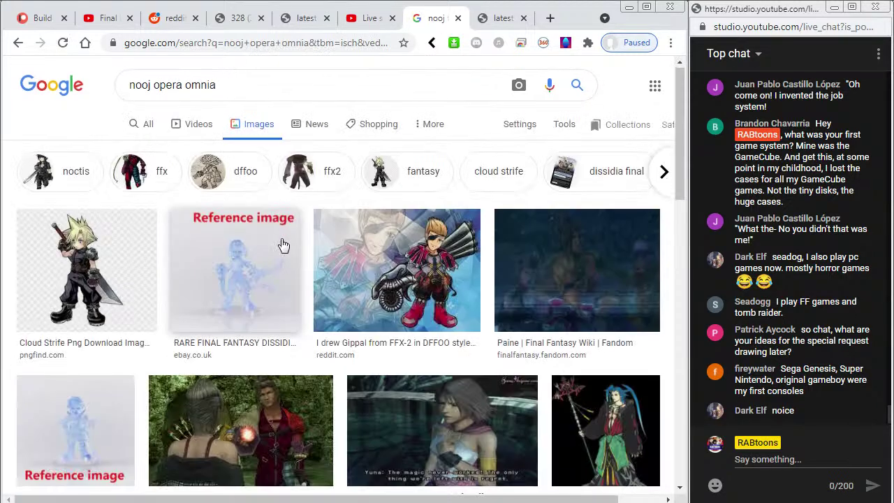
pyautogui.scroll(-4, 279, 244)
pyautogui.scroll(4, 280, 244)
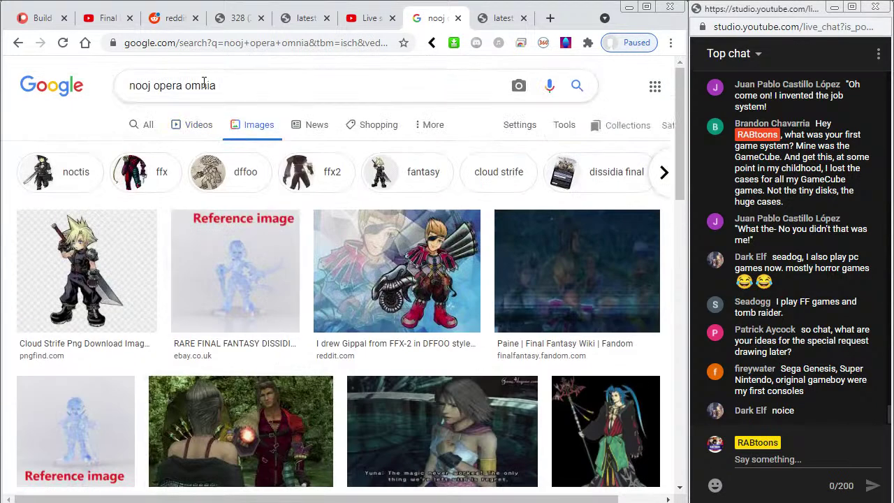
# Change the image search query to "nooj pictologica" and run it
pyautogui.doubleClick(203, 85)
pyautogui.moveTo(202, 85); pyautogui.dragTo(95, 103)
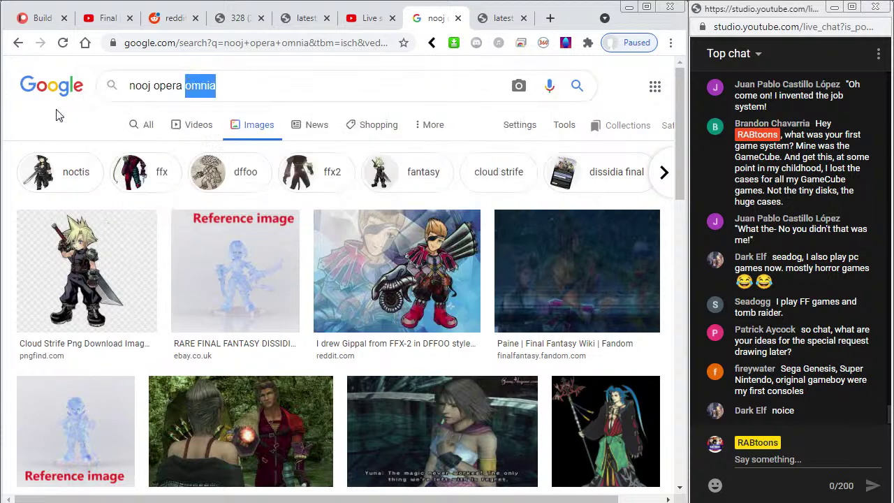
pyautogui.moveTo(219, 86); pyautogui.dragTo(157, 104)
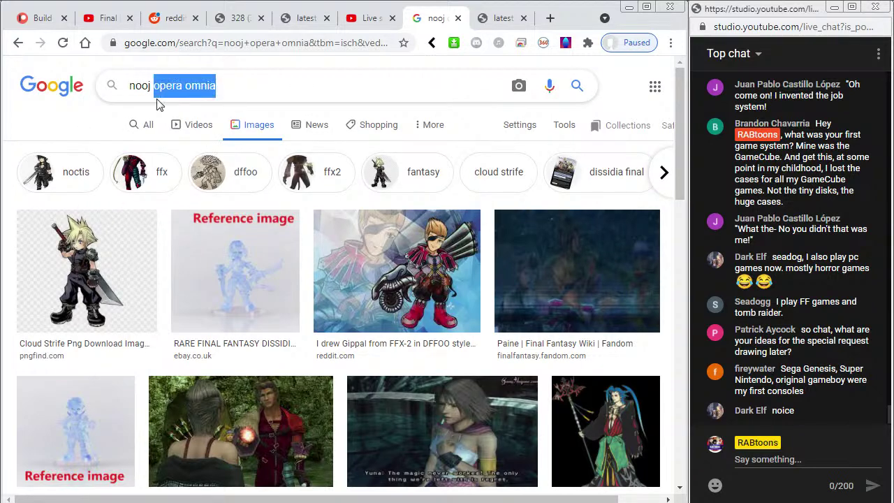
pyautogui.write('pictologica')
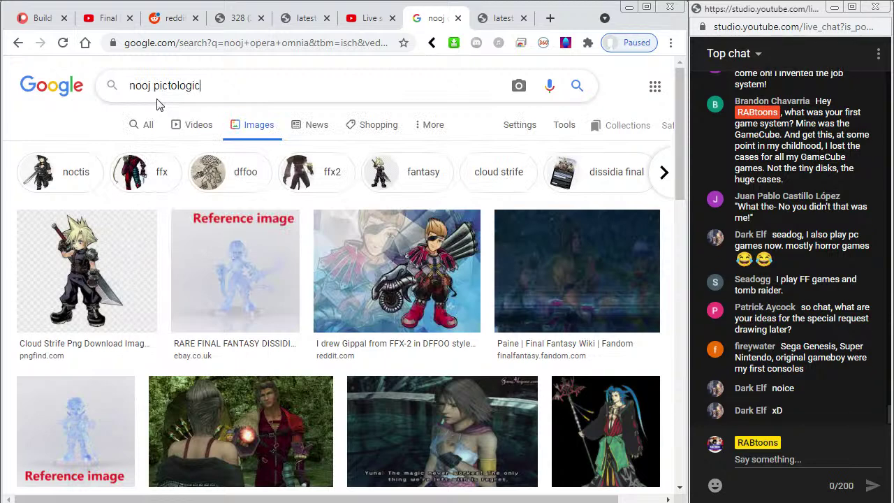
pyautogui.press('Return')
# Open the chibi Nooj artwork from the Final Fantasy Wiki result in a new tab and copy the image
pyautogui.click(185, 280)
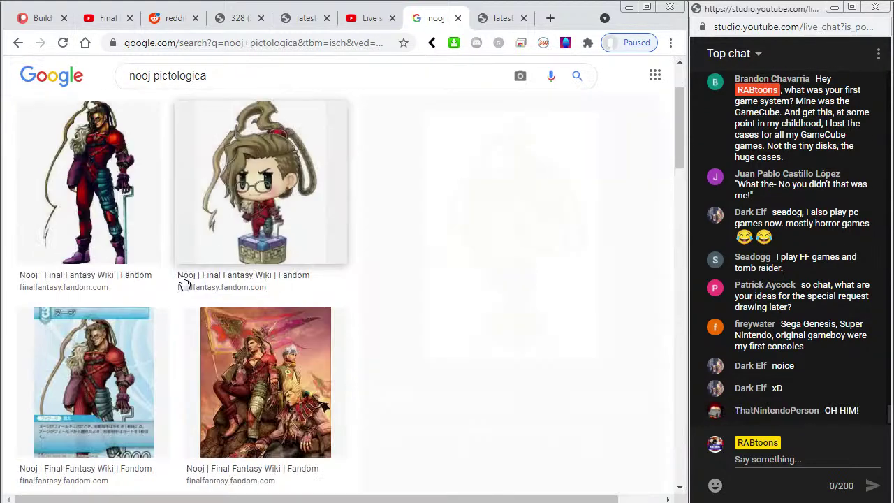
pyautogui.rightClick(466, 237)
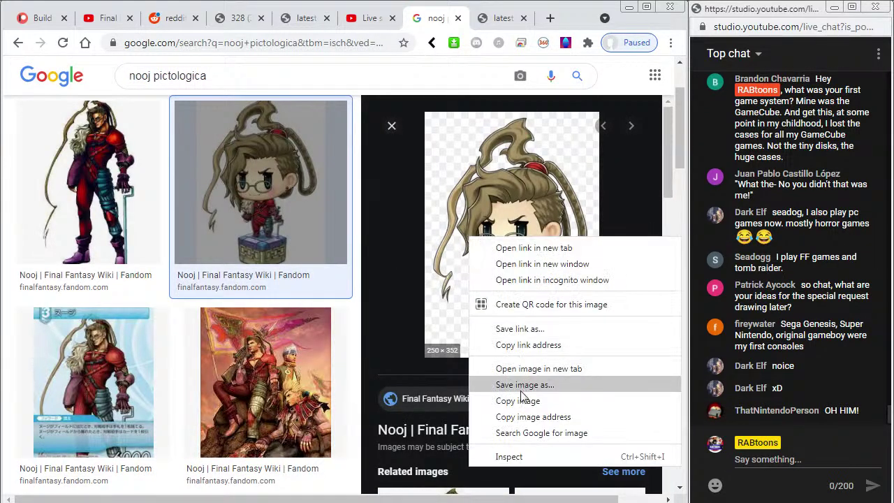
pyautogui.click(517, 363)
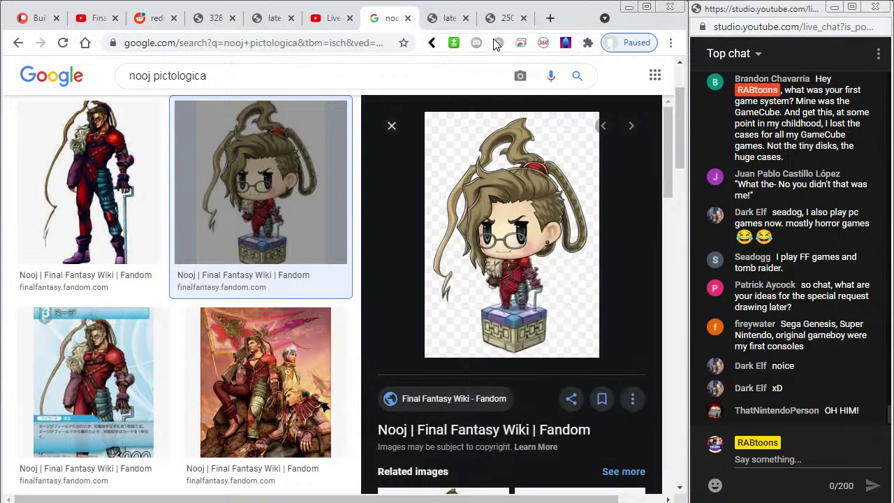
pyautogui.click(499, 17)
pyautogui.rightClick(370, 214)
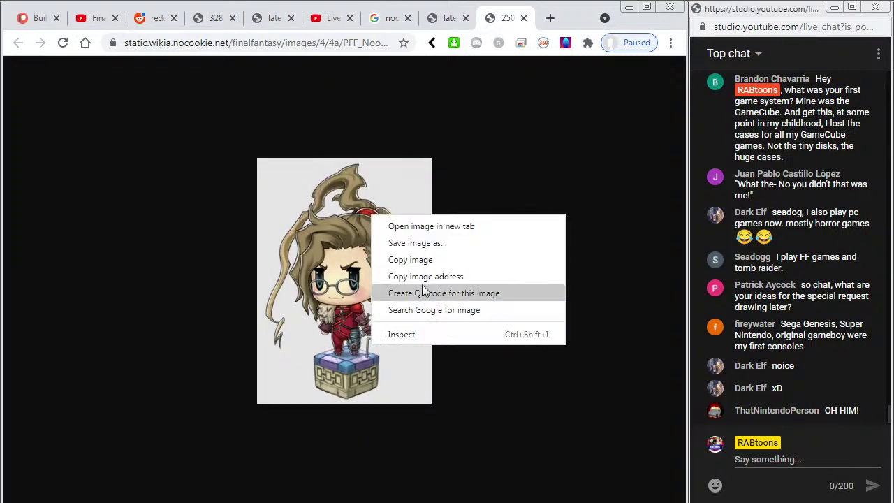
pyautogui.click(431, 257)
# Switch to Flash, paste the chibi image into the Nooj file on Layer 1, and move it beside the template head
pyautogui.hotkey('alt', 'Tab')
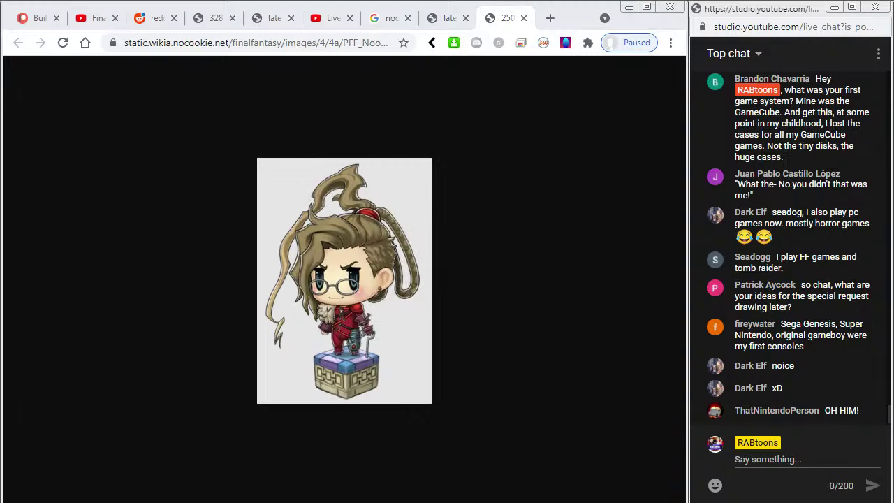
pyautogui.click(213, 490)
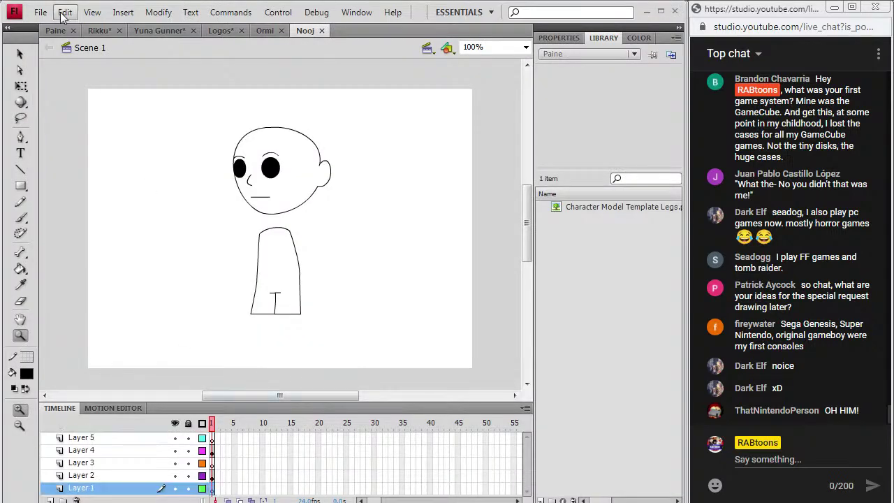
pyautogui.click(64, 12)
pyautogui.click(81, 95)
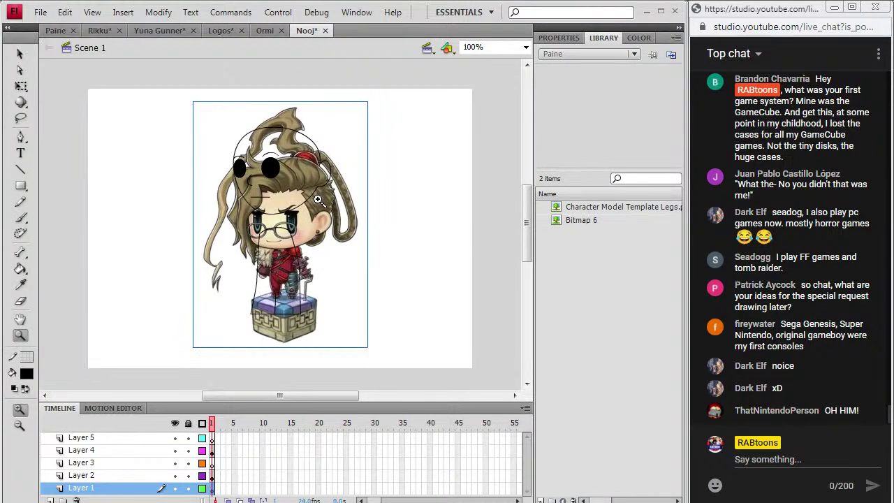
pyautogui.click(20, 54)
pyautogui.moveTo(316, 220); pyautogui.dragTo(199, 187)
pyautogui.click(20, 336)
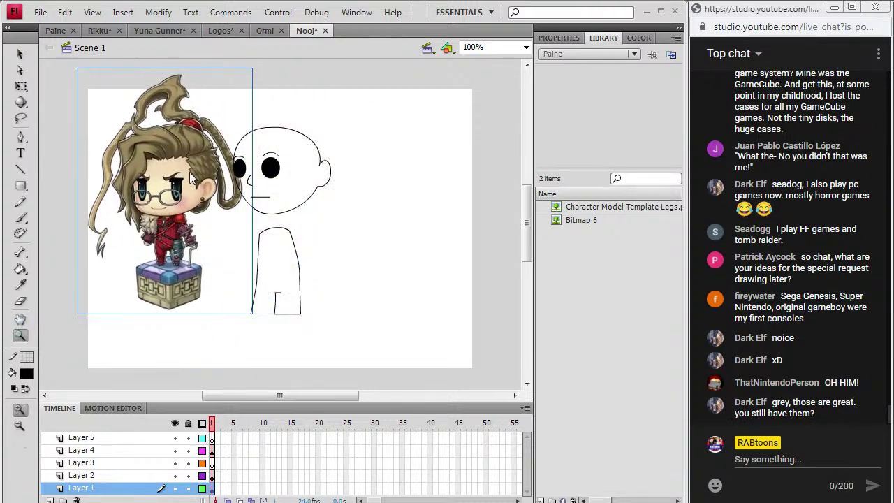
pyautogui.click(21, 57)
pyautogui.click(21, 56)
pyautogui.moveTo(179, 169); pyautogui.dragTo(170, 165)
pyautogui.click(21, 336)
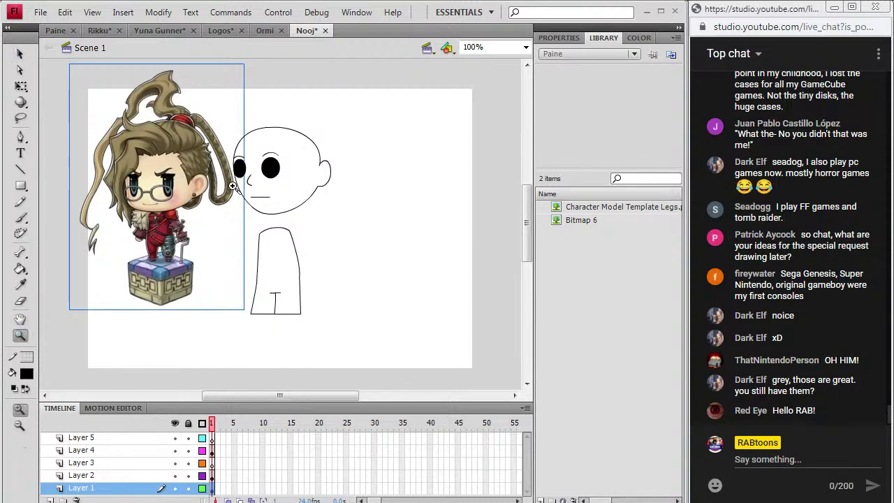
# Zoom to 200% on the head and get the Brush tool ready on frame 1 of Layer 5
pyautogui.click(254, 169)
pyautogui.press('b')
pyautogui.moveTo(264, 396); pyautogui.dragTo(253, 371)
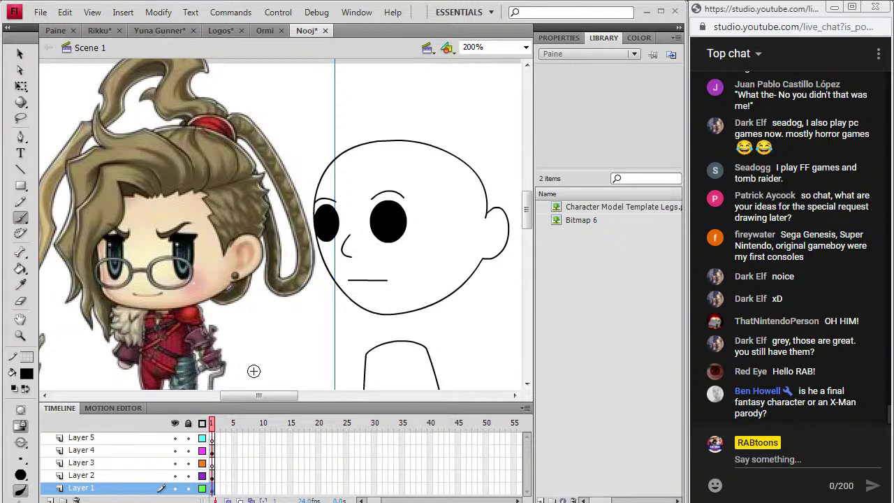
pyautogui.click(213, 451)
pyautogui.click(212, 438)
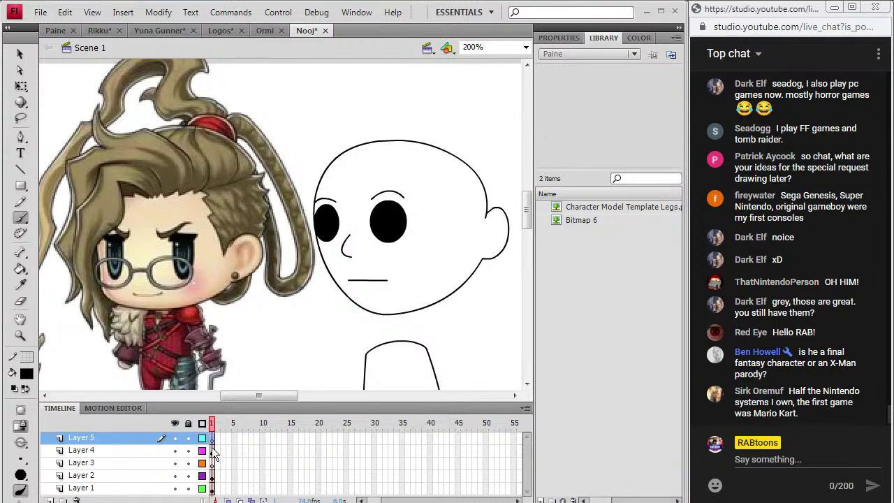
pyautogui.moveTo(290, 395); pyautogui.dragTo(282, 396)
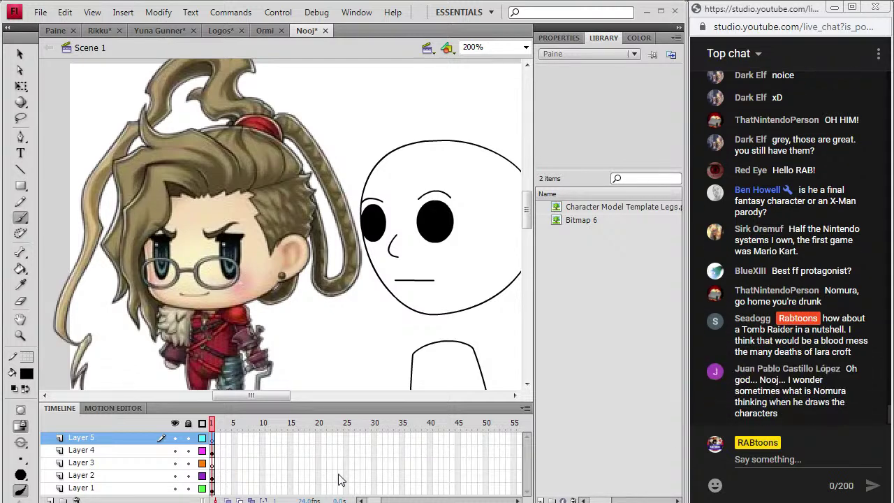
# Switch to the browser, examine the full-body Nooj artwork's hair and outfit, and return to Flash
pyautogui.click(341, 499)
pyautogui.click(447, 17)
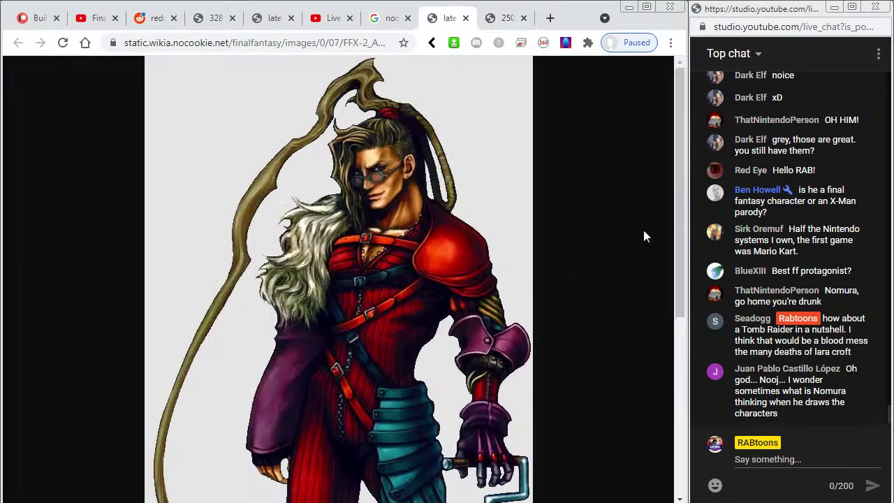
pyautogui.moveTo(683, 216); pyautogui.dragTo(667, 280)
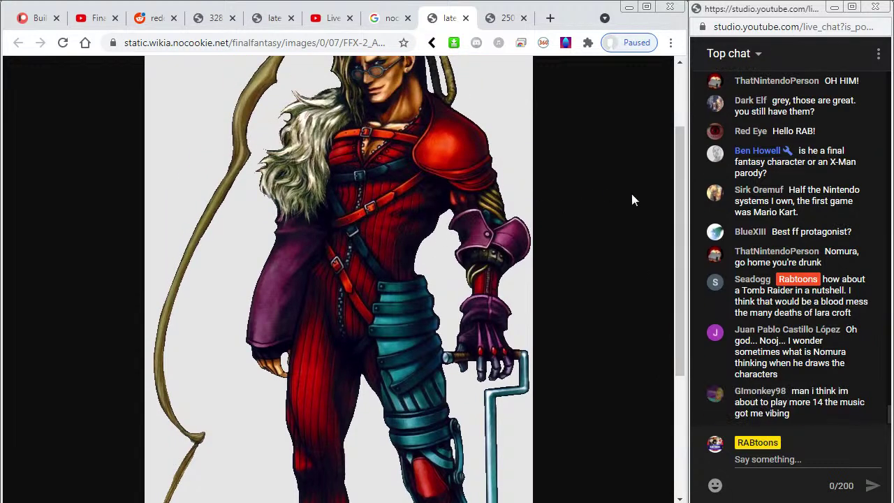
pyautogui.moveTo(678, 232); pyautogui.dragTo(655, 208)
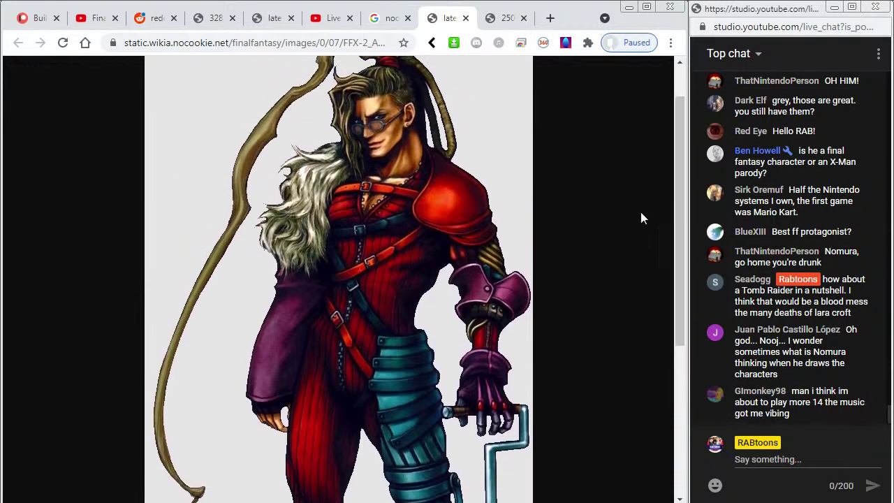
pyautogui.hotkey('alt', 'Tab')
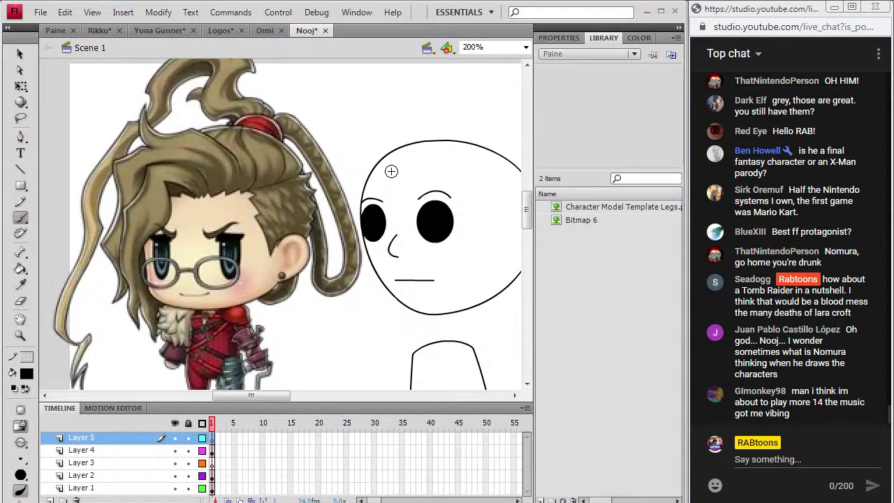
# Brush the long pointed front hair strands beside the face and the curled tuft above the forehead
pyautogui.moveTo(382, 180); pyautogui.dragTo(387, 183)
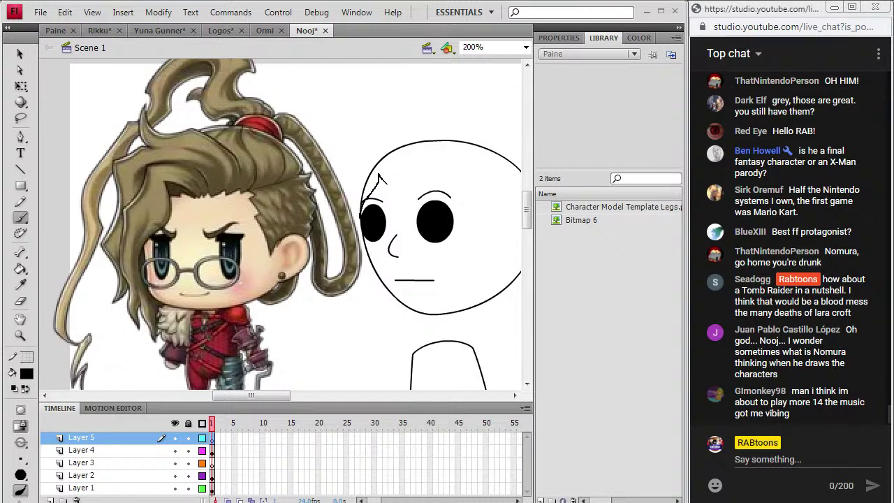
pyautogui.moveTo(362, 239); pyautogui.dragTo(364, 263)
pyautogui.moveTo(361, 164); pyautogui.dragTo(371, 150)
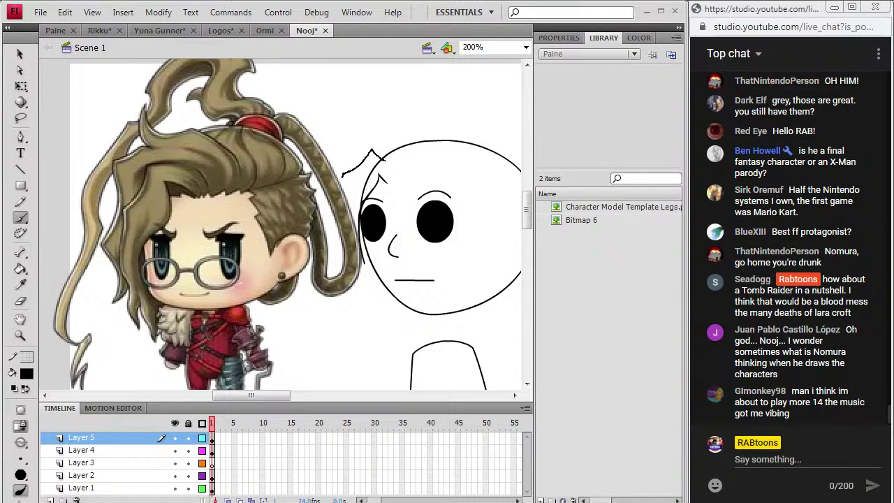
pyautogui.moveTo(340, 179); pyautogui.dragTo(333, 200)
pyautogui.moveTo(347, 245)
pyautogui.mouseDown()
pyautogui.moveTo(340, 265)
pyautogui.moveTo(351, 289)
pyautogui.mouseUp()
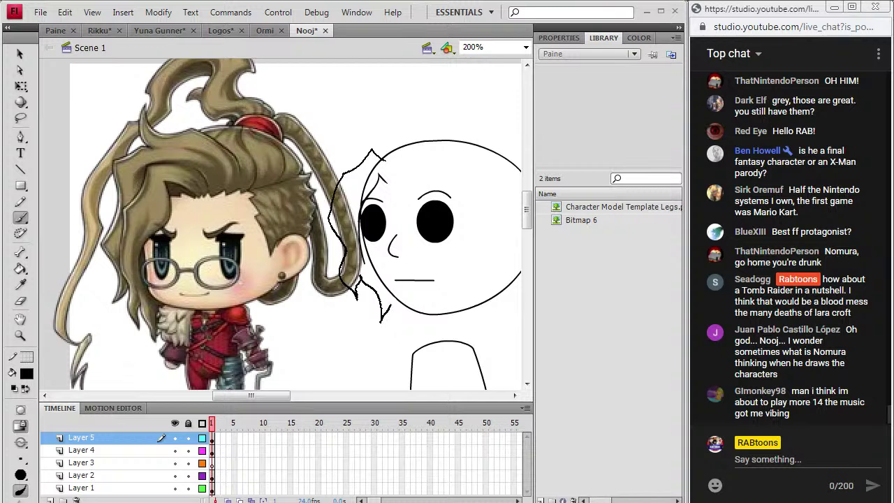
pyautogui.moveTo(381, 321); pyautogui.dragTo(381, 321)
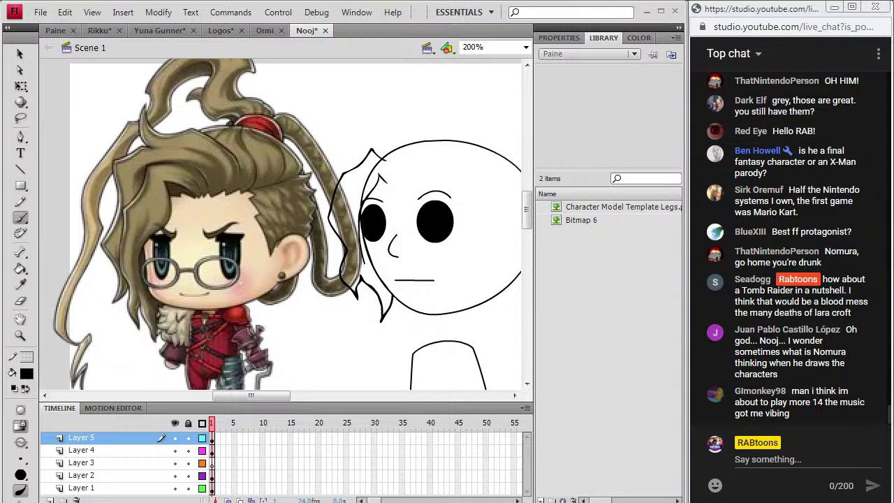
pyautogui.moveTo(330, 174)
pyautogui.mouseDown()
pyautogui.moveTo(319, 214)
pyautogui.moveTo(335, 252)
pyautogui.moveTo(331, 277)
pyautogui.moveTo(340, 264)
pyautogui.mouseUp()
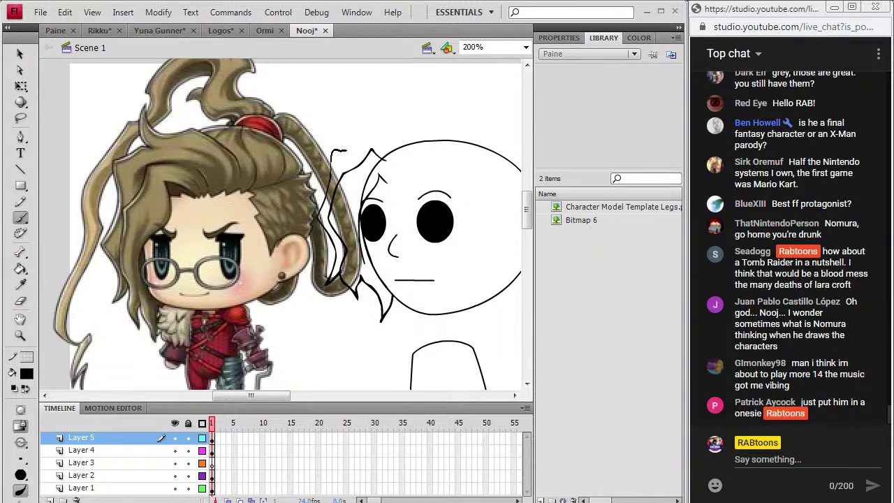
pyautogui.moveTo(369, 139)
pyautogui.mouseDown()
pyautogui.moveTo(354, 120)
pyautogui.moveTo(365, 100)
pyautogui.moveTo(373, 125)
pyautogui.moveTo(409, 116)
pyautogui.moveTo(434, 142)
pyautogui.mouseUp()
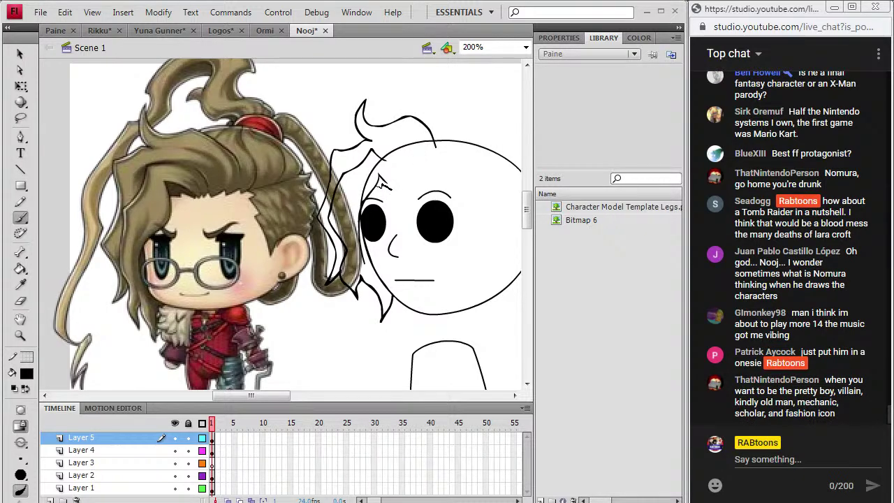
# Draw the jagged hairline across the forehead, the pointed sideburn and the spiky hair behind the ear, and add short stubble strokes
pyautogui.moveTo(424, 180); pyautogui.dragTo(468, 179)
pyautogui.moveTo(282, 396); pyautogui.dragTo(292, 396)
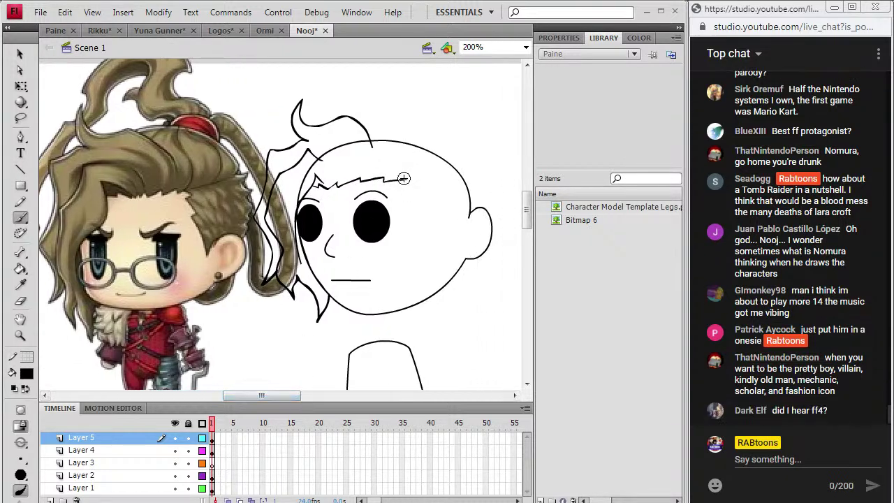
pyautogui.moveTo(405, 180); pyautogui.dragTo(424, 180)
pyautogui.moveTo(440, 243); pyautogui.dragTo(445, 238)
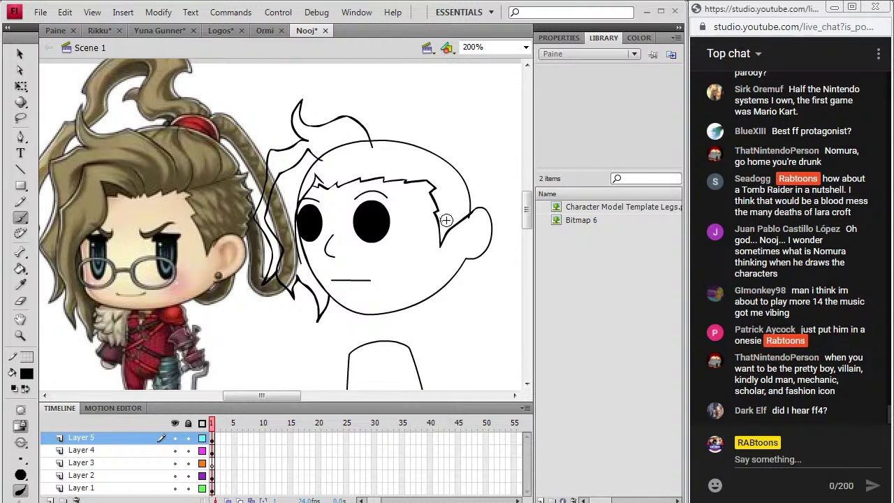
pyautogui.moveTo(447, 222); pyautogui.dragTo(454, 217)
pyautogui.moveTo(461, 171); pyautogui.dragTo(467, 170)
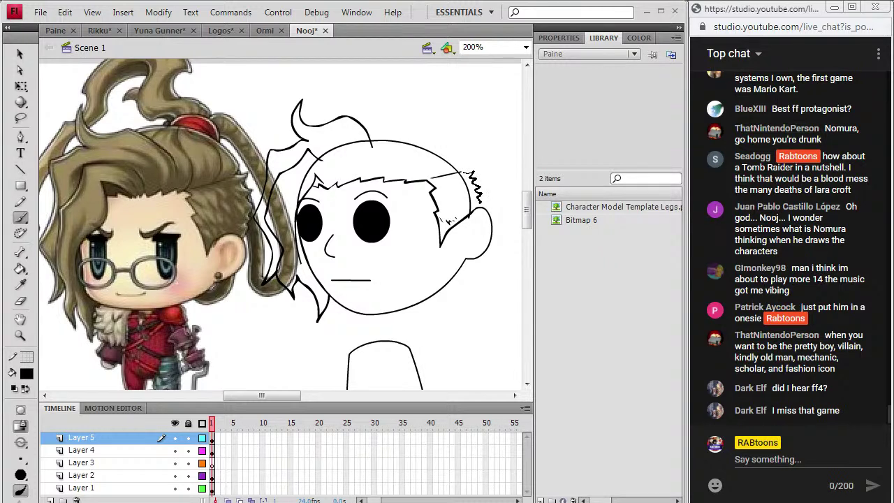
pyautogui.moveTo(479, 206); pyautogui.dragTo(472, 213)
pyautogui.moveTo(436, 184)
pyautogui.mouseDown()
pyautogui.moveTo(447, 197)
pyautogui.moveTo(442, 216)
pyautogui.moveTo(458, 211)
pyautogui.moveTo(460, 193)
pyautogui.moveTo(472, 201)
pyautogui.mouseUp()
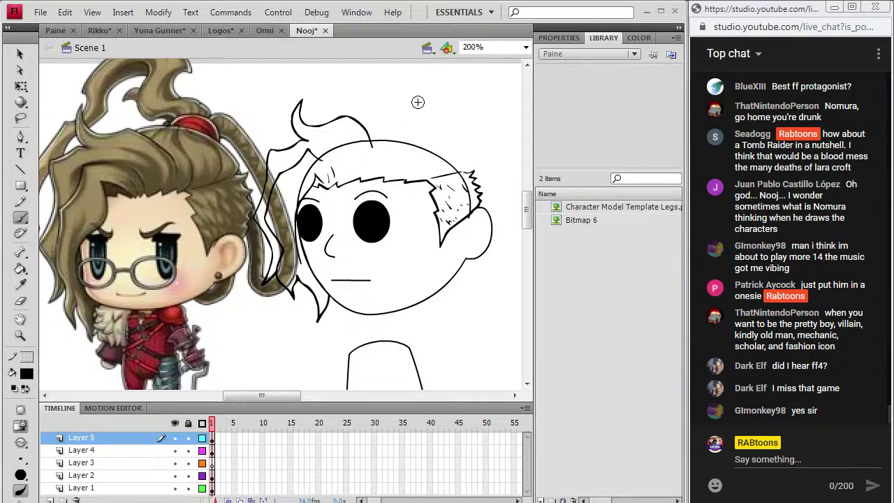
# Outline the swept-back hair over the top of the head with strand lines and a small ponytail base, and save the file
pyautogui.moveTo(367, 124)
pyautogui.mouseDown()
pyautogui.moveTo(416, 124)
pyautogui.moveTo(457, 146)
pyautogui.moveTo(456, 168)
pyautogui.mouseUp()
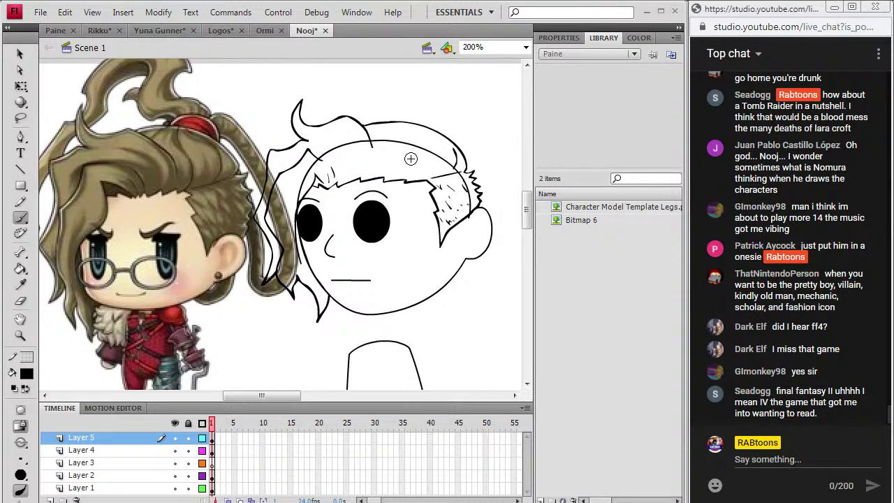
pyautogui.moveTo(389, 176)
pyautogui.mouseDown()
pyautogui.moveTo(401, 146)
pyautogui.moveTo(390, 124)
pyautogui.moveTo(383, 127)
pyautogui.mouseUp()
pyautogui.moveTo(424, 126); pyautogui.dragTo(433, 146)
pyautogui.moveTo(393, 121); pyautogui.dragTo(393, 123)
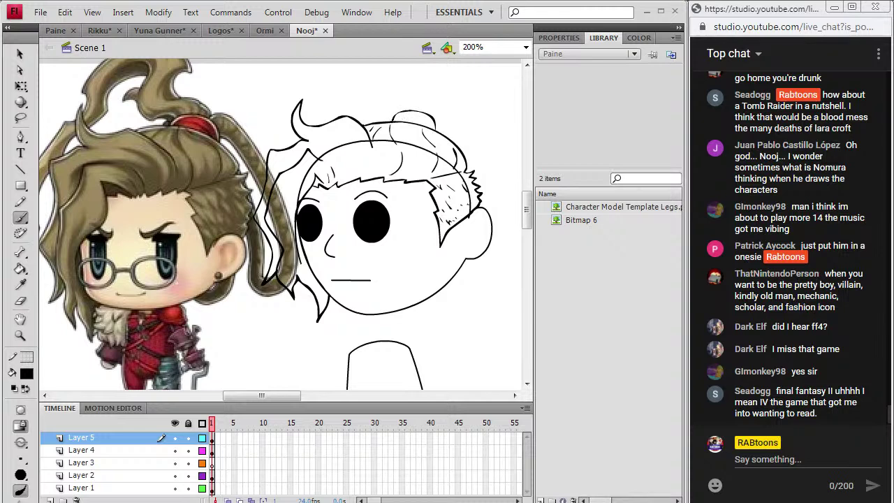
pyautogui.moveTo(409, 116); pyautogui.dragTo(422, 114)
pyautogui.click(40, 12)
pyautogui.click(32, 122)
# Draw the outer outline of the long braid from the ponytail base around behind the ear to the jaw
pyautogui.moveTo(297, 398); pyautogui.dragTo(282, 399)
pyautogui.scroll(2, 526, 203)
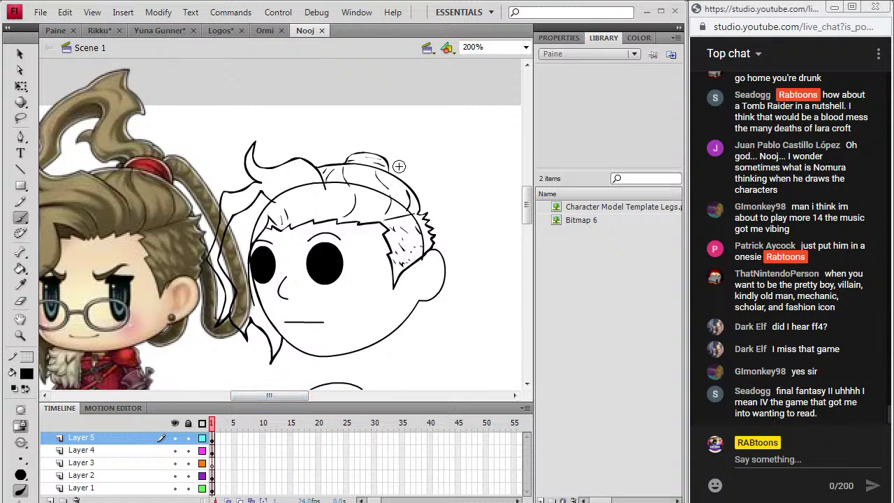
pyautogui.moveTo(390, 170)
pyautogui.mouseDown()
pyautogui.moveTo(383, 146)
pyautogui.moveTo(415, 148)
pyautogui.moveTo(438, 177)
pyautogui.moveTo(457, 232)
pyautogui.moveTo(458, 309)
pyautogui.moveTo(434, 333)
pyautogui.mouseUp()
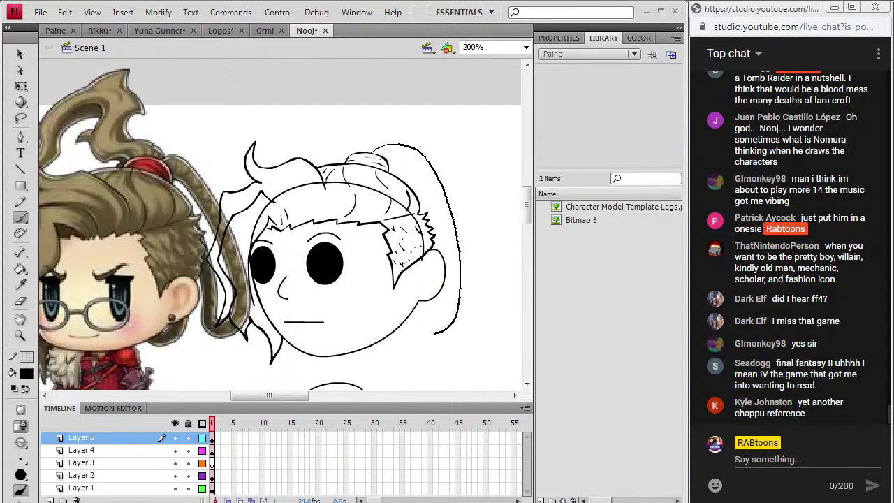
pyautogui.moveTo(418, 302); pyautogui.dragTo(419, 294)
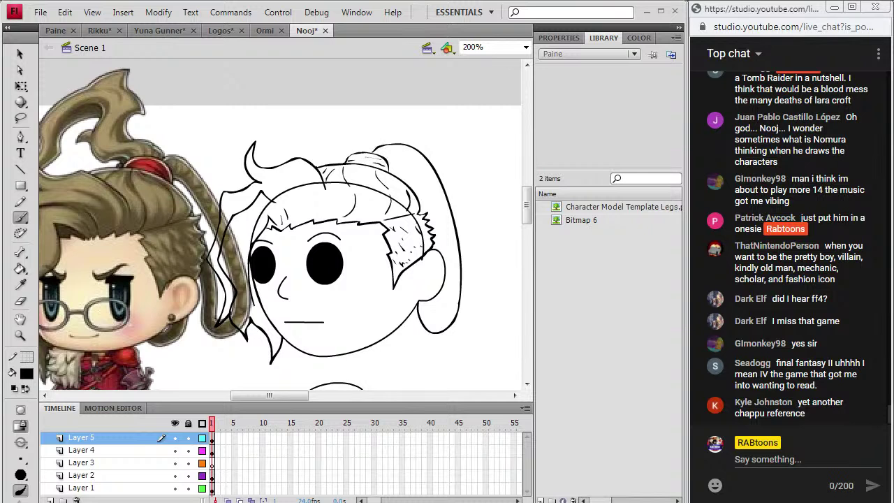
# Draw the braid's inner edge down to the jaw and add short texture strokes along its length
pyautogui.moveTo(386, 161); pyautogui.dragTo(388, 169)
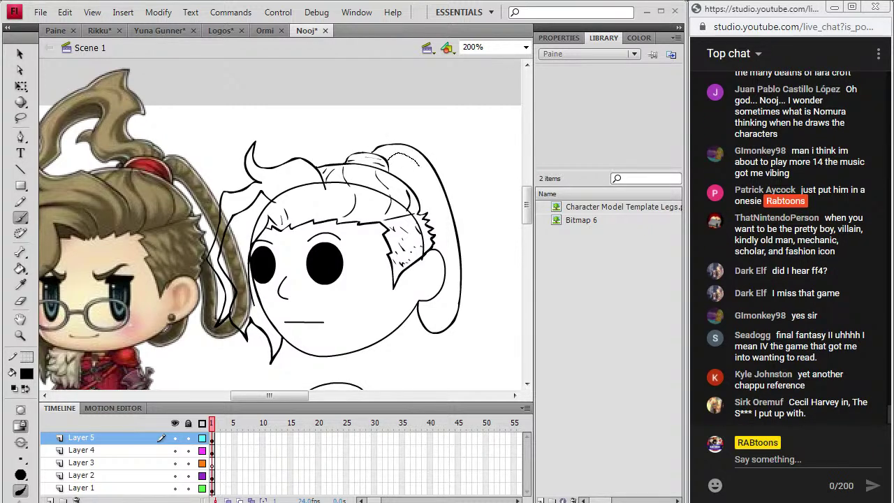
pyautogui.moveTo(427, 183); pyautogui.dragTo(440, 245)
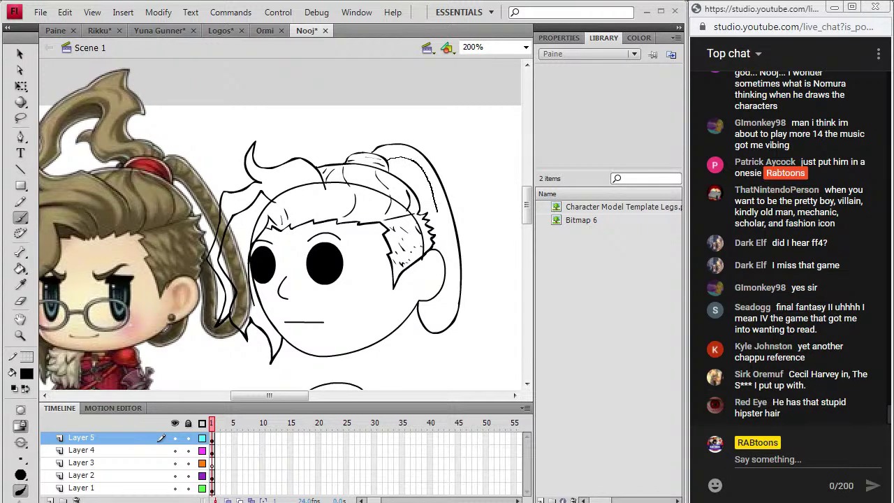
pyautogui.moveTo(442, 240); pyautogui.dragTo(447, 270)
pyautogui.moveTo(427, 311); pyautogui.dragTo(421, 299)
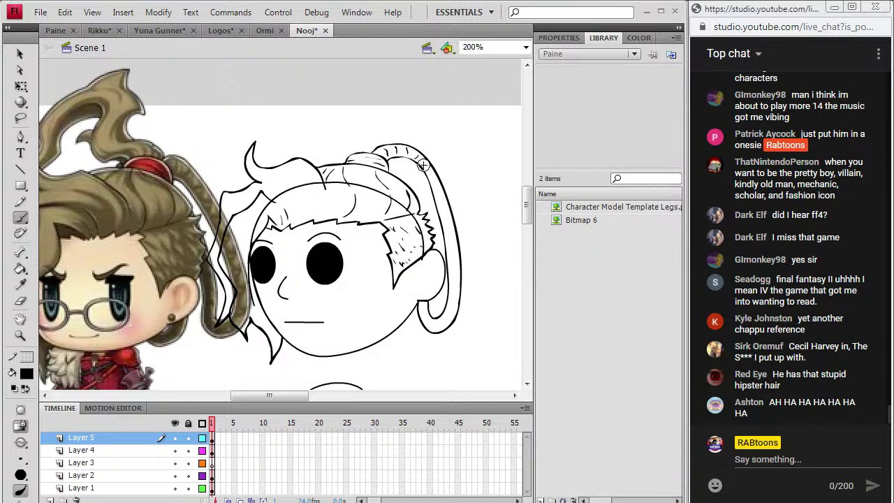
pyautogui.moveTo(418, 301)
pyautogui.mouseDown()
pyautogui.moveTo(426, 324)
pyautogui.moveTo(445, 322)
pyautogui.moveTo(453, 308)
pyautogui.moveTo(432, 169)
pyautogui.moveTo(448, 200)
pyautogui.moveTo(441, 214)
pyautogui.moveTo(452, 215)
pyautogui.moveTo(453, 261)
pyautogui.mouseUp()
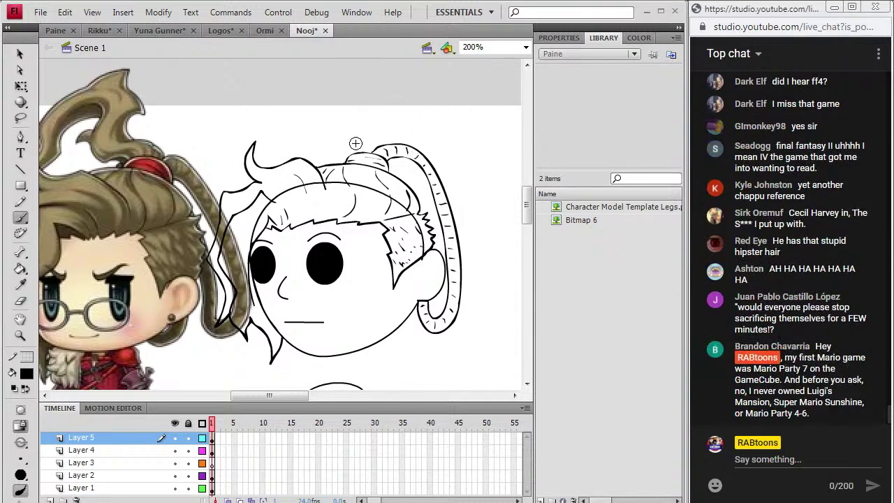
# Draw the flame-shaped ponytail rising from the hair tie, with its jagged inner curls, pointed tip and outer curve sweeping down to the front tuft
pyautogui.moveTo(291, 396); pyautogui.dragTo(284, 402)
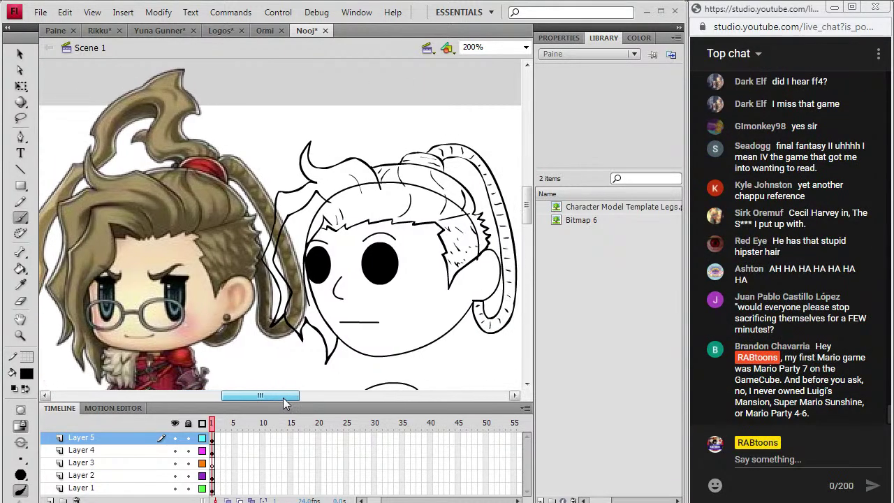
pyautogui.moveTo(419, 149); pyautogui.dragTo(398, 155)
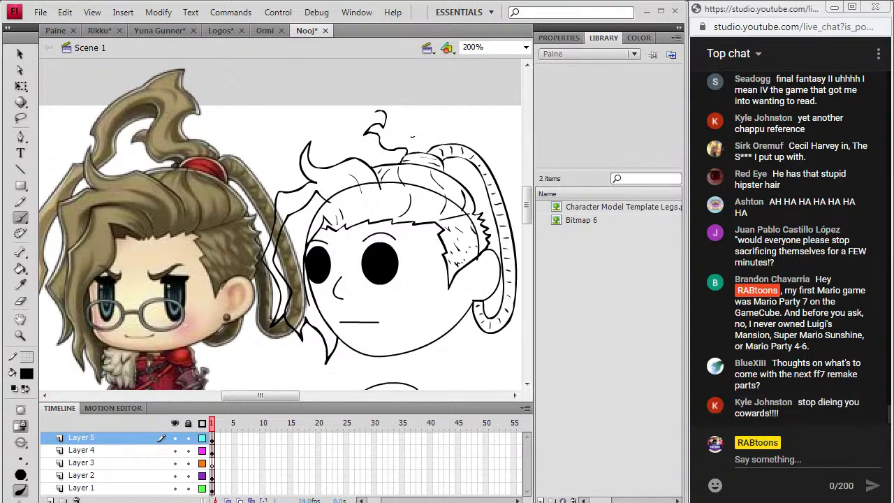
pyautogui.moveTo(438, 144); pyautogui.dragTo(440, 144)
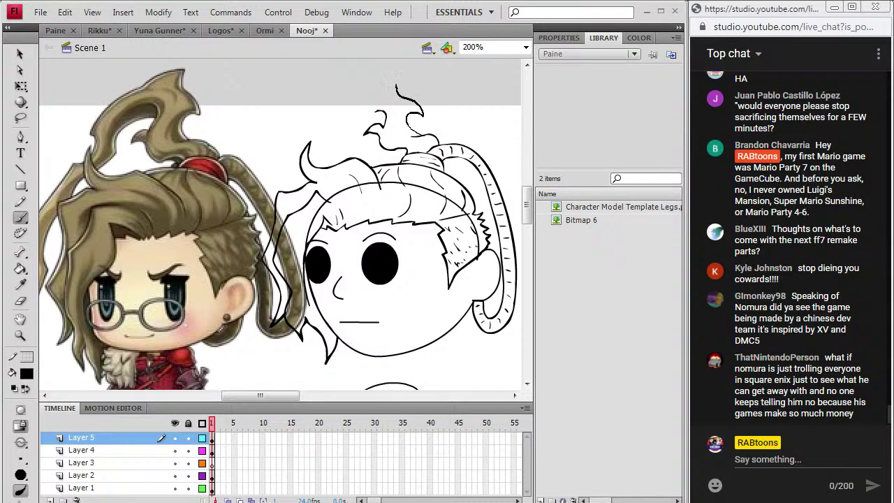
pyautogui.moveTo(414, 130)
pyautogui.mouseDown()
pyautogui.moveTo(396, 77)
pyautogui.moveTo(363, 93)
pyautogui.mouseUp()
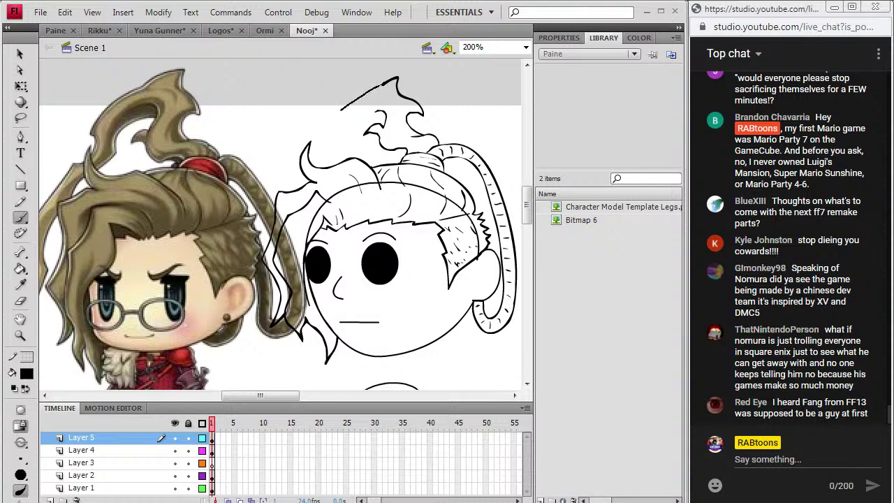
pyautogui.moveTo(329, 125); pyautogui.dragTo(325, 140)
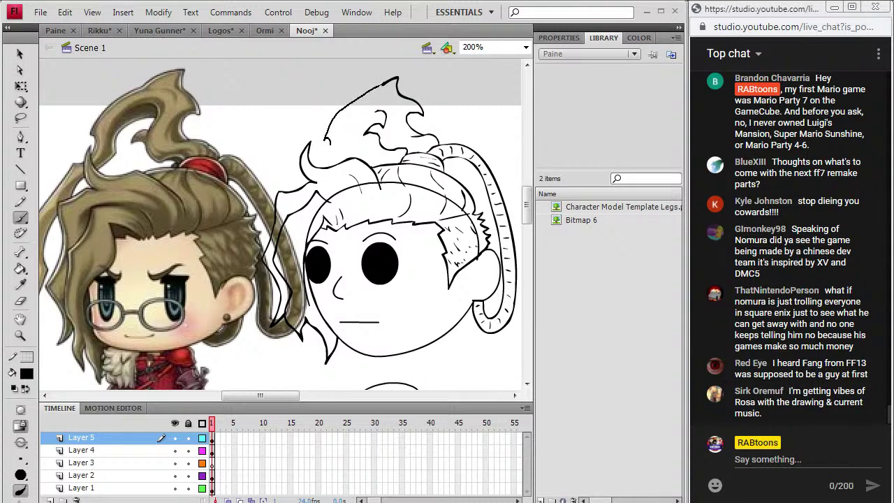
pyautogui.moveTo(312, 161); pyautogui.dragTo(311, 163)
# Draw the long loose hair strand sweeping out from the front tuft and down beside the face, ending in a wavy pointed tip
pyautogui.moveTo(259, 396); pyautogui.dragTo(245, 397)
pyautogui.scroll(-2, 506, 199)
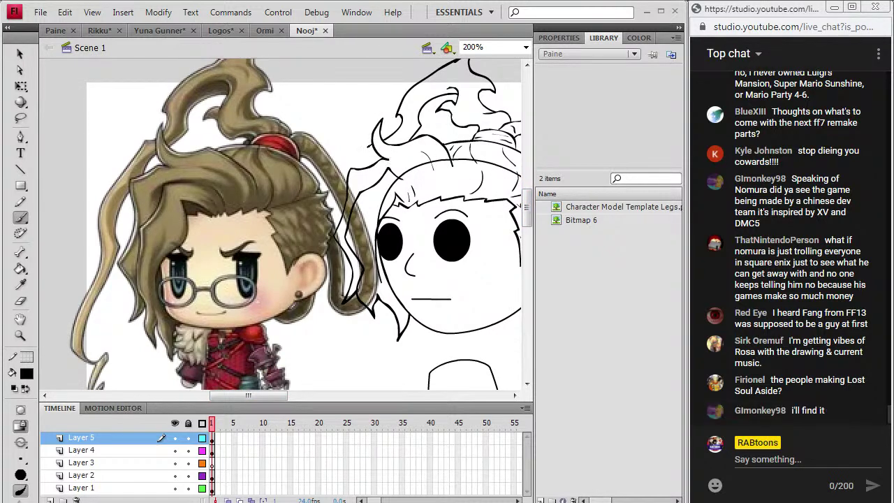
pyautogui.moveTo(347, 149); pyautogui.dragTo(340, 162)
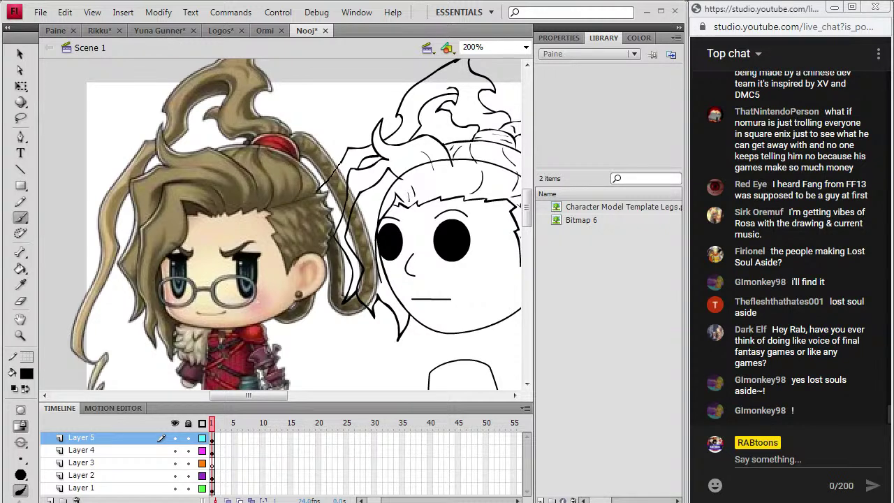
pyautogui.moveTo(308, 224)
pyautogui.mouseDown()
pyautogui.moveTo(287, 265)
pyautogui.moveTo(282, 311)
pyautogui.moveTo(303, 316)
pyautogui.mouseUp()
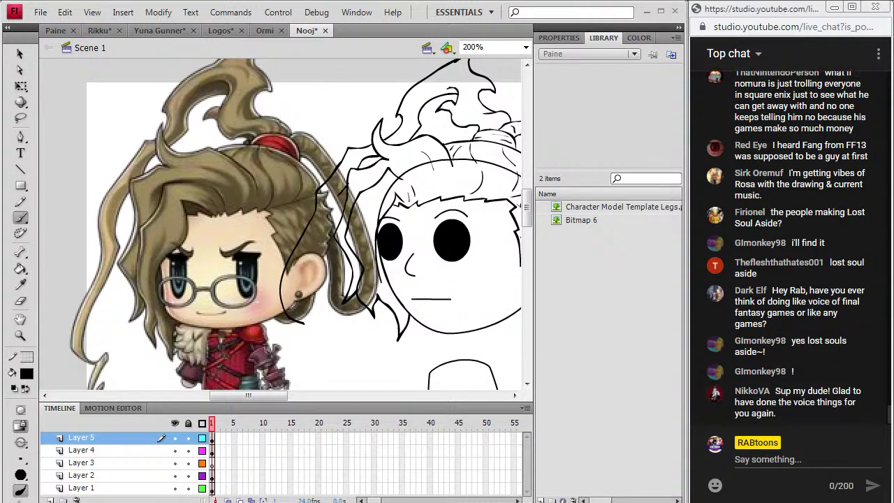
pyautogui.moveTo(333, 210)
pyautogui.mouseDown()
pyautogui.moveTo(294, 291)
pyautogui.moveTo(310, 320)
pyautogui.mouseUp()
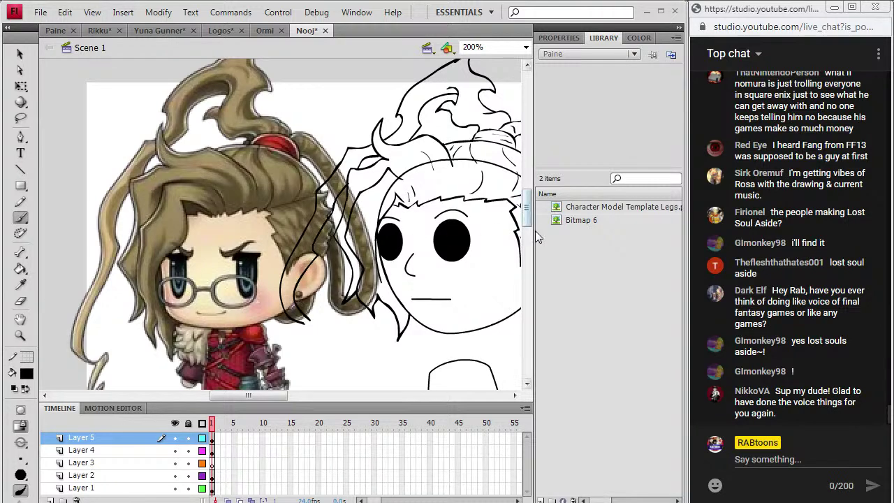
pyautogui.moveTo(528, 223); pyautogui.dragTo(529, 230)
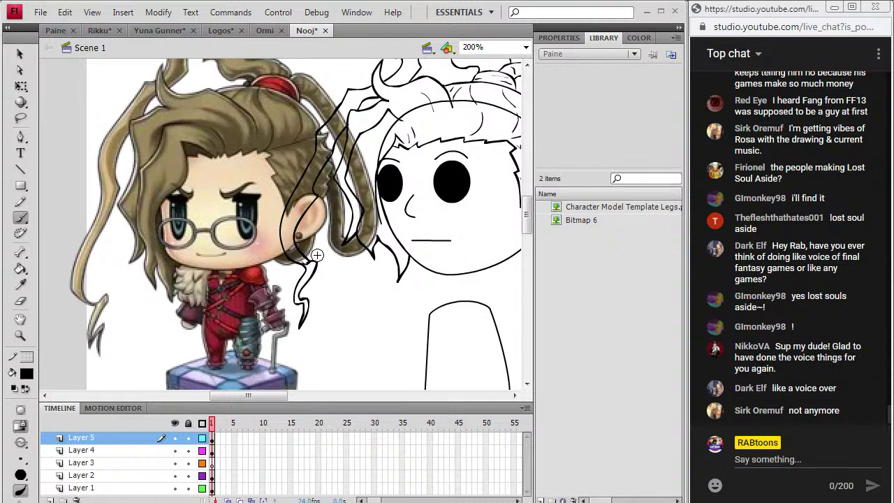
# Sample the dark brown from the reference's hair and fill the main hair, the long loose strand and the braid with it
pyautogui.moveTo(252, 393); pyautogui.dragTo(266, 394)
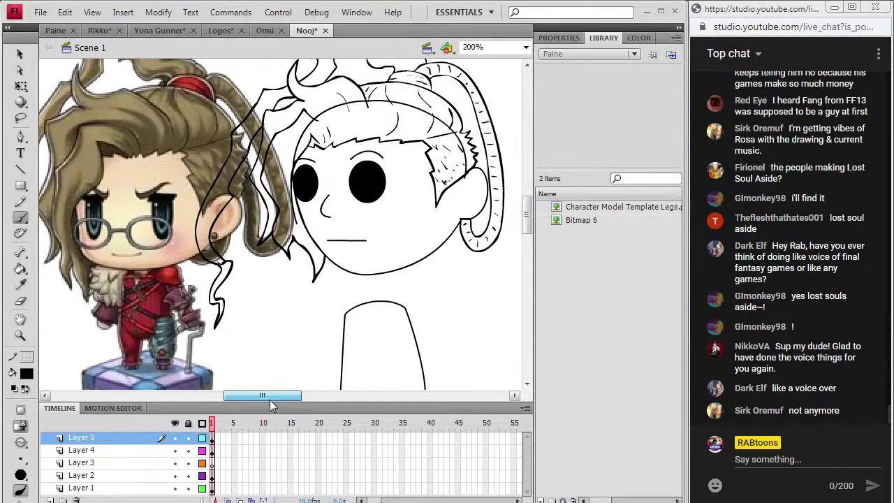
pyautogui.click(187, 135)
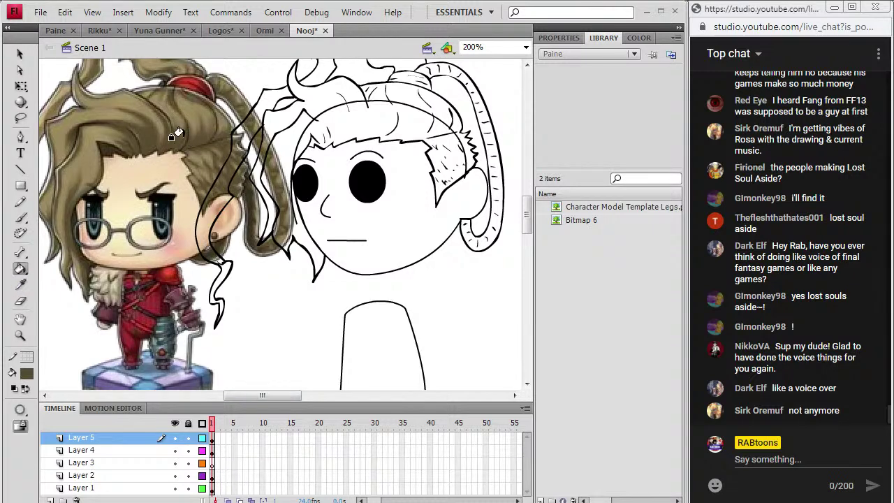
pyautogui.click(303, 98)
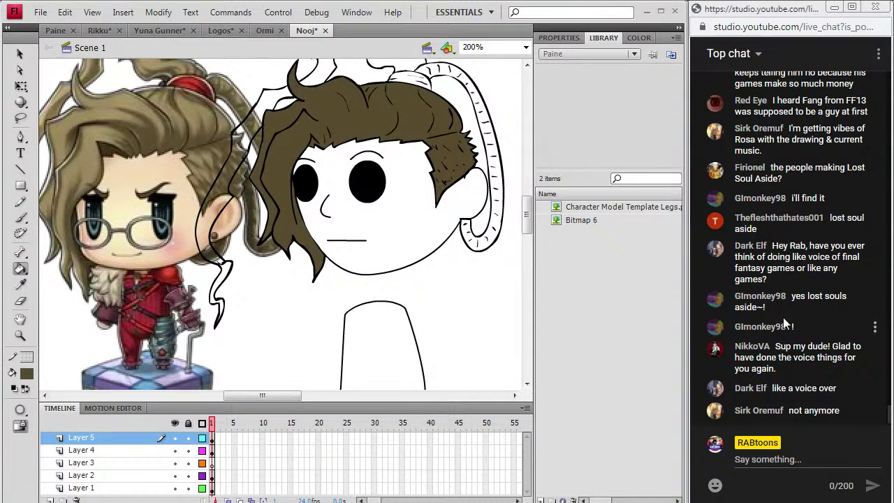
pyautogui.click(235, 129)
pyautogui.click(216, 264)
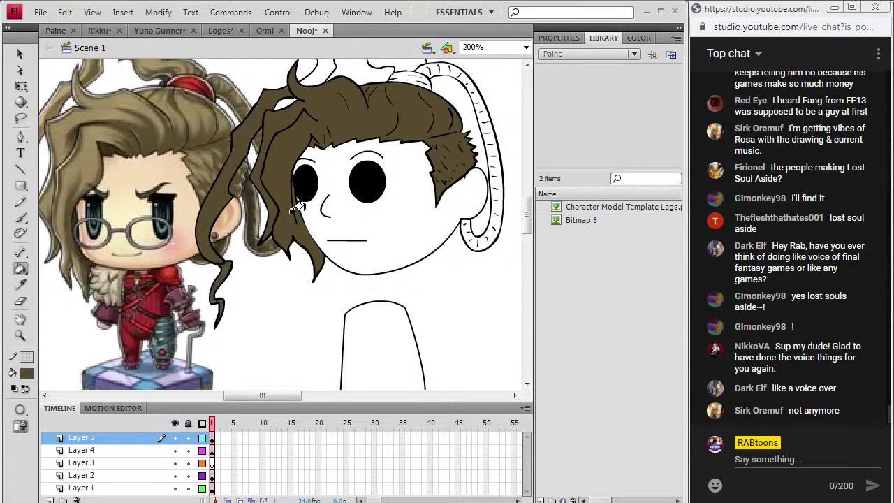
pyautogui.click(462, 230)
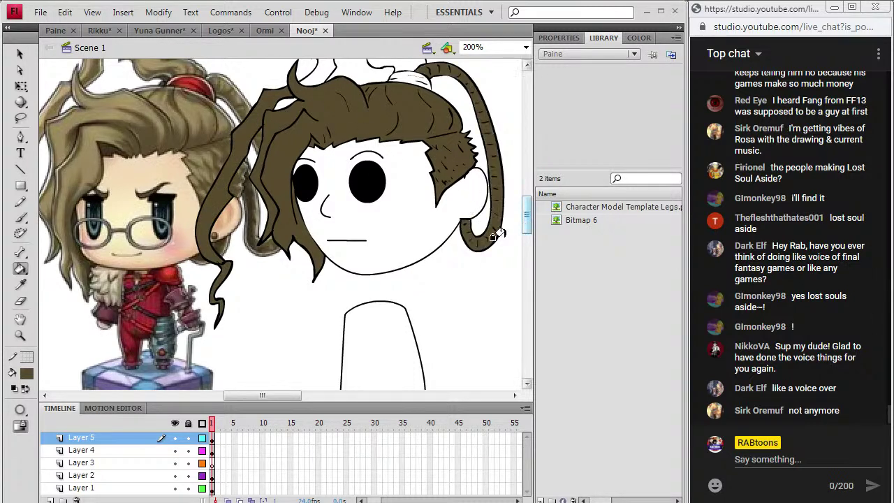
# Set the fill colour back to black and shift the chibi reference image left, away from the drawn hair
pyautogui.click(27, 374)
pyautogui.click(37, 231)
pyautogui.press('b')
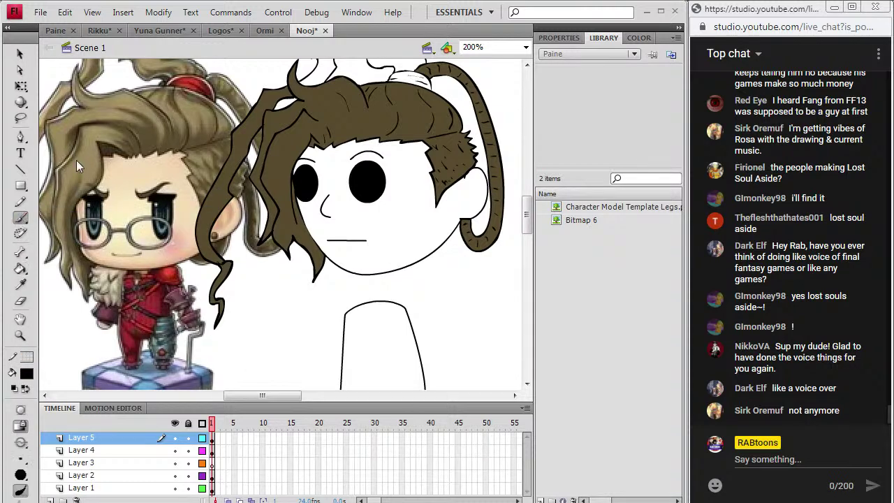
pyautogui.click(218, 437)
pyautogui.click(23, 55)
pyautogui.moveTo(144, 179)
pyautogui.mouseDown()
pyautogui.moveTo(143, 336)
pyautogui.moveTo(117, 342)
pyautogui.moveTo(93, 184)
pyautogui.mouseUp()
pyautogui.press('b')
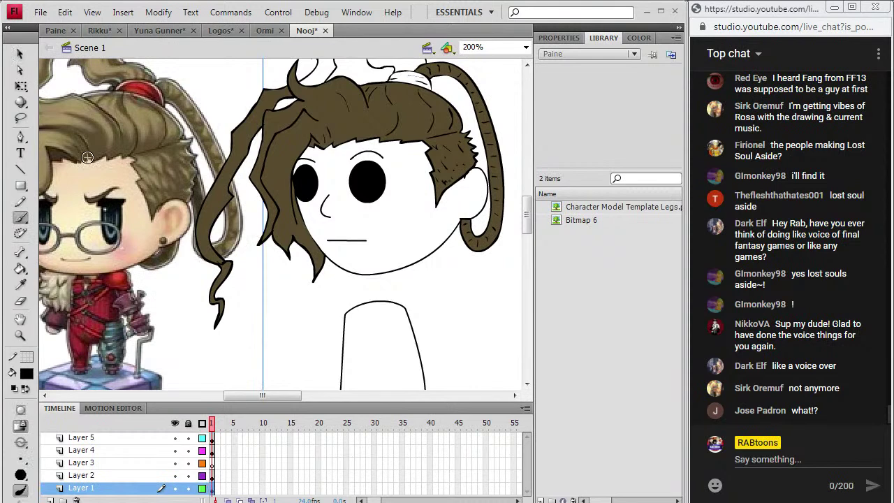
# On Layer 5, draw the small braid loop below the jaw with short texture strokes and fill it with the hair's dark brown
pyautogui.click(213, 438)
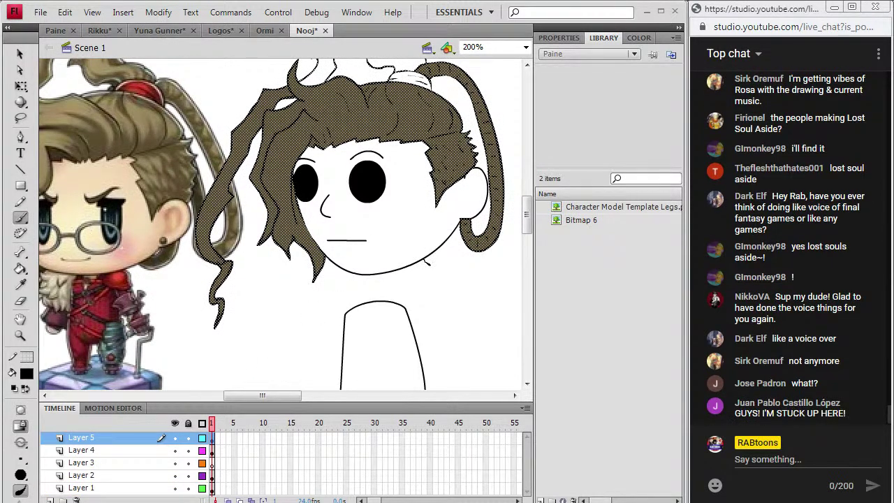
pyautogui.moveTo(444, 264); pyautogui.dragTo(458, 231)
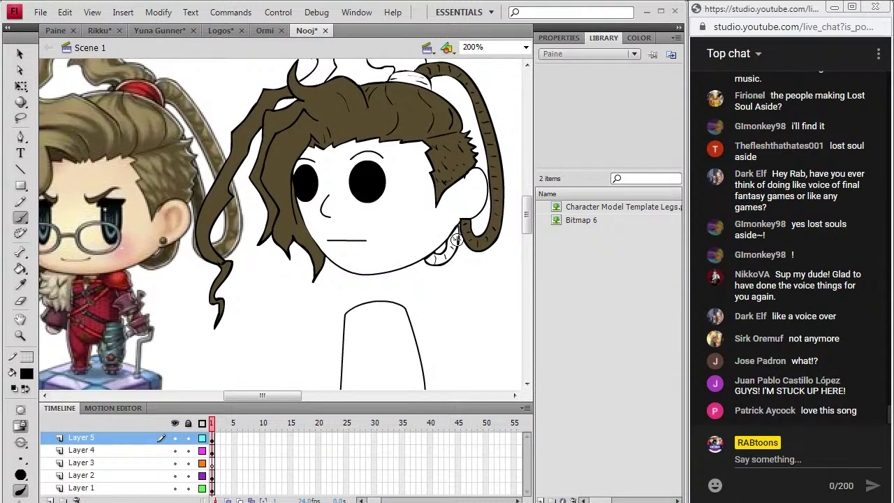
pyautogui.click(21, 284)
pyautogui.click(299, 142)
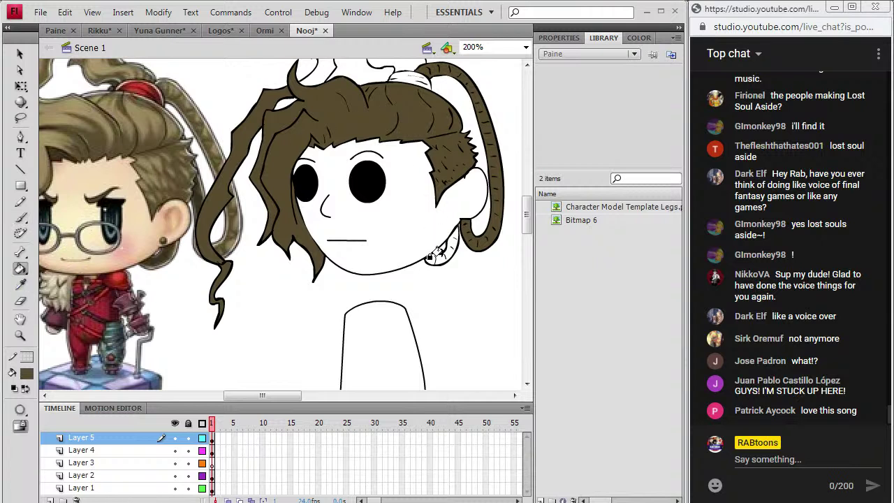
pyautogui.click(20, 301)
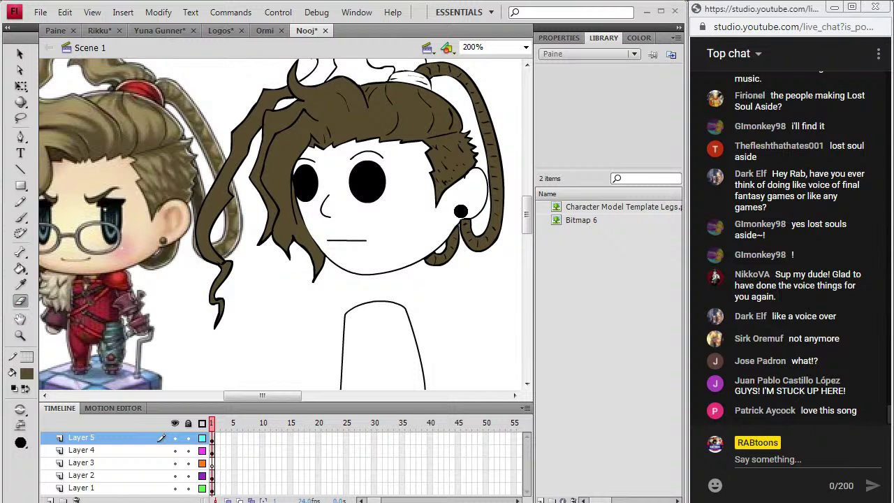
# Temporarily hide Layer 5, sample the reference's skin tone and fill the face and ear with it
pyautogui.click(175, 438)
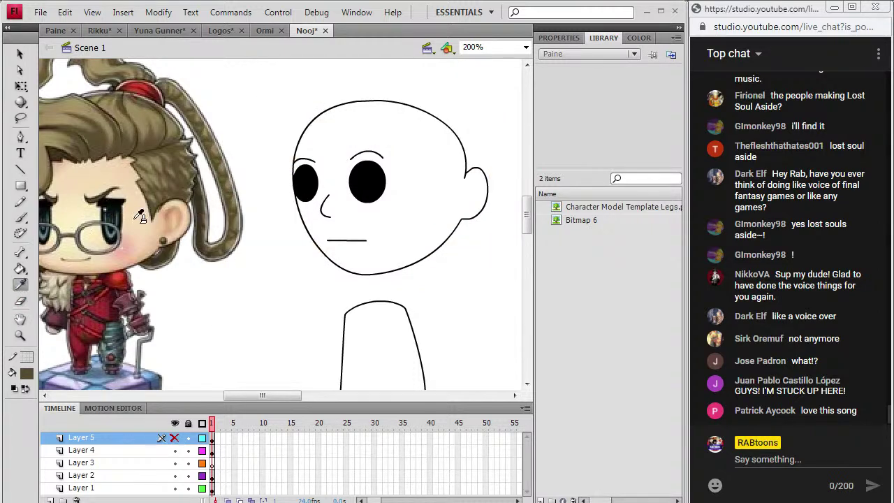
pyautogui.press('k')
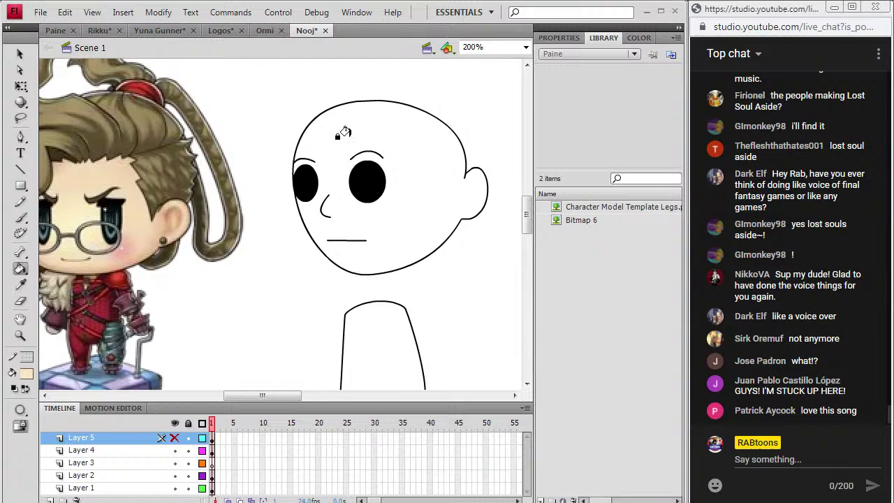
pyautogui.click(426, 144)
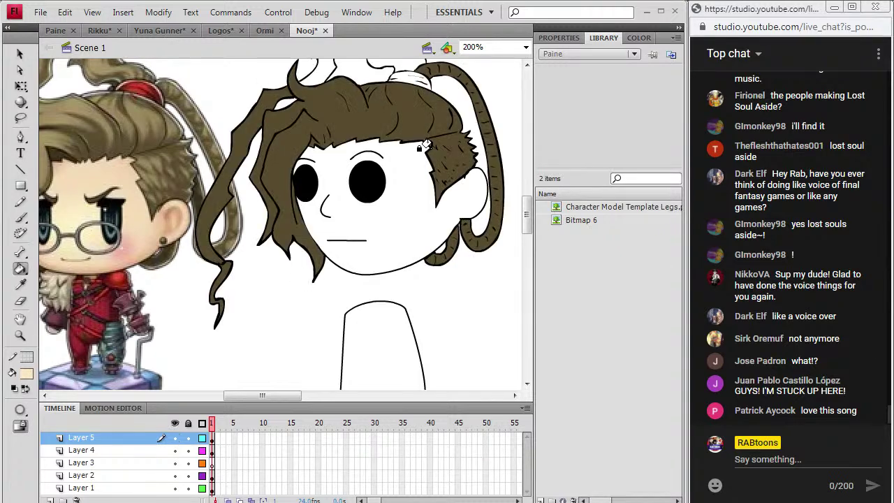
pyautogui.click(421, 147)
# Lock Layer 4 and switch to the Eraser tool with Layer 5 active
pyautogui.click(21, 218)
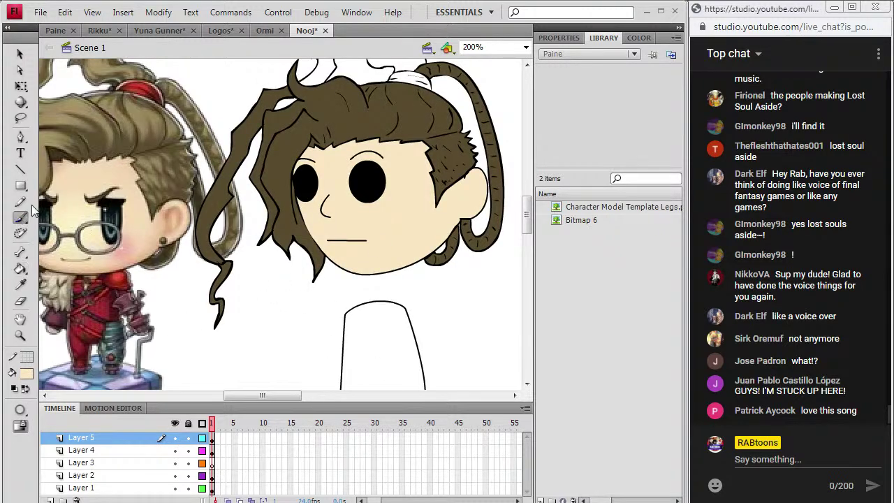
pyautogui.click(187, 449)
pyautogui.click(175, 449)
pyautogui.click(175, 450)
pyautogui.click(20, 300)
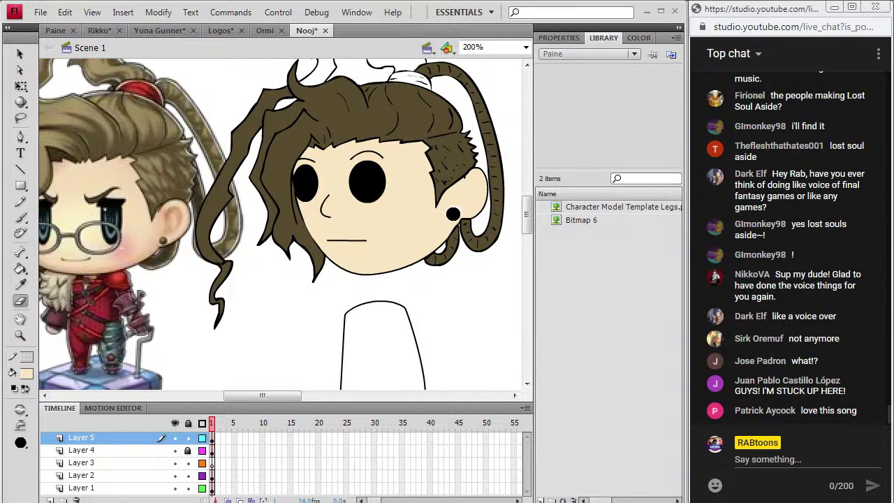
# Fill the flame-shaped ponytail with the dark brown sampled from the drawn hair
pyautogui.moveTo(528, 237); pyautogui.dragTo(529, 228)
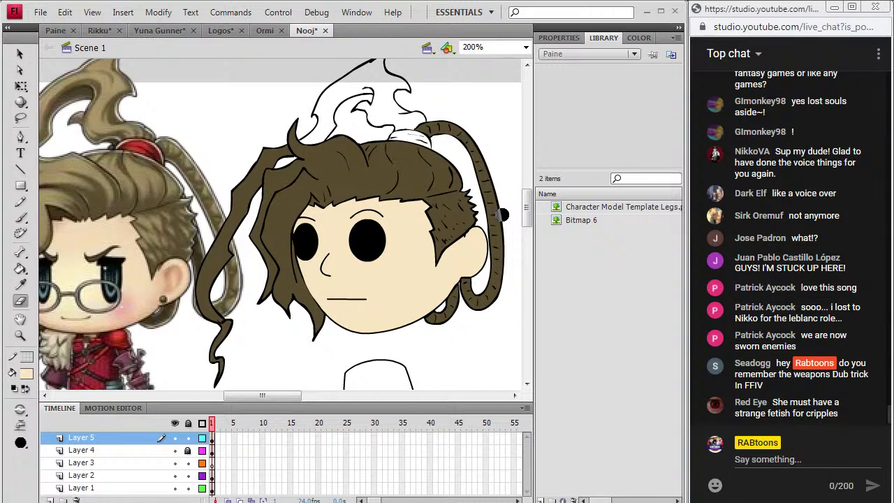
pyautogui.click(20, 285)
pyautogui.click(286, 133)
pyautogui.click(311, 126)
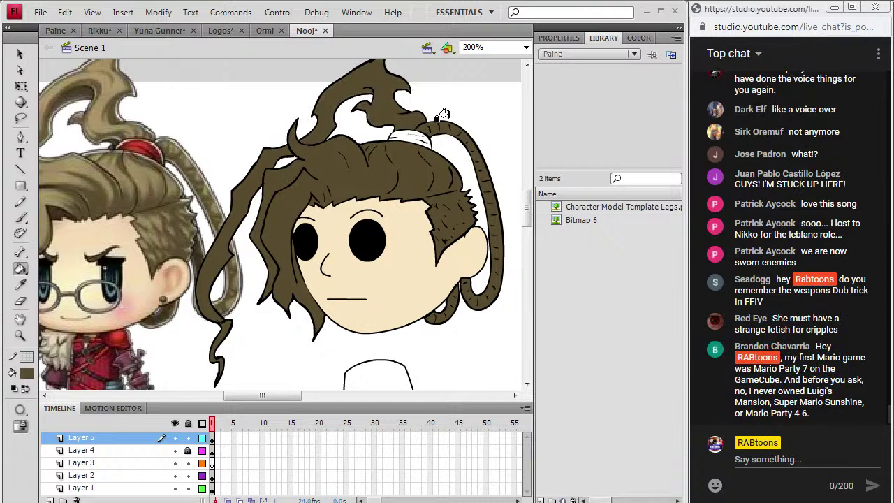
# Fill the hair tie with red sampled from the reference's hair tie, and replace it with a darker red from the same tie
pyautogui.press('i')
pyautogui.click(143, 148)
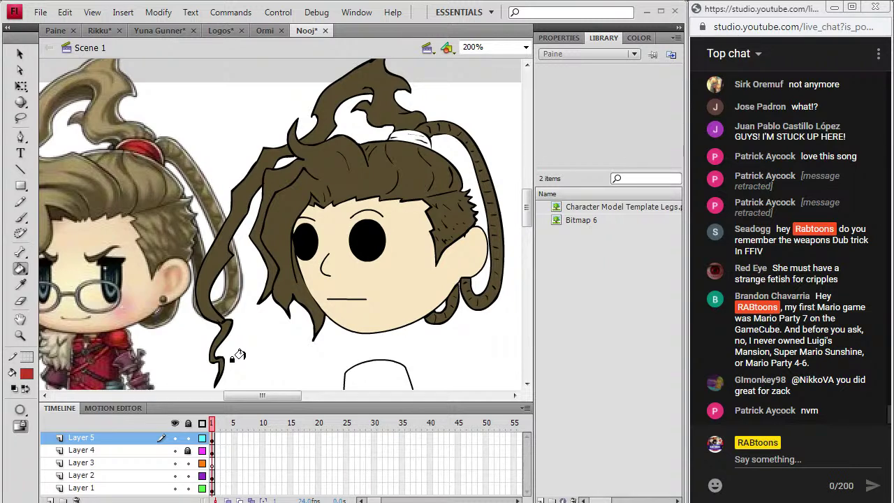
pyautogui.click(408, 138)
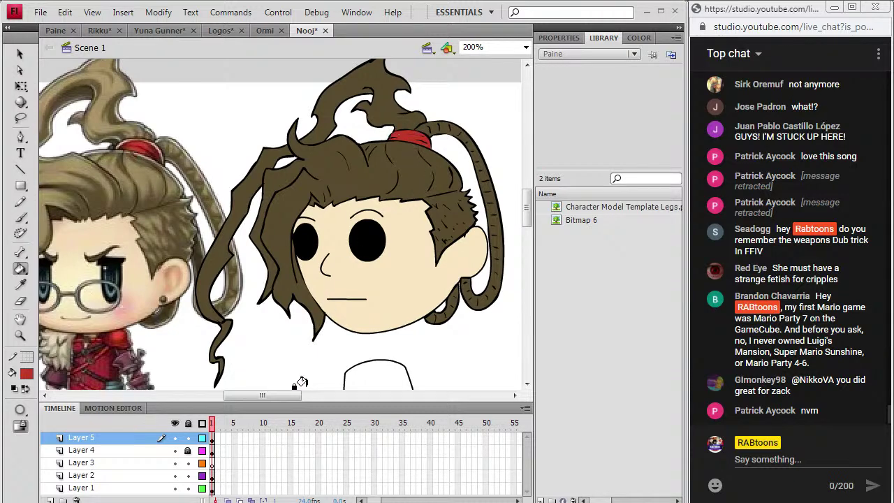
pyautogui.hscroll(-3, 303, 377)
pyautogui.press('i')
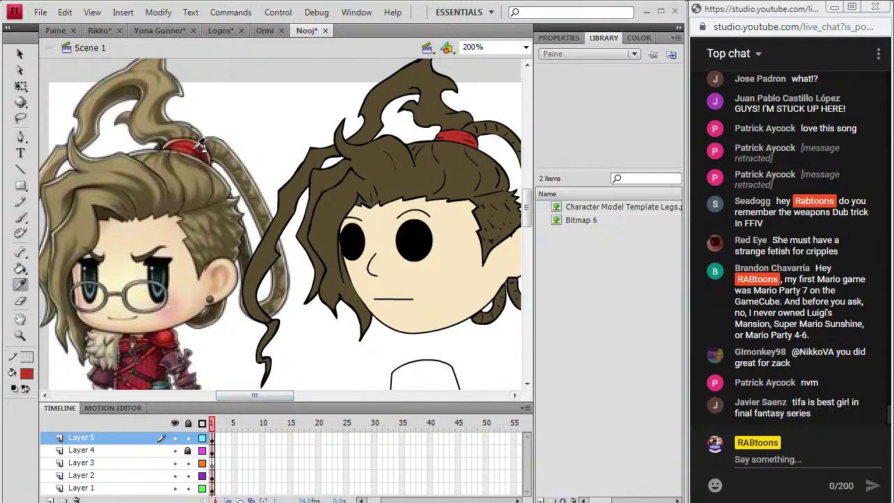
pyautogui.click(199, 146)
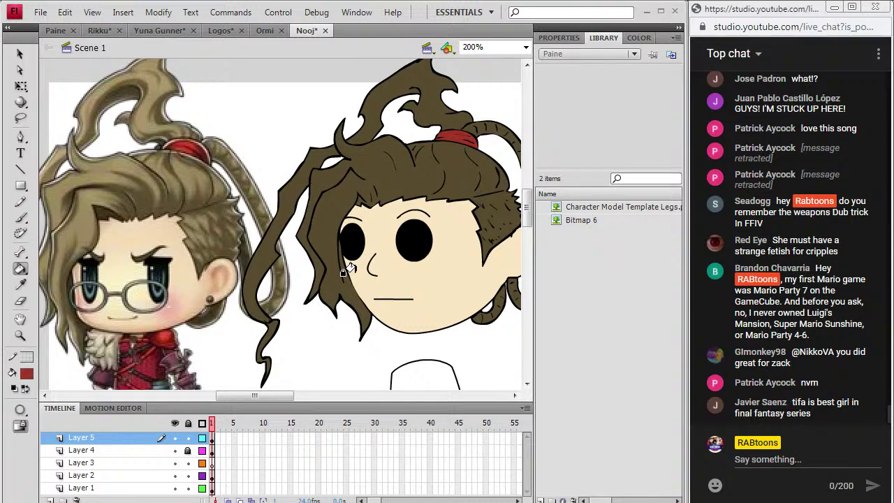
pyautogui.press('i')
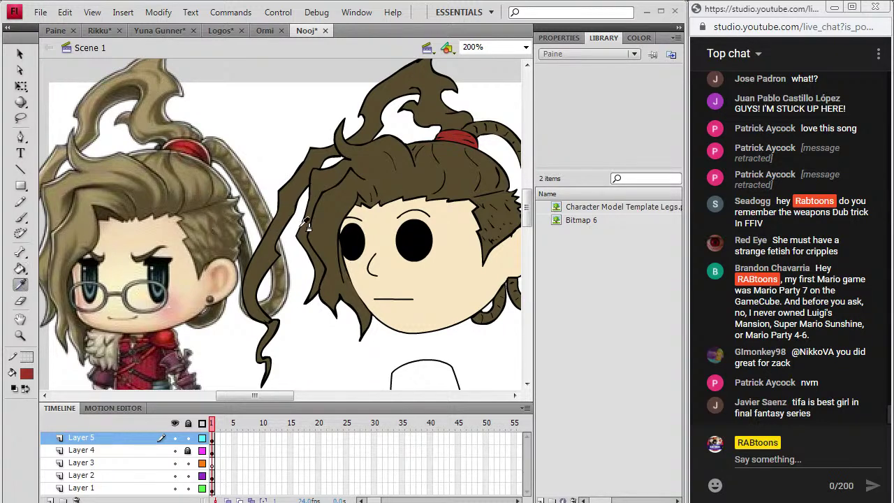
pyautogui.hscroll(3, 348, 367)
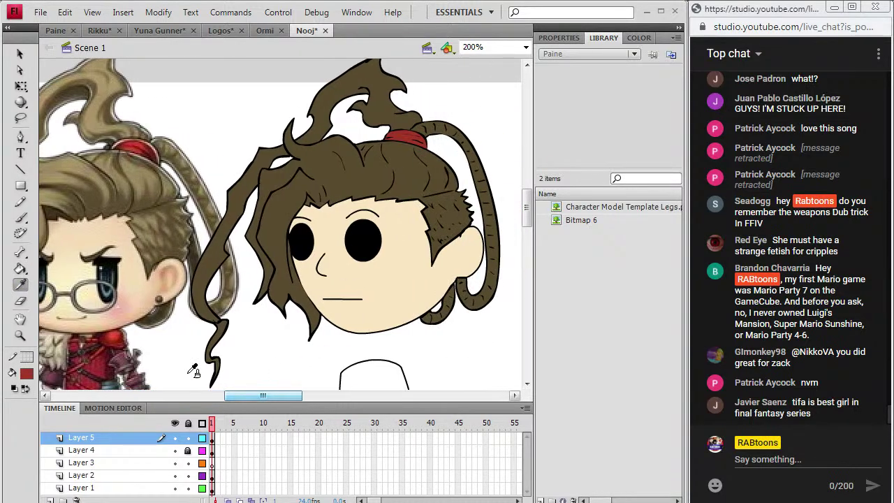
# Brush a small round black earring outline on the character's earlobe and fill it with brown sampled from the reference picture
pyautogui.click(25, 375)
pyautogui.click(32, 225)
pyautogui.press('b')
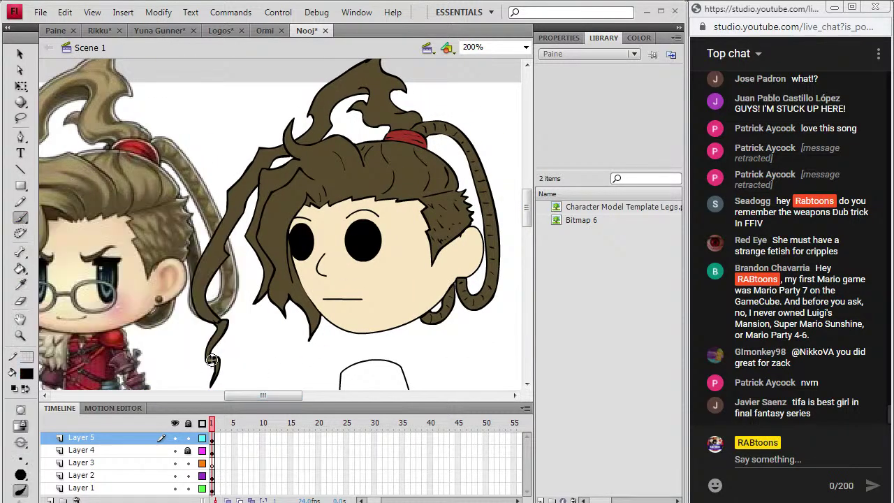
pyautogui.click(214, 437)
pyautogui.moveTo(459, 269); pyautogui.dragTo(458, 271)
pyautogui.click(21, 284)
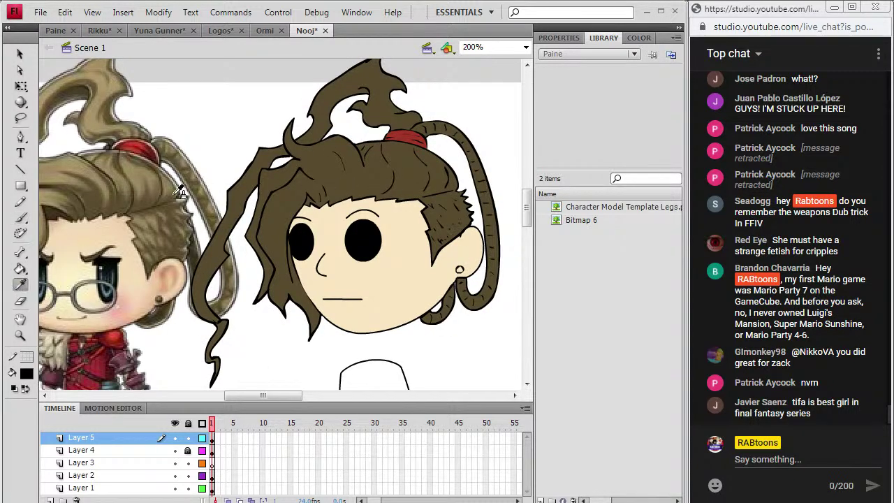
pyautogui.click(162, 296)
pyautogui.click(458, 269)
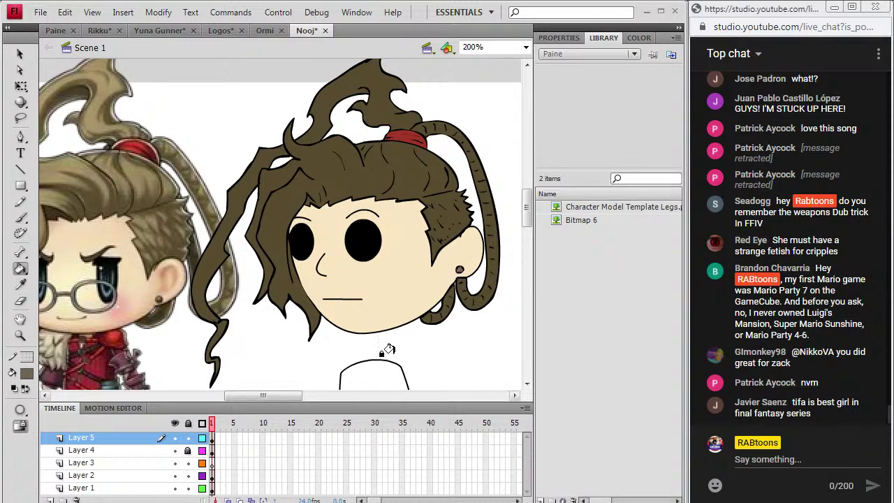
# Add a new layer above Layer 5 and brush the round glasses in black over the lower part of the eyes
pyautogui.click(26, 373)
pyautogui.click(23, 225)
pyautogui.click(20, 217)
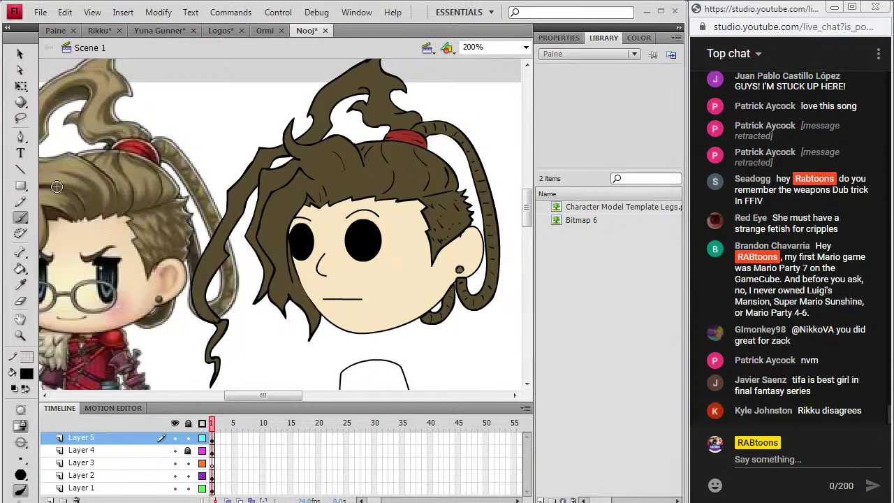
pyautogui.click(214, 440)
pyautogui.moveTo(299, 395); pyautogui.dragTo(292, 403)
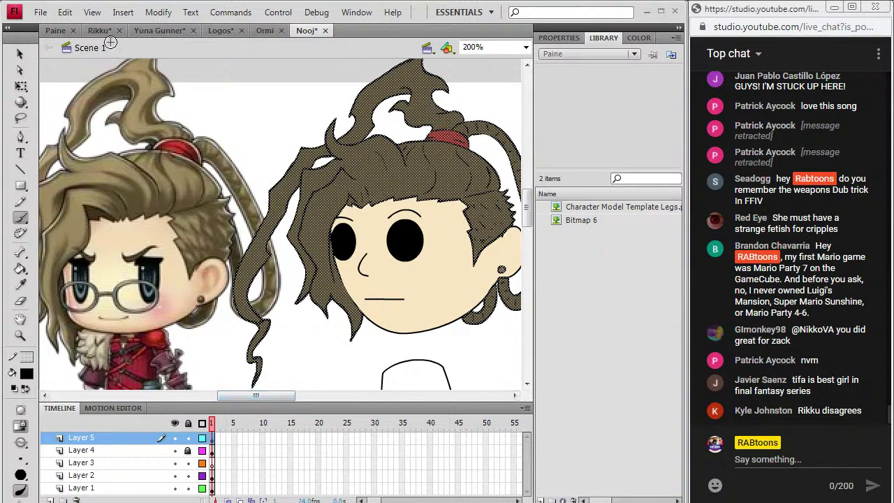
pyautogui.click(123, 12)
pyautogui.moveTo(110, 103)
pyautogui.click(175, 103)
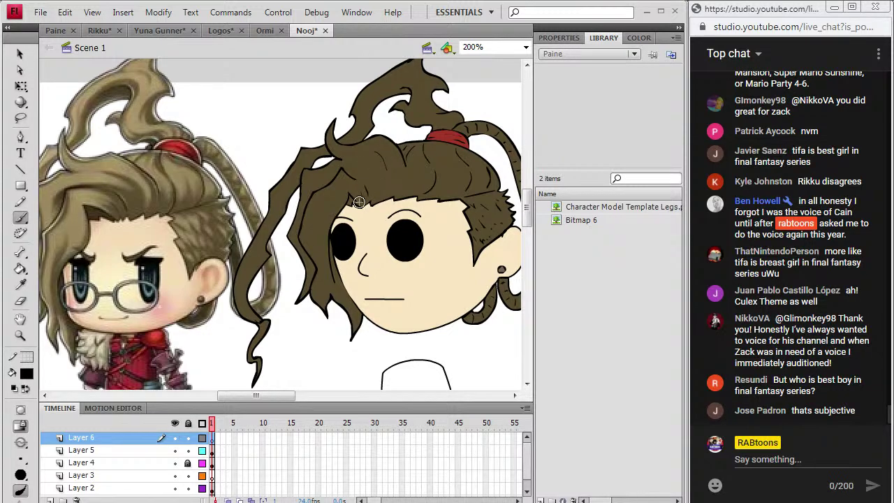
pyautogui.click(343, 262)
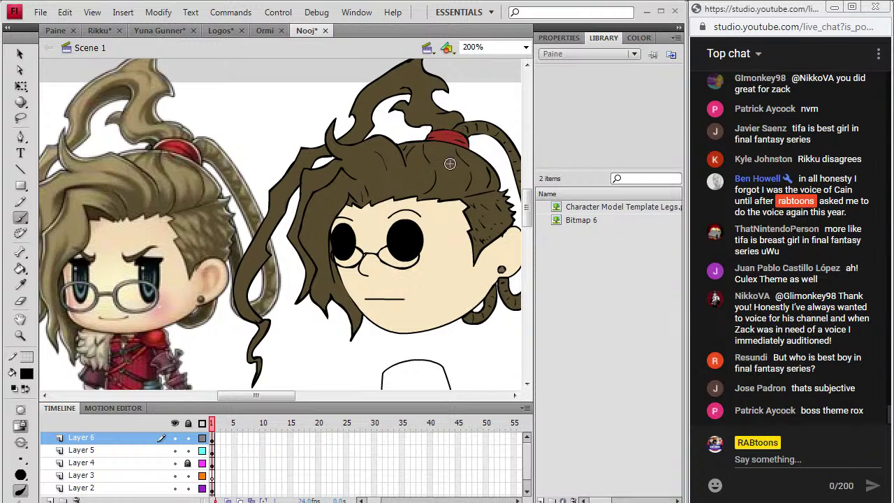
# Fill both lenses of the glasses with light grey at 55% alpha
pyautogui.press('i')
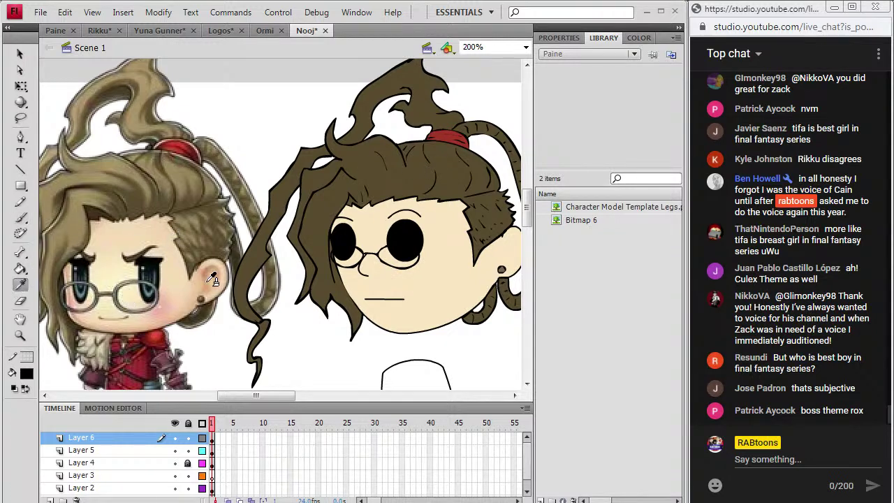
pyautogui.click(28, 373)
pyautogui.click(37, 277)
pyautogui.click(27, 373)
pyautogui.moveTo(198, 220); pyautogui.dragTo(162, 222)
pyautogui.click(19, 269)
pyautogui.click(347, 251)
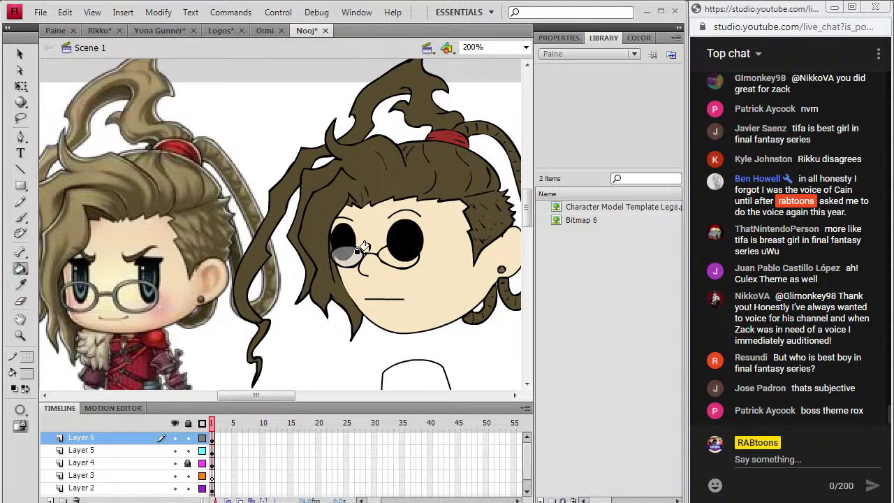
pyautogui.click(380, 253)
# Unlock Layer 4 and brush a short line beneath the mouth in black at 55% alpha
pyautogui.click(28, 373)
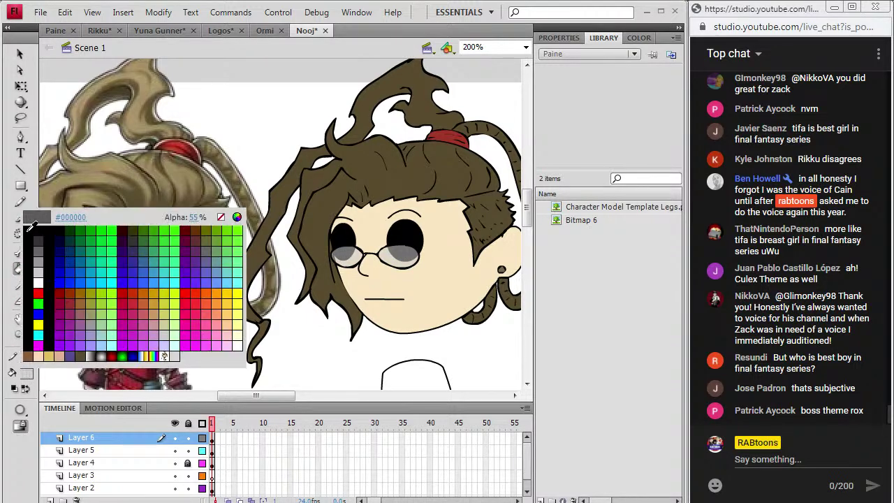
pyautogui.click(29, 229)
pyautogui.click(213, 449)
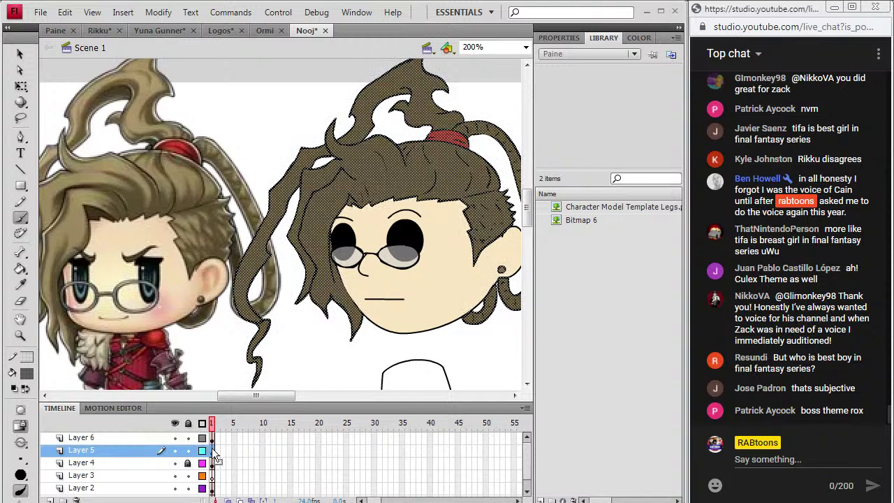
pyautogui.click(212, 462)
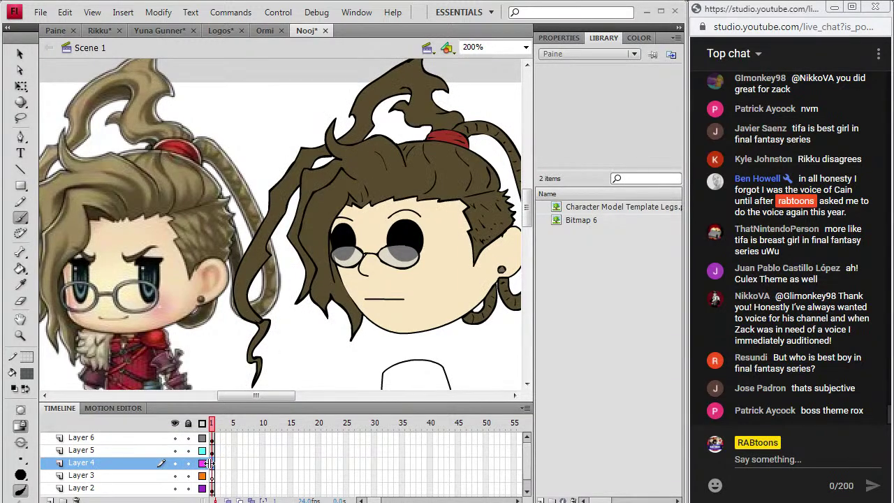
pyautogui.click(212, 462)
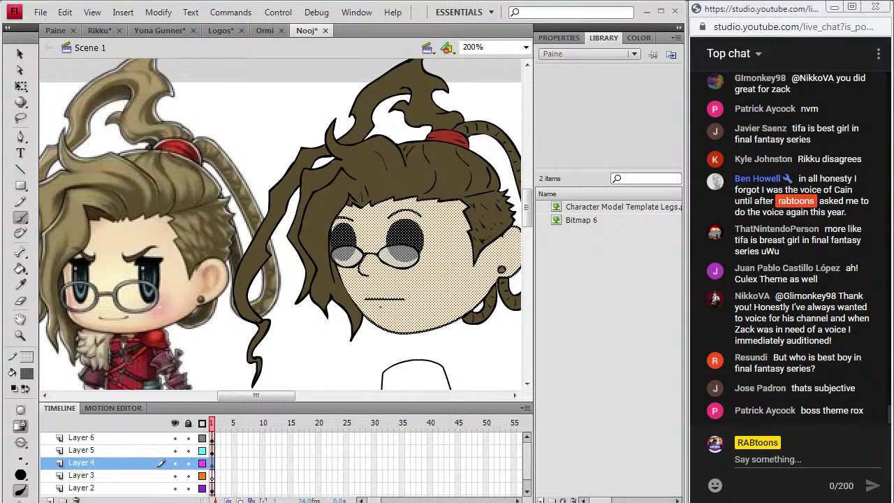
pyautogui.hotkey('ctrl', 'shift', 'a')
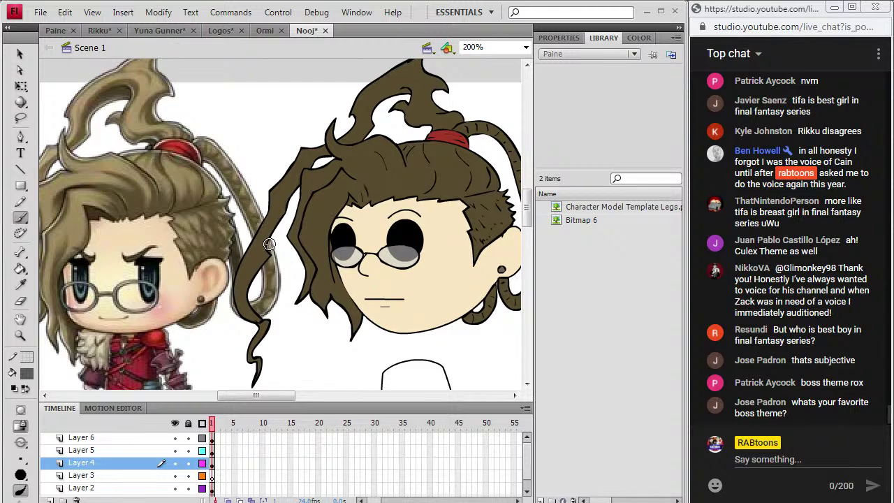
# Deselect the artwork and save the Nooj document
pyautogui.click(212, 437)
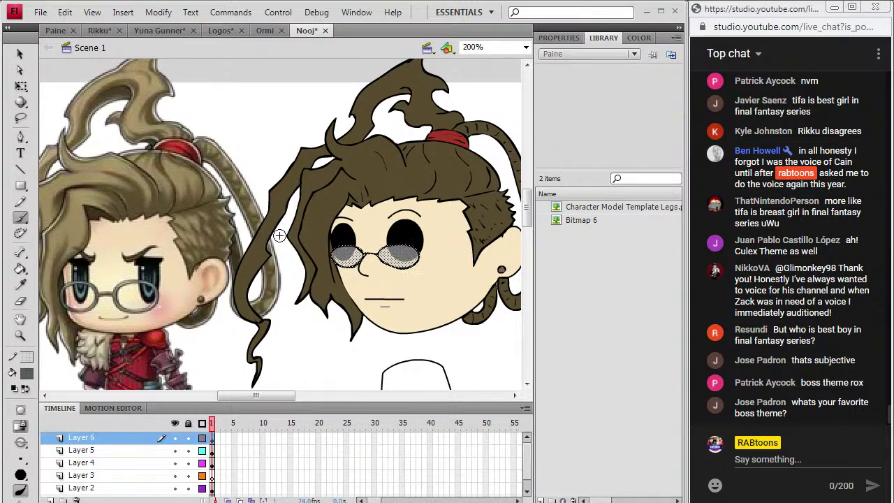
pyautogui.click(189, 449)
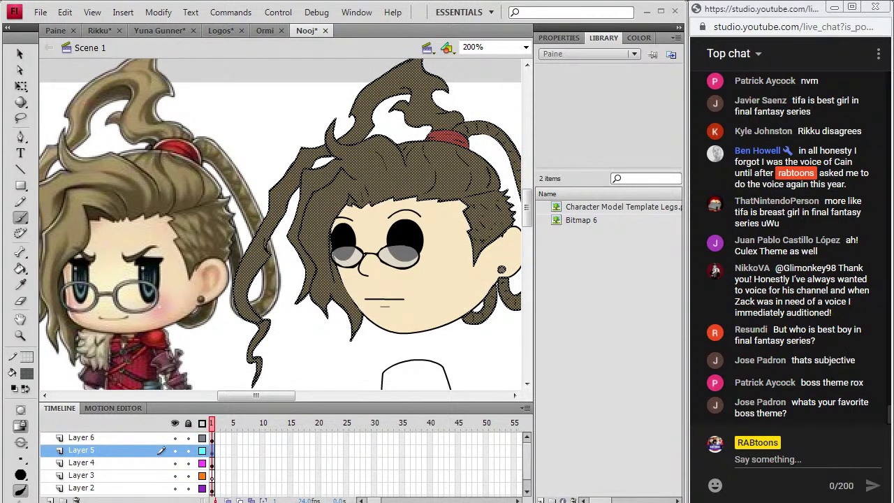
pyautogui.hotkey('ctrl', 'shift', 'a')
pyautogui.moveTo(266, 397)
pyautogui.mouseDown()
pyautogui.moveTo(285, 402)
pyautogui.moveTo(252, 404)
pyautogui.moveTo(274, 414)
pyautogui.moveTo(279, 405)
pyautogui.mouseUp()
pyautogui.click(41, 12)
pyautogui.click(33, 124)
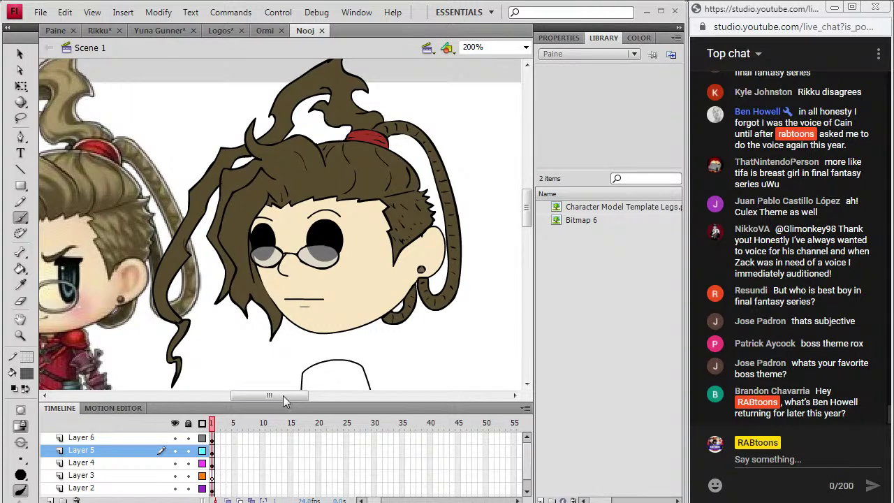
# Delete the chibi reference picture beside the drawing
pyautogui.moveTo(527, 215)
pyautogui.mouseDown()
pyautogui.moveTo(530, 241)
pyautogui.moveTo(529, 221)
pyautogui.mouseUp()
pyautogui.click(21, 55)
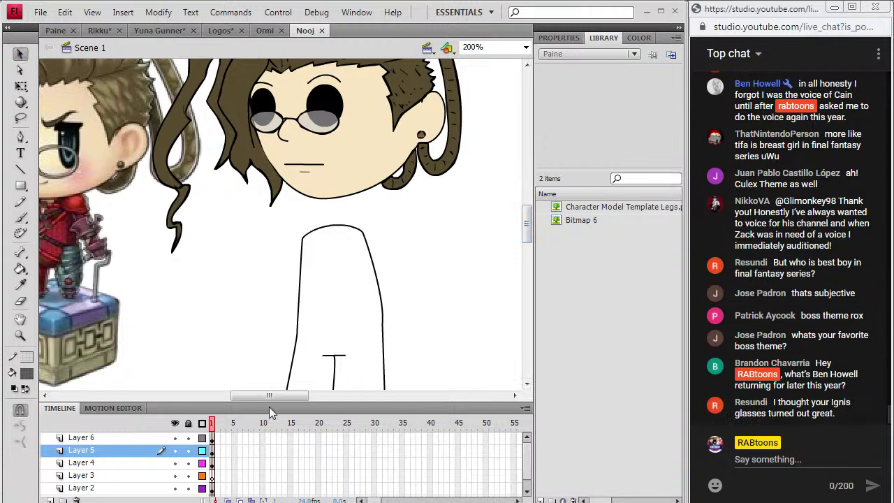
pyautogui.hscroll(-5, 245, 269)
pyautogui.click(245, 269)
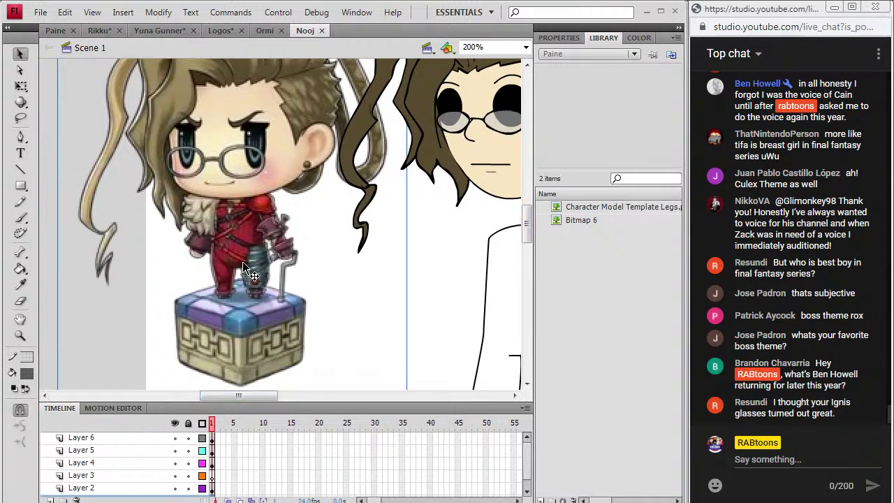
pyautogui.press('Delete')
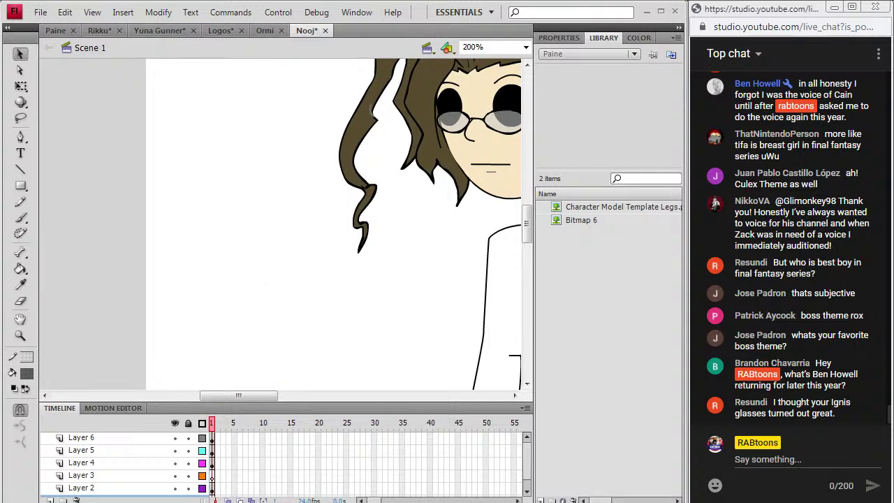
# Switch to the browser, copy the full-body artwork of the red-clad character, and return to Flash
pyautogui.hotkey('alt', 'Tab')
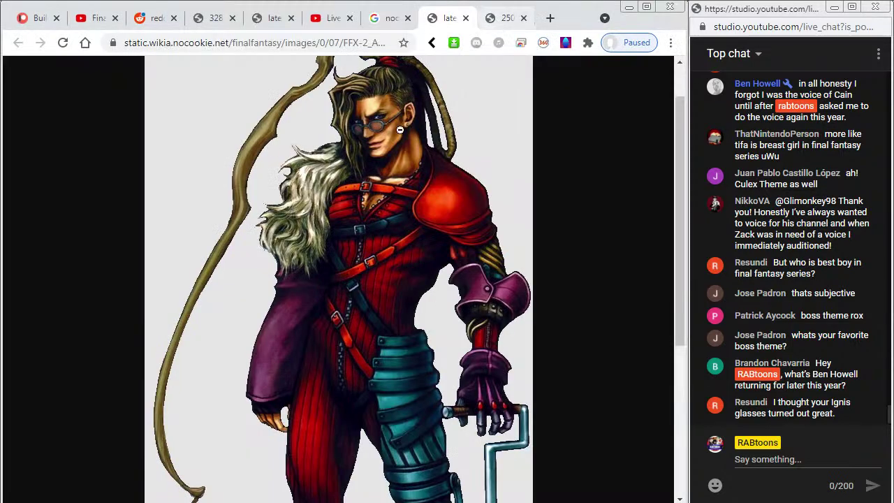
pyautogui.rightClick(359, 186)
pyautogui.click(395, 233)
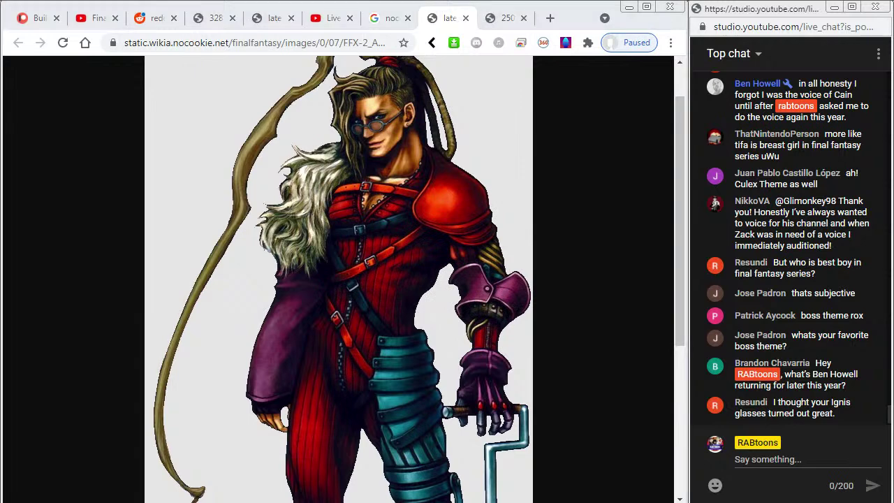
pyautogui.hotkey('alt', 'Tab')
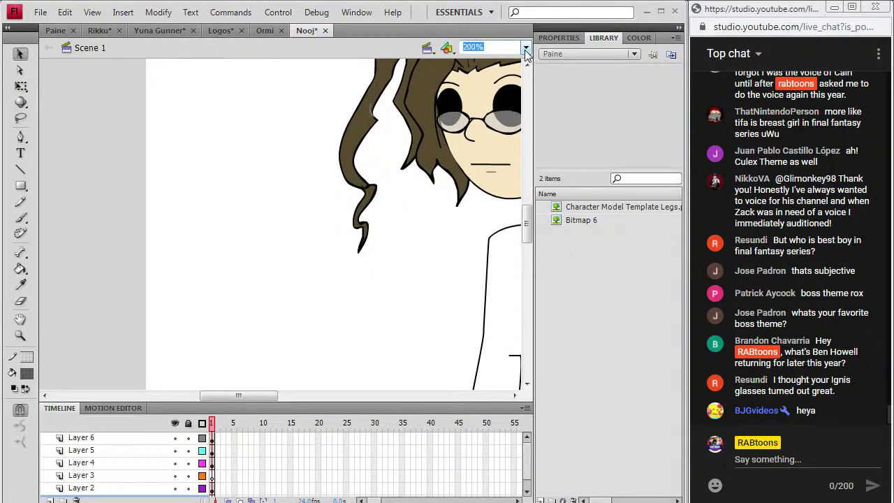
# Paste the copied full-body artwork onto Layer 1
pyautogui.click(526, 47)
pyautogui.click(489, 102)
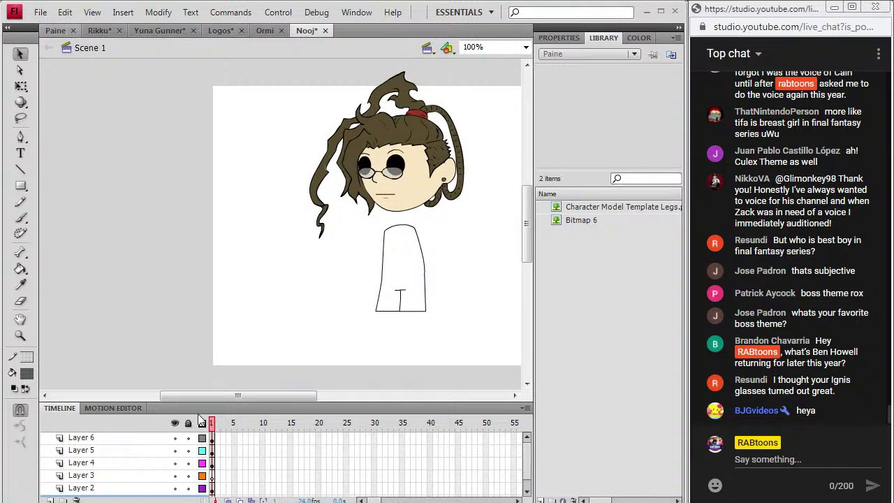
pyautogui.scroll(-1, 213, 468)
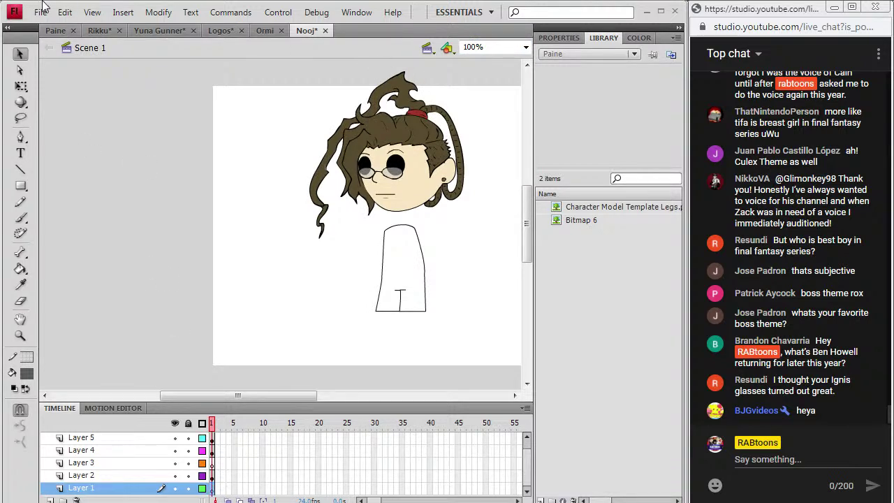
pyautogui.click(67, 12)
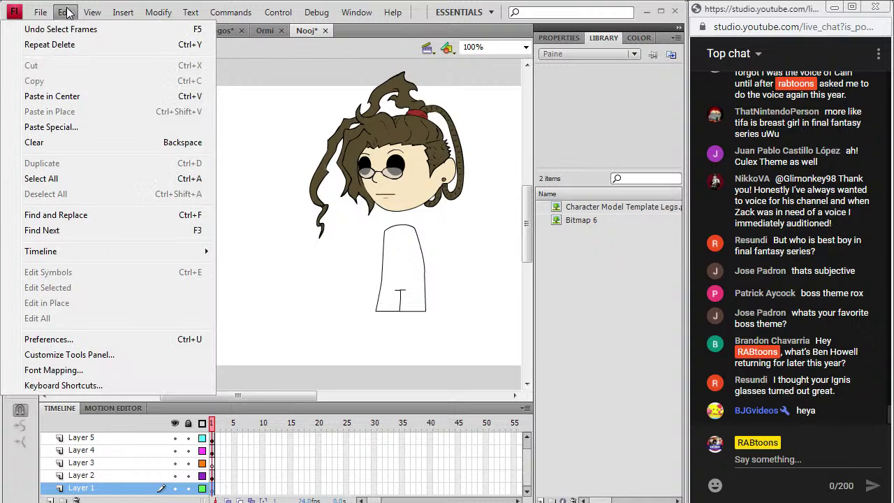
pyautogui.click(74, 96)
# Scale the pasted reference artwork down to roughly half size and place it beside the cartoon head and torso
pyautogui.click(158, 12)
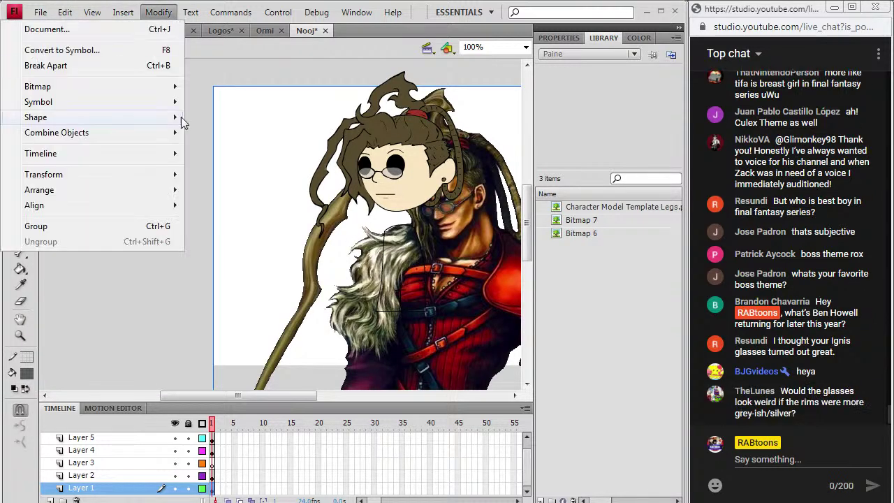
pyautogui.moveTo(157, 181)
pyautogui.click(222, 217)
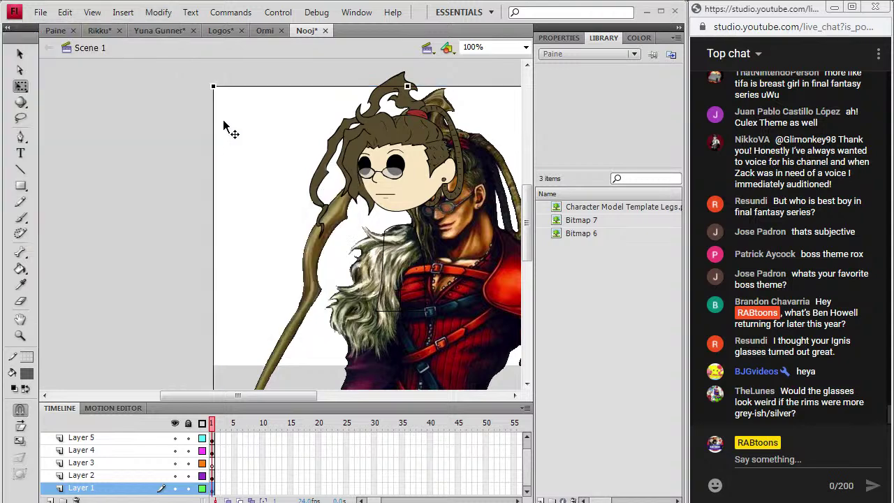
pyautogui.moveTo(213, 91); pyautogui.dragTo(244, 220)
pyautogui.moveTo(467, 334); pyautogui.dragTo(270, 147)
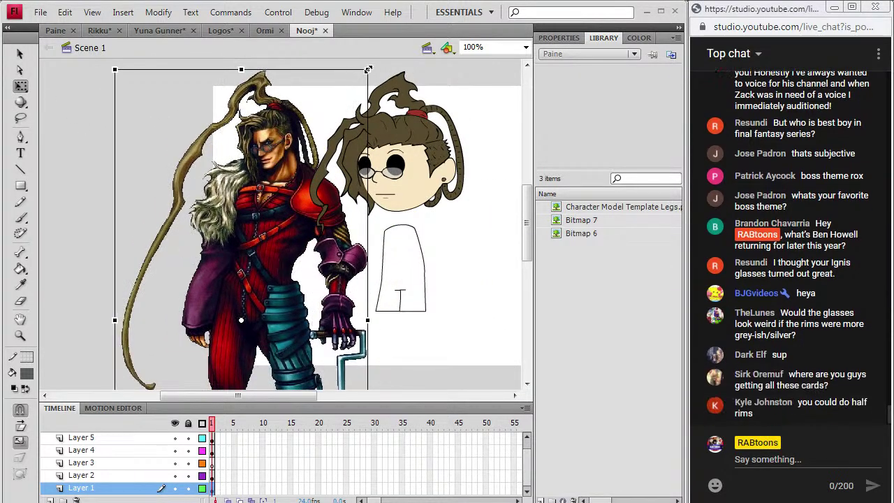
pyautogui.moveTo(366, 73); pyautogui.dragTo(342, 98)
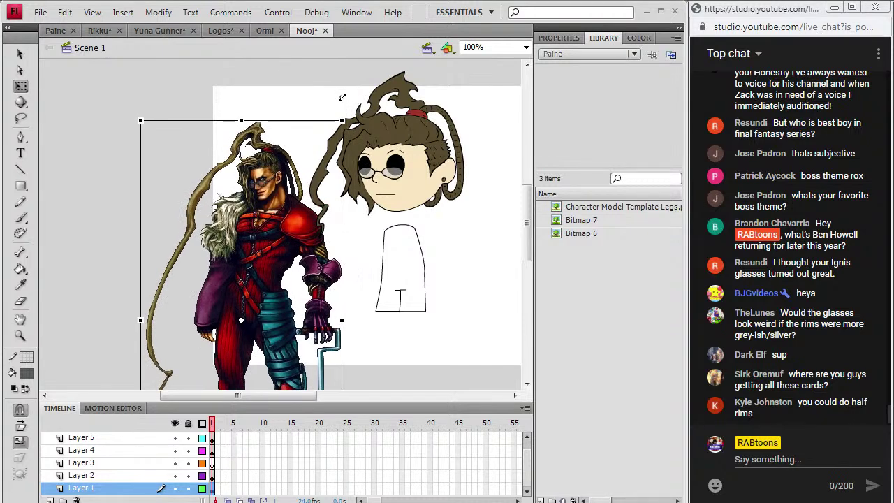
pyautogui.moveTo(265, 197)
pyautogui.mouseDown()
pyautogui.moveTo(274, 178)
pyautogui.moveTo(264, 187)
pyautogui.mouseUp()
pyautogui.moveTo(340, 110)
pyautogui.mouseDown()
pyautogui.moveTo(328, 135)
pyautogui.moveTo(340, 113)
pyautogui.mouseUp()
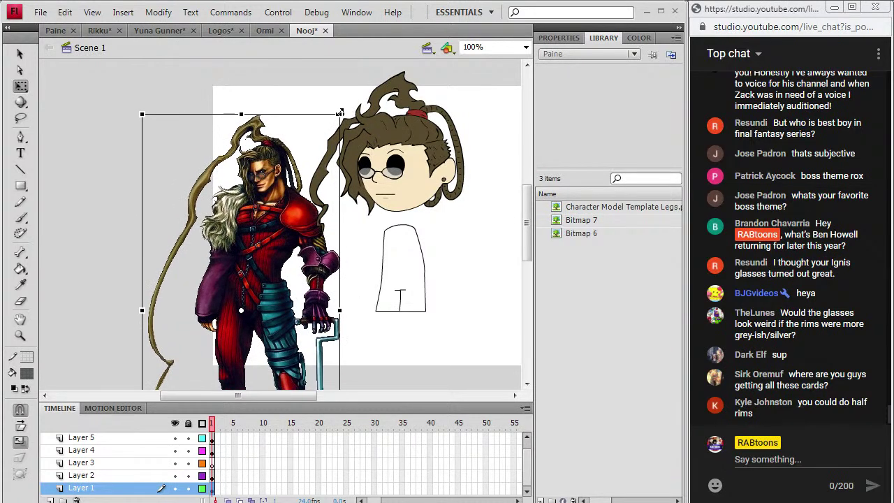
pyautogui.moveTo(245, 227); pyautogui.dragTo(255, 249)
pyautogui.click(427, 268)
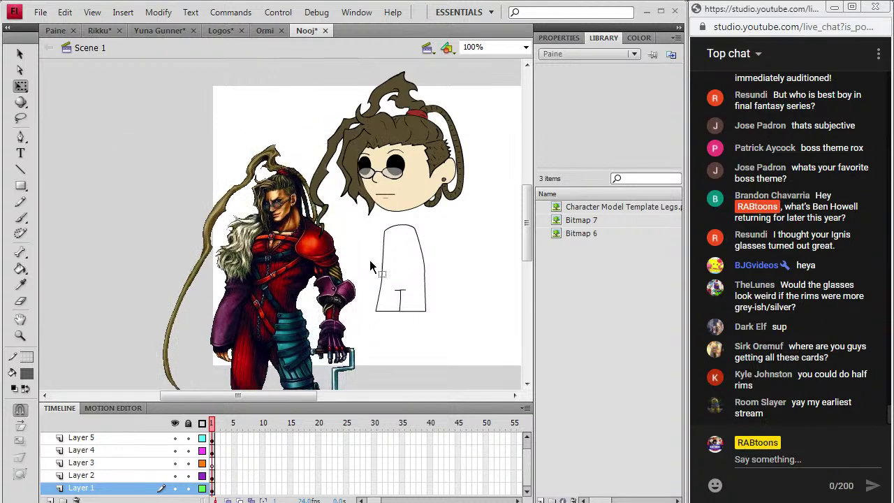
# Set the fill colour to black for outlining the torso, and save the Nooj document
pyautogui.click(20, 335)
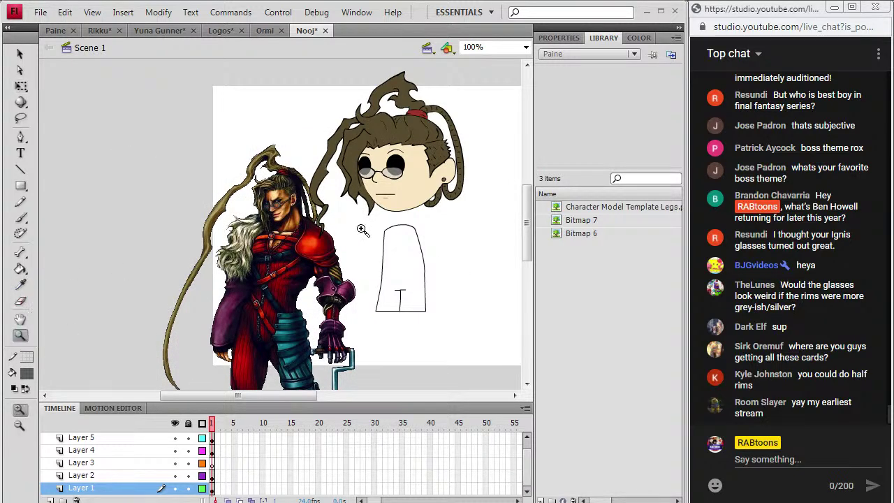
pyautogui.click(368, 248)
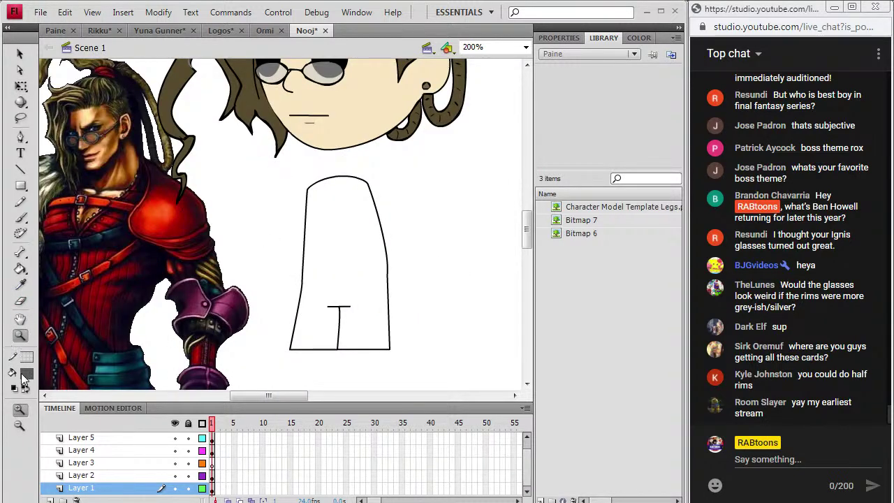
pyautogui.click(27, 373)
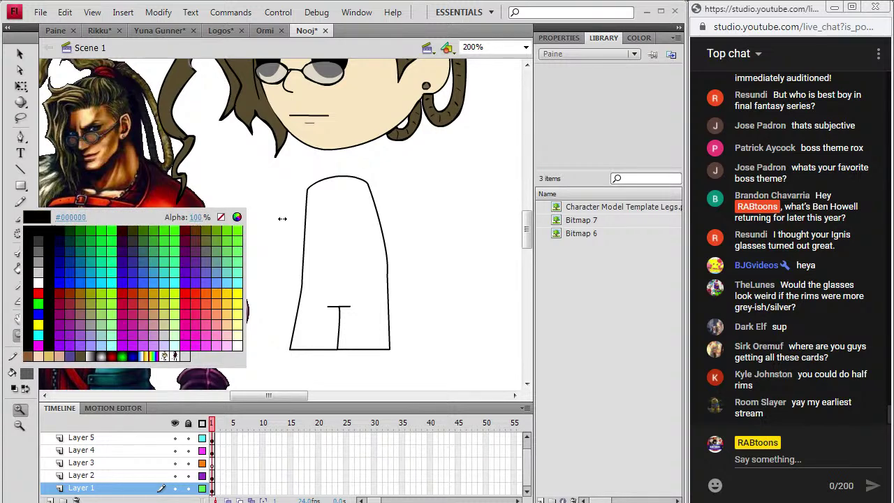
pyautogui.click(315, 223)
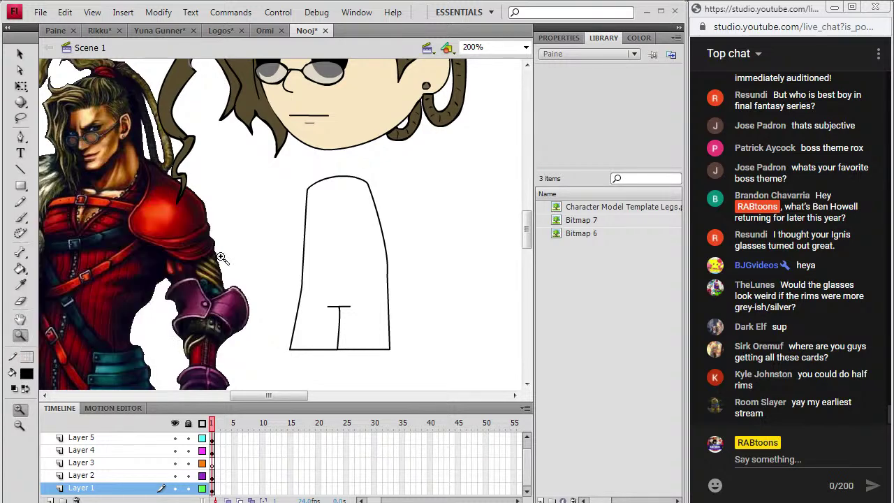
pyautogui.click(41, 11)
pyautogui.click(43, 127)
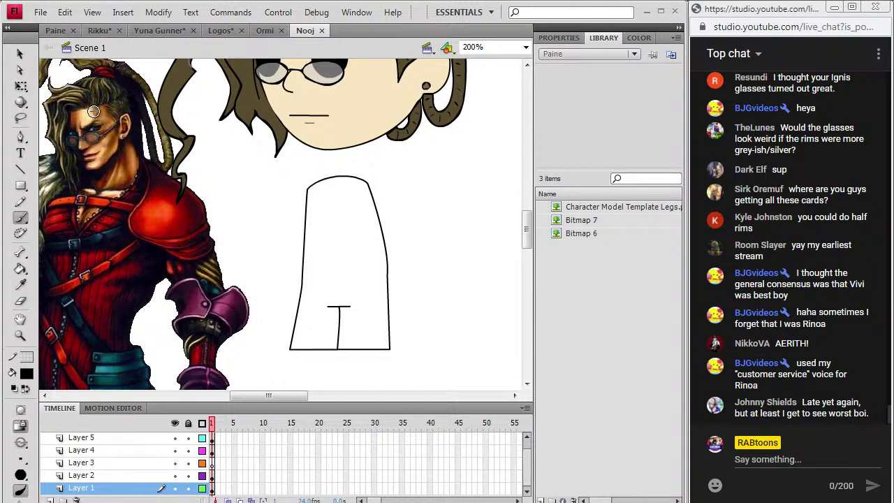
# Brush the shaggy fur shoulder piece with its jagged edge and inner strands on Layer 3 over the torso's shoulder
pyautogui.moveTo(279, 396); pyautogui.dragTo(258, 396)
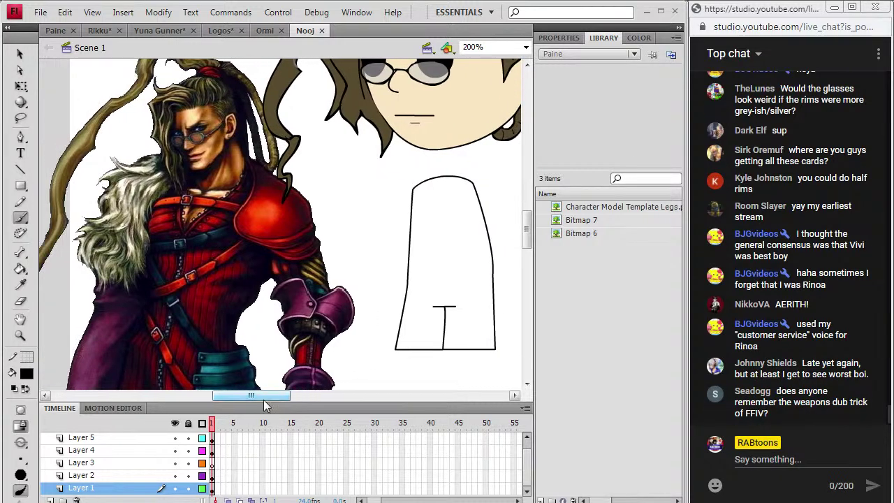
pyautogui.click(212, 475)
pyautogui.click(213, 464)
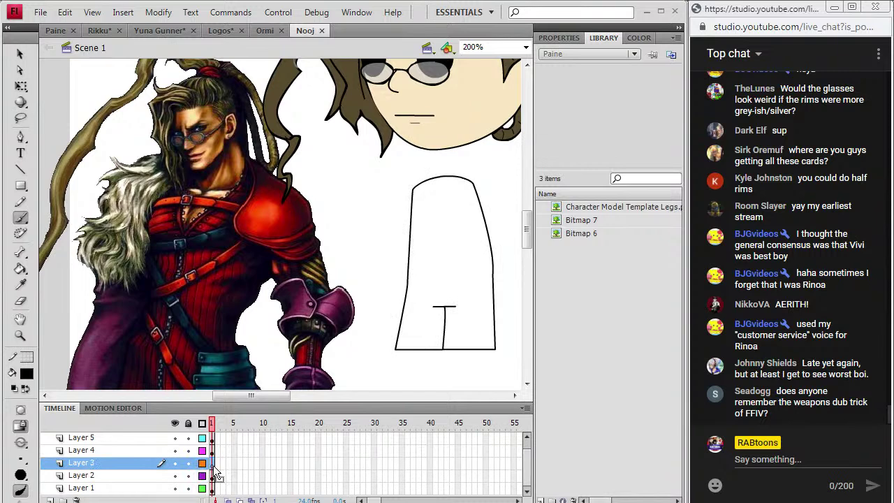
pyautogui.click(215, 476)
pyautogui.click(215, 465)
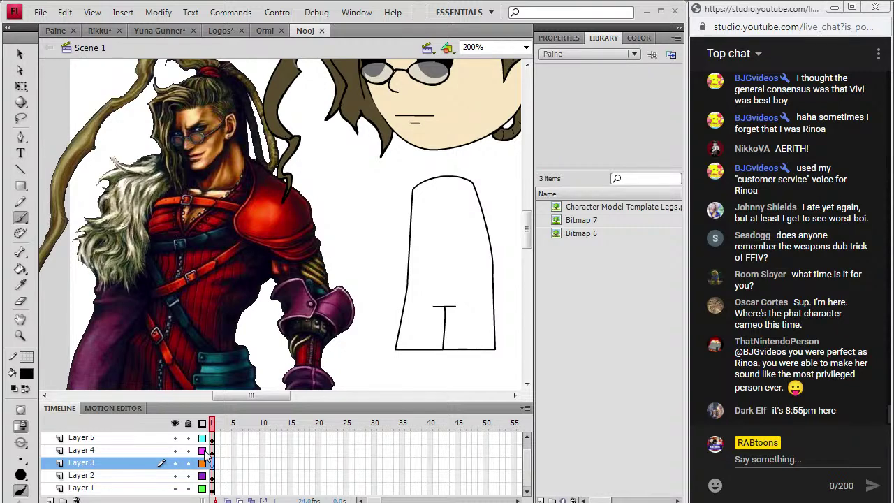
pyautogui.click(213, 479)
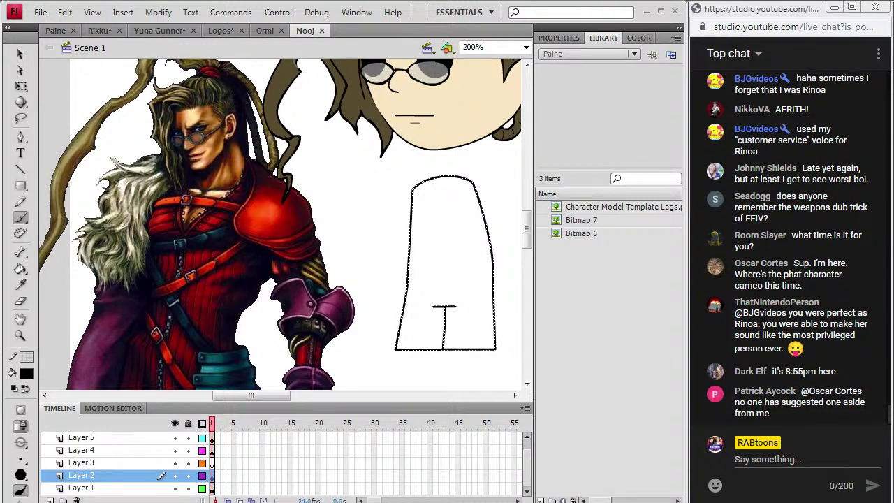
pyautogui.click(212, 462)
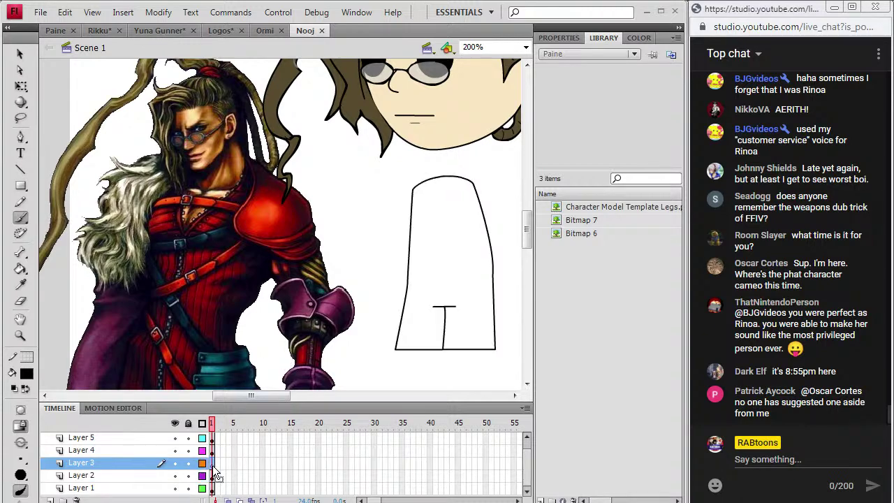
pyautogui.click(213, 476)
pyautogui.click(212, 464)
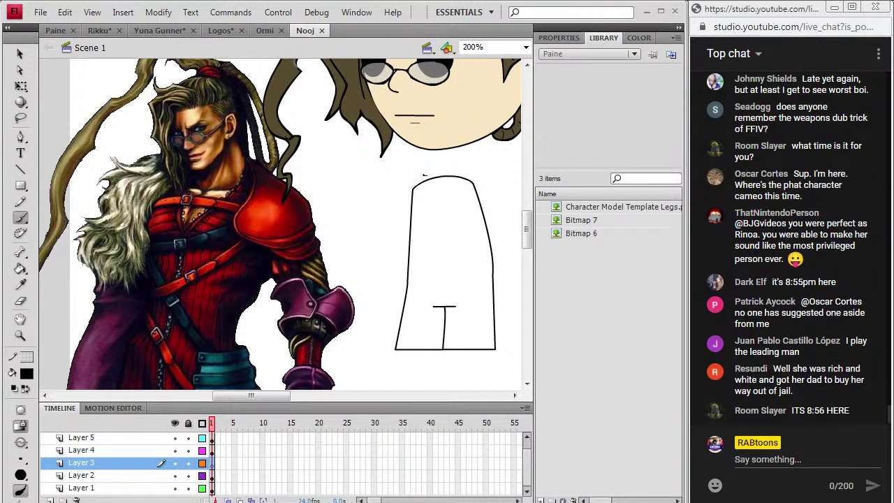
pyautogui.moveTo(411, 181)
pyautogui.mouseDown()
pyautogui.moveTo(391, 183)
pyautogui.moveTo(386, 246)
pyautogui.moveTo(395, 252)
pyautogui.moveTo(412, 227)
pyautogui.moveTo(416, 239)
pyautogui.moveTo(419, 214)
pyautogui.mouseUp()
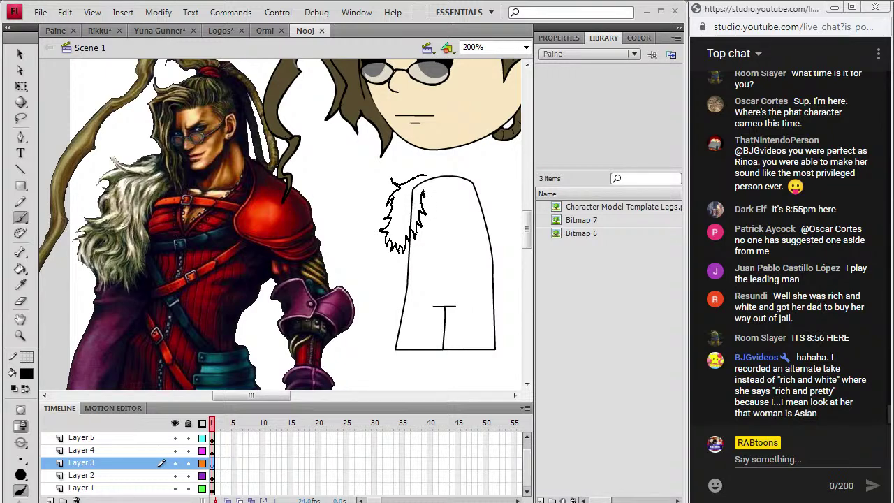
pyautogui.moveTo(426, 180); pyautogui.dragTo(399, 211)
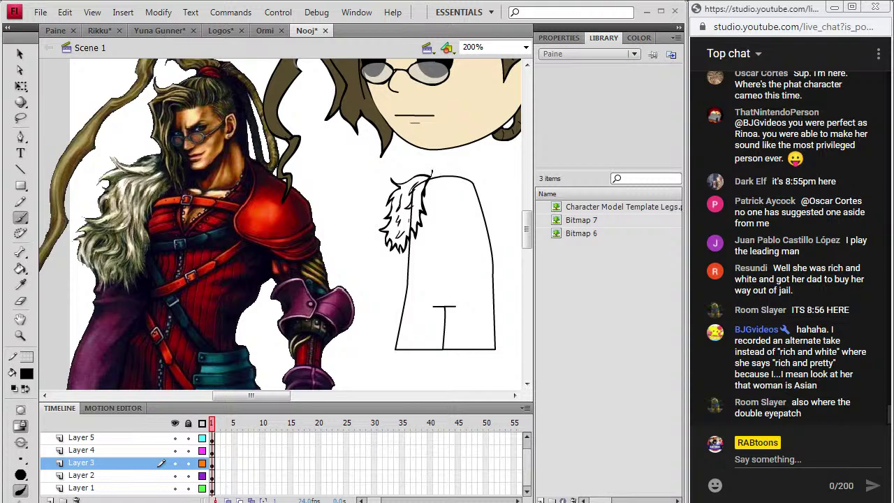
# Brush the neck, upper chest line and double-edged shoulder armour opposite the fur on Layer 3
pyautogui.moveTo(431, 165); pyautogui.dragTo(453, 162)
pyautogui.click(175, 463)
pyautogui.click(175, 463)
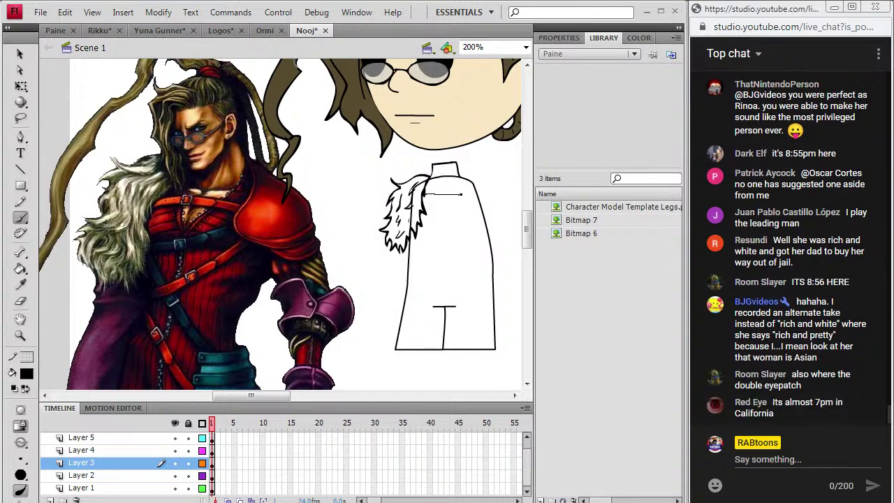
pyautogui.moveTo(424, 184)
pyautogui.mouseDown()
pyautogui.moveTo(480, 177)
pyautogui.moveTo(504, 197)
pyautogui.moveTo(494, 217)
pyautogui.moveTo(508, 203)
pyautogui.moveTo(470, 209)
pyautogui.moveTo(506, 206)
pyautogui.mouseUp()
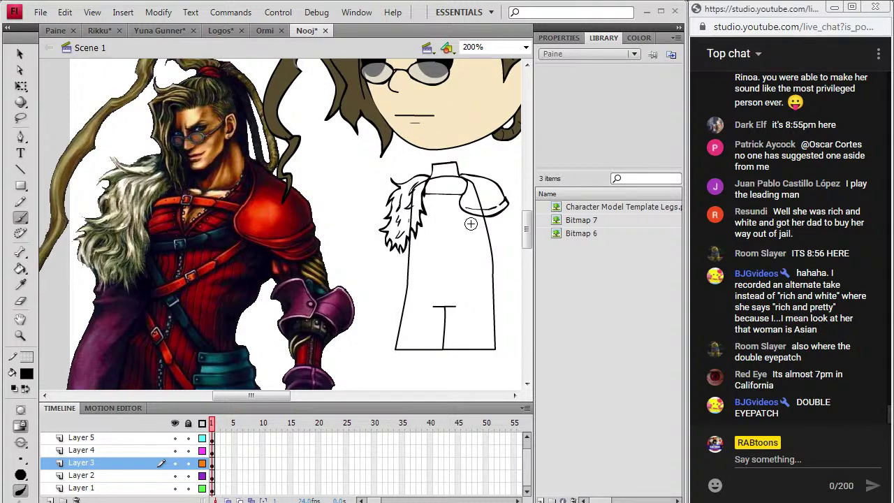
pyautogui.moveTo(495, 222)
pyautogui.mouseDown()
pyautogui.moveTo(466, 184)
pyautogui.moveTo(460, 205)
pyautogui.mouseUp()
# Try filling the neck and shoulder armour with dark red sampled from the reference, undo it, and restore the black brush
pyautogui.press('i')
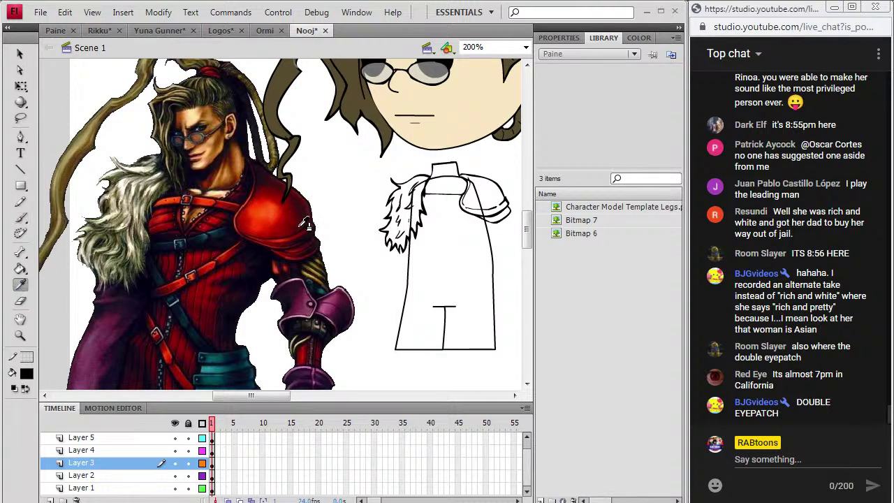
pyautogui.click(291, 221)
pyautogui.click(448, 171)
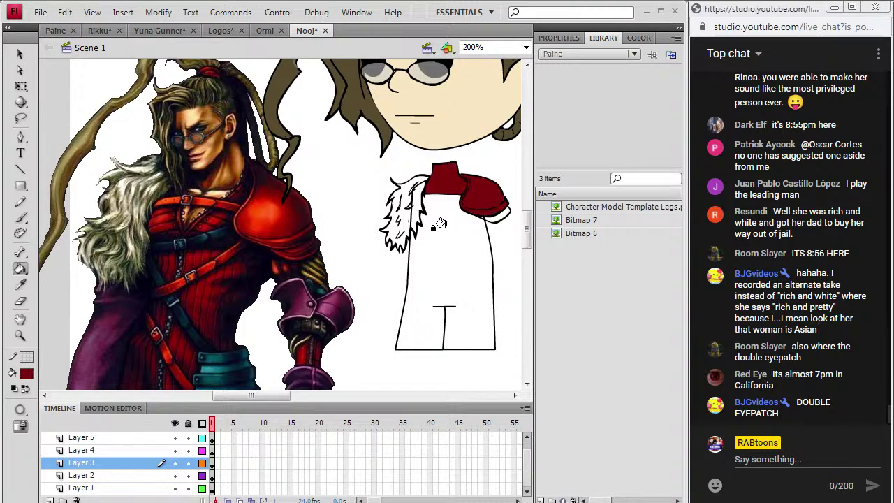
pyautogui.hotkey('ctrl', 'z')
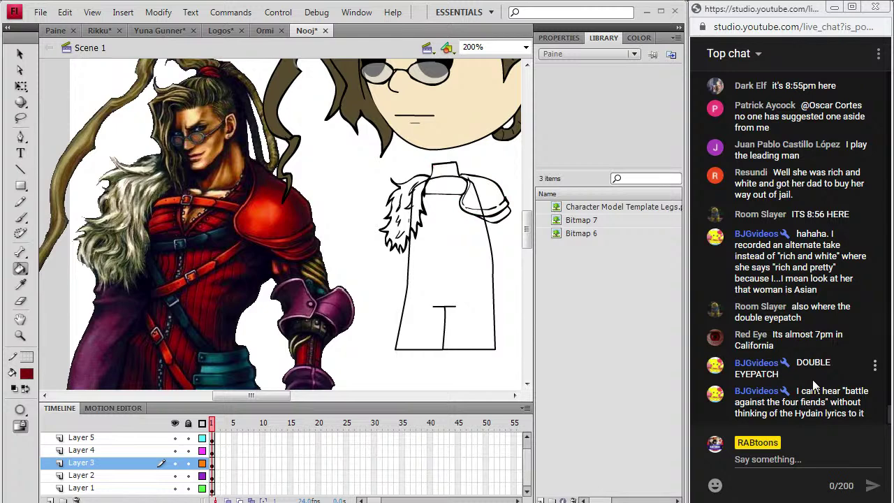
pyautogui.click(26, 374)
pyautogui.click(33, 230)
pyautogui.click(20, 217)
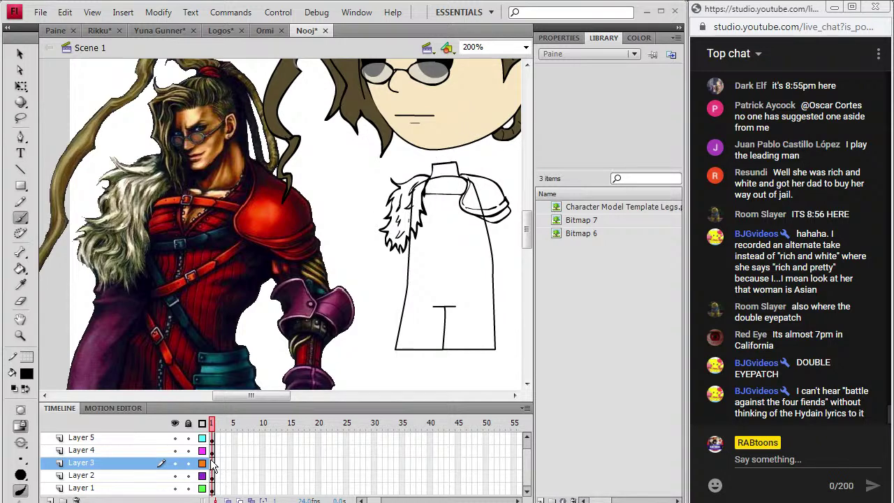
# Brush the open V collar, the buckled chest strap and the diagonal belts running from the fur to the shoulder armour
pyautogui.moveTo(419, 182); pyautogui.dragTo(424, 194)
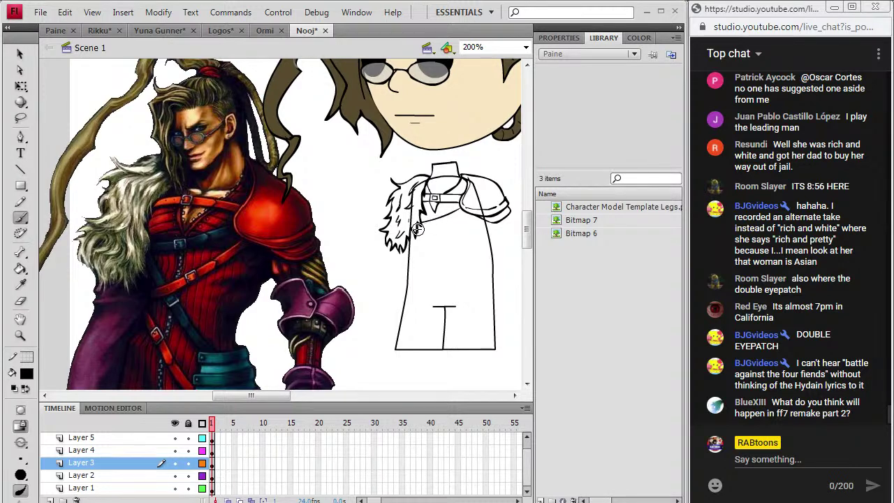
pyautogui.moveTo(419, 226); pyautogui.dragTo(472, 207)
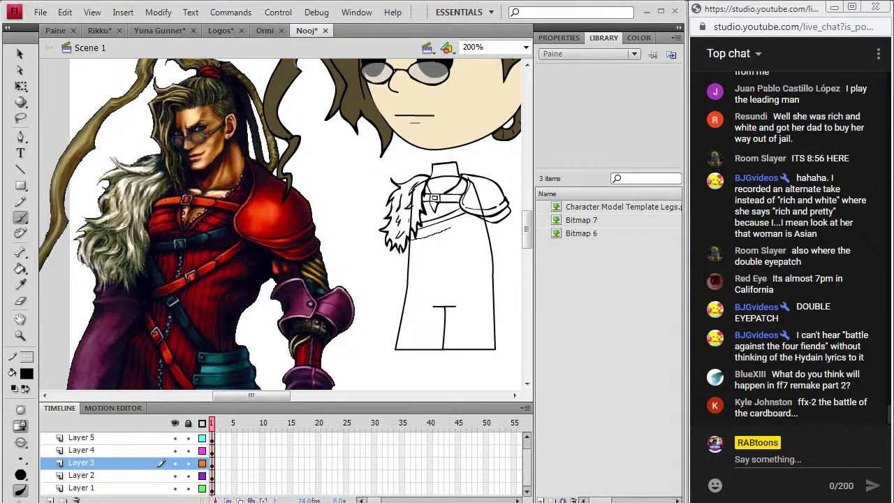
pyautogui.moveTo(415, 240); pyautogui.dragTo(473, 210)
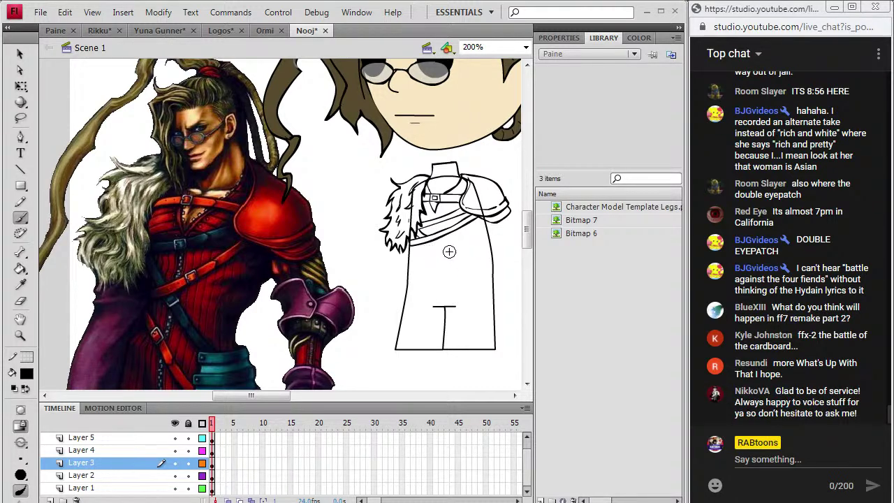
# Brush two belts slanting down across the waist and the ridged hip armour plate they meet at the torso's side
pyautogui.moveTo(478, 270)
pyautogui.mouseDown()
pyautogui.moveTo(438, 251)
pyautogui.moveTo(477, 271)
pyautogui.mouseUp()
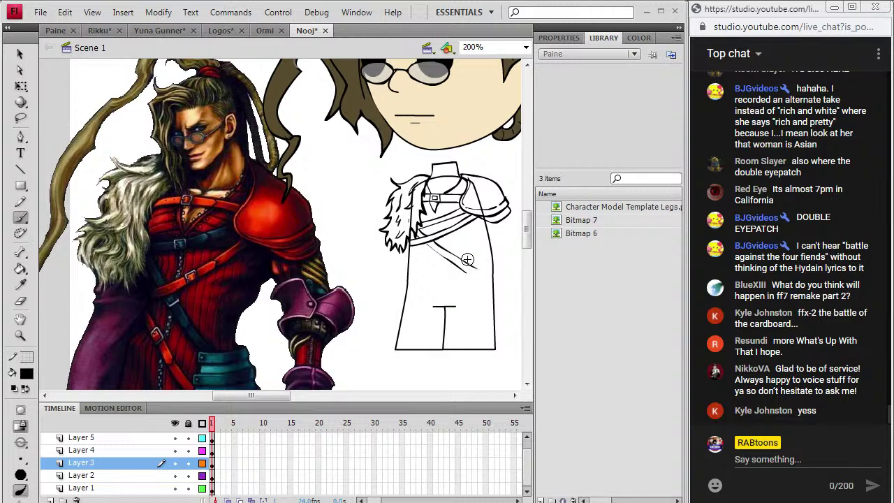
pyautogui.scroll(-5, 527, 262)
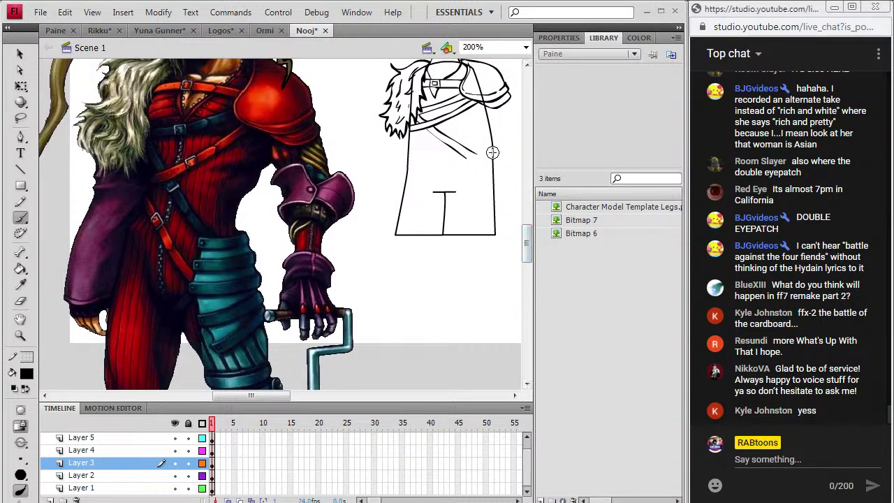
pyautogui.moveTo(492, 152); pyautogui.dragTo(482, 154)
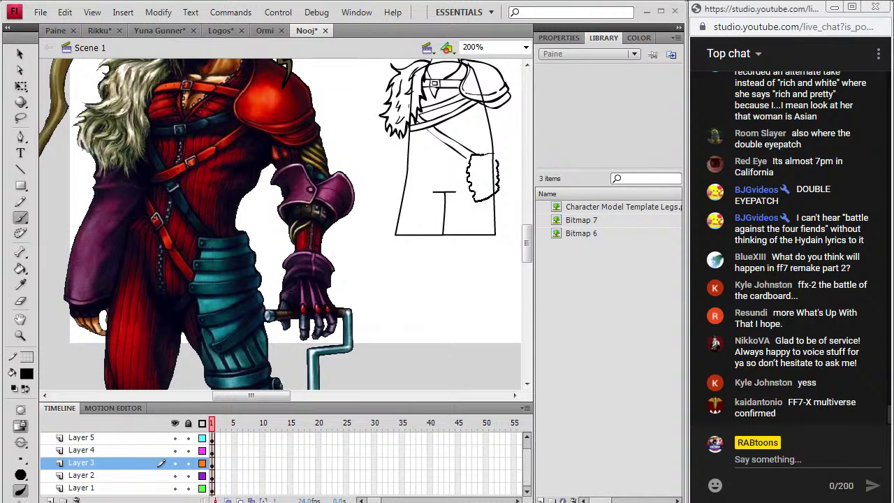
pyautogui.moveTo(496, 156); pyautogui.dragTo(497, 153)
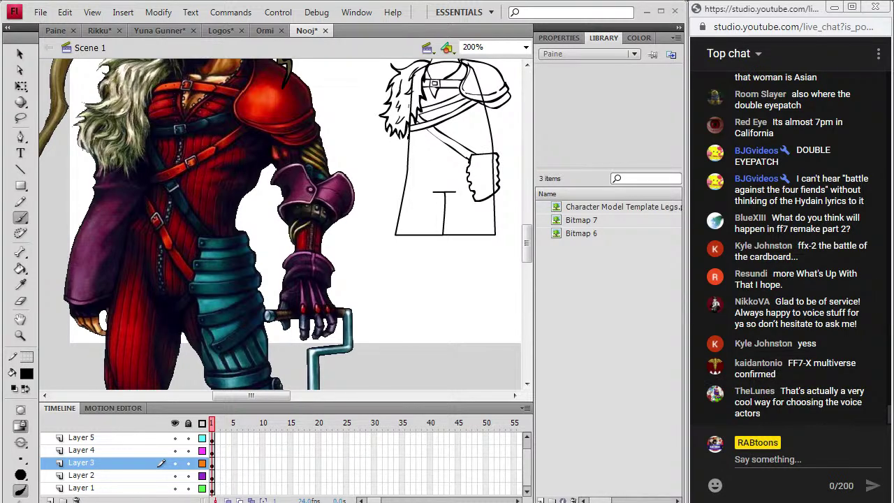
pyautogui.moveTo(417, 147); pyautogui.dragTo(468, 170)
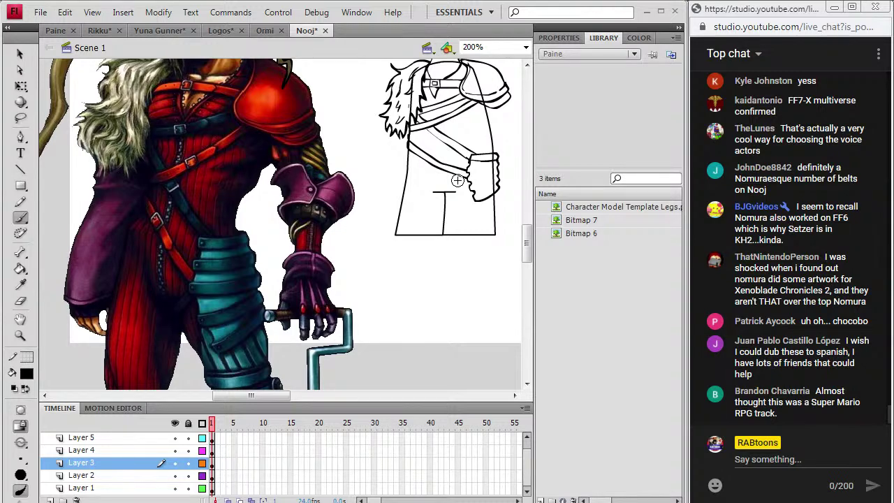
# Brush thin vertical pinstripes on the shirt between the belts, extending them to the torso's far edge
pyautogui.scroll(3, 525, 234)
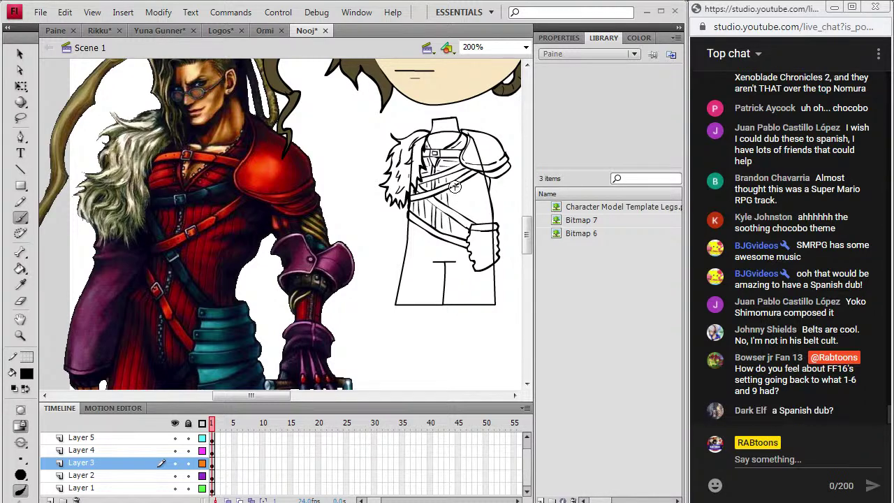
pyautogui.moveTo(467, 183); pyautogui.dragTo(472, 218)
pyautogui.moveTo(479, 195); pyautogui.dragTo(480, 220)
pyautogui.moveTo(487, 182); pyautogui.dragTo(486, 220)
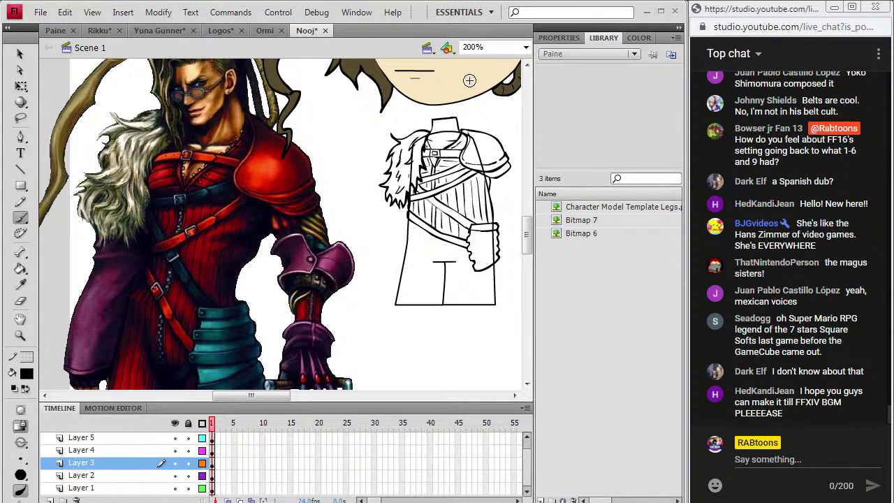
# Fill the neck and open chest area with the skin tone sampled from the cartoon face
pyautogui.press('i')
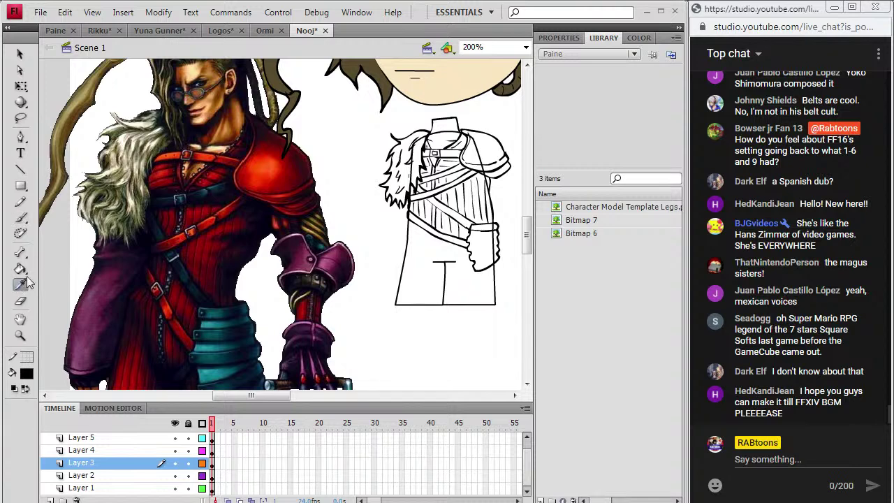
pyautogui.click(448, 89)
pyautogui.click(436, 126)
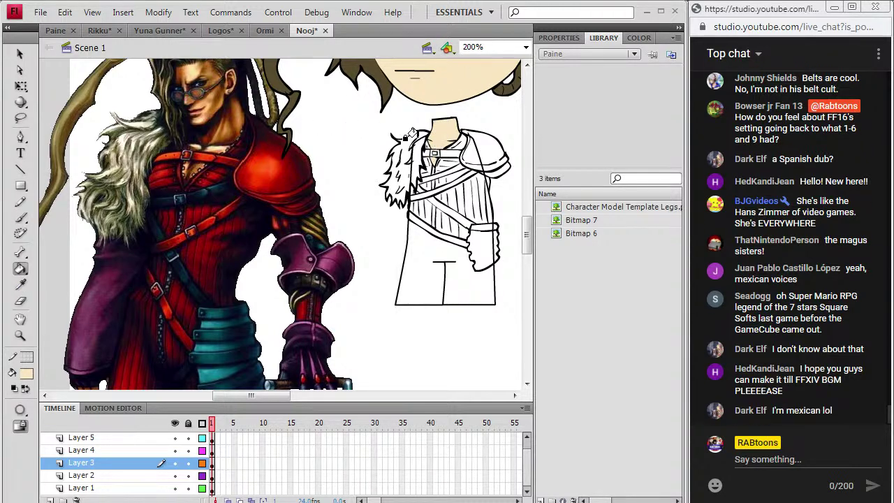
# Fill the upper chest strap and its buckle with red sampled from the reference character's chest strap
pyautogui.click(20, 284)
pyautogui.click(190, 153)
pyautogui.click(432, 152)
pyautogui.click(438, 153)
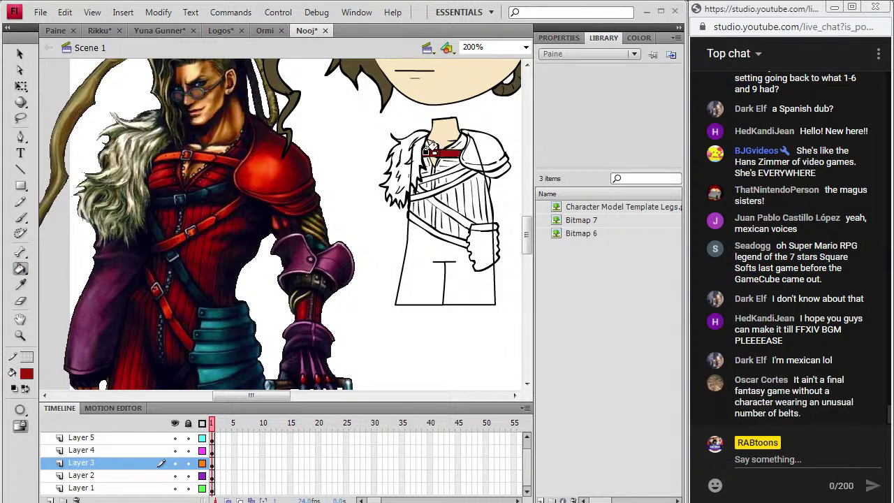
# Fill the frame of the upper chest strap's buckle with dark grey #666666 on Layer 3
pyautogui.click(25, 335)
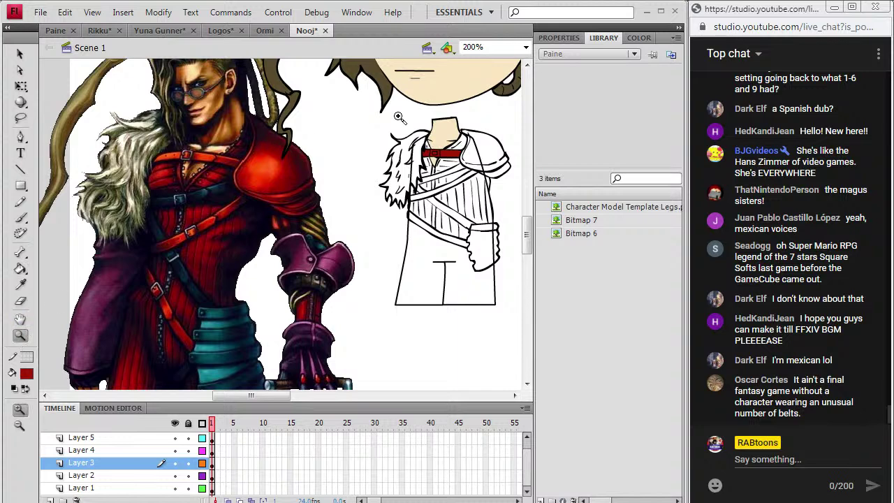
pyautogui.moveTo(411, 173); pyautogui.dragTo(466, 121)
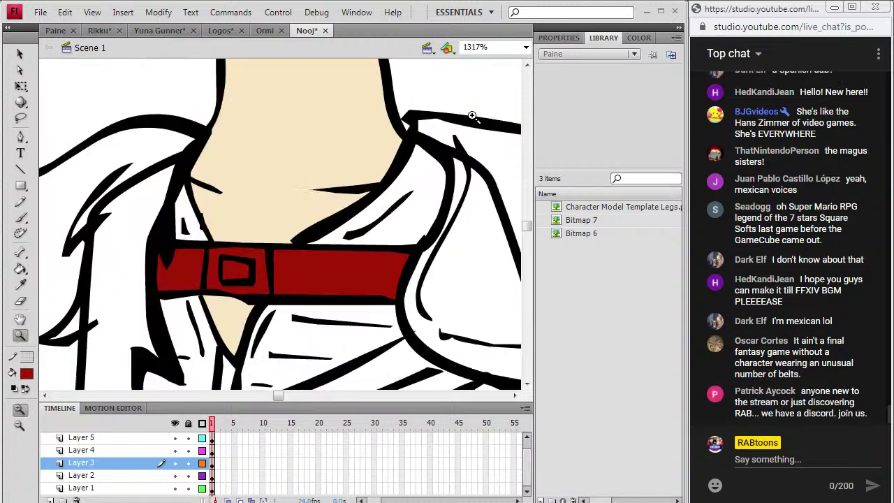
pyautogui.click(215, 438)
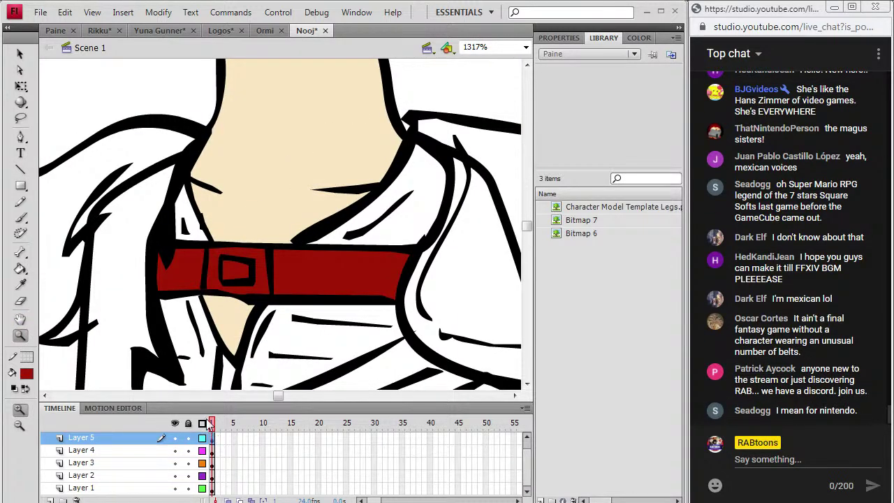
pyautogui.click(20, 217)
pyautogui.click(20, 285)
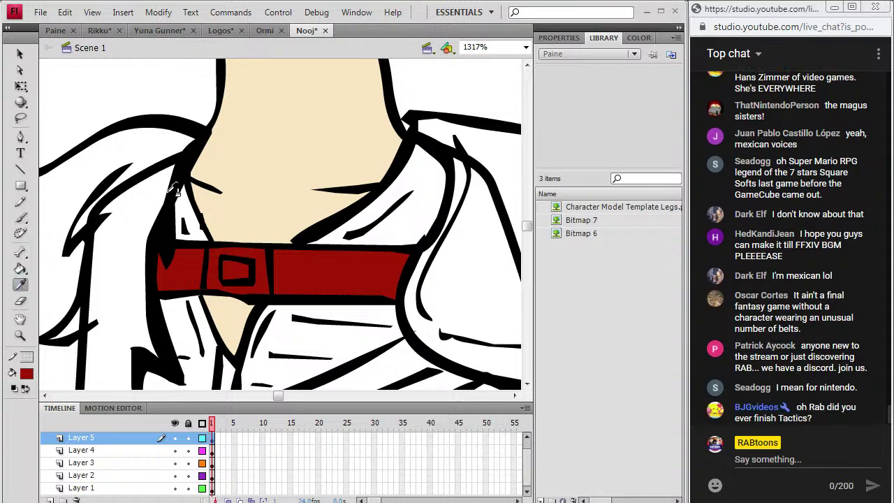
pyautogui.click(245, 248)
pyautogui.click(20, 285)
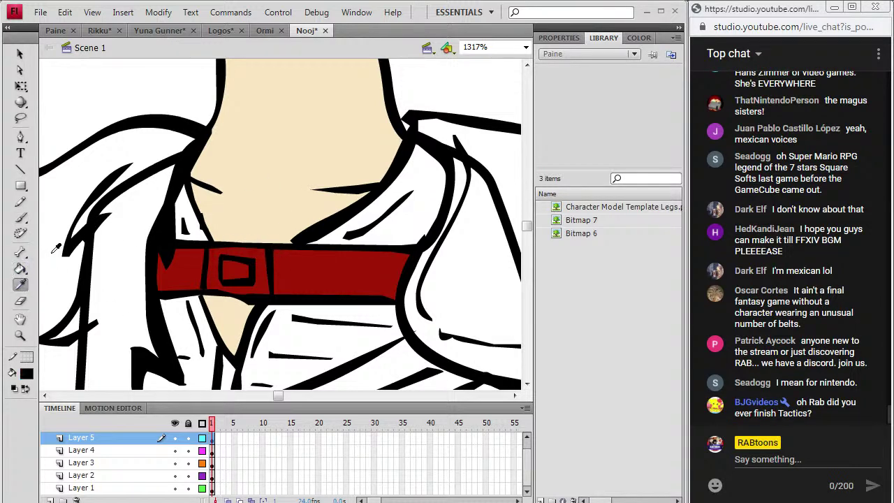
pyautogui.click(174, 438)
pyautogui.click(175, 438)
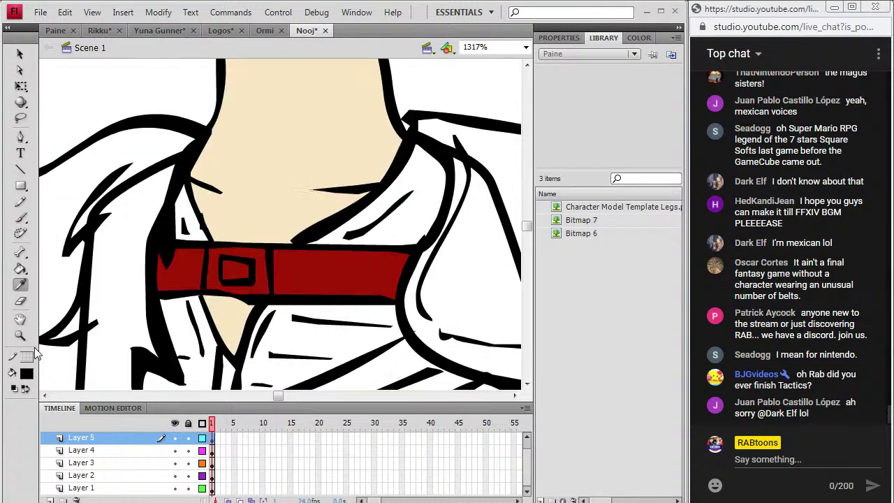
pyautogui.click(27, 375)
pyautogui.click(32, 228)
pyautogui.click(21, 218)
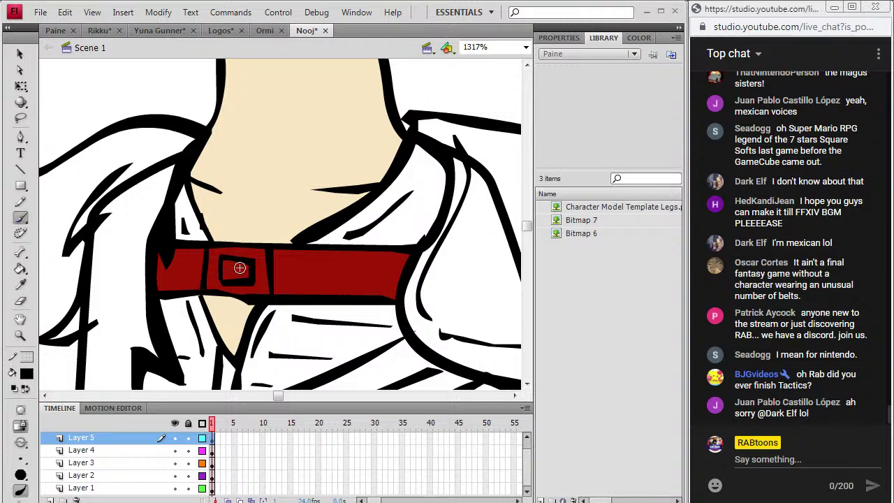
pyautogui.click(213, 451)
pyautogui.click(212, 463)
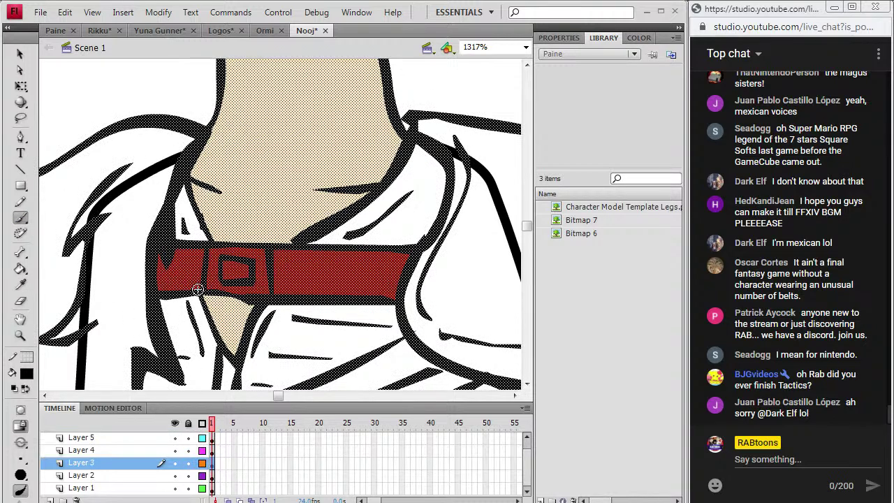
pyautogui.hotkey('ctrl', 'shift', 'a')
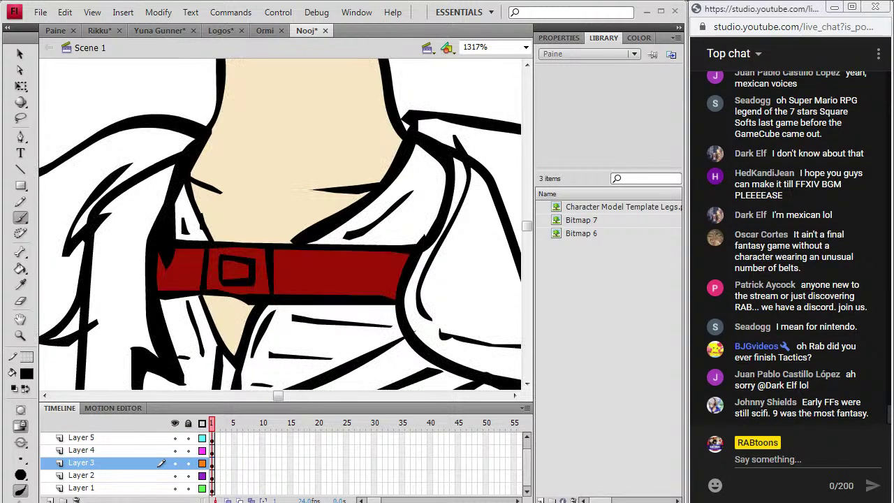
pyautogui.click(28, 377)
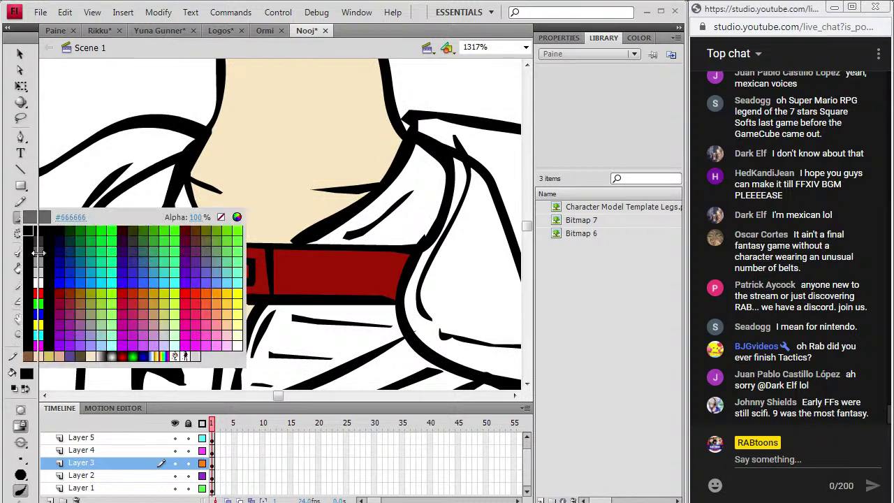
pyautogui.click(41, 248)
pyautogui.click(20, 269)
pyautogui.click(212, 276)
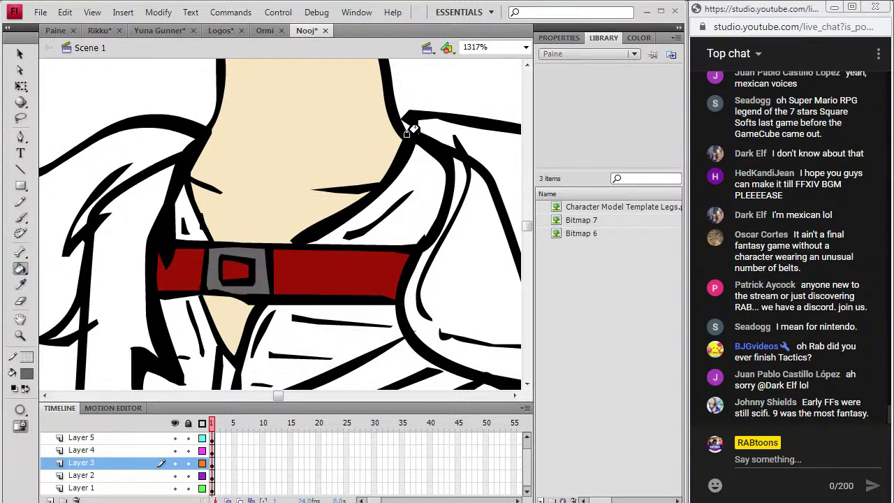
pyautogui.click(526, 47)
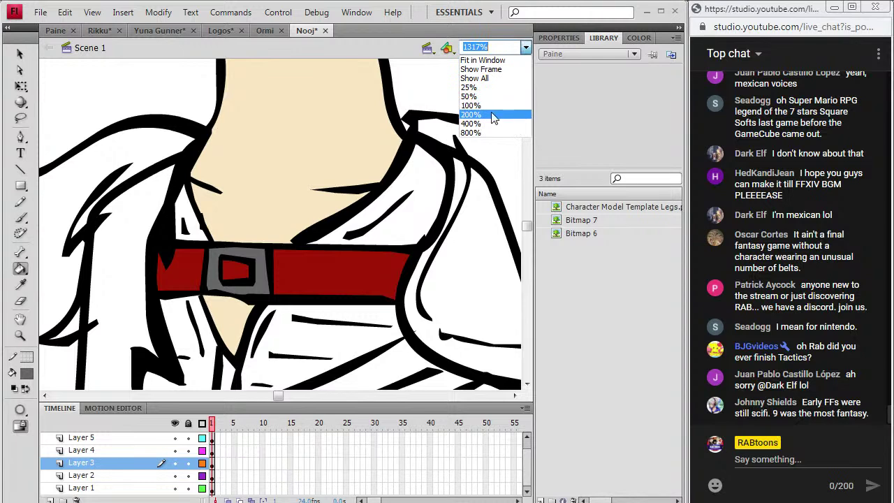
pyautogui.click(492, 114)
pyautogui.click(26, 373)
pyautogui.click(36, 231)
pyautogui.press('b')
pyautogui.click(212, 450)
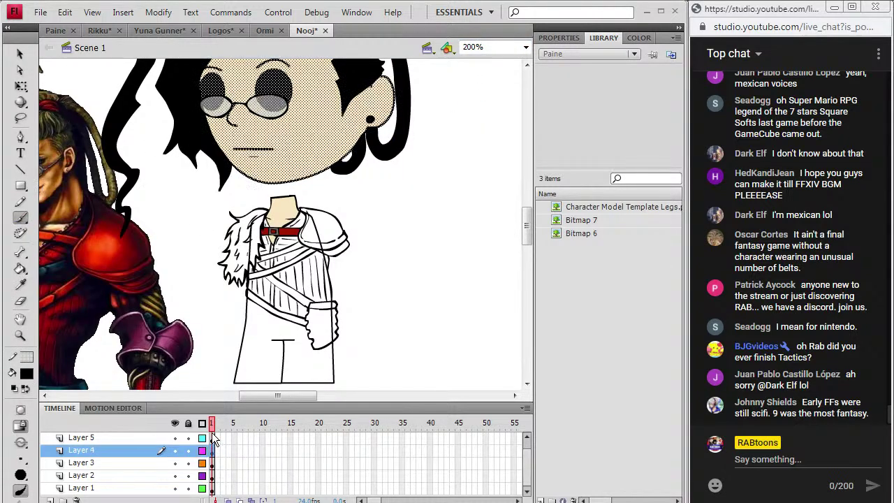
pyautogui.click(211, 463)
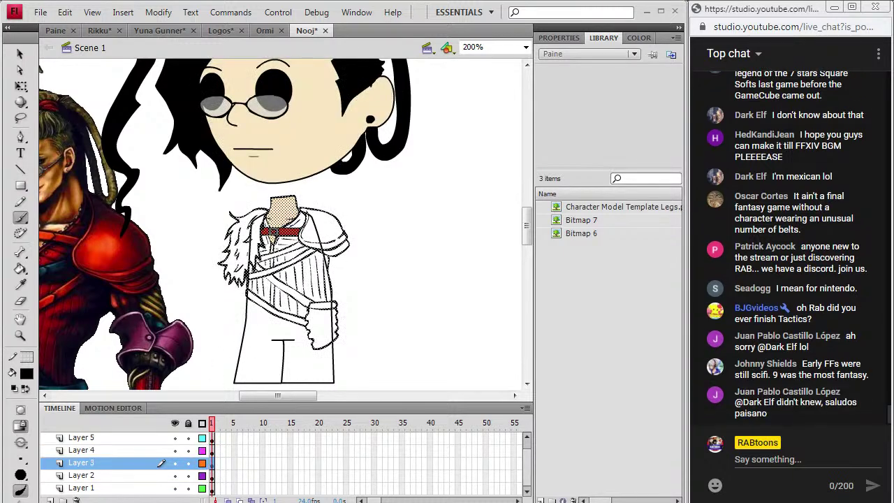
pyautogui.hotkey('ctrl', 'shift', 'a')
# Fill the shirt areas around the open chest and collar with dark red sampled from the reference character's shirt
pyautogui.click(21, 286)
pyautogui.moveTo(259, 395); pyautogui.dragTo(238, 395)
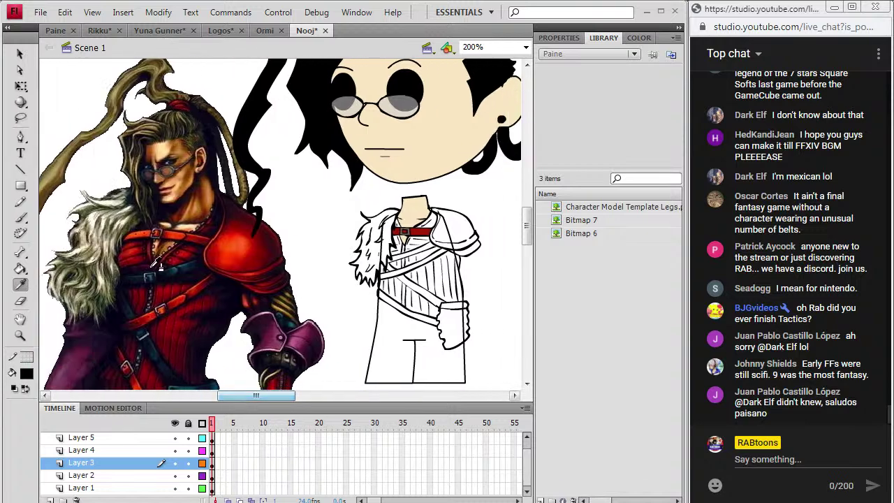
pyautogui.click(137, 256)
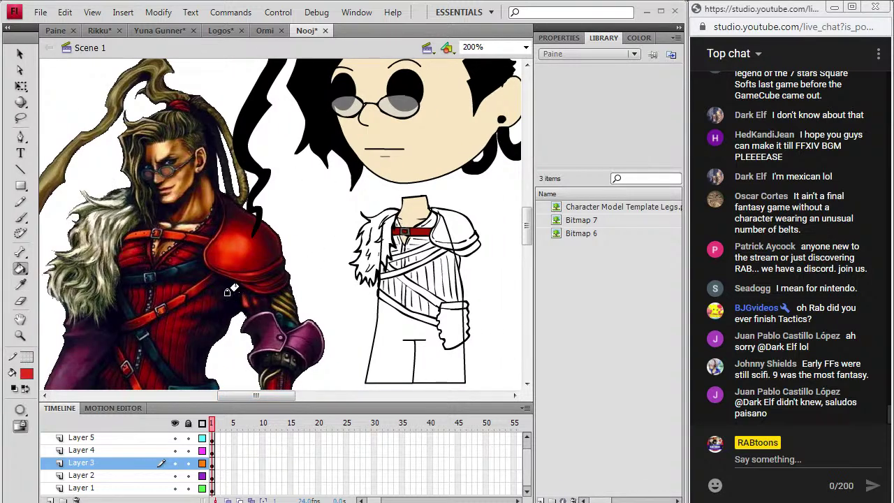
pyautogui.click(21, 286)
pyautogui.click(172, 320)
pyautogui.click(393, 248)
pyautogui.click(403, 245)
pyautogui.click(396, 236)
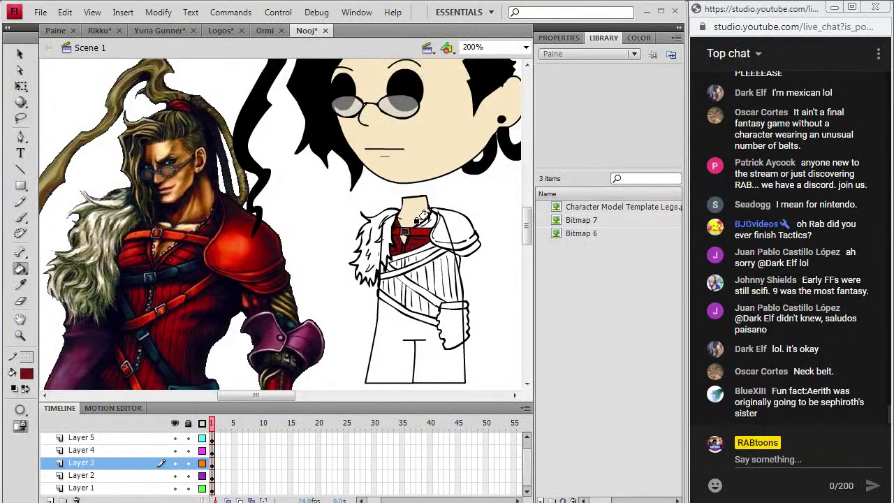
pyautogui.click(423, 218)
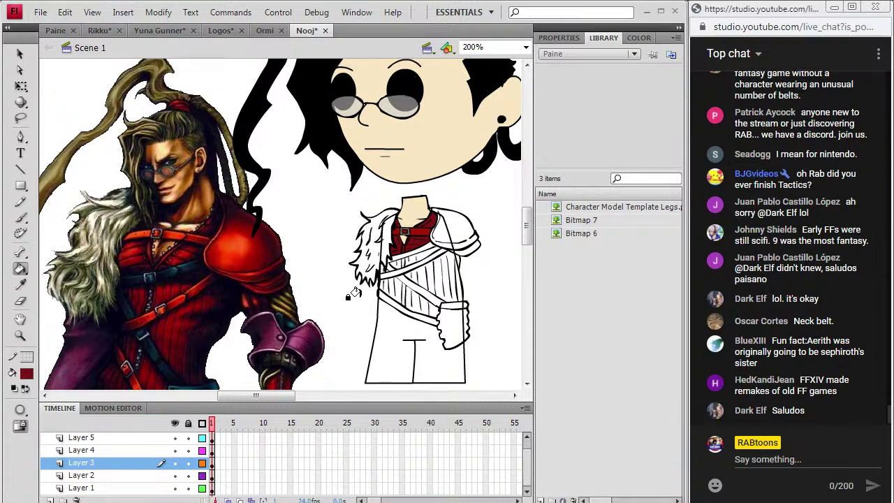
# Fill the pinstriped shirt sections between and below the slanting belts with the same dark red
pyautogui.click(386, 285)
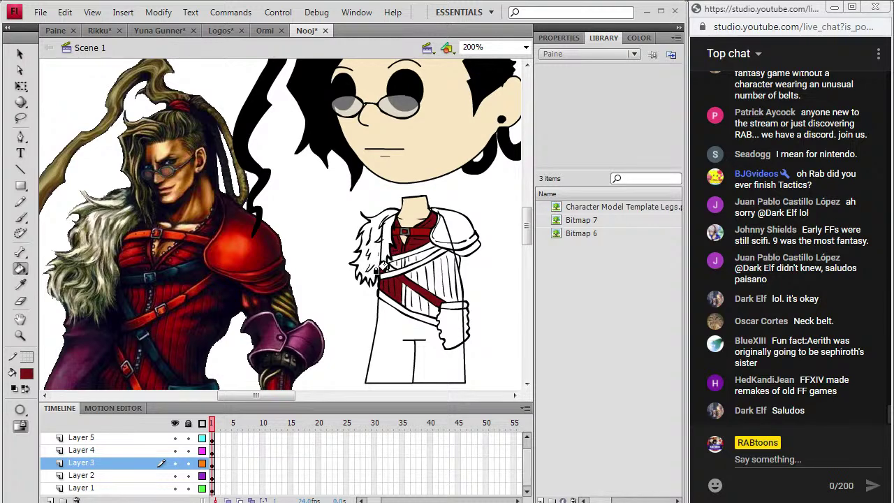
pyautogui.click(401, 259)
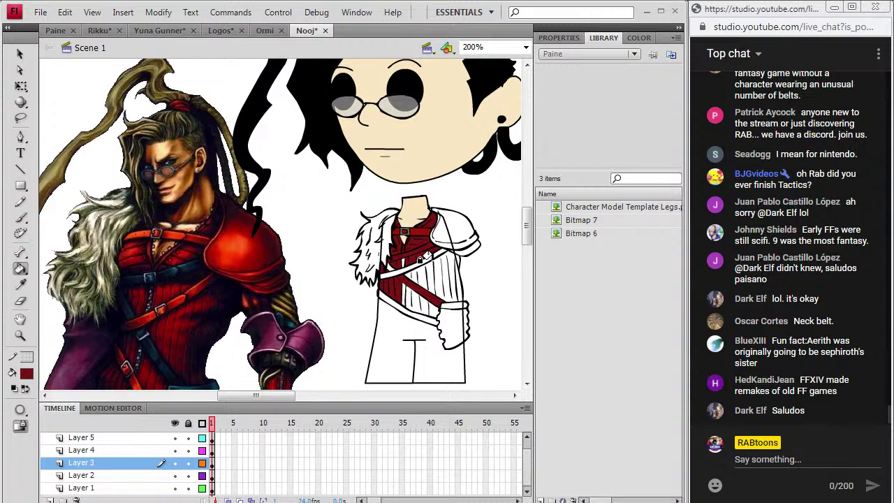
pyautogui.click(427, 293)
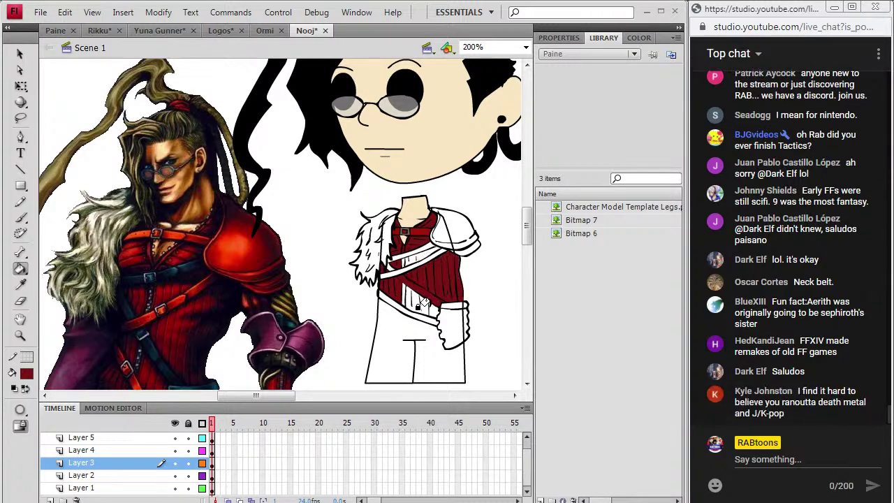
pyautogui.click(421, 301)
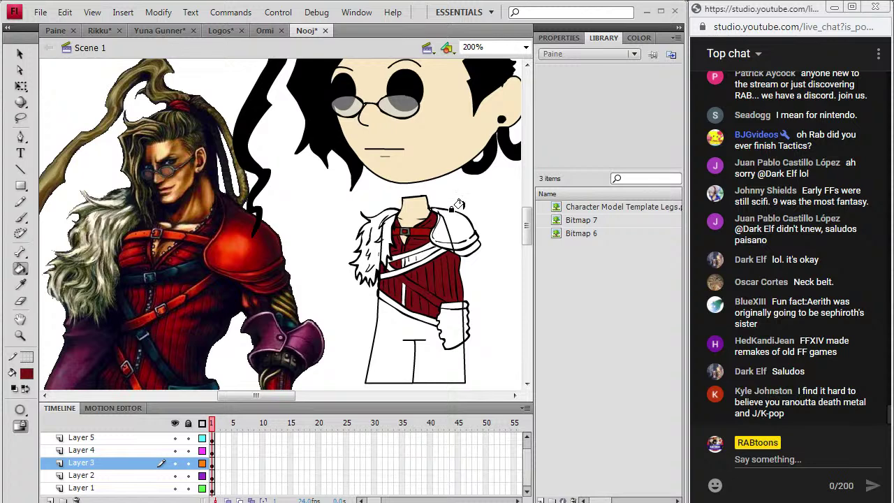
# Brush additional short black pinstripes on the unfilled shirt strip between the two upper slanting belts
pyautogui.click(20, 335)
pyautogui.click(417, 265)
pyautogui.click(297, 235)
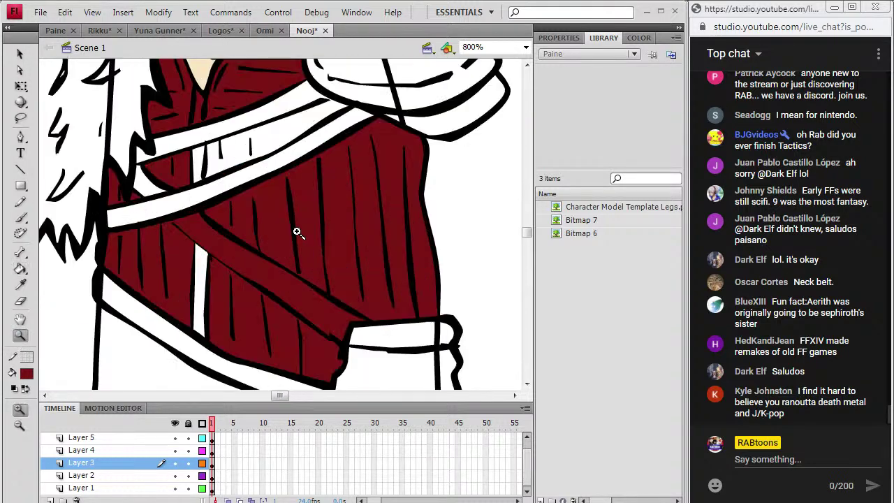
pyautogui.click(27, 377)
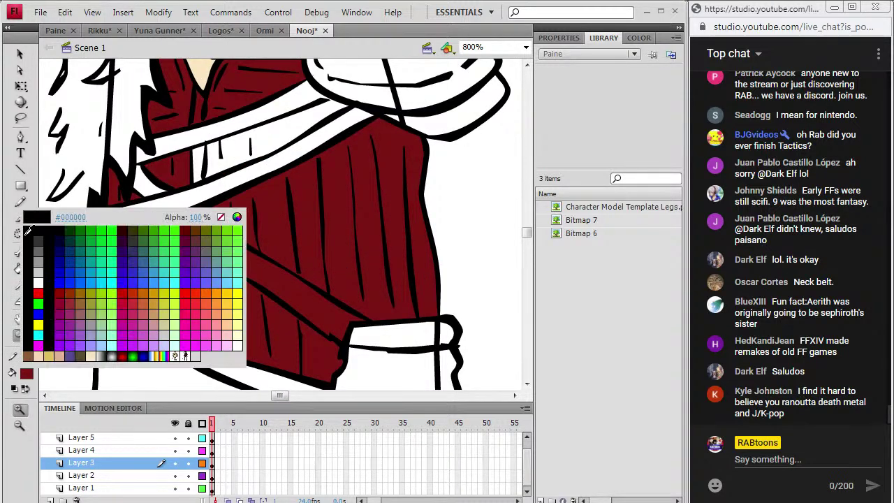
pyautogui.click(22, 230)
pyautogui.press('b')
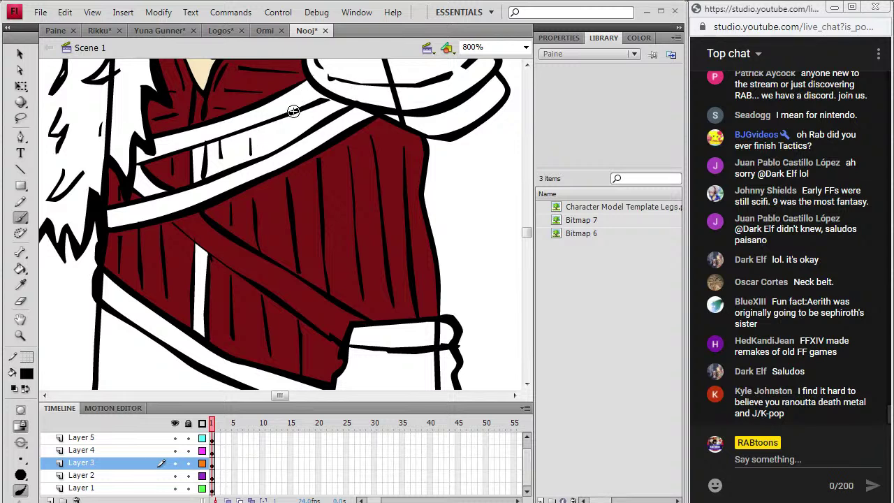
pyautogui.moveTo(284, 121); pyautogui.dragTo(284, 143)
pyautogui.moveTo(318, 108); pyautogui.dragTo(318, 118)
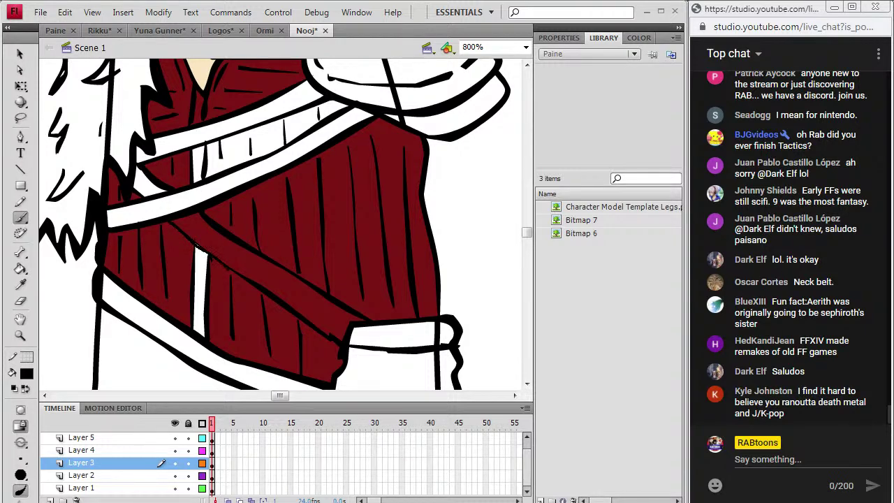
pyautogui.click(176, 463)
pyautogui.click(176, 463)
pyautogui.press('i')
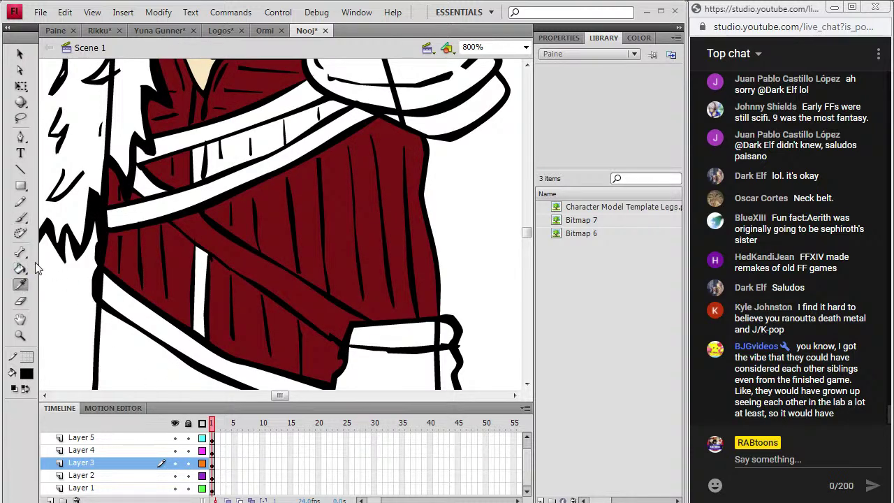
# Brush black ridge lines across the hip armour plate to divide it into stacked bands
pyautogui.click(526, 46)
pyautogui.click(489, 112)
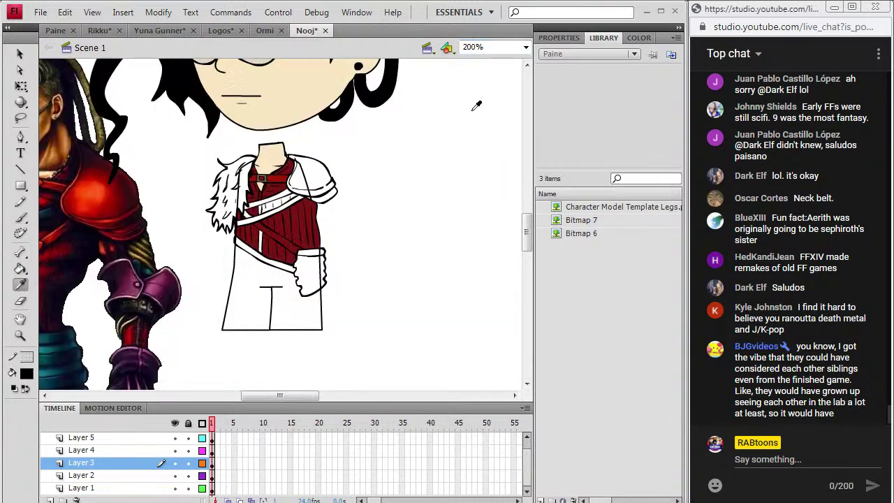
pyautogui.hscroll(-5, 277, 318)
pyautogui.press('b')
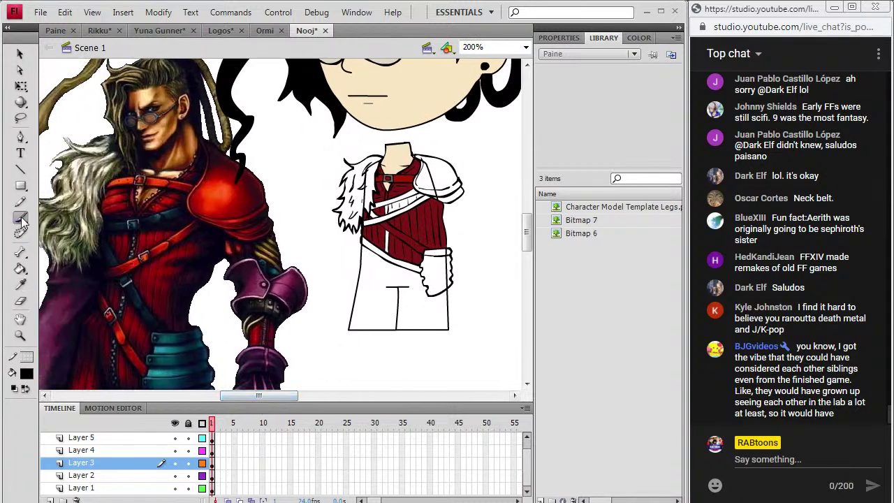
pyautogui.hotkey('ctrl', 'a')
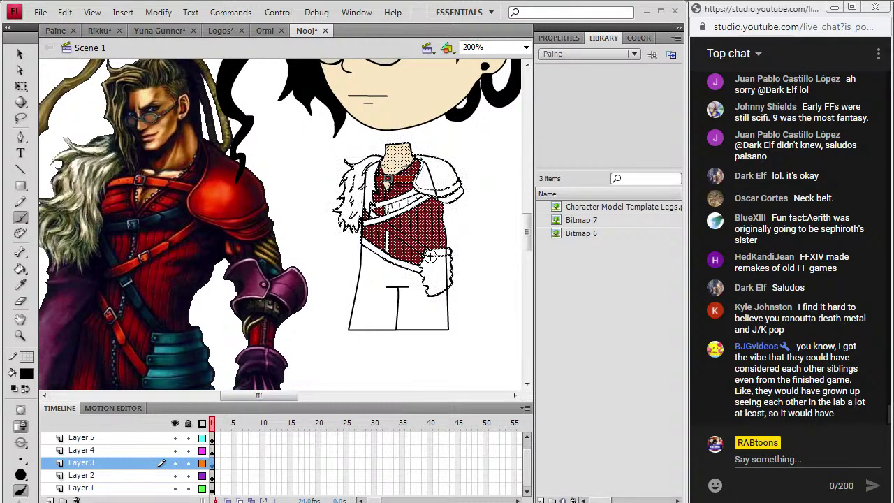
pyautogui.hotkey('ctrl', 'shift', 'a')
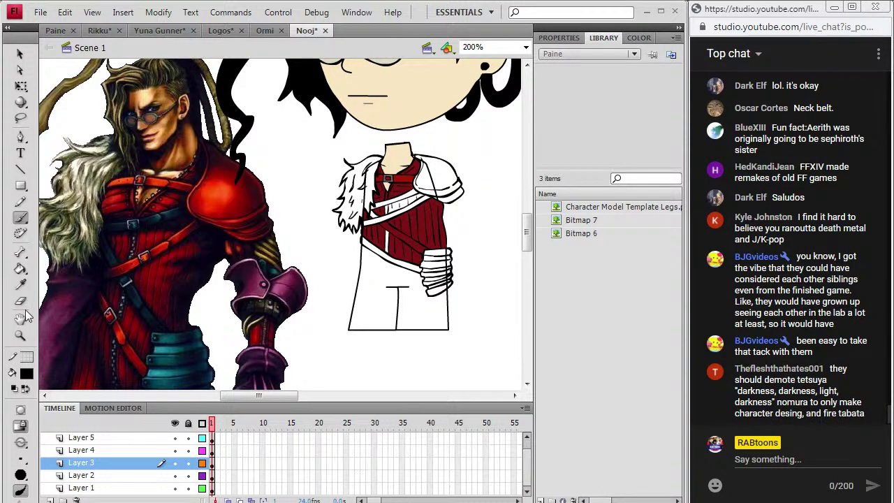
# Fill the hip armour's bands with teal sampled from the reference character's hip armour, and undo the last two fills
pyautogui.click(20, 284)
pyautogui.click(164, 369)
pyautogui.click(430, 290)
pyautogui.click(427, 281)
pyautogui.click(424, 274)
pyautogui.click(419, 266)
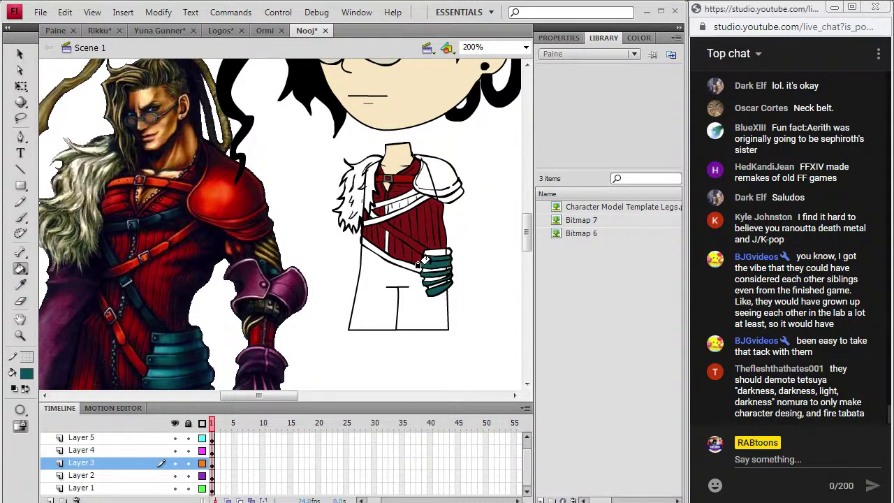
pyautogui.click(428, 255)
pyautogui.hotkey('ctrl', 'z')
pyautogui.hotkey('ctrl', 'z')
# Brush black over the gaps at the edge of the hip armour's ridge lines to close the unfilled bands
pyautogui.click(20, 335)
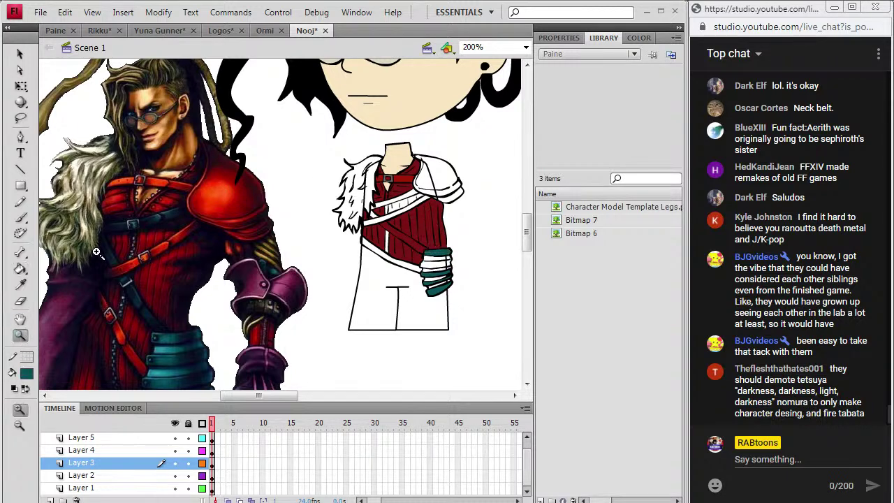
pyautogui.click(434, 250)
pyautogui.click(289, 248)
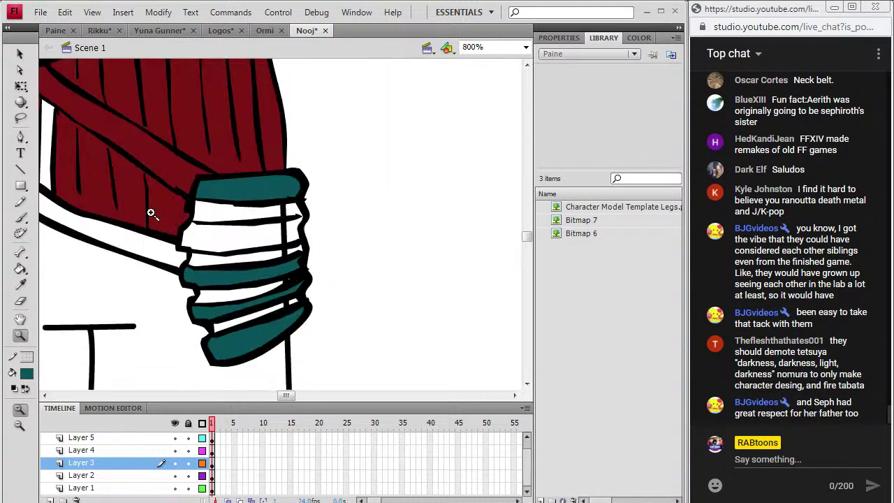
pyautogui.click(27, 376)
pyautogui.click(32, 226)
pyautogui.press('b')
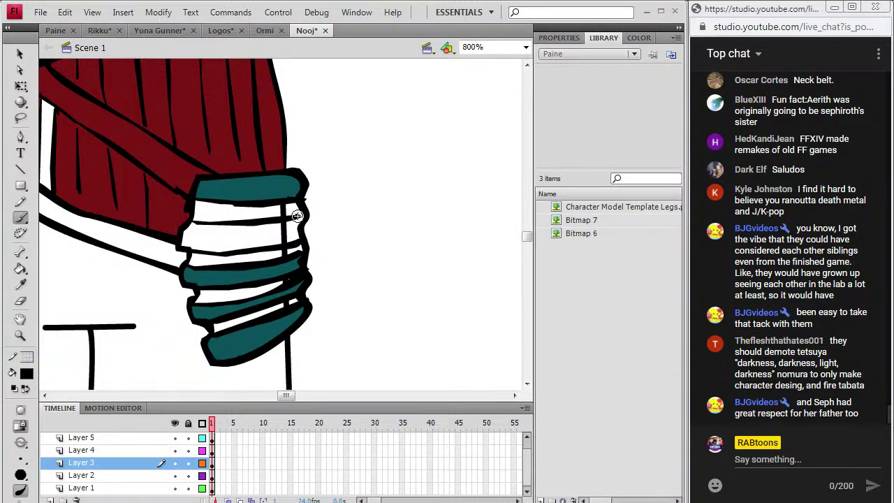
pyautogui.click(526, 47)
pyautogui.click(478, 114)
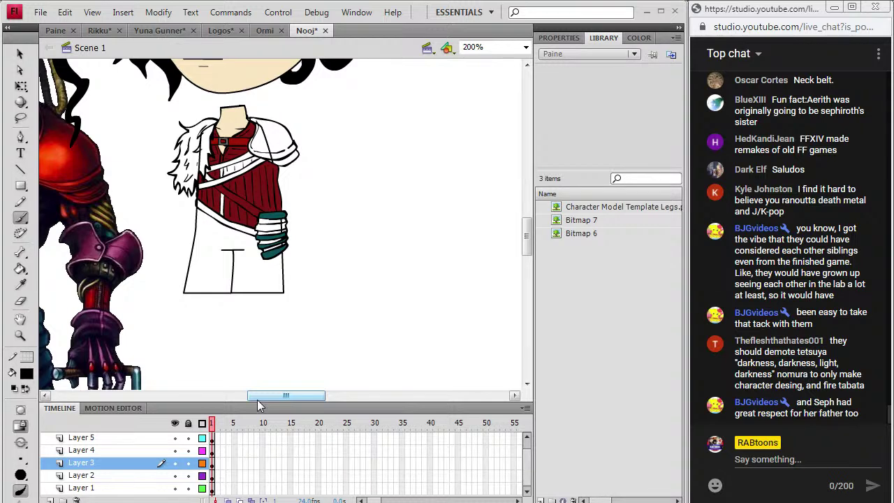
pyautogui.moveTo(288, 396); pyautogui.dragTo(263, 396)
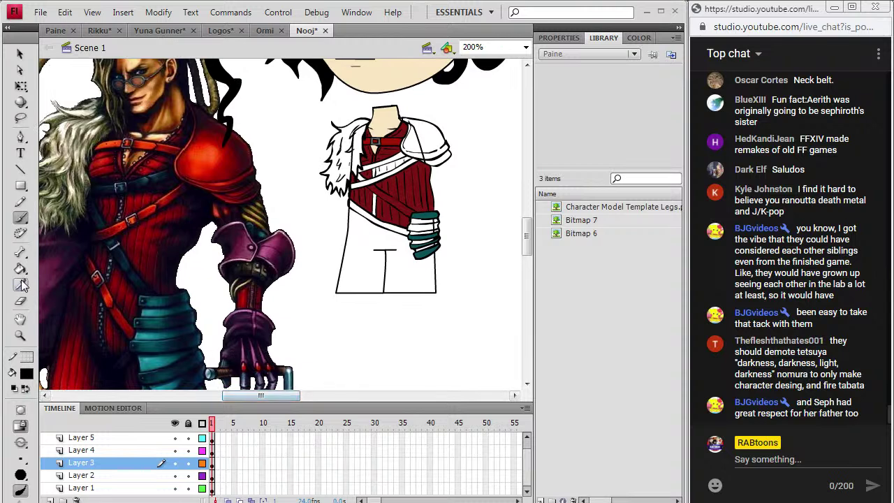
# Fill the hip armour's remaining white bands with teal sampled from the reference and the already coloured bands
pyautogui.click(22, 284)
pyautogui.click(167, 333)
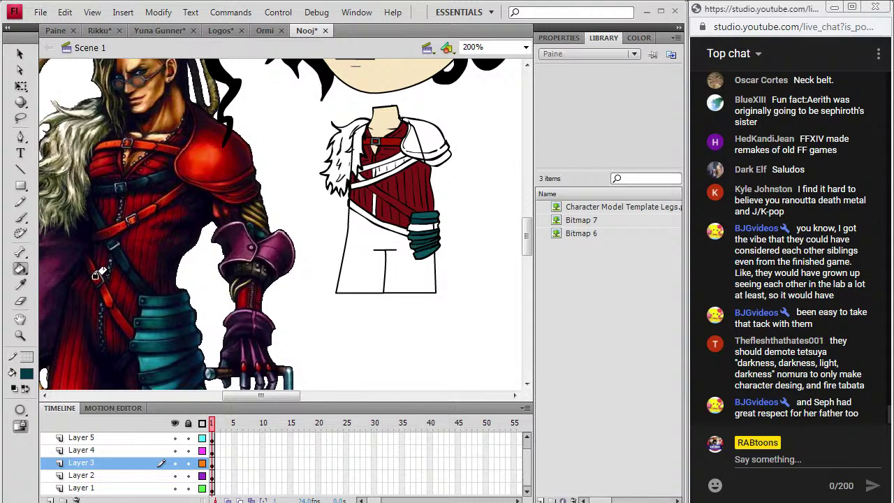
pyautogui.press('i')
pyautogui.click(417, 216)
pyautogui.hscroll(-3, 356, 326)
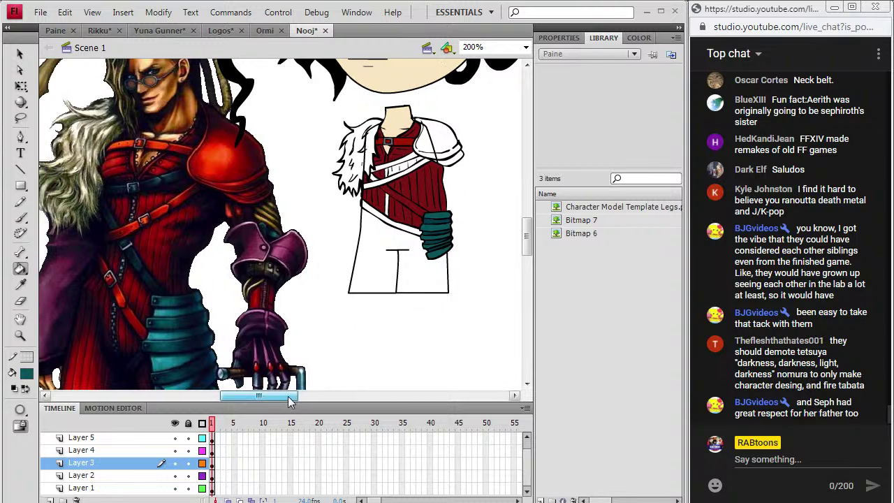
# Fill the lower of the two upper slanting belts with red and the crossing belt with dark blue, sampled from the reference's belts
pyautogui.click(20, 285)
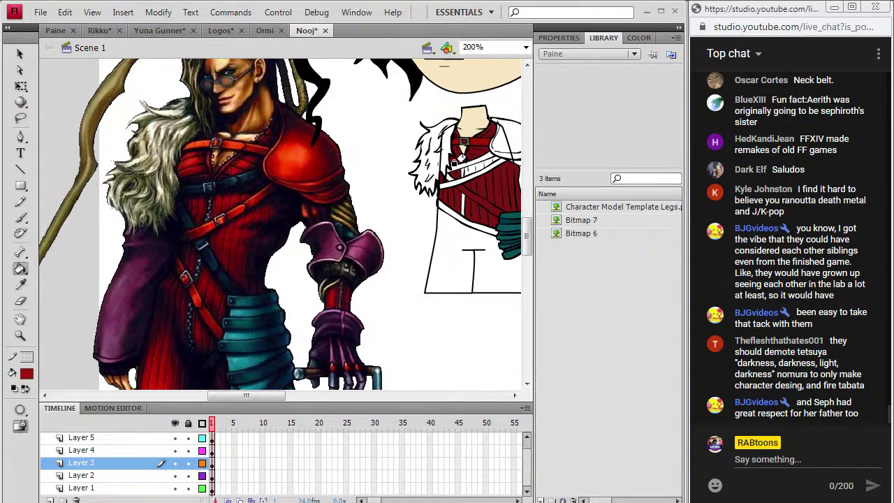
pyautogui.click(21, 284)
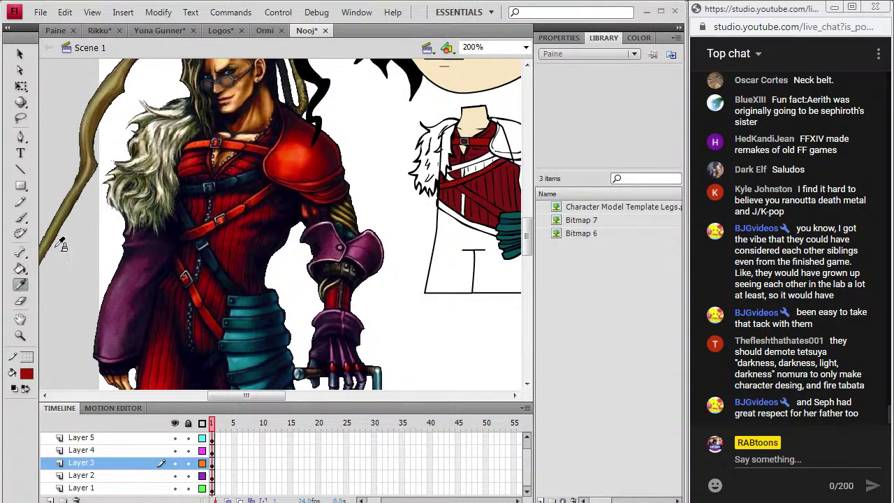
pyautogui.click(192, 215)
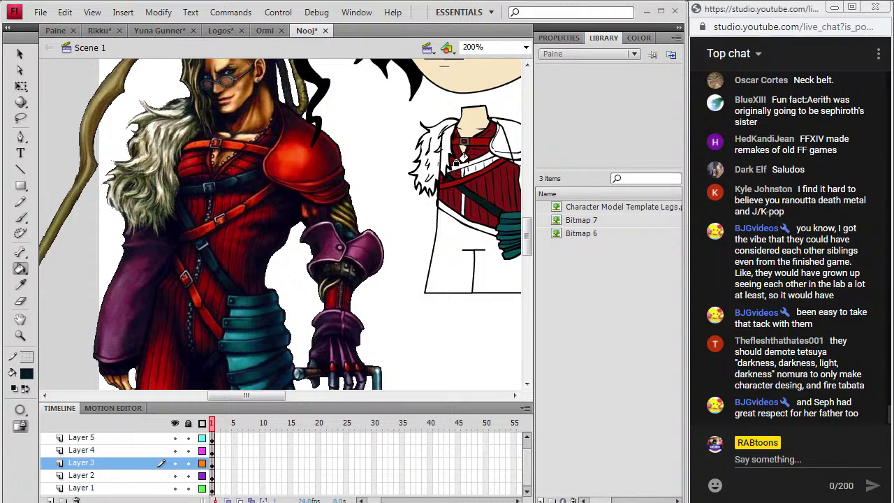
# Sample dark grey and fill the zip strip down the middle of the shirt
pyautogui.press('i')
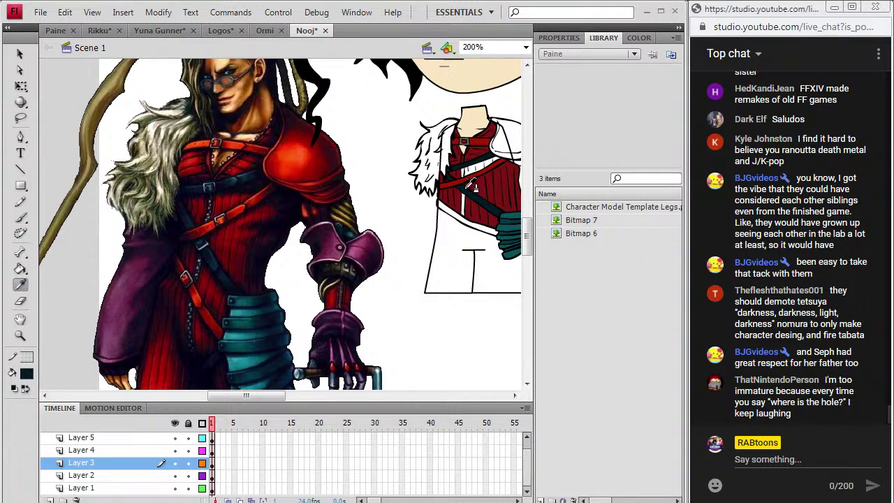
pyautogui.click(211, 206)
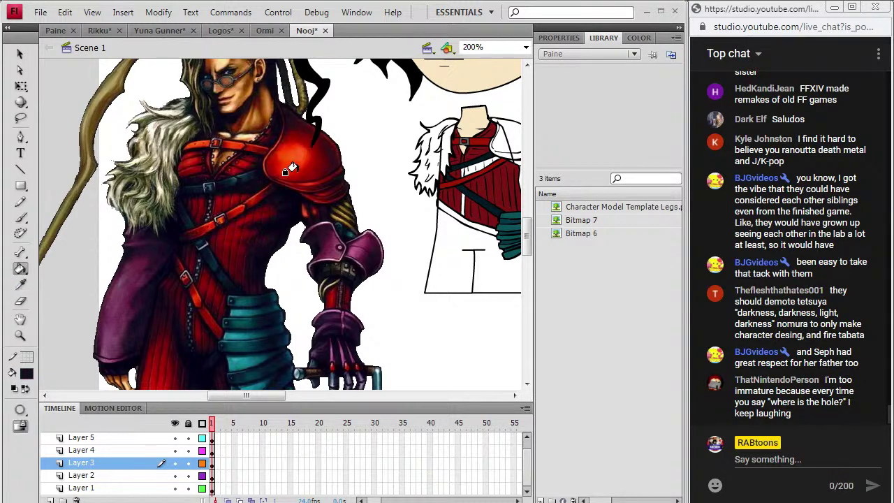
pyautogui.click(47, 234)
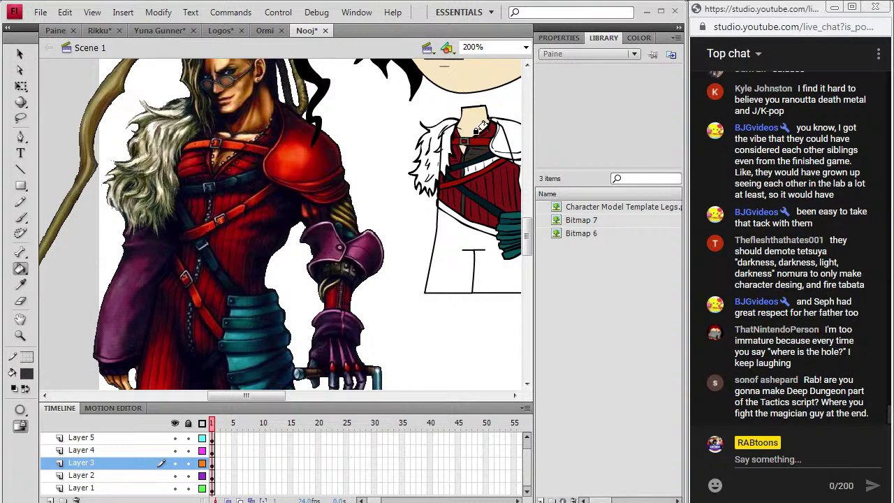
# Brush black to close the zip's outline above the dark blue belt, and fill that zip section with the sampled dark grey
pyautogui.click(21, 335)
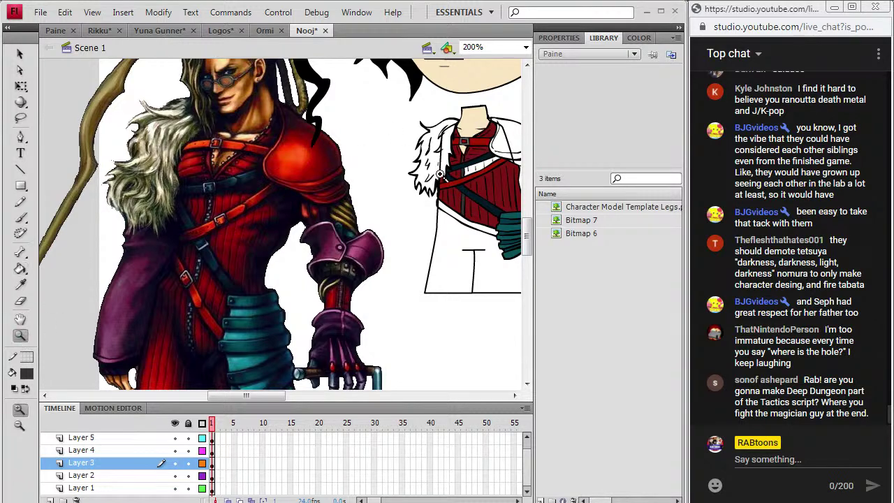
pyautogui.moveTo(432, 138); pyautogui.dragTo(501, 200)
pyautogui.click(27, 374)
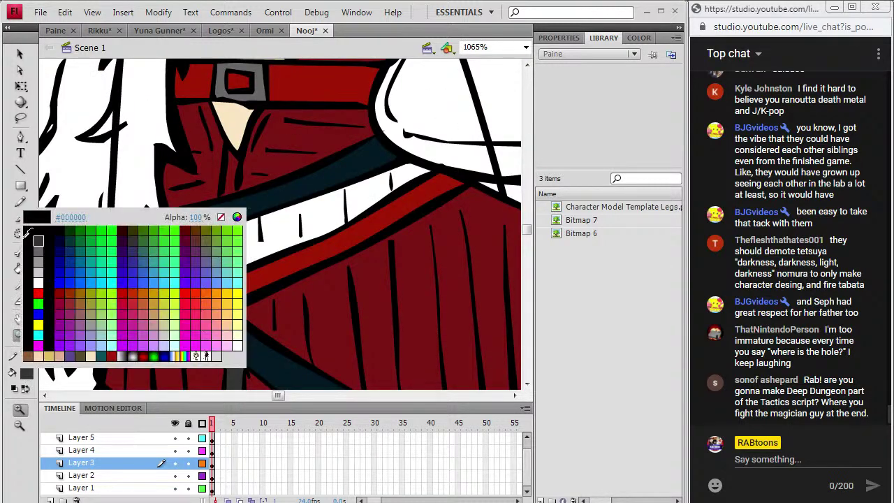
pyautogui.click(28, 230)
pyautogui.press('b')
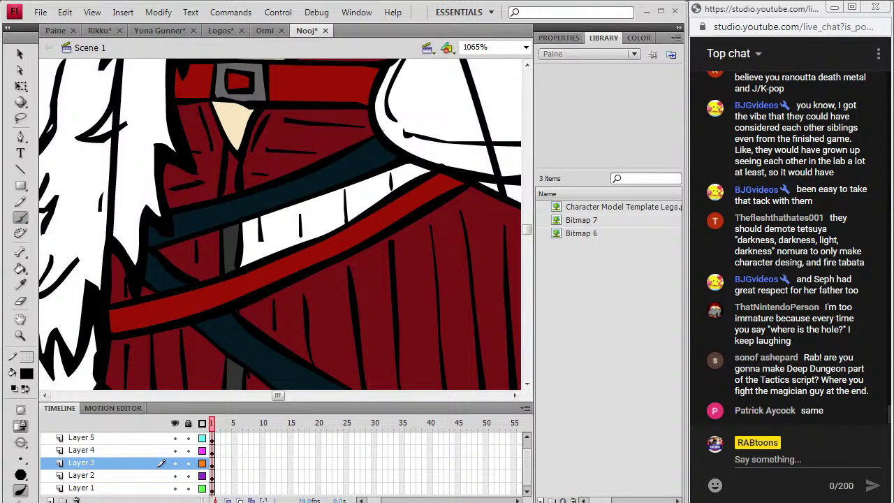
pyautogui.press('k')
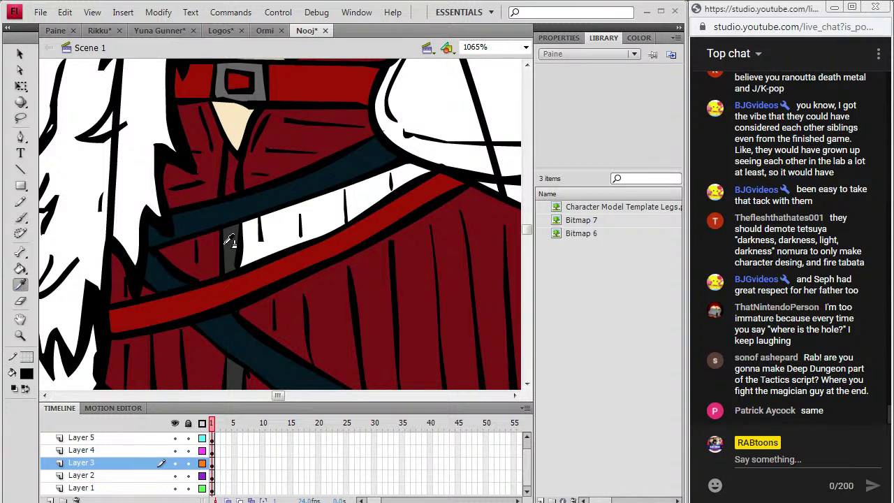
pyautogui.click(222, 169)
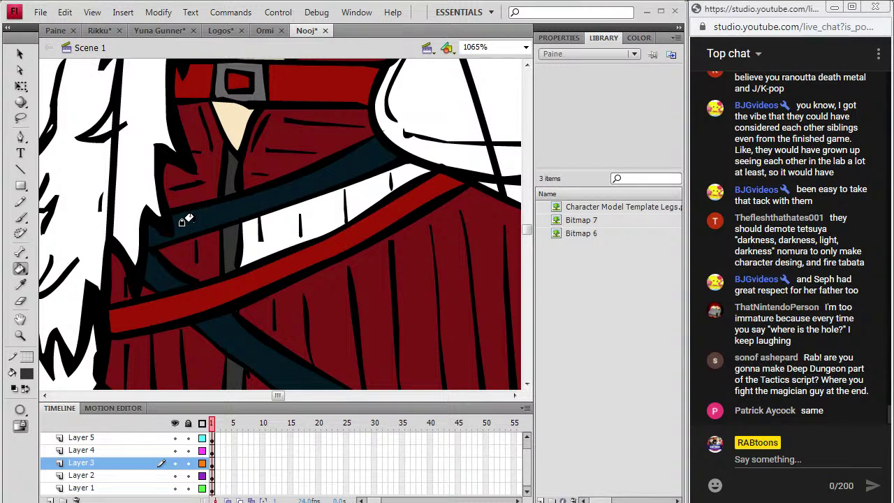
# Fill the shoulder fur with beige sampled from the reference artwork
pyautogui.click(526, 47)
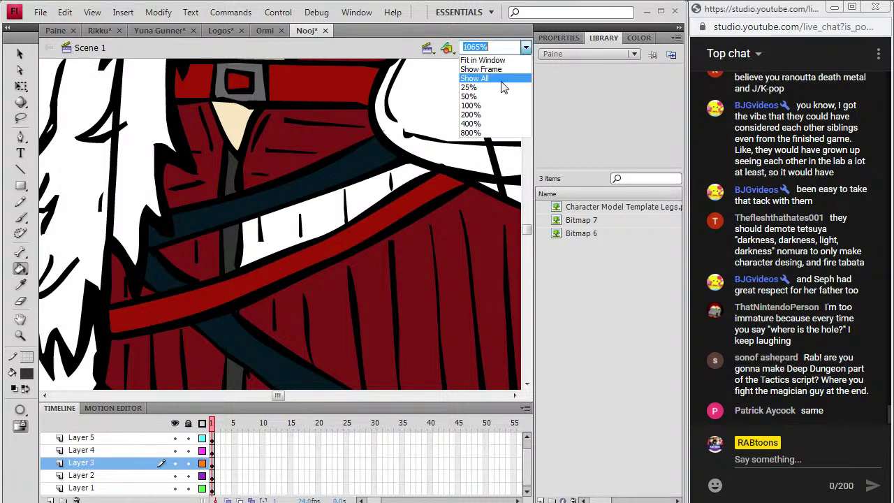
pyautogui.click(462, 112)
pyautogui.moveTo(300, 398); pyautogui.dragTo(272, 398)
pyautogui.click(20, 268)
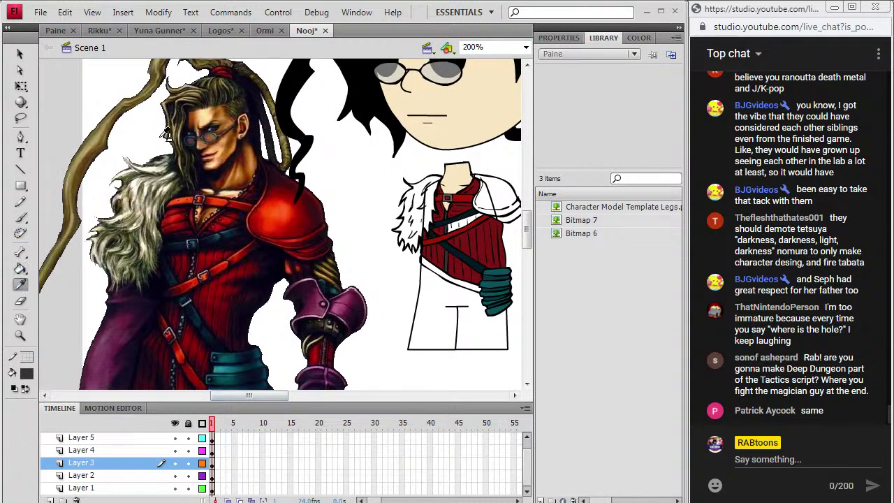
pyautogui.click(410, 210)
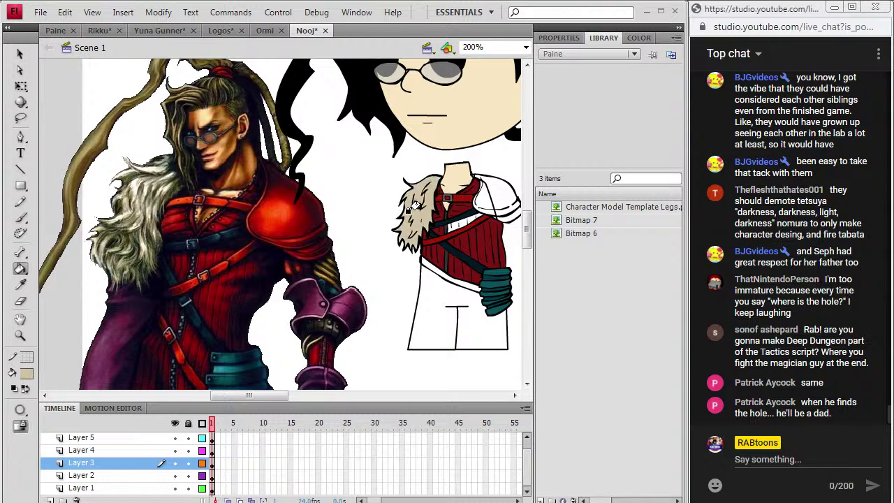
# Fill the shoulder armour's plate and lower rim with bright red sampled from the reference's shoulder armour
pyautogui.click(21, 284)
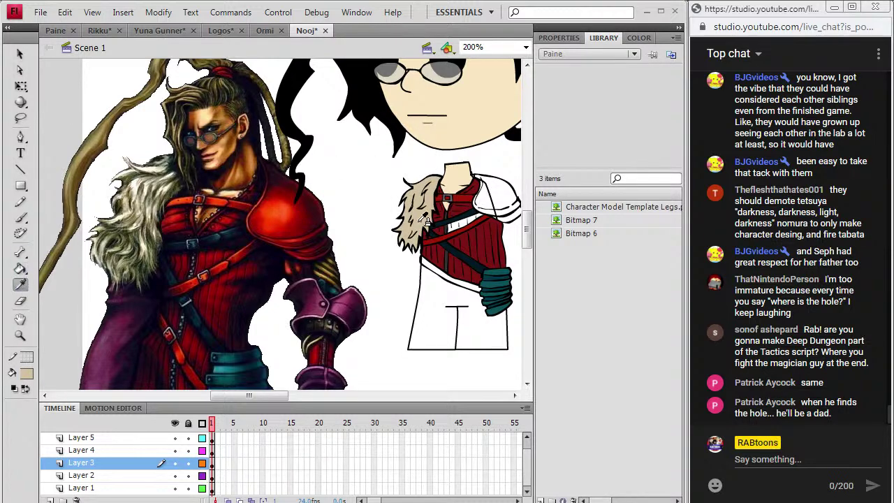
pyautogui.click(265, 225)
pyautogui.click(478, 194)
pyautogui.click(500, 213)
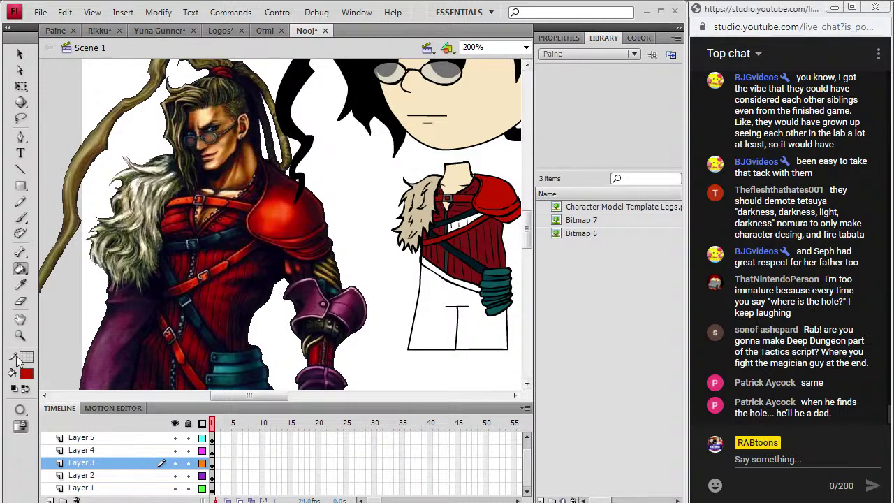
# Set the fill to black and brush a touch-up along the shoulder armour's inner edge
pyautogui.click(27, 374)
pyautogui.click(22, 225)
pyautogui.click(20, 217)
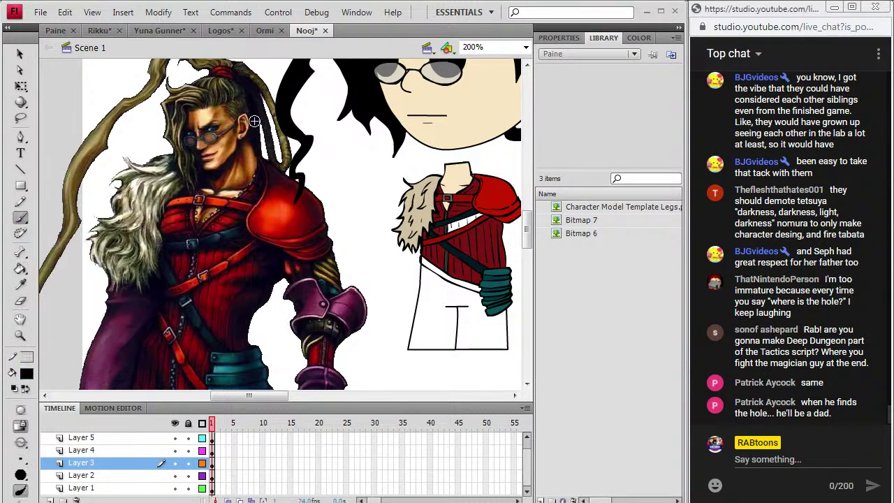
pyautogui.click(212, 463)
pyautogui.click(476, 179)
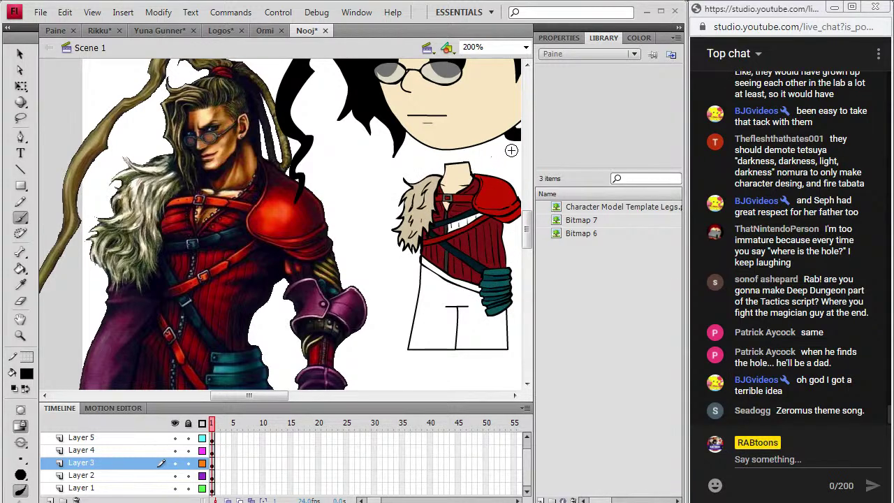
# Fill the white pinstriped strip between the two upper slanting belts with the shirt's dark red
pyautogui.press('i')
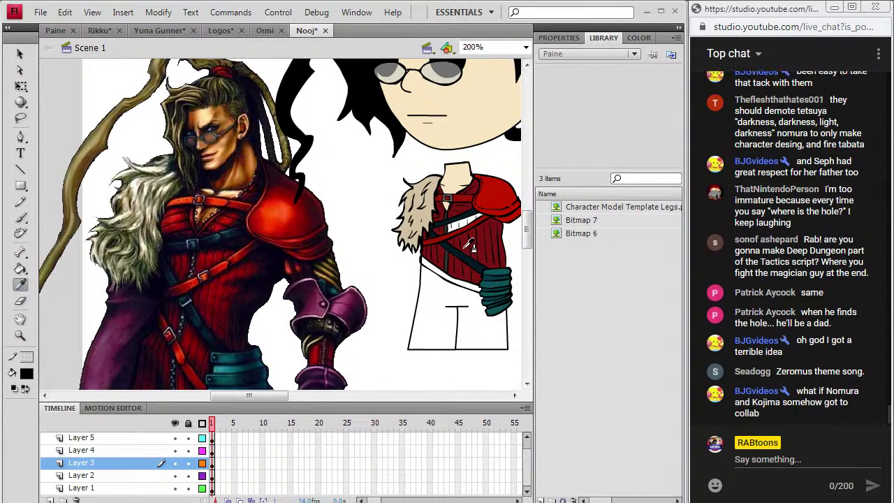
pyautogui.click(470, 245)
pyautogui.click(461, 225)
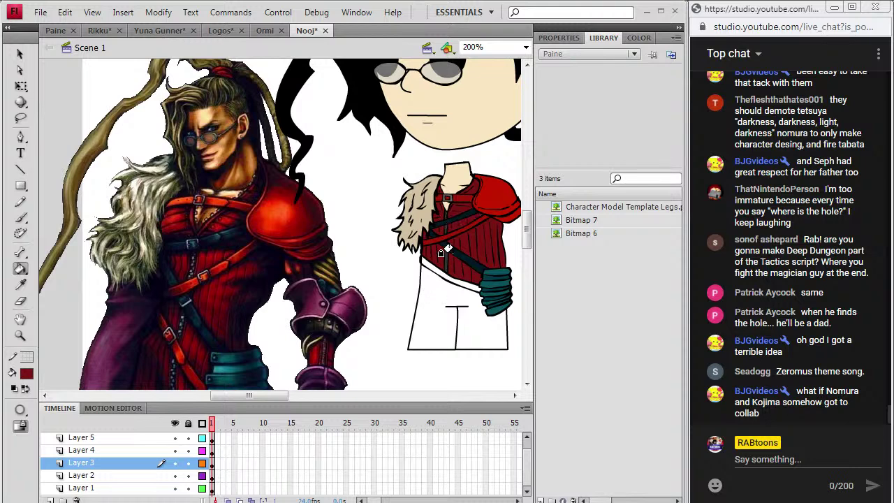
# Fill the lowest slanting waist belt with the red sampled from the slanting chest belt
pyautogui.click(27, 373)
pyautogui.click(42, 217)
pyautogui.click(21, 284)
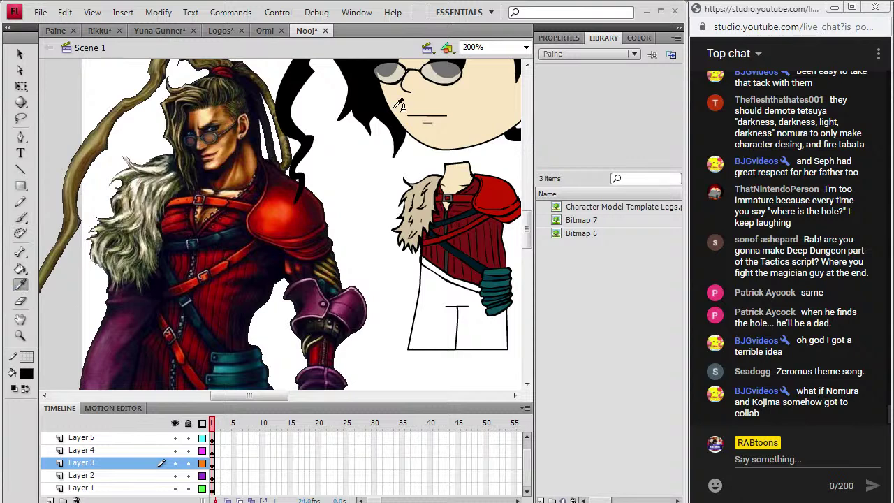
pyautogui.scroll(-2, 532, 219)
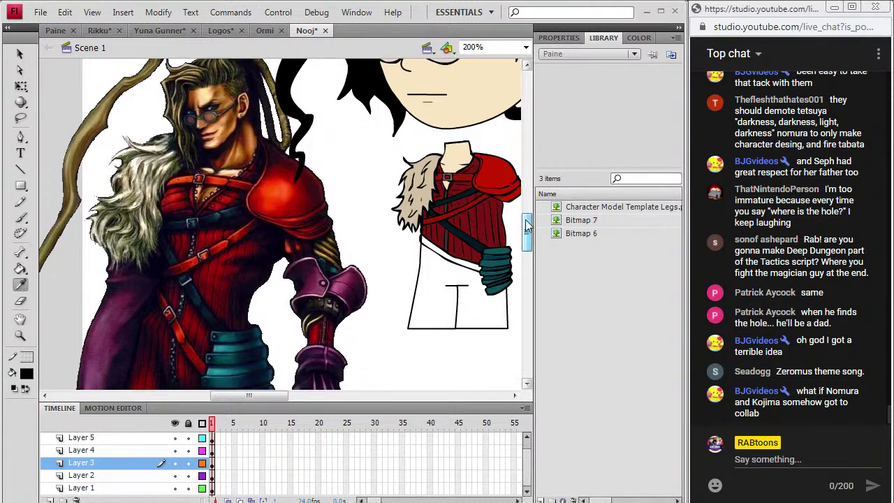
pyautogui.click(434, 218)
# Brush the black outline of a short strap from the hip armour to the crotch line, and fill it with the belts' dark blue
pyautogui.scroll(-3, 532, 250)
pyautogui.scroll(-2, 530, 250)
pyautogui.scroll(2, 531, 250)
pyautogui.click(26, 374)
pyautogui.click(32, 227)
pyautogui.click(20, 217)
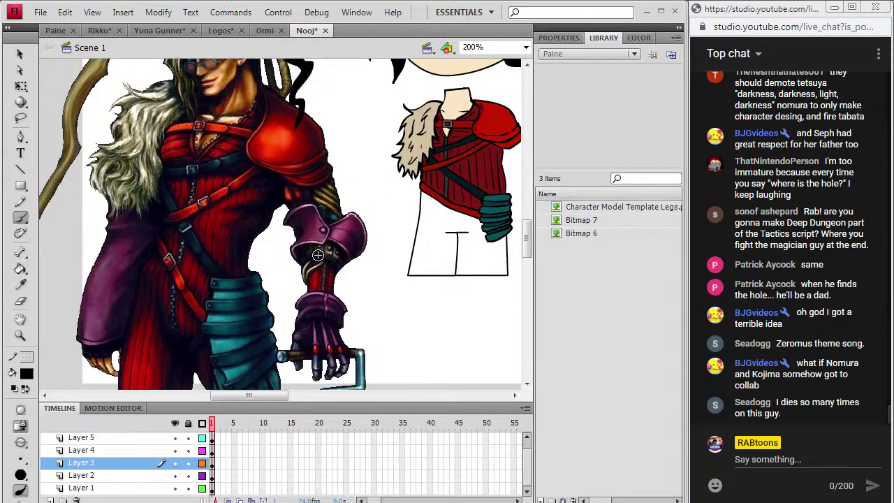
pyautogui.scroll(-4, 530, 251)
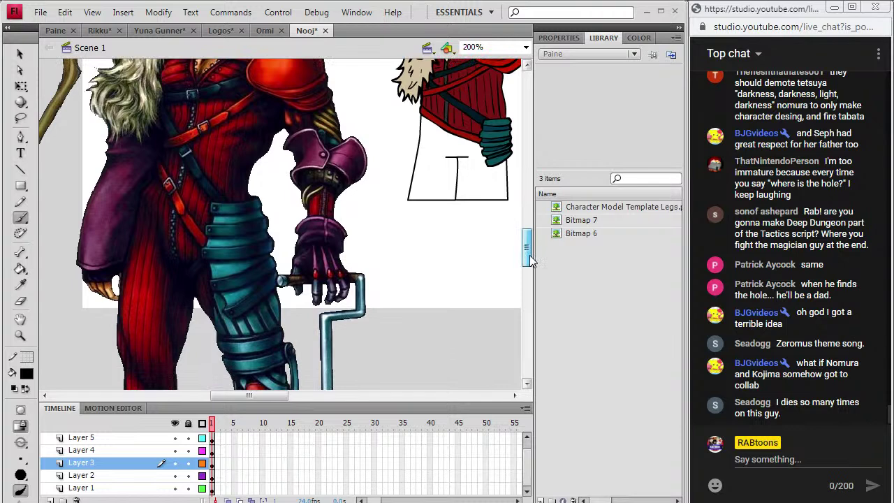
pyautogui.scroll(-1, 529, 261)
pyautogui.scroll(2, 528, 248)
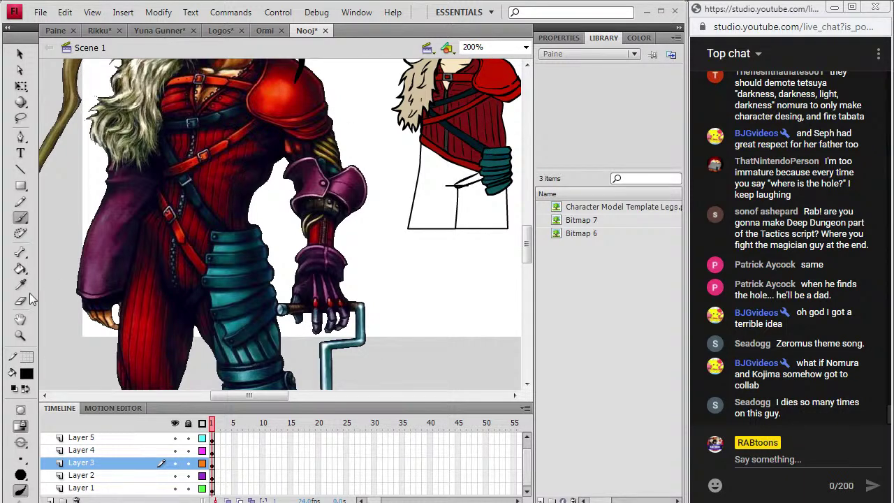
pyautogui.press('i')
pyautogui.click(451, 145)
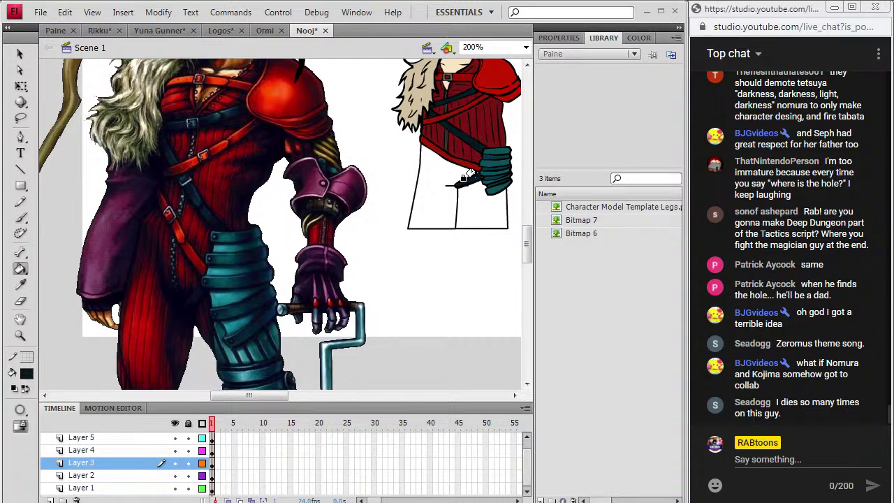
# Brush thin black pinstripes on the trousers between the waist belt and the short strap
pyautogui.click(27, 373)
pyautogui.click(28, 229)
pyautogui.press('b')
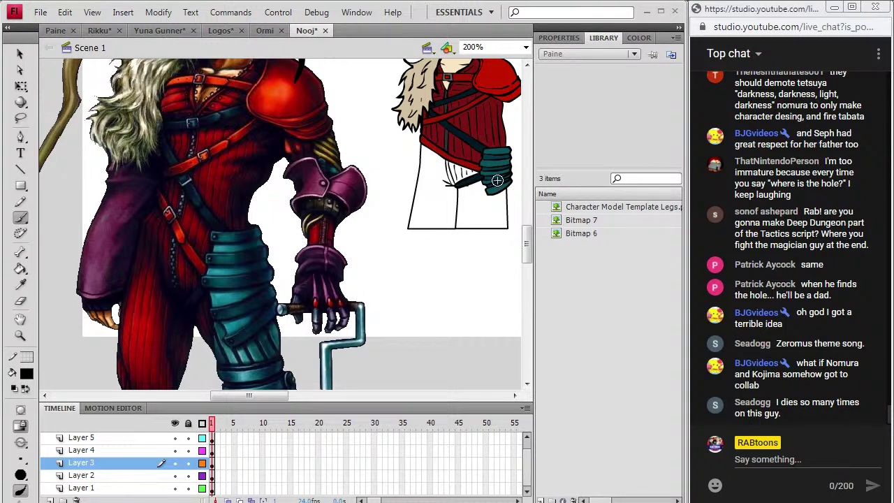
pyautogui.moveTo(527, 241)
pyautogui.mouseDown()
pyautogui.moveTo(531, 230)
pyautogui.moveTo(527, 279)
pyautogui.moveTo(527, 248)
pyautogui.mouseUp()
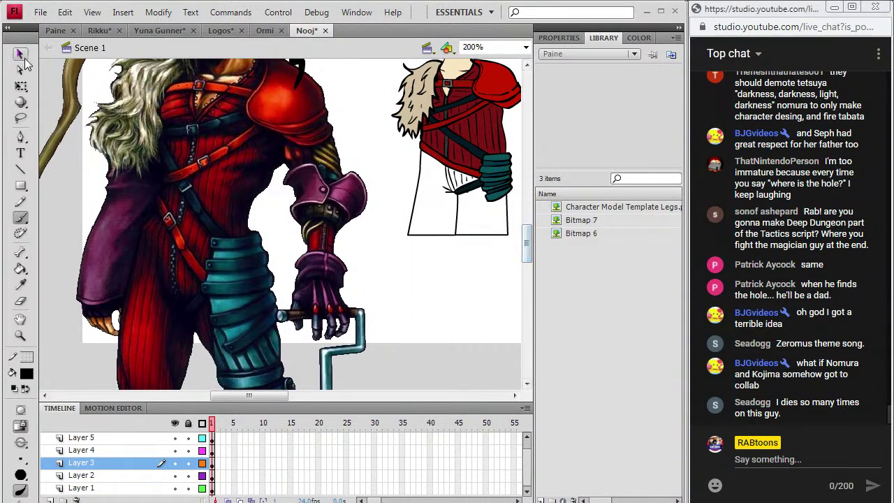
# Move the reference artwork upward on the stage to bring its legs and cane beside the cartoon torso
pyautogui.click(20, 54)
pyautogui.moveTo(293, 302); pyautogui.dragTo(298, 188)
pyautogui.moveTo(329, 300); pyautogui.dragTo(333, 223)
pyautogui.moveTo(330, 325)
pyautogui.mouseDown()
pyautogui.moveTo(323, 249)
pyautogui.moveTo(312, 286)
pyautogui.moveTo(318, 357)
pyautogui.mouseUp()
# Brush the black band, plate and ridge outlines of the thigh armour below the hip armour on Layer 3
pyautogui.click(21, 219)
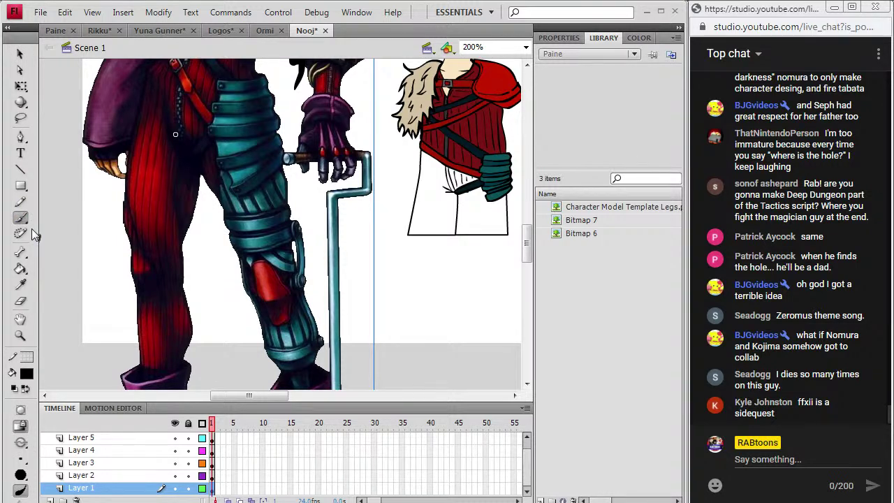
pyautogui.click(210, 476)
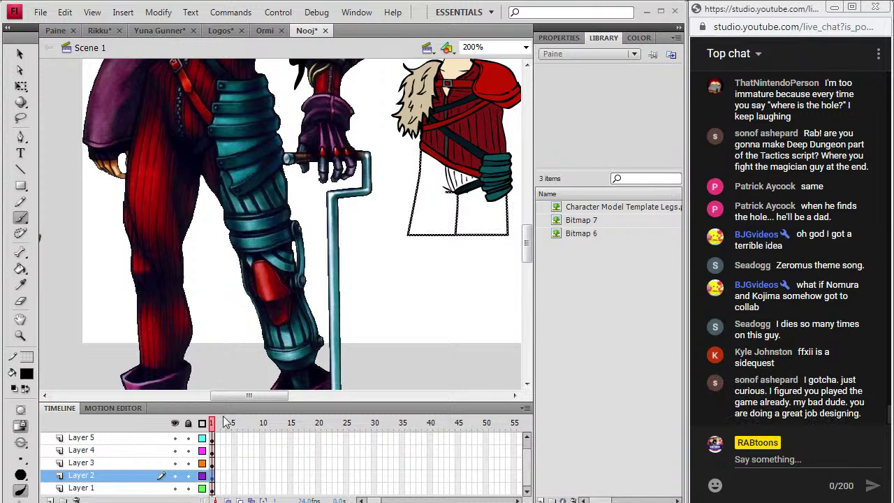
pyautogui.click(212, 463)
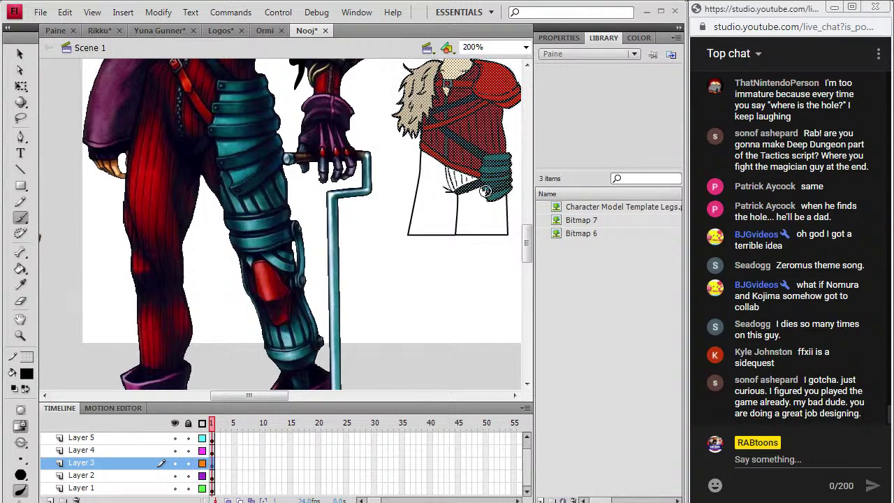
pyautogui.click(458, 201)
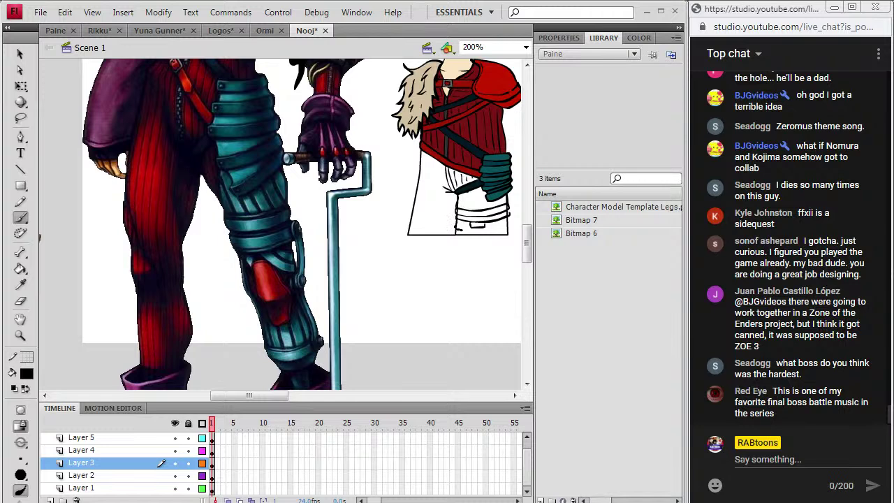
pyautogui.moveTo(456, 230)
pyautogui.mouseDown()
pyautogui.moveTo(508, 226)
pyautogui.moveTo(506, 210)
pyautogui.moveTo(487, 218)
pyautogui.moveTo(493, 199)
pyautogui.mouseUp()
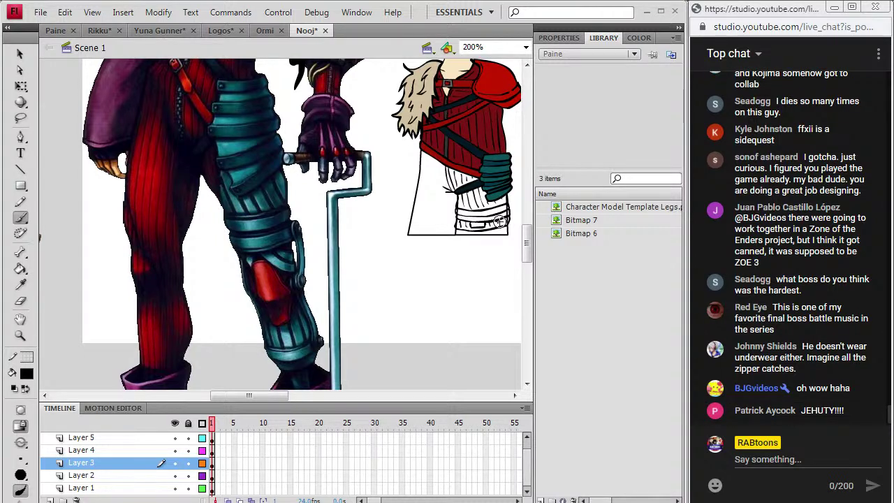
# Brush the black outlines and creases of both boots, and add thin pinstripes to the unarmoured trouser leg
pyautogui.moveTo(530, 227)
pyautogui.mouseDown()
pyautogui.moveTo(529, 260)
pyautogui.moveTo(529, 238)
pyautogui.mouseUp()
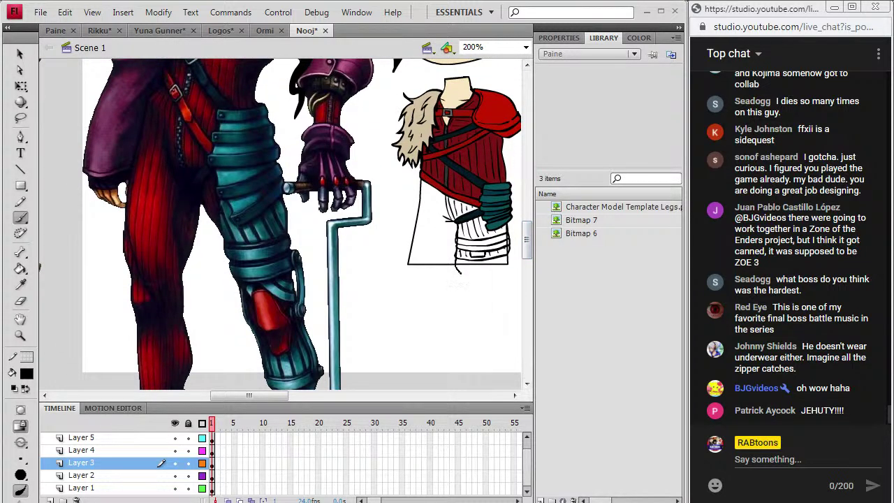
pyautogui.moveTo(508, 252)
pyautogui.mouseDown()
pyautogui.moveTo(529, 277)
pyautogui.moveTo(516, 243)
pyautogui.mouseUp()
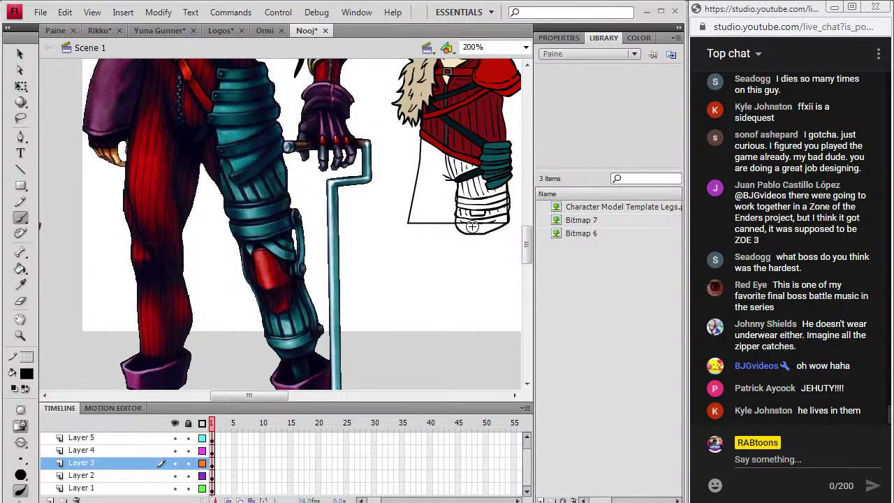
pyautogui.moveTo(528, 246)
pyautogui.mouseDown()
pyautogui.moveTo(530, 270)
pyautogui.moveTo(528, 231)
pyautogui.mouseUp()
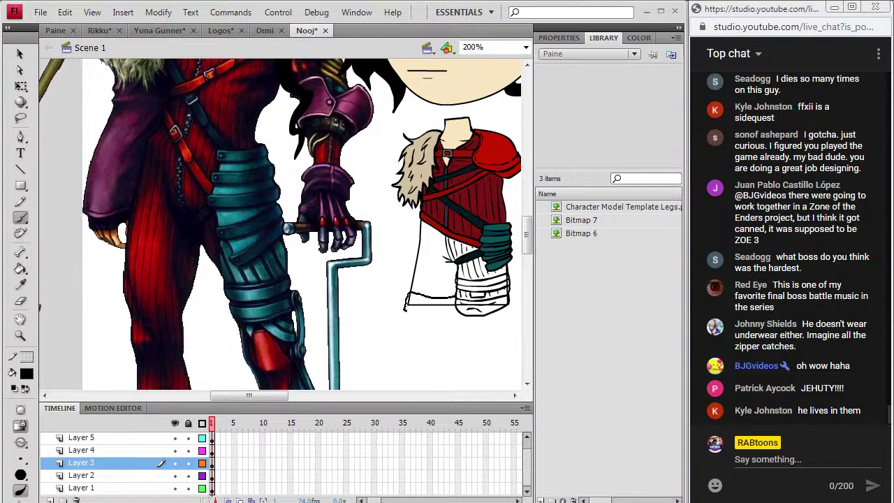
pyautogui.moveTo(447, 314); pyautogui.dragTo(408, 304)
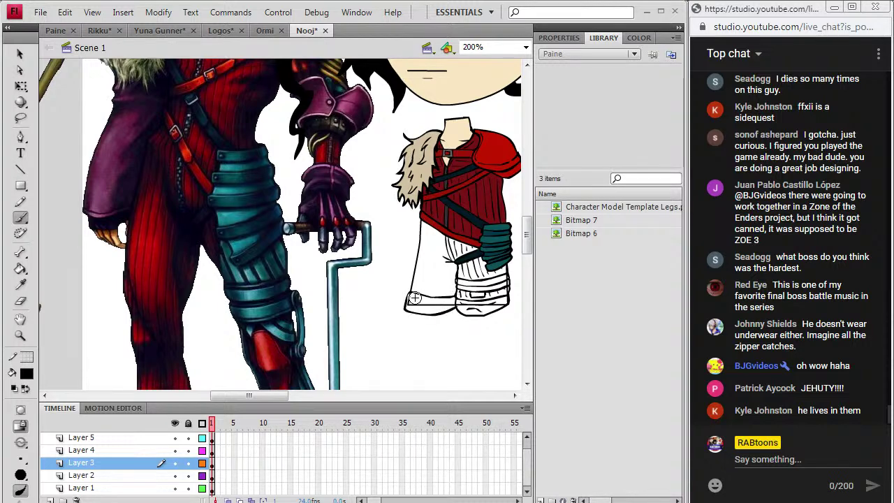
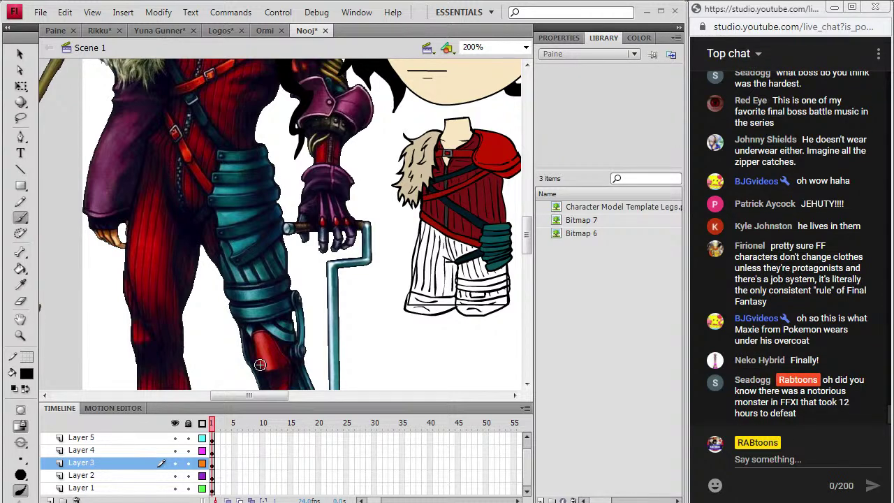
# Fill the unarmoured trouser leg and crotch area with the dark red sampled from the shirt, undoing any stray fill
pyautogui.click(30, 281)
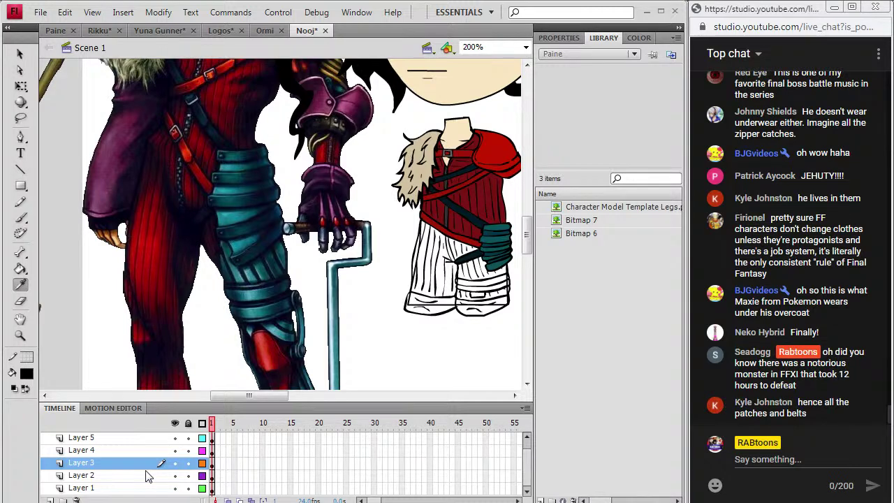
pyautogui.click(433, 212)
pyautogui.click(416, 239)
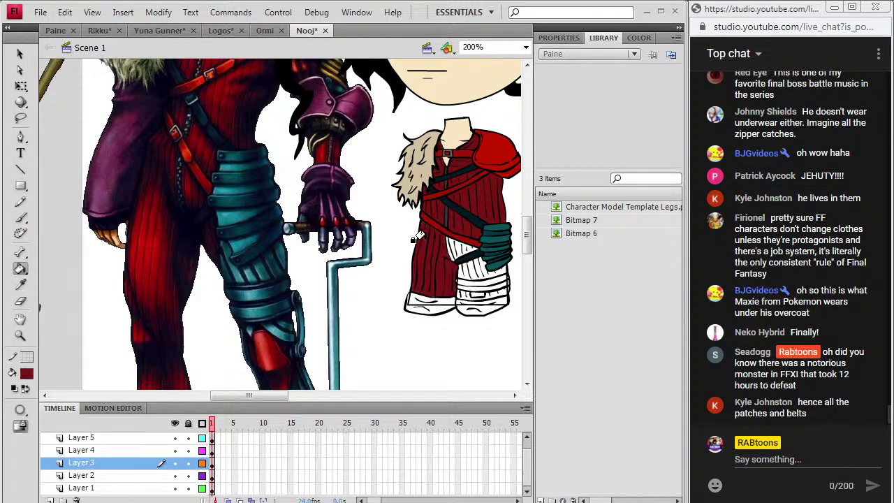
pyautogui.click(447, 249)
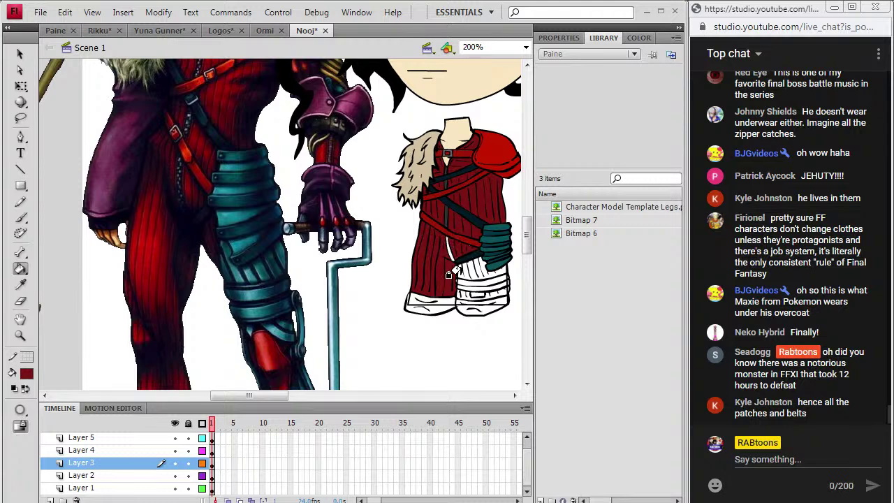
pyautogui.hotkey('ctrl', 'z')
# Fill the leg armour with the hip armour's teal, and its small rectangular plate with the red of the reference's knee piece
pyautogui.click(20, 284)
pyautogui.click(499, 238)
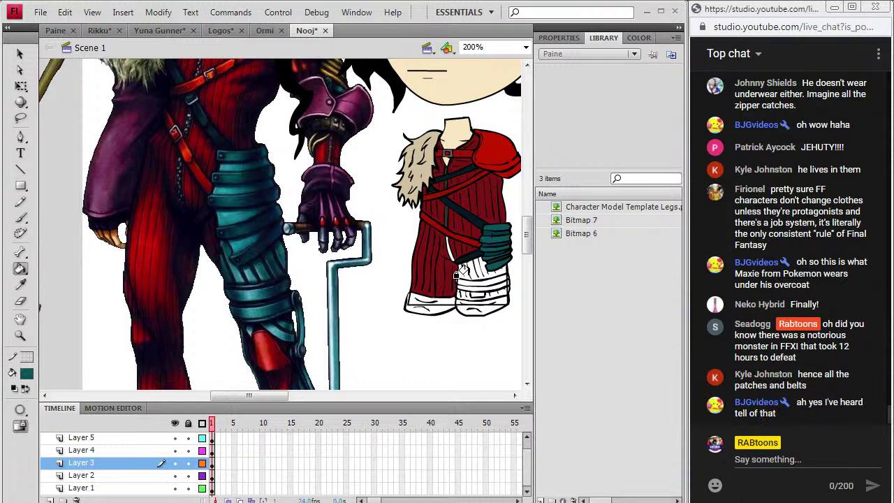
pyautogui.click(458, 272)
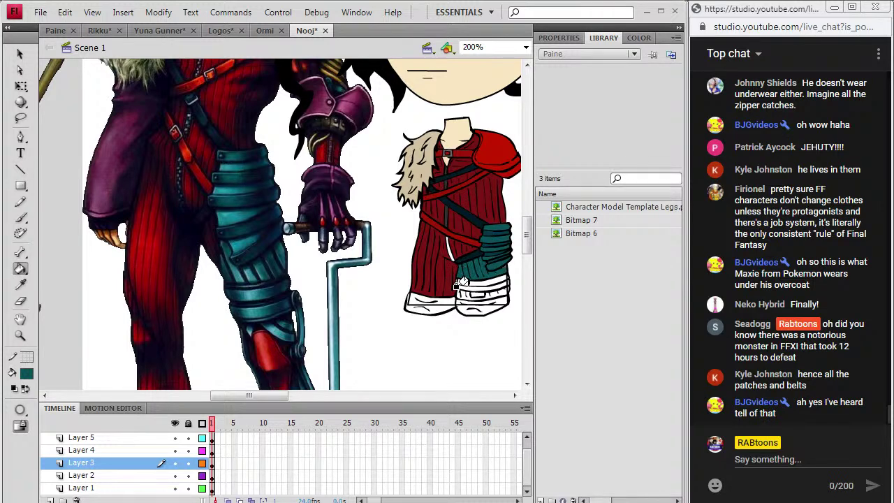
pyautogui.click(457, 283)
pyautogui.click(457, 289)
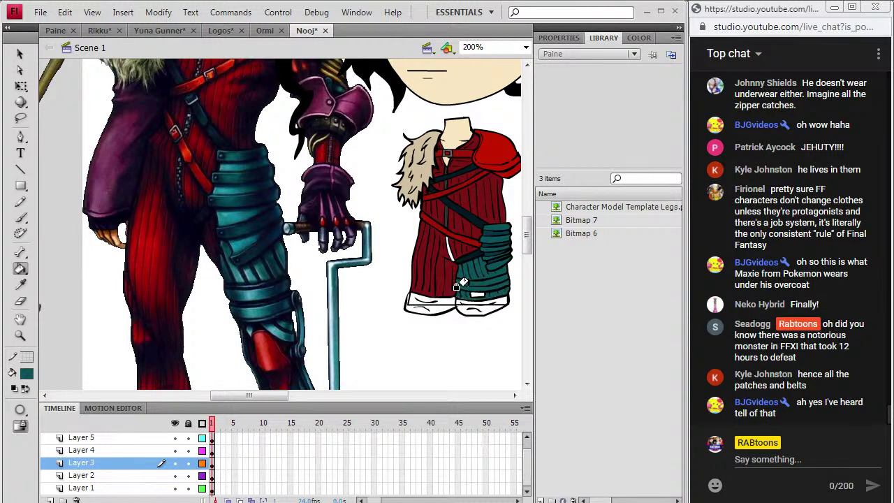
pyautogui.click(20, 284)
pyautogui.click(276, 343)
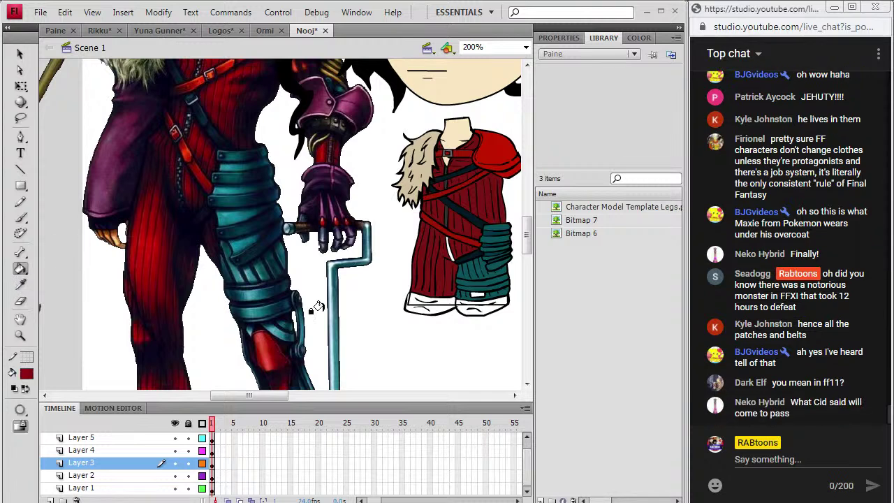
# Fill both boots with the dark purple sampled from the reference artwork's boots
pyautogui.click(21, 284)
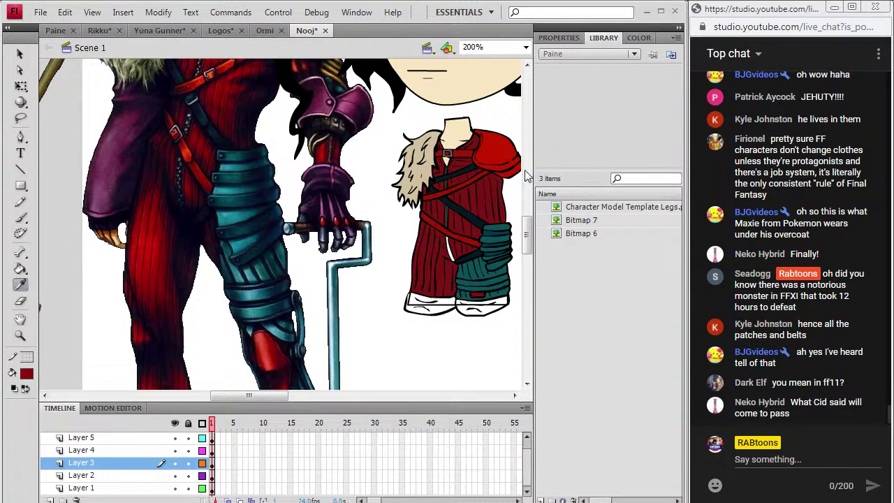
pyautogui.moveTo(528, 234); pyautogui.dragTo(534, 274)
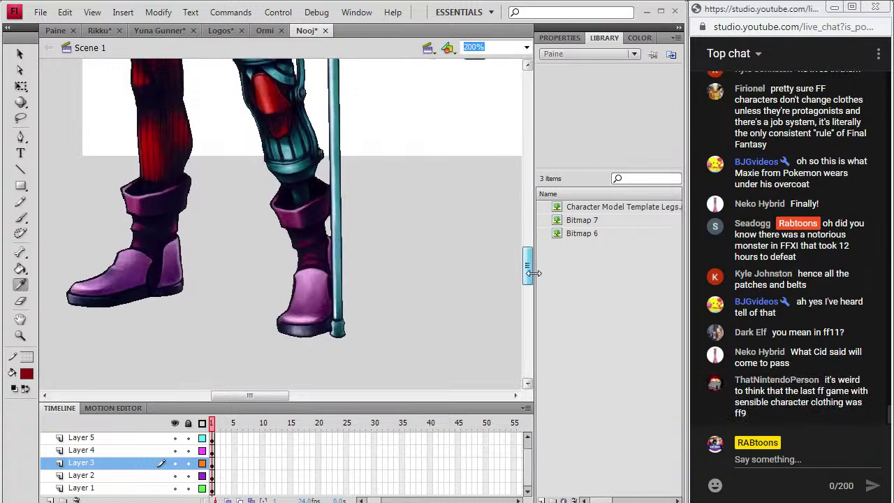
pyautogui.click(312, 250)
pyautogui.click(20, 286)
pyautogui.click(143, 206)
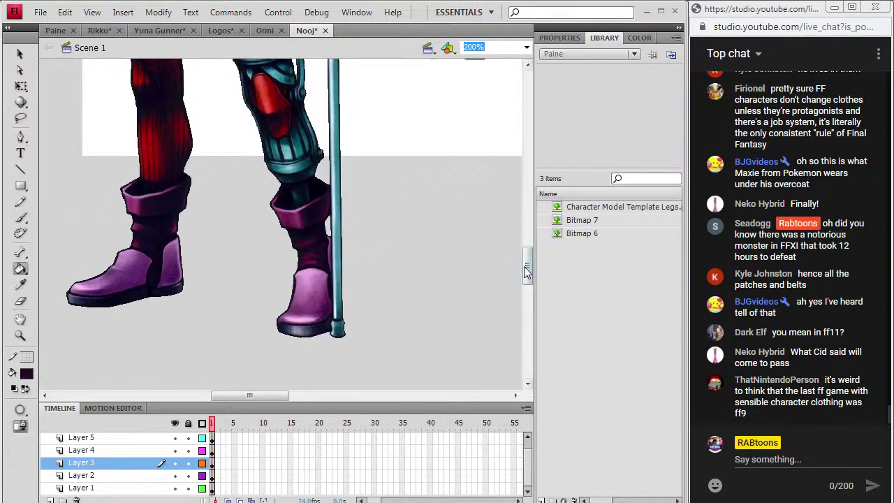
pyautogui.moveTo(527, 273); pyautogui.dragTo(529, 234)
pyautogui.click(433, 281)
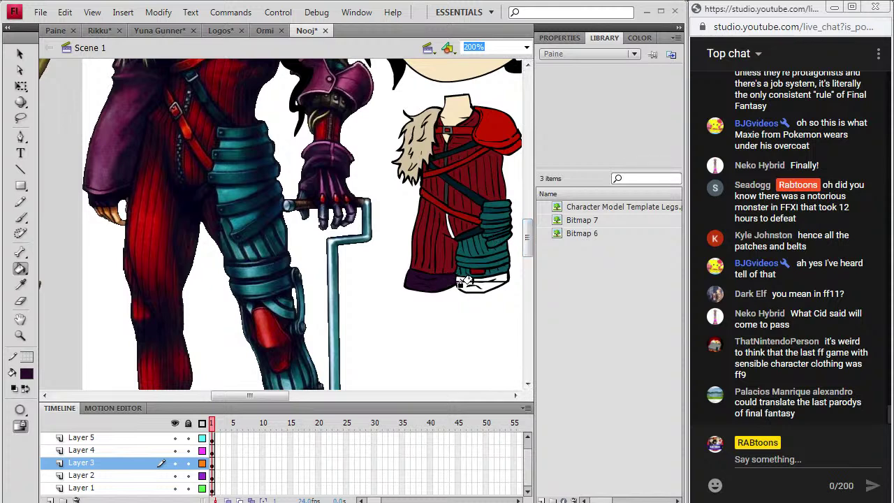
pyautogui.click(484, 283)
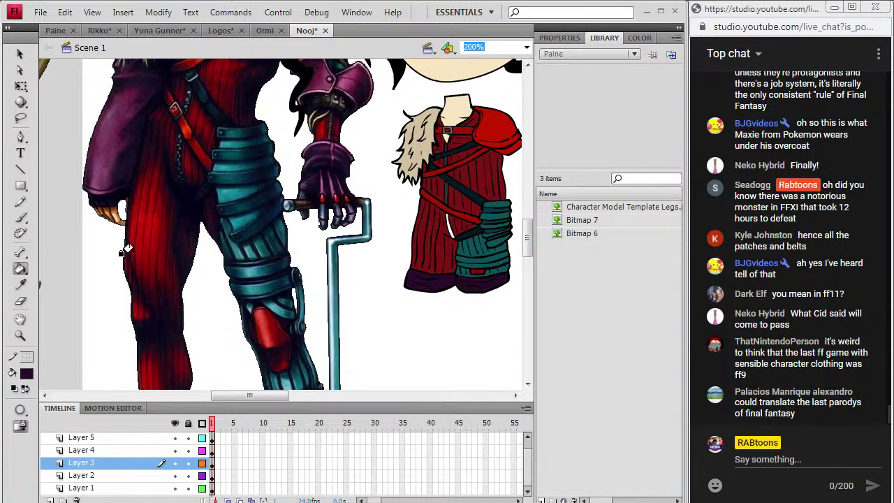
# Sample dark grey from the torso as the fill colour and bring the cartoon head into view
pyautogui.press('i')
pyautogui.click(433, 196)
pyautogui.moveTo(529, 234); pyautogui.dragTo(535, 212)
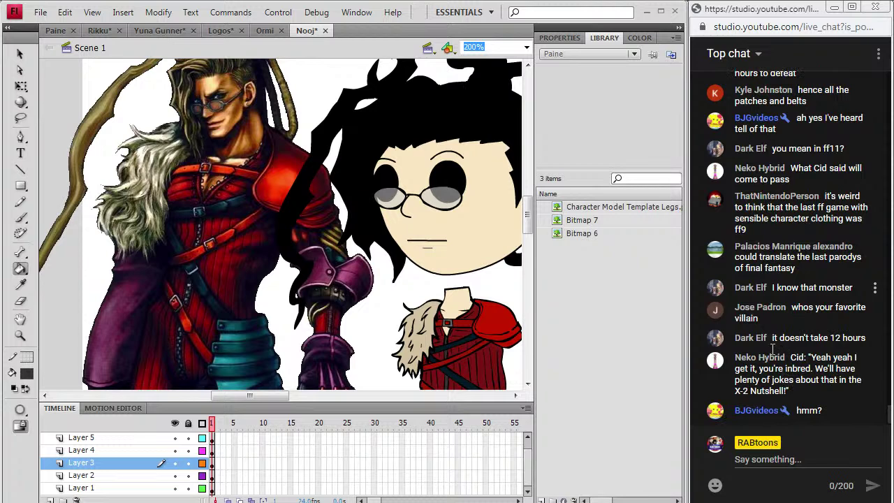
# Save the drawing as a separate Flash CS4 document named Nooj2 in the FFX-2 folder
pyautogui.click(40, 12)
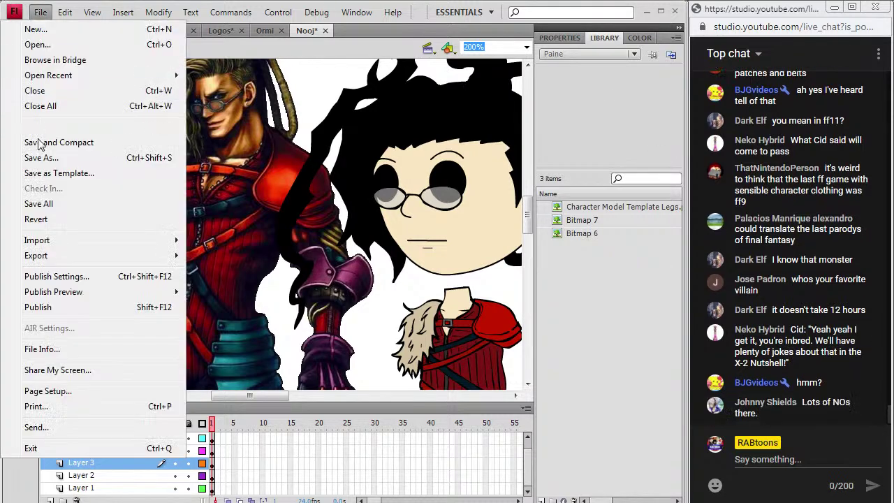
pyautogui.click(42, 158)
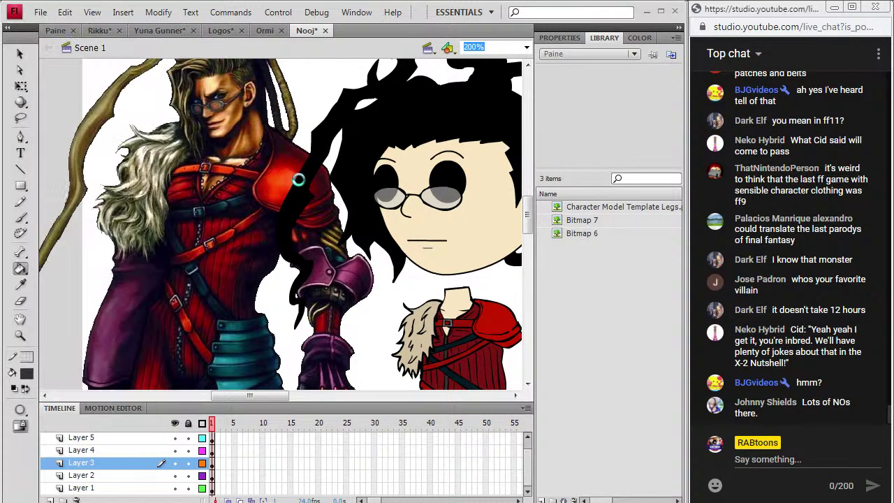
pyautogui.click(294, 340)
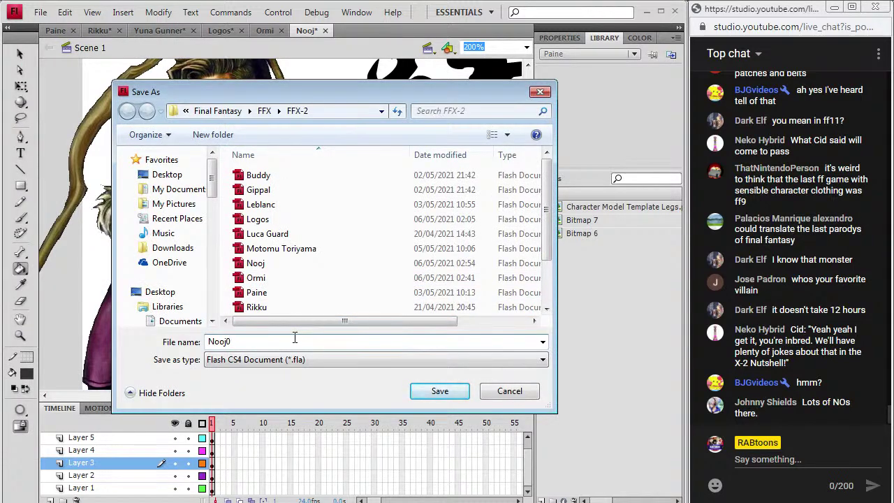
pyautogui.write('0')
pyautogui.press('BackSpace')
pyautogui.write('12')
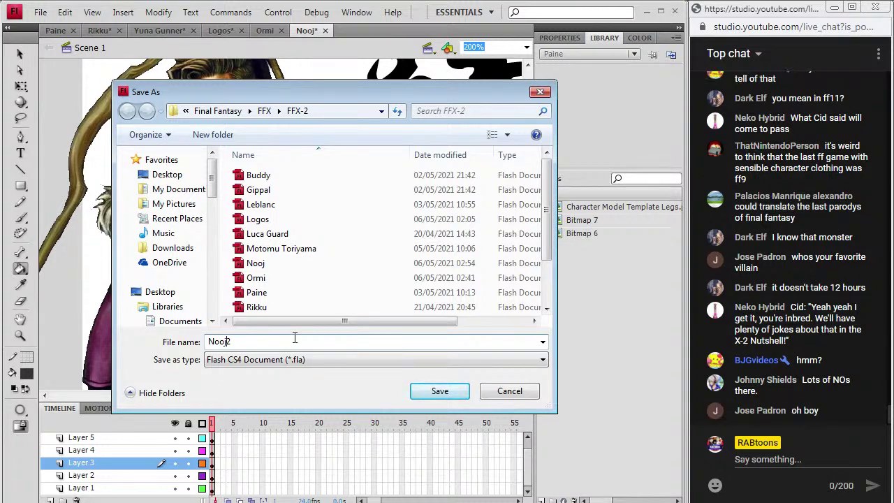
pyautogui.click(440, 391)
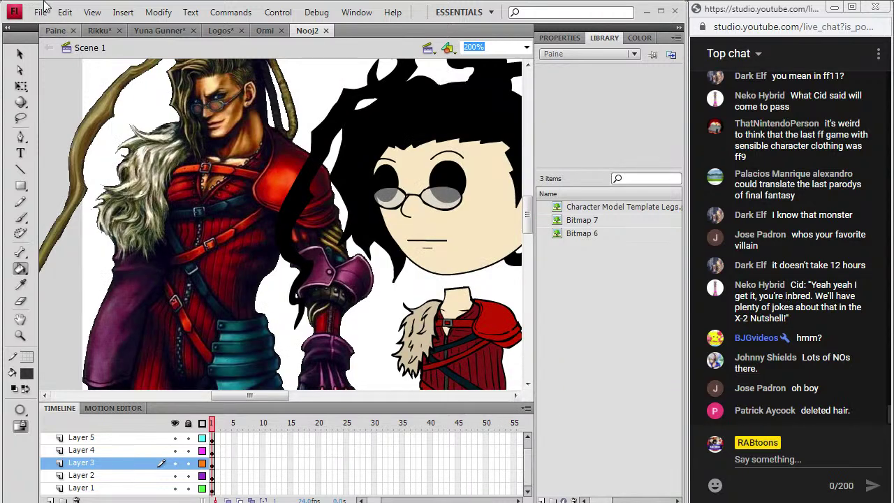
# Open the earlier saved Nooj document from the FFX-2 folder
pyautogui.click(40, 12)
pyautogui.click(50, 46)
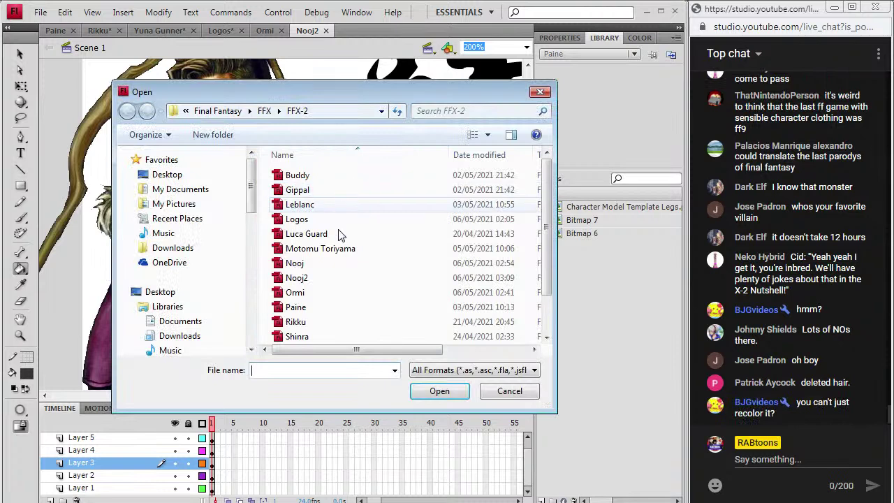
pyautogui.doubleClick(293, 264)
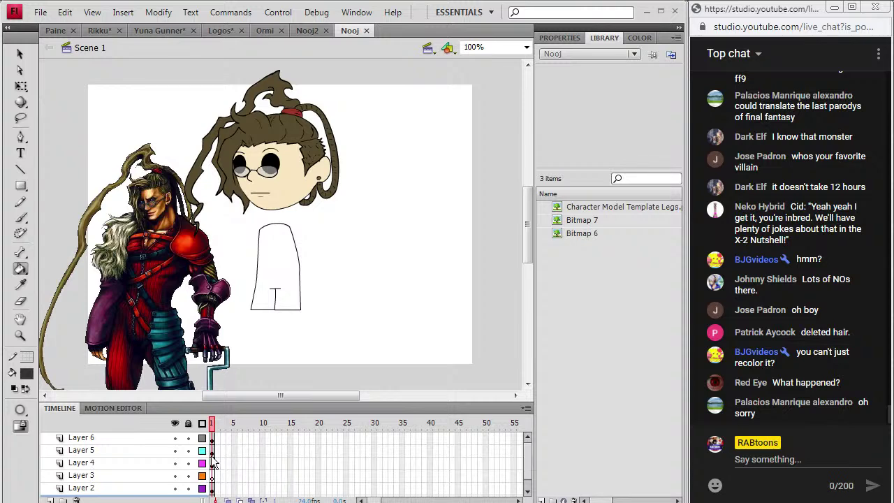
# Check which artwork sits on Layer 6 and Layer 5 of the Nooj document to locate the hair
pyautogui.click(214, 439)
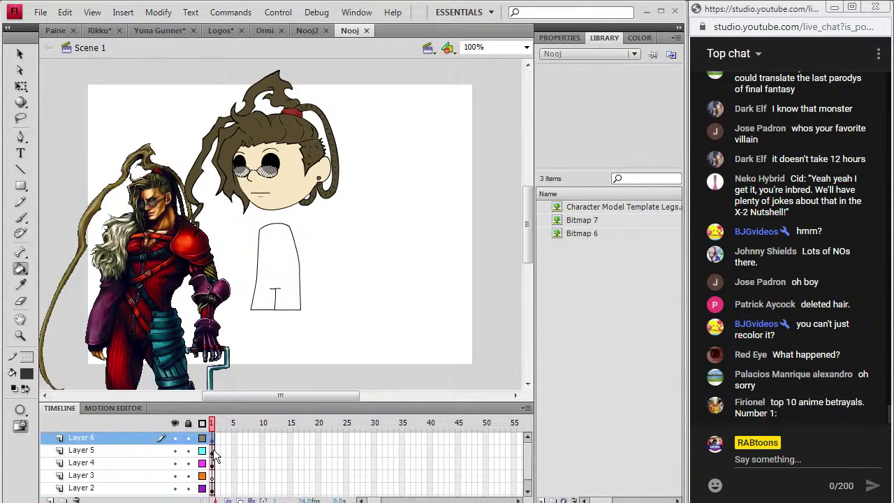
pyautogui.click(213, 450)
pyautogui.click(20, 54)
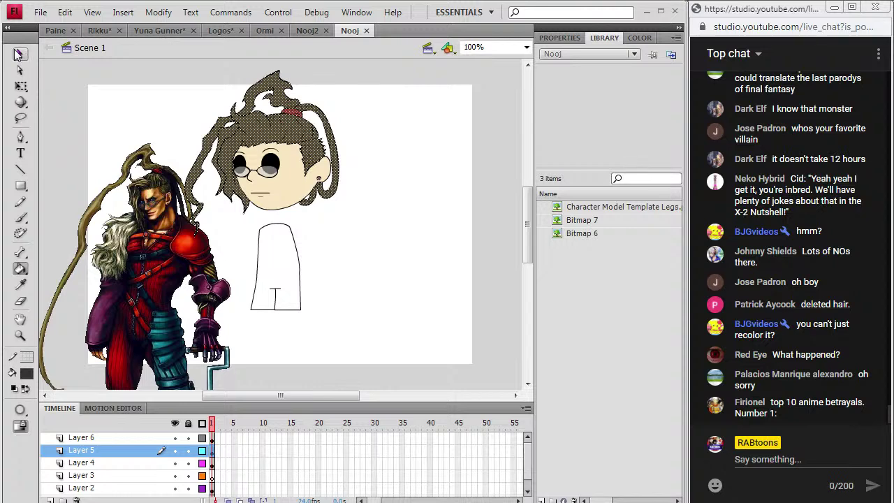
pyautogui.click(380, 290)
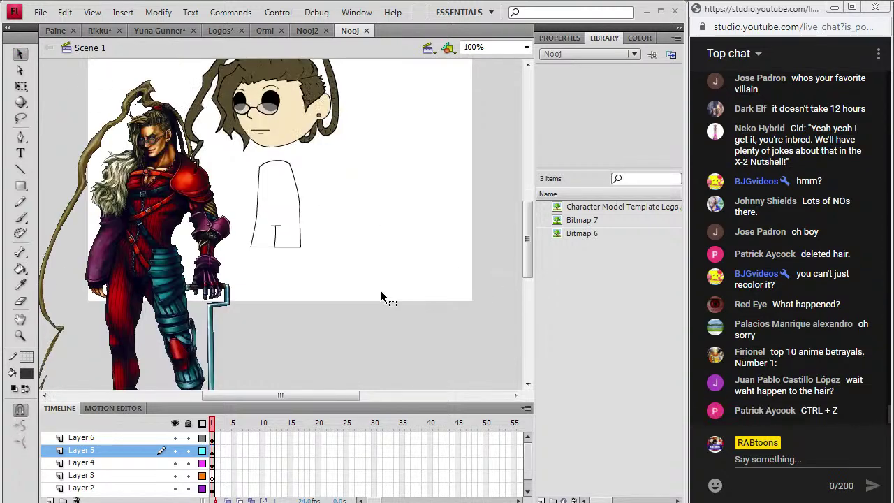
# Recolour all the artwork on Layer 5, including the hair, with a black fill
pyautogui.click(214, 440)
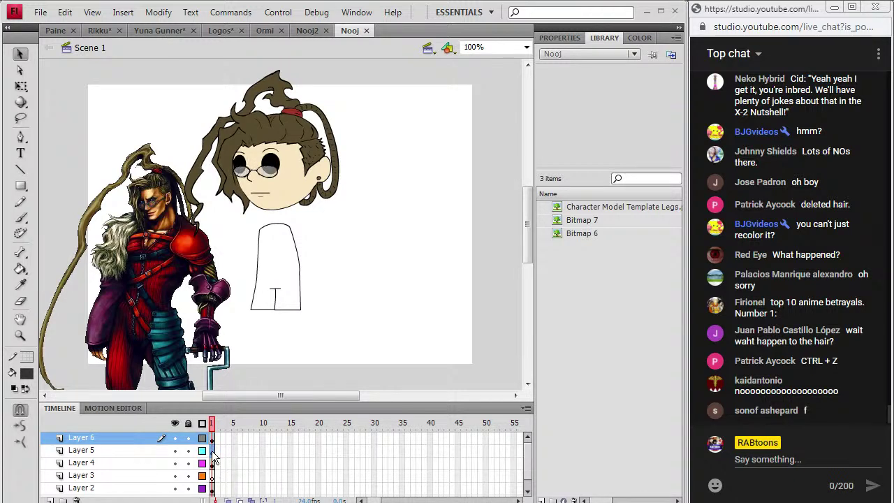
pyautogui.click(214, 451)
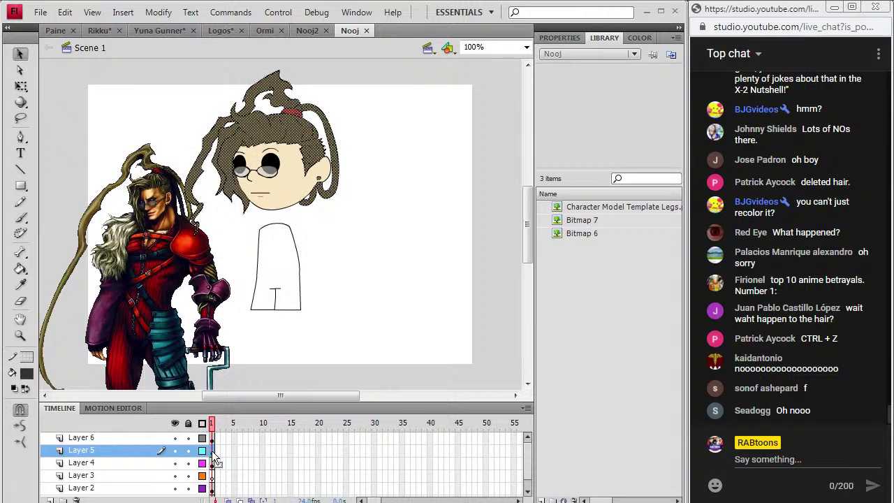
pyautogui.click(30, 377)
pyautogui.click(34, 236)
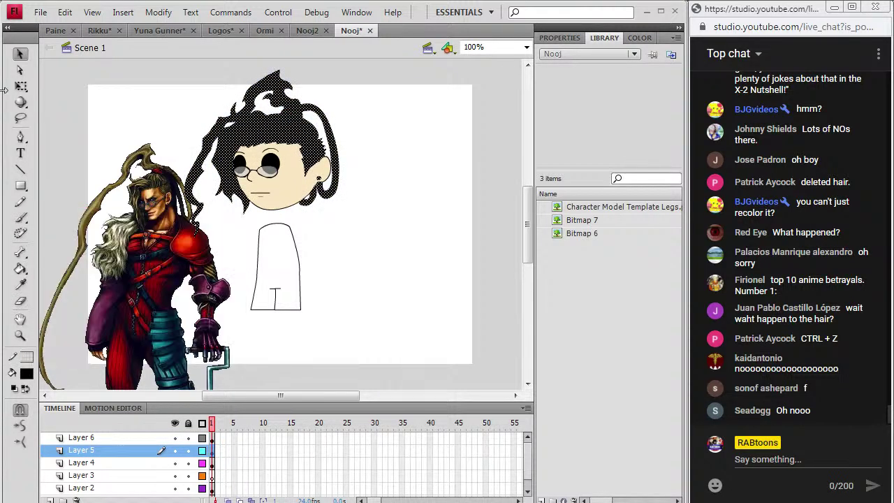
pyautogui.click(416, 245)
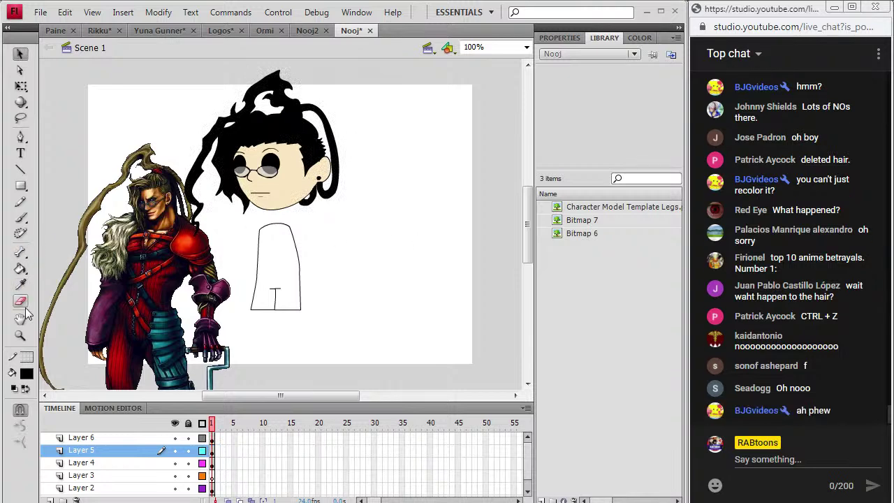
# Examine the black hair at 200% zoom and compare the head and body outline with the reference artwork
pyautogui.click(19, 335)
pyautogui.click(280, 185)
pyautogui.scroll(3, 261, 322)
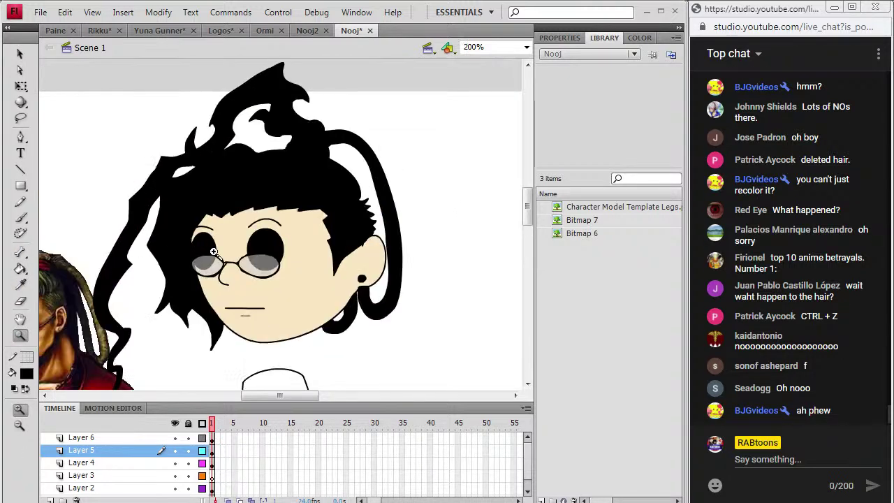
pyautogui.scroll(-3, 338, 303)
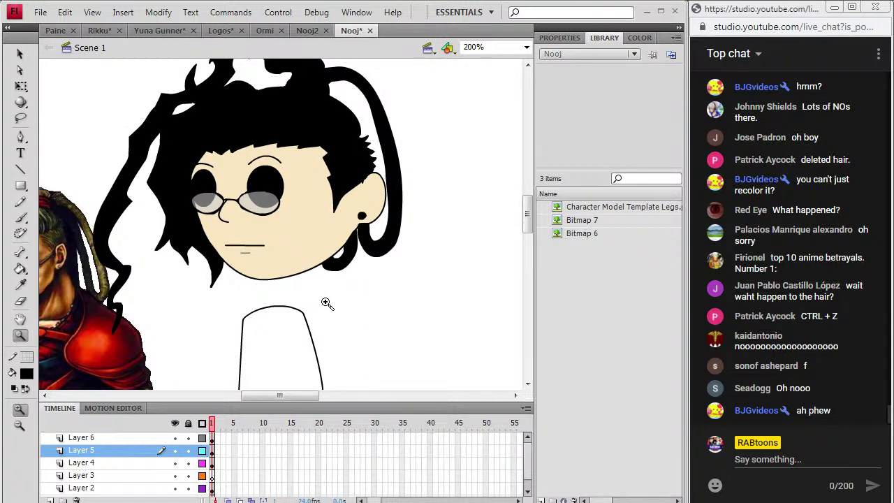
pyautogui.scroll(3, 206, 324)
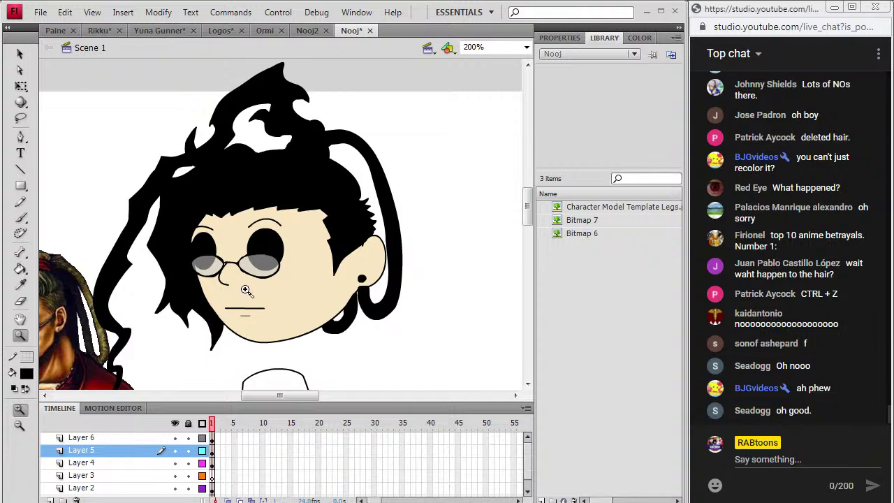
pyautogui.click(21, 217)
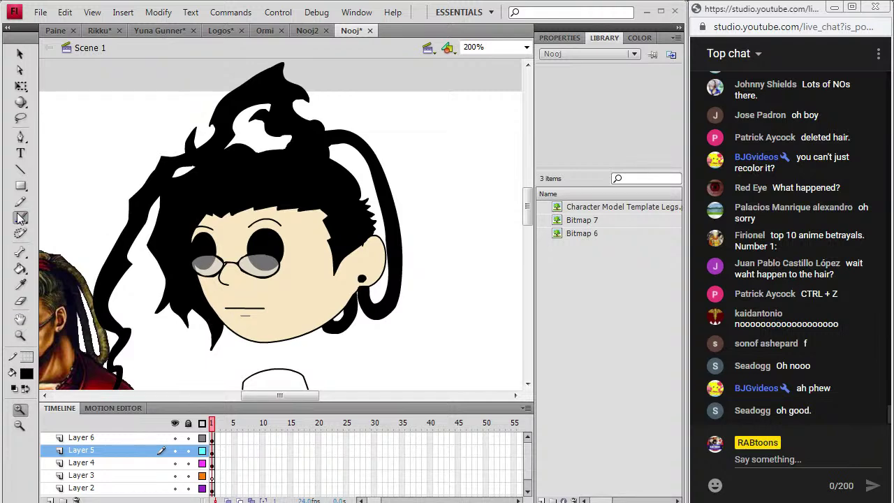
pyautogui.scroll(-3, 118, 306)
pyautogui.scroll(-10, 118, 306)
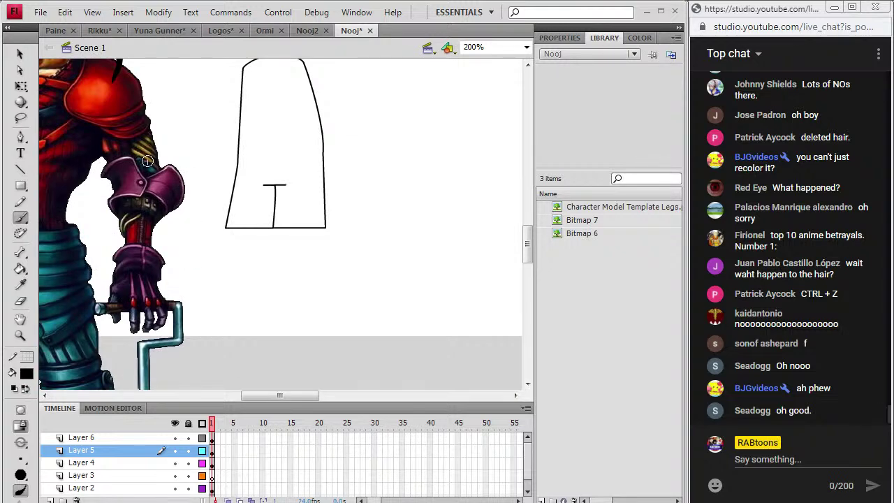
pyautogui.scroll(10, 247, 300)
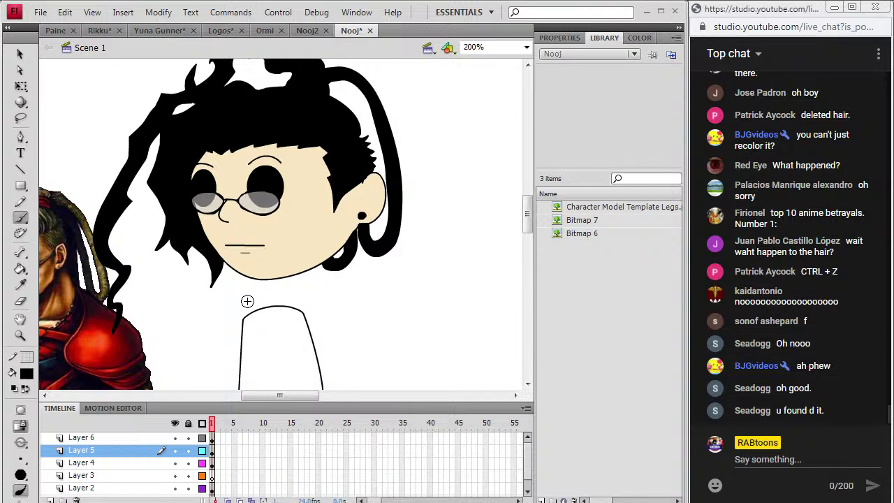
# Undo the deselection and the black recolouring of the Layer 5 hair
pyautogui.click(65, 12)
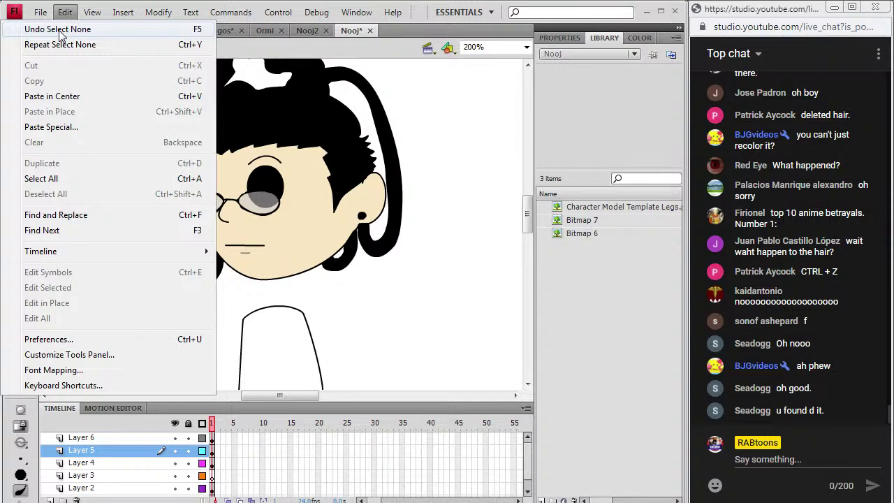
pyautogui.click(59, 30)
pyautogui.click(64, 12)
pyautogui.click(70, 28)
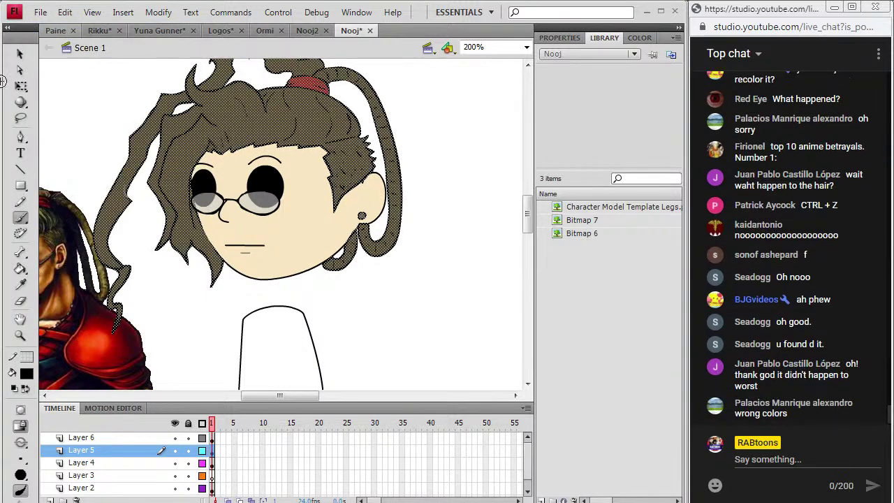
# Cut the complete brown hair artwork from Layer 5 of the Nooj document
pyautogui.press('v')
pyautogui.click(426, 160)
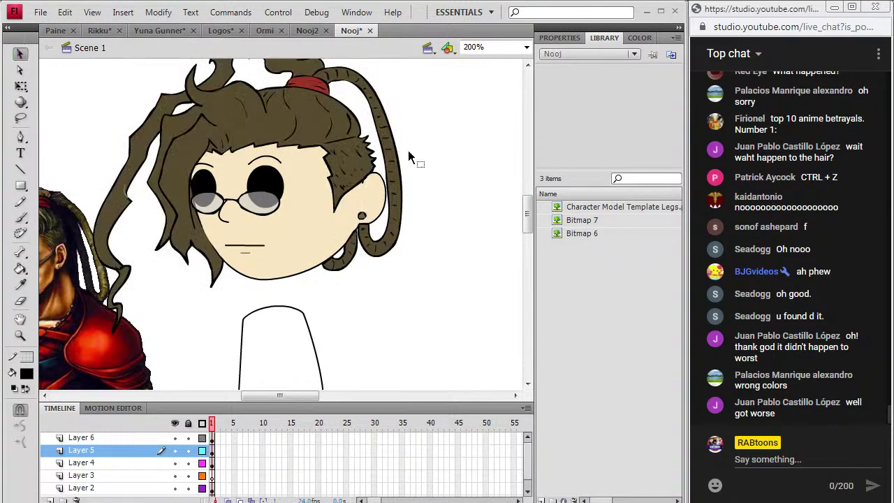
pyautogui.click(212, 451)
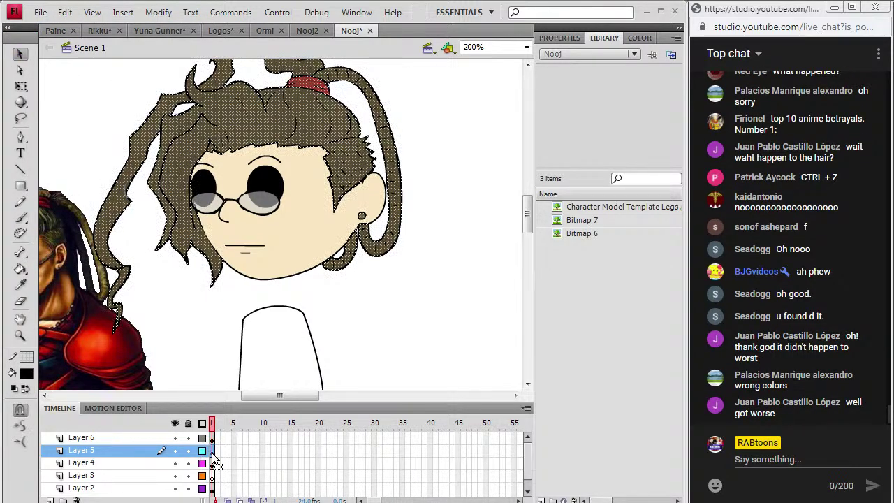
pyautogui.click(65, 12)
pyautogui.click(49, 65)
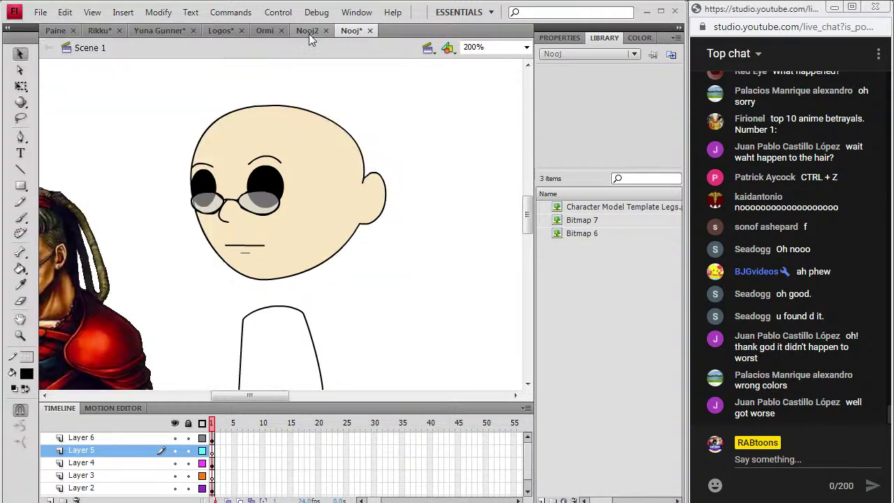
# Switch to the Nooj2 document and replace the black hair on Layer 5 with the cut brown hair, pasted in place
pyautogui.click(307, 31)
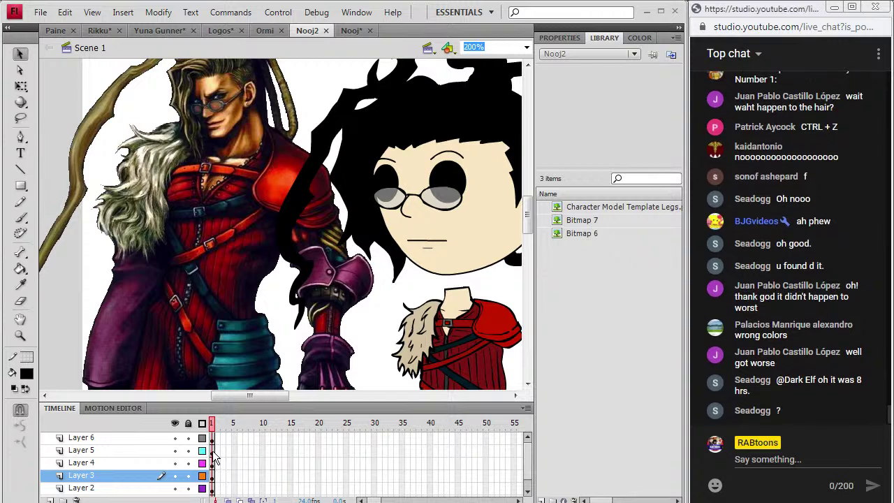
pyautogui.click(212, 450)
pyautogui.press('Delete')
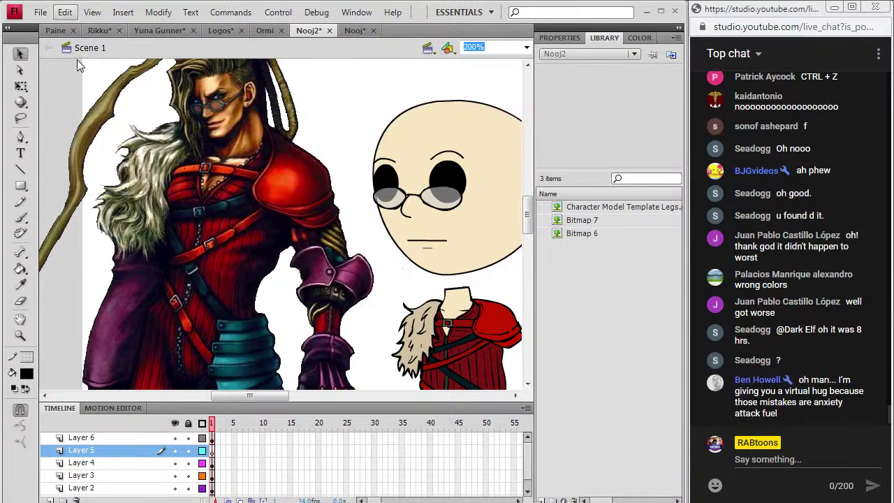
pyautogui.click(64, 12)
pyautogui.click(78, 113)
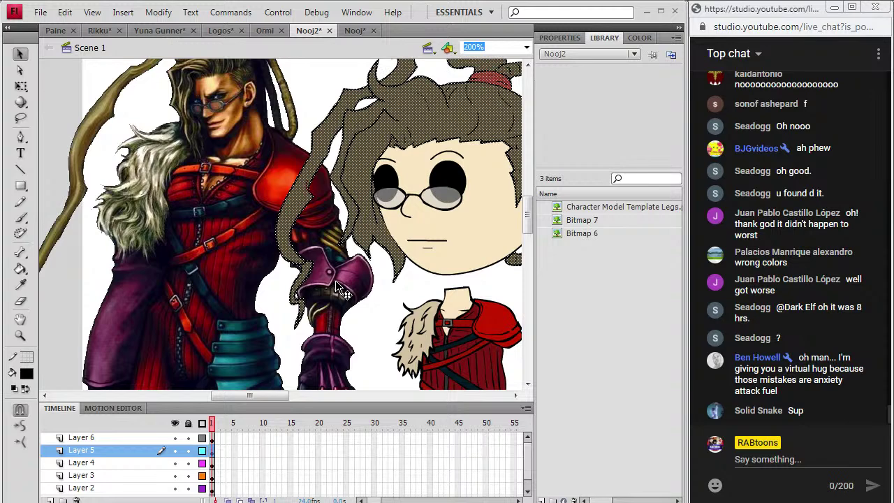
# Delete the reference artwork beside the cartoon figure and review the coloured outfit
pyautogui.scroll(3, 342, 292)
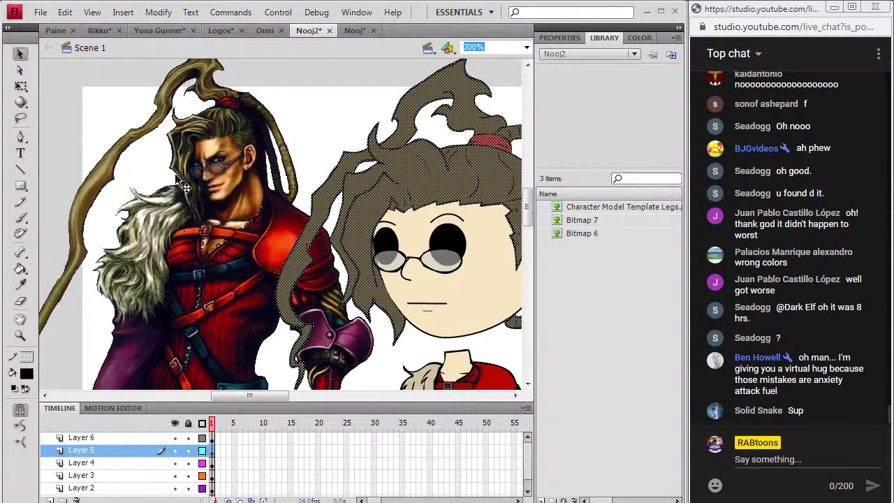
pyautogui.click(234, 240)
pyautogui.scroll(-5, 235, 244)
pyautogui.scroll(1, 235, 244)
pyautogui.scroll(-4, 234, 244)
pyautogui.scroll(3, 235, 244)
pyautogui.scroll(-4, 235, 243)
pyautogui.scroll(5, 234, 243)
pyautogui.scroll(-5, 234, 244)
pyautogui.scroll(4, 235, 244)
pyautogui.scroll(-1, 235, 244)
pyautogui.scroll(1, 234, 244)
pyautogui.scroll(-5, 235, 244)
pyautogui.scroll(4, 234, 243)
pyautogui.scroll(2, 235, 246)
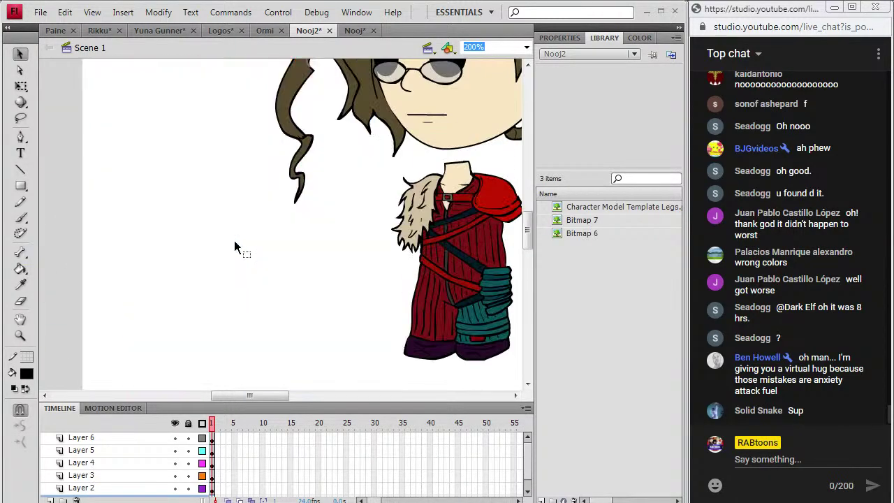
# Review the figure with its brown hair and save the Nooj2 document
pyautogui.moveTo(273, 394); pyautogui.dragTo(303, 395)
pyautogui.scroll(6, 287, 357)
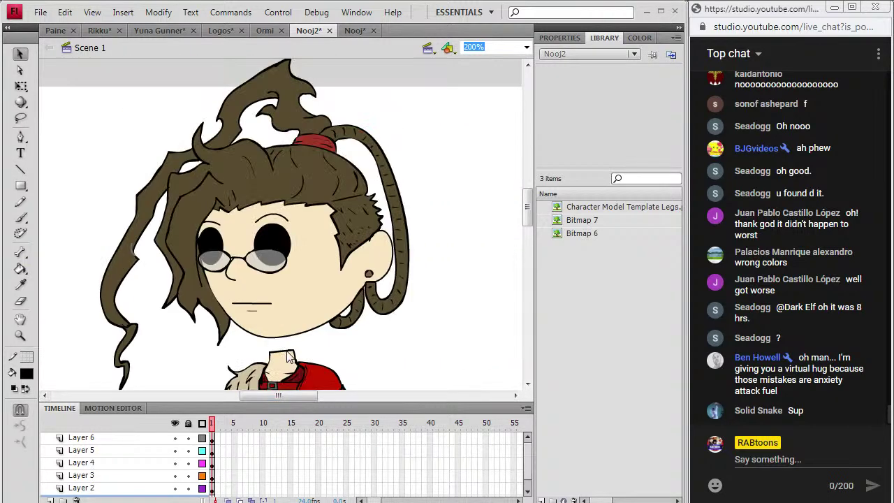
pyautogui.scroll(-5, 286, 357)
pyautogui.scroll(-2, 286, 357)
pyautogui.scroll(2, 286, 350)
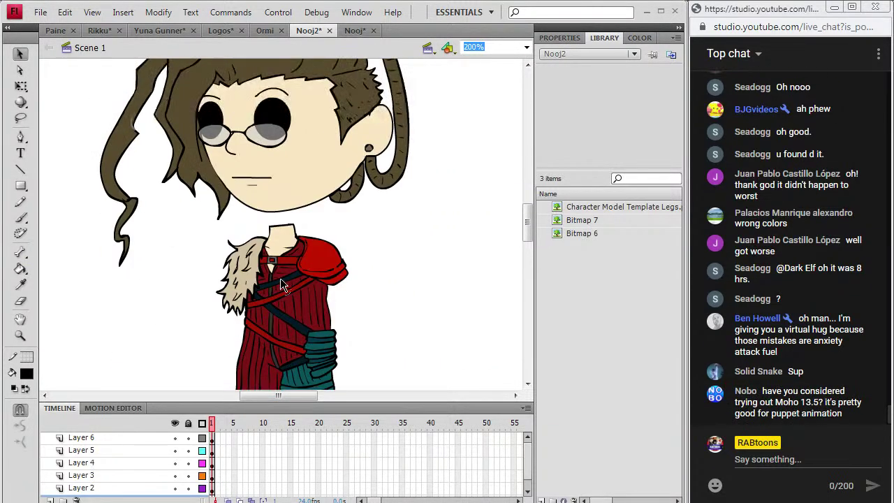
pyautogui.click(40, 12)
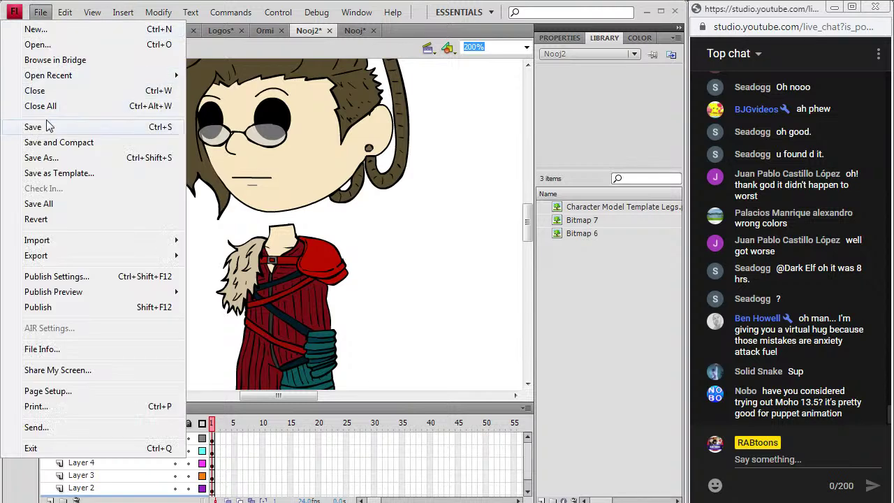
pyautogui.click(28, 125)
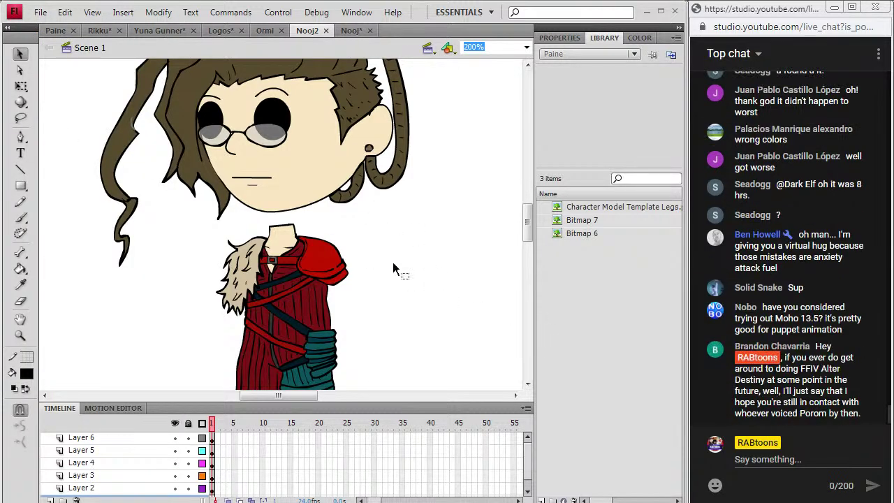
# Pencil shadow boundary lines through the front hair locks beside the face on Layer 5
pyautogui.scroll(2, 389, 251)
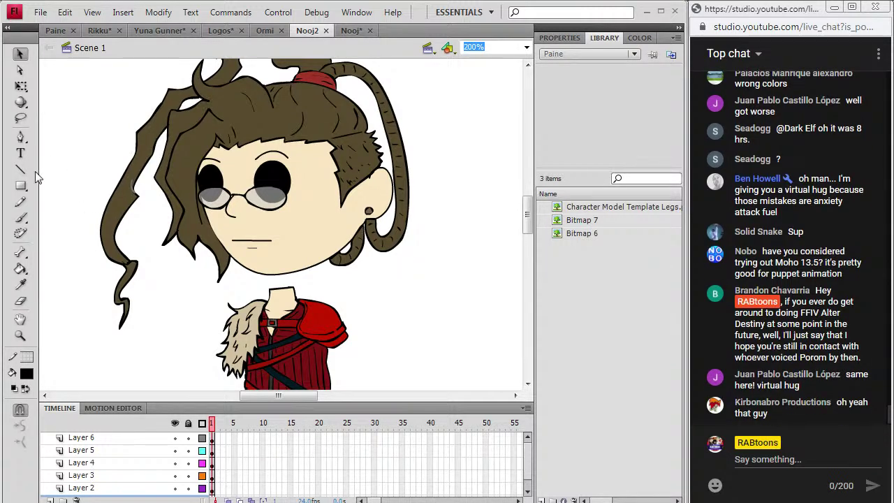
pyautogui.click(21, 201)
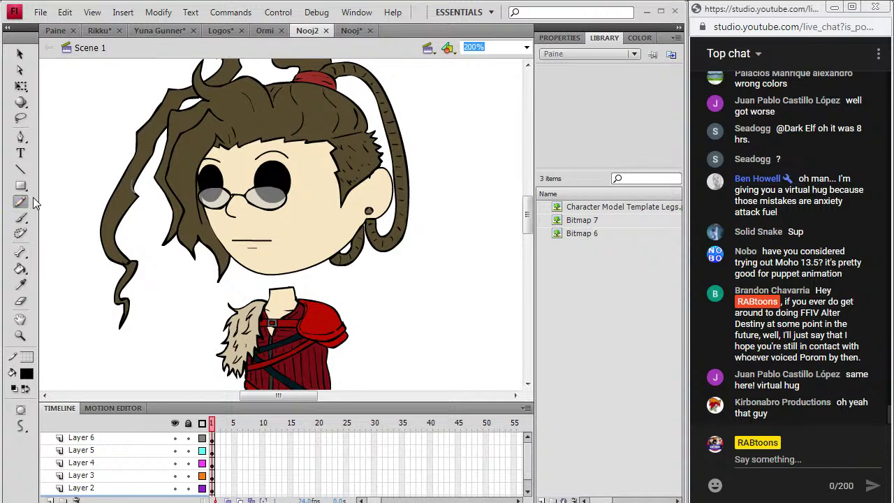
pyautogui.click(212, 437)
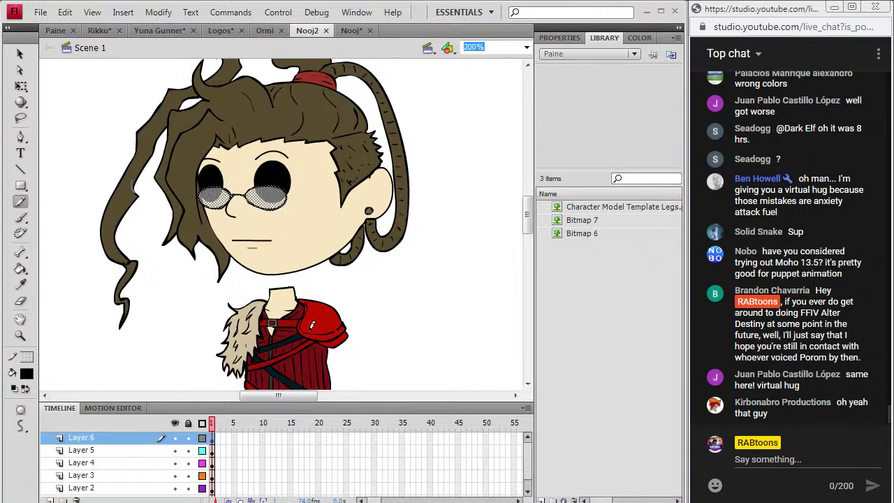
pyautogui.click(212, 450)
pyautogui.scroll(3, 279, 397)
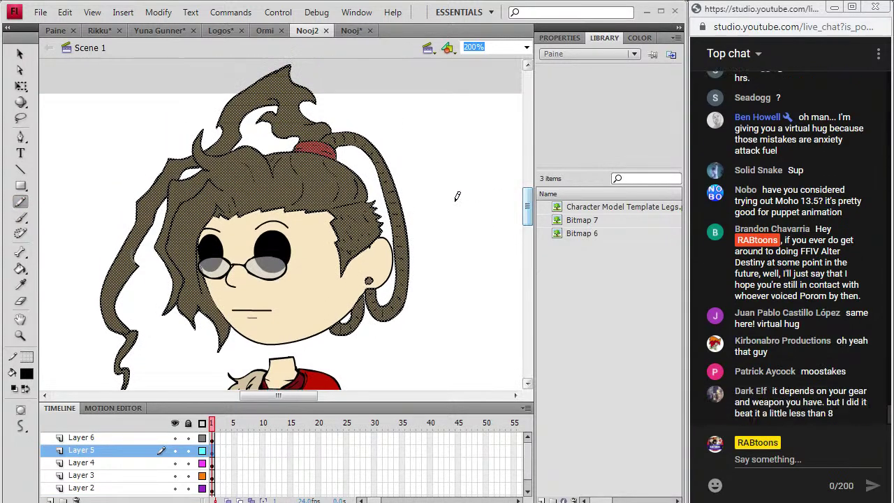
pyautogui.moveTo(311, 399); pyautogui.dragTo(298, 399)
pyautogui.click(278, 160)
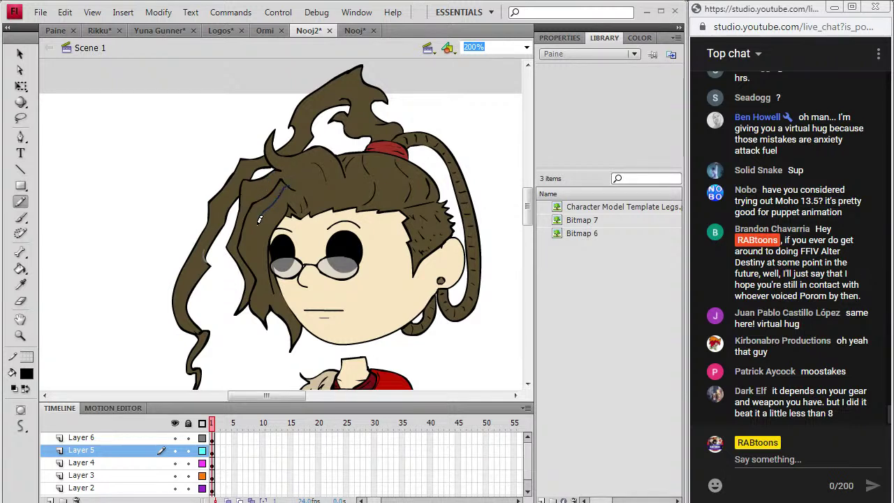
pyautogui.moveTo(259, 321); pyautogui.dragTo(259, 322)
pyautogui.moveTo(270, 239); pyautogui.dragTo(271, 236)
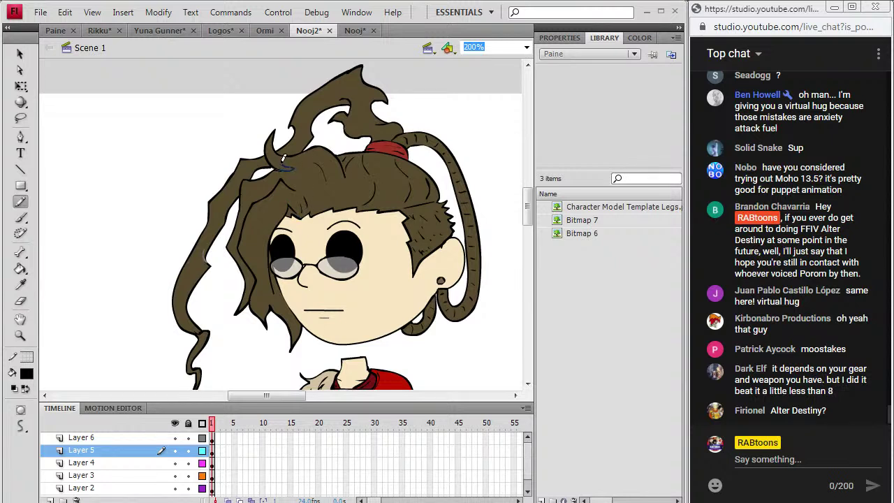
# Pencil shadow boundary lines on the curl, the long loose strand, the topknot and the shaved side of the hair
pyautogui.moveTo(275, 145); pyautogui.dragTo(278, 143)
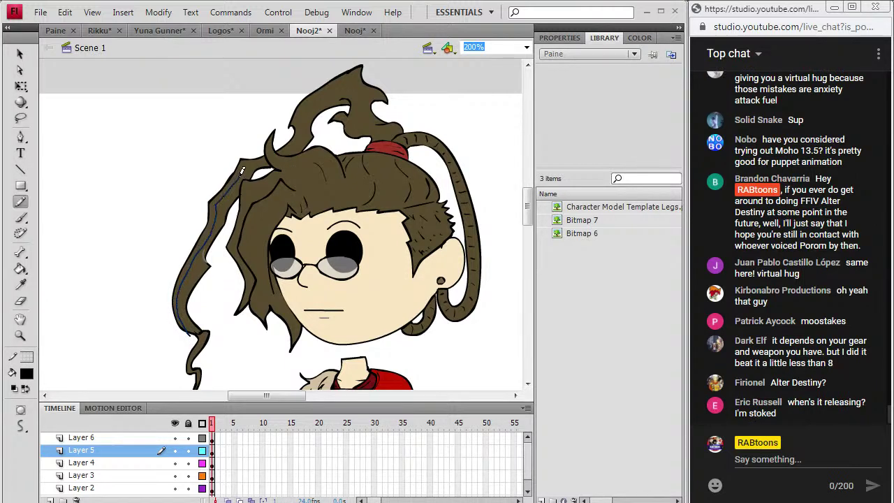
pyautogui.moveTo(267, 149); pyautogui.dragTo(268, 147)
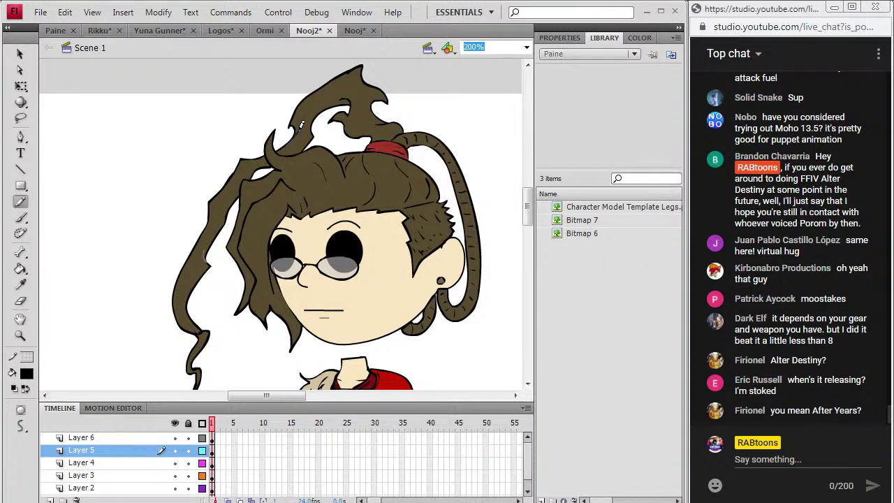
pyautogui.moveTo(344, 76); pyautogui.dragTo(376, 71)
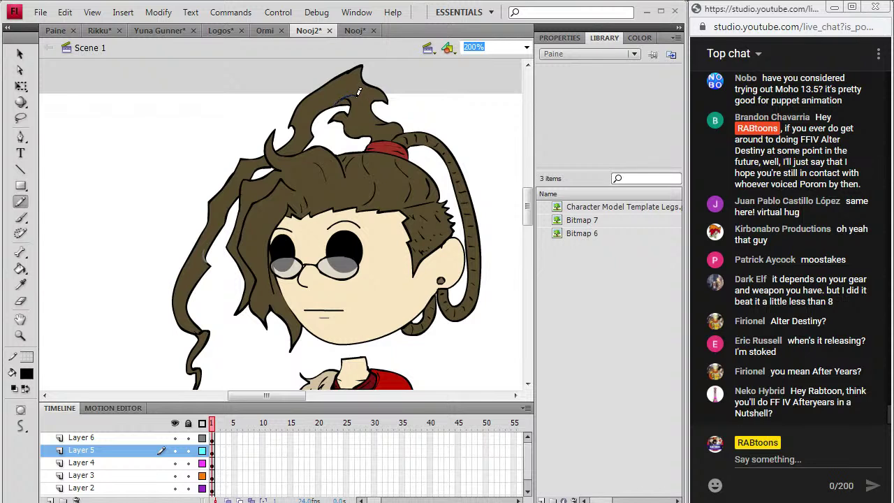
pyautogui.moveTo(356, 109); pyautogui.dragTo(376, 149)
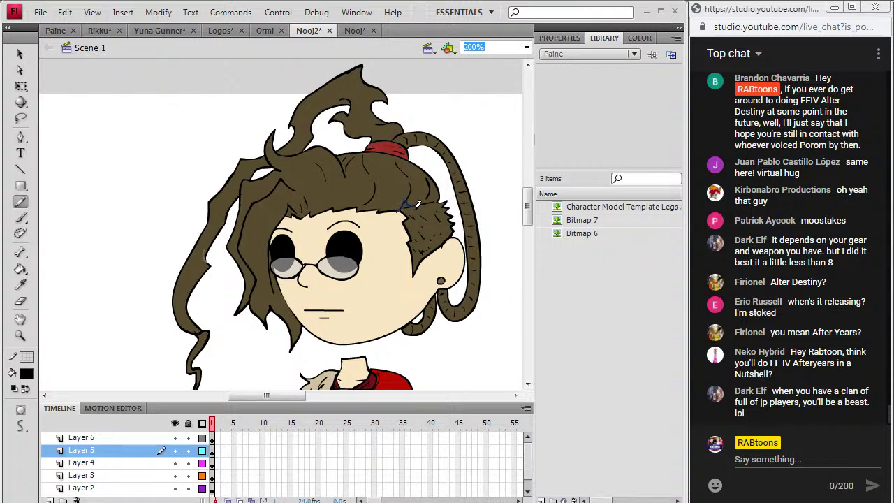
pyautogui.moveTo(423, 260); pyautogui.dragTo(424, 261)
# Sample the brown hair colour and darken it for use as the shadow fill
pyautogui.press('i')
pyautogui.click(244, 187)
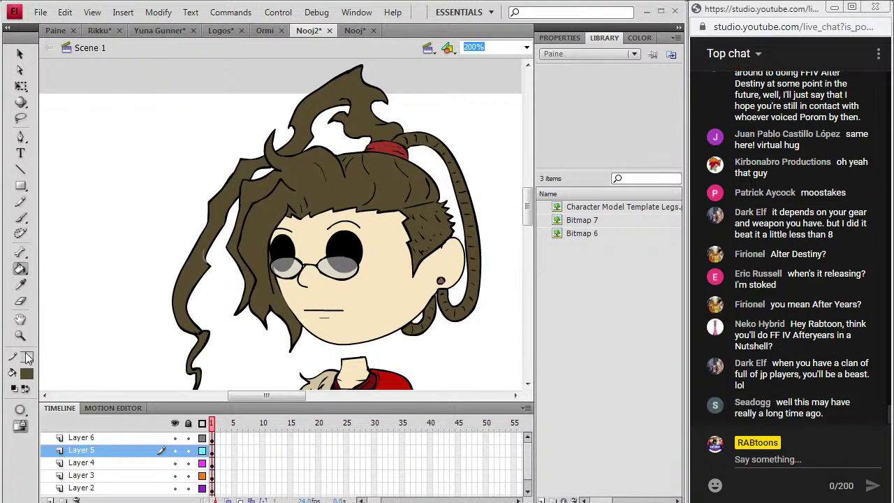
pyautogui.click(27, 373)
pyautogui.click(237, 213)
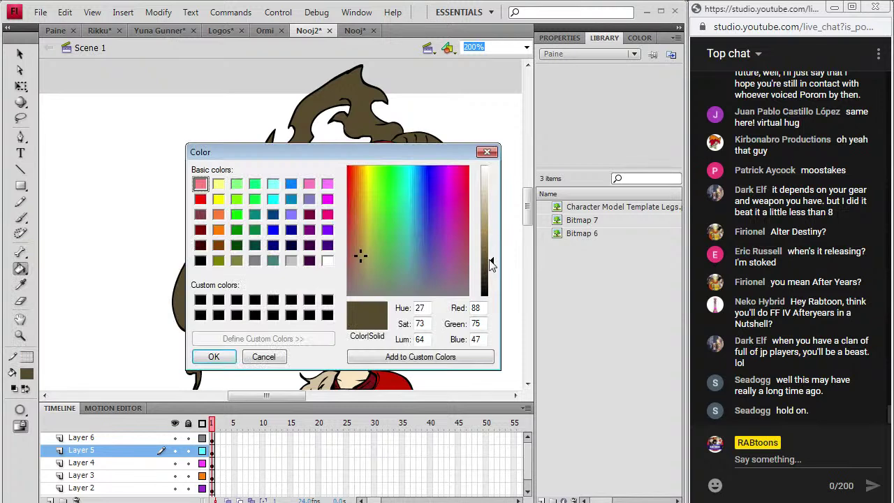
pyautogui.click(487, 277)
pyautogui.click(214, 356)
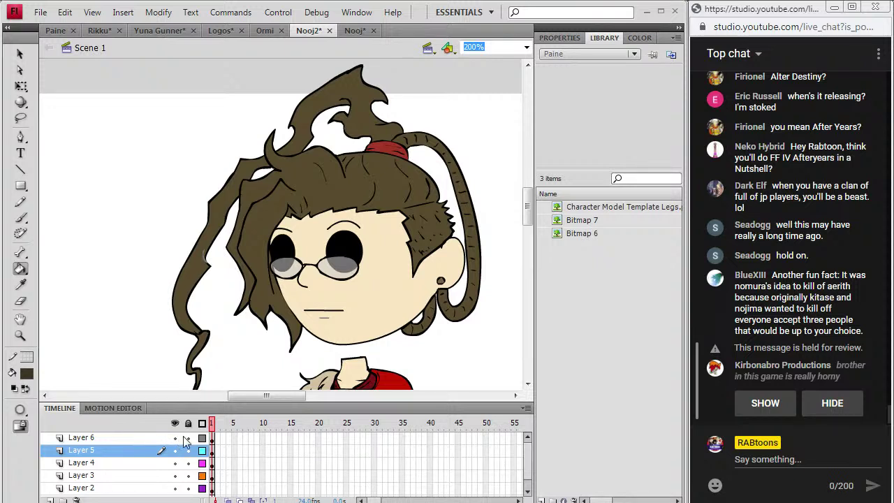
# Fill the outlined shadow areas of the loose strand, front locks, sideburn, curl and topknot with the darker brown
pyautogui.click(179, 269)
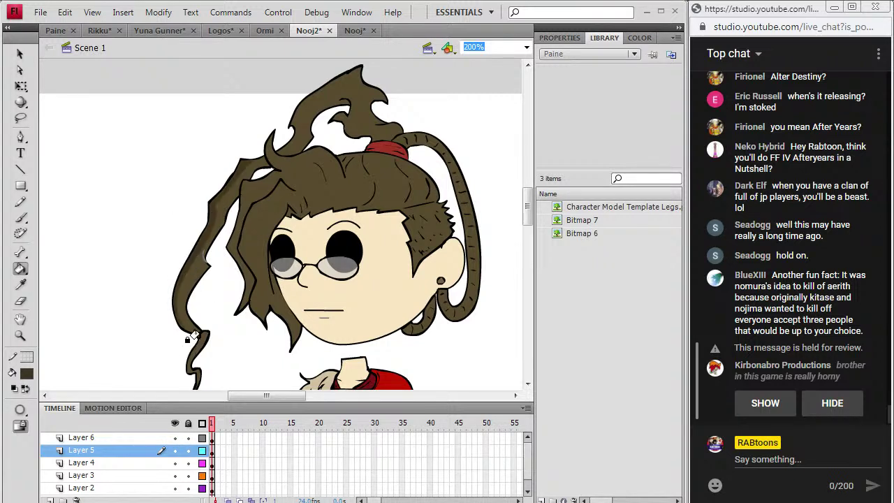
pyautogui.click(232, 264)
pyautogui.click(242, 248)
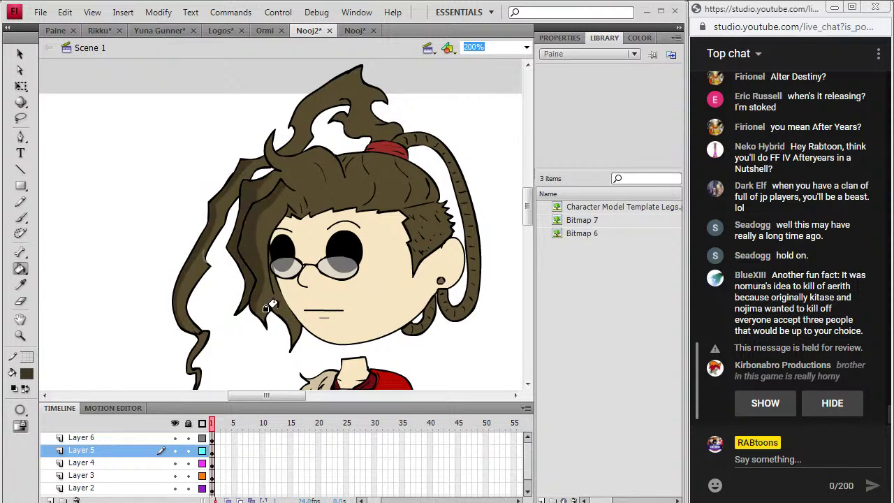
pyautogui.click(410, 257)
pyautogui.click(269, 155)
pyautogui.click(291, 127)
pyautogui.click(288, 115)
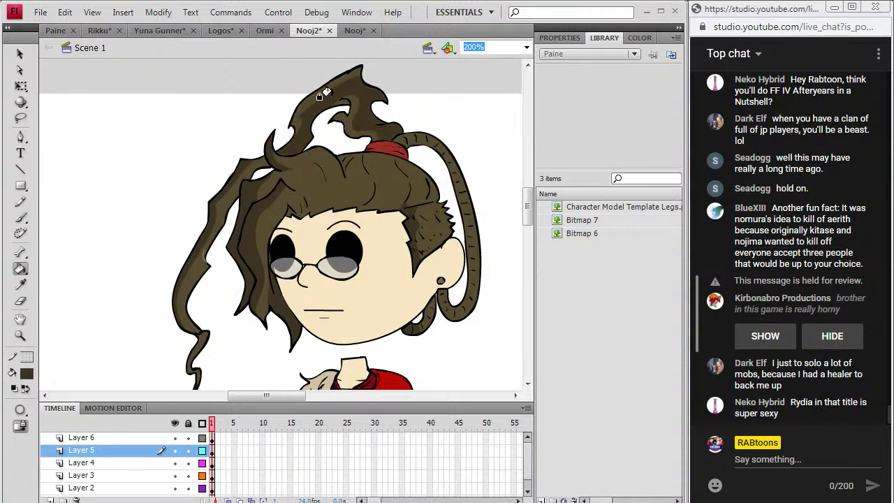
pyautogui.hotkey('ctrl', 'z')
pyautogui.click(308, 96)
pyautogui.click(349, 117)
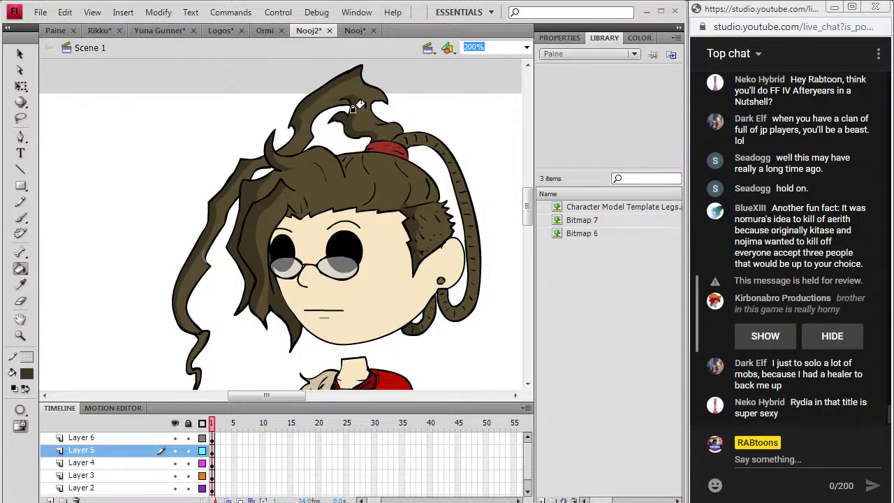
pyautogui.click(401, 127)
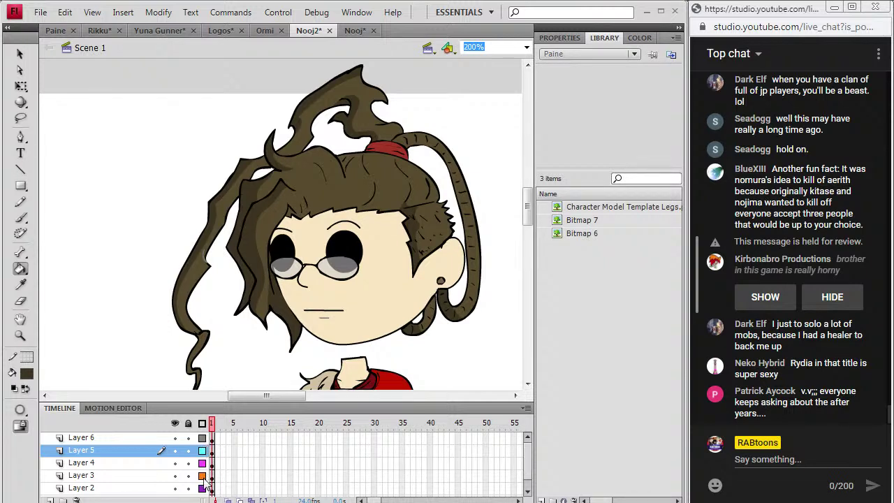
# Outline a shadow around the hair tie and shade the tie with a darker version of its sampled red
pyautogui.click(20, 201)
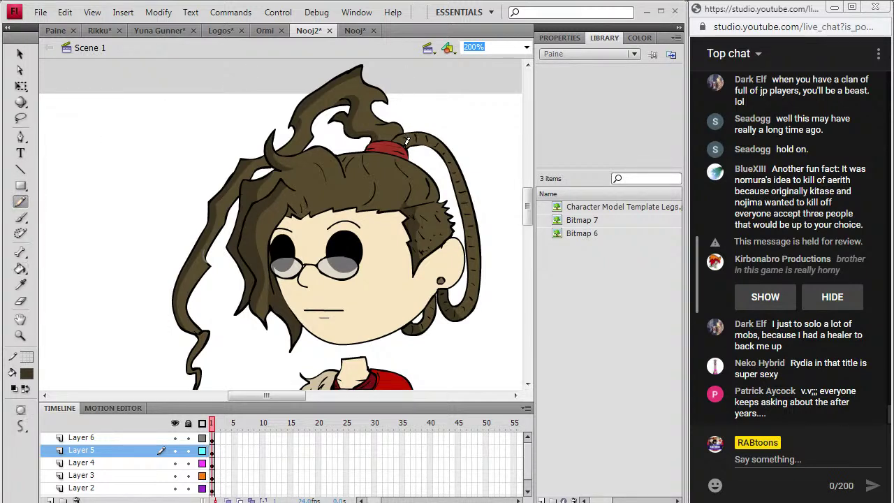
pyautogui.click(21, 268)
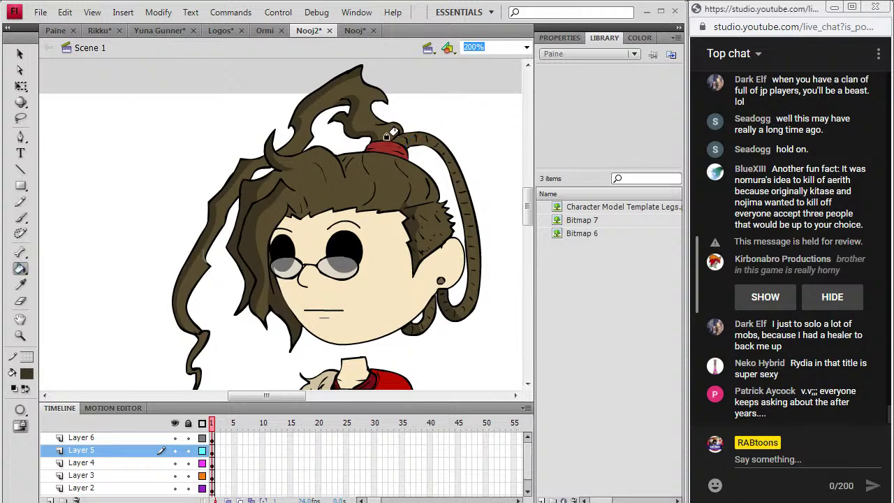
pyautogui.click(21, 284)
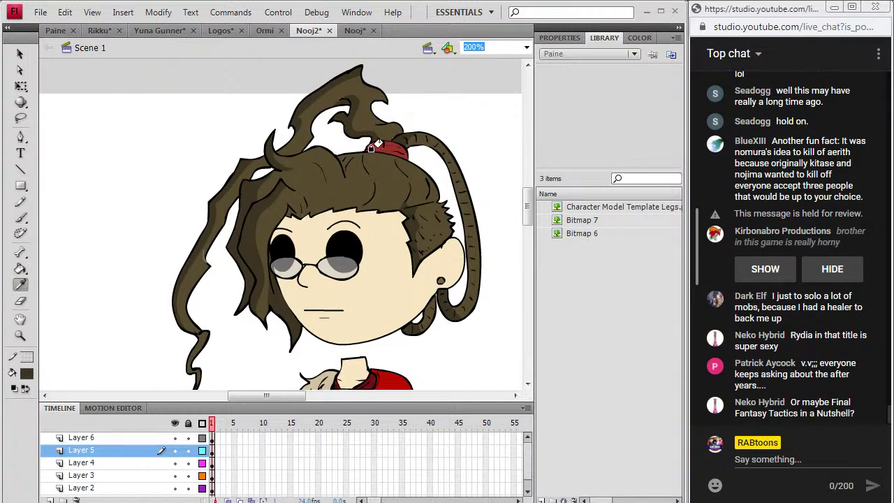
pyautogui.click(386, 145)
pyautogui.click(28, 375)
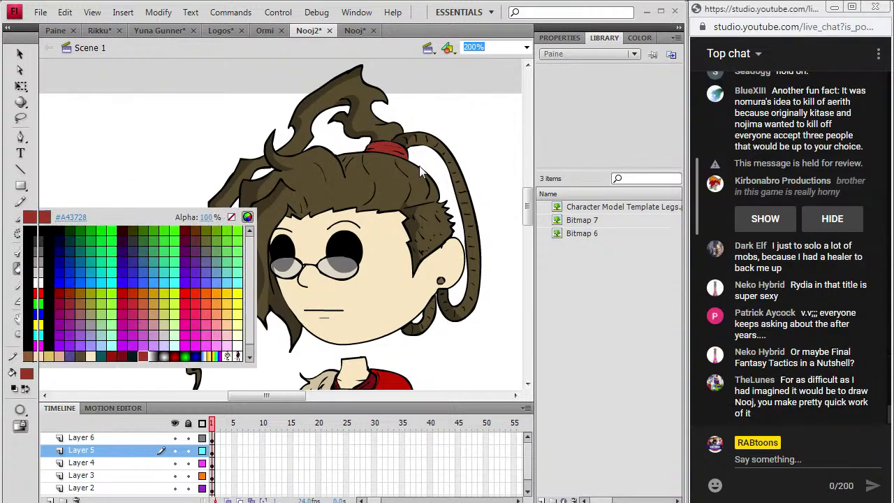
pyautogui.click(247, 217)
pyautogui.click(491, 257)
pyautogui.click(214, 356)
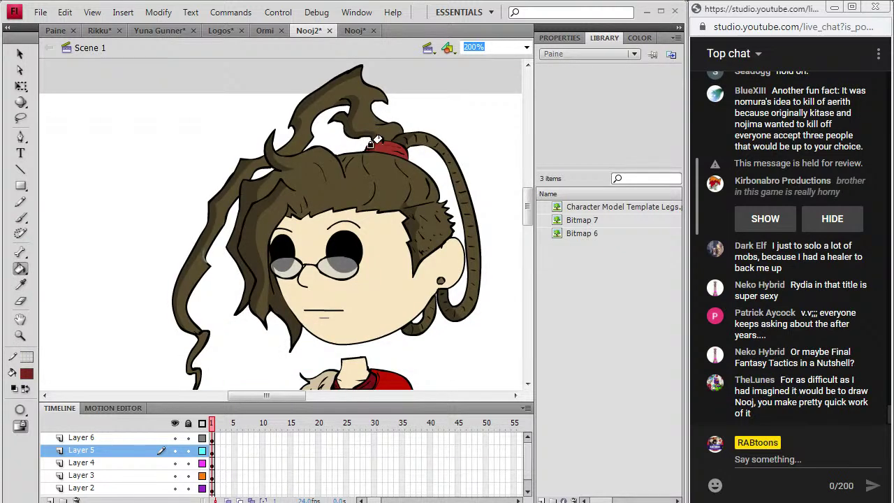
# Try a black fill on the long loose strand, undo it, and toggle Layer 5's visibility
pyautogui.click(20, 284)
pyautogui.click(253, 185)
pyautogui.click(27, 373)
pyautogui.click(30, 235)
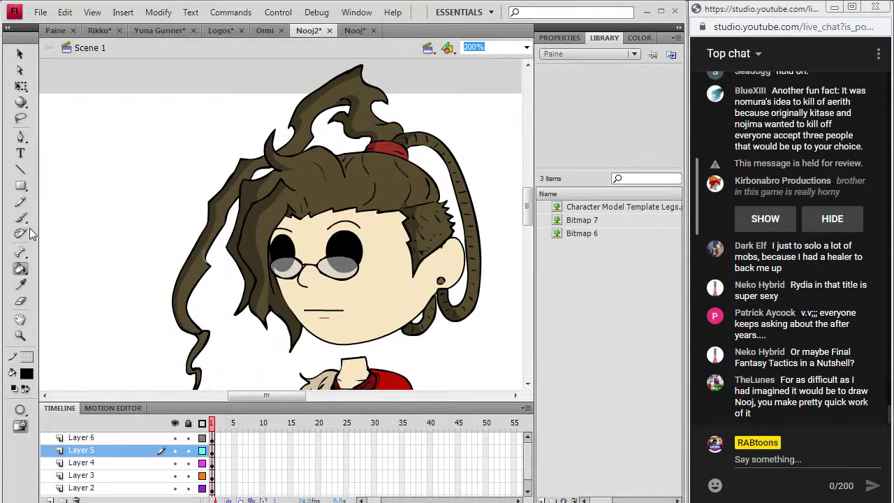
pyautogui.click(192, 259)
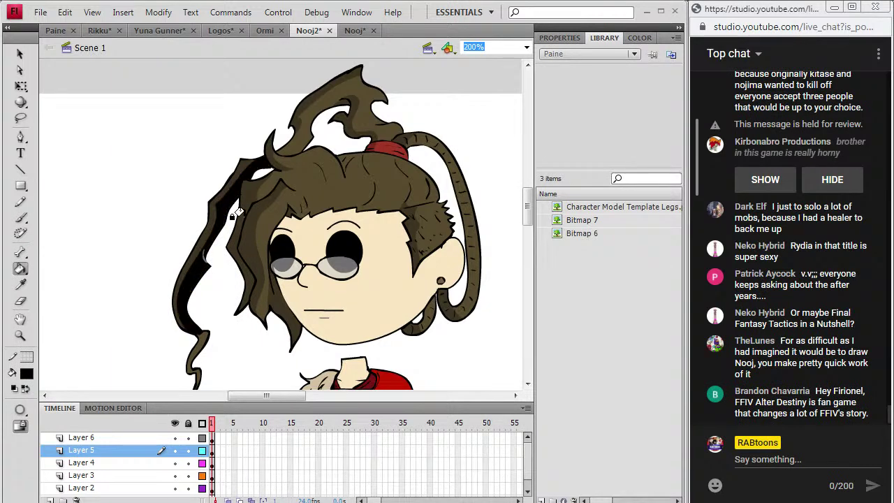
pyautogui.hotkey('ctrl', 'z')
pyautogui.click(175, 449)
pyautogui.click(175, 449)
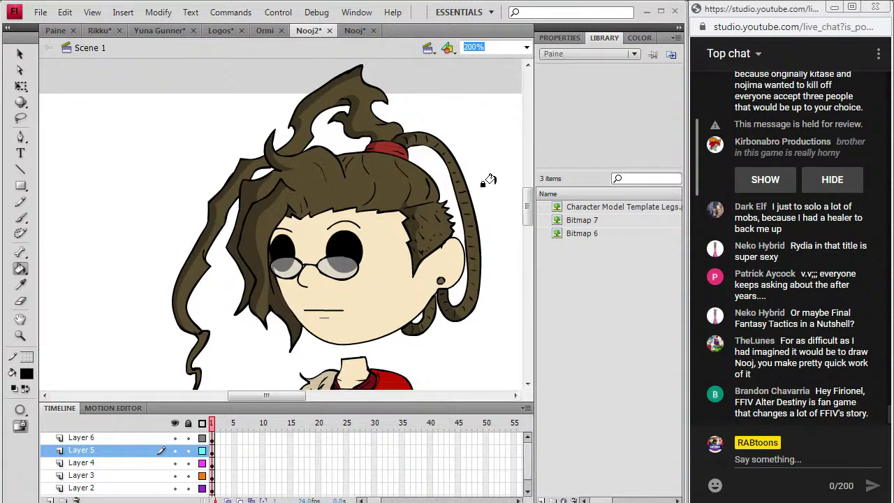
# Pencil a shadow boundary on Layer 4 running from the forehead past the nose to the chin
pyautogui.scroll(-2, 495, 195)
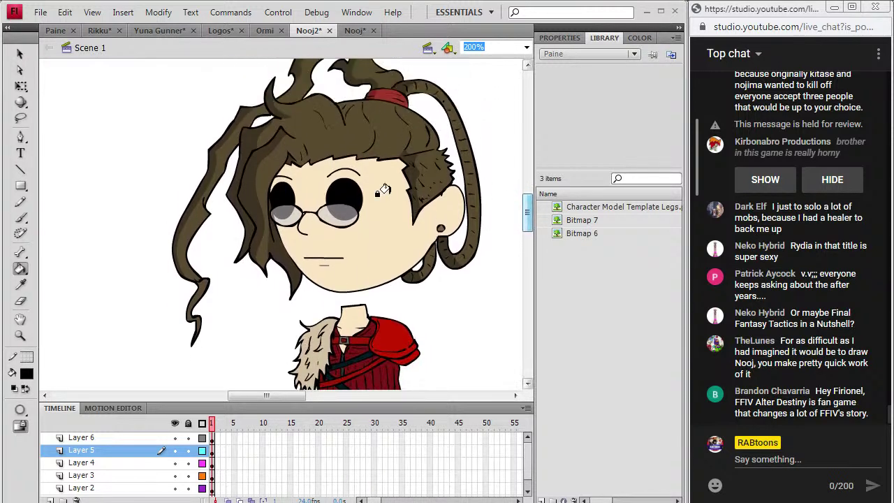
pyautogui.click(21, 203)
pyautogui.click(213, 450)
pyautogui.click(213, 462)
pyautogui.moveTo(311, 97); pyautogui.dragTo(300, 154)
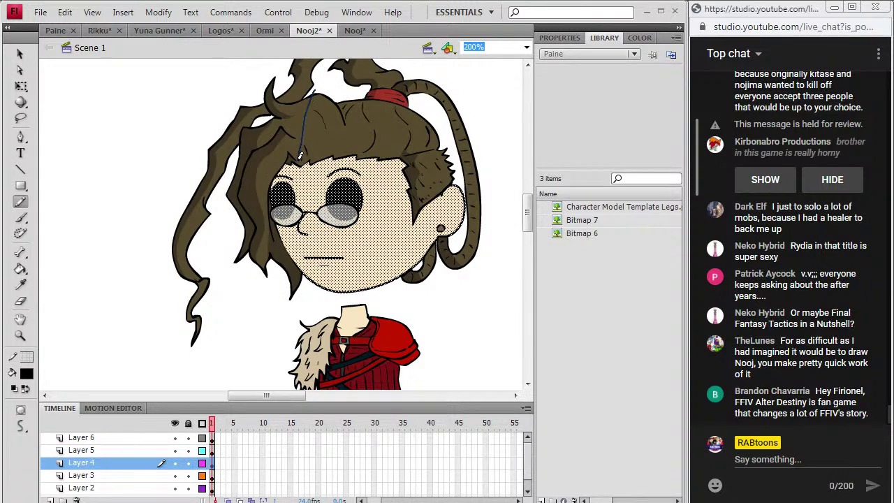
pyautogui.moveTo(299, 215); pyautogui.dragTo(354, 299)
pyautogui.hotkey('ctrl', 'z')
# Sample the skin colour, darken it to RGB 244, 211, 149, and fill the shadow area beside the front hair
pyautogui.click(20, 285)
pyautogui.click(387, 187)
pyautogui.click(25, 375)
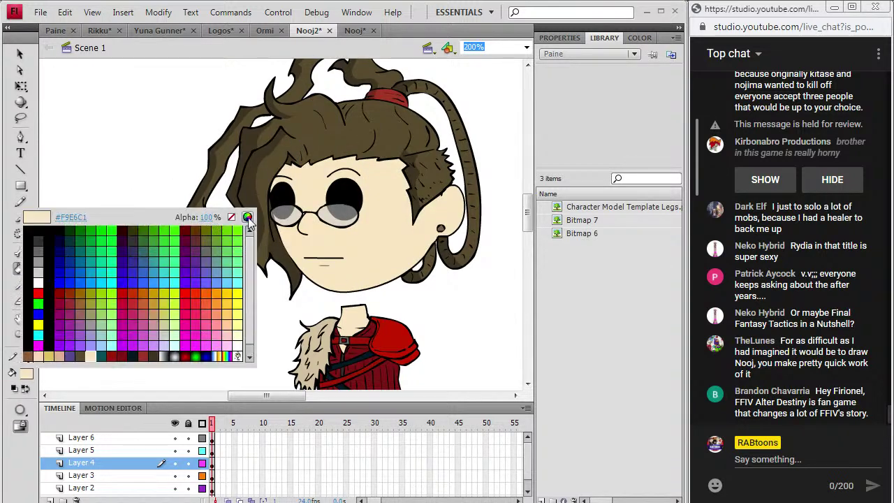
pyautogui.click(247, 217)
pyautogui.click(486, 195)
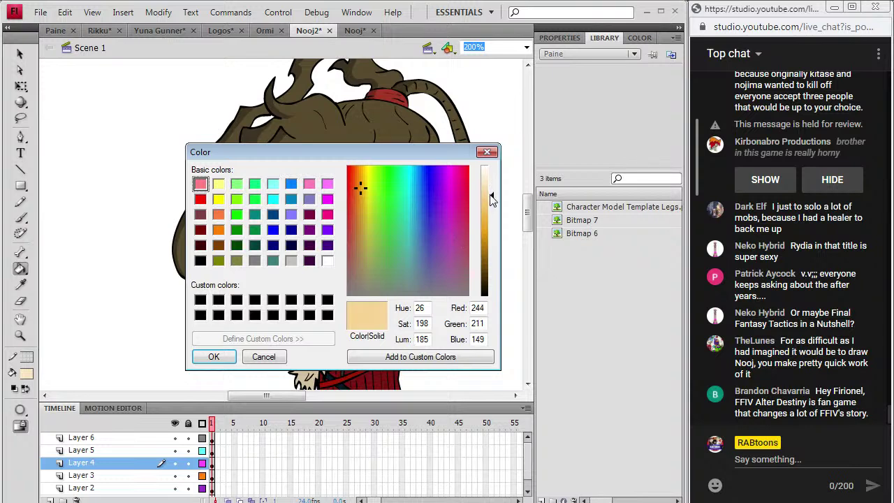
pyautogui.click(226, 359)
pyautogui.click(290, 232)
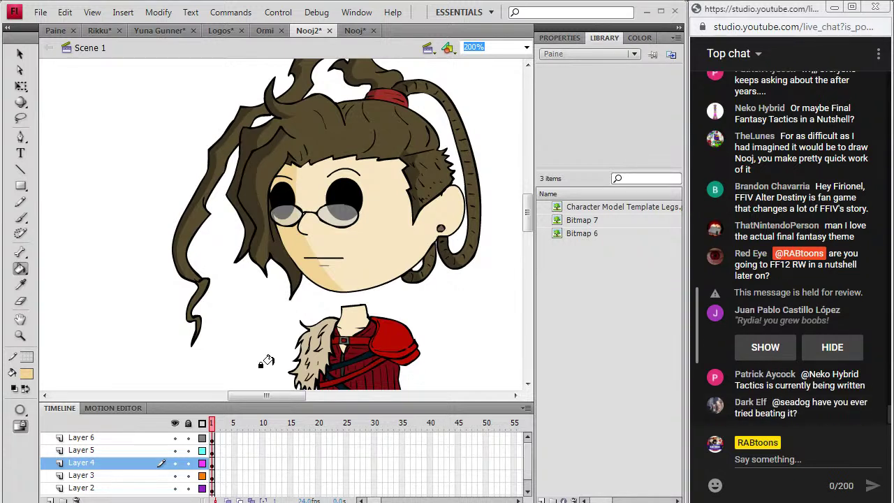
# Set the fill colour back to black and toggle Layer 5's visibility to check the hair
pyautogui.click(26, 376)
pyautogui.click(21, 229)
pyautogui.press('b')
pyautogui.click(214, 450)
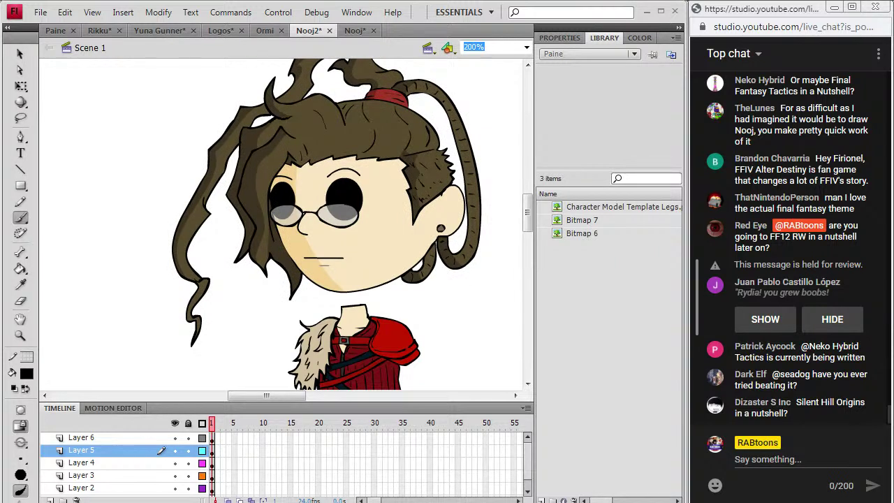
pyautogui.moveTo(531, 211); pyautogui.dragTo(530, 245)
pyautogui.click(211, 450)
pyautogui.click(174, 450)
pyautogui.click(174, 451)
# Pencil shadow boundaries on Layer 3 along the shoe, trouser leg, fur pelt and neck
pyautogui.click(20, 201)
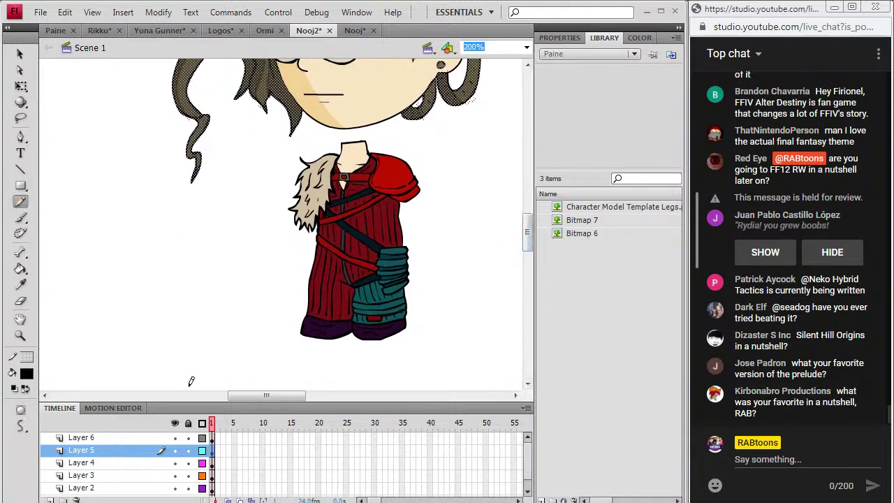
pyautogui.click(213, 462)
pyautogui.click(213, 474)
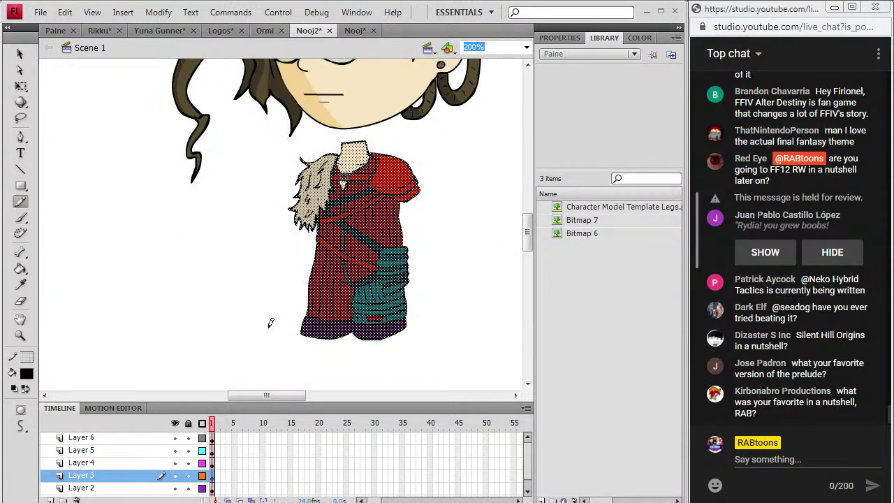
pyautogui.click(321, 337)
pyautogui.moveTo(324, 325); pyautogui.dragTo(333, 260)
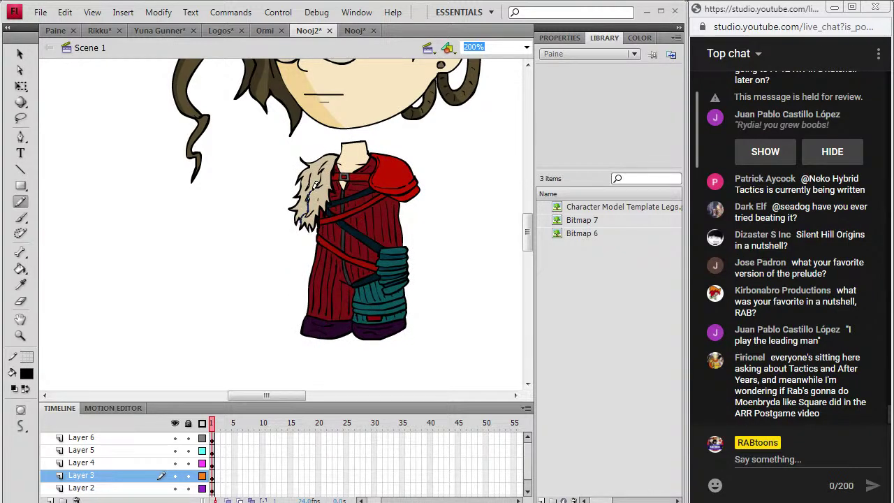
pyautogui.moveTo(313, 174); pyautogui.dragTo(322, 150)
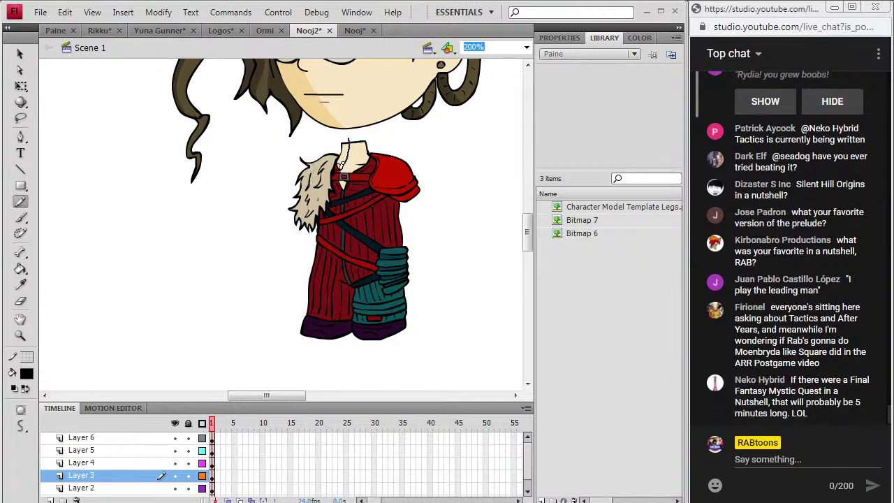
pyautogui.moveTo(325, 194); pyautogui.dragTo(326, 195)
# Fill the neck shadow with the sampled face shadow colour, and the fur shadow with the fur colour darkened to RGB 191, 166, 119
pyautogui.press('i')
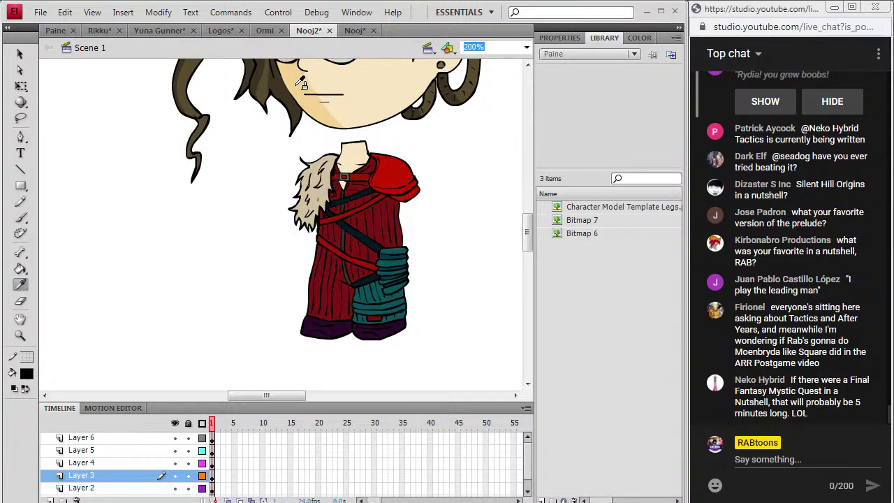
pyautogui.click(301, 82)
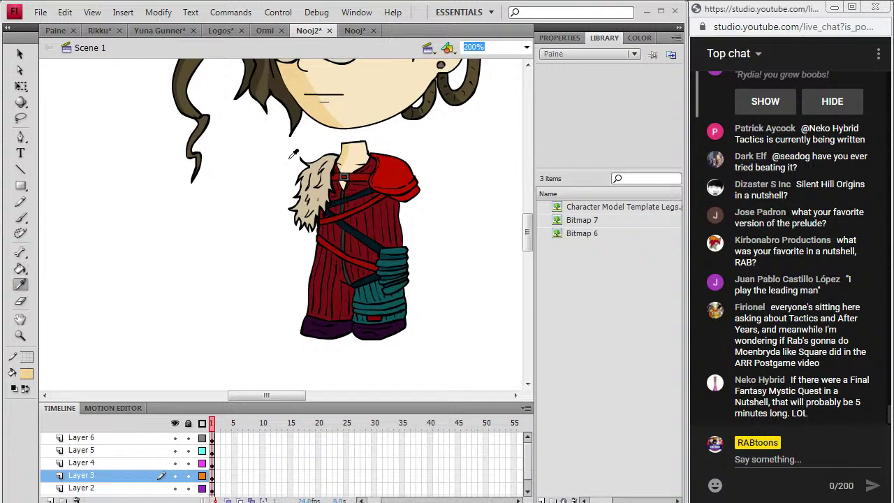
pyautogui.click(26, 373)
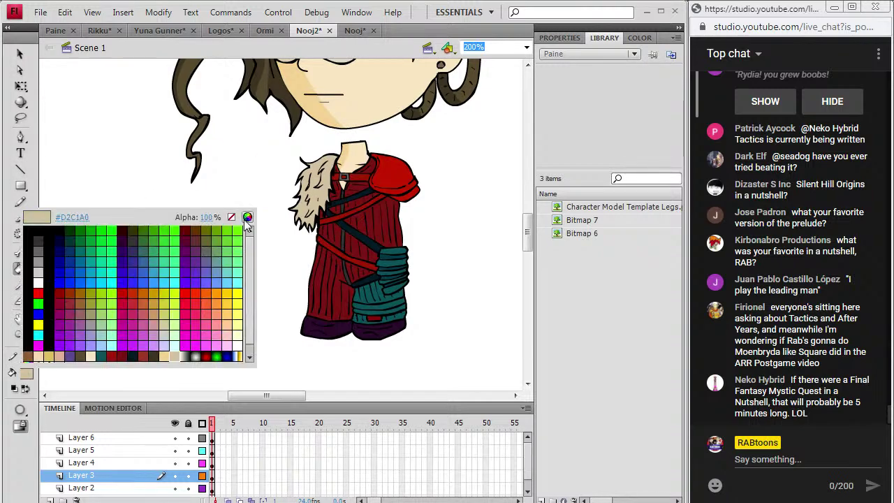
pyautogui.click(242, 220)
pyautogui.click(490, 217)
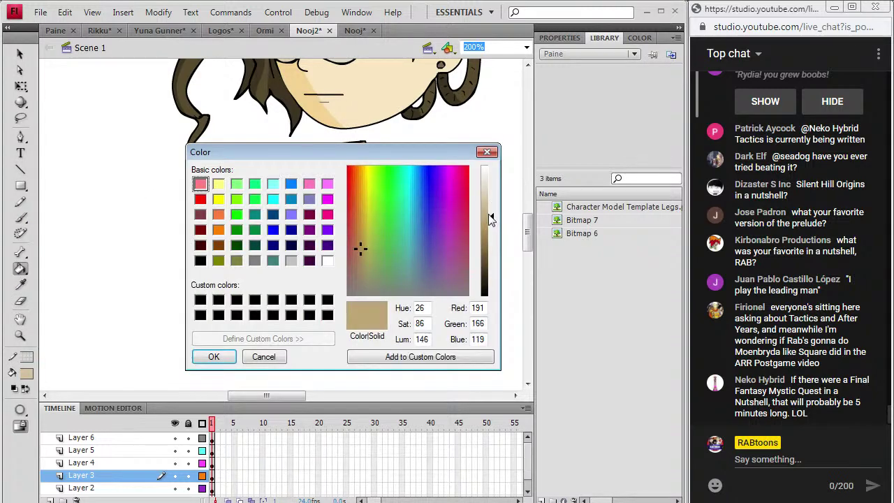
pyautogui.click(214, 356)
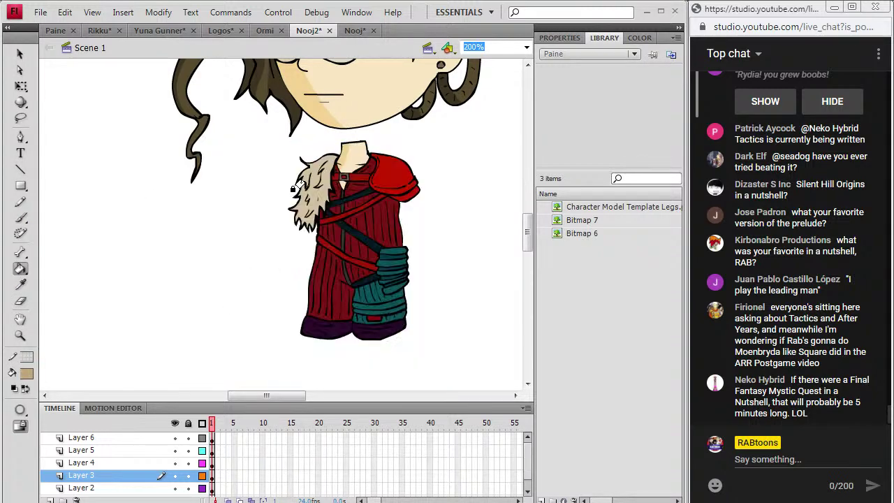
# Sample the outfit's striped maroon, choose a darker shade of it and fill the outfit's shadow areas
pyautogui.click(21, 284)
pyautogui.click(338, 305)
pyautogui.click(30, 372)
pyautogui.click(247, 217)
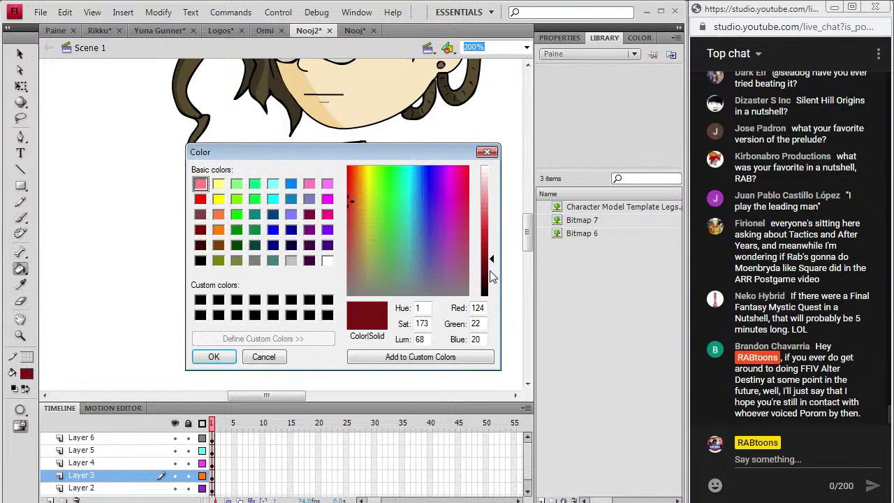
pyautogui.click(491, 268)
pyautogui.click(214, 357)
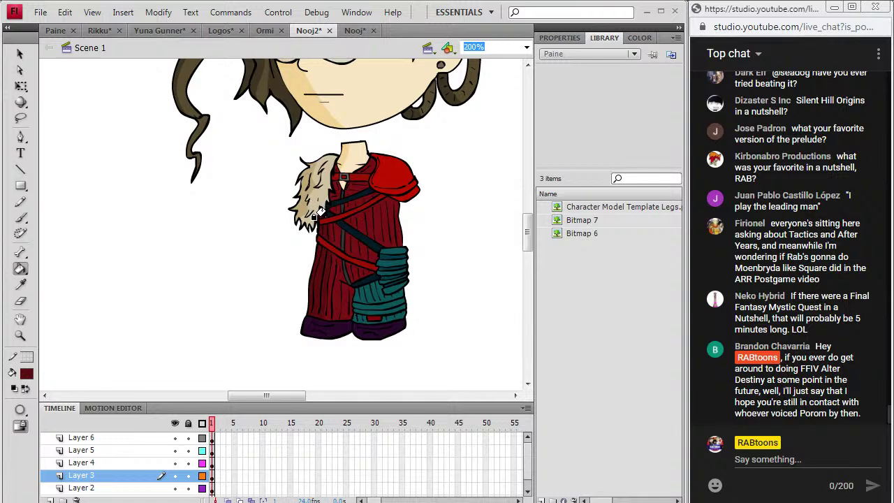
# Sample the bright red of the straps, darken it to RGB 123, 16, 4 and fill the strap shadows
pyautogui.press('i')
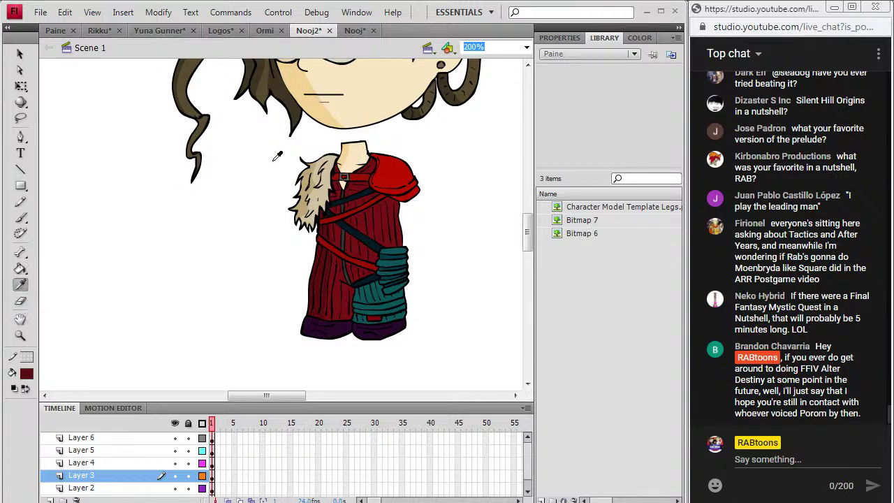
pyautogui.click(338, 251)
pyautogui.click(26, 374)
pyautogui.click(244, 210)
pyautogui.moveTo(491, 248); pyautogui.dragTo(492, 266)
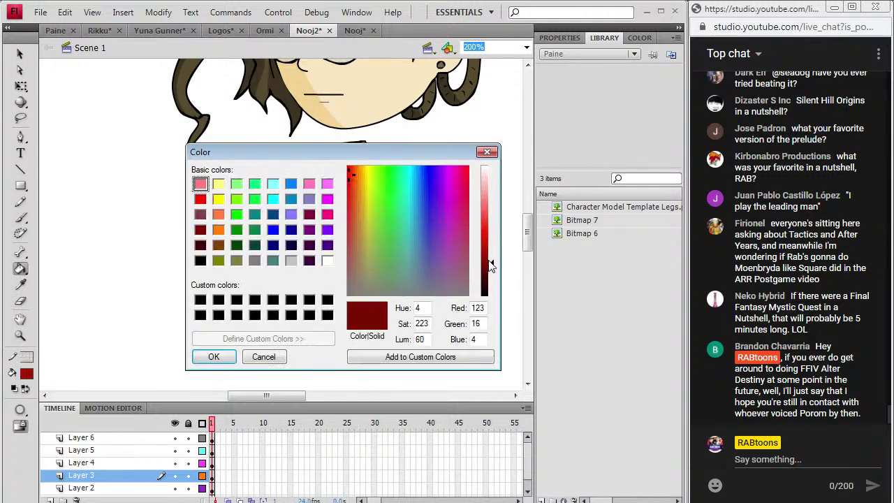
pyautogui.click(214, 357)
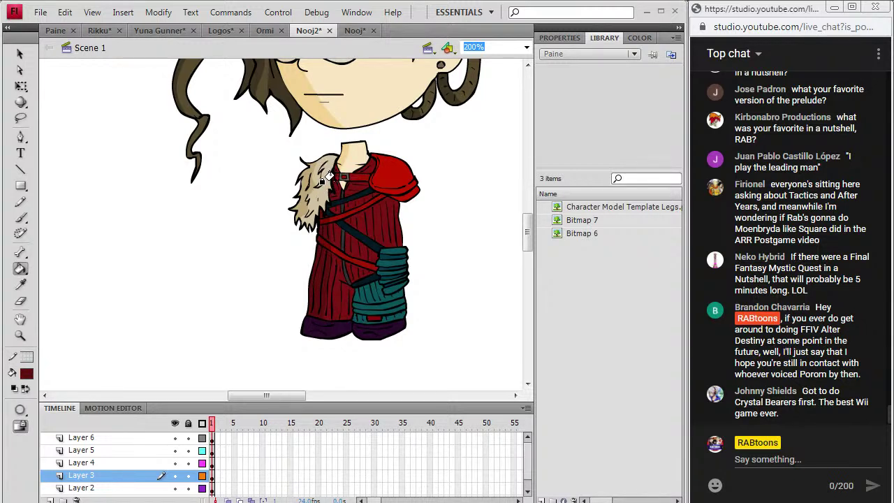
# Sample the purple of the shoe, darken it to RGB 30, 9, 32 and fill the shoe's shadow area
pyautogui.keyDown('alt'); pyautogui.click(334, 328); pyautogui.keyUp('alt')
pyautogui.click(27, 373)
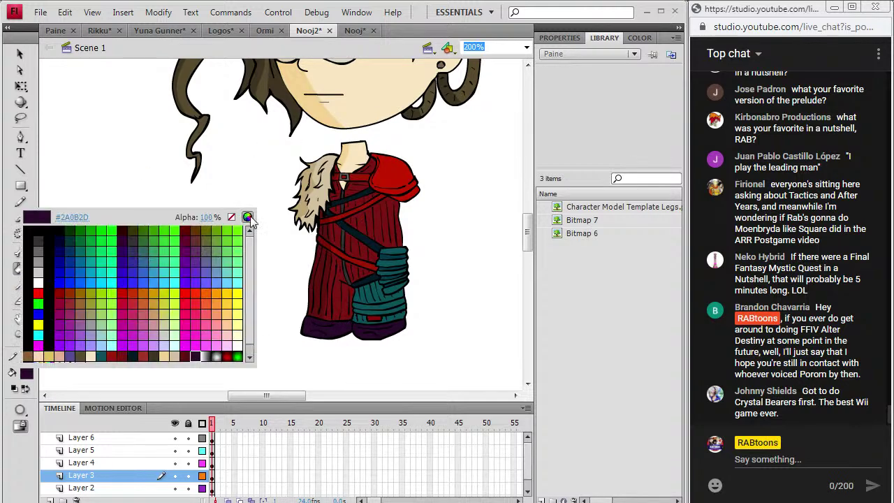
pyautogui.click(249, 213)
pyautogui.click(490, 289)
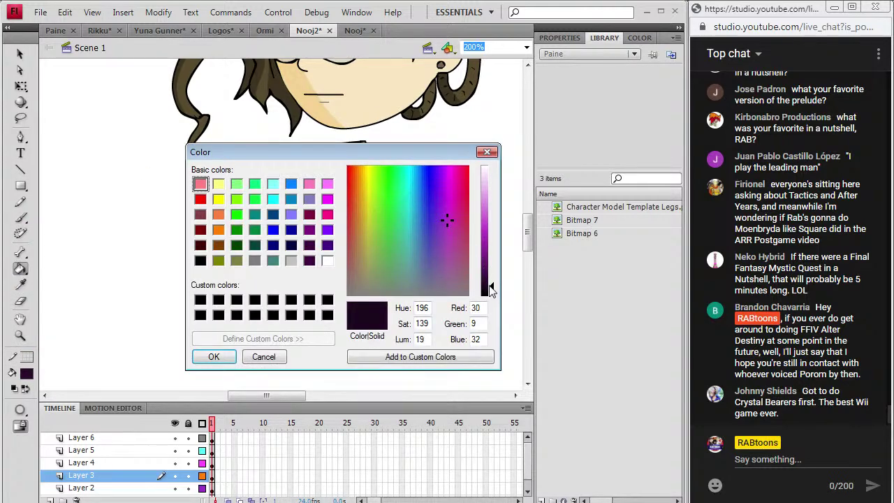
pyautogui.click(214, 356)
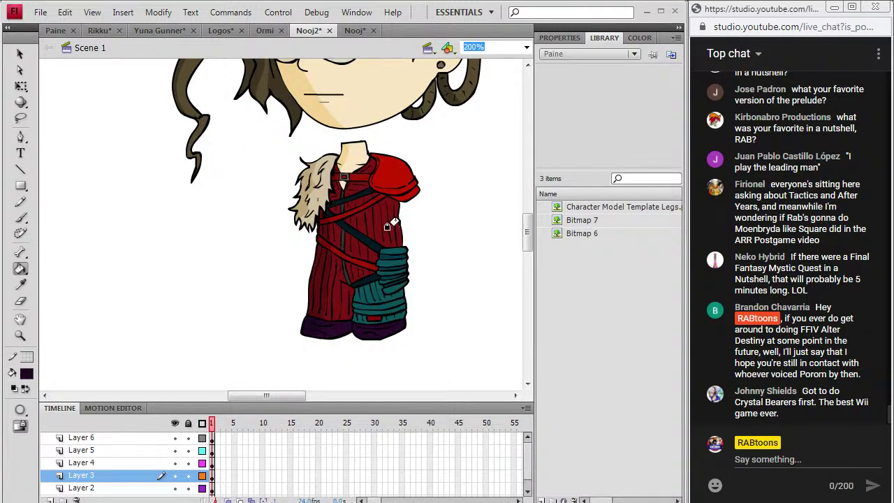
# Set the fill colour to black and switch to the Brush tool
pyautogui.click(31, 354)
pyautogui.click(28, 232)
pyautogui.press('b')
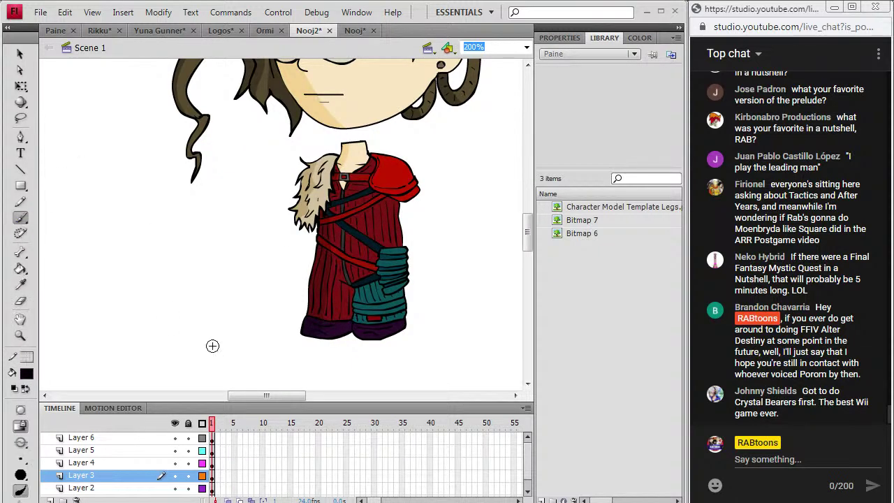
# Select the head artwork on Layers 4, 5 and 6 together and nudge it down until the chin meets the neck
pyautogui.click(213, 450)
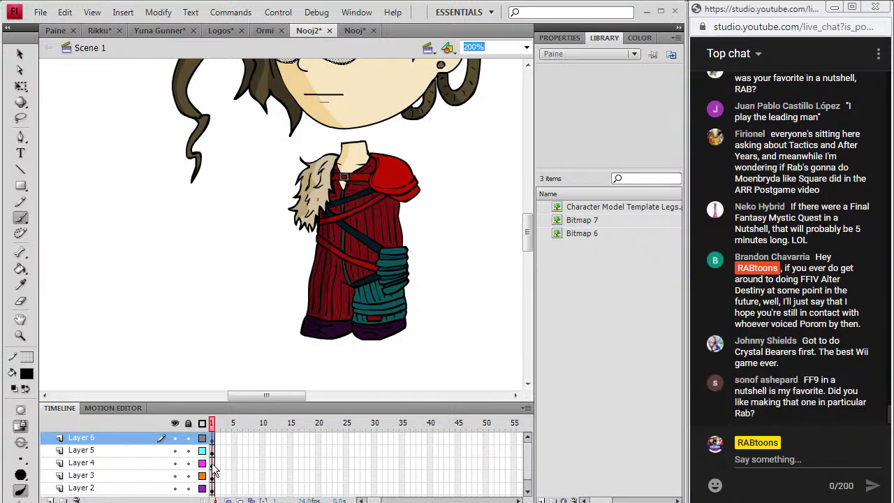
pyautogui.click(214, 439)
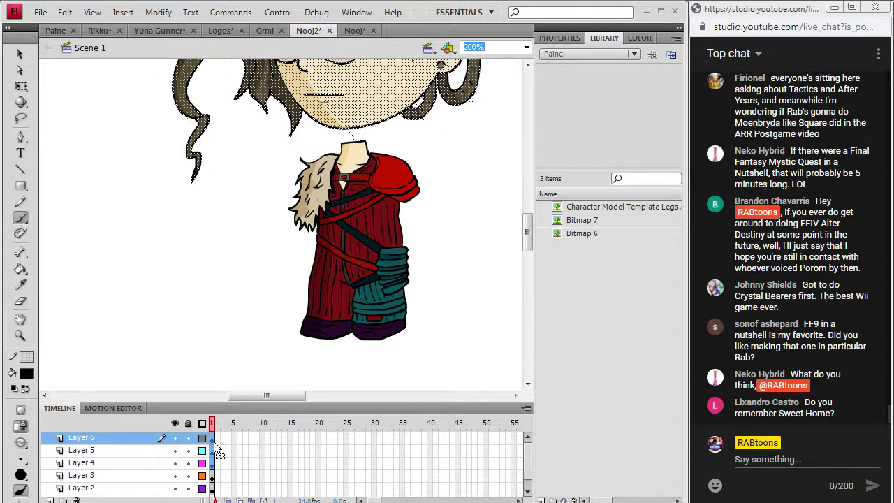
pyautogui.click(213, 462)
pyautogui.press('Down')
pyautogui.press('Down')
pyautogui.press('Down')
pyautogui.press('Down')
pyautogui.press('Down')
pyautogui.press('Down')
pyautogui.press('Down')
pyautogui.press('Down')
pyautogui.press('Down')
pyautogui.press('Down')
pyautogui.press('Down')
pyautogui.press('Down')
pyautogui.press('Down')
pyautogui.press('Down')
pyautogui.press('Down')
pyautogui.press('Down')
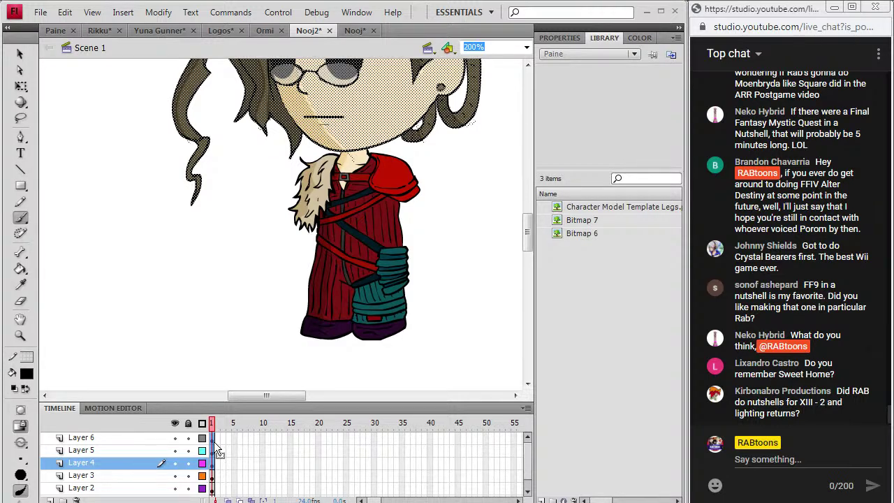
# Insert a new layer above Layer 6 and brush a thin arm and mitten-shaped hand below the red shoulder pad
pyautogui.moveTo(529, 230)
pyautogui.mouseDown()
pyautogui.moveTo(540, 221)
pyautogui.moveTo(535, 228)
pyautogui.mouseUp()
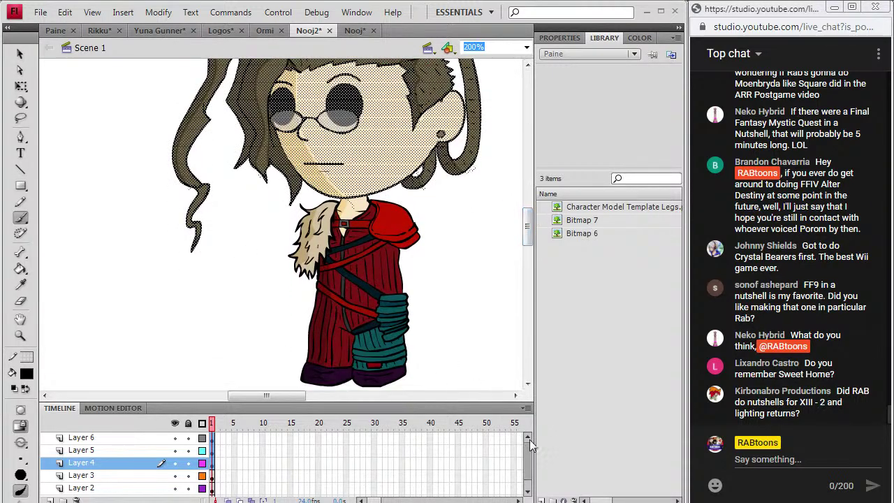
pyautogui.click(122, 12)
pyautogui.moveTo(105, 102)
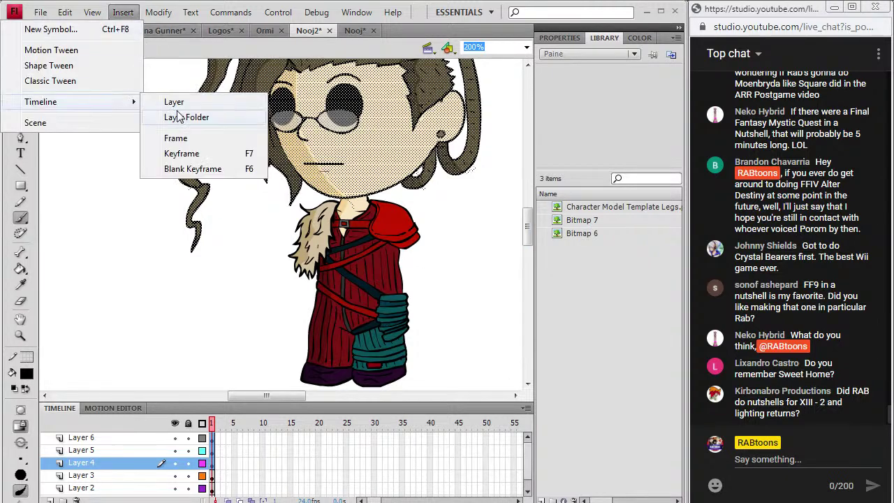
pyautogui.click(176, 103)
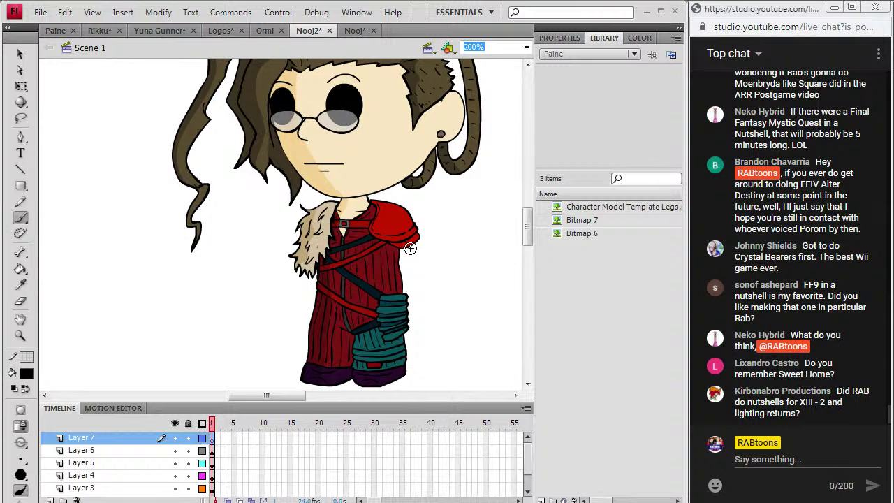
pyautogui.moveTo(410, 246)
pyautogui.mouseDown()
pyautogui.moveTo(422, 296)
pyautogui.moveTo(411, 315)
pyautogui.moveTo(419, 309)
pyautogui.moveTo(424, 329)
pyautogui.moveTo(422, 295)
pyautogui.mouseUp()
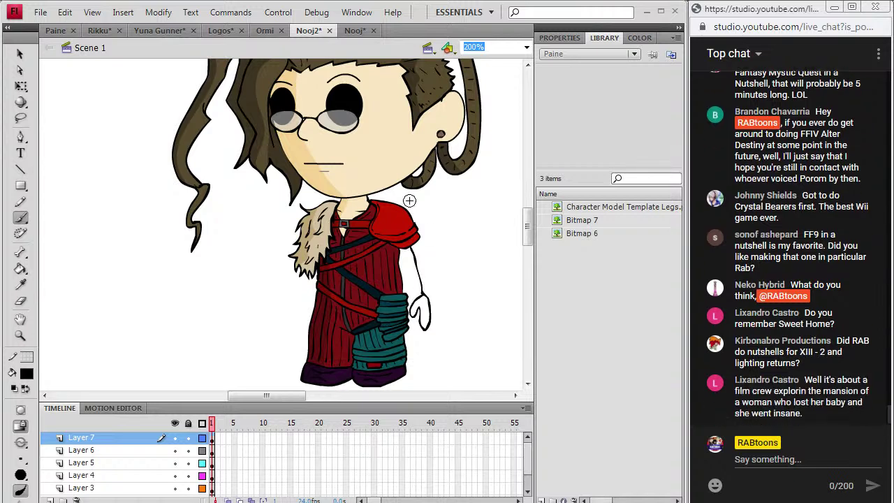
# Fill the hand below the red shoulder pad with the teal sampled from the leg wrapping
pyautogui.click(21, 286)
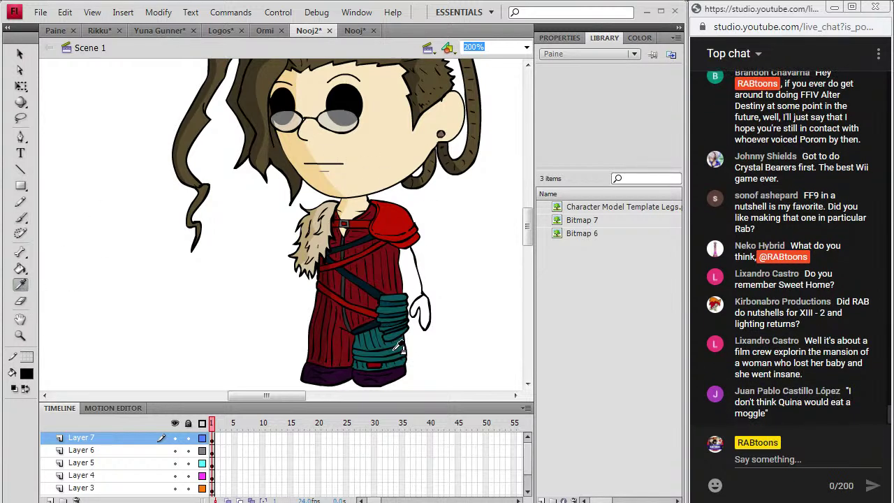
pyautogui.click(395, 346)
pyautogui.click(419, 312)
# Set the fill colour back to black and brush the other thin arm and hand below the fur pelt
pyautogui.click(27, 373)
pyautogui.click(31, 222)
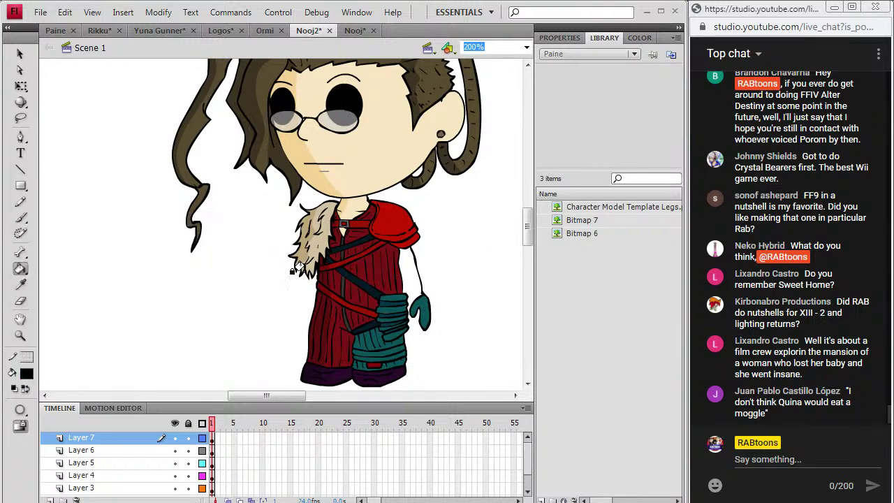
pyautogui.click(21, 217)
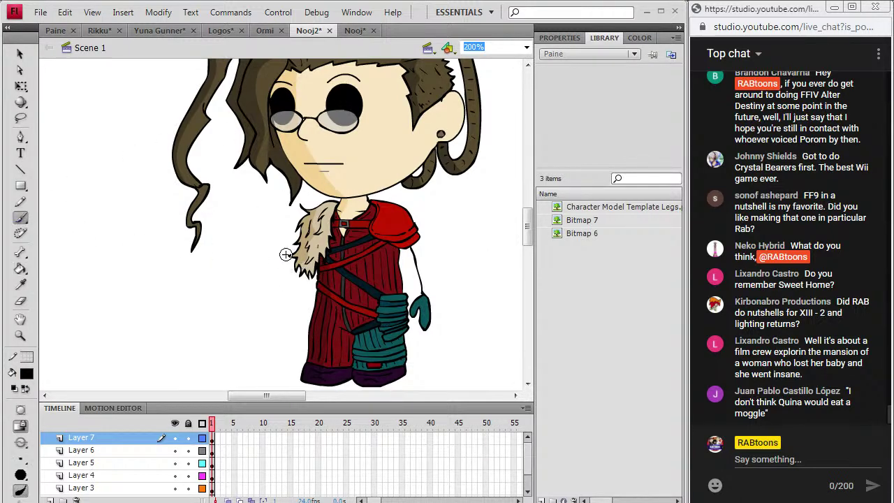
pyautogui.moveTo(303, 274)
pyautogui.mouseDown()
pyautogui.moveTo(291, 318)
pyautogui.moveTo(298, 325)
pyautogui.moveTo(304, 292)
pyautogui.mouseUp()
# Fill the hand below the fur pelt with the dark brown sampled from the hair
pyautogui.click(21, 284)
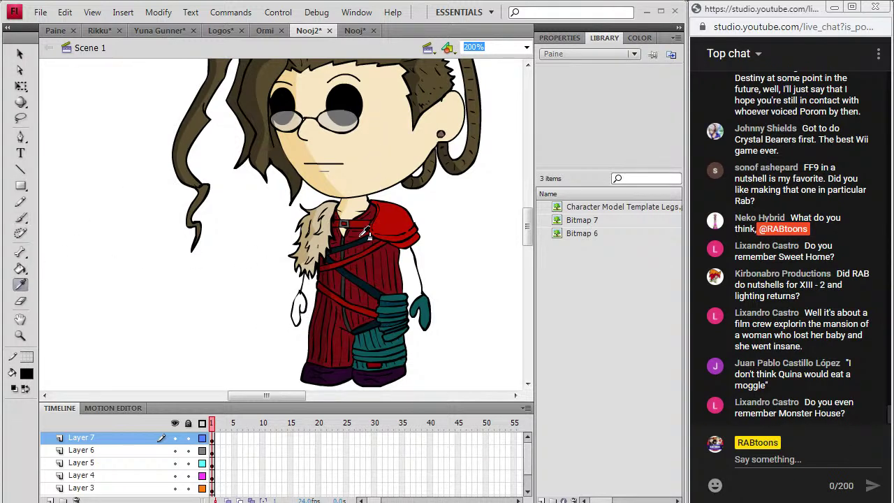
pyautogui.click(257, 149)
pyautogui.click(296, 298)
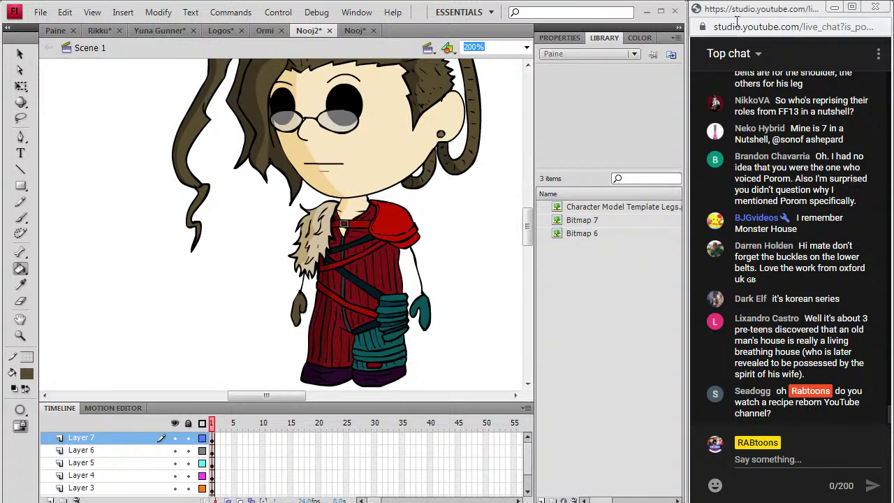
# Examine the whole character at 100% zoom and then at 130%
pyautogui.click(527, 51)
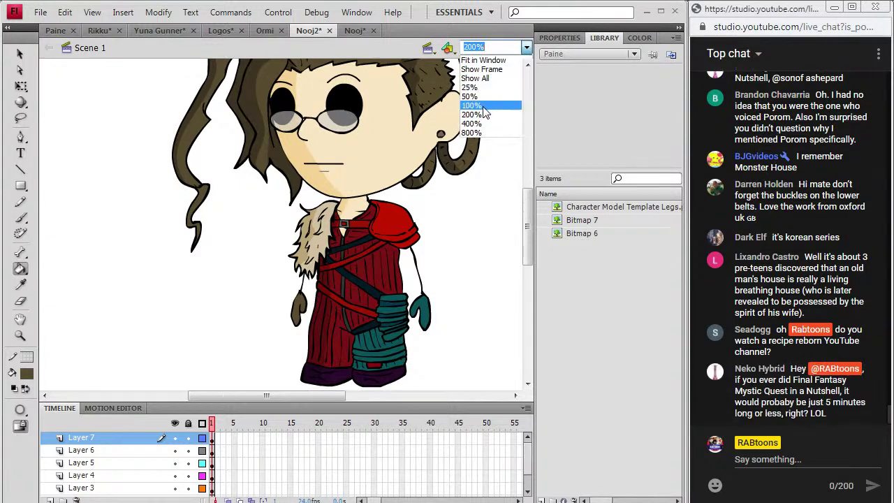
pyautogui.click(483, 108)
pyautogui.click(19, 54)
pyautogui.scroll(3, 249, 251)
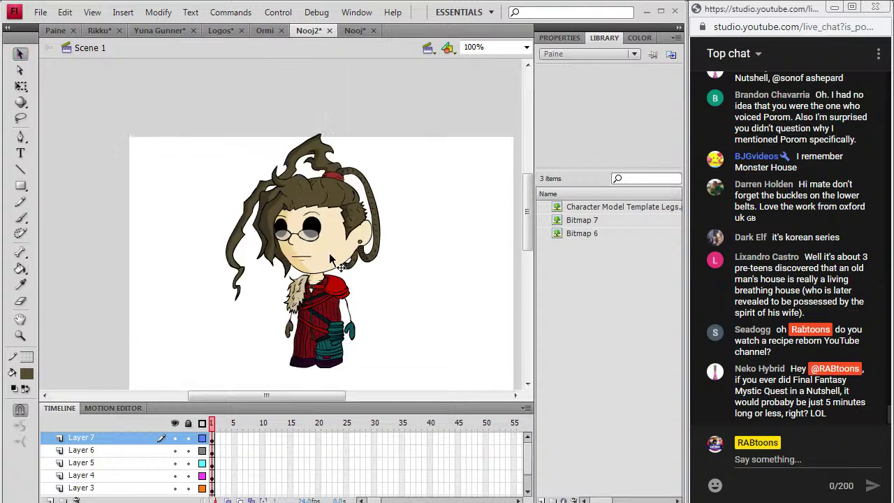
pyautogui.scroll(-2, 529, 222)
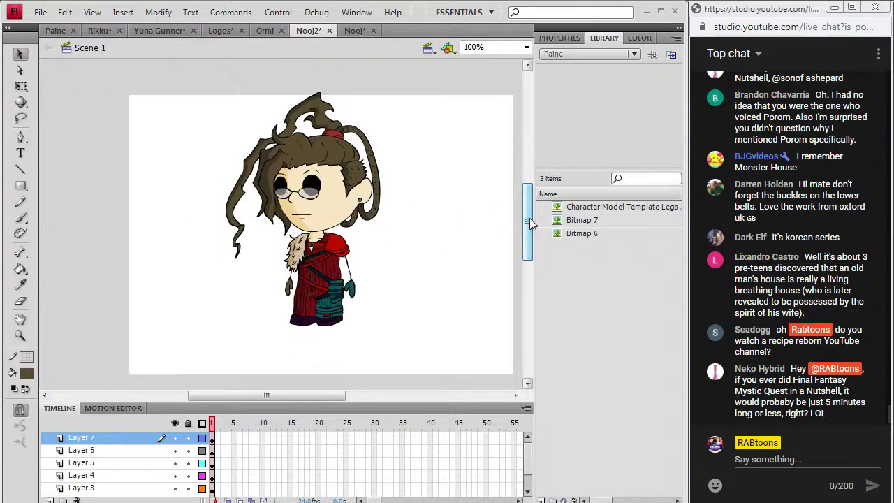
pyautogui.click(20, 336)
pyautogui.moveTo(214, 336); pyautogui.dragTo(406, 84)
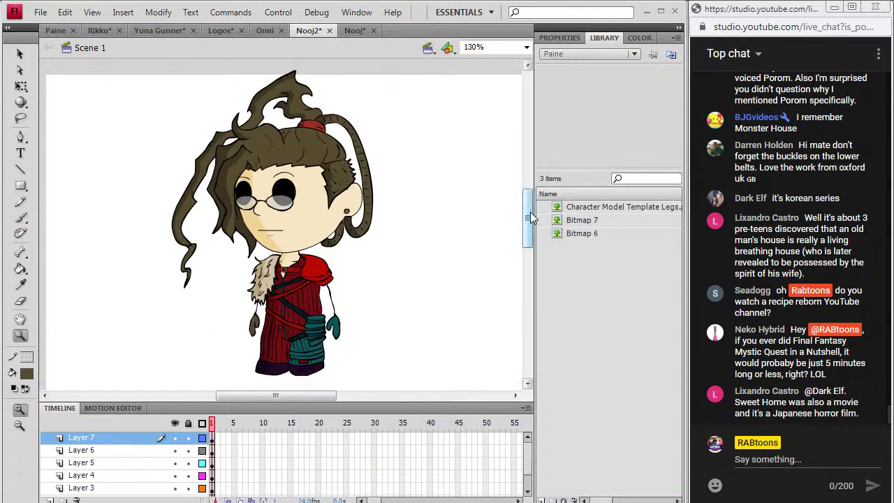
pyautogui.scroll(-2, 530, 212)
pyautogui.scroll(1, 529, 219)
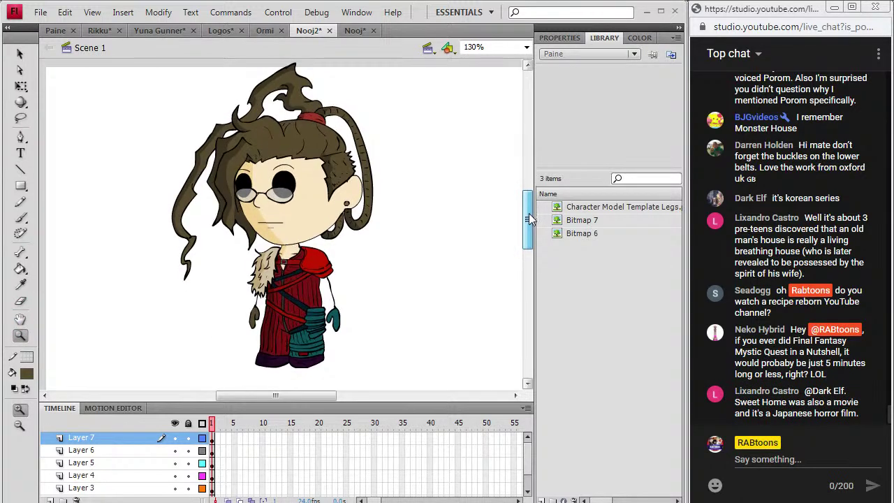
# Save the Nooj2 document
pyautogui.click(41, 12)
pyautogui.click(42, 127)
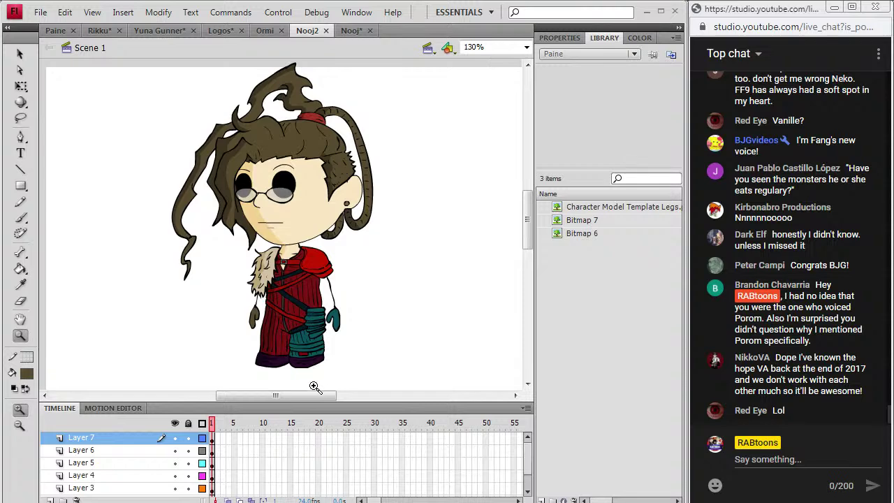
# Examine the whole finished character from the hair down to the feet
pyautogui.moveTo(314, 396); pyautogui.dragTo(303, 399)
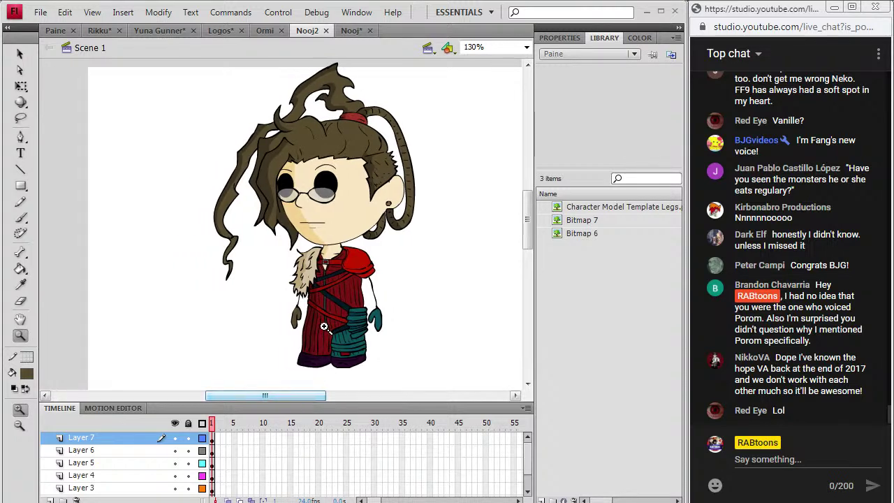
pyautogui.scroll(3, 437, 294)
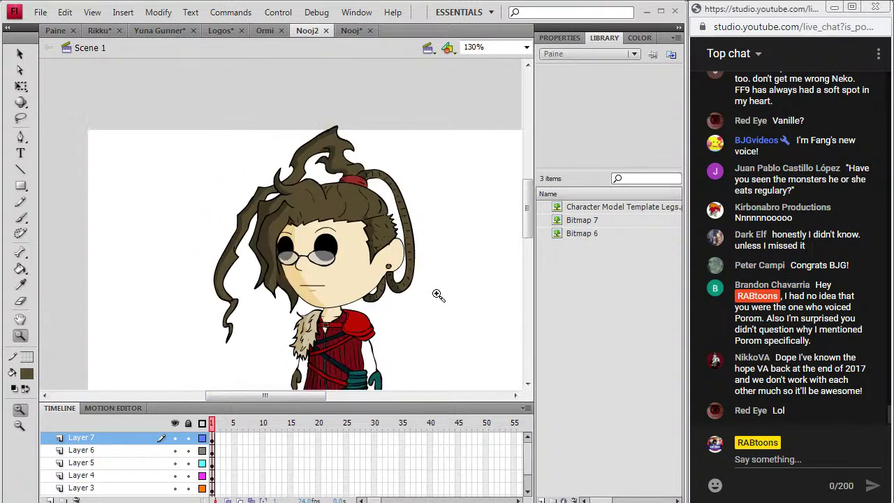
pyautogui.scroll(-3, 437, 294)
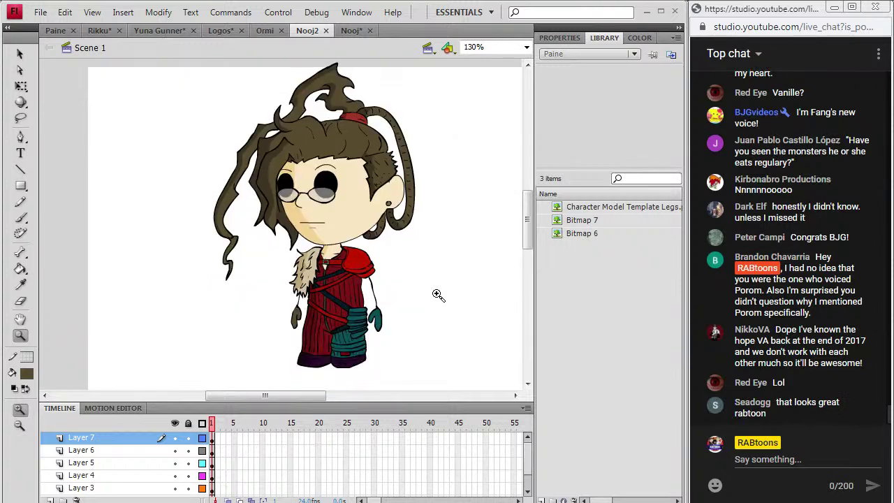
pyautogui.moveTo(528, 219)
pyautogui.mouseDown()
pyautogui.moveTo(527, 255)
pyautogui.moveTo(548, 209)
pyautogui.moveTo(543, 216)
pyautogui.mouseUp()
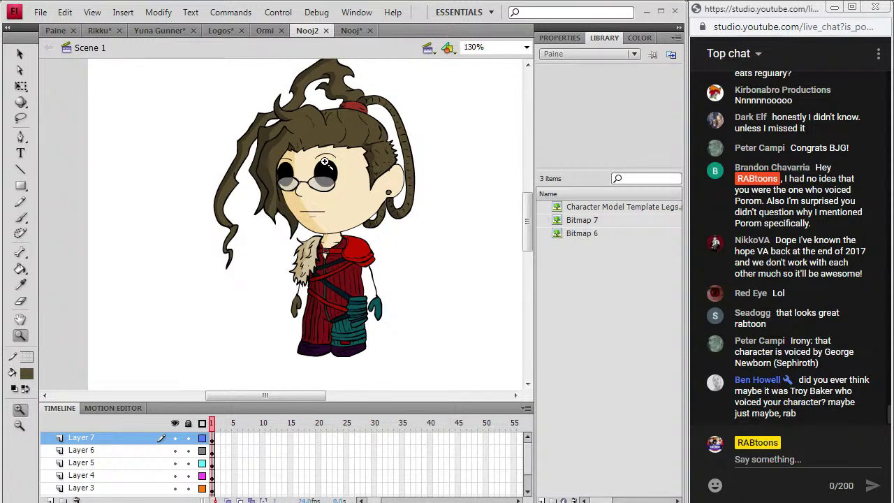
pyautogui.scroll(-4, 528, 223)
pyautogui.scroll(3, 529, 224)
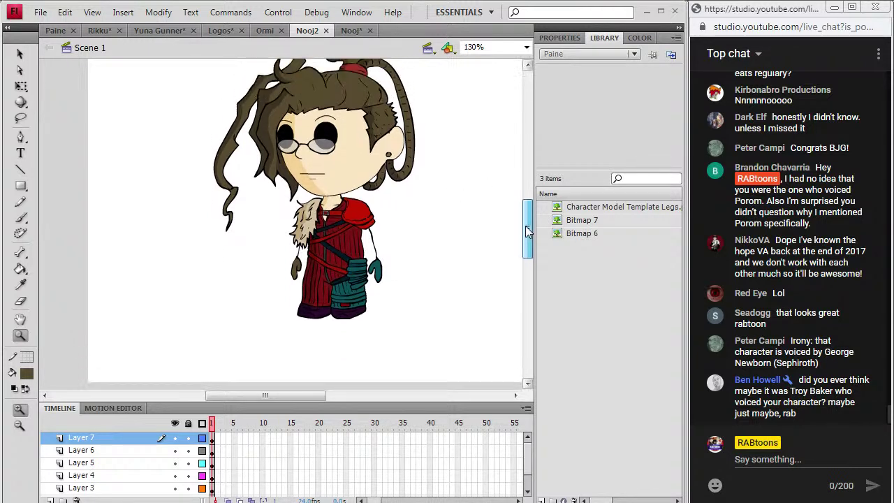
pyautogui.moveTo(529, 219); pyautogui.dragTo(529, 219)
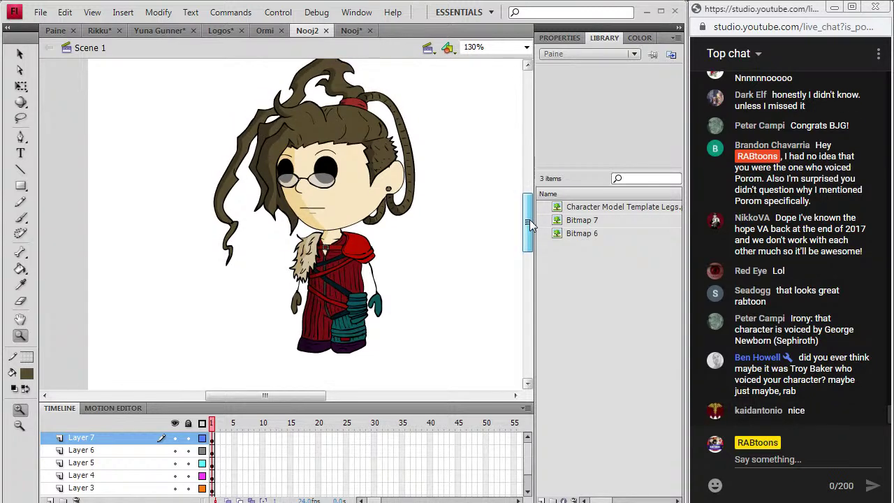
pyautogui.scroll(1, 529, 219)
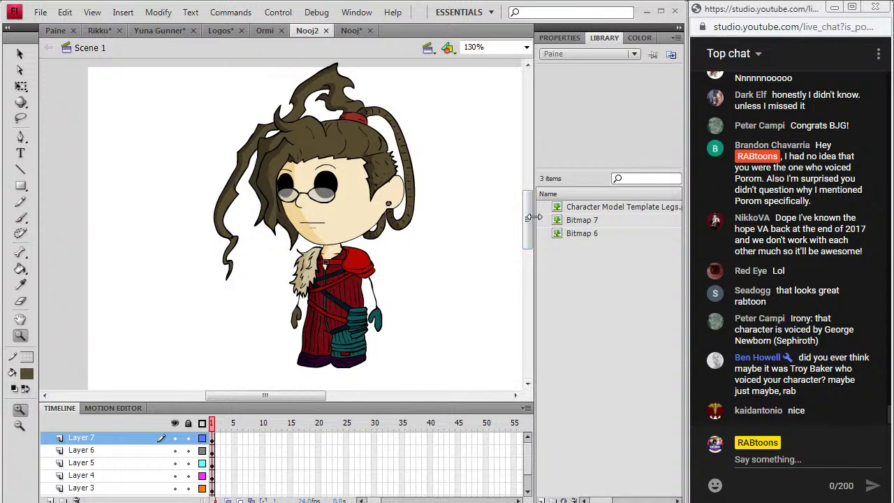
# View the Logos and Ormi character documents, returning to Nooj2 for comparison
pyautogui.click(229, 32)
pyautogui.moveTo(190, 335); pyautogui.dragTo(377, 114)
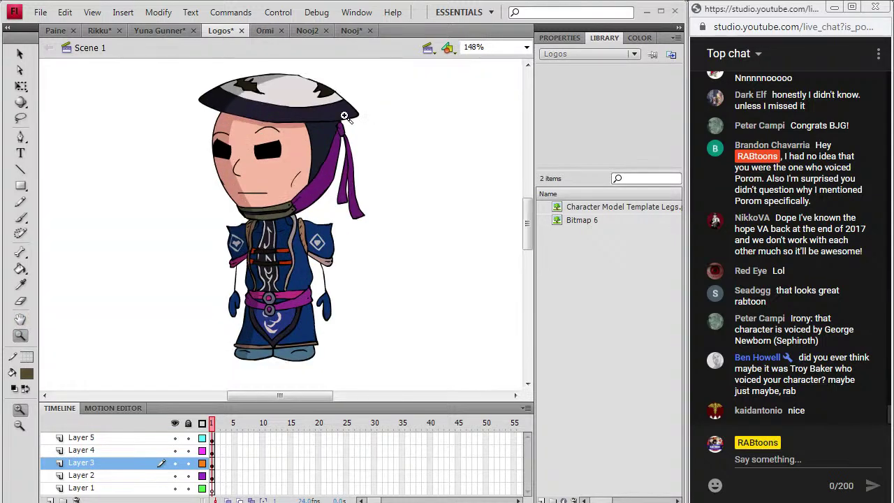
pyautogui.click(261, 32)
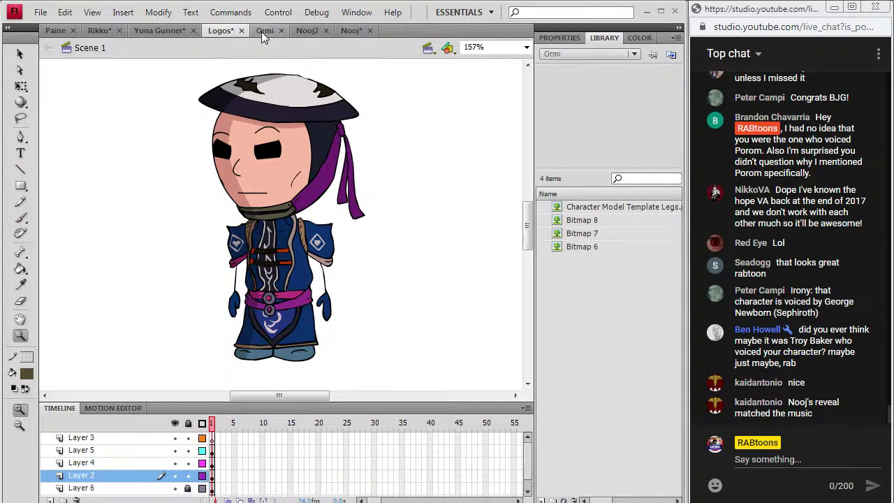
pyautogui.click(306, 31)
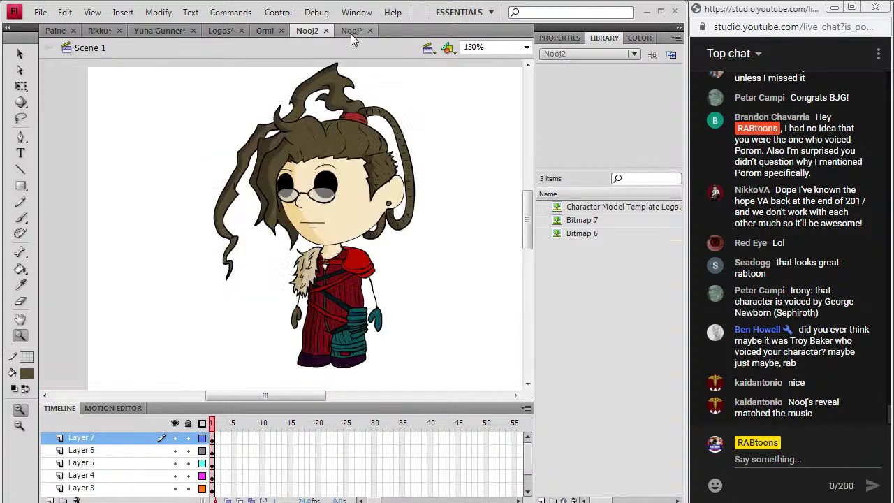
# Close the older Nooj document without saving its changes
pyautogui.click(362, 32)
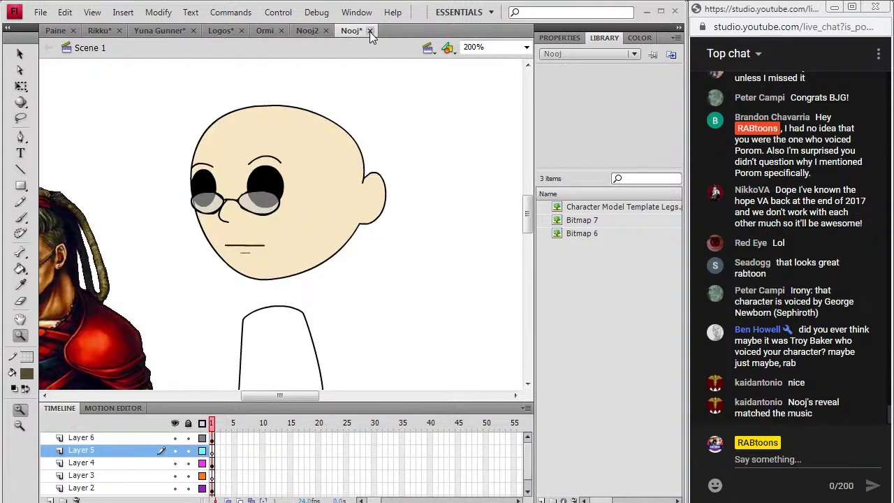
pyautogui.click(370, 32)
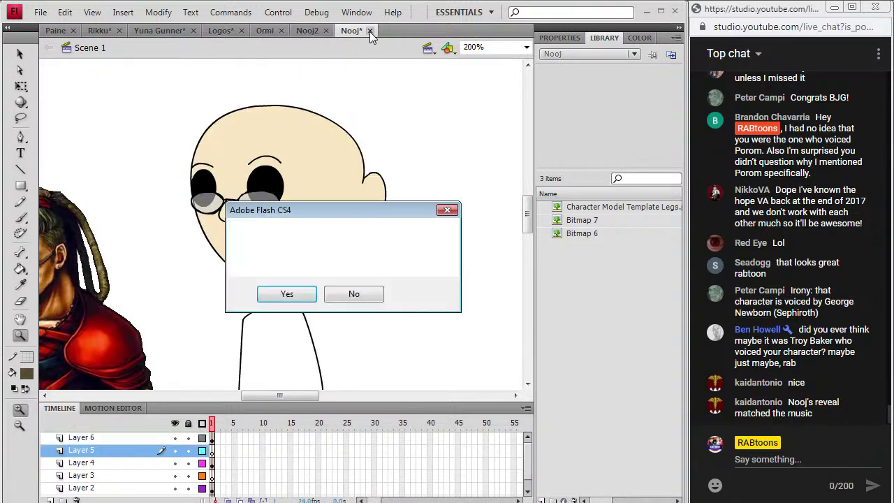
pyautogui.click(354, 294)
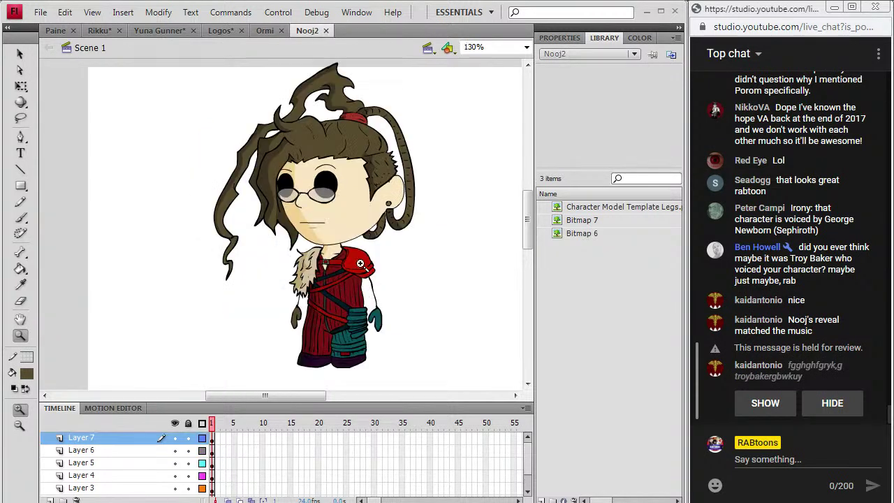
pyautogui.click(42, 13)
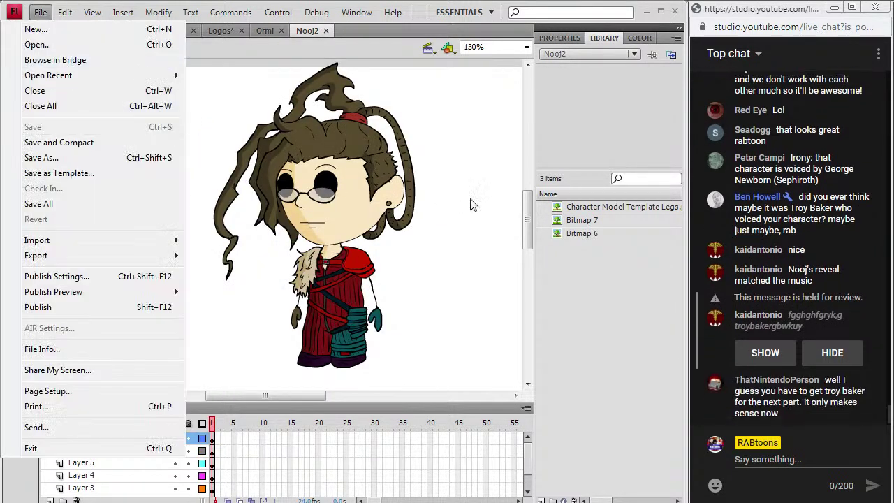
pyautogui.click(528, 223)
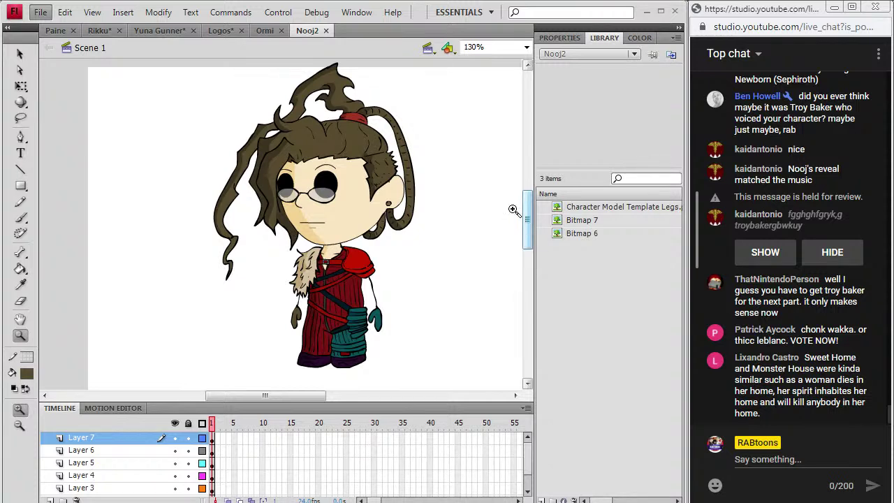
# Create a new blank Flash document
pyautogui.click(20, 56)
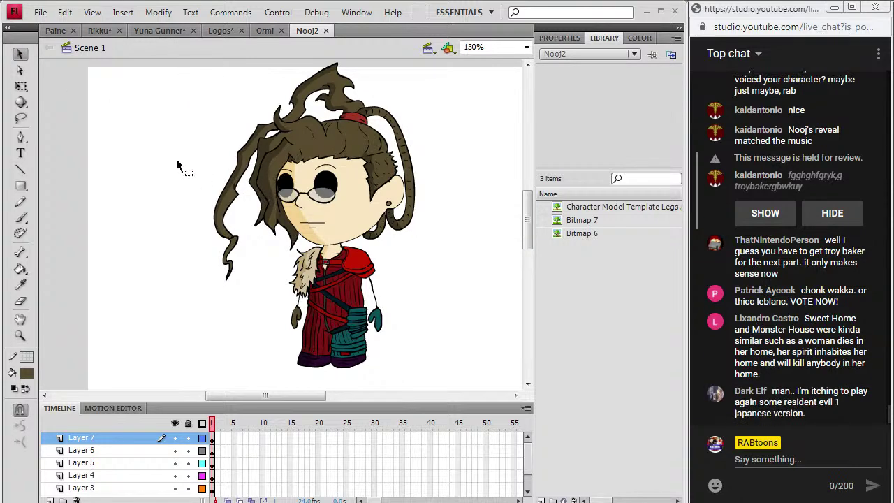
pyautogui.click(41, 13)
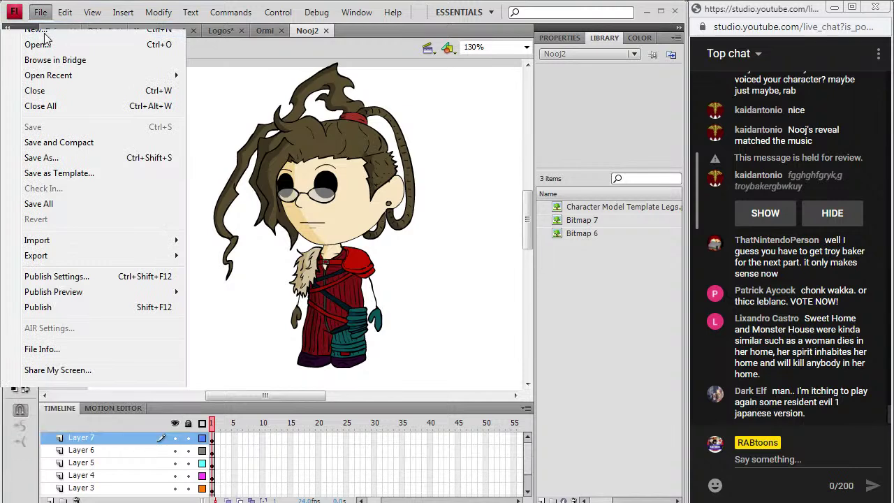
pyautogui.click(43, 34)
pyautogui.click(472, 390)
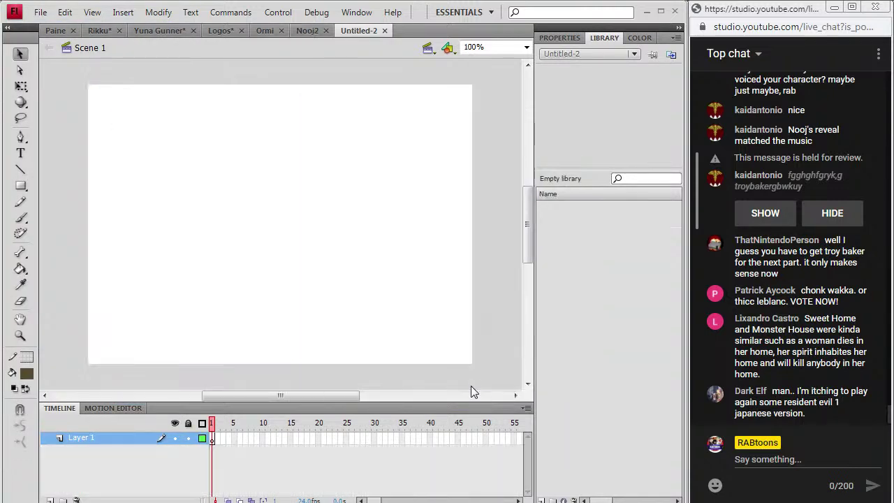
# Set the fill colour to black and brush a straight brow line, half-closed eyes, nose, mouth and smoking cigarette on the blank stage
pyautogui.click(29, 373)
pyautogui.click(32, 229)
pyautogui.click(25, 218)
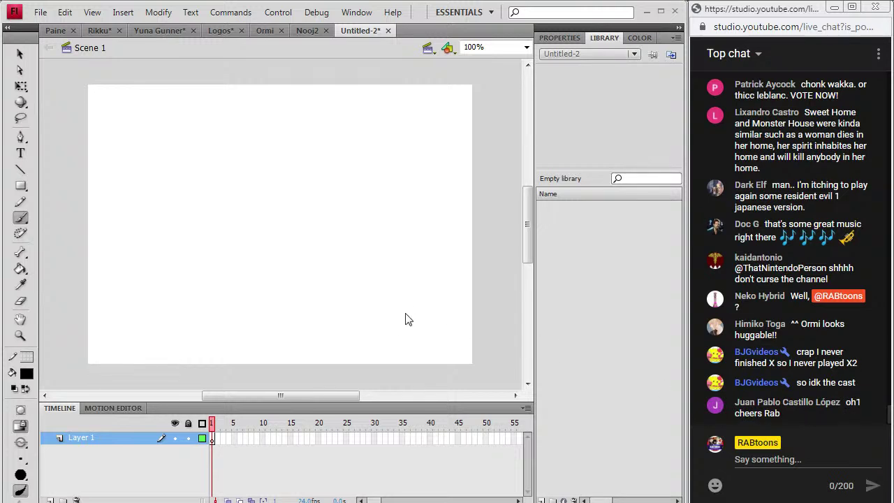
pyautogui.moveTo(329, 395); pyautogui.dragTo(328, 395)
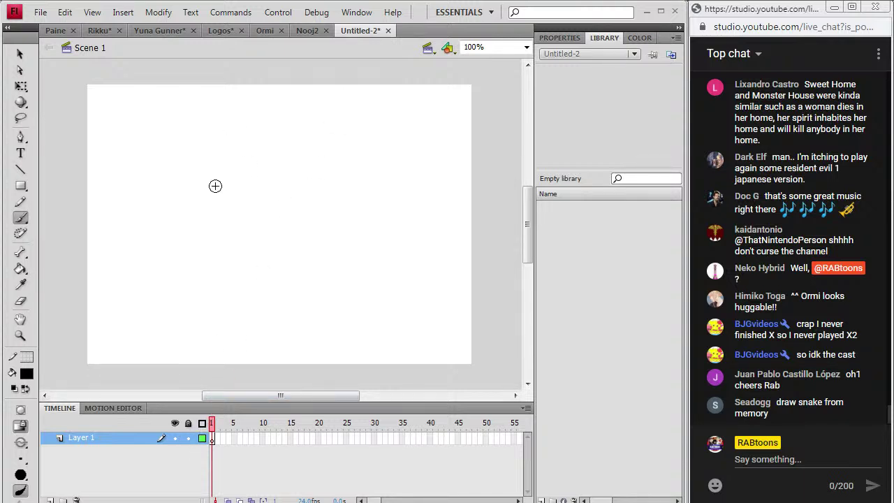
pyautogui.moveTo(197, 183); pyautogui.dragTo(296, 181)
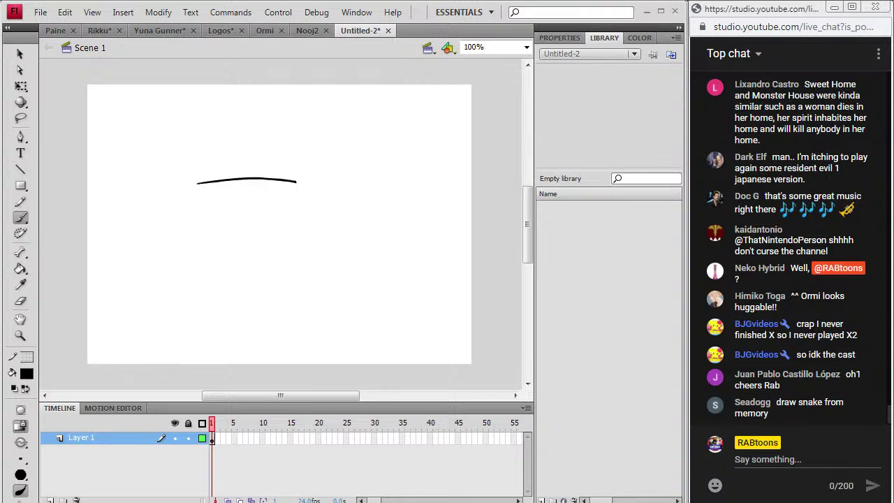
pyautogui.moveTo(200, 187)
pyautogui.mouseDown()
pyautogui.moveTo(231, 182)
pyautogui.moveTo(221, 202)
pyautogui.moveTo(232, 207)
pyautogui.moveTo(245, 183)
pyautogui.moveTo(263, 196)
pyautogui.moveTo(280, 182)
pyautogui.mouseUp()
pyautogui.click(223, 183)
pyautogui.moveTo(203, 195); pyautogui.dragTo(267, 197)
pyautogui.moveTo(225, 218)
pyautogui.mouseDown()
pyautogui.moveTo(257, 217)
pyautogui.moveTo(202, 229)
pyautogui.moveTo(227, 221)
pyautogui.moveTo(194, 215)
pyautogui.moveTo(186, 198)
pyautogui.moveTo(202, 208)
pyautogui.moveTo(199, 216)
pyautogui.moveTo(187, 197)
pyautogui.mouseUp()
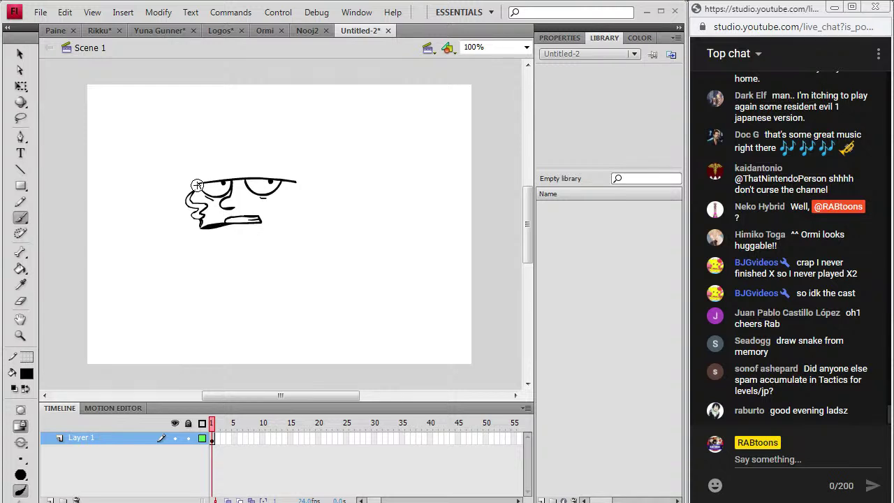
# Brush the jaw, ear and headband around the face, adding spiky hair above the band and behind the ear
pyautogui.moveTo(197, 217)
pyautogui.mouseDown()
pyautogui.moveTo(213, 252)
pyautogui.moveTo(283, 251)
pyautogui.moveTo(296, 243)
pyautogui.moveTo(308, 193)
pyautogui.moveTo(322, 200)
pyautogui.moveTo(321, 212)
pyautogui.moveTo(307, 218)
pyautogui.moveTo(295, 183)
pyautogui.mouseUp()
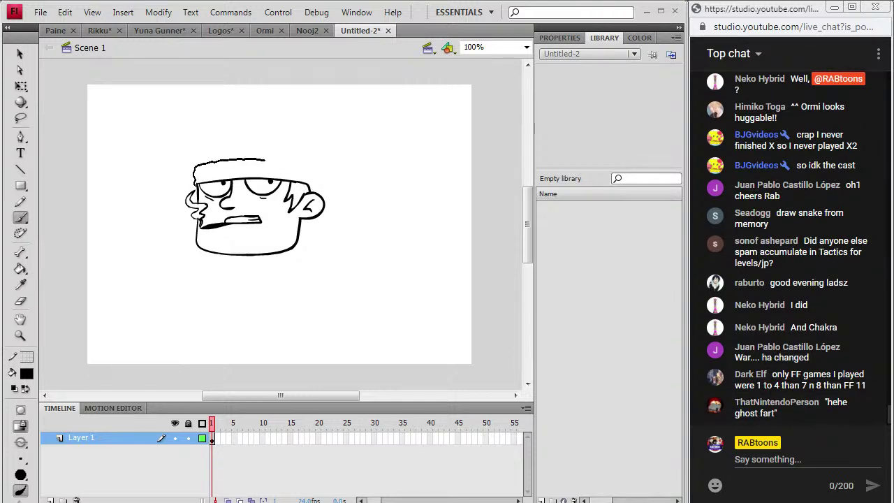
pyautogui.moveTo(292, 164)
pyautogui.mouseDown()
pyautogui.moveTo(316, 172)
pyautogui.moveTo(319, 187)
pyautogui.mouseUp()
pyautogui.moveTo(299, 236); pyautogui.dragTo(305, 245)
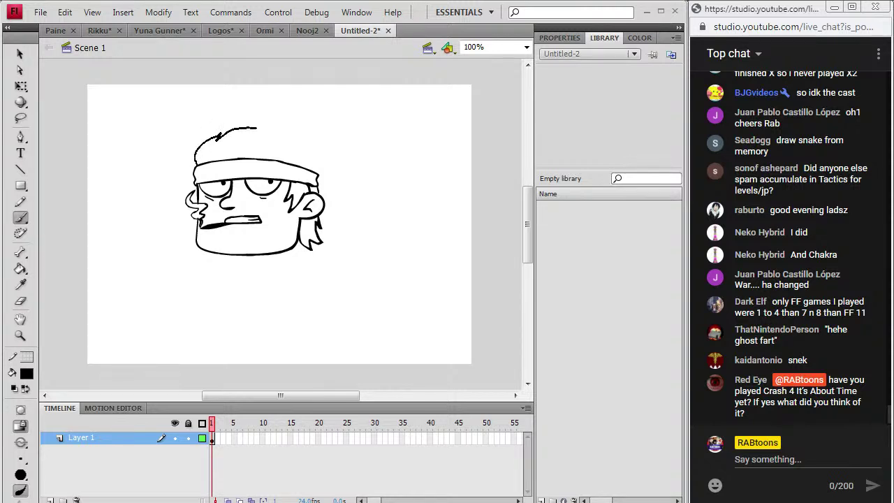
pyautogui.moveTo(287, 132)
pyautogui.mouseDown()
pyautogui.moveTo(319, 146)
pyautogui.moveTo(308, 151)
pyautogui.moveTo(328, 176)
pyautogui.mouseUp()
pyautogui.moveTo(228, 144); pyautogui.dragTo(217, 153)
# Brush short stubble strokes over the chin, jaw and upper lip to form a beard
pyautogui.moveTo(213, 240); pyautogui.dragTo(206, 249)
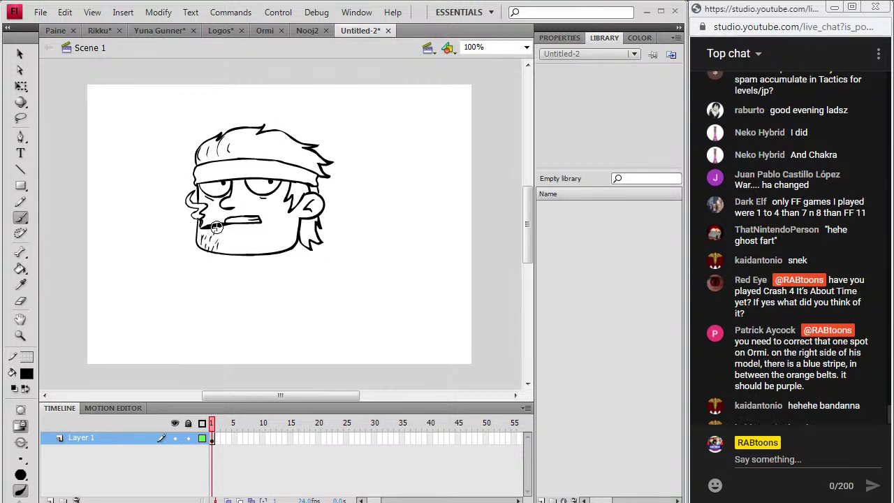
pyautogui.moveTo(233, 210); pyautogui.dragTo(231, 213)
pyautogui.moveTo(238, 210); pyautogui.dragTo(245, 213)
pyautogui.moveTo(254, 211); pyautogui.dragTo(257, 213)
pyautogui.moveTo(261, 214); pyautogui.dragTo(275, 222)
pyautogui.moveTo(222, 241); pyautogui.dragTo(220, 250)
pyautogui.moveTo(228, 240)
pyautogui.mouseDown()
pyautogui.moveTo(227, 249)
pyautogui.moveTo(249, 240)
pyautogui.moveTo(254, 250)
pyautogui.moveTo(268, 249)
pyautogui.mouseUp()
pyautogui.moveTo(276, 236)
pyautogui.mouseDown()
pyautogui.moveTo(276, 246)
pyautogui.moveTo(283, 239)
pyautogui.mouseUp()
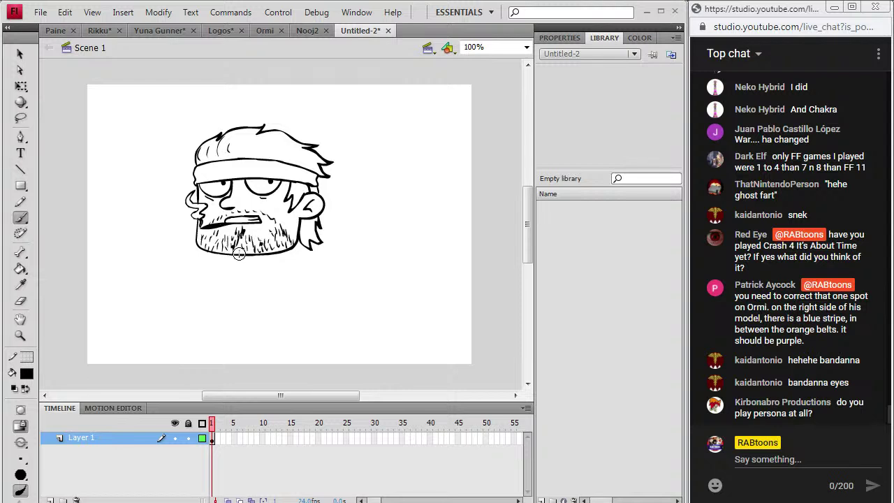
# Brush the neck and upper chest with muscle lines below the head, flanked by two vertical shoulder straps
pyautogui.moveTo(238, 263); pyautogui.dragTo(230, 266)
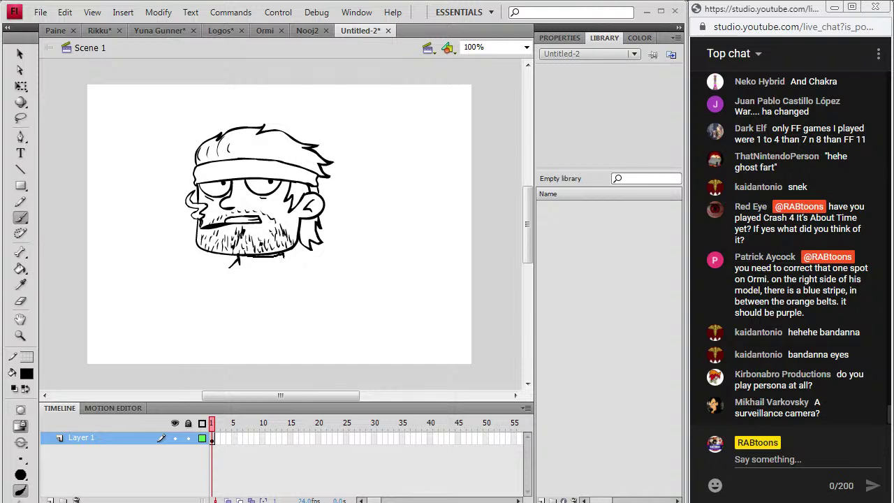
pyautogui.moveTo(286, 257); pyautogui.dragTo(301, 264)
pyautogui.moveTo(230, 300)
pyautogui.mouseDown()
pyautogui.moveTo(299, 301)
pyautogui.moveTo(296, 263)
pyautogui.mouseUp()
pyautogui.moveTo(229, 277); pyautogui.dragTo(247, 276)
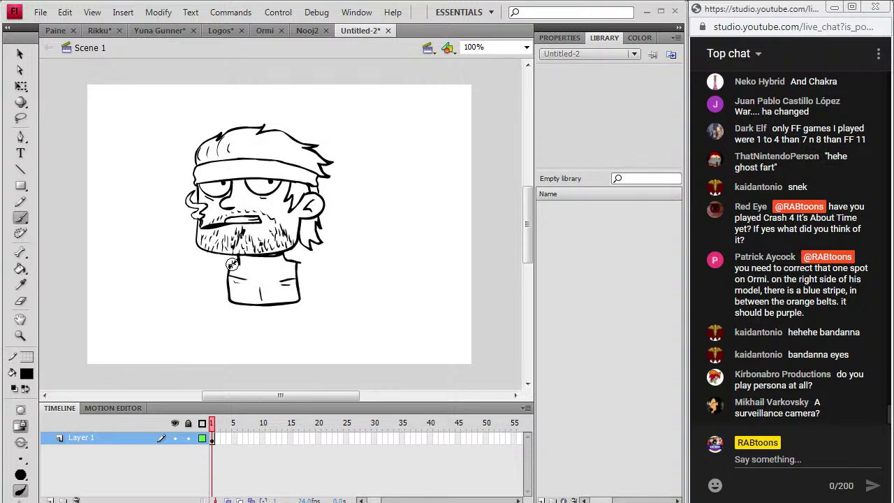
pyautogui.moveTo(226, 304); pyautogui.dragTo(235, 304)
pyautogui.moveTo(308, 301); pyautogui.dragTo(319, 303)
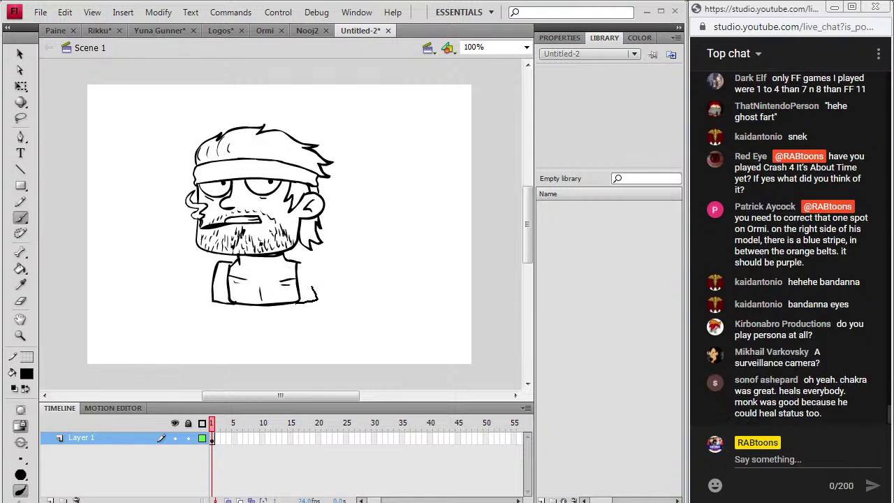
pyautogui.moveTo(296, 257); pyautogui.dragTo(317, 303)
pyautogui.moveTo(228, 261)
pyautogui.mouseDown()
pyautogui.moveTo(222, 240)
pyautogui.moveTo(220, 261)
pyautogui.mouseUp()
# Brush a horizontal strap across the chest and the outlines of both muscular shoulders and arms
pyautogui.moveTo(187, 289); pyautogui.dragTo(188, 305)
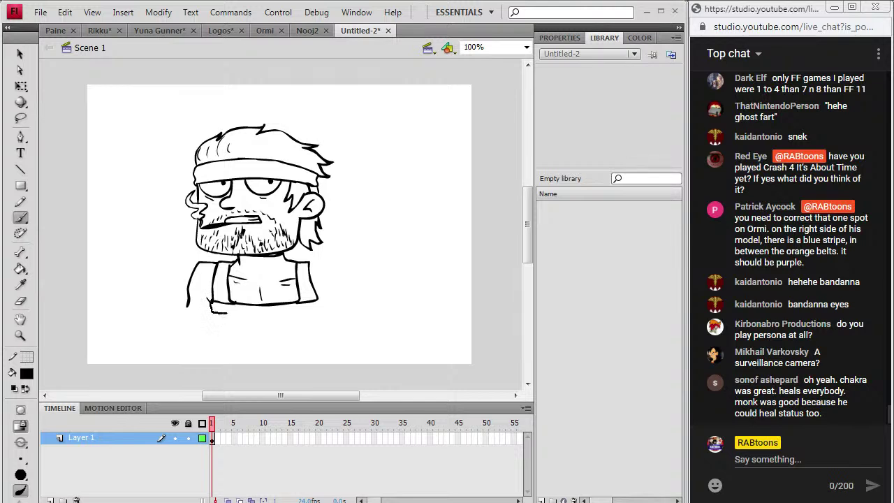
pyautogui.moveTo(245, 313)
pyautogui.mouseDown()
pyautogui.moveTo(318, 313)
pyautogui.moveTo(321, 305)
pyautogui.mouseUp()
pyautogui.moveTo(310, 261); pyautogui.dragTo(319, 260)
pyautogui.moveTo(359, 288)
pyautogui.mouseDown()
pyautogui.moveTo(326, 313)
pyautogui.moveTo(351, 363)
pyautogui.moveTo(361, 305)
pyautogui.moveTo(383, 331)
pyautogui.moveTo(387, 364)
pyautogui.moveTo(359, 371)
pyautogui.mouseUp()
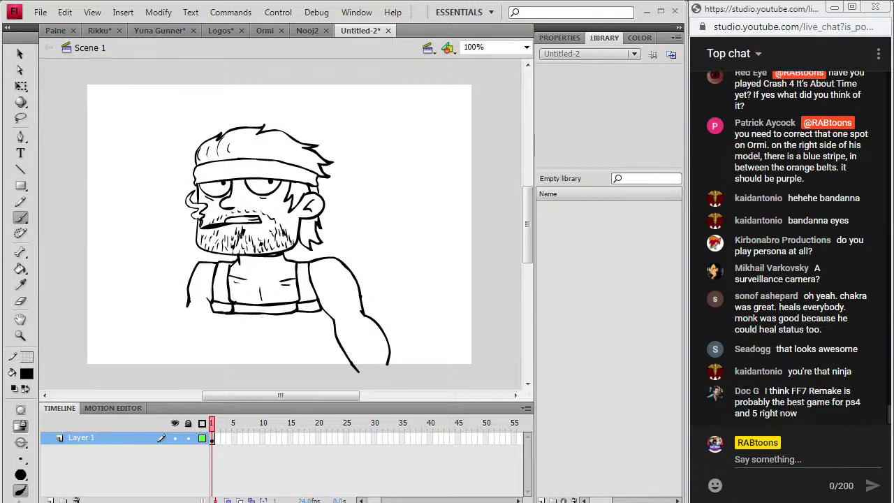
pyautogui.moveTo(189, 302); pyautogui.dragTo(171, 366)
# Brush the lower torso with side straps, clothing folds and a belt around the waist
pyautogui.moveTo(219, 342); pyautogui.dragTo(224, 357)
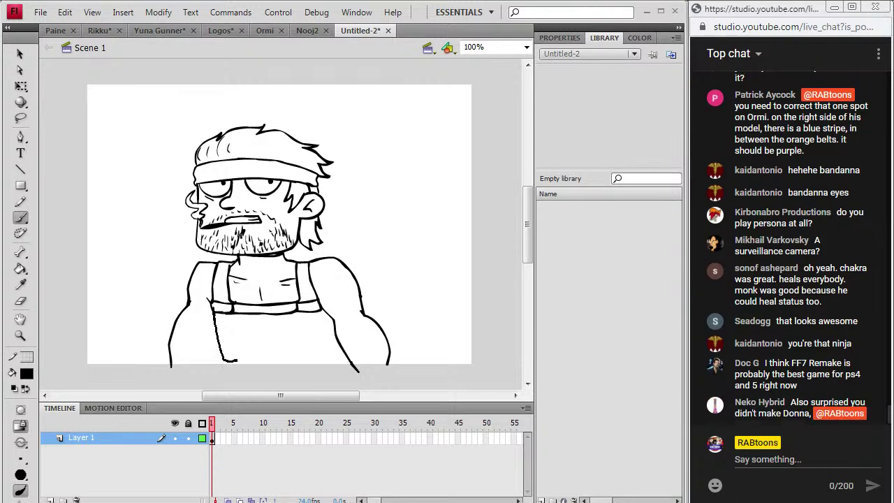
pyautogui.moveTo(229, 316); pyautogui.dragTo(236, 360)
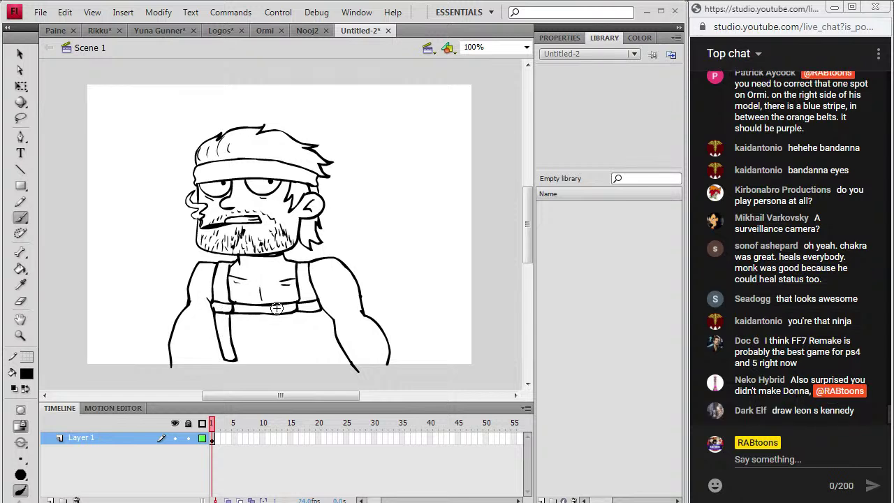
pyautogui.moveTo(297, 314); pyautogui.dragTo(302, 343)
pyautogui.moveTo(232, 316)
pyautogui.mouseDown()
pyautogui.moveTo(290, 318)
pyautogui.moveTo(270, 359)
pyautogui.moveTo(222, 360)
pyautogui.moveTo(291, 375)
pyautogui.moveTo(327, 358)
pyautogui.moveTo(236, 361)
pyautogui.moveTo(266, 349)
pyautogui.mouseUp()
pyautogui.moveTo(281, 328)
pyautogui.mouseDown()
pyautogui.moveTo(285, 350)
pyautogui.moveTo(260, 377)
pyautogui.mouseUp()
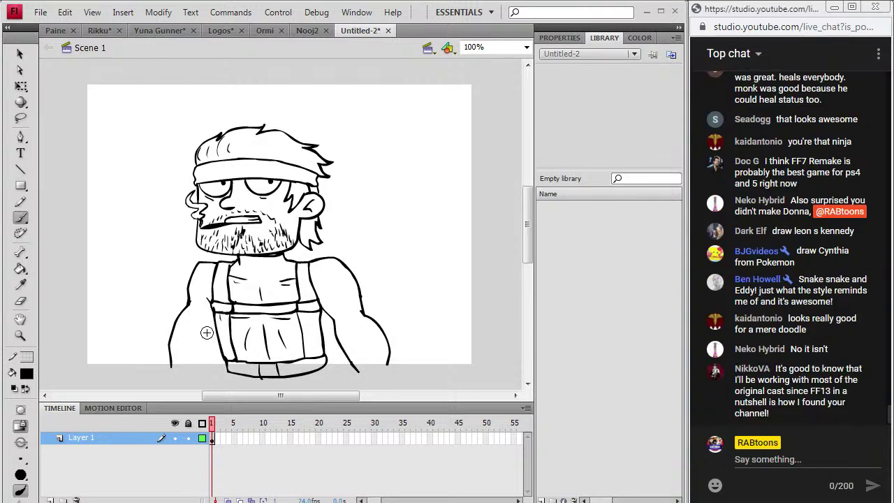
# Brush the inner arm lines and close both wrists, and letter the underlined caption "Snake" beside the head
pyautogui.moveTo(202, 333); pyautogui.dragTo(201, 335)
pyautogui.moveTo(167, 375); pyautogui.dragTo(183, 376)
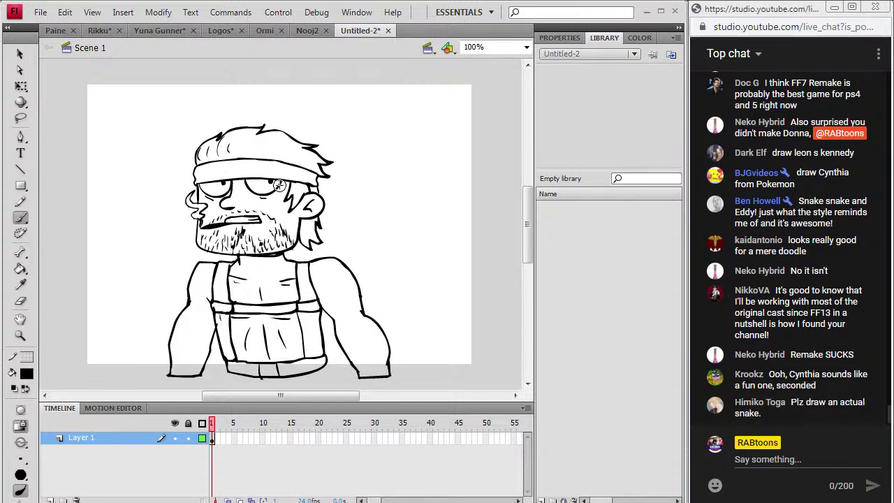
pyautogui.moveTo(356, 109)
pyautogui.mouseDown()
pyautogui.moveTo(342, 123)
pyautogui.moveTo(342, 161)
pyautogui.moveTo(396, 125)
pyautogui.moveTo(421, 126)
pyautogui.mouseUp()
pyautogui.moveTo(349, 170); pyautogui.dragTo(439, 137)
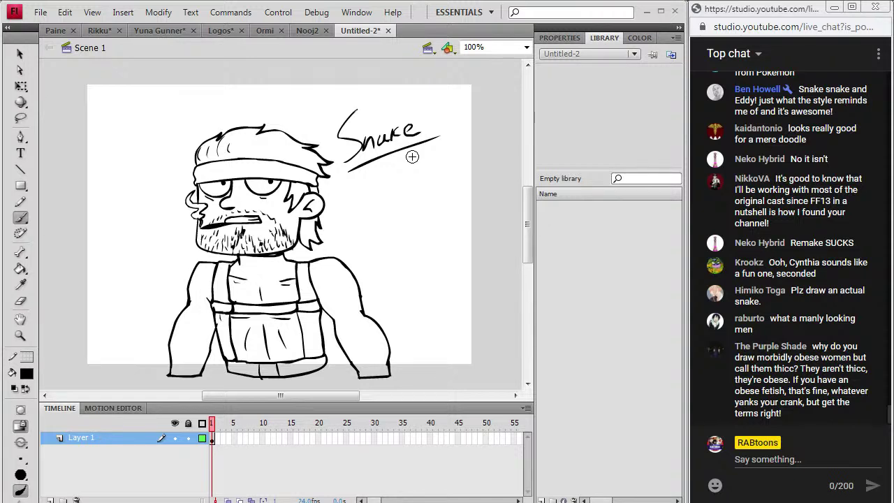
# Insert a blank keyframe at frame 2 of Layer 1
pyautogui.click(123, 12)
pyautogui.moveTo(116, 102)
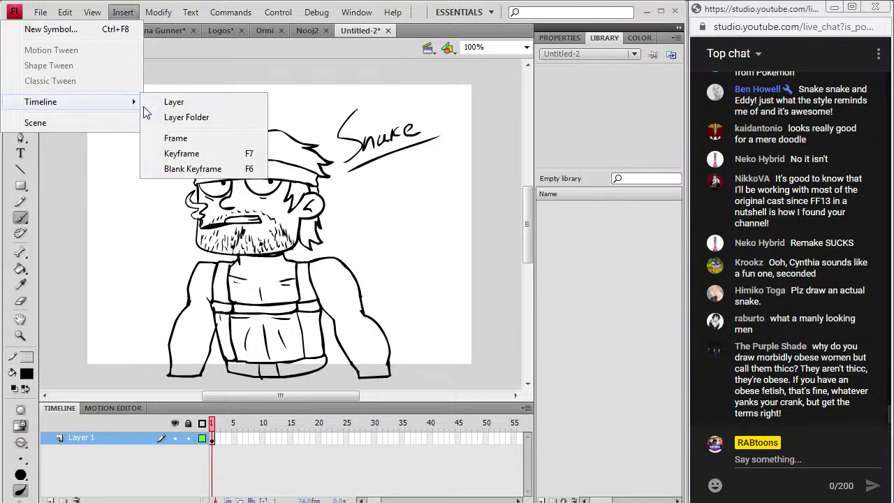
pyautogui.click(209, 172)
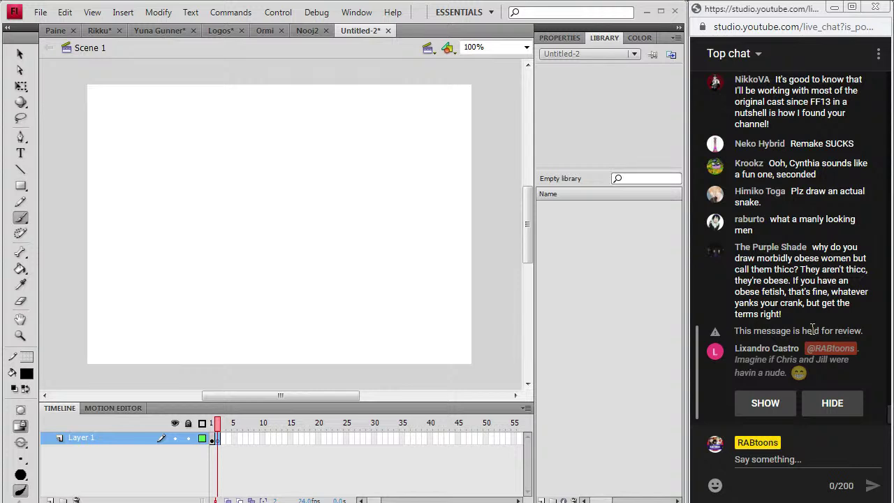
# Show the live chat message held for review and read back through the recent drawing requests
pyautogui.click(785, 415)
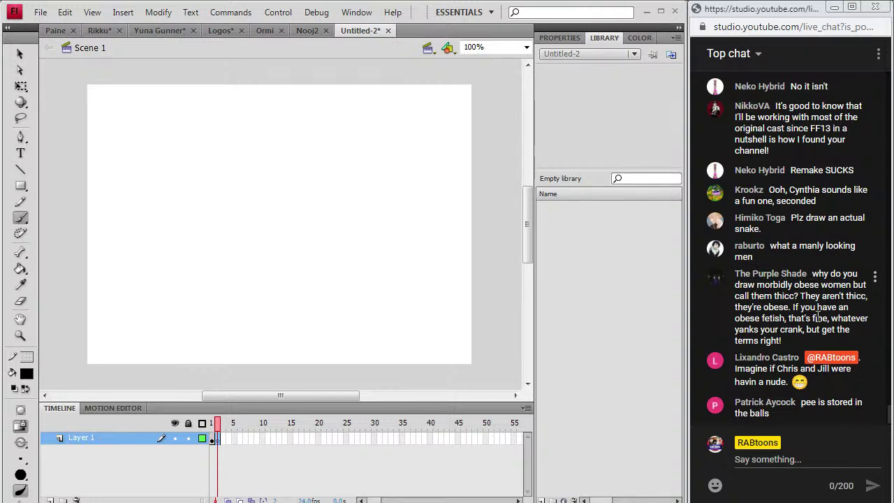
pyautogui.scroll(4, 815, 318)
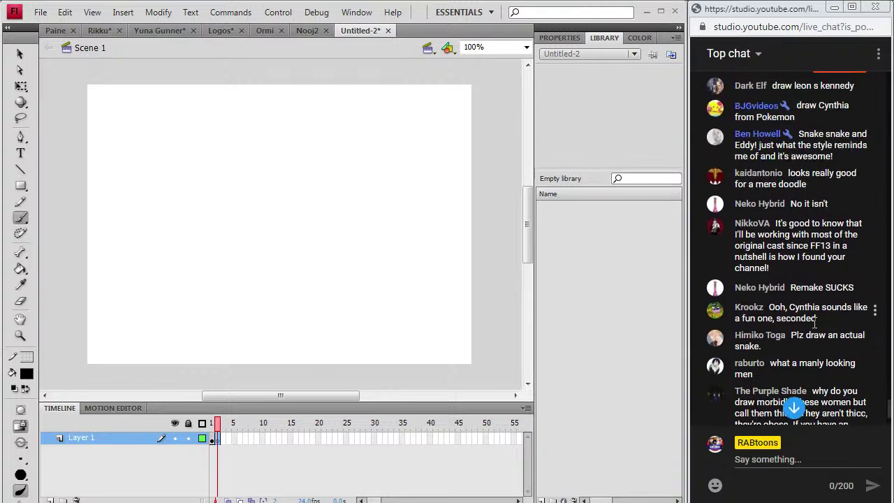
pyautogui.scroll(-4, 815, 321)
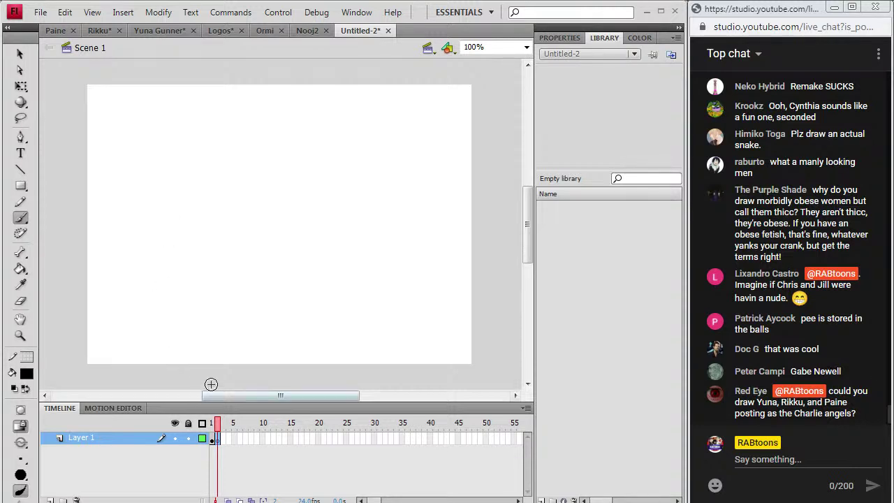
# Brush a pair of rectangular glasses with half-closed eyes inside them and a rounded nose on frame 2
pyautogui.moveTo(180, 185); pyautogui.dragTo(201, 186)
pyautogui.hotkey('ctrl', 'z')
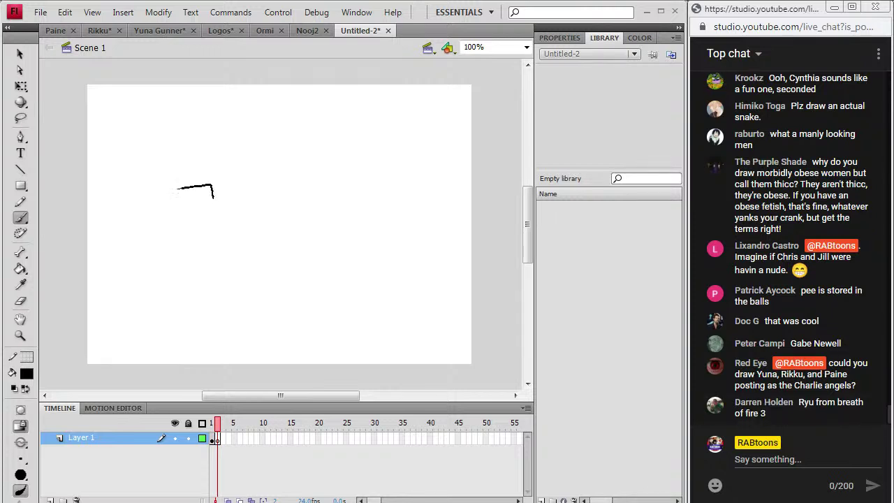
pyautogui.moveTo(185, 194)
pyautogui.mouseDown()
pyautogui.moveTo(231, 192)
pyautogui.moveTo(222, 186)
pyautogui.moveTo(211, 212)
pyautogui.moveTo(225, 215)
pyautogui.moveTo(235, 184)
pyautogui.moveTo(253, 181)
pyautogui.moveTo(270, 201)
pyautogui.moveTo(243, 205)
pyautogui.moveTo(234, 186)
pyautogui.moveTo(263, 188)
pyautogui.mouseUp()
pyautogui.click(197, 195)
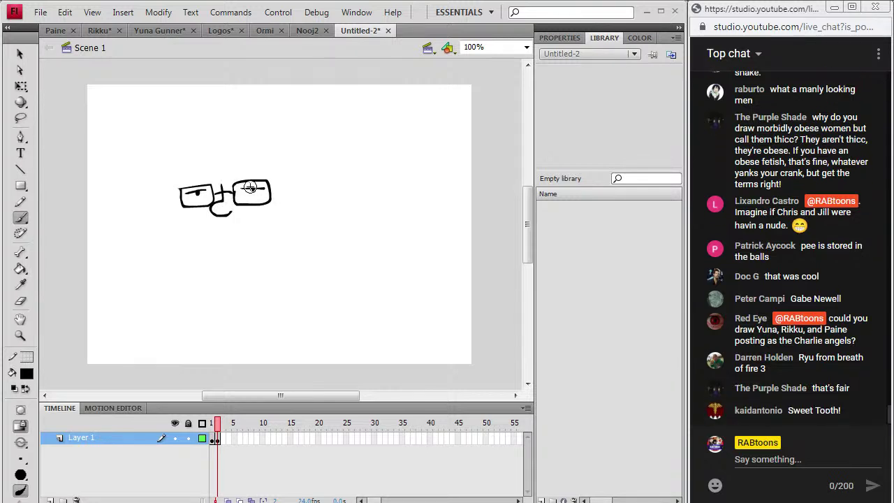
# Brush eyebrows above the glasses, a flat mouth with a short line beneath it, and a wide rounded jaw
pyautogui.moveTo(186, 181); pyautogui.dragTo(203, 180)
pyautogui.moveTo(244, 178); pyautogui.dragTo(256, 174)
pyautogui.moveTo(230, 233); pyautogui.dragTo(220, 234)
pyautogui.moveTo(187, 255)
pyautogui.mouseDown()
pyautogui.moveTo(242, 270)
pyautogui.moveTo(291, 257)
pyautogui.moveTo(303, 239)
pyautogui.mouseUp()
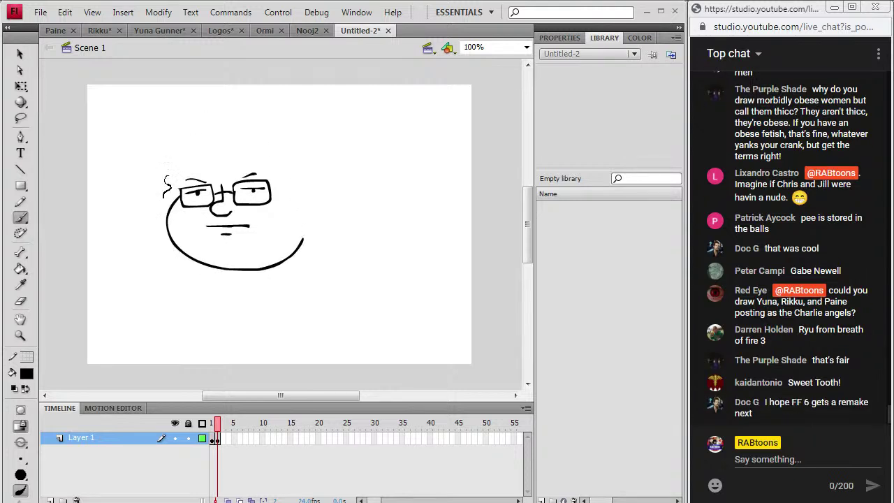
# Brush the rounded shoulder beside the jaw on the character's near side, with a short sleeve and the start of the arm
pyautogui.moveTo(166, 204); pyautogui.dragTo(168, 208)
pyautogui.hotkey('ctrl', 'z')
pyautogui.moveTo(165, 225); pyautogui.dragTo(166, 224)
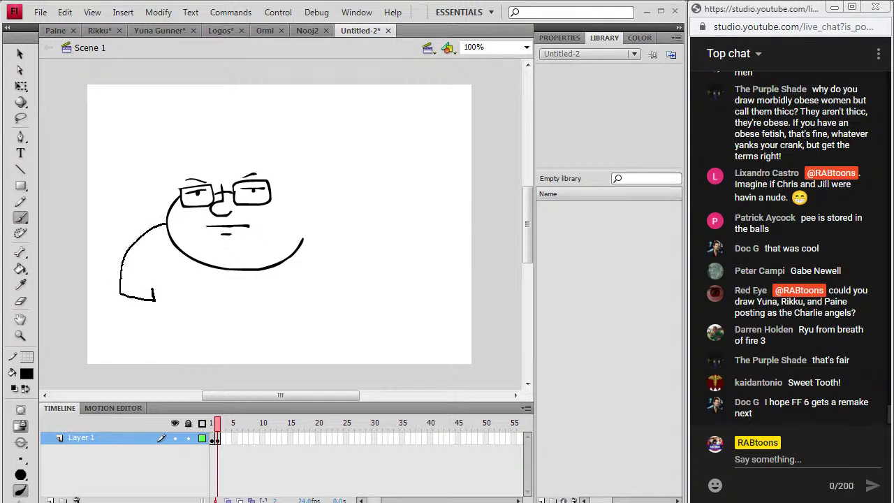
pyautogui.moveTo(153, 289); pyautogui.dragTo(154, 320)
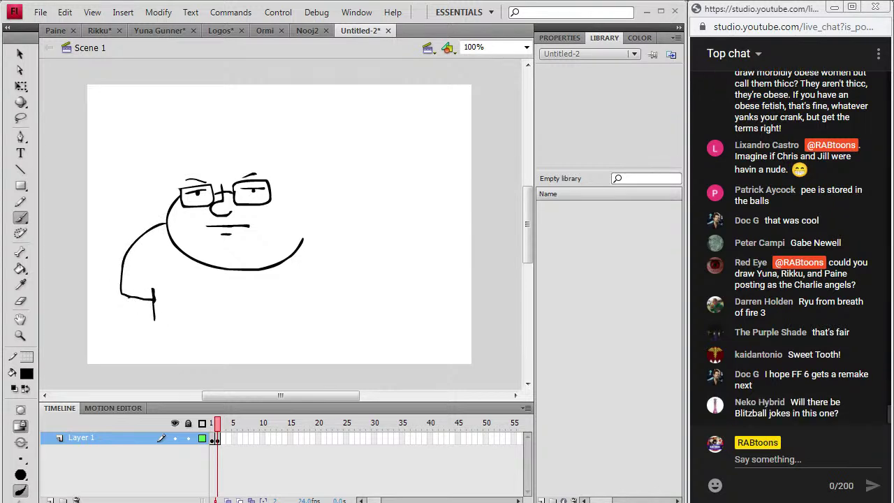
pyautogui.moveTo(149, 282); pyautogui.dragTo(148, 292)
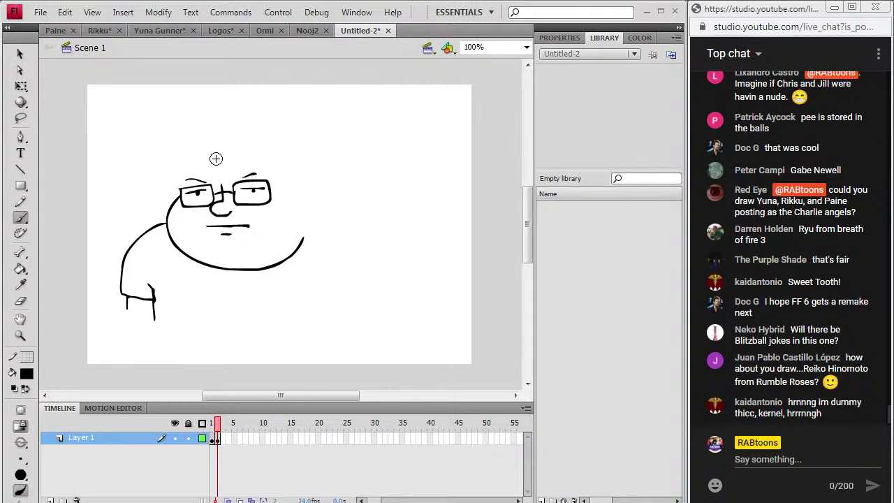
# Brush wavy parted hair around the top and sides of the head, with an ear and jagged ends behind it
pyautogui.moveTo(211, 160); pyautogui.dragTo(215, 162)
pyautogui.moveTo(166, 194); pyautogui.dragTo(163, 204)
pyautogui.moveTo(186, 143)
pyautogui.mouseDown()
pyautogui.moveTo(236, 131)
pyautogui.moveTo(224, 150)
pyautogui.moveTo(249, 125)
pyautogui.moveTo(296, 138)
pyautogui.mouseUp()
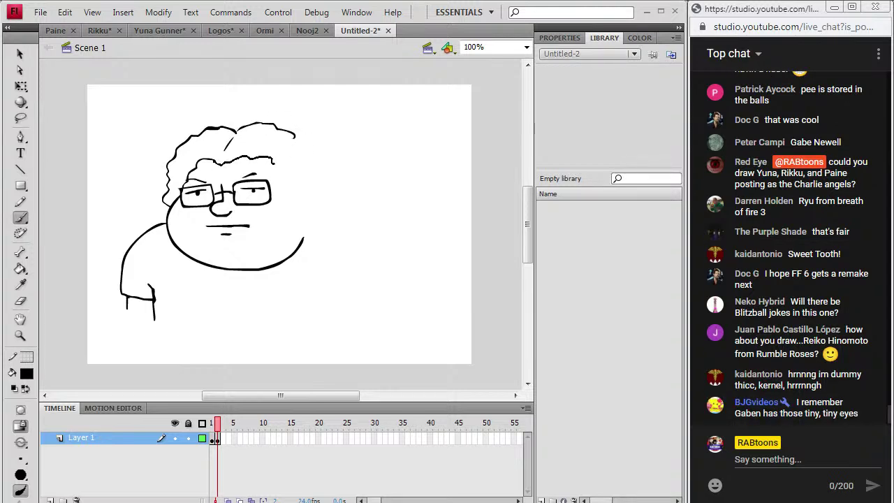
pyautogui.moveTo(293, 185); pyautogui.dragTo(301, 206)
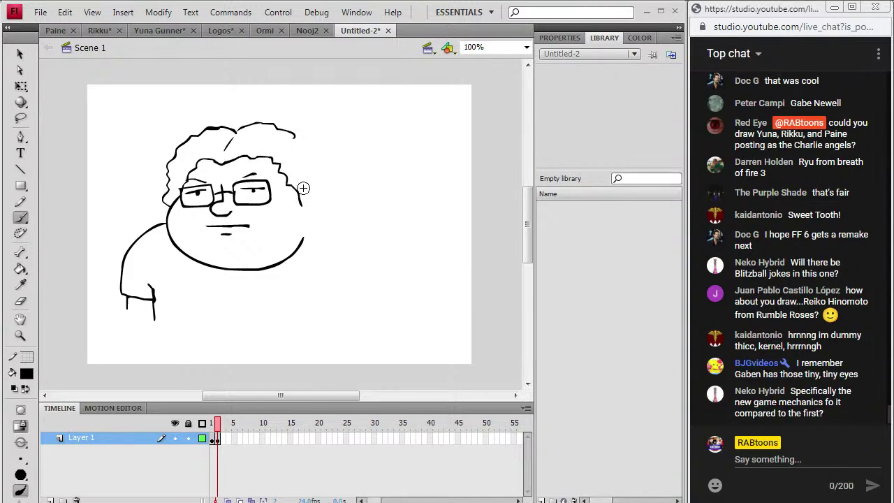
pyautogui.moveTo(301, 183); pyautogui.dragTo(303, 210)
pyautogui.moveTo(294, 137); pyautogui.dragTo(312, 146)
pyautogui.moveTo(328, 209)
pyautogui.mouseDown()
pyautogui.moveTo(307, 201)
pyautogui.moveTo(326, 224)
pyautogui.mouseUp()
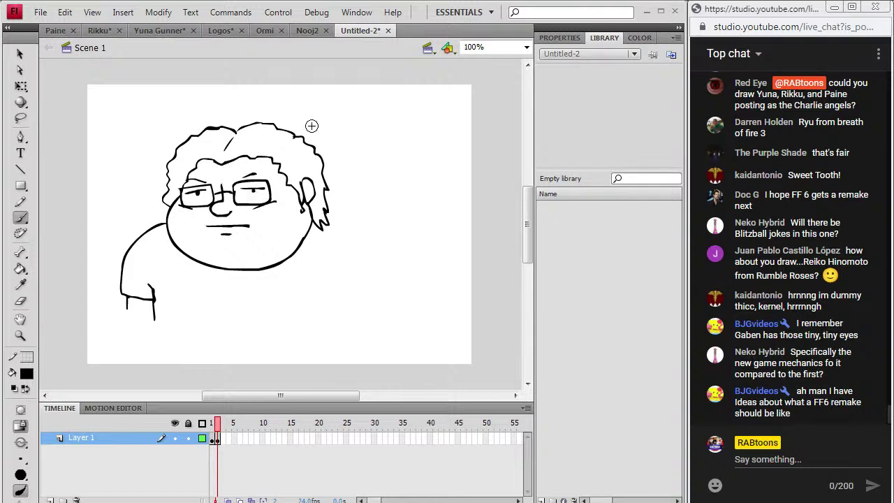
# Brush two chest creases, the second shoulder with its short sleeve, and the straight lines of both forearms
pyautogui.moveTo(161, 295); pyautogui.dragTo(183, 301)
pyautogui.moveTo(291, 294); pyautogui.dragTo(316, 294)
pyautogui.moveTo(382, 238)
pyautogui.mouseDown()
pyautogui.moveTo(397, 287)
pyautogui.moveTo(359, 298)
pyautogui.moveTo(343, 280)
pyautogui.mouseUp()
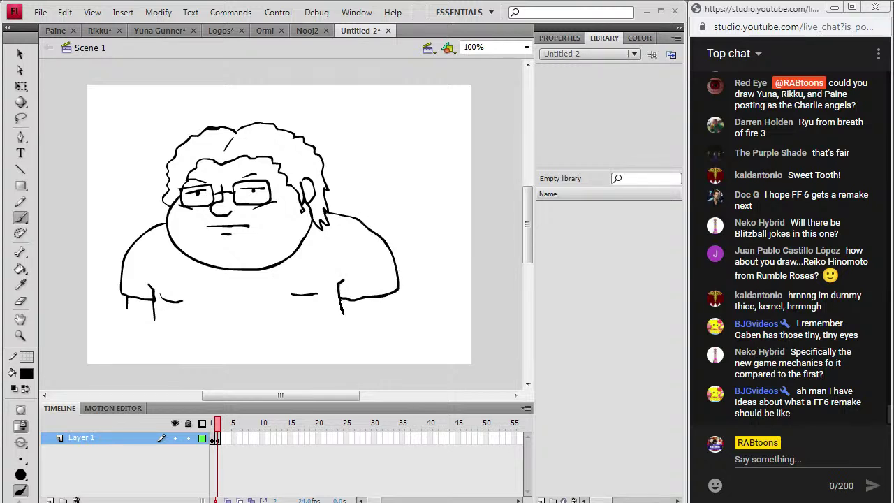
pyautogui.moveTo(128, 324); pyautogui.dragTo(128, 353)
pyautogui.moveTo(154, 321); pyautogui.dragTo(156, 353)
pyautogui.moveTo(345, 321)
pyautogui.mouseDown()
pyautogui.moveTo(349, 349)
pyautogui.moveTo(381, 296)
pyautogui.moveTo(389, 351)
pyautogui.mouseUp()
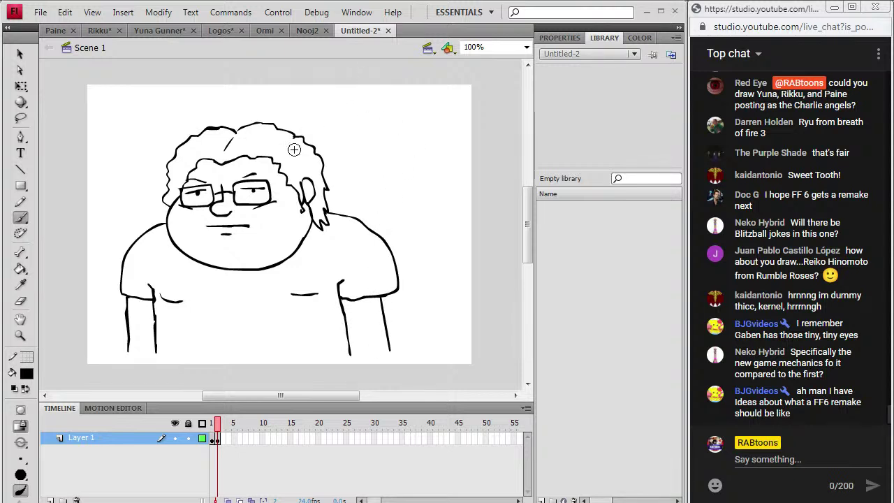
# Add strand lines in the hair and a small chin mark, and close the shirt hem and both wrists
pyautogui.moveTo(225, 139)
pyautogui.mouseDown()
pyautogui.moveTo(224, 150)
pyautogui.moveTo(189, 163)
pyautogui.moveTo(168, 201)
pyautogui.mouseUp()
pyautogui.moveTo(186, 171); pyautogui.dragTo(177, 197)
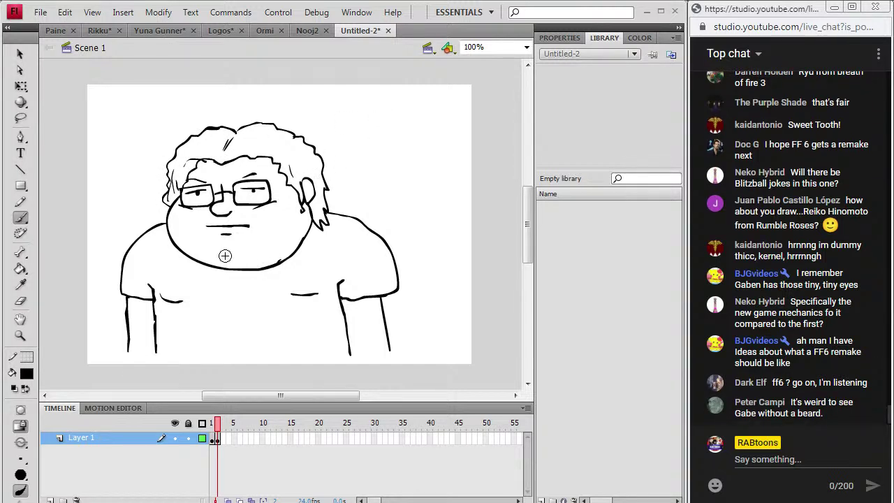
pyautogui.moveTo(223, 253); pyautogui.dragTo(228, 261)
pyautogui.moveTo(156, 347)
pyautogui.mouseDown()
pyautogui.moveTo(121, 367)
pyautogui.moveTo(127, 340)
pyautogui.moveTo(168, 372)
pyautogui.moveTo(349, 365)
pyautogui.moveTo(347, 349)
pyautogui.moveTo(349, 366)
pyautogui.moveTo(382, 369)
pyautogui.moveTo(390, 342)
pyautogui.mouseUp()
# Letter the caption "Gabe Newell?" beside the head and add small crease strokes at the sleeve and shoulders
pyautogui.moveTo(349, 90)
pyautogui.mouseDown()
pyautogui.moveTo(349, 149)
pyautogui.moveTo(382, 110)
pyautogui.moveTo(392, 127)
pyautogui.moveTo(406, 120)
pyautogui.mouseUp()
pyautogui.moveTo(361, 158)
pyautogui.mouseDown()
pyautogui.moveTo(400, 165)
pyautogui.moveTo(416, 152)
pyautogui.moveTo(436, 155)
pyautogui.moveTo(460, 127)
pyautogui.moveTo(461, 148)
pyautogui.mouseUp()
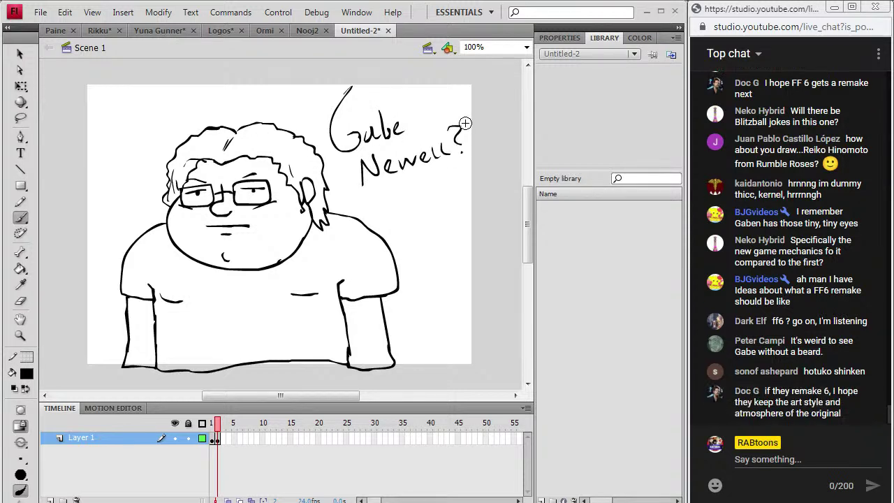
pyautogui.moveTo(143, 279); pyautogui.dragTo(151, 288)
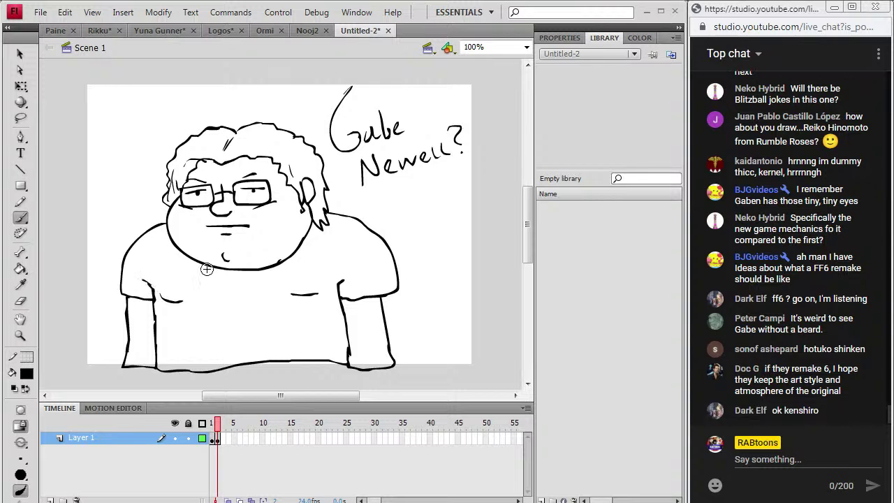
pyautogui.moveTo(151, 232); pyautogui.dragTo(143, 251)
pyautogui.moveTo(323, 217); pyautogui.dragTo(323, 239)
# Insert a blank keyframe at frame 3 of Layer 1 for the next doodle
pyautogui.click(215, 438)
pyautogui.click(123, 12)
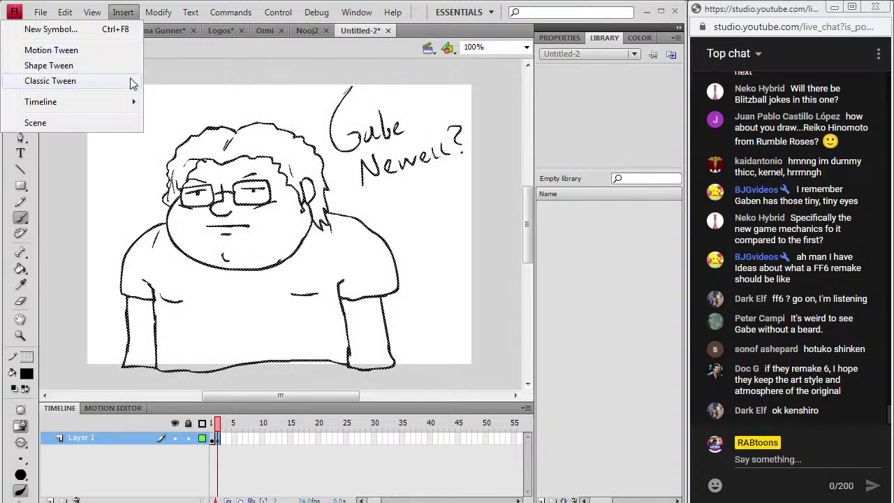
pyautogui.moveTo(130, 104)
pyautogui.click(193, 169)
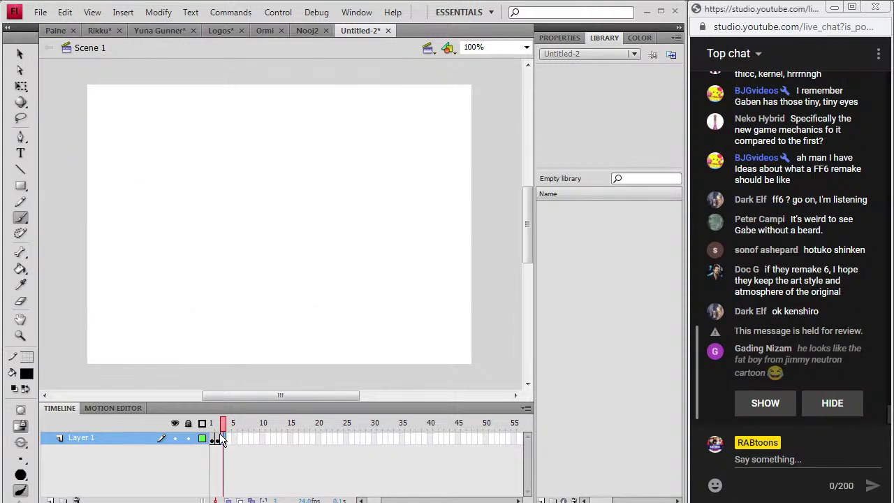
# Show the newly held chat message and look through the earlier and latest chat for a character to draw
pyautogui.click(771, 407)
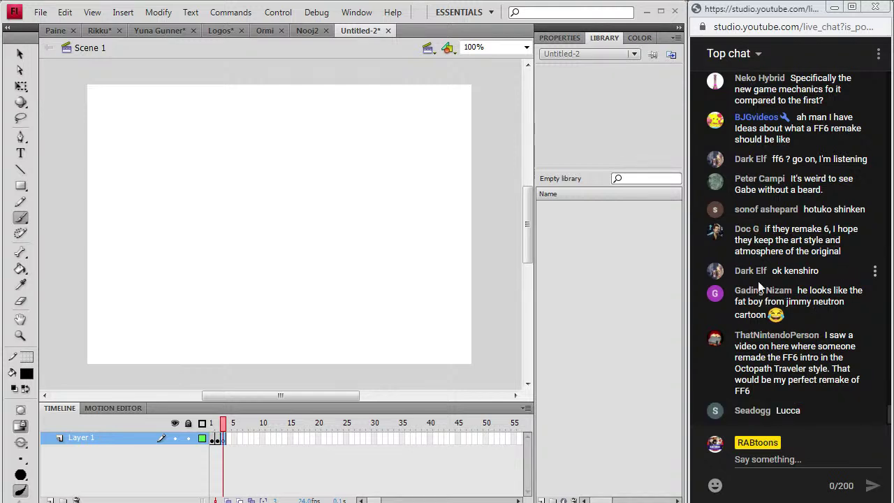
pyautogui.scroll(2, 758, 280)
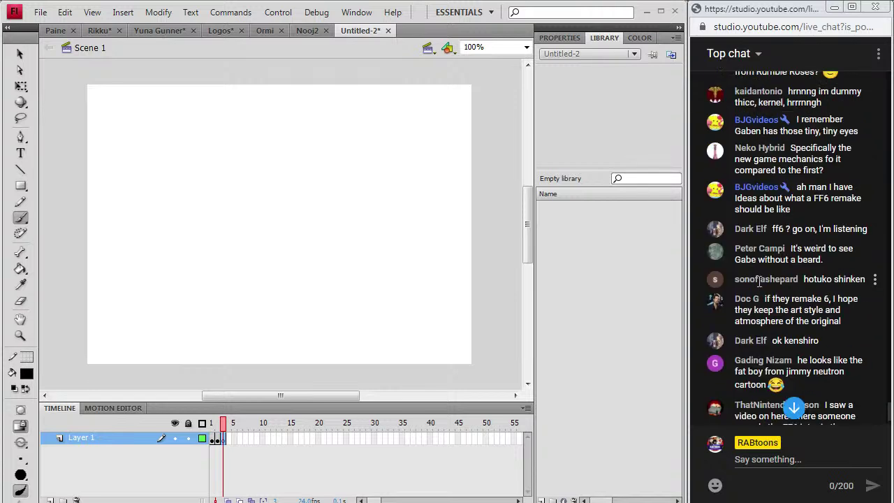
pyautogui.scroll(3, 758, 281)
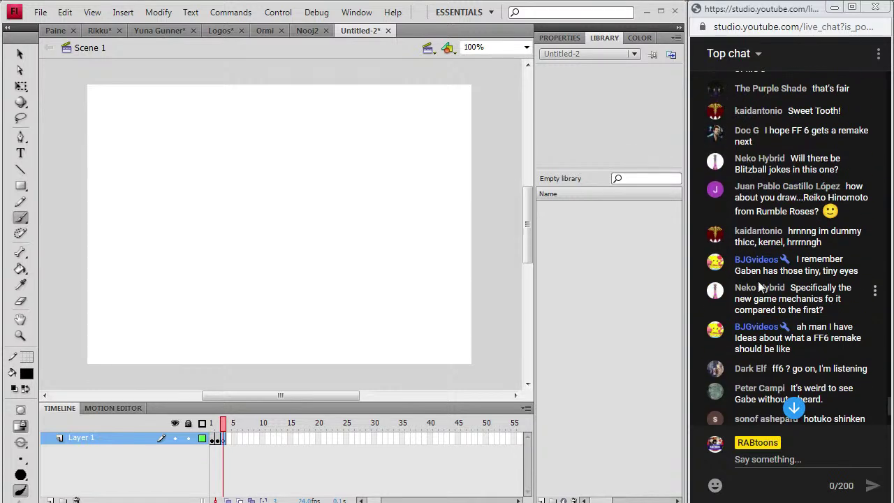
pyautogui.scroll(8, 759, 281)
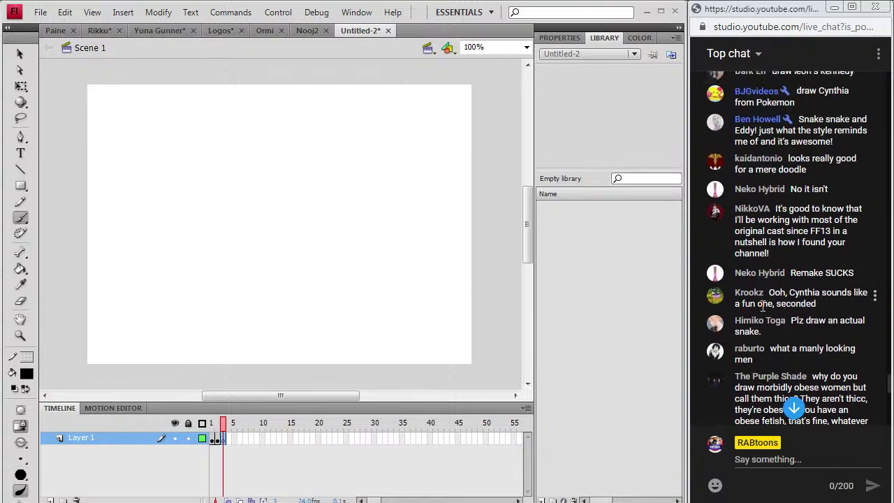
pyautogui.scroll(1, 783, 342)
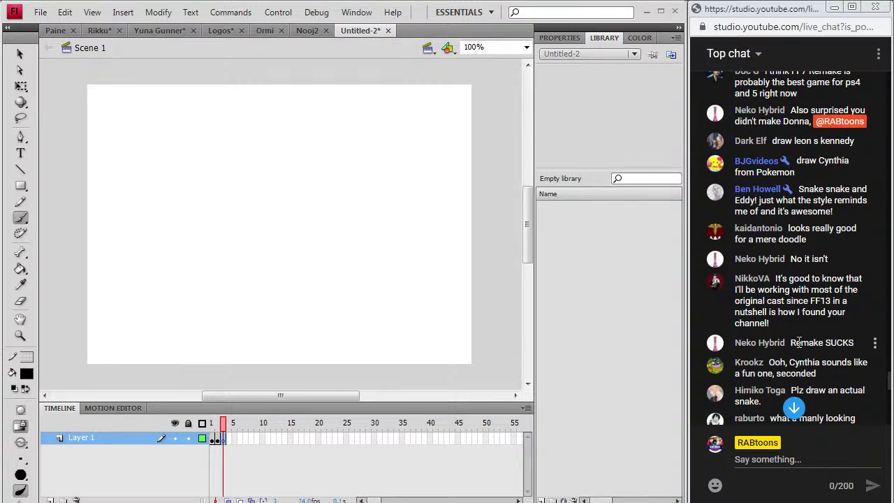
pyautogui.scroll(-13, 799, 342)
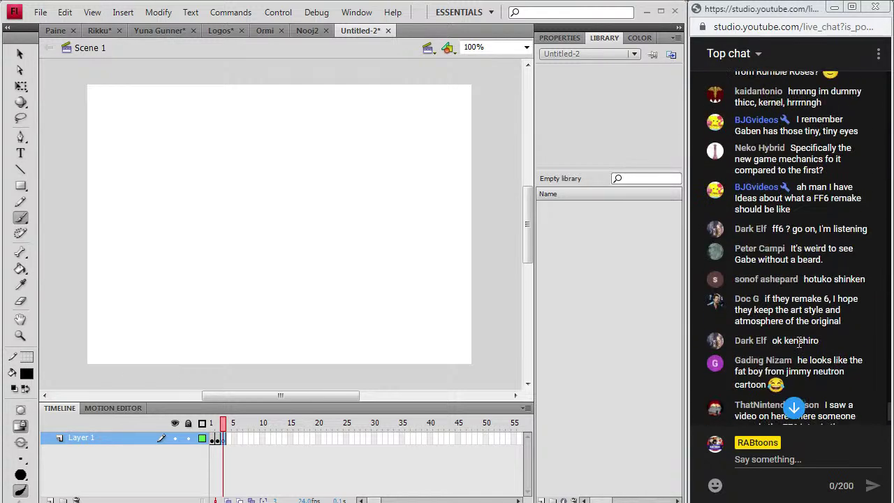
pyautogui.scroll(-3, 800, 342)
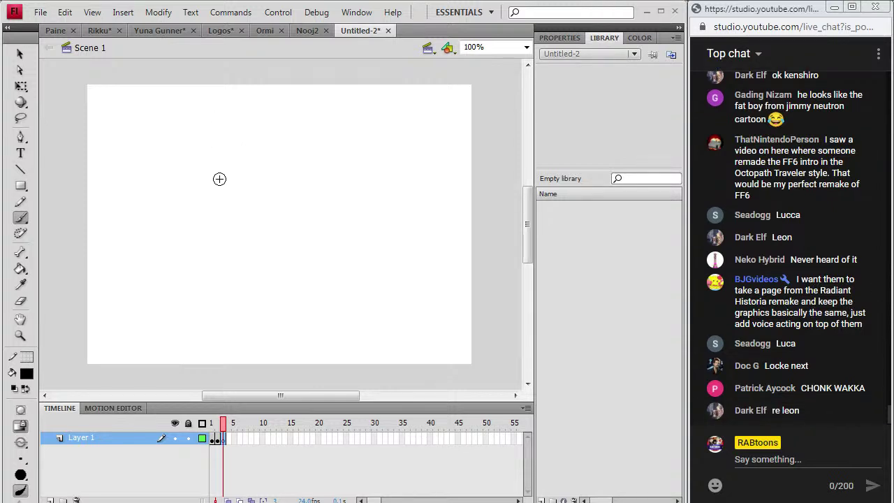
# Paint a lashed eye with lid lines, a small nose and a straight mouth in the upper middle of frame 3
pyautogui.moveTo(217, 179); pyautogui.dragTo(234, 180)
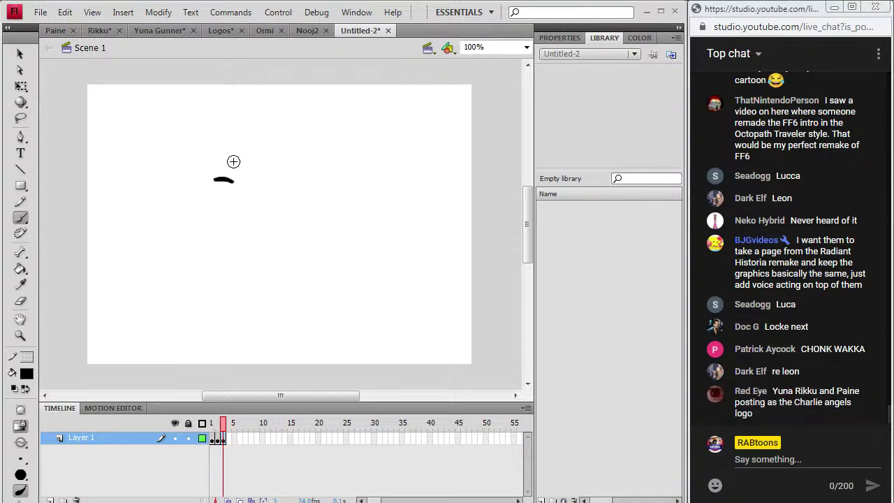
pyautogui.hotkey('ctrl', 'z')
pyautogui.moveTo(199, 179)
pyautogui.mouseDown()
pyautogui.moveTo(230, 186)
pyautogui.moveTo(199, 186)
pyautogui.moveTo(229, 189)
pyautogui.moveTo(200, 170)
pyautogui.mouseUp()
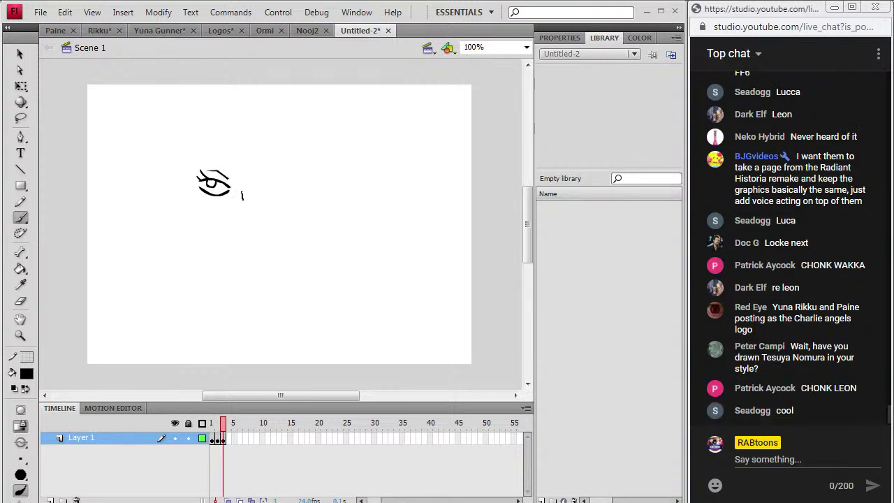
pyautogui.moveTo(246, 209)
pyautogui.mouseDown()
pyautogui.moveTo(236, 218)
pyautogui.moveTo(244, 218)
pyautogui.mouseUp()
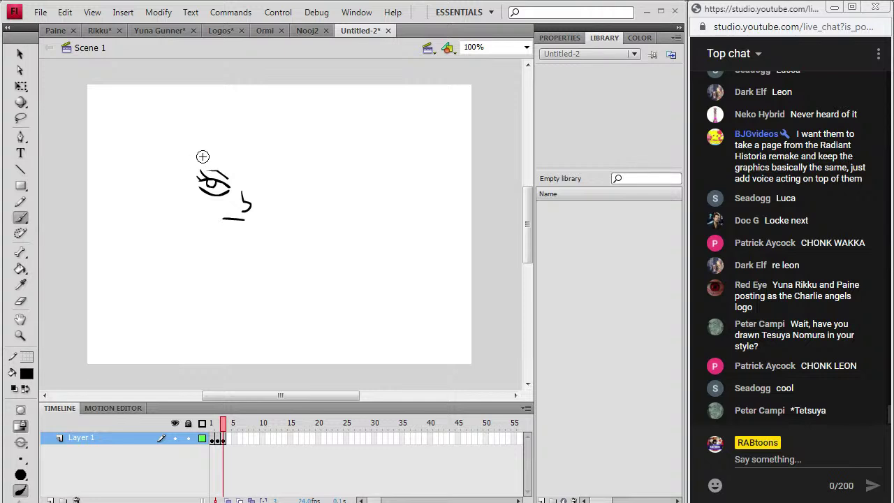
pyautogui.moveTo(248, 188); pyautogui.dragTo(258, 193)
pyautogui.moveTo(249, 192); pyautogui.dragTo(268, 179)
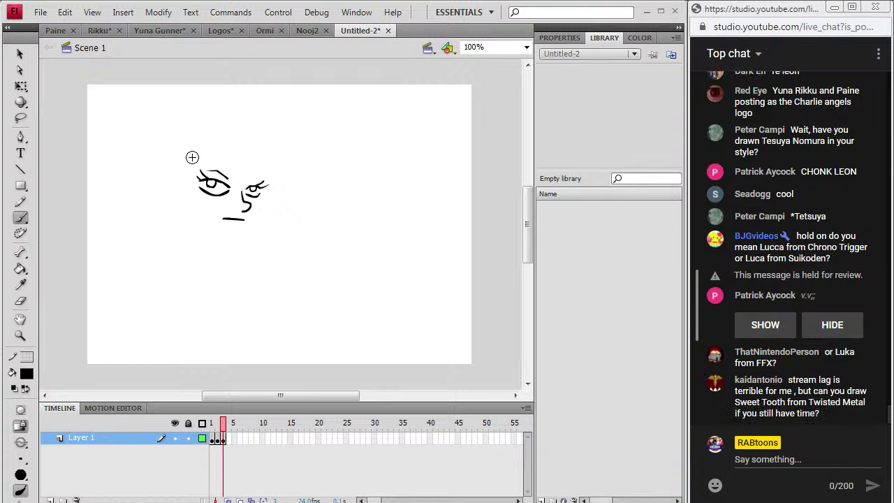
pyautogui.click(21, 303)
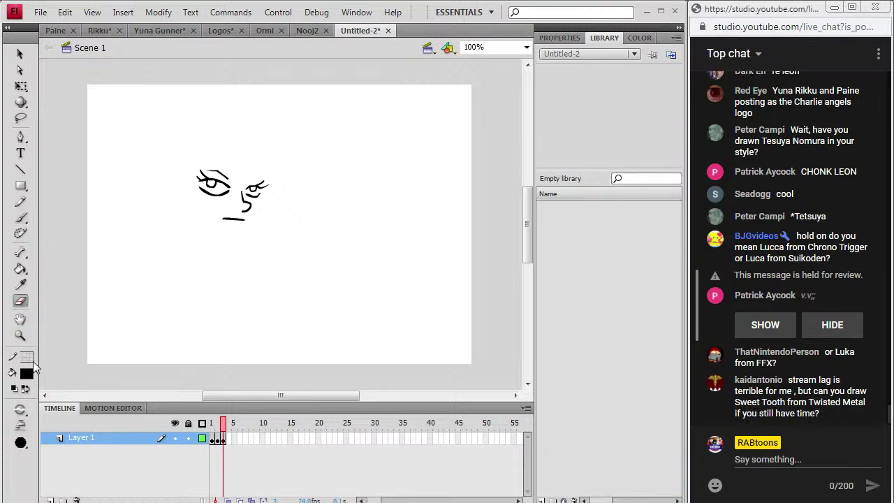
pyautogui.moveTo(249, 189); pyautogui.dragTo(264, 184)
# Paint the hairline running to the nose, the near side of the face, paired hair clips and a long lock curling out in points
pyautogui.click(20, 218)
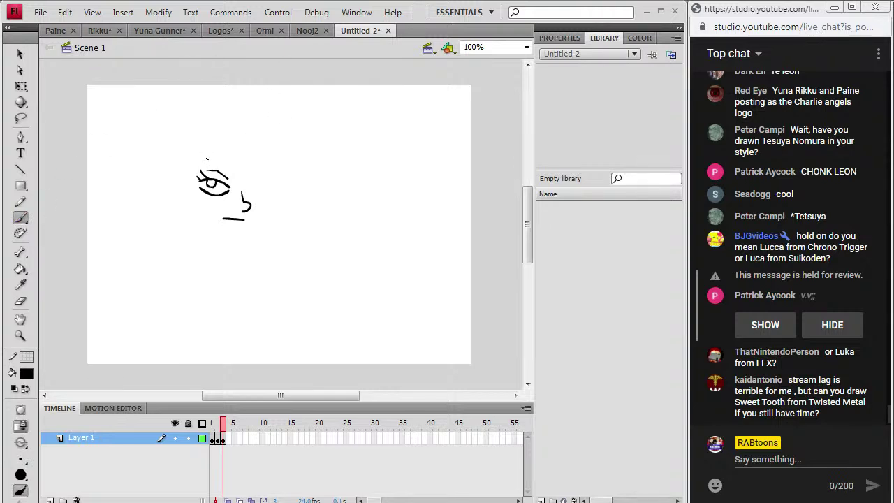
pyautogui.moveTo(245, 190); pyautogui.dragTo(252, 202)
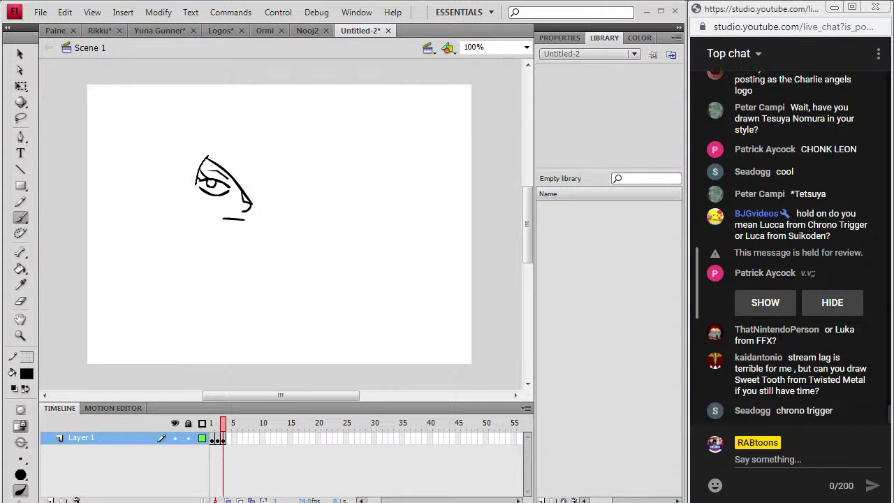
pyautogui.moveTo(197, 213); pyautogui.dragTo(199, 222)
pyautogui.moveTo(181, 174); pyautogui.dragTo(180, 183)
pyautogui.moveTo(149, 157)
pyautogui.mouseDown()
pyautogui.moveTo(146, 171)
pyautogui.moveTo(183, 174)
pyautogui.mouseUp()
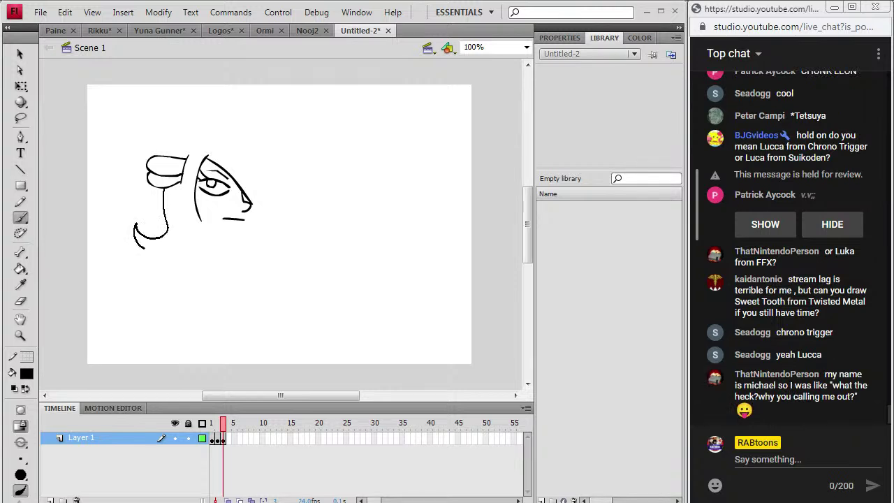
pyautogui.moveTo(135, 225); pyautogui.dragTo(136, 250)
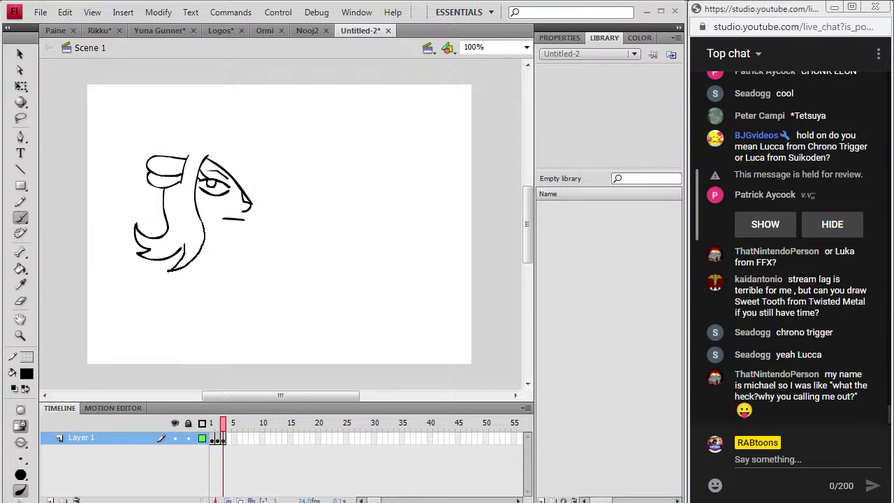
pyautogui.moveTo(202, 216); pyautogui.dragTo(168, 270)
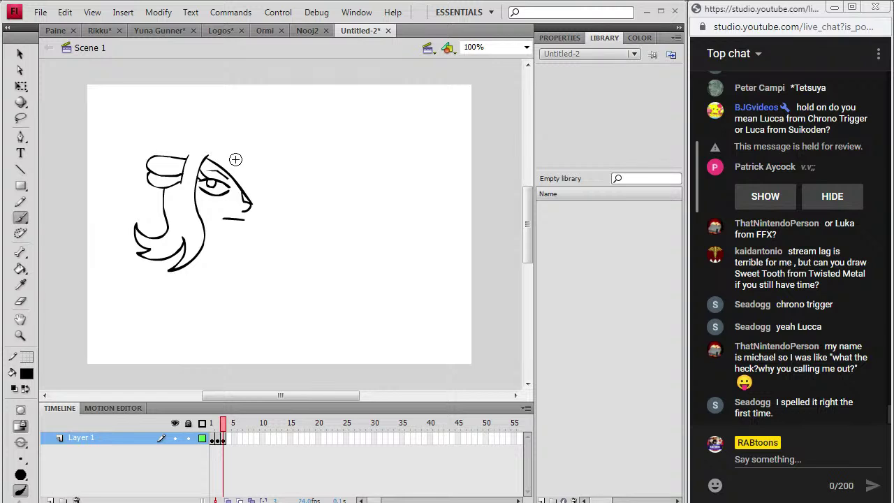
# Paint a swept fringe covering the far eye and curling under the chin, with strand lines, a far-side clip and the jawline
pyautogui.moveTo(222, 159); pyautogui.dragTo(230, 174)
pyautogui.moveTo(238, 159); pyautogui.dragTo(256, 179)
pyautogui.moveTo(237, 234); pyautogui.dragTo(267, 231)
pyautogui.moveTo(256, 233); pyautogui.dragTo(264, 228)
pyautogui.moveTo(239, 149); pyautogui.dragTo(247, 158)
pyautogui.moveTo(275, 225); pyautogui.dragTo(266, 238)
pyautogui.moveTo(240, 149); pyautogui.dragTo(269, 166)
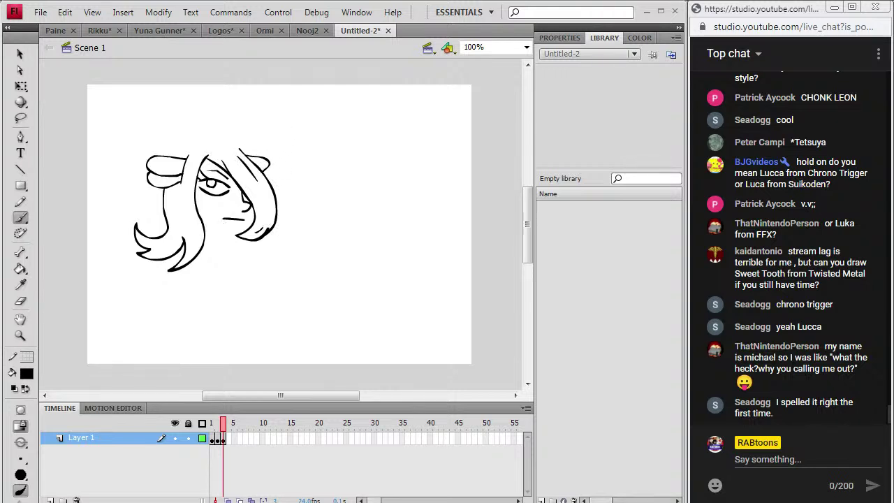
pyautogui.moveTo(252, 231); pyautogui.dragTo(250, 228)
# Round off the crown of the hair and replace the far-side clip with a small one at the outer hair edge
pyautogui.moveTo(201, 135); pyautogui.dragTo(211, 134)
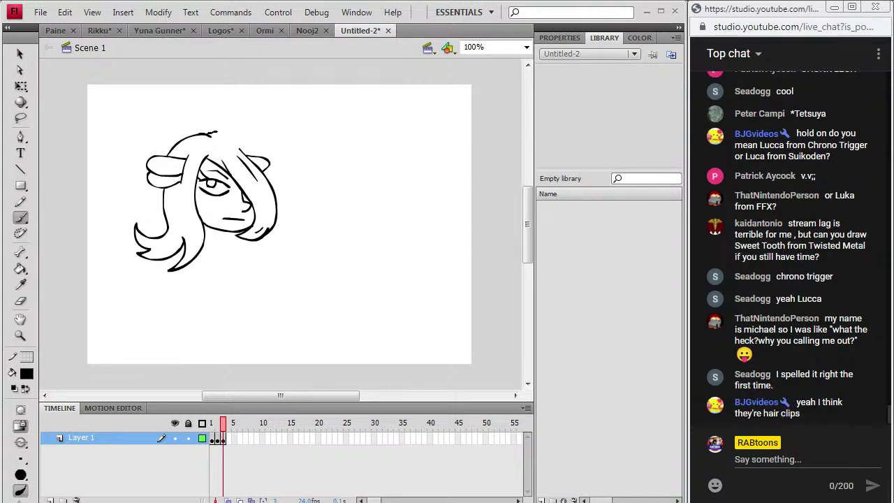
pyautogui.moveTo(271, 152)
pyautogui.mouseDown()
pyautogui.moveTo(262, 158)
pyautogui.moveTo(273, 175)
pyautogui.moveTo(275, 153)
pyautogui.moveTo(251, 159)
pyautogui.moveTo(266, 179)
pyautogui.mouseUp()
pyautogui.click(21, 301)
pyautogui.click(21, 217)
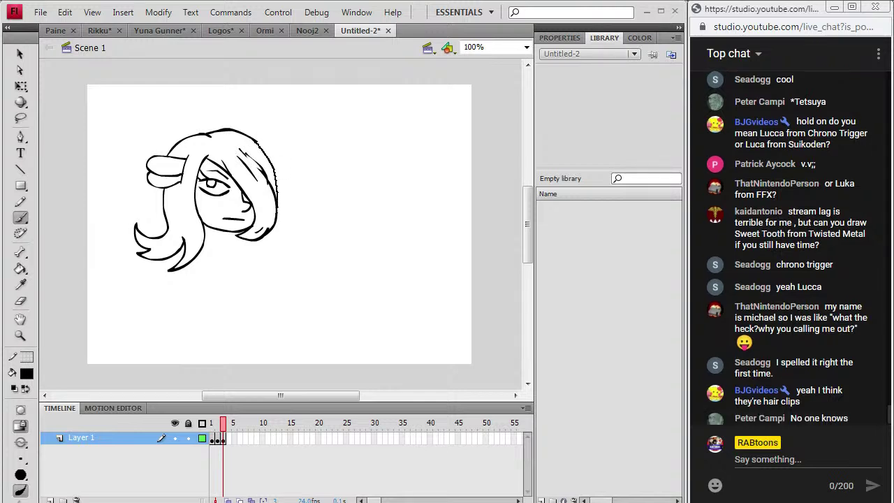
pyautogui.moveTo(285, 172); pyautogui.dragTo(280, 184)
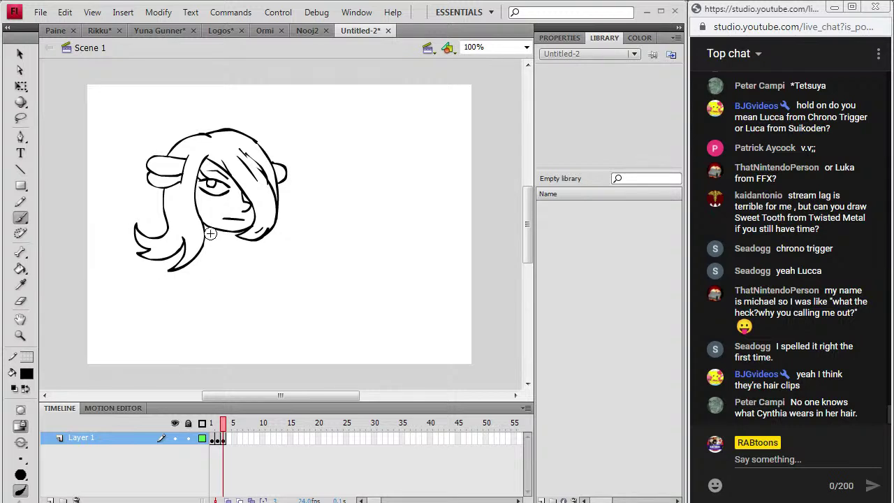
# Paint a jagged fur collar around the neck, a V neckline below it and the bust contours
pyautogui.moveTo(205, 226)
pyautogui.mouseDown()
pyautogui.moveTo(236, 241)
pyautogui.moveTo(199, 256)
pyautogui.moveTo(207, 263)
pyautogui.moveTo(239, 269)
pyautogui.moveTo(258, 241)
pyautogui.mouseUp()
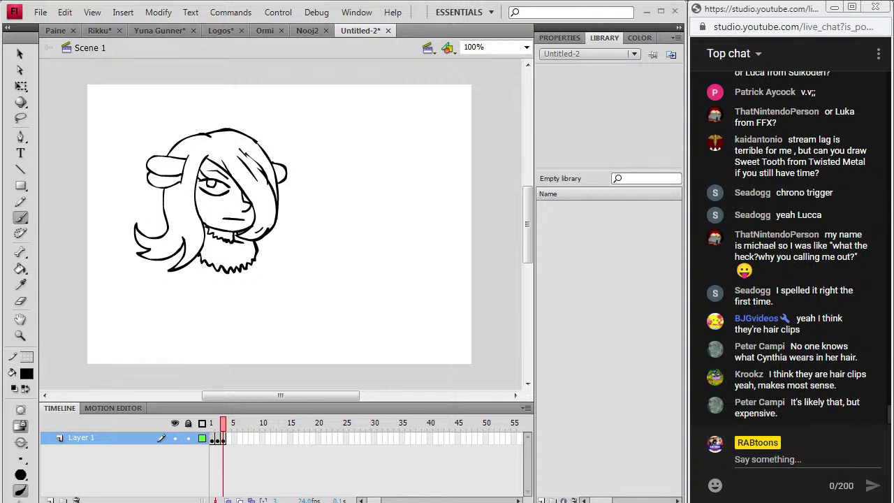
pyautogui.moveTo(217, 275)
pyautogui.mouseDown()
pyautogui.moveTo(243, 296)
pyautogui.moveTo(248, 269)
pyautogui.mouseUp()
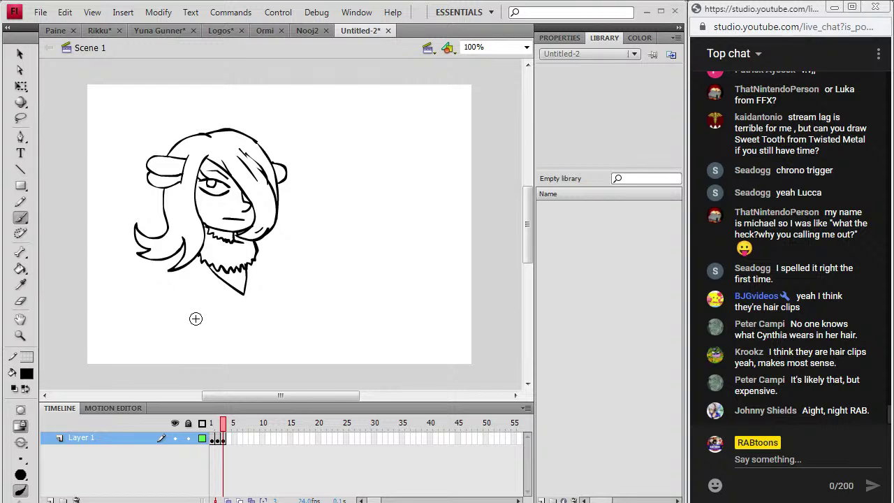
pyautogui.moveTo(260, 264); pyautogui.dragTo(255, 246)
pyautogui.moveTo(254, 311); pyautogui.dragTo(255, 312)
pyautogui.moveTo(201, 302); pyautogui.dragTo(202, 303)
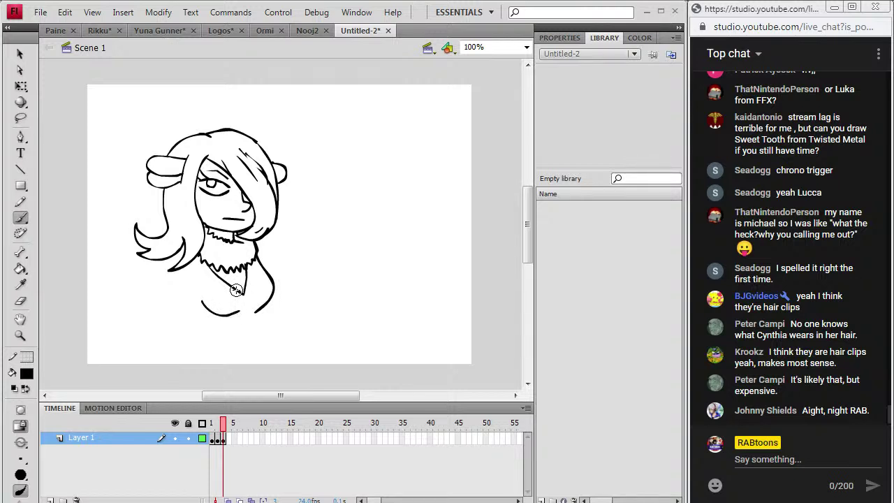
# Paint the near arm bent toward the hip and end it in a jagged fur cuff
pyautogui.moveTo(174, 259)
pyautogui.mouseDown()
pyautogui.moveTo(132, 323)
pyautogui.moveTo(183, 349)
pyautogui.mouseUp()
pyautogui.moveTo(159, 316); pyautogui.dragTo(186, 283)
pyautogui.moveTo(194, 322)
pyautogui.mouseDown()
pyautogui.moveTo(173, 317)
pyautogui.moveTo(195, 331)
pyautogui.mouseUp()
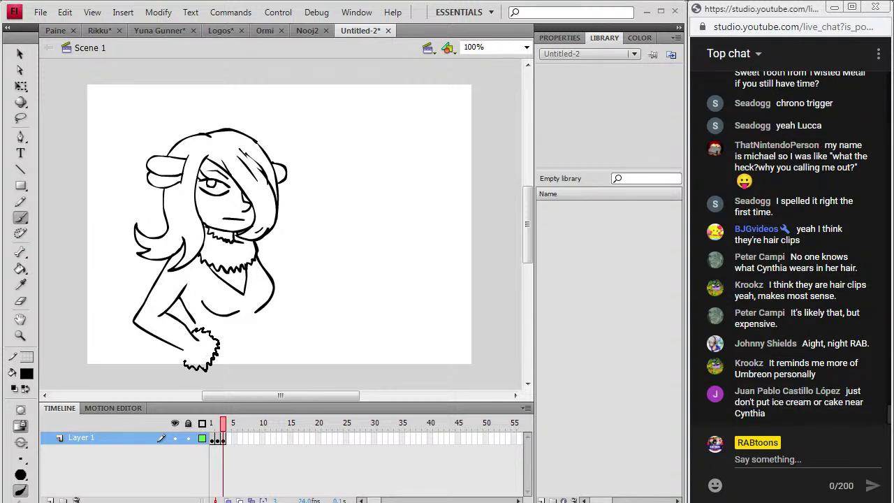
pyautogui.moveTo(199, 342); pyautogui.dragTo(200, 343)
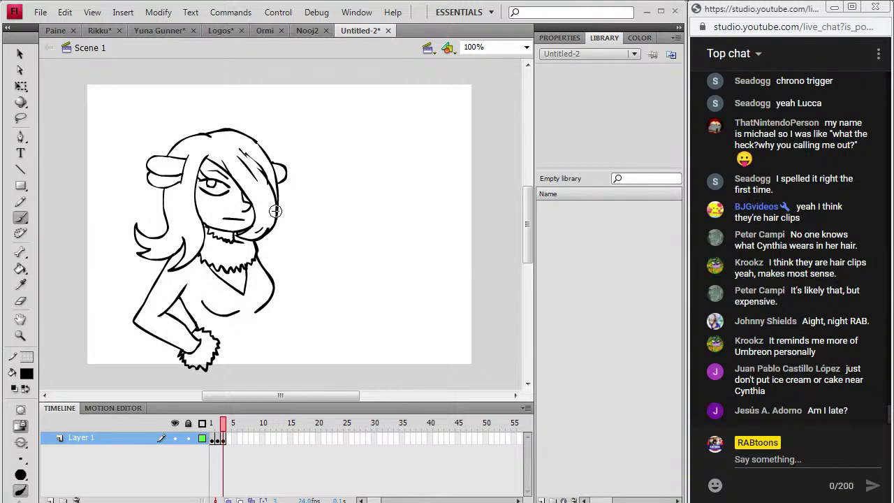
# Paint the far arm stretched outward with a jagged fur cuff and a pointing hand
pyautogui.moveTo(309, 229); pyautogui.dragTo(336, 226)
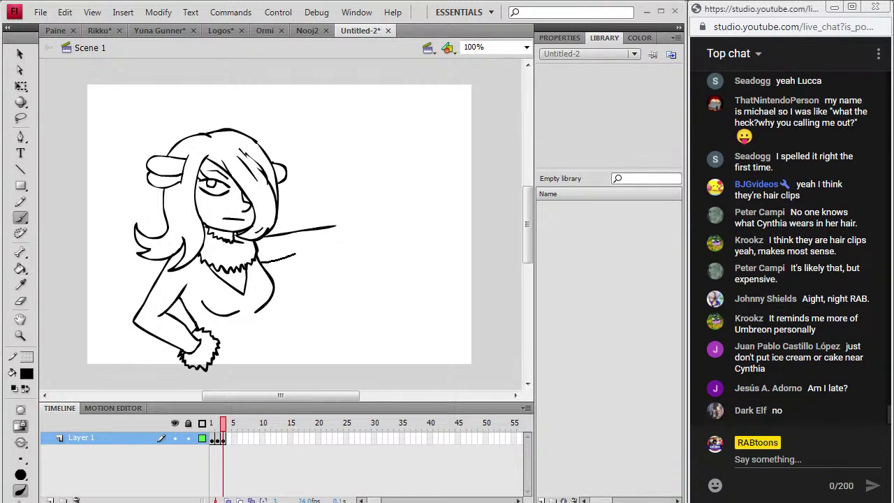
pyautogui.moveTo(351, 238); pyautogui.dragTo(352, 237)
pyautogui.moveTo(348, 238); pyautogui.dragTo(350, 250)
pyautogui.moveTo(363, 207)
pyautogui.mouseDown()
pyautogui.moveTo(377, 243)
pyautogui.moveTo(354, 249)
pyautogui.mouseUp()
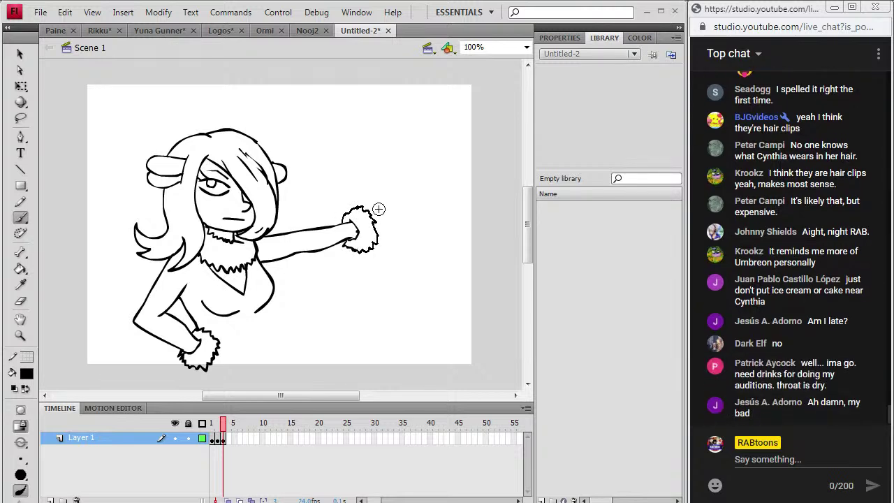
pyautogui.moveTo(406, 214); pyautogui.dragTo(407, 214)
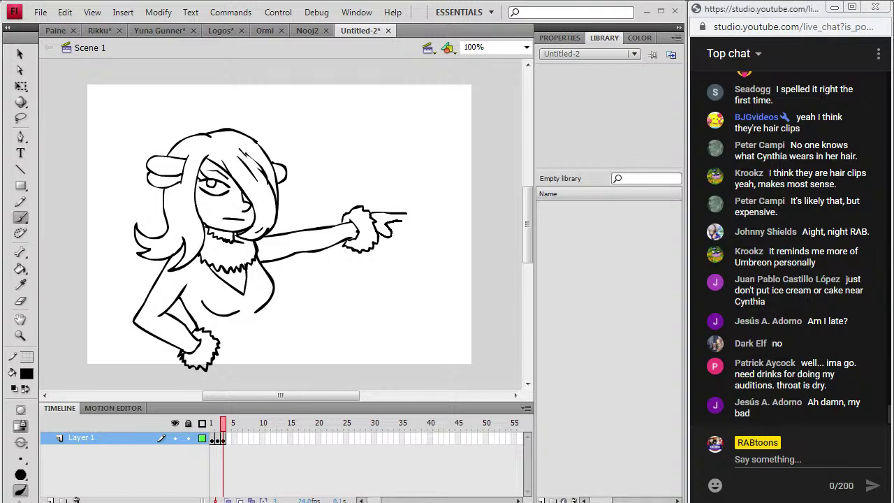
pyautogui.moveTo(414, 219)
pyautogui.mouseDown()
pyautogui.moveTo(388, 223)
pyautogui.moveTo(389, 233)
pyautogui.moveTo(402, 230)
pyautogui.mouseUp()
# Paint the long hair falling behind the bent arm to a curled tip and add the hand resting on the hip
pyautogui.moveTo(144, 282); pyautogui.dragTo(130, 330)
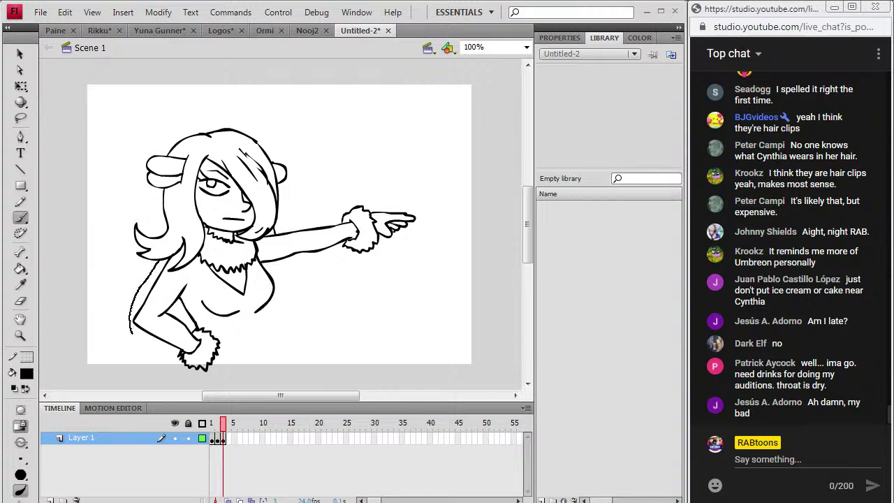
pyautogui.moveTo(173, 366); pyautogui.dragTo(179, 362)
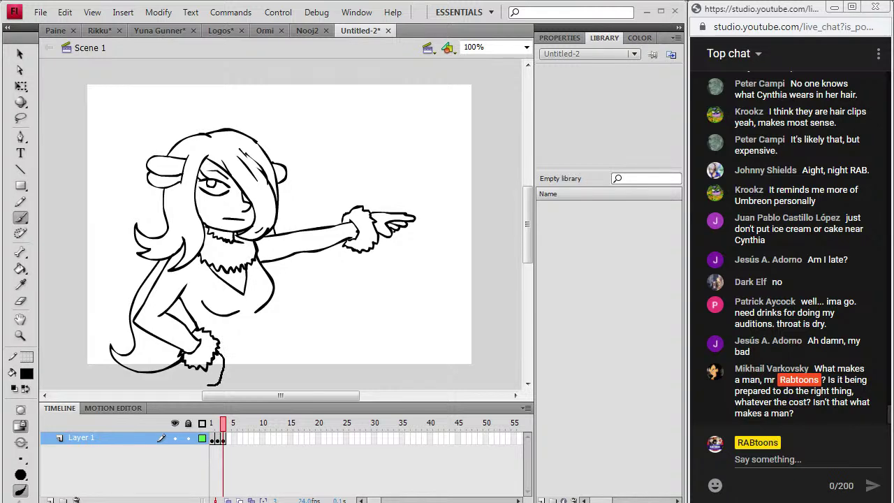
pyautogui.moveTo(221, 359); pyautogui.dragTo(219, 363)
# Paint the waist and hip line and extend it into a wide flared skirt with a curved hem below the stage
pyautogui.moveTo(256, 314); pyautogui.dragTo(274, 342)
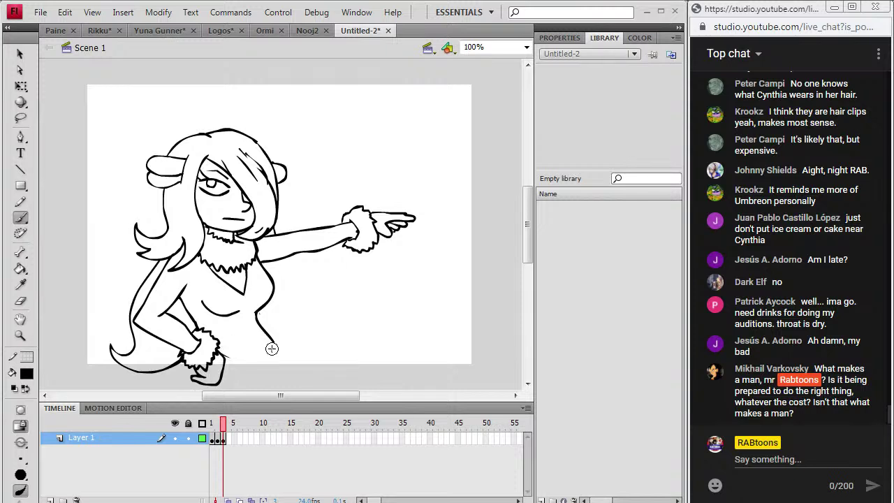
pyautogui.moveTo(274, 343); pyautogui.dragTo(306, 380)
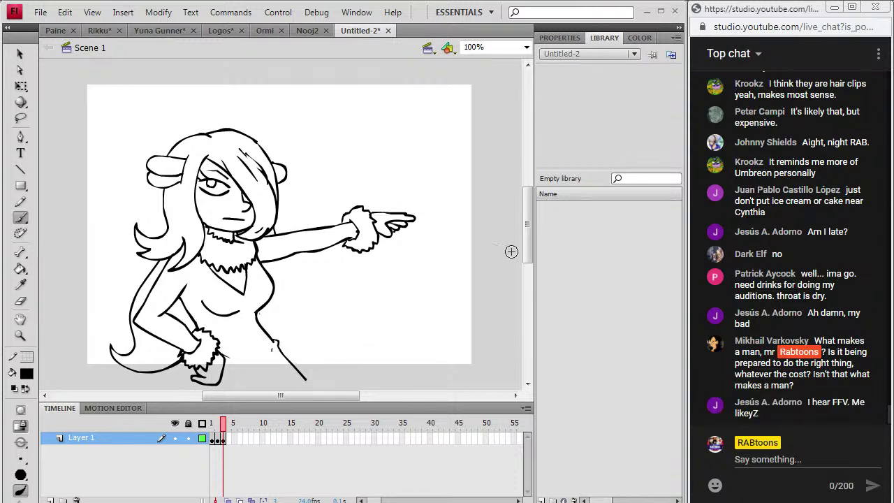
pyautogui.scroll(-3, 503, 250)
pyautogui.scroll(-3, 496, 243)
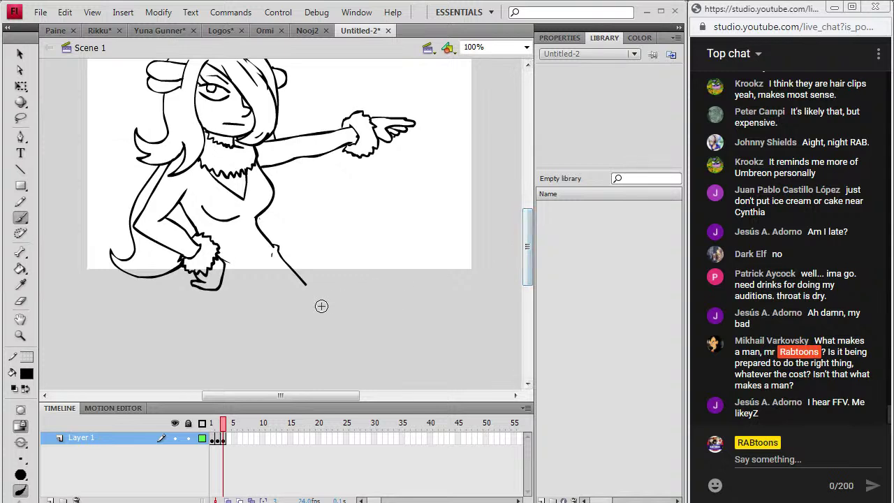
pyautogui.moveTo(195, 293)
pyautogui.mouseDown()
pyautogui.moveTo(154, 371)
pyautogui.moveTo(202, 389)
pyautogui.moveTo(294, 390)
pyautogui.moveTo(352, 342)
pyautogui.mouseUp()
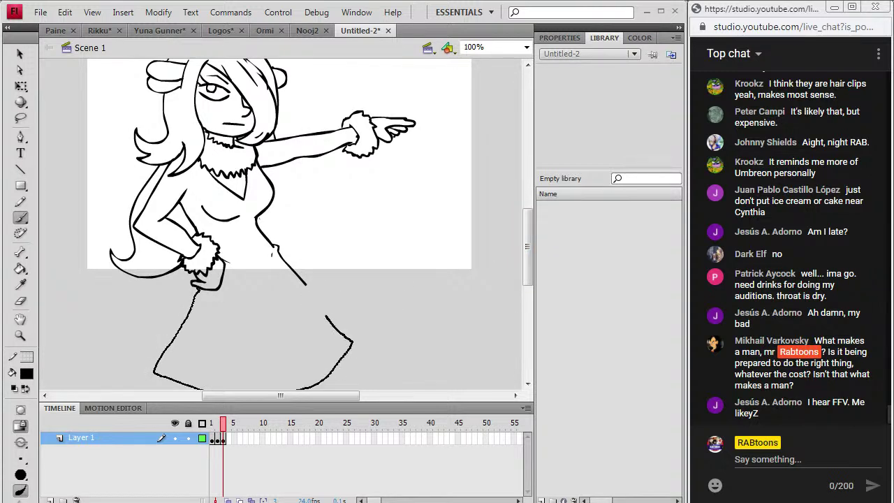
pyautogui.moveTo(307, 290); pyautogui.dragTo(304, 284)
# Add a jagged fur trim along the skirt's hem, closed at both corners
pyautogui.scroll(-2, 528, 260)
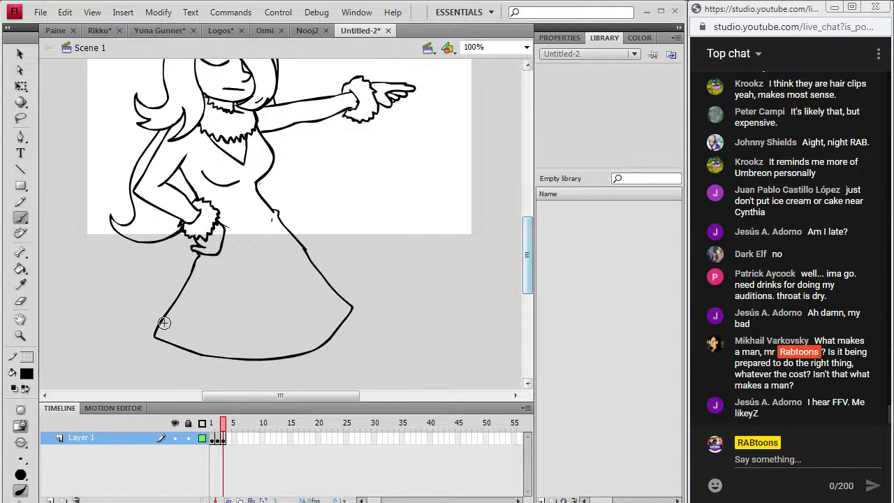
pyautogui.moveTo(147, 354)
pyautogui.mouseDown()
pyautogui.moveTo(172, 373)
pyautogui.moveTo(251, 385)
pyautogui.moveTo(290, 379)
pyautogui.moveTo(358, 341)
pyautogui.mouseUp()
pyautogui.moveTo(357, 305); pyautogui.dragTo(356, 305)
# Paint two flared trouser legs under the skirt's trim and a rounded shoe below each
pyautogui.moveTo(527, 255); pyautogui.dragTo(528, 266)
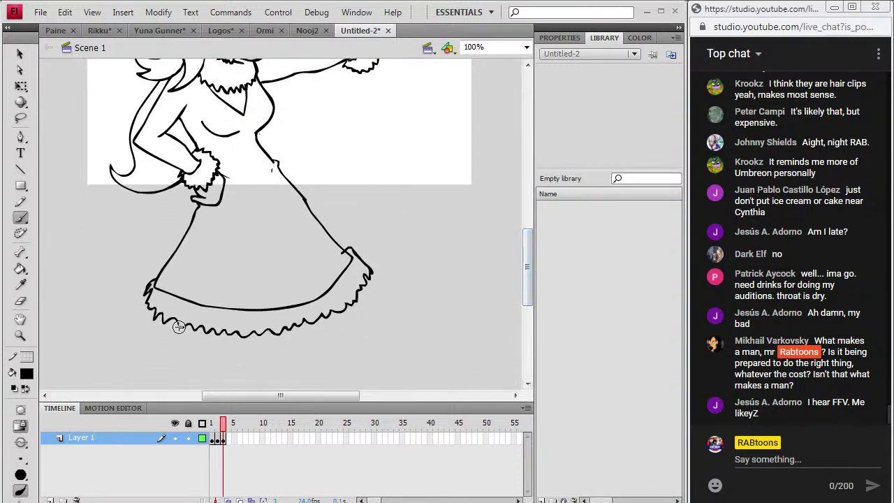
pyautogui.moveTo(175, 320); pyautogui.dragTo(167, 348)
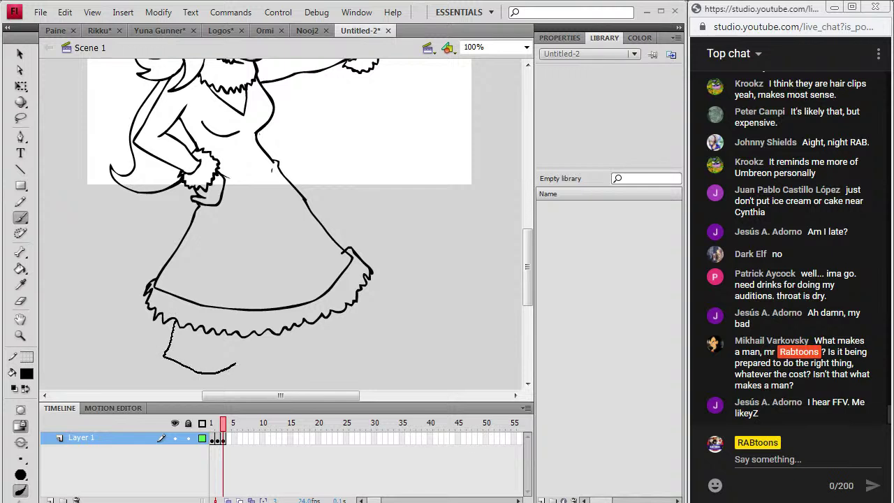
pyautogui.moveTo(242, 343)
pyautogui.mouseDown()
pyautogui.moveTo(244, 335)
pyautogui.moveTo(344, 340)
pyautogui.moveTo(347, 312)
pyautogui.mouseUp()
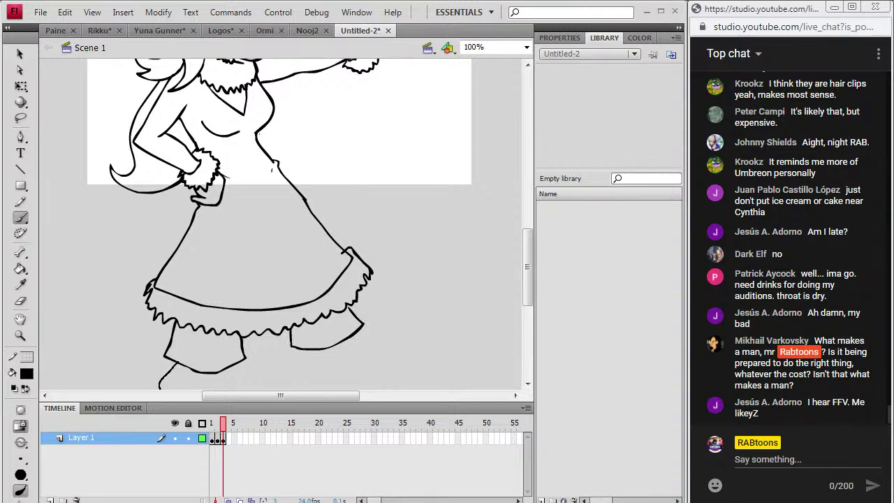
pyautogui.moveTo(222, 377); pyautogui.dragTo(226, 351)
pyautogui.moveTo(529, 269); pyautogui.dragTo(529, 275)
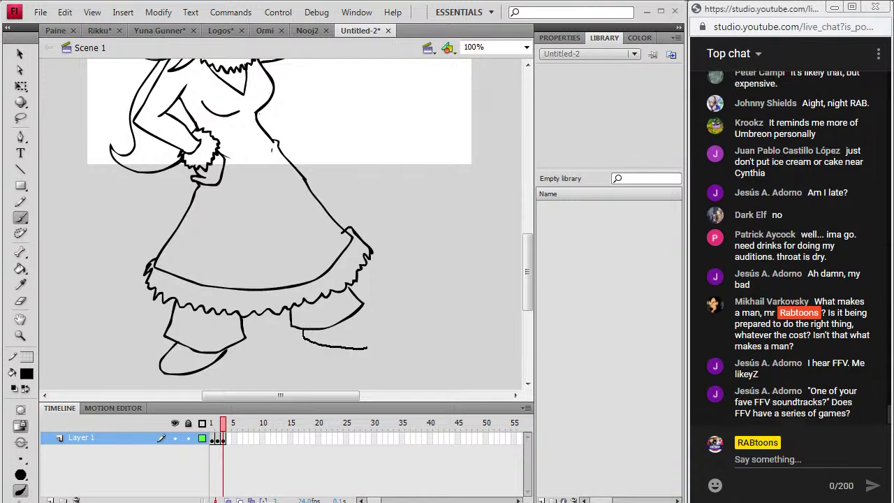
pyautogui.moveTo(375, 336); pyautogui.dragTo(349, 318)
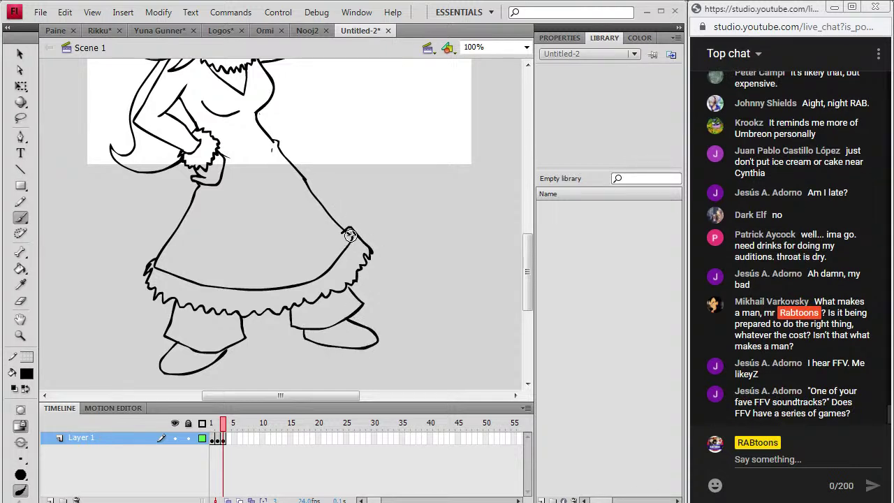
# Letter the name "Cynthia" by hand above the character's pointing arm
pyautogui.click(30, 301)
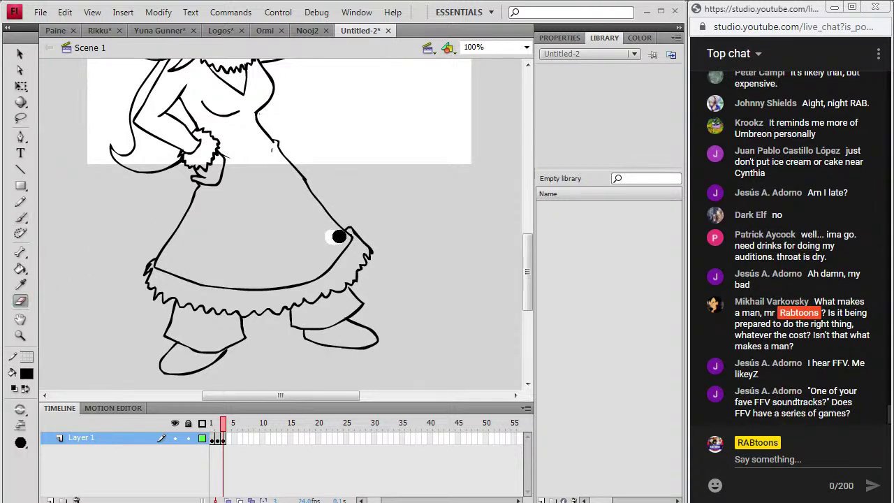
pyautogui.scroll(4, 528, 233)
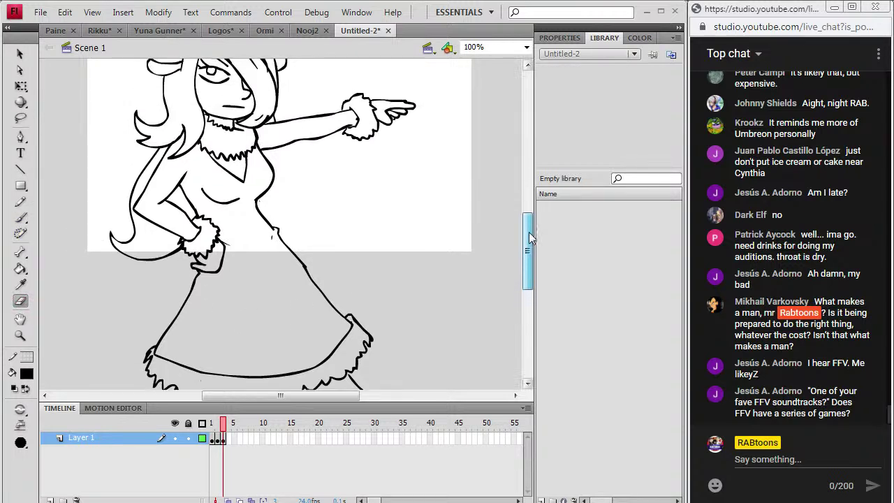
pyautogui.scroll(1, 535, 220)
pyautogui.press('b')
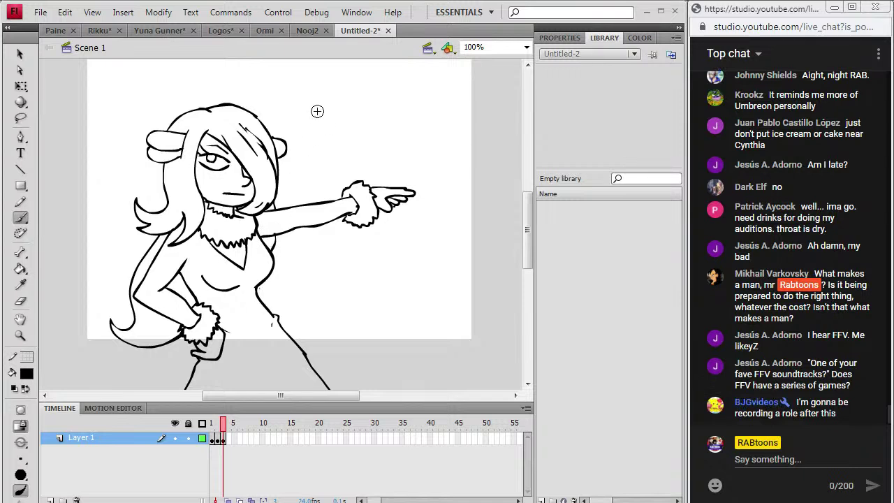
pyautogui.moveTo(321, 99); pyautogui.dragTo(336, 167)
pyautogui.moveTo(373, 125); pyautogui.dragTo(384, 123)
pyautogui.moveTo(391, 89)
pyautogui.mouseDown()
pyautogui.moveTo(402, 120)
pyautogui.moveTo(434, 105)
pyautogui.mouseUp()
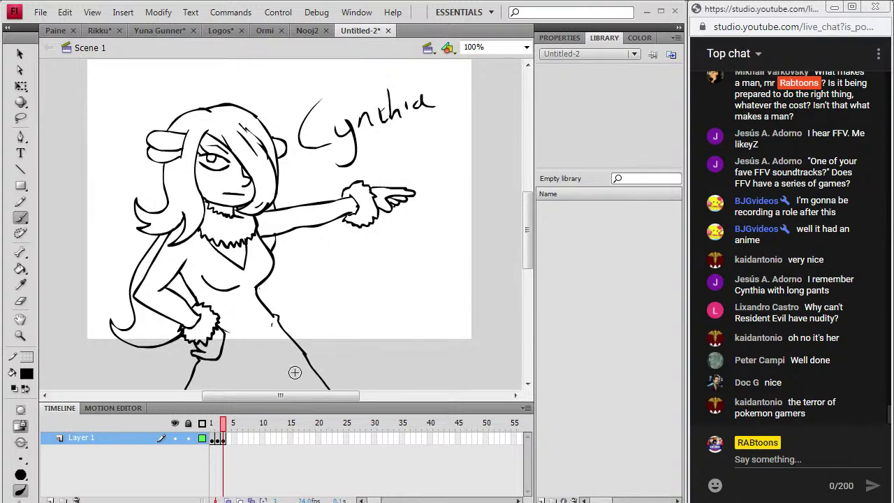
# Insert a blank keyframe after frame 3 for the next doodle
pyautogui.rightClick(223, 437)
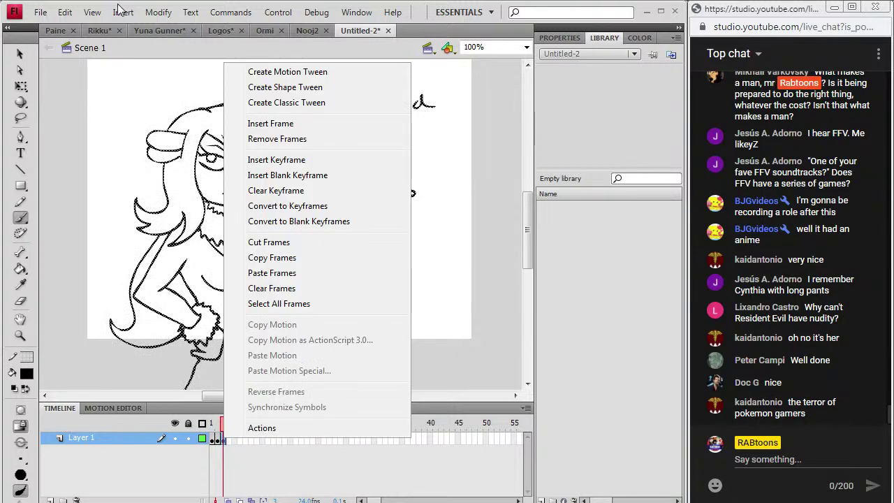
pyautogui.click(120, 13)
pyautogui.moveTo(124, 102)
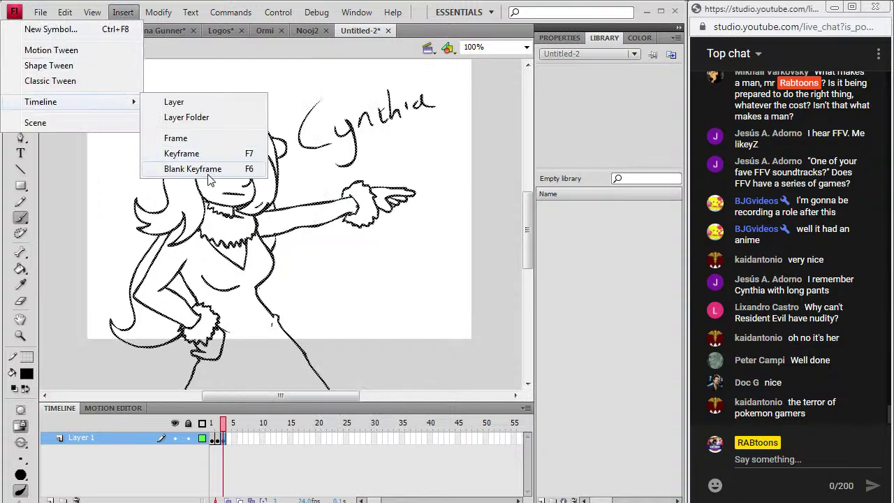
pyautogui.click(207, 172)
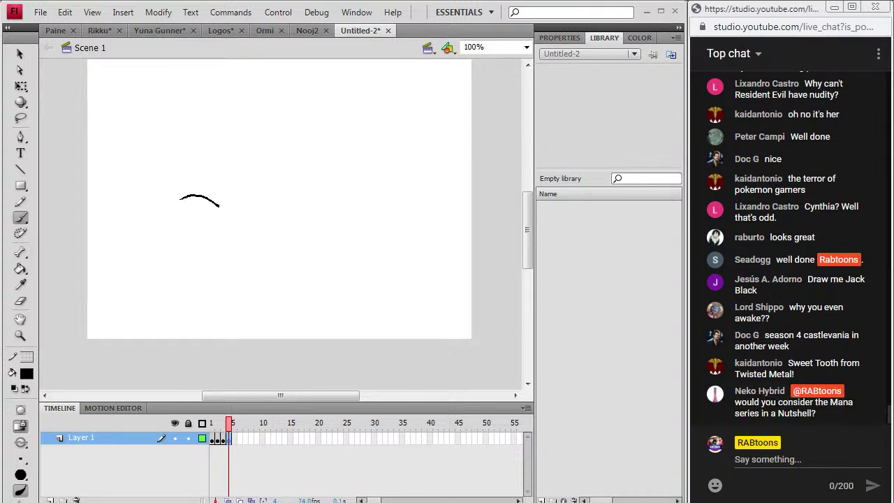
# Paint a scowling face on frame 4 with two narrowed eyes, angled brows, a small nose and a downturned mouth
pyautogui.moveTo(185, 183); pyautogui.dragTo(220, 204)
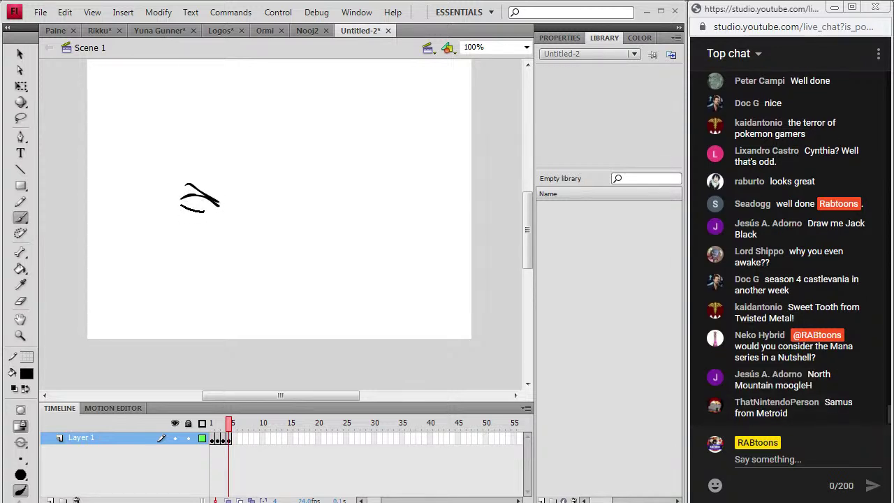
pyautogui.moveTo(195, 197); pyautogui.dragTo(247, 213)
pyautogui.moveTo(190, 208); pyautogui.dragTo(206, 207)
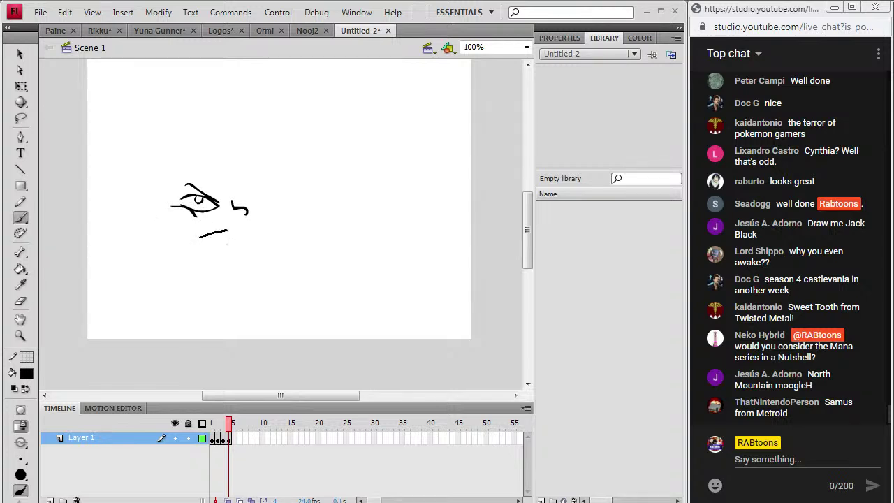
pyautogui.moveTo(262, 230); pyautogui.dragTo(267, 231)
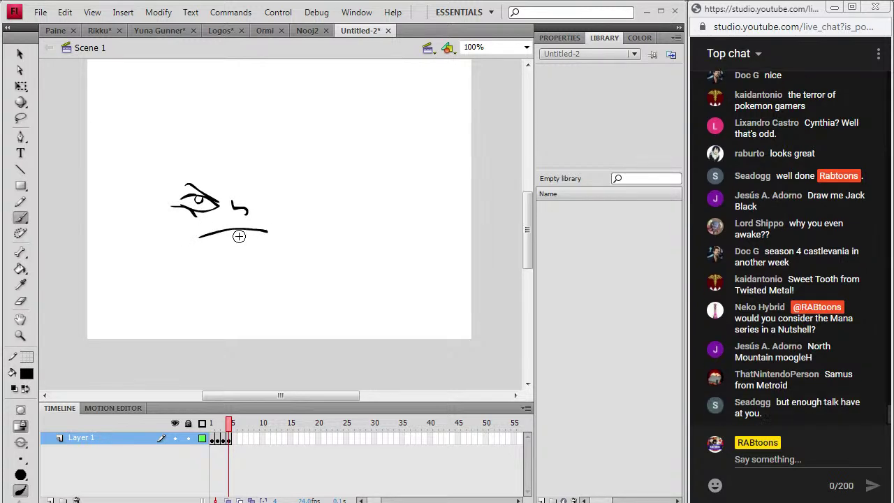
pyautogui.moveTo(276, 198)
pyautogui.mouseDown()
pyautogui.moveTo(261, 205)
pyautogui.moveTo(242, 198)
pyautogui.moveTo(270, 180)
pyautogui.mouseUp()
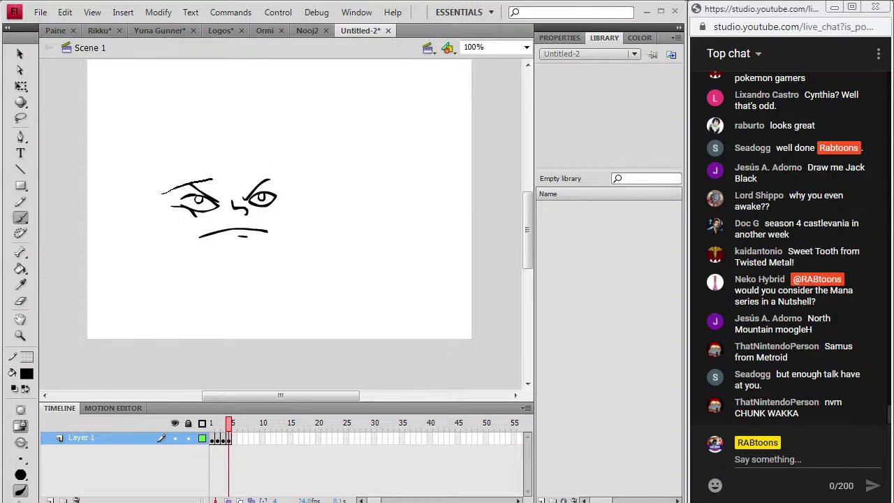
# Paint the headband's lower edge over the brows, an ear on each side and a wide, heavy jaw
pyautogui.moveTo(251, 177); pyautogui.dragTo(282, 182)
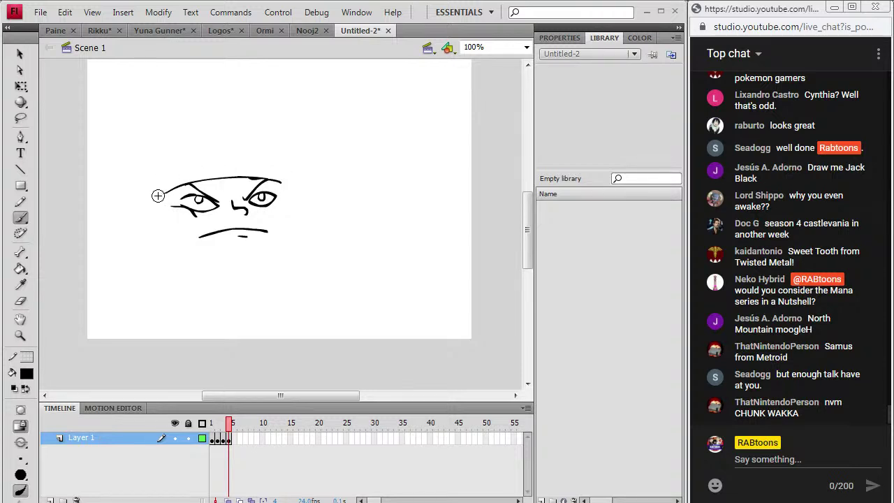
pyautogui.moveTo(155, 201)
pyautogui.mouseDown()
pyautogui.moveTo(161, 222)
pyautogui.moveTo(153, 215)
pyautogui.mouseUp()
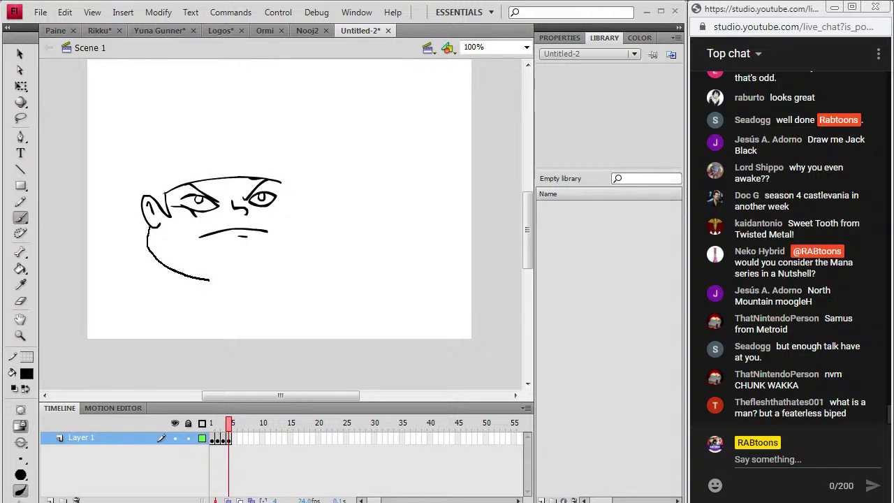
pyautogui.moveTo(266, 277); pyautogui.dragTo(300, 258)
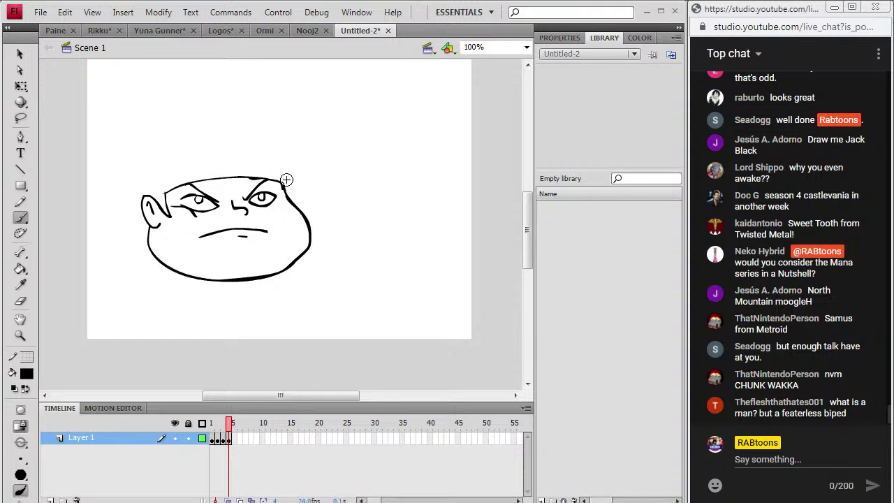
pyautogui.moveTo(289, 184); pyautogui.dragTo(293, 201)
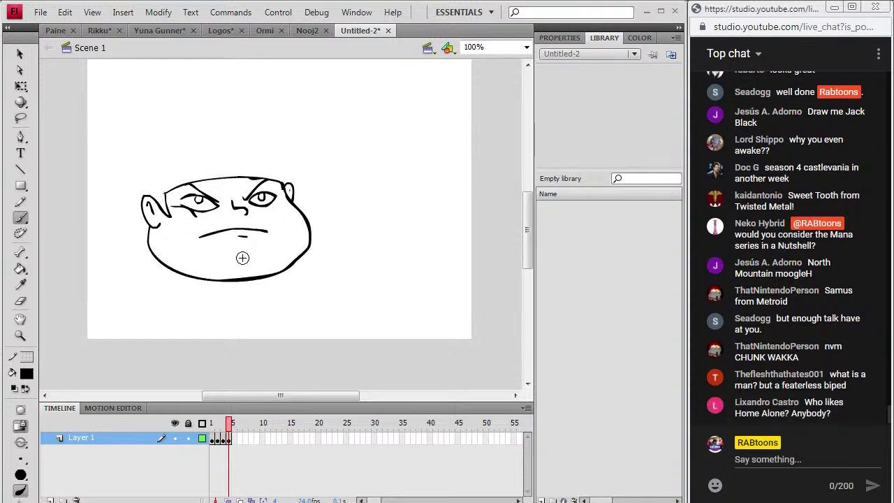
# Add a chin line and short stubble strokes across the chin, jaw and upper lip
pyautogui.moveTo(241, 264)
pyautogui.mouseDown()
pyautogui.moveTo(253, 264)
pyautogui.moveTo(233, 270)
pyautogui.moveTo(249, 278)
pyautogui.moveTo(263, 271)
pyautogui.moveTo(231, 271)
pyautogui.moveTo(250, 272)
pyautogui.moveTo(241, 257)
pyautogui.moveTo(222, 273)
pyautogui.moveTo(259, 273)
pyautogui.moveTo(258, 261)
pyautogui.moveTo(268, 273)
pyautogui.mouseUp()
pyautogui.moveTo(247, 236); pyautogui.dragTo(250, 246)
pyautogui.moveTo(204, 268)
pyautogui.mouseDown()
pyautogui.moveTo(205, 279)
pyautogui.moveTo(269, 271)
pyautogui.mouseUp()
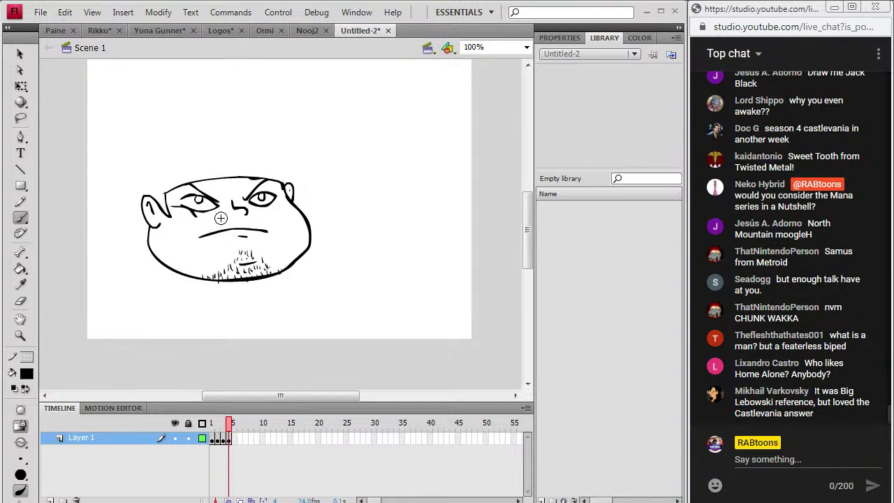
pyautogui.moveTo(217, 219); pyautogui.dragTo(207, 224)
pyautogui.moveTo(194, 266)
pyautogui.mouseDown()
pyautogui.moveTo(191, 253)
pyautogui.moveTo(194, 274)
pyautogui.mouseUp()
pyautogui.moveTo(282, 245); pyautogui.dragTo(285, 256)
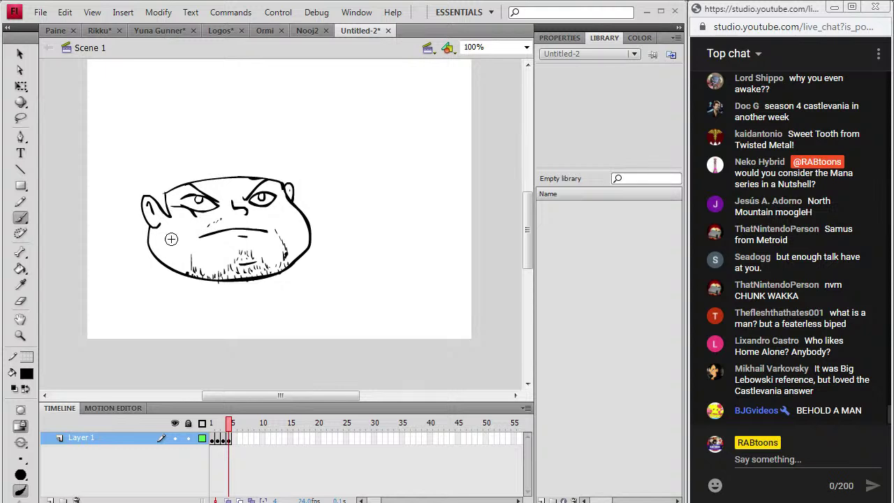
# Paint broad rounded shoulders beside the head and an overall strap running down from each
pyautogui.moveTo(78, 293); pyautogui.dragTo(76, 322)
pyautogui.moveTo(347, 220); pyautogui.dragTo(386, 278)
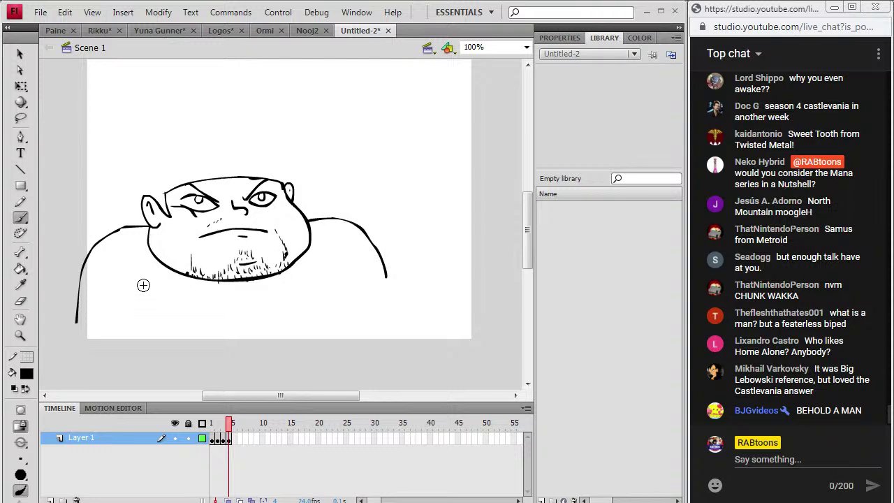
pyautogui.moveTo(141, 229); pyautogui.dragTo(141, 256)
pyautogui.moveTo(157, 307)
pyautogui.mouseDown()
pyautogui.moveTo(173, 302)
pyautogui.moveTo(166, 268)
pyautogui.mouseUp()
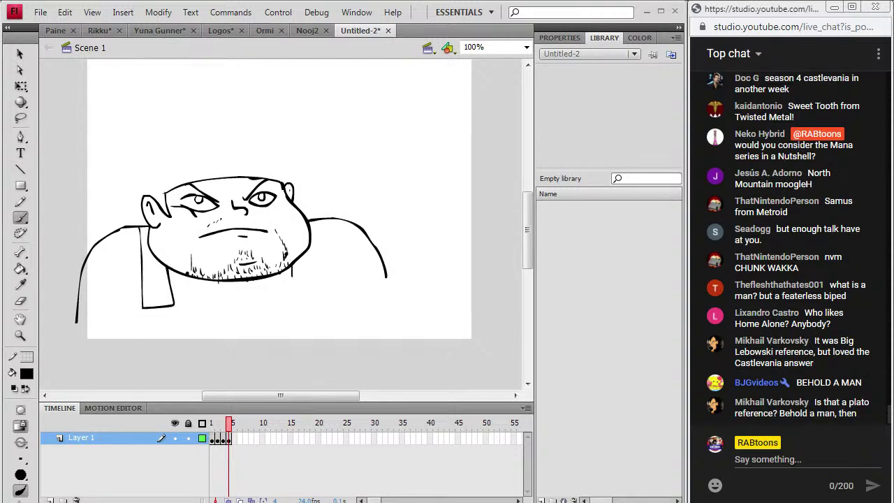
pyautogui.moveTo(320, 285); pyautogui.dragTo(312, 232)
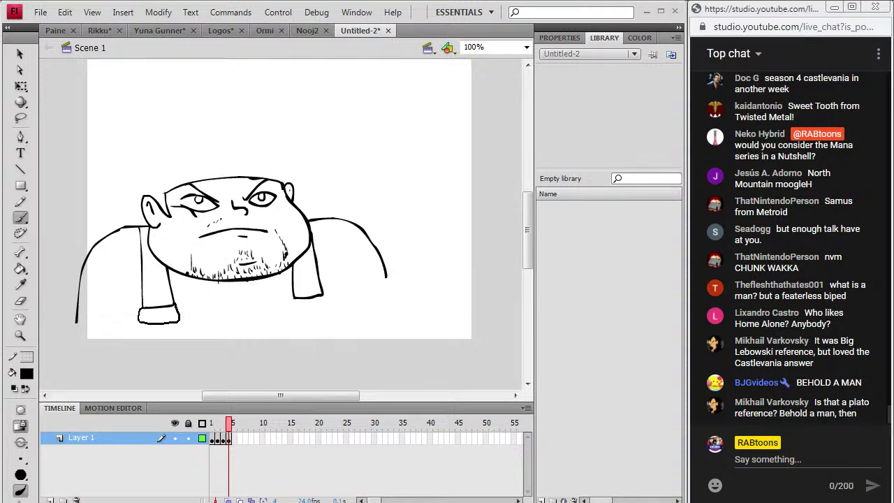
# Paint the overalls' upper edge between the straps and a buckle at the end of each strap
pyautogui.moveTo(231, 306)
pyautogui.mouseDown()
pyautogui.moveTo(294, 300)
pyautogui.moveTo(291, 313)
pyautogui.moveTo(304, 316)
pyautogui.moveTo(316, 292)
pyautogui.mouseUp()
pyautogui.moveTo(137, 320)
pyautogui.mouseDown()
pyautogui.moveTo(135, 334)
pyautogui.moveTo(137, 314)
pyautogui.mouseUp()
pyautogui.moveTo(330, 288); pyautogui.dragTo(326, 297)
# Close the lower outline of the overalls and both sleeves, undoing a stray stroke
pyautogui.moveTo(70, 347)
pyautogui.mouseDown()
pyautogui.moveTo(130, 352)
pyautogui.moveTo(138, 326)
pyautogui.moveTo(142, 358)
pyautogui.moveTo(193, 356)
pyautogui.mouseUp()
pyautogui.moveTo(270, 351)
pyautogui.mouseDown()
pyautogui.moveTo(332, 345)
pyautogui.moveTo(328, 311)
pyautogui.mouseUp()
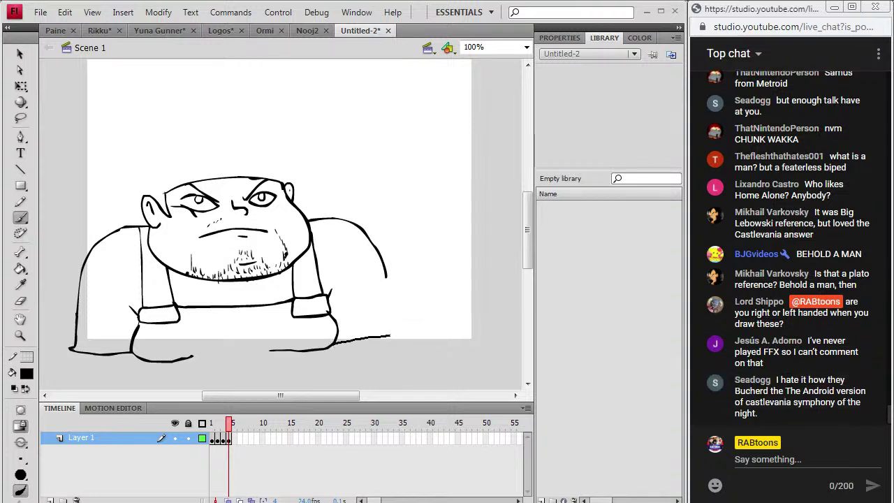
pyautogui.moveTo(389, 317); pyautogui.dragTo(386, 278)
pyautogui.moveTo(190, 358); pyautogui.dragTo(289, 350)
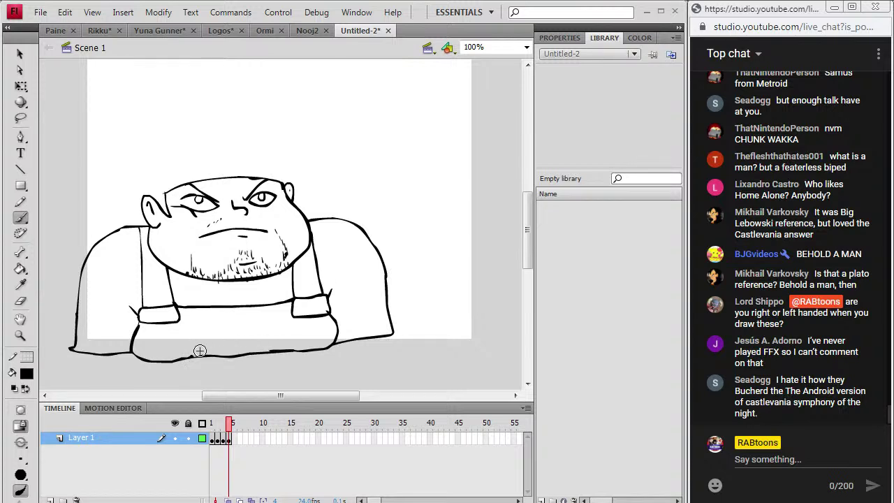
pyautogui.hotkey('ctrl', 'z')
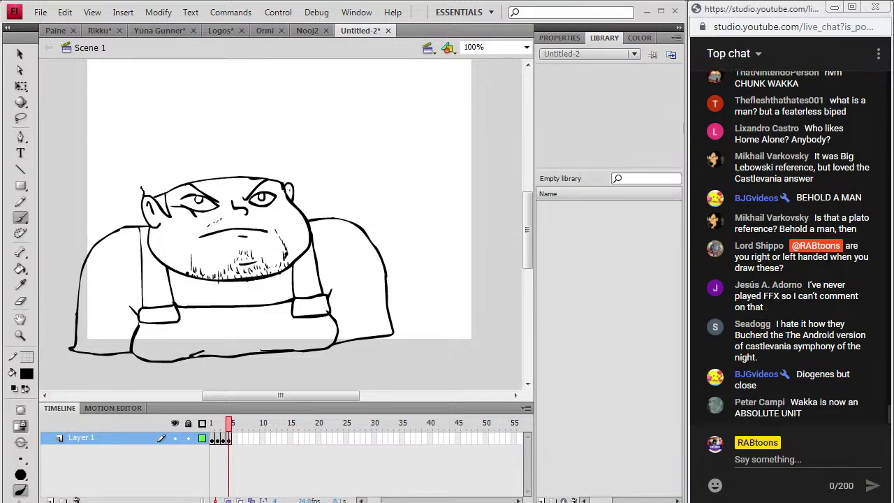
# Outline the tall headband and add a towering curved hair spike with jagged tufts behind it
pyautogui.moveTo(143, 175)
pyautogui.mouseDown()
pyautogui.moveTo(190, 144)
pyautogui.moveTo(253, 133)
pyautogui.mouseUp()
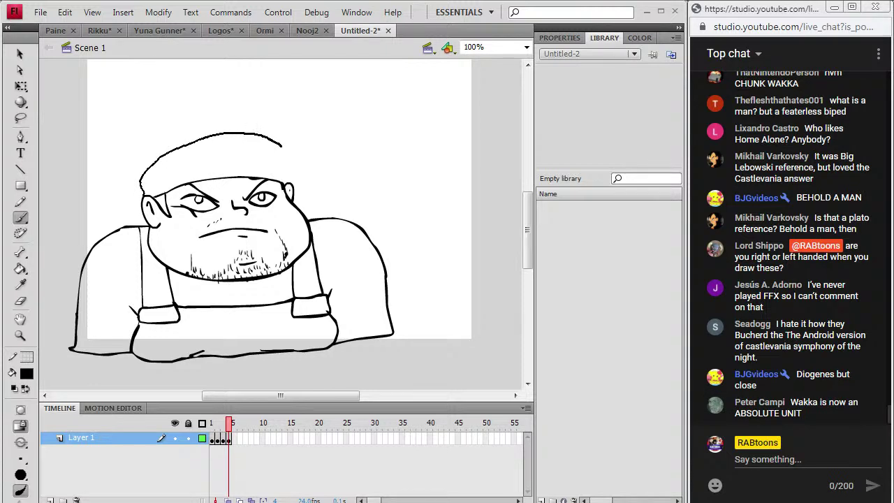
pyautogui.moveTo(284, 165); pyautogui.dragTo(284, 180)
pyautogui.moveTo(527, 220)
pyautogui.mouseDown()
pyautogui.moveTo(523, 196)
pyautogui.moveTo(527, 217)
pyautogui.mouseUp()
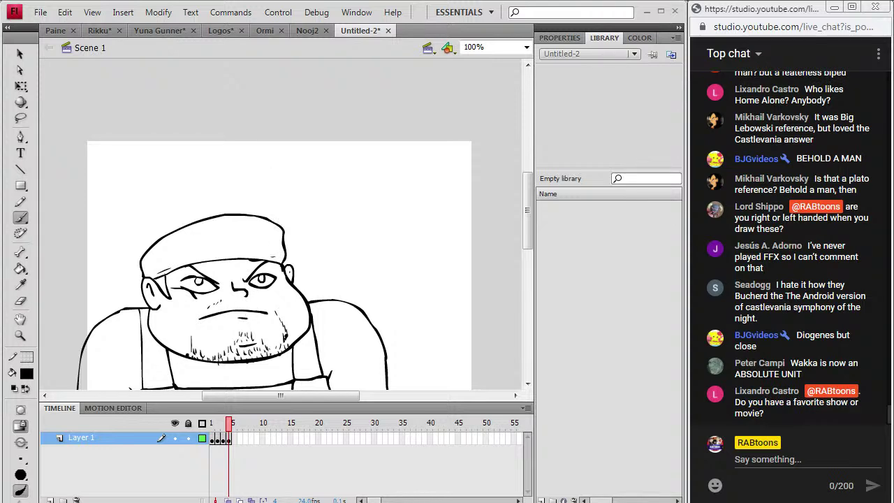
pyautogui.moveTo(283, 229); pyautogui.dragTo(280, 195)
pyautogui.moveTo(273, 170)
pyautogui.mouseDown()
pyautogui.moveTo(254, 109)
pyautogui.moveTo(226, 83)
pyautogui.moveTo(164, 76)
pyautogui.mouseUp()
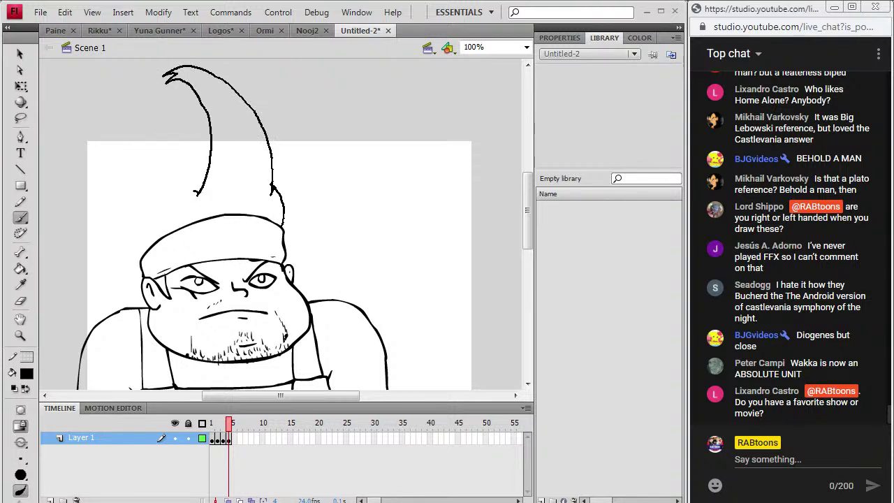
pyautogui.moveTo(149, 228)
pyautogui.mouseDown()
pyautogui.moveTo(131, 258)
pyautogui.moveTo(141, 256)
pyautogui.mouseUp()
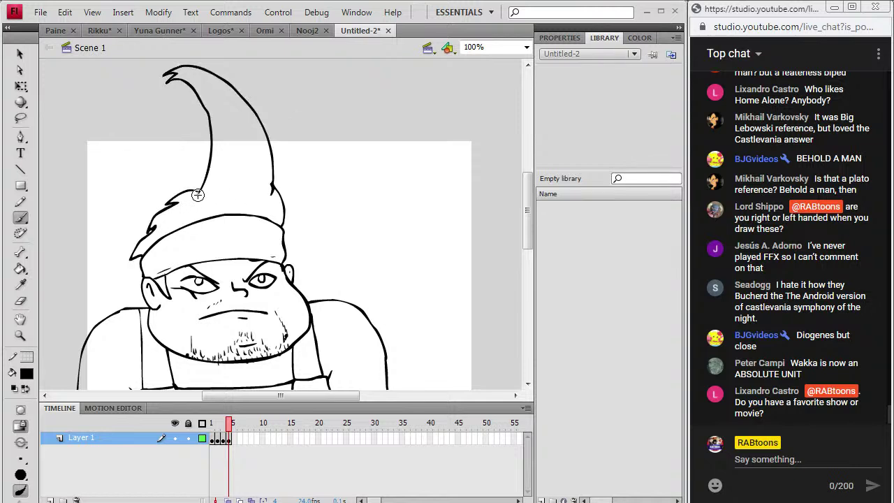
# Paint a speech bubble pointing to the head and letter "God damn" on its first line
pyautogui.moveTo(530, 229); pyautogui.dragTo(531, 248)
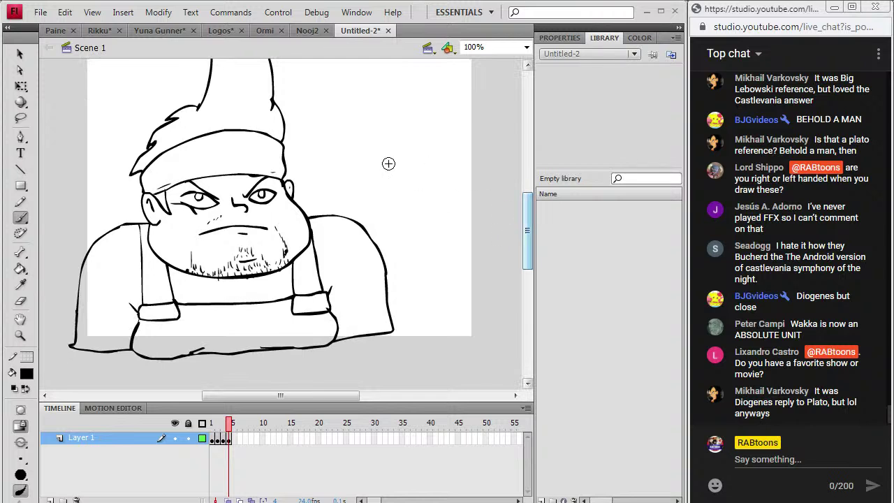
pyautogui.moveTo(325, 181)
pyautogui.mouseDown()
pyautogui.moveTo(302, 193)
pyautogui.moveTo(334, 194)
pyautogui.moveTo(322, 173)
pyautogui.moveTo(343, 144)
pyautogui.moveTo(398, 133)
pyautogui.moveTo(457, 149)
pyautogui.moveTo(467, 191)
pyautogui.moveTo(391, 221)
pyautogui.moveTo(342, 211)
pyautogui.moveTo(329, 192)
pyautogui.mouseUp()
pyautogui.moveTo(349, 142)
pyautogui.mouseDown()
pyautogui.moveTo(342, 164)
pyautogui.moveTo(351, 167)
pyautogui.moveTo(392, 162)
pyautogui.mouseUp()
pyautogui.hotkey('ctrl', 'z')
pyautogui.moveTo(405, 153)
pyautogui.mouseDown()
pyautogui.moveTo(440, 152)
pyautogui.moveTo(431, 151)
pyautogui.mouseUp()
# Letter "AL BHED!" in capitals on the speech bubble's second line
pyautogui.moveTo(350, 204); pyautogui.dragTo(354, 181)
pyautogui.moveTo(355, 181)
pyautogui.mouseDown()
pyautogui.moveTo(360, 203)
pyautogui.moveTo(361, 190)
pyautogui.mouseUp()
pyautogui.moveTo(366, 183)
pyautogui.mouseDown()
pyautogui.moveTo(376, 202)
pyautogui.moveTo(398, 200)
pyautogui.moveTo(400, 180)
pyautogui.mouseUp()
pyautogui.moveTo(403, 187); pyautogui.dragTo(423, 199)
pyautogui.moveTo(423, 178); pyautogui.dragTo(430, 186)
pyautogui.moveTo(423, 198); pyautogui.dragTo(434, 198)
pyautogui.moveTo(450, 167); pyautogui.dragTo(448, 184)
pyautogui.click(447, 191)
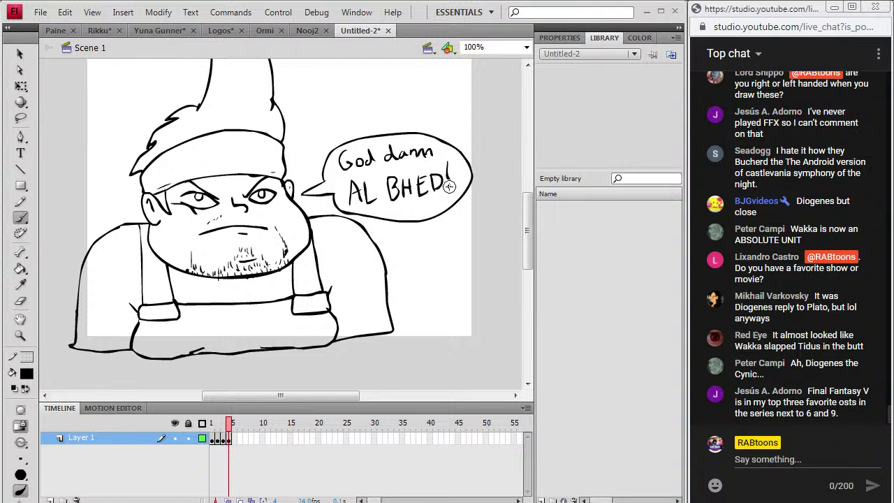
# Letter the title "Chonk Wakka" on two lines above the speech bubble
pyautogui.moveTo(528, 225); pyautogui.dragTo(529, 208)
pyautogui.moveTo(324, 127); pyautogui.dragTo(328, 159)
pyautogui.moveTo(331, 112); pyautogui.dragTo(342, 151)
pyautogui.moveTo(357, 138)
pyautogui.mouseDown()
pyautogui.moveTo(372, 146)
pyautogui.moveTo(383, 134)
pyautogui.moveTo(395, 140)
pyautogui.mouseUp()
pyautogui.moveTo(341, 157)
pyautogui.mouseDown()
pyautogui.moveTo(353, 183)
pyautogui.moveTo(377, 167)
pyautogui.moveTo(411, 168)
pyautogui.mouseUp()
pyautogui.moveTo(423, 146)
pyautogui.mouseDown()
pyautogui.moveTo(427, 167)
pyautogui.moveTo(438, 163)
pyautogui.mouseUp()
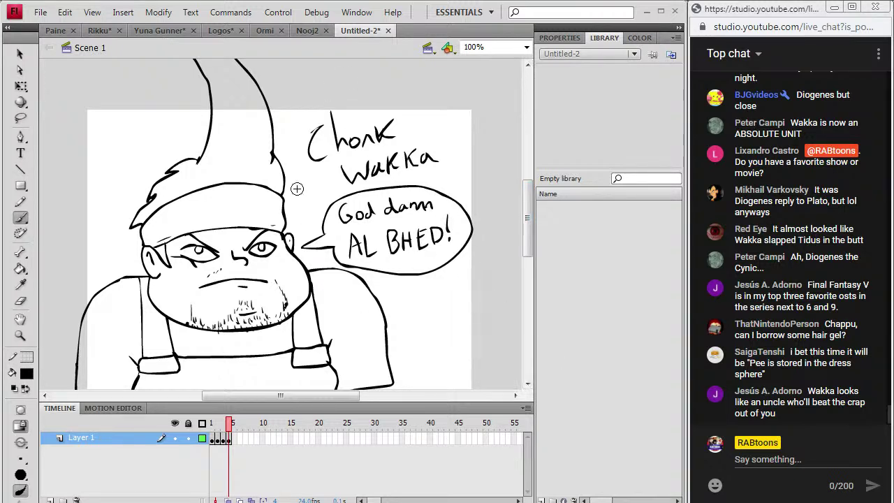
# Save the doodle document as Untitled-2 in My Documents and switch to the Nooj2 document
pyautogui.click(41, 12)
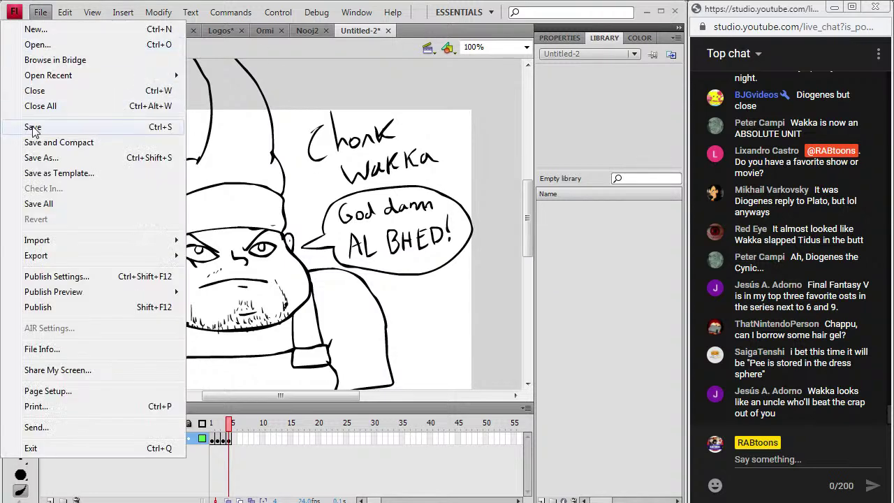
pyautogui.click(33, 126)
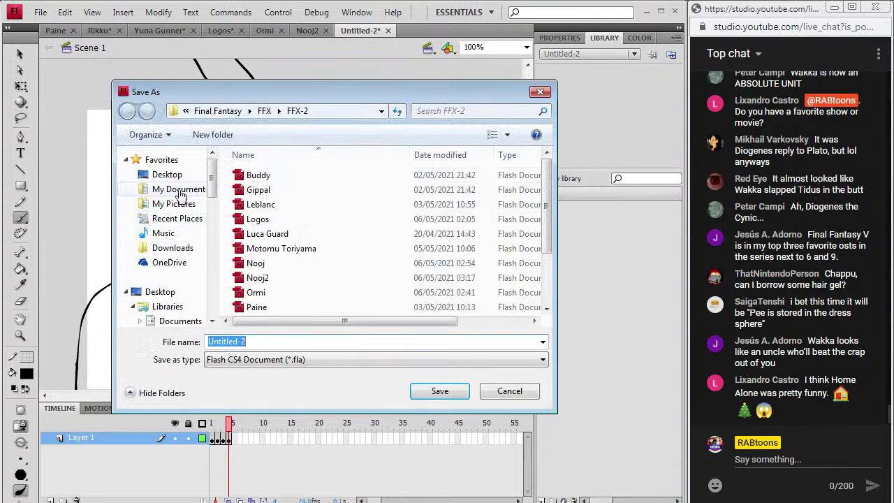
pyautogui.click(174, 190)
pyautogui.click(481, 227)
pyautogui.click(317, 342)
pyautogui.press('BackSpace')
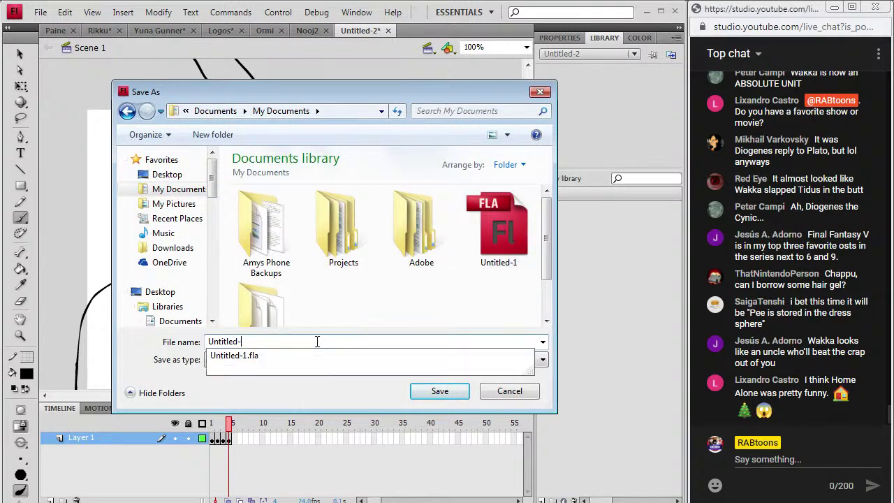
pyautogui.write('2')
pyautogui.click(434, 389)
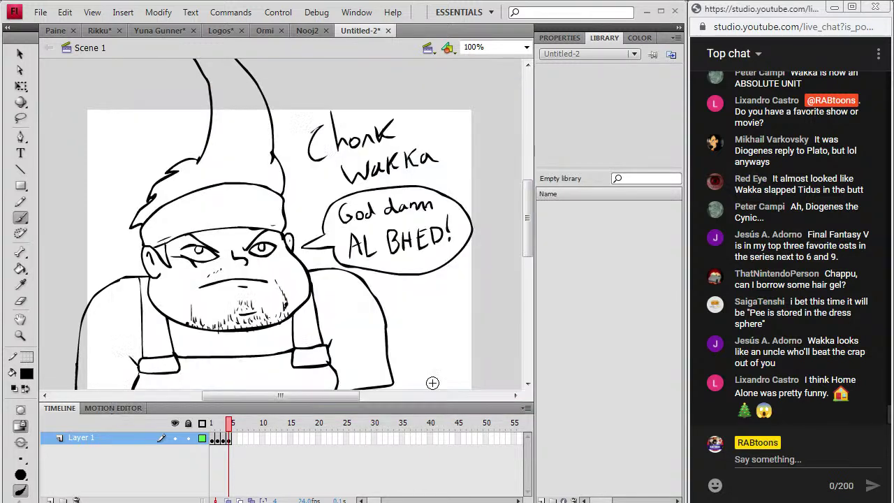
pyautogui.click(307, 31)
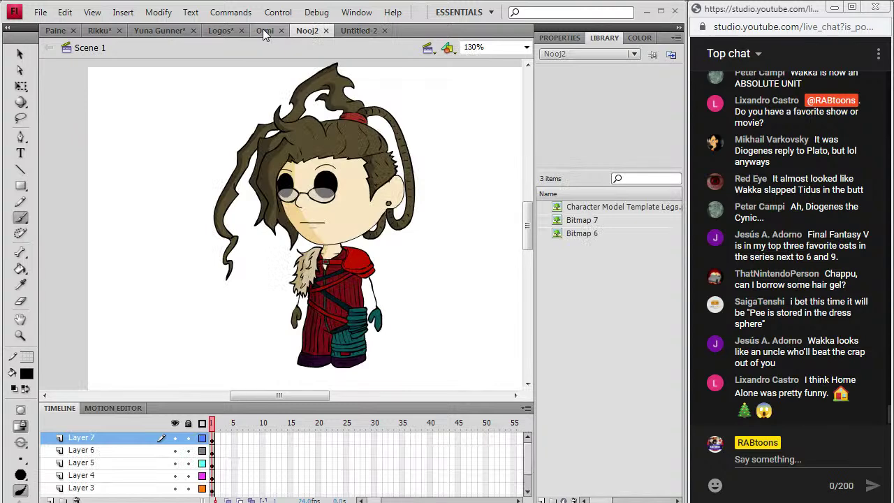
# Look over the Ormi and Logos character documents and return to the Untitled-2 document
pyautogui.click(263, 30)
pyautogui.click(221, 31)
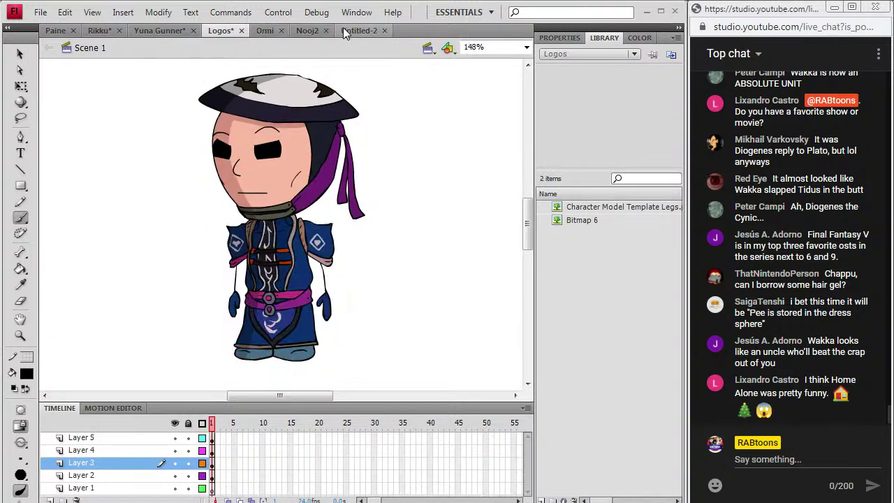
pyautogui.click(344, 32)
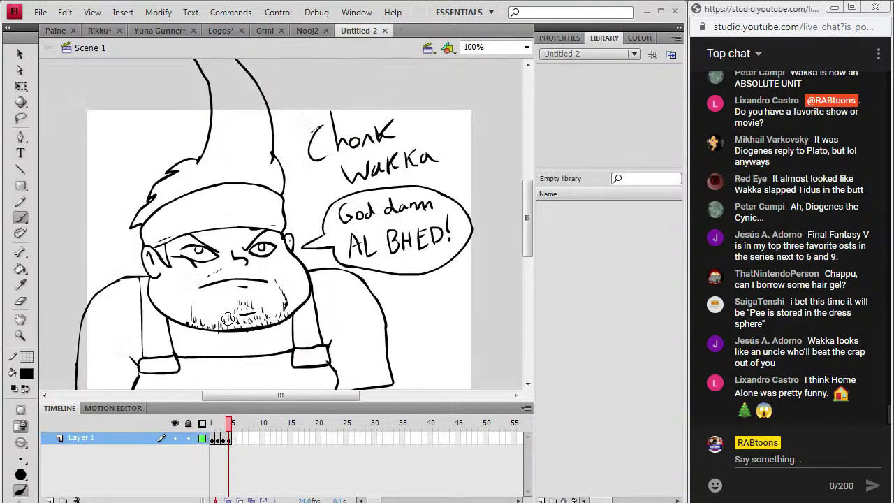
# Review the doodles on frames 3, 2 and 1 of Untitled-2 and return to frame 4
pyautogui.click(224, 426)
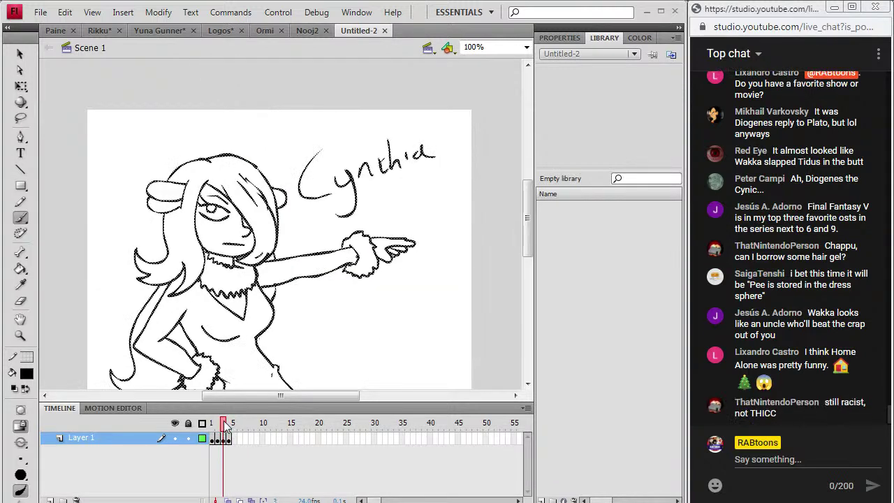
pyautogui.click(219, 425)
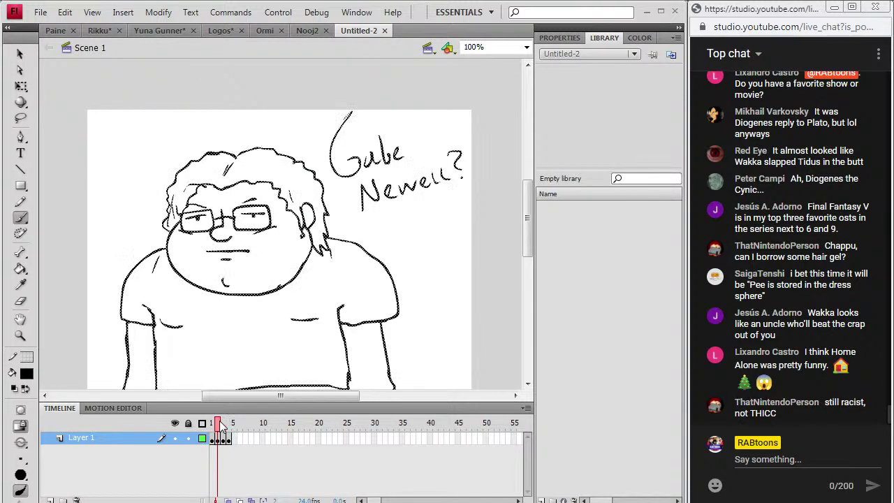
pyautogui.click(215, 425)
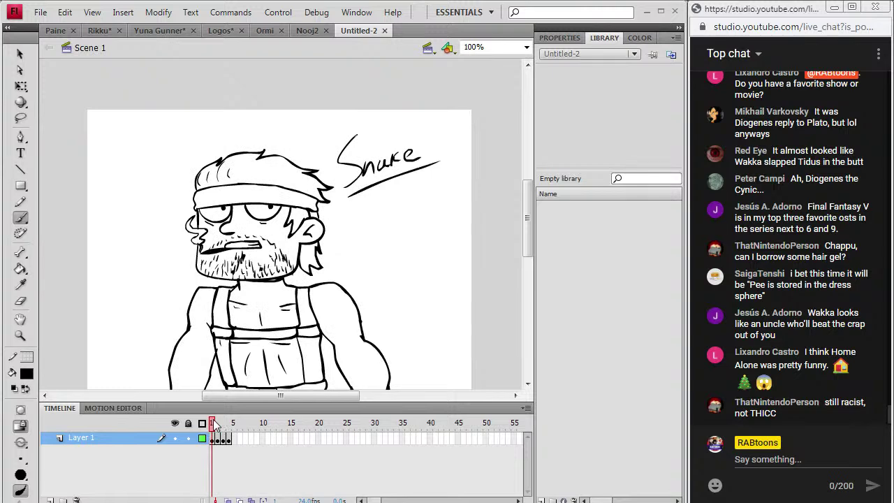
pyautogui.moveTo(215, 425); pyautogui.dragTo(230, 424)
# Activate the Selection tool and examine the Chonk Wakka doodle on frame 4 up to the tip of the hair
pyautogui.click(19, 55)
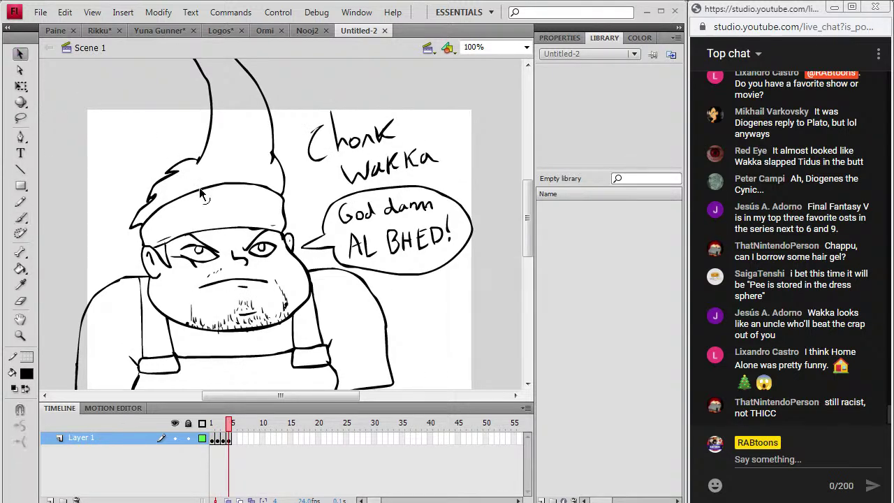
pyautogui.moveTo(283, 396); pyautogui.dragTo(259, 398)
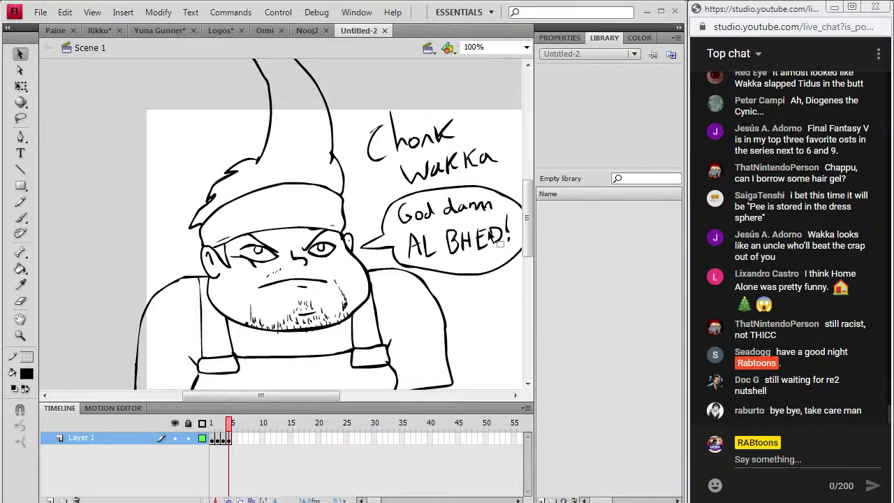
pyautogui.scroll(1, 528, 202)
pyautogui.scroll(2, 529, 199)
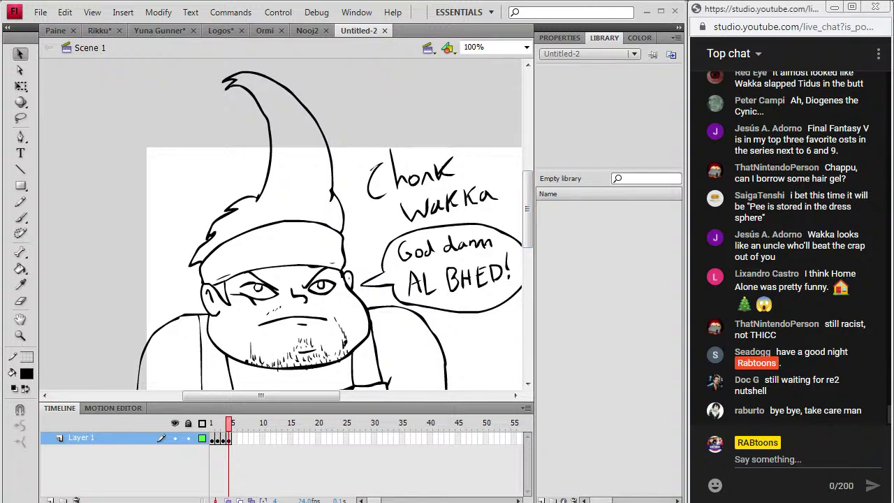
pyautogui.hotkey('alt', 'Tab')
pyautogui.click(358, 418)
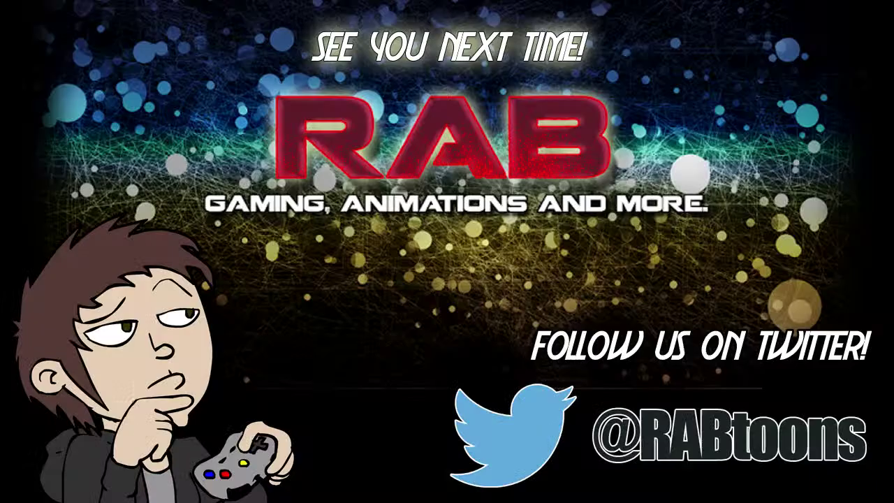